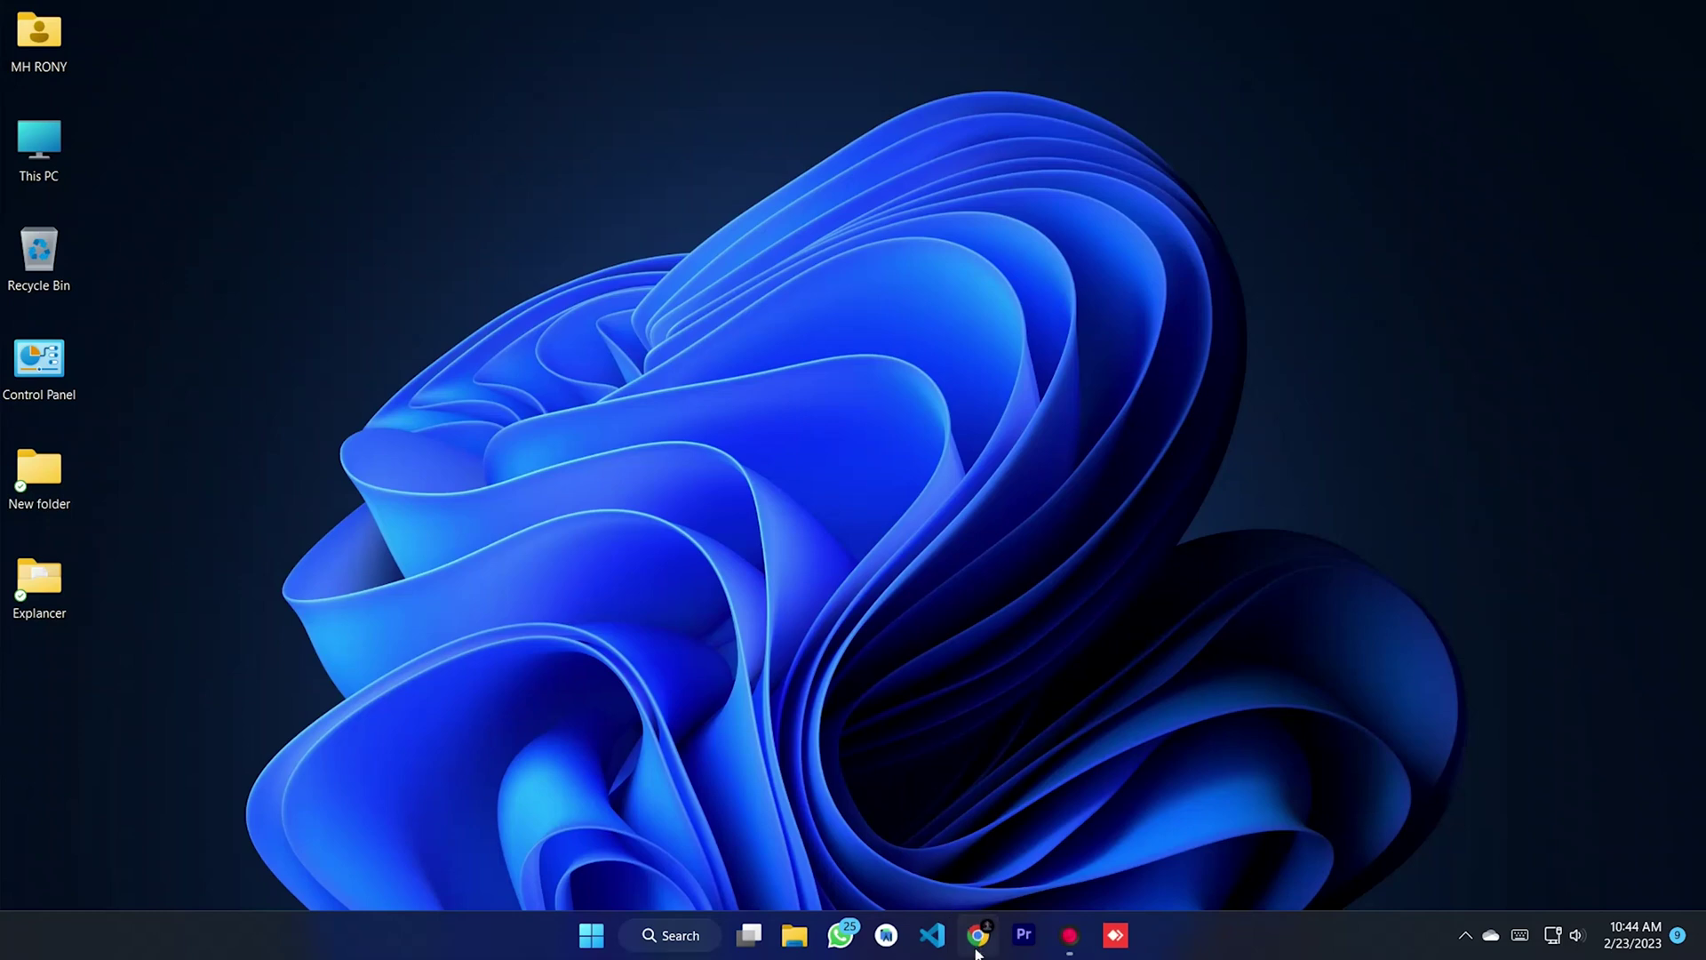
# - Open the Online-Food-Ordering-System-in-PHP GitHub repository and review its README previews and run instructions
pyautogui.middleClick(1641, 366)
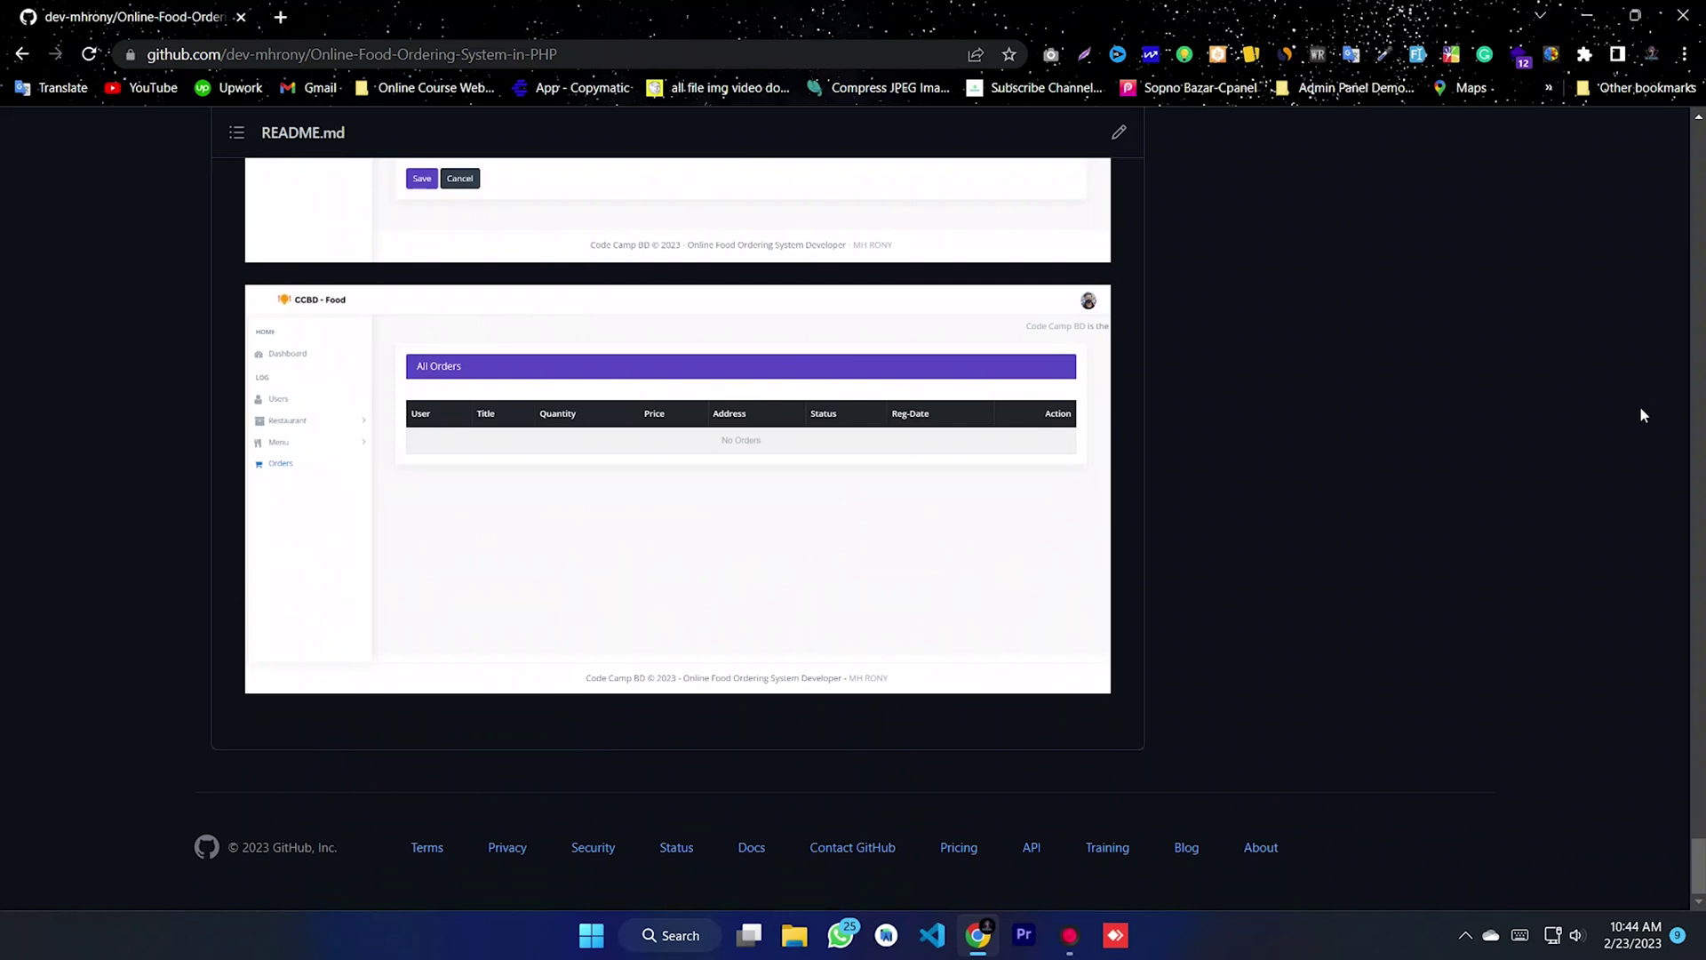
pyautogui.scroll(20, 678, 533)
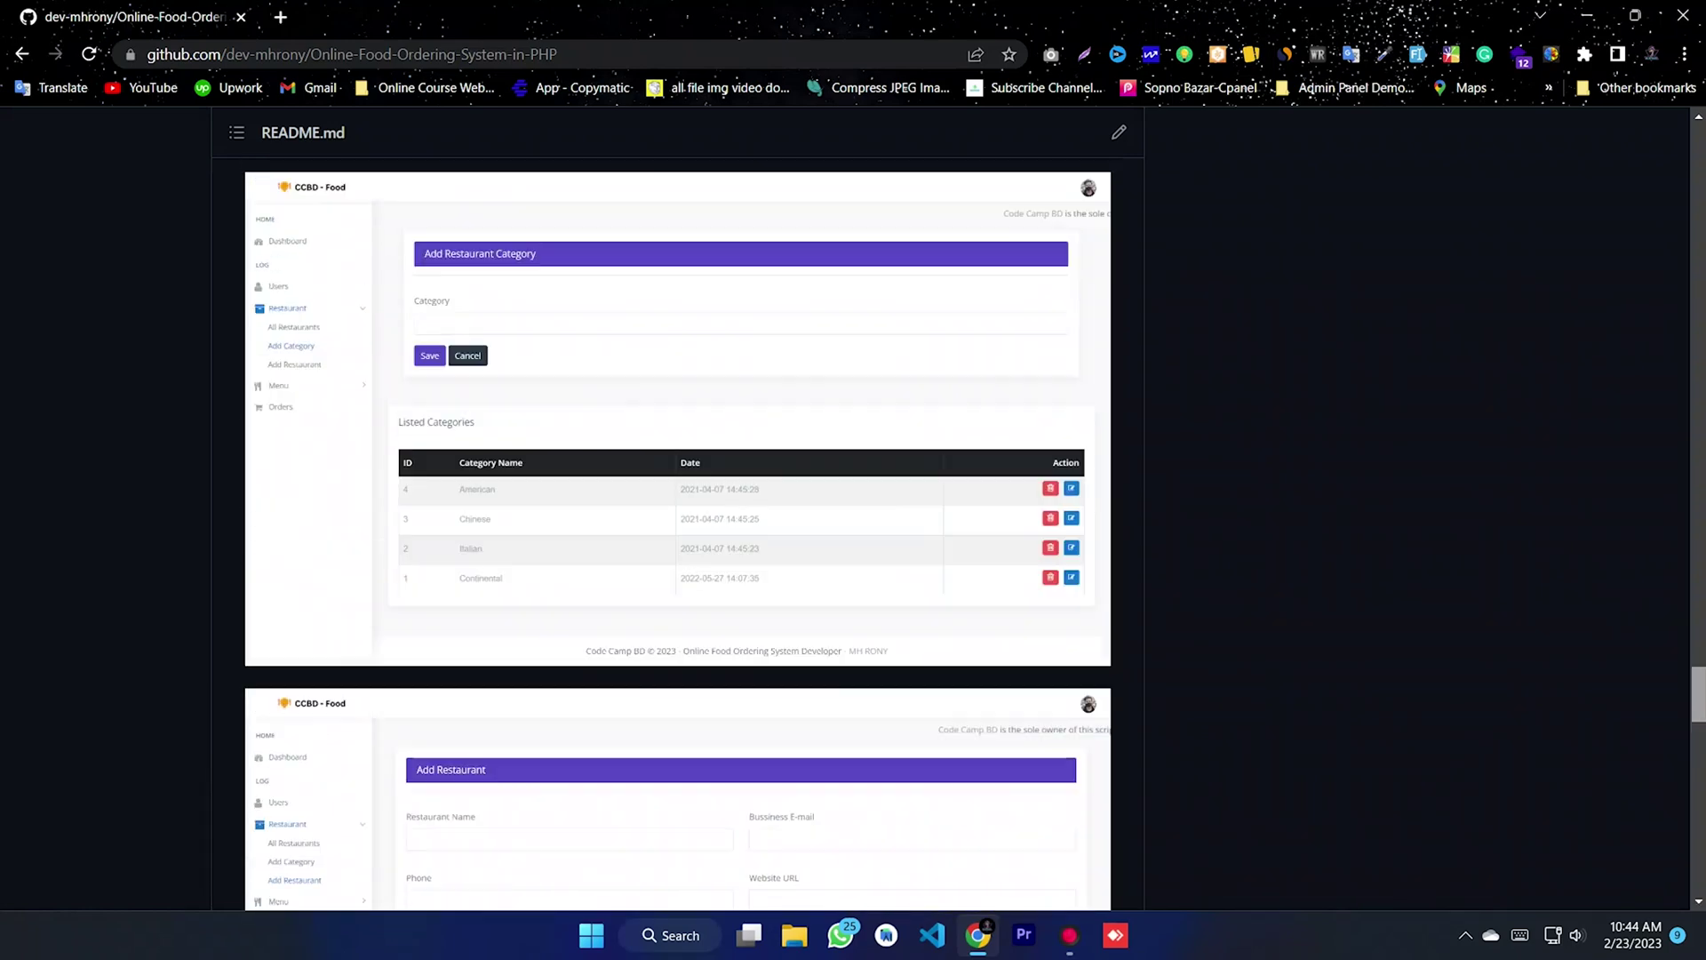
pyautogui.scroll(15, 679, 533)
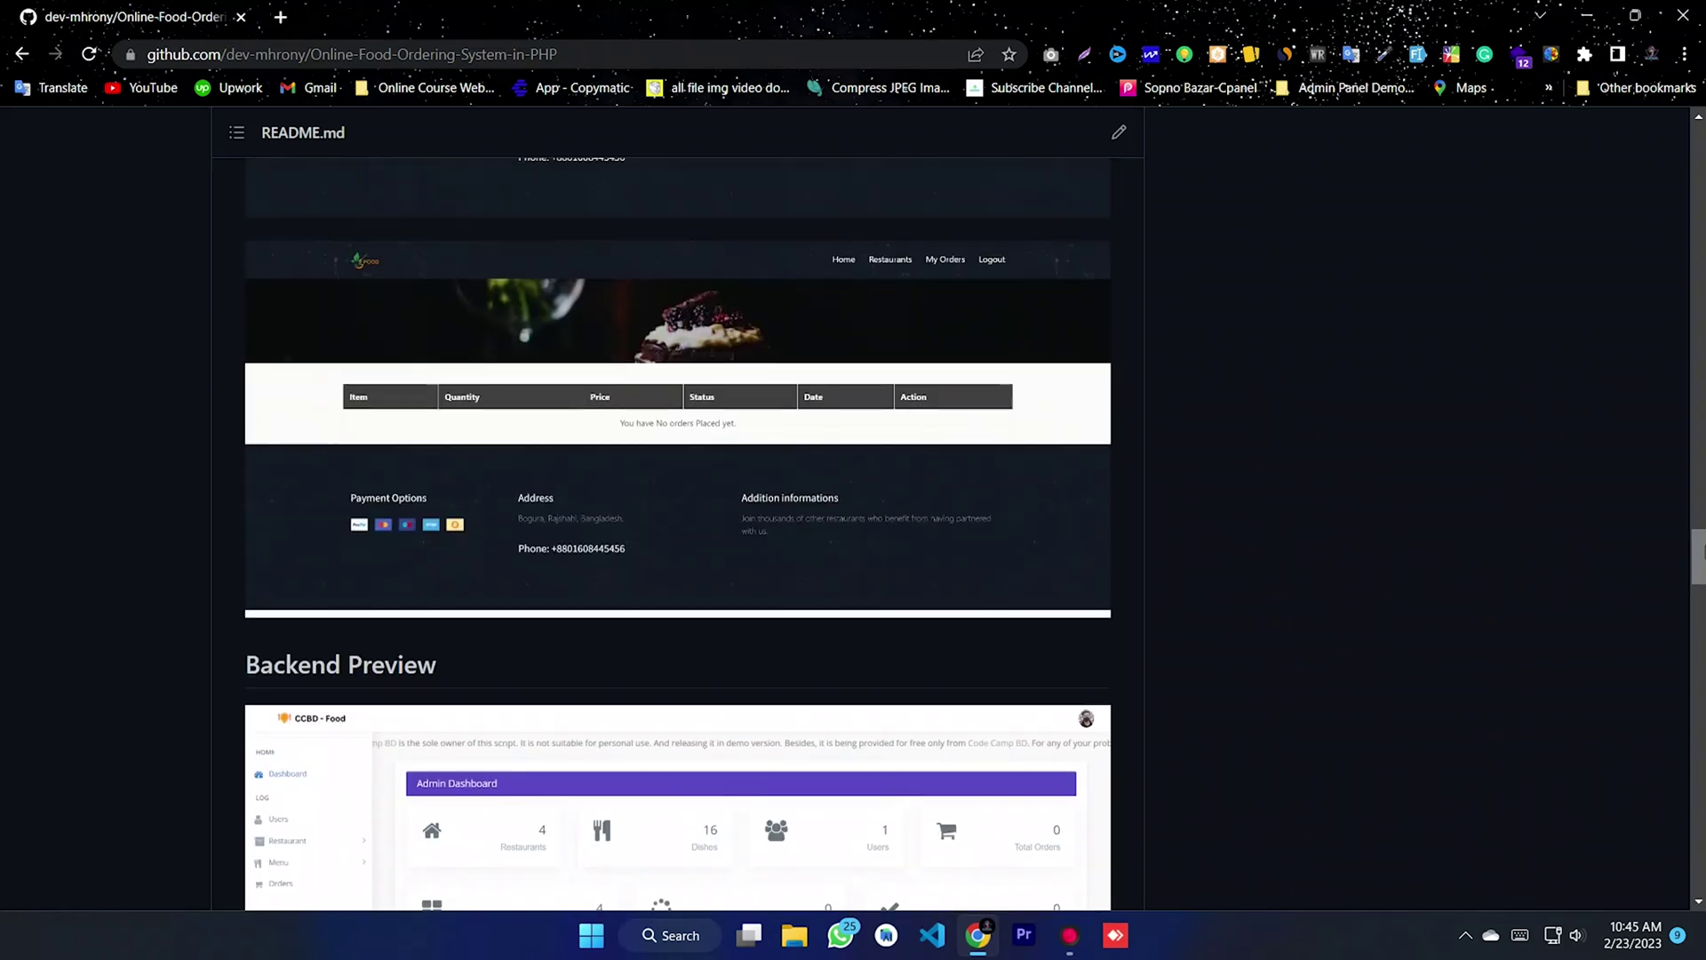
pyautogui.moveTo(410, 666); pyautogui.dragTo(188, 672)
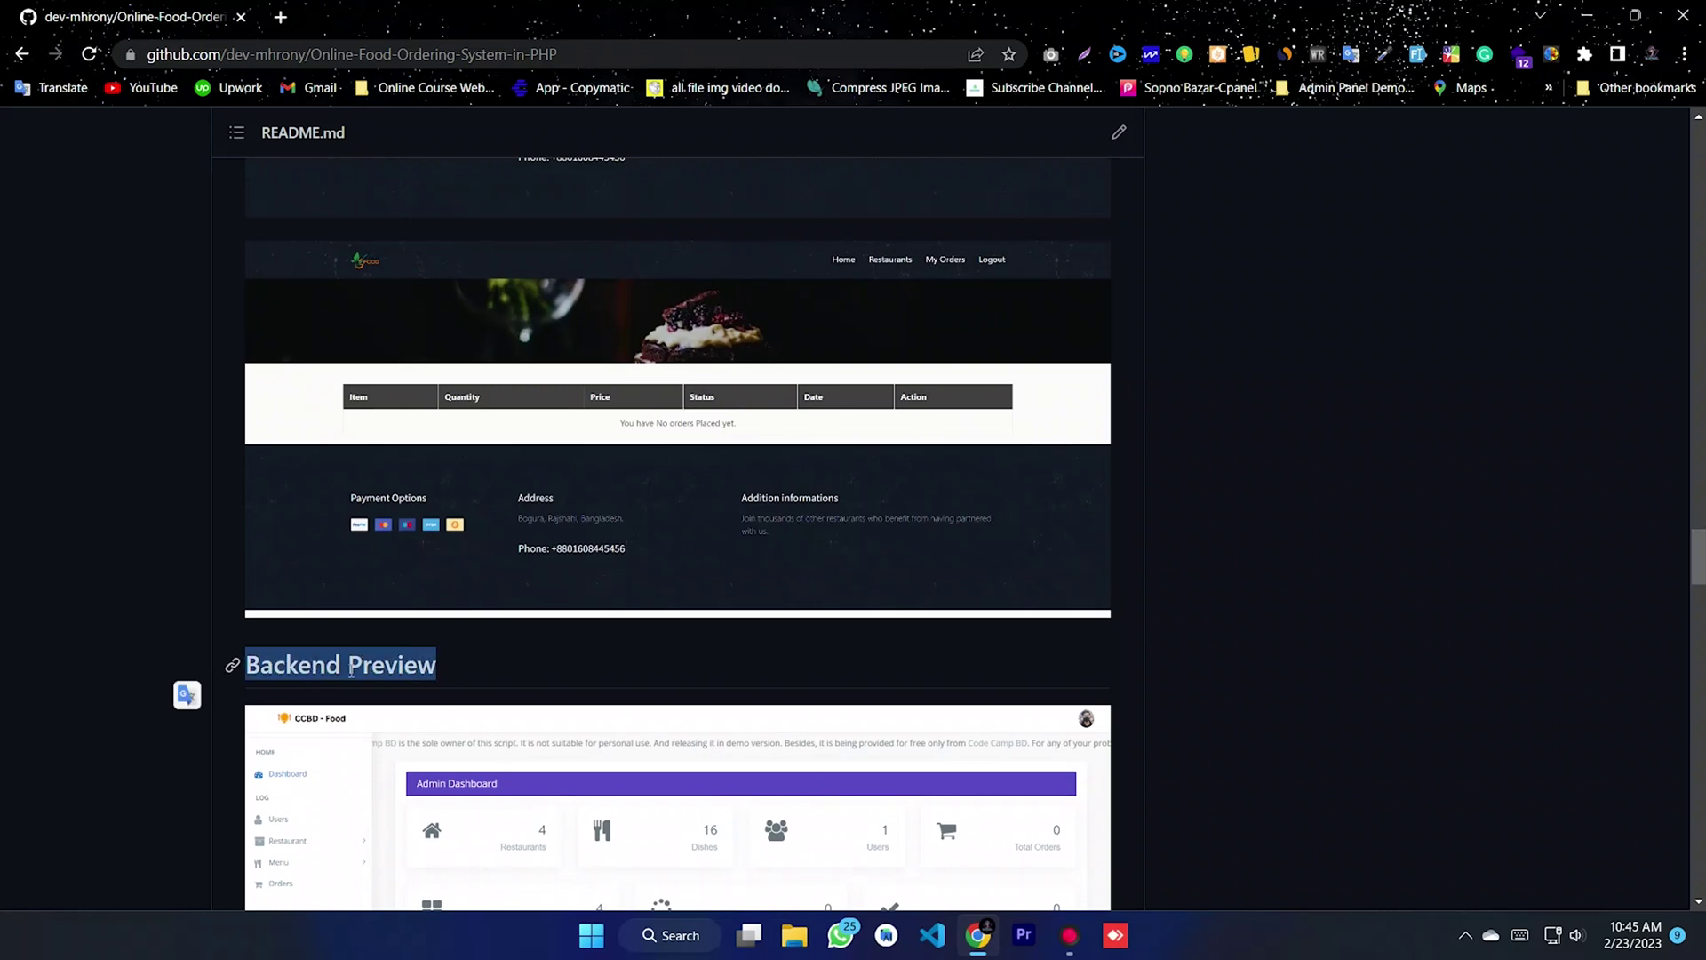
pyautogui.moveTo(1698, 569); pyautogui.dragTo(1691, 310)
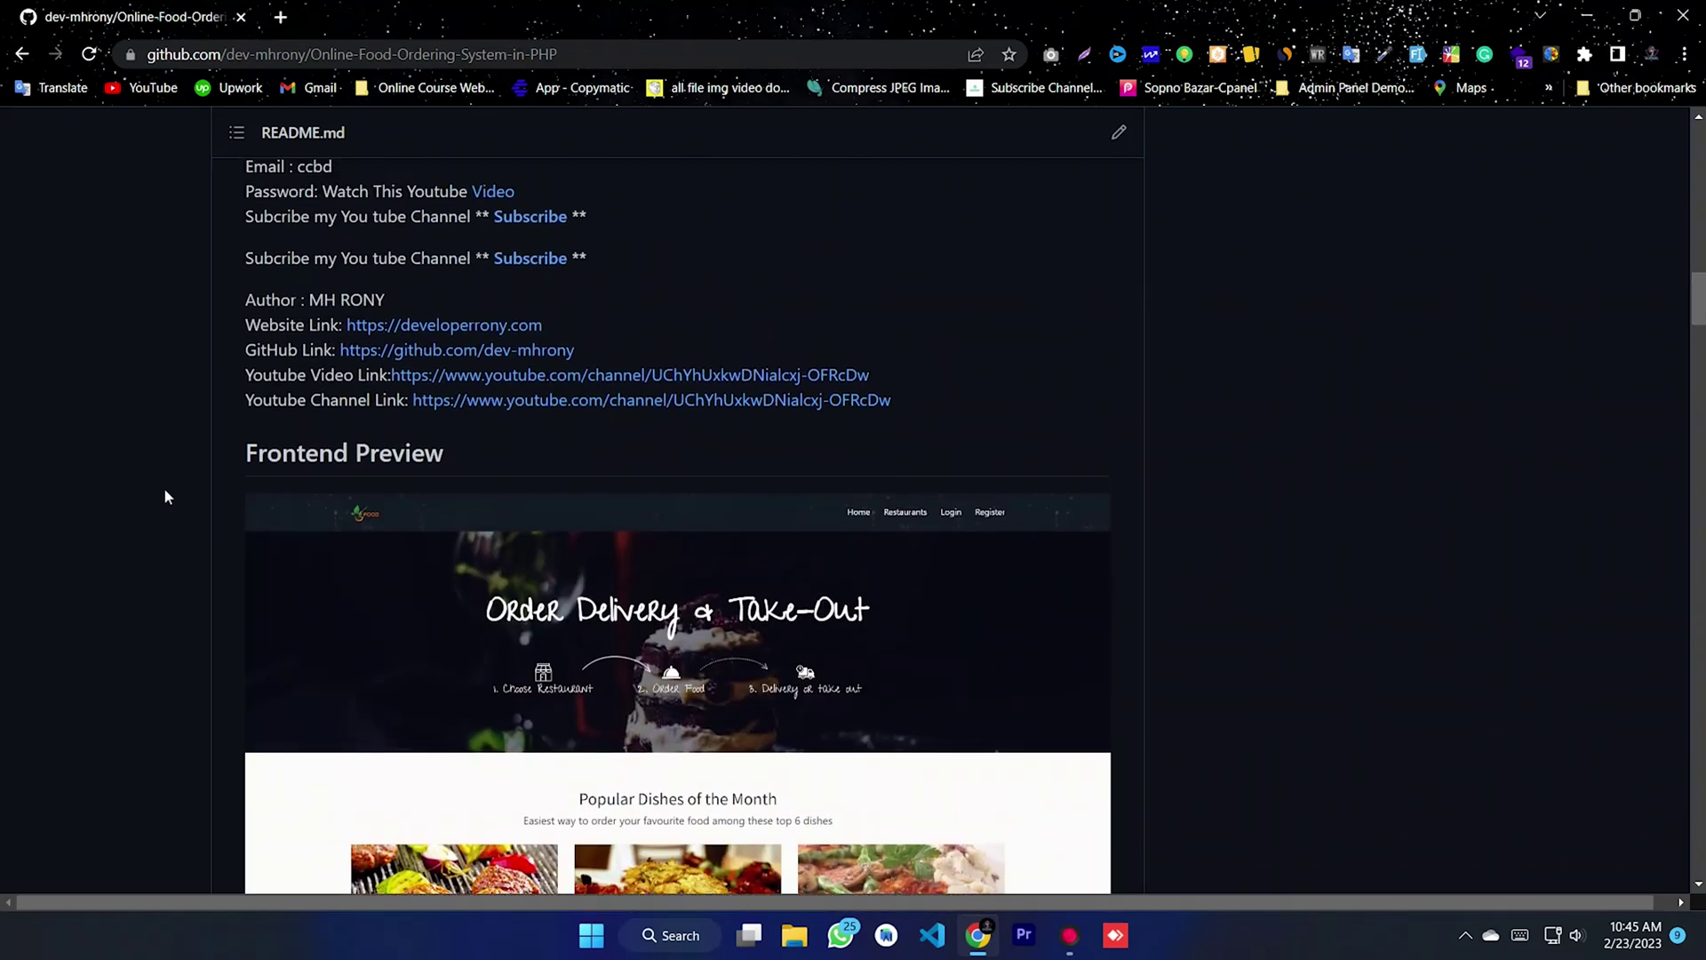
pyautogui.moveTo(232, 453); pyautogui.dragTo(446, 455)
pyautogui.click(496, 454)
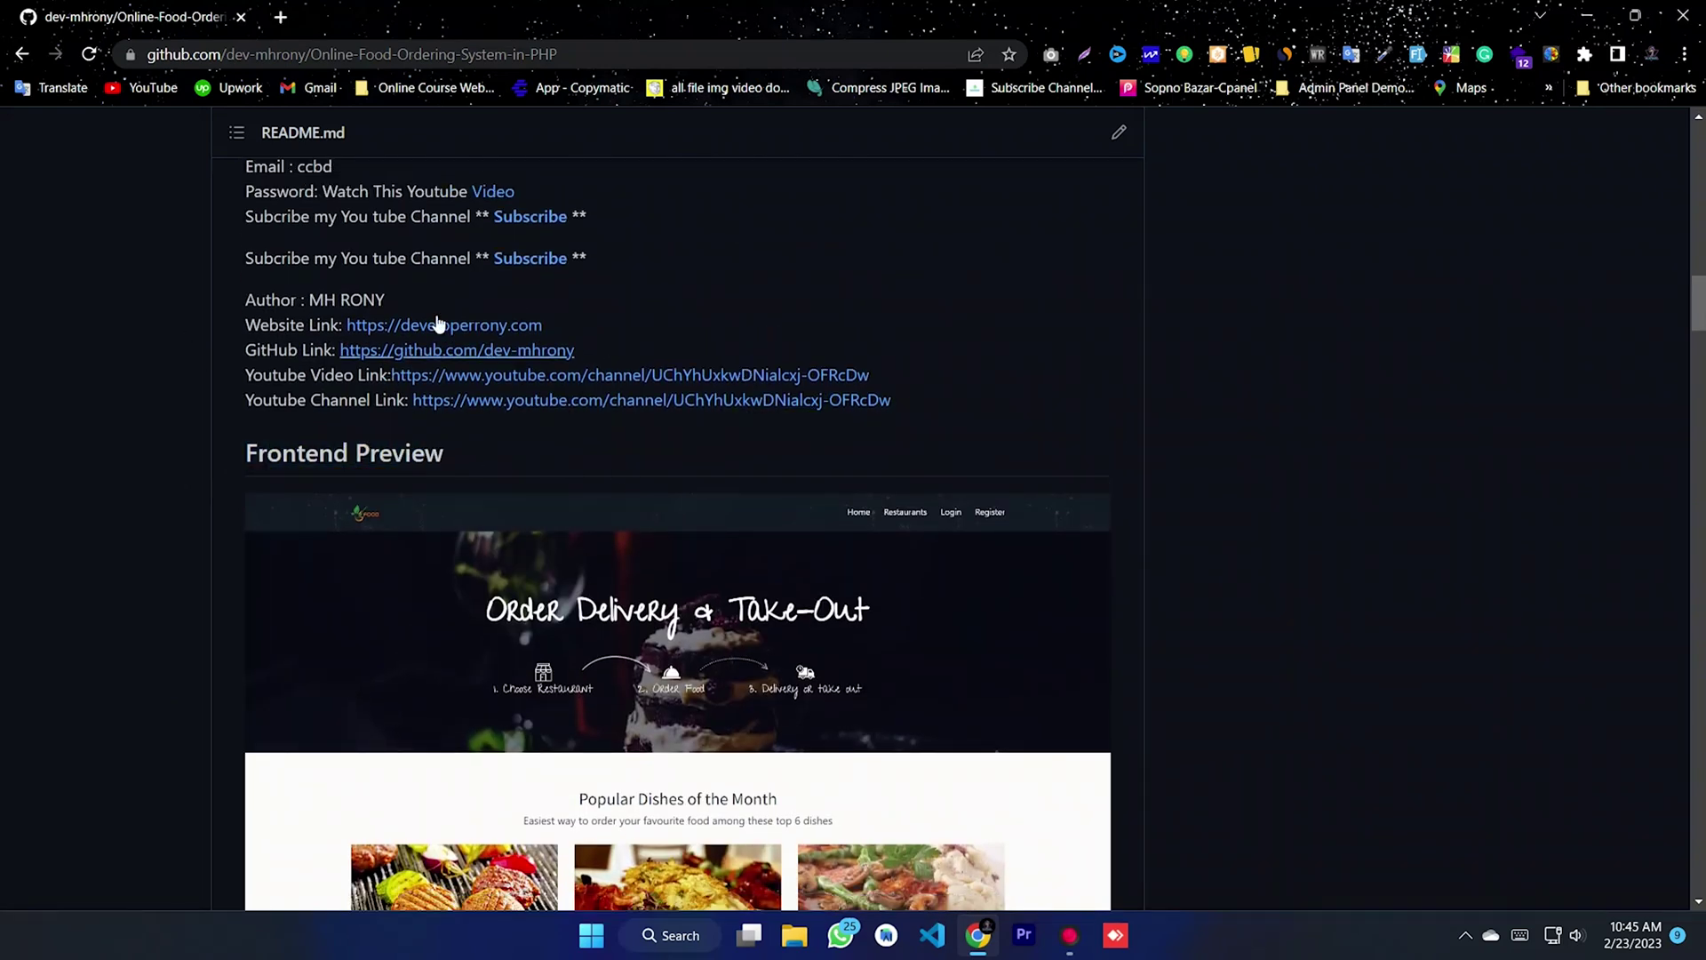
pyautogui.scroll(10, 1187, 462)
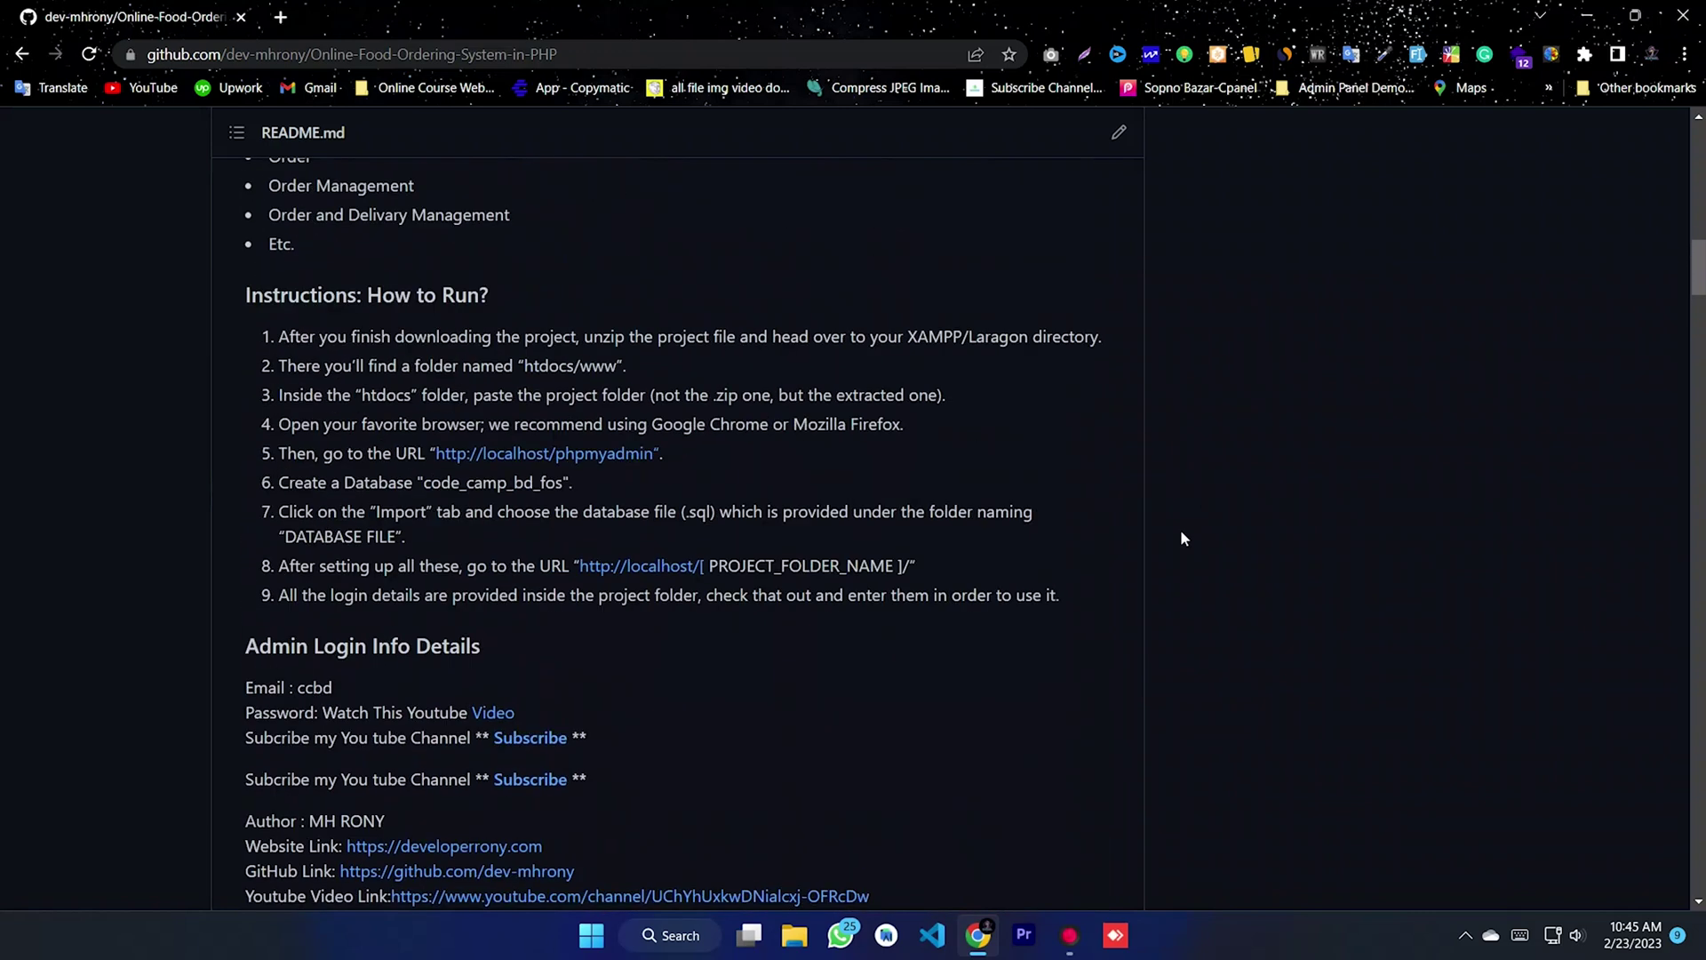
pyautogui.scroll(15, 1181, 532)
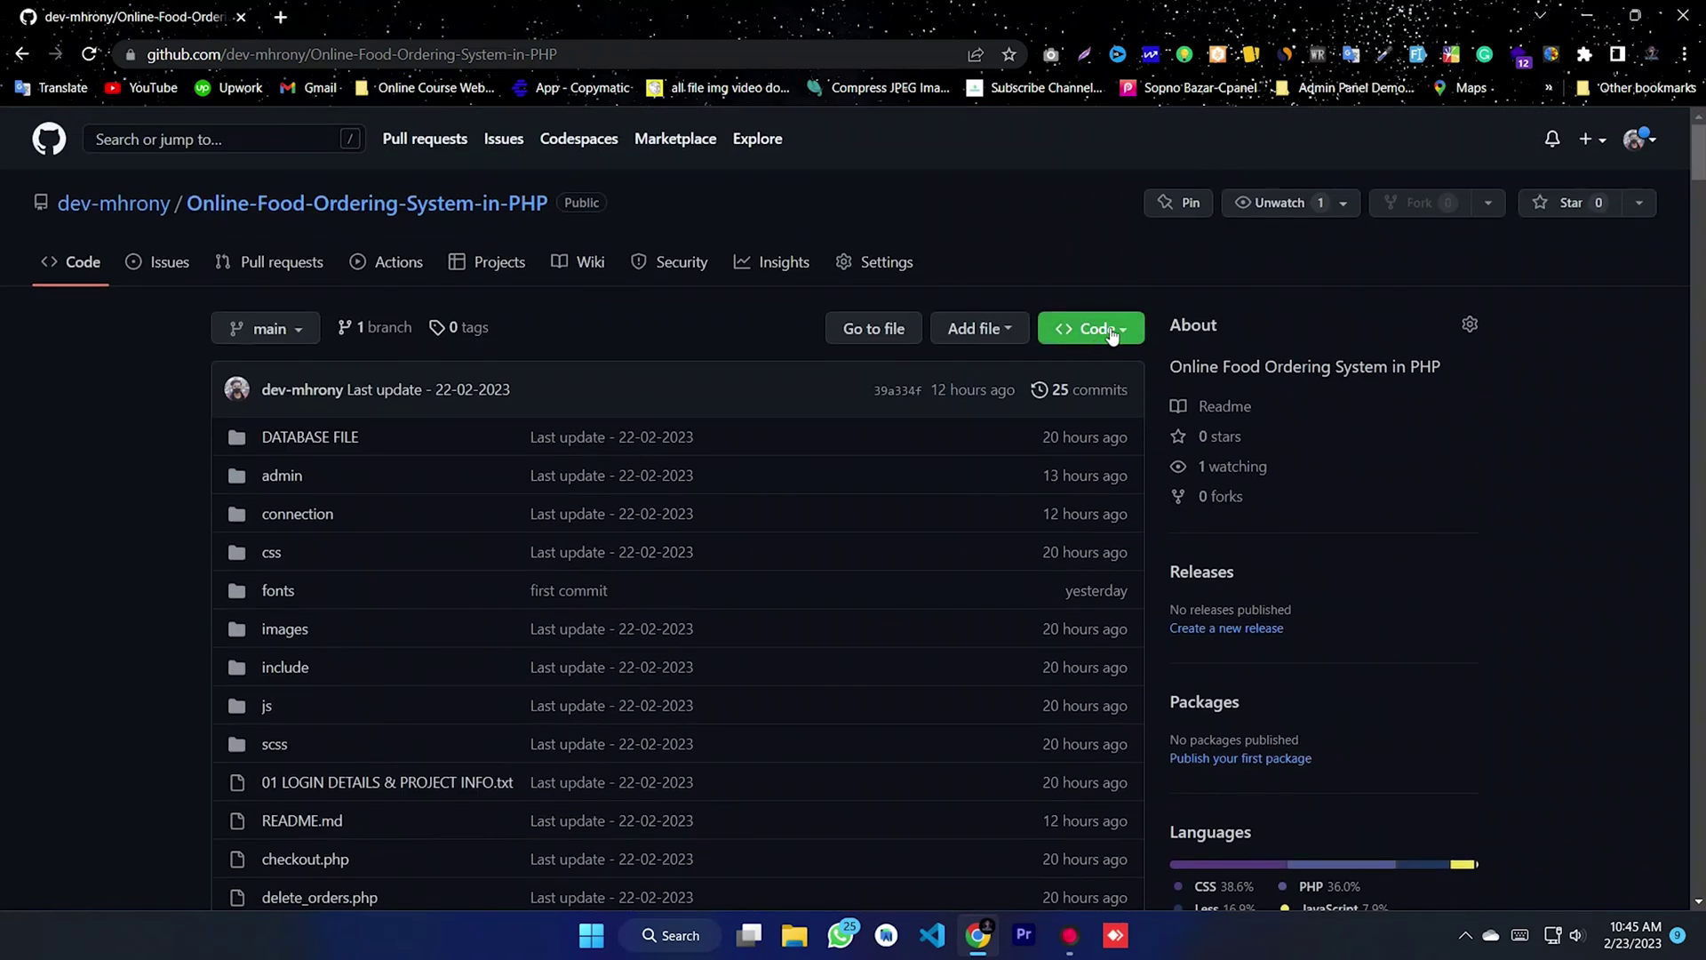
# - Download the repository as Online-Food-Ordering-System-in-PHP-main.zip and show it in the Downloads folder
pyautogui.click(1114, 331)
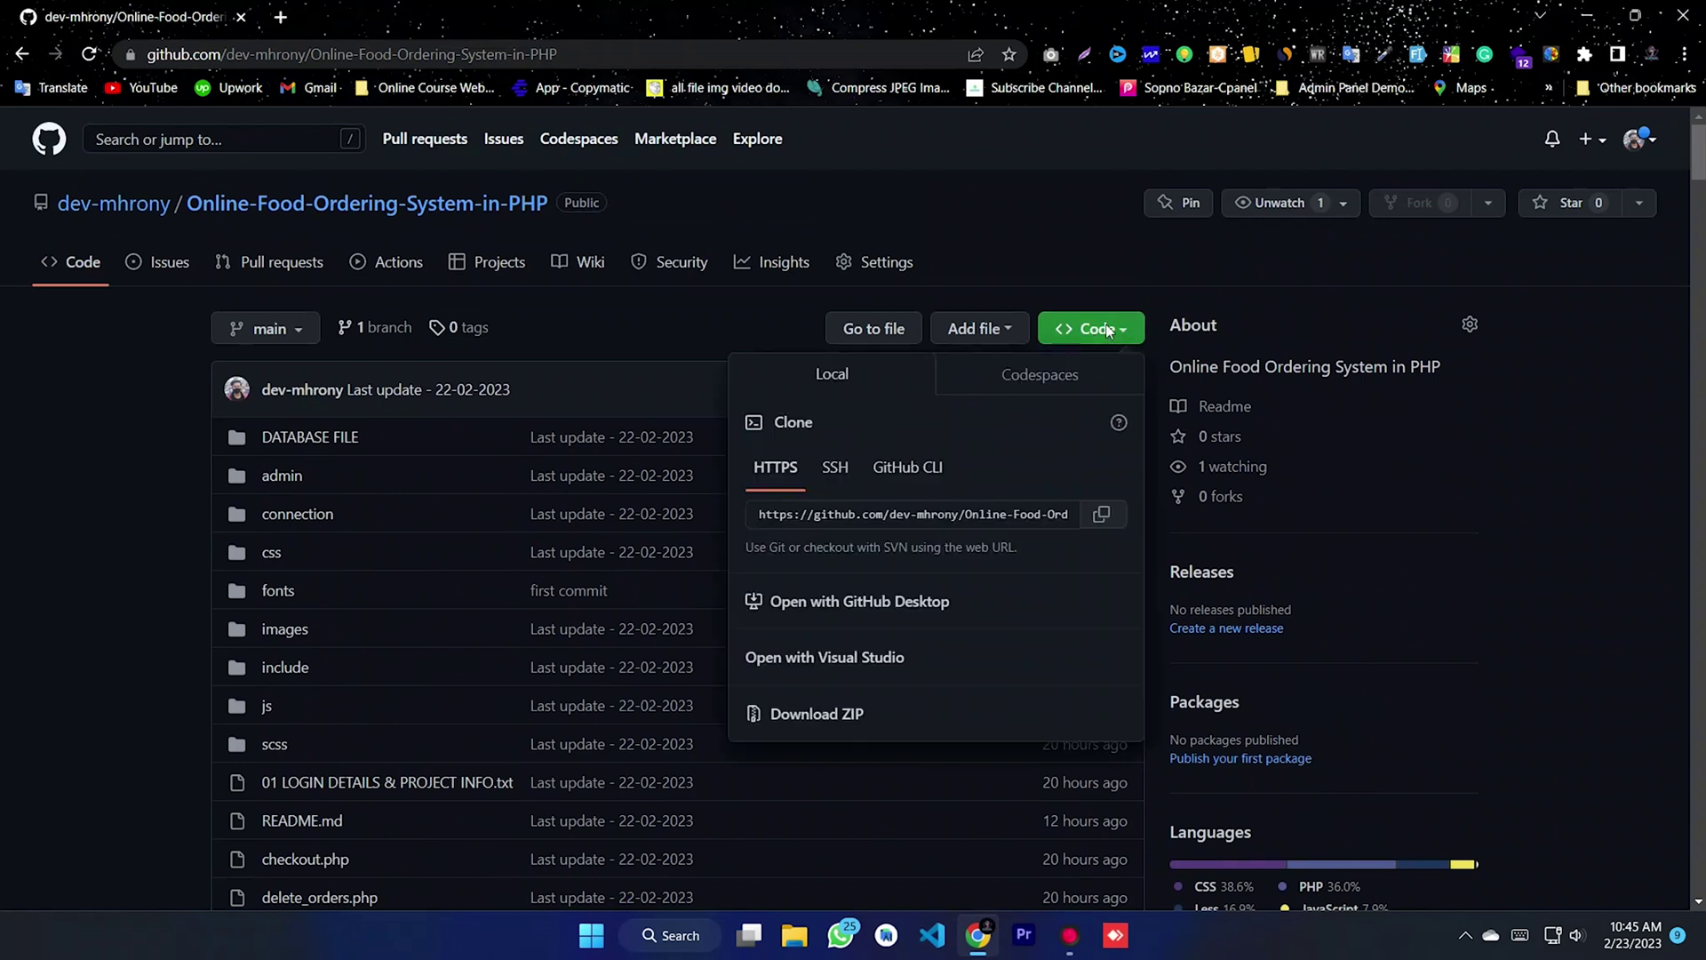
pyautogui.click(818, 715)
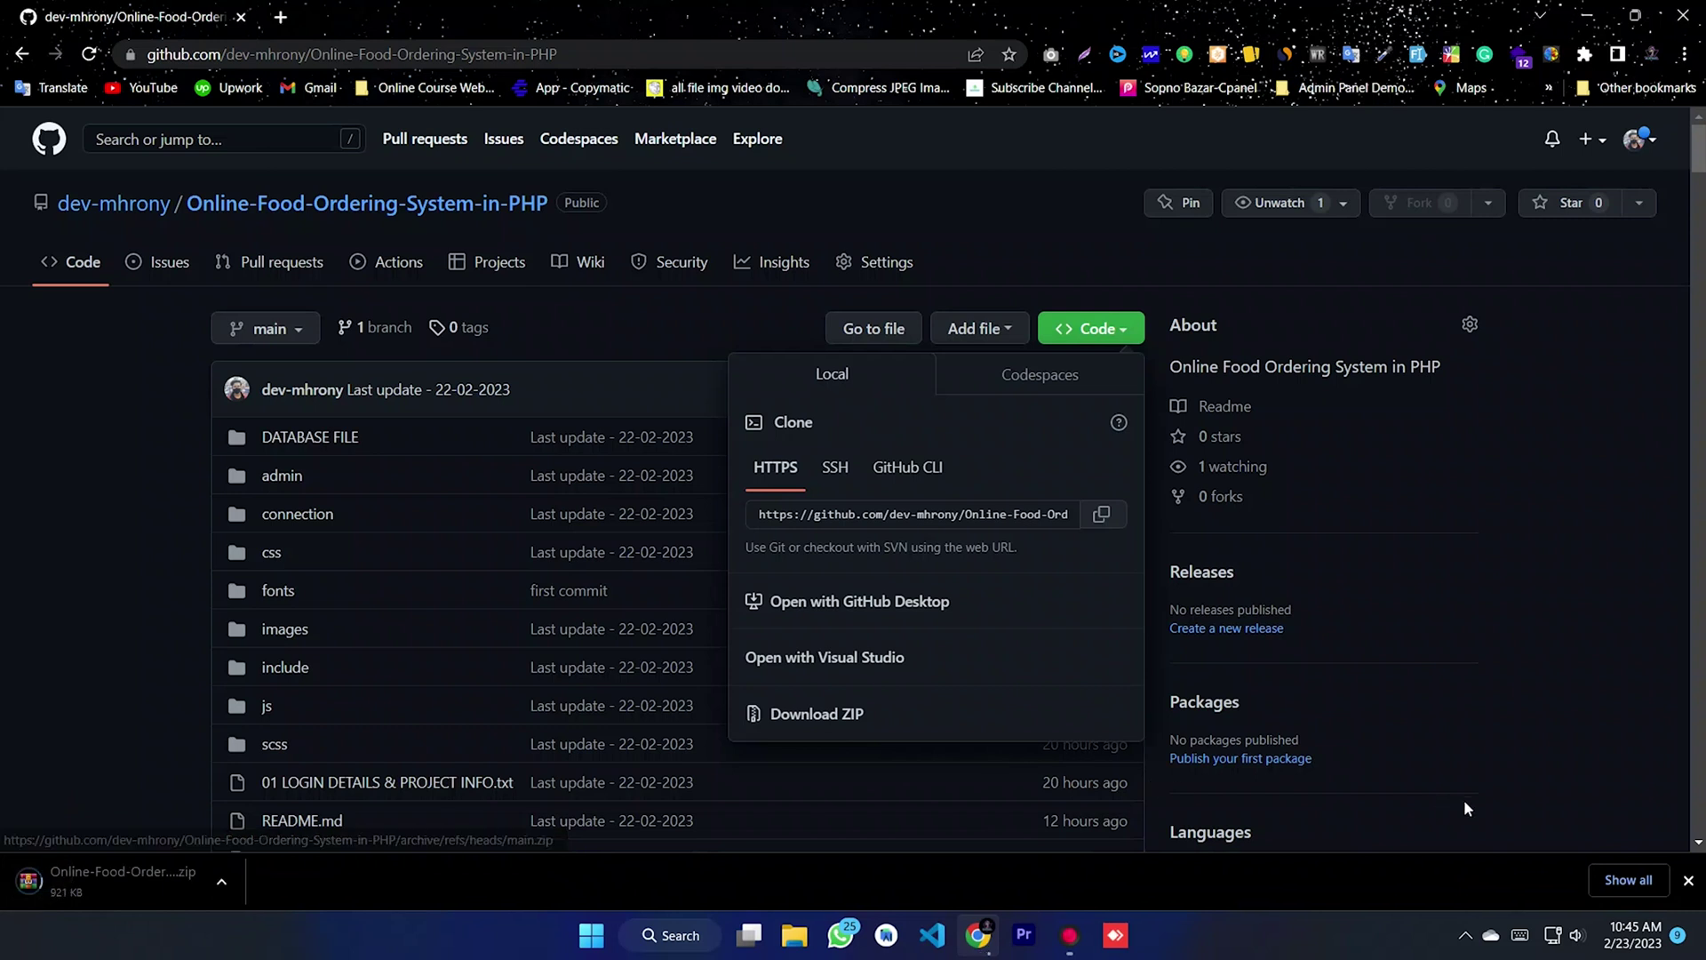
pyautogui.click(1622, 881)
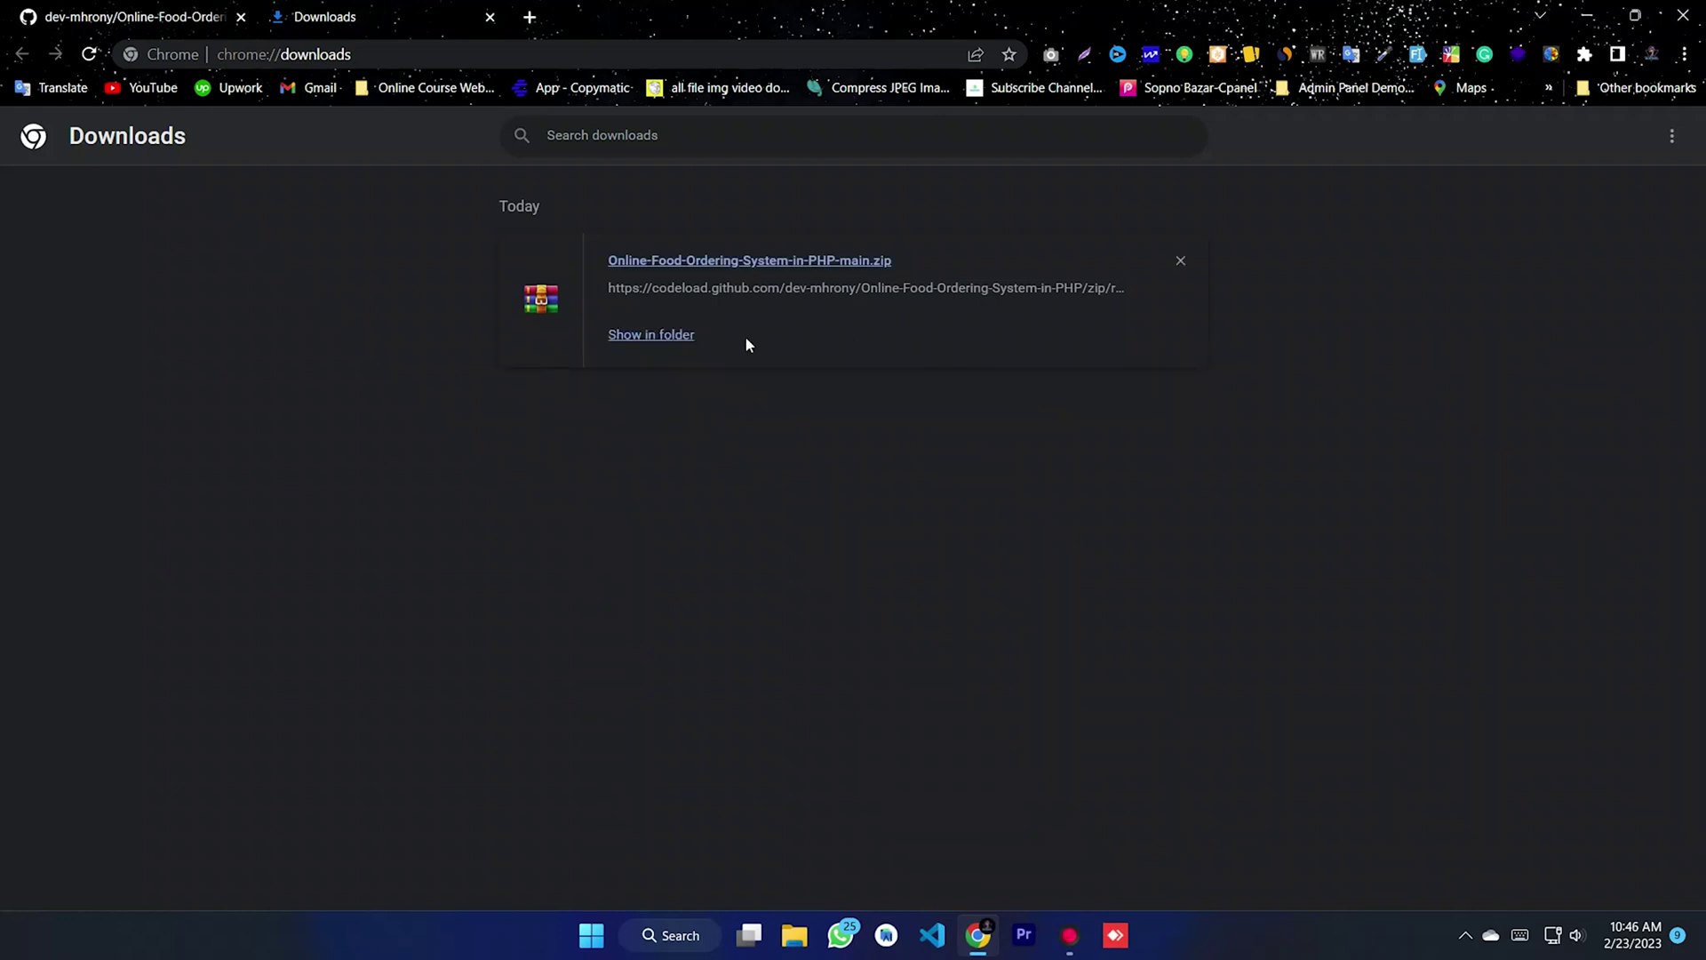
pyautogui.click(654, 335)
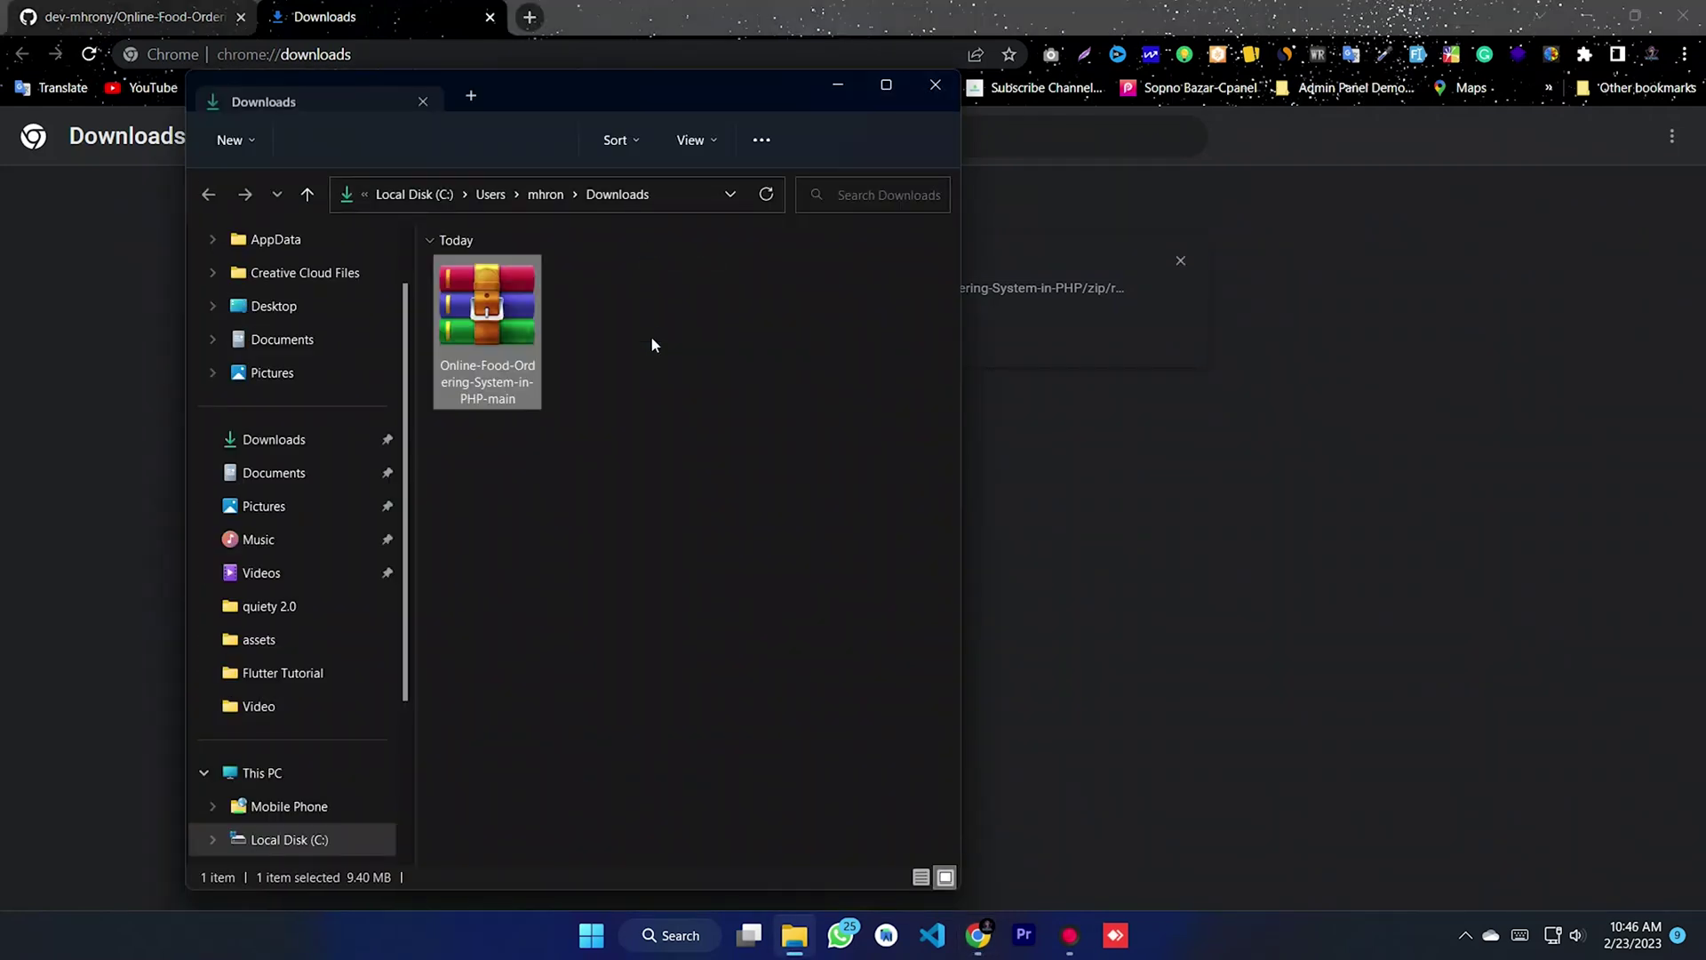
# - Open the downloaded zip archive in WinRAR and close the Downloads window
pyautogui.click(1587, 15)
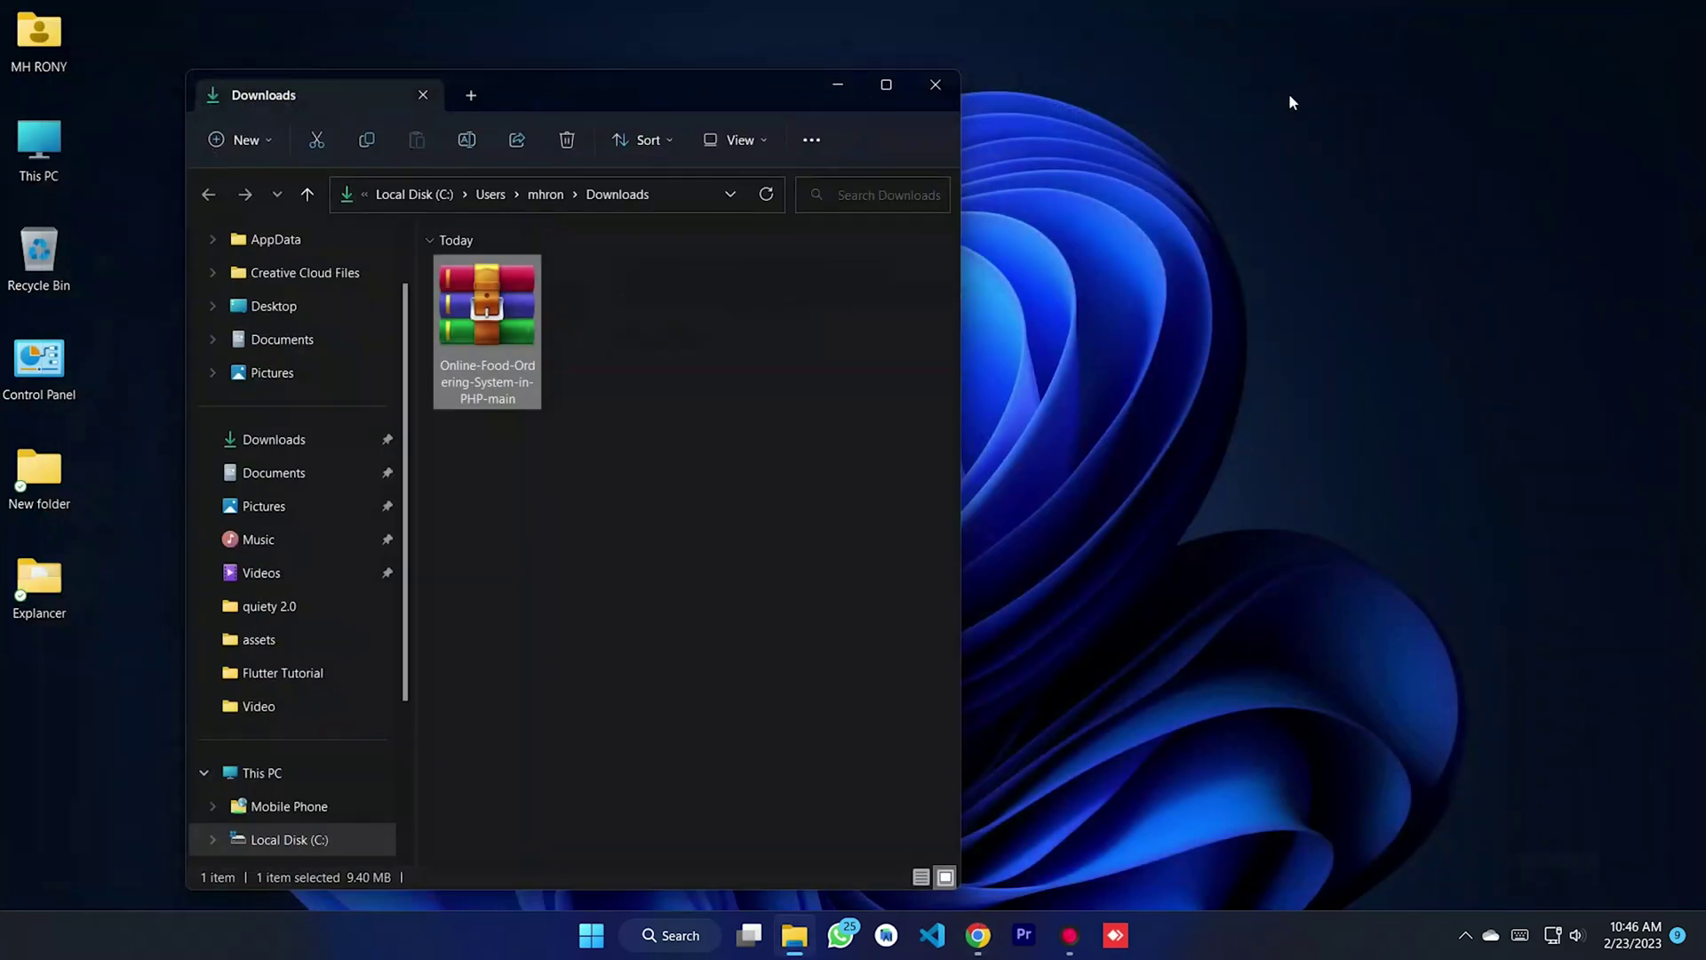
pyautogui.moveTo(816, 111); pyautogui.dragTo(1087, 110)
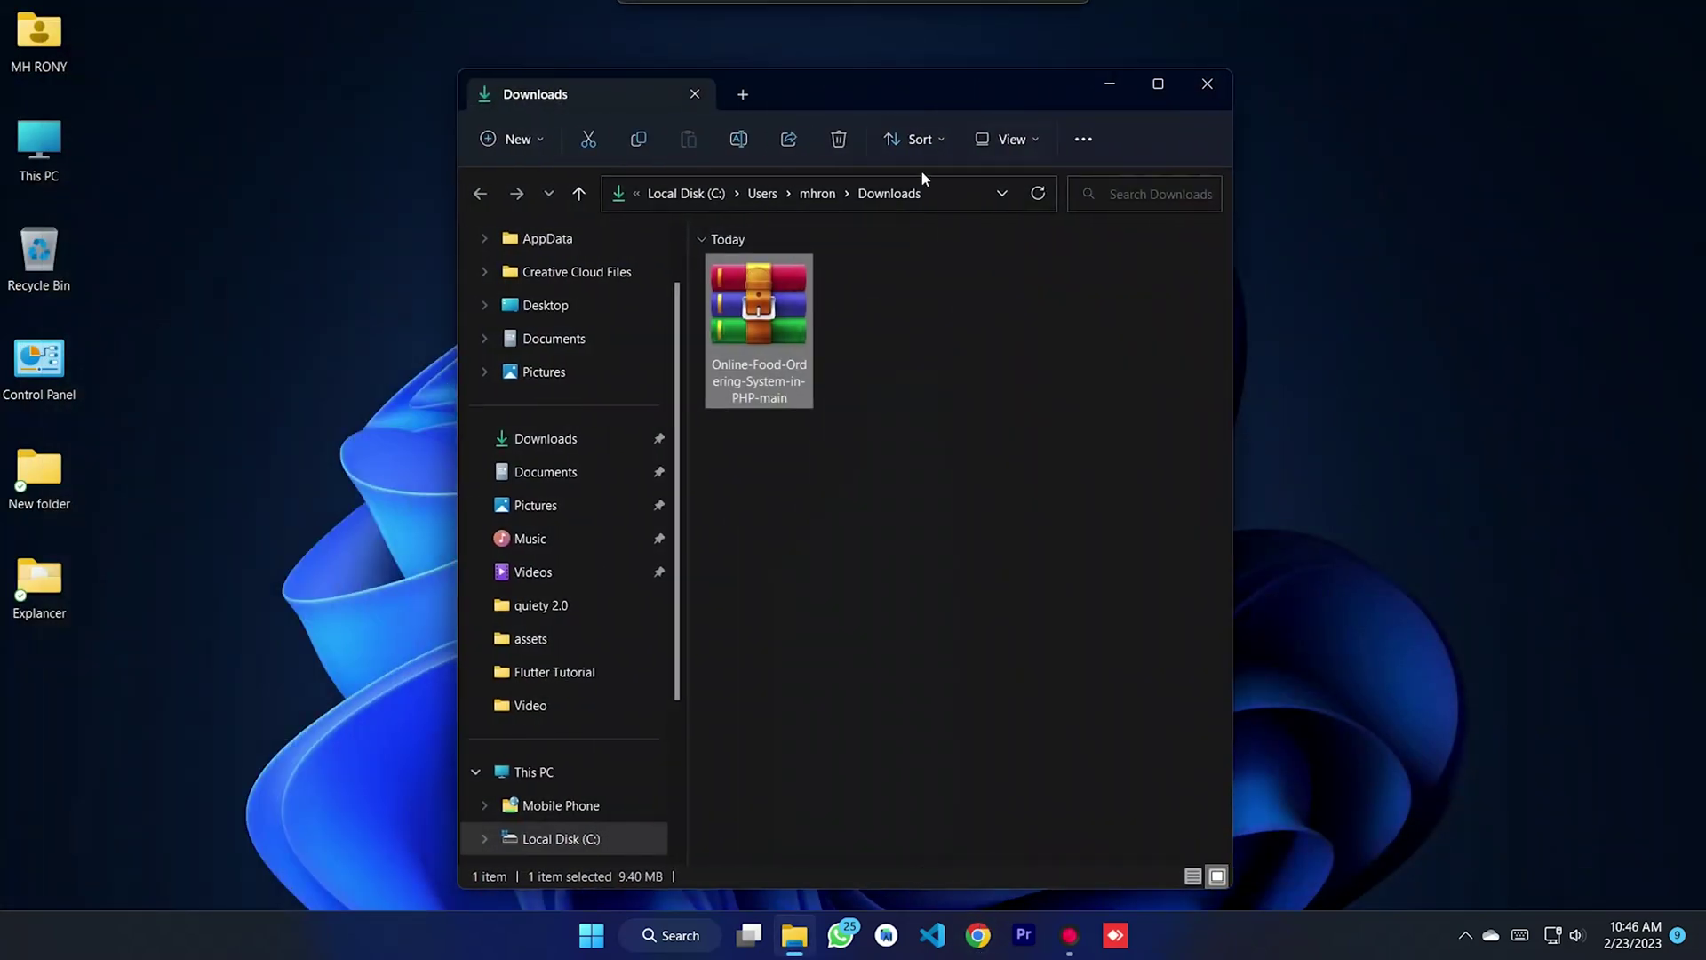
pyautogui.doubleClick(761, 339)
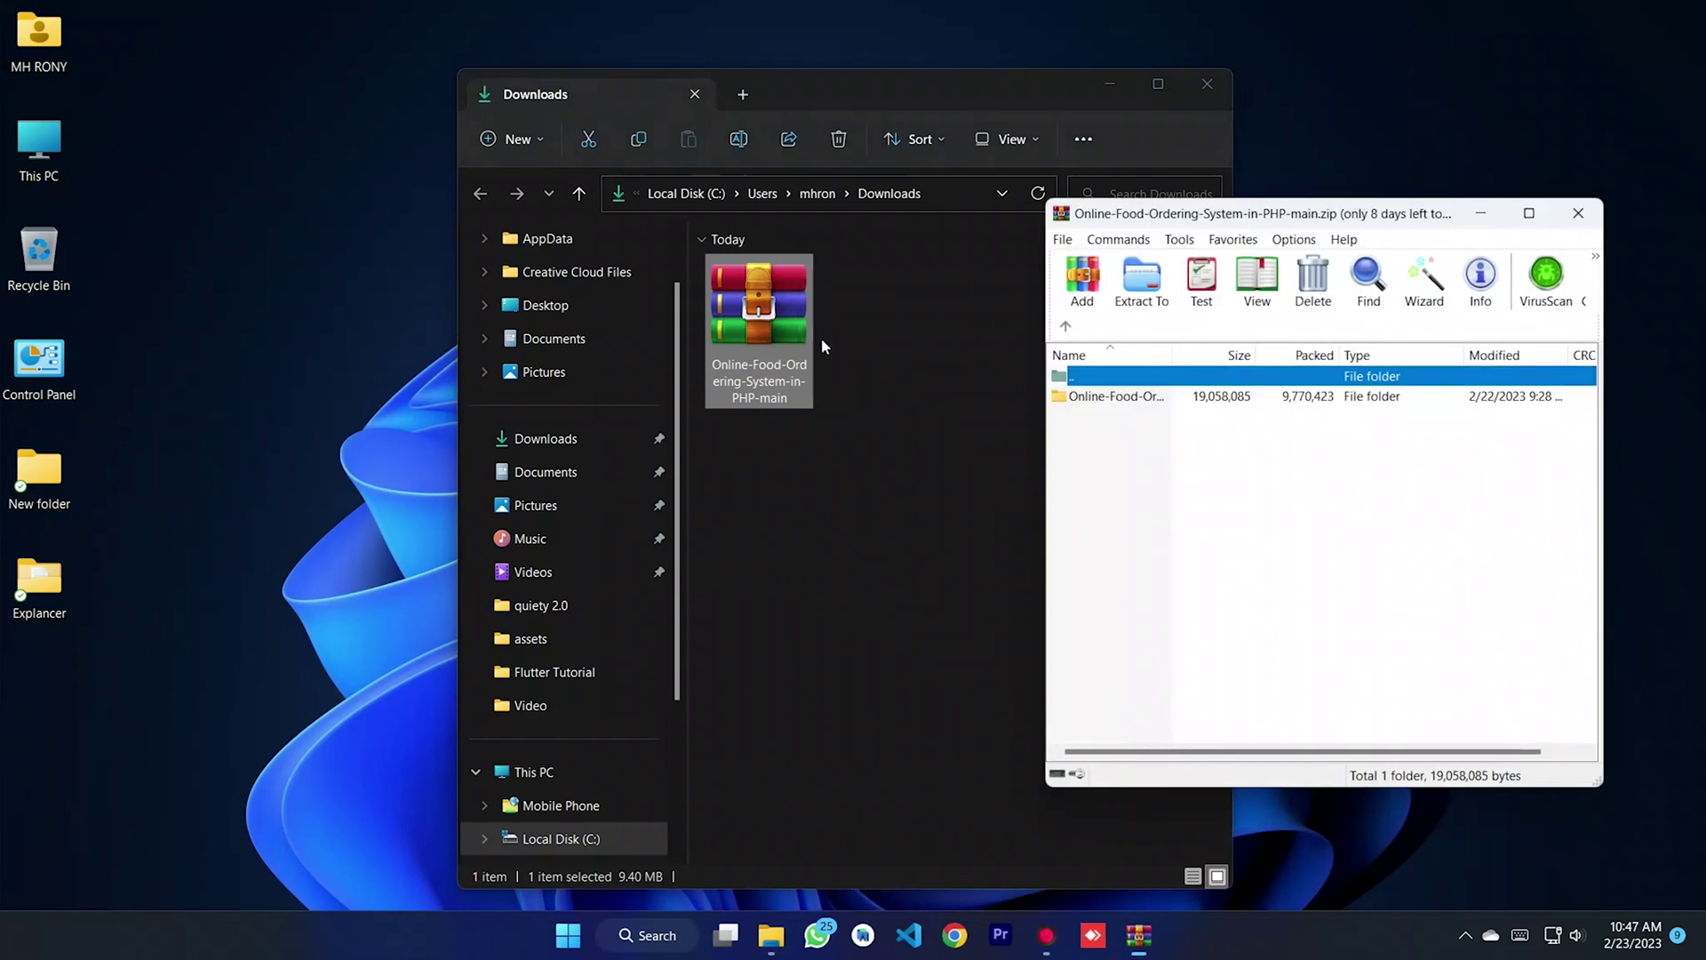
pyautogui.click(1206, 84)
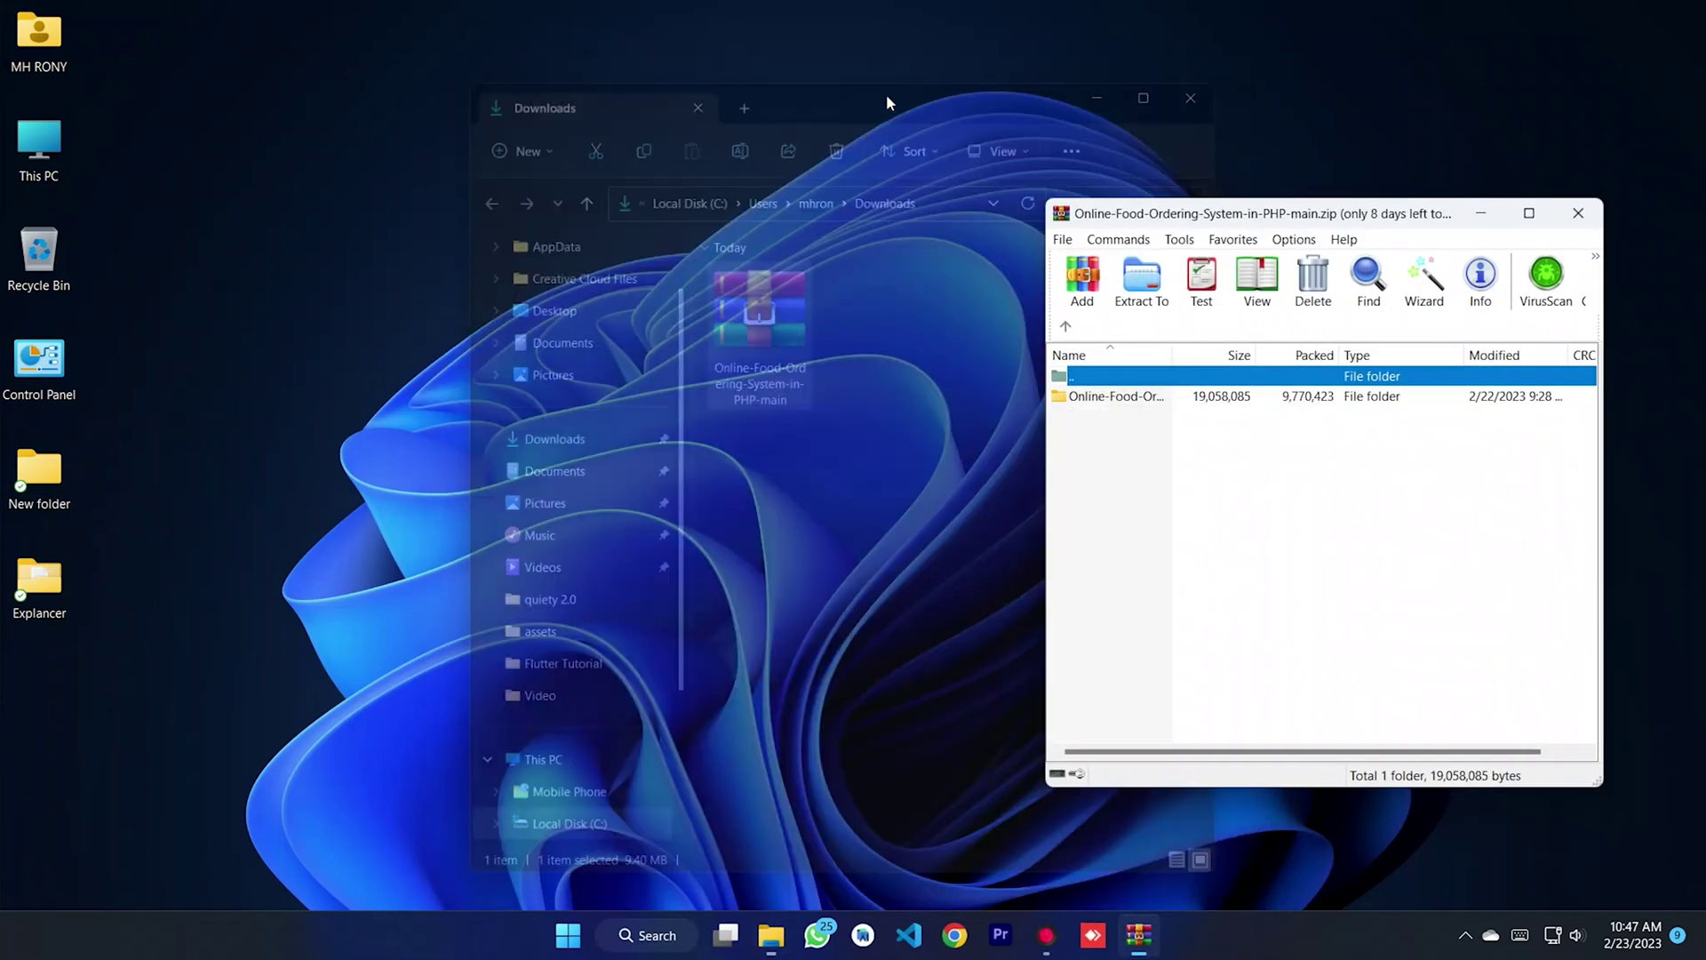
# - Browse This PC to the C:\laragon\www folder
pyautogui.doubleClick(39, 142)
pyautogui.moveTo(807, 98); pyautogui.dragTo(584, 89)
pyautogui.click(560, 285)
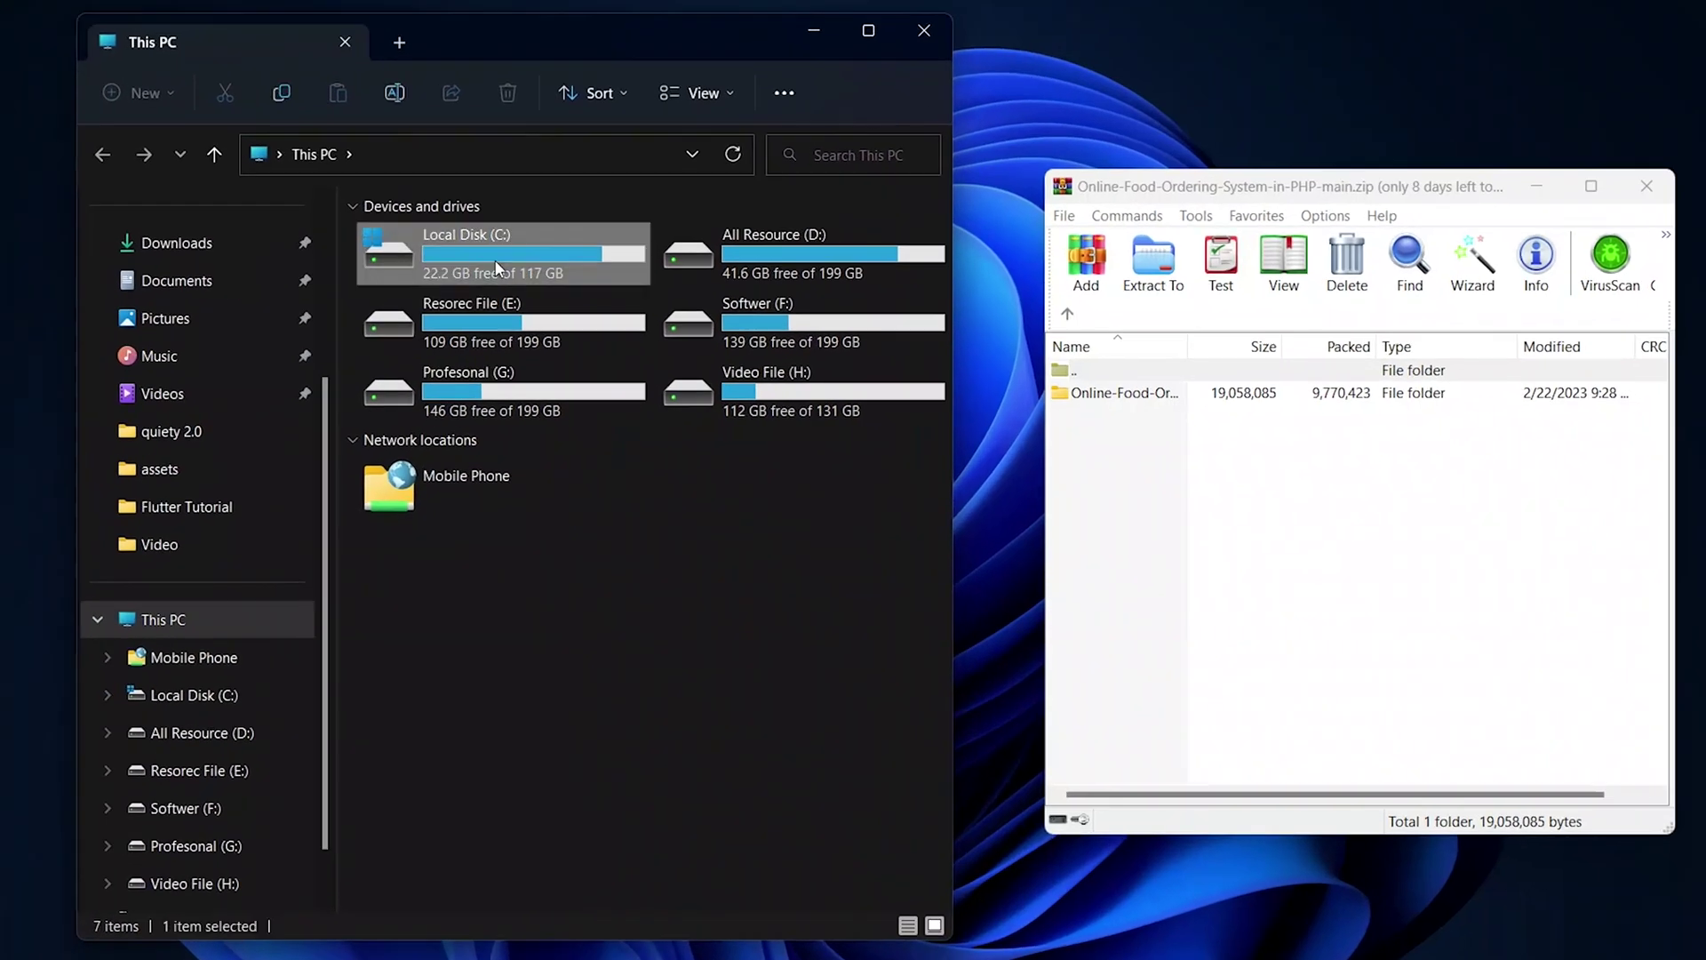
pyautogui.doubleClick(496, 267)
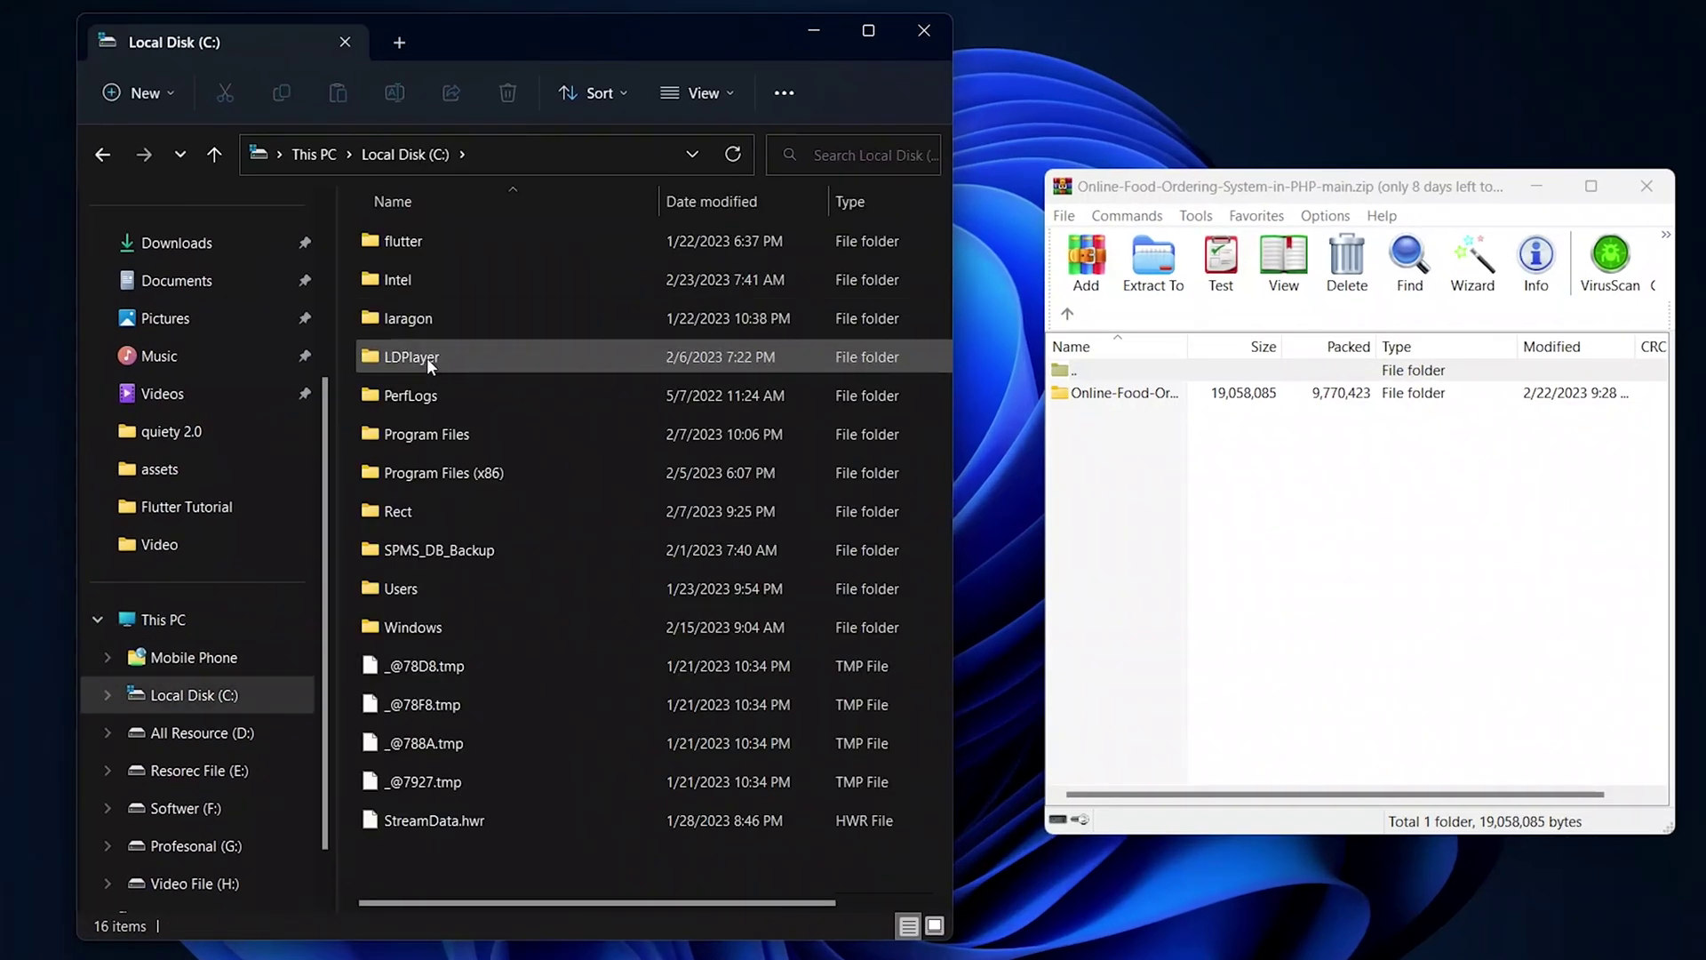
pyautogui.doubleClick(407, 320)
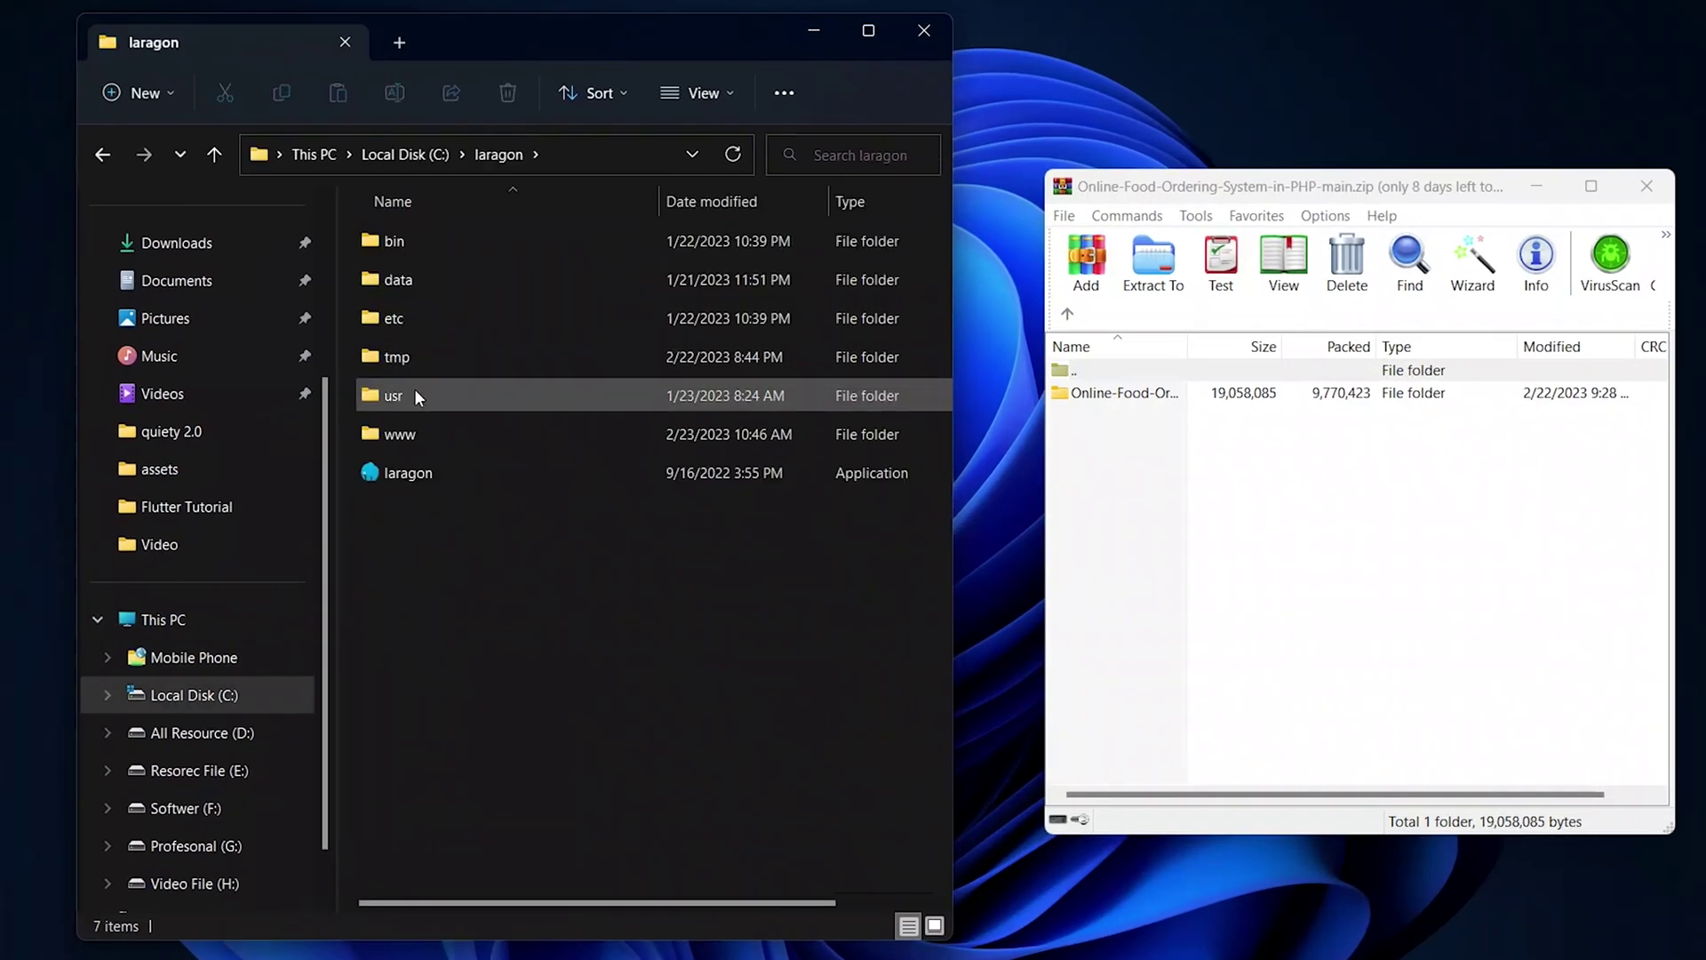
pyautogui.doubleClick(443, 438)
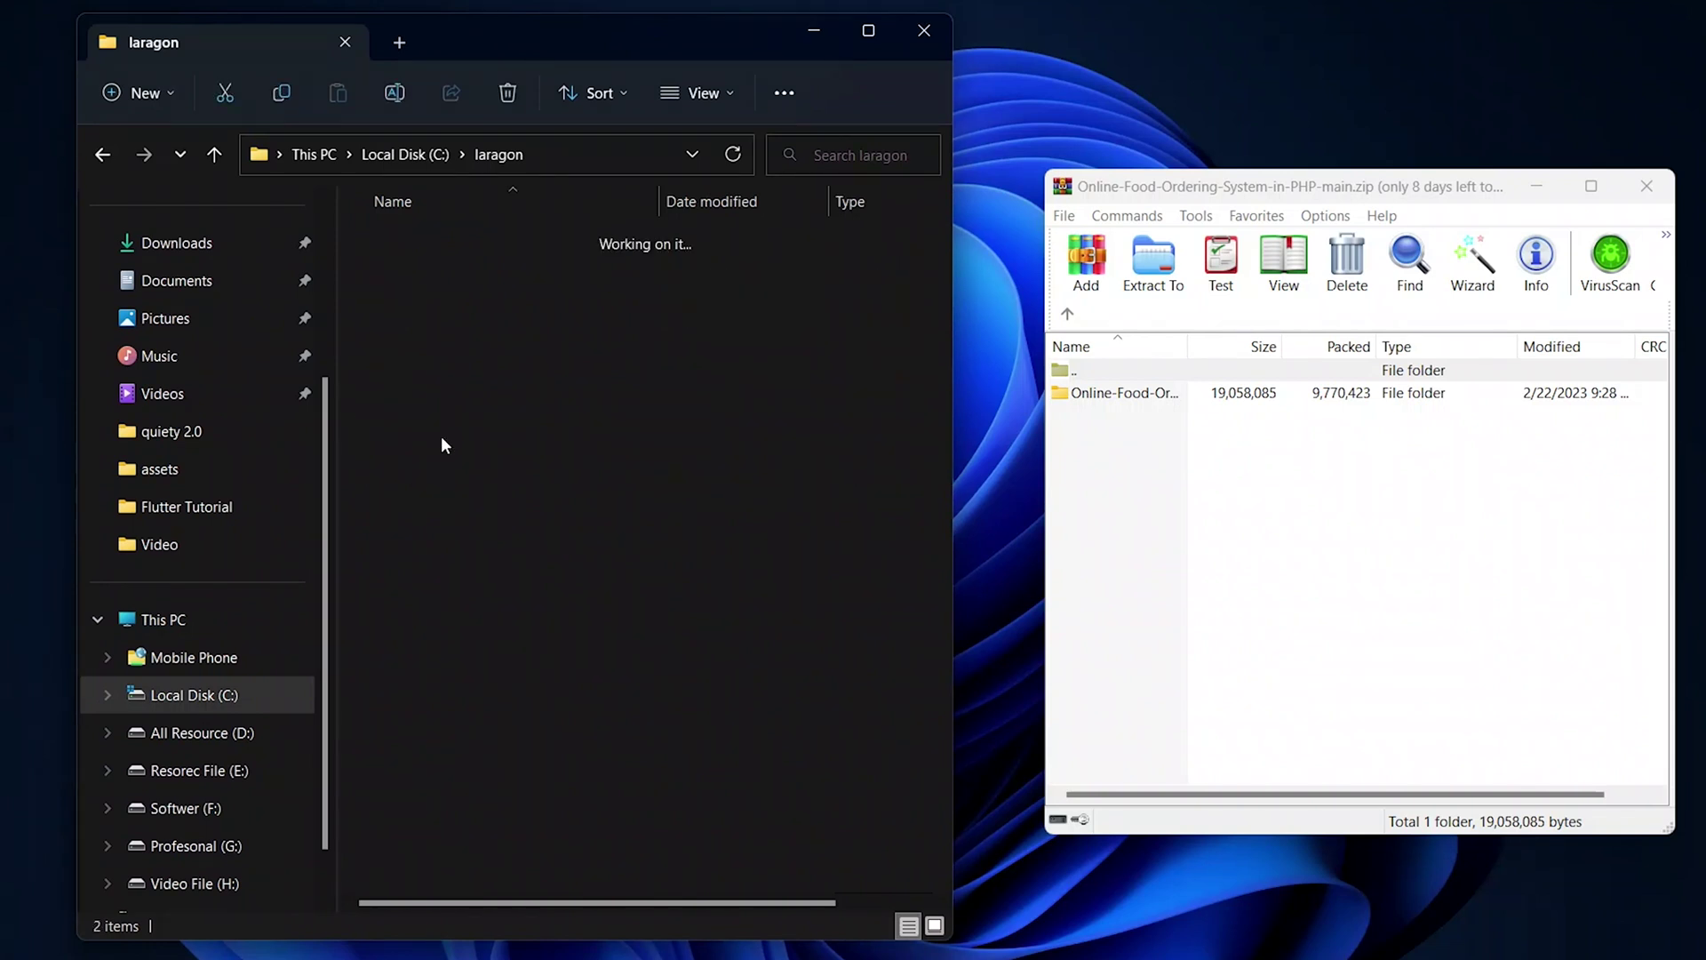
pyautogui.click(1180, 455)
pyautogui.click(1123, 394)
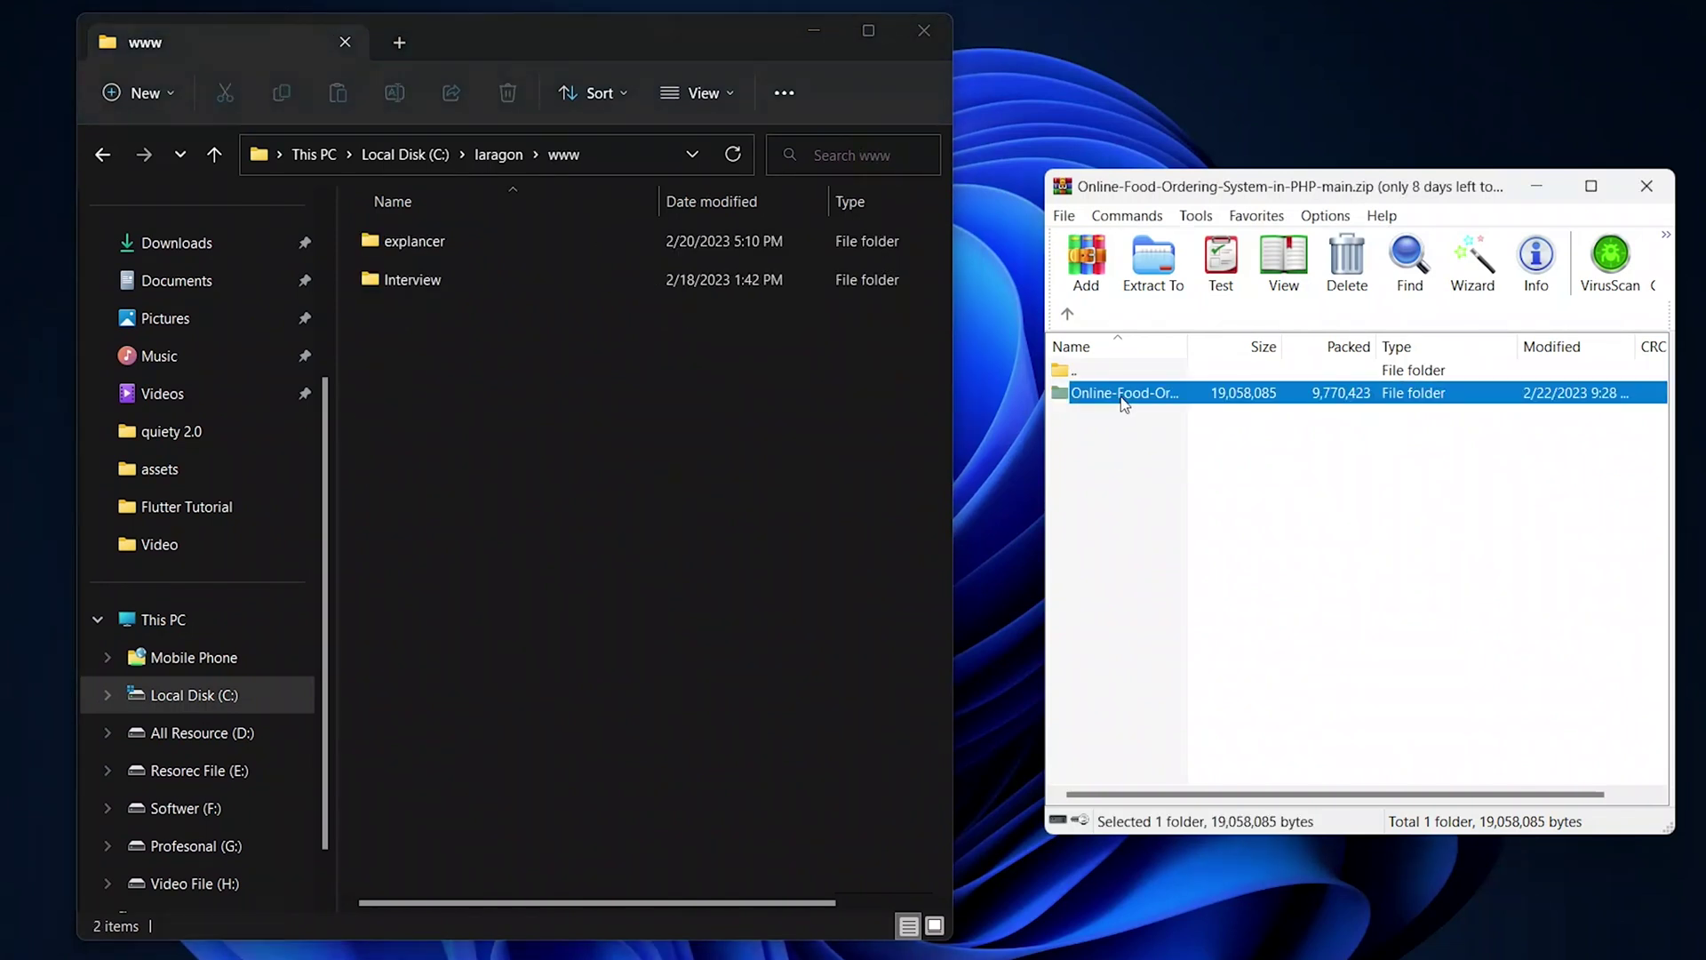
pyautogui.moveTo(745, 426); pyautogui.dragTo(743, 427)
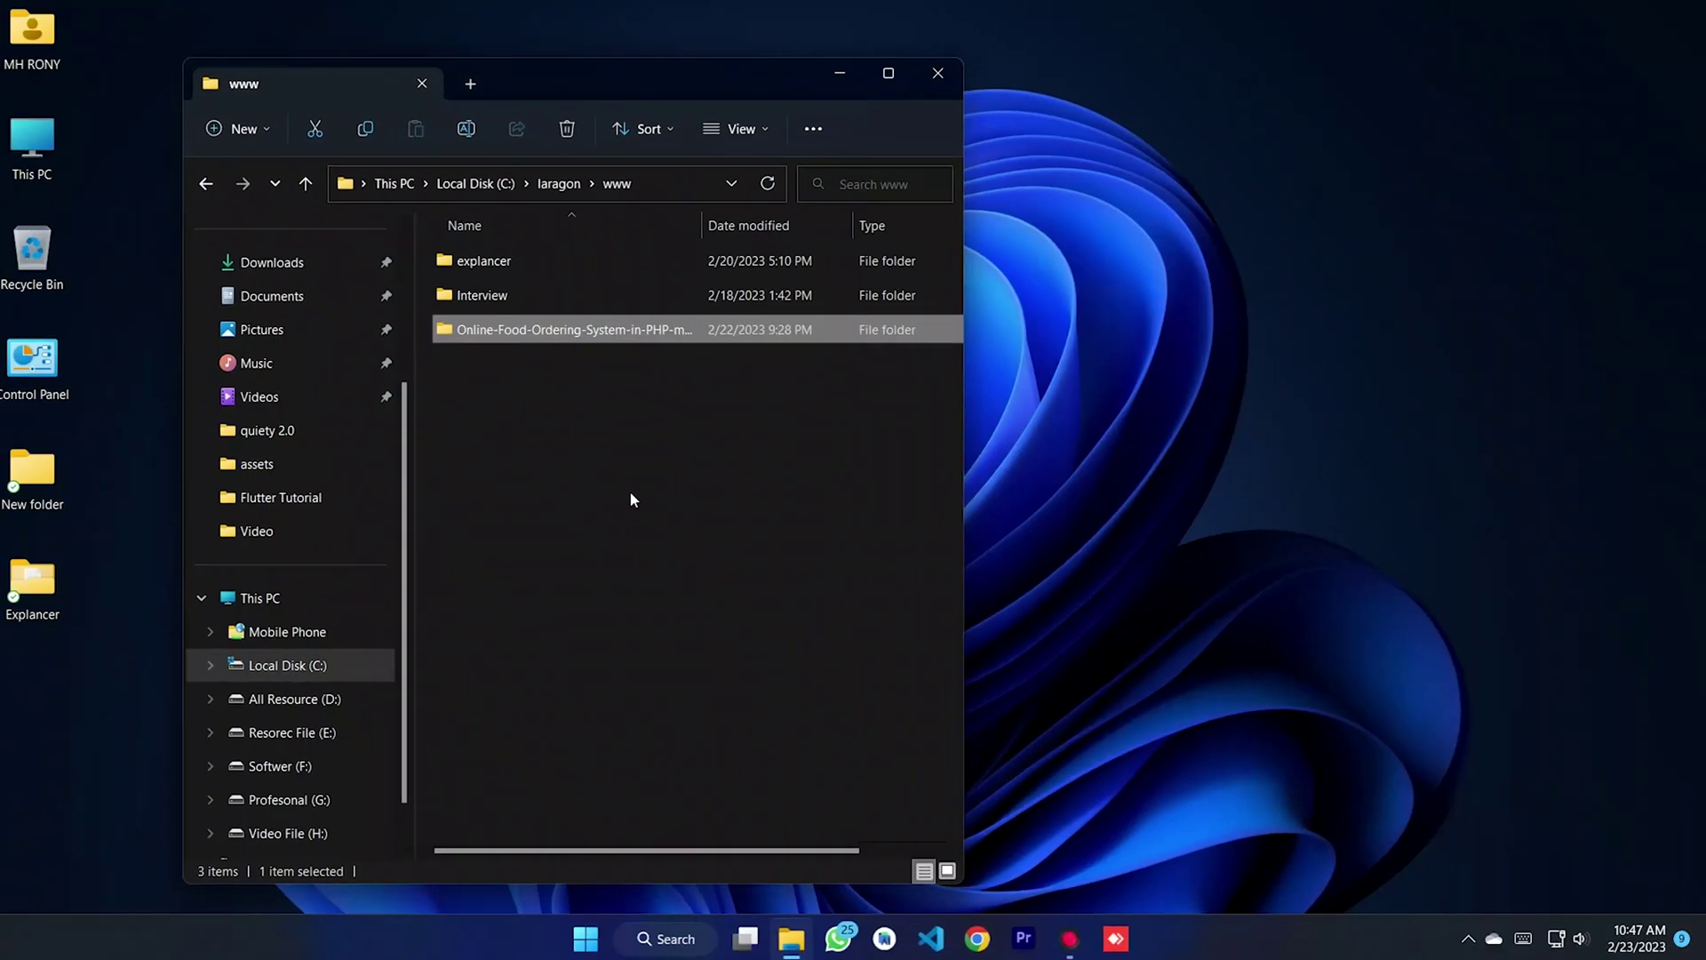
pyautogui.click(578, 503)
pyautogui.moveTo(594, 72); pyautogui.dragTo(840, 87)
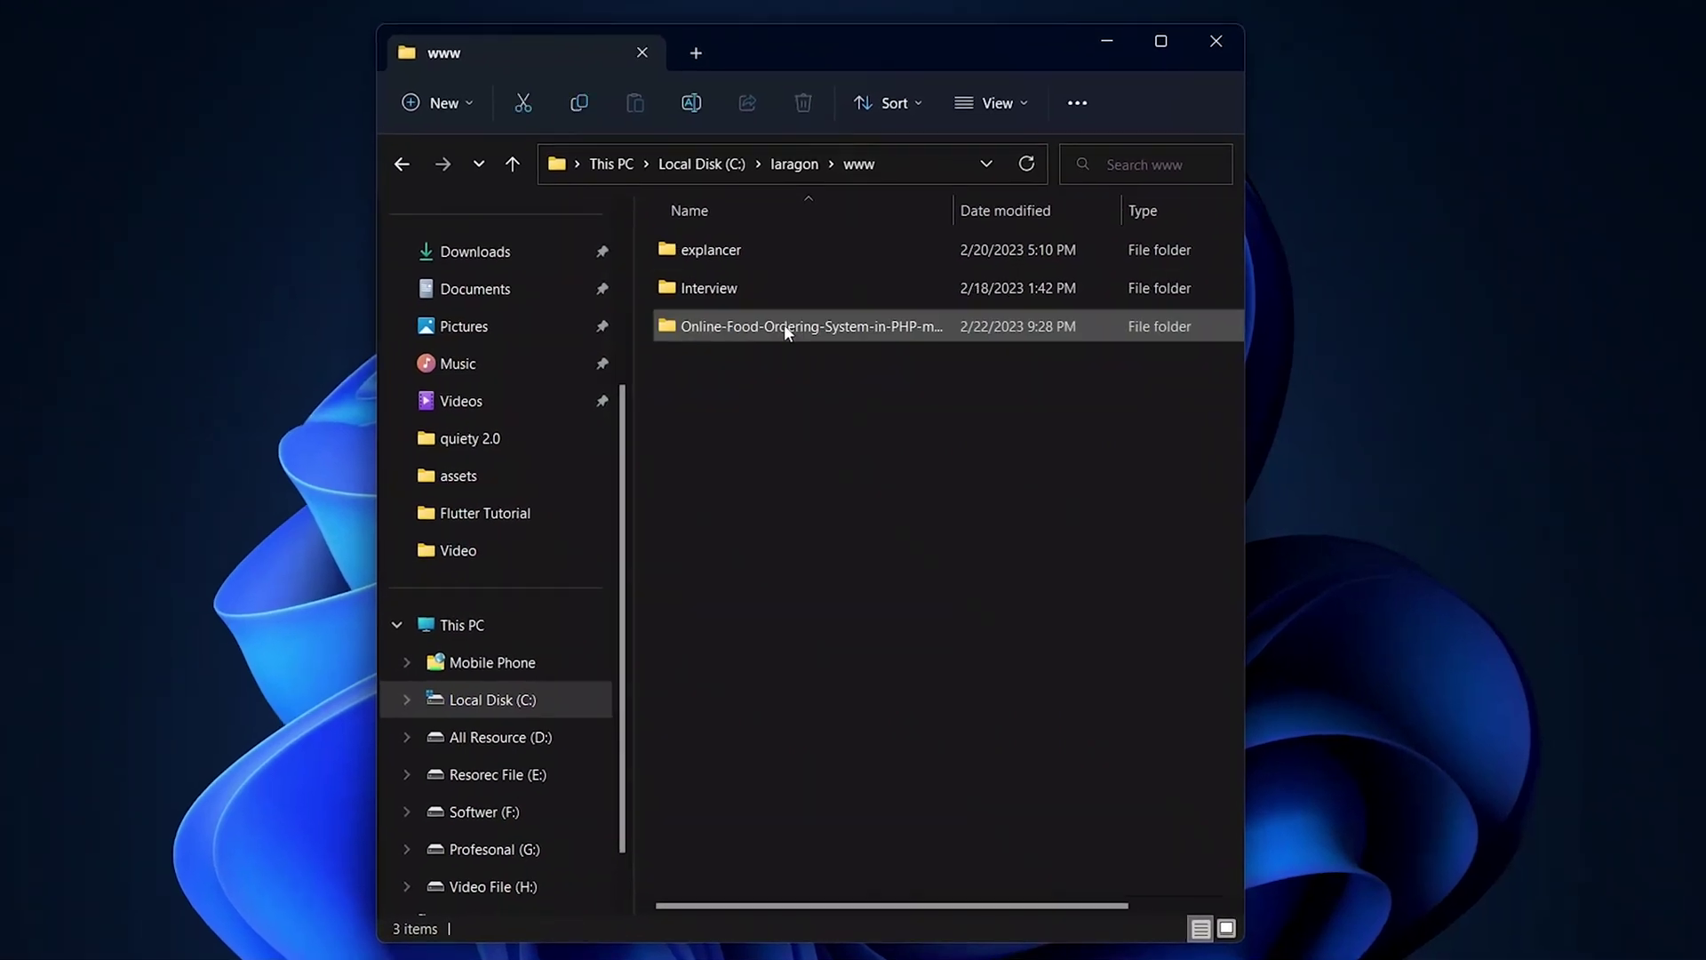
# - Open the project's DATABASE FILE folder and copy the SQL file name code_camp_bd_fos
pyautogui.doubleClick(784, 325)
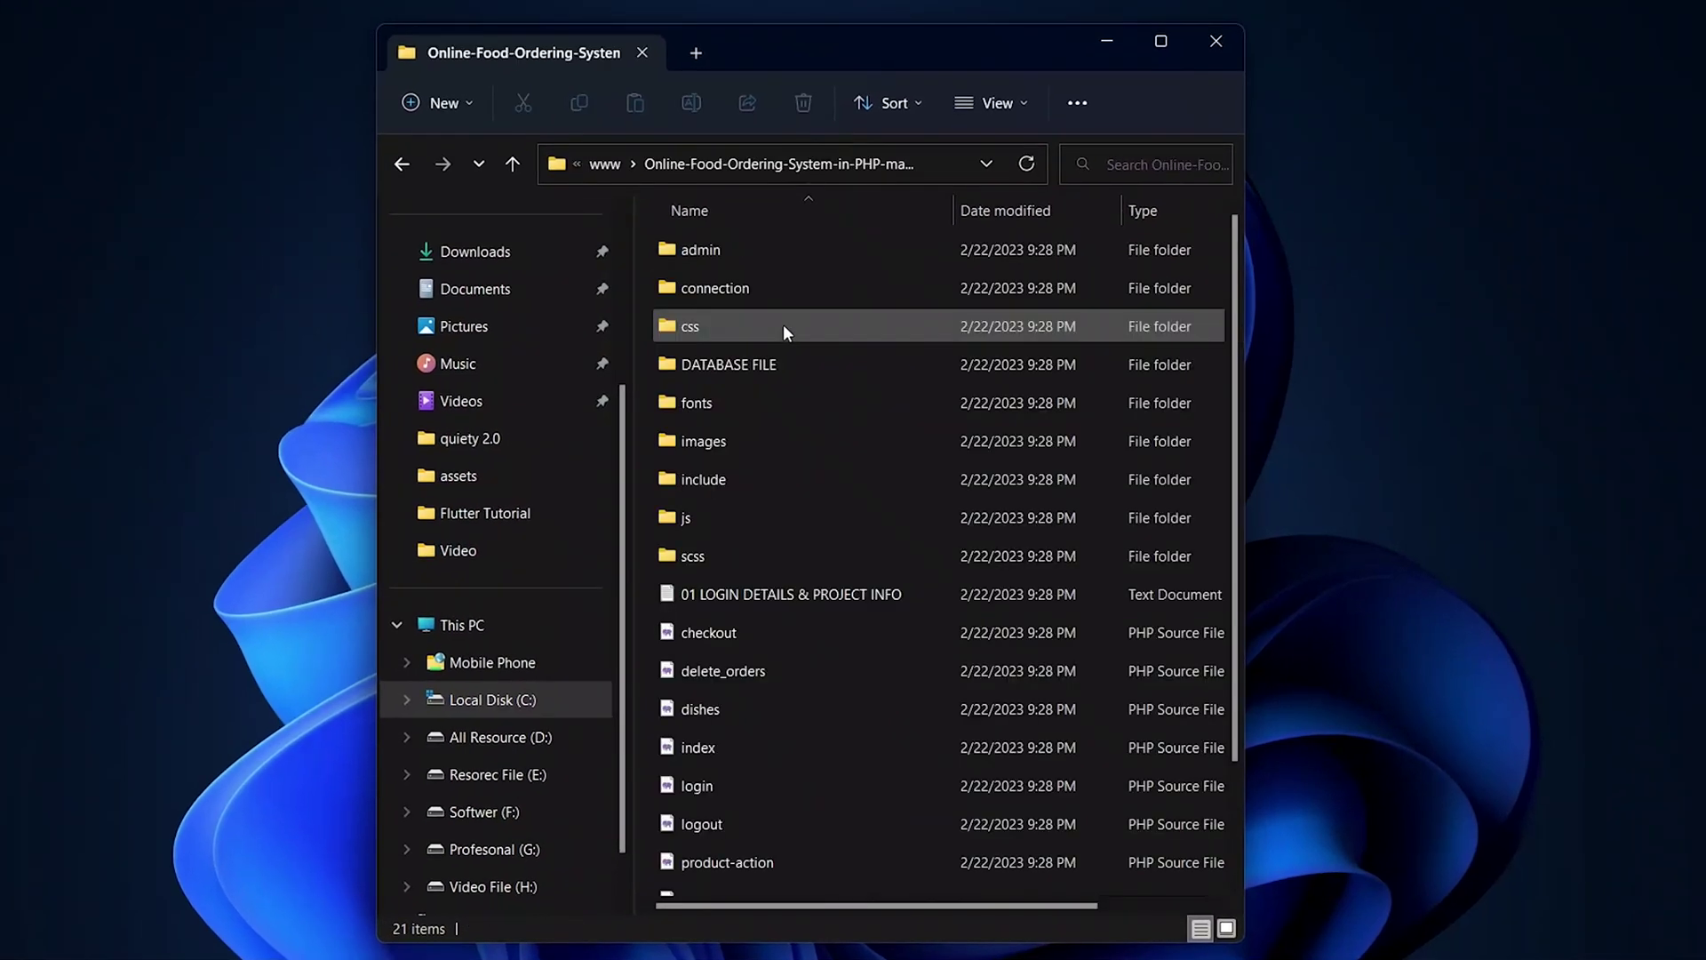
pyautogui.doubleClick(727, 366)
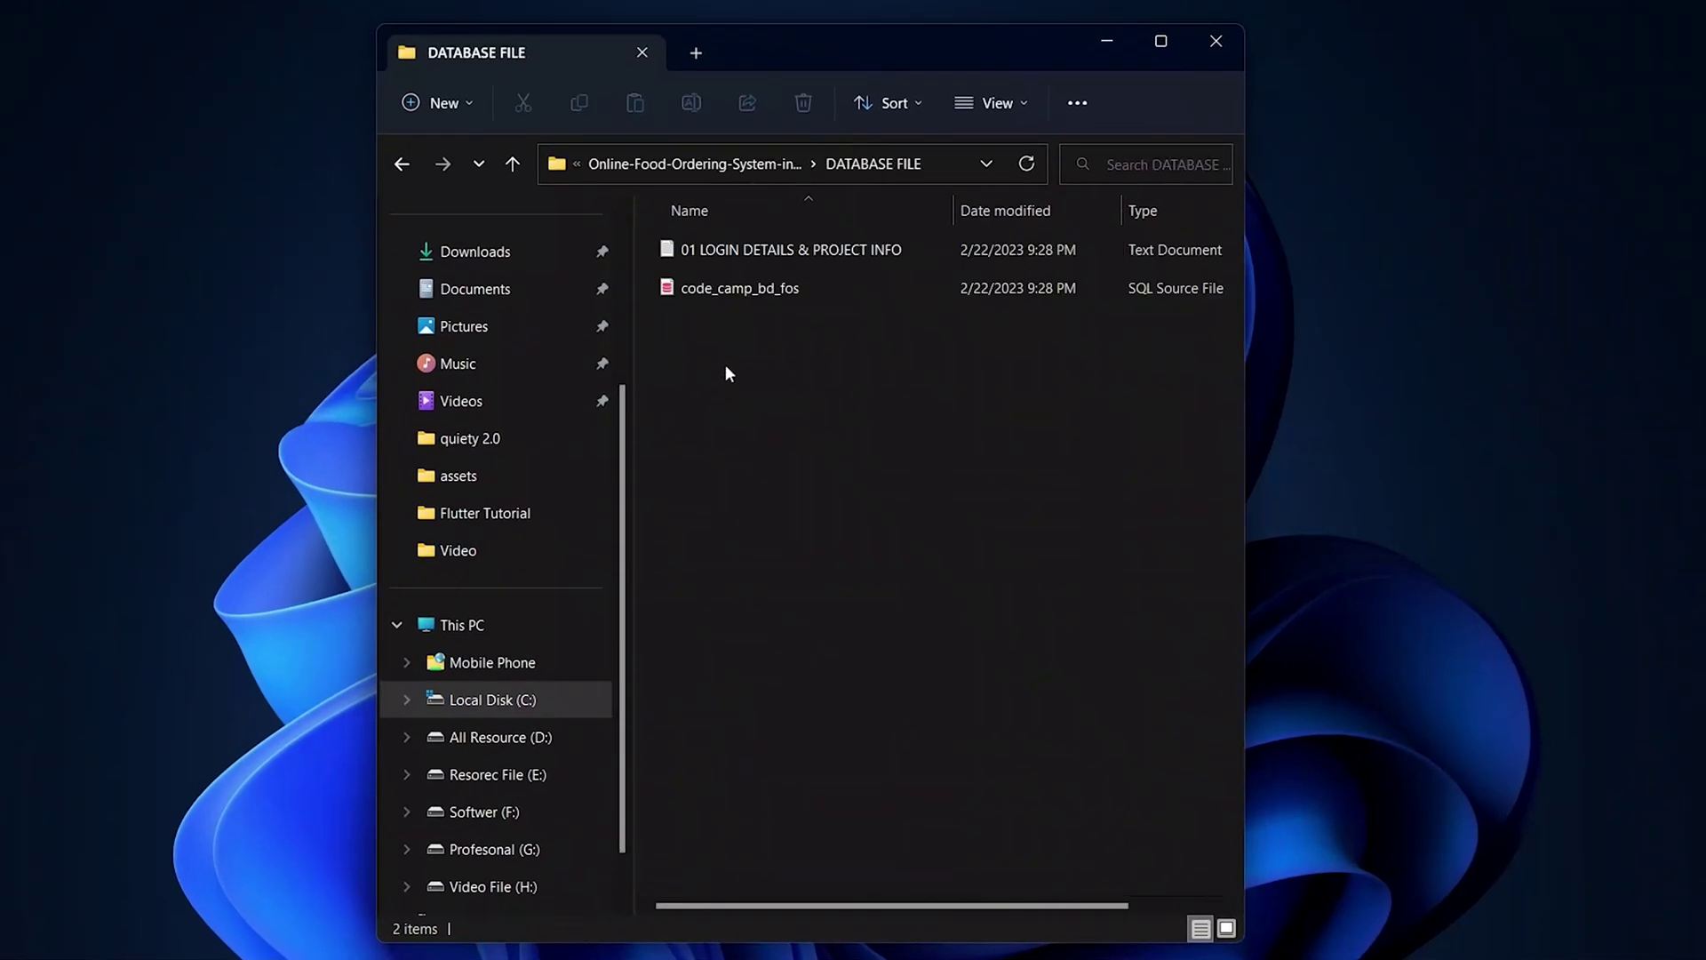
pyautogui.click(743, 290)
pyautogui.click(743, 290)
pyautogui.hotkey('ctrl', 'c')
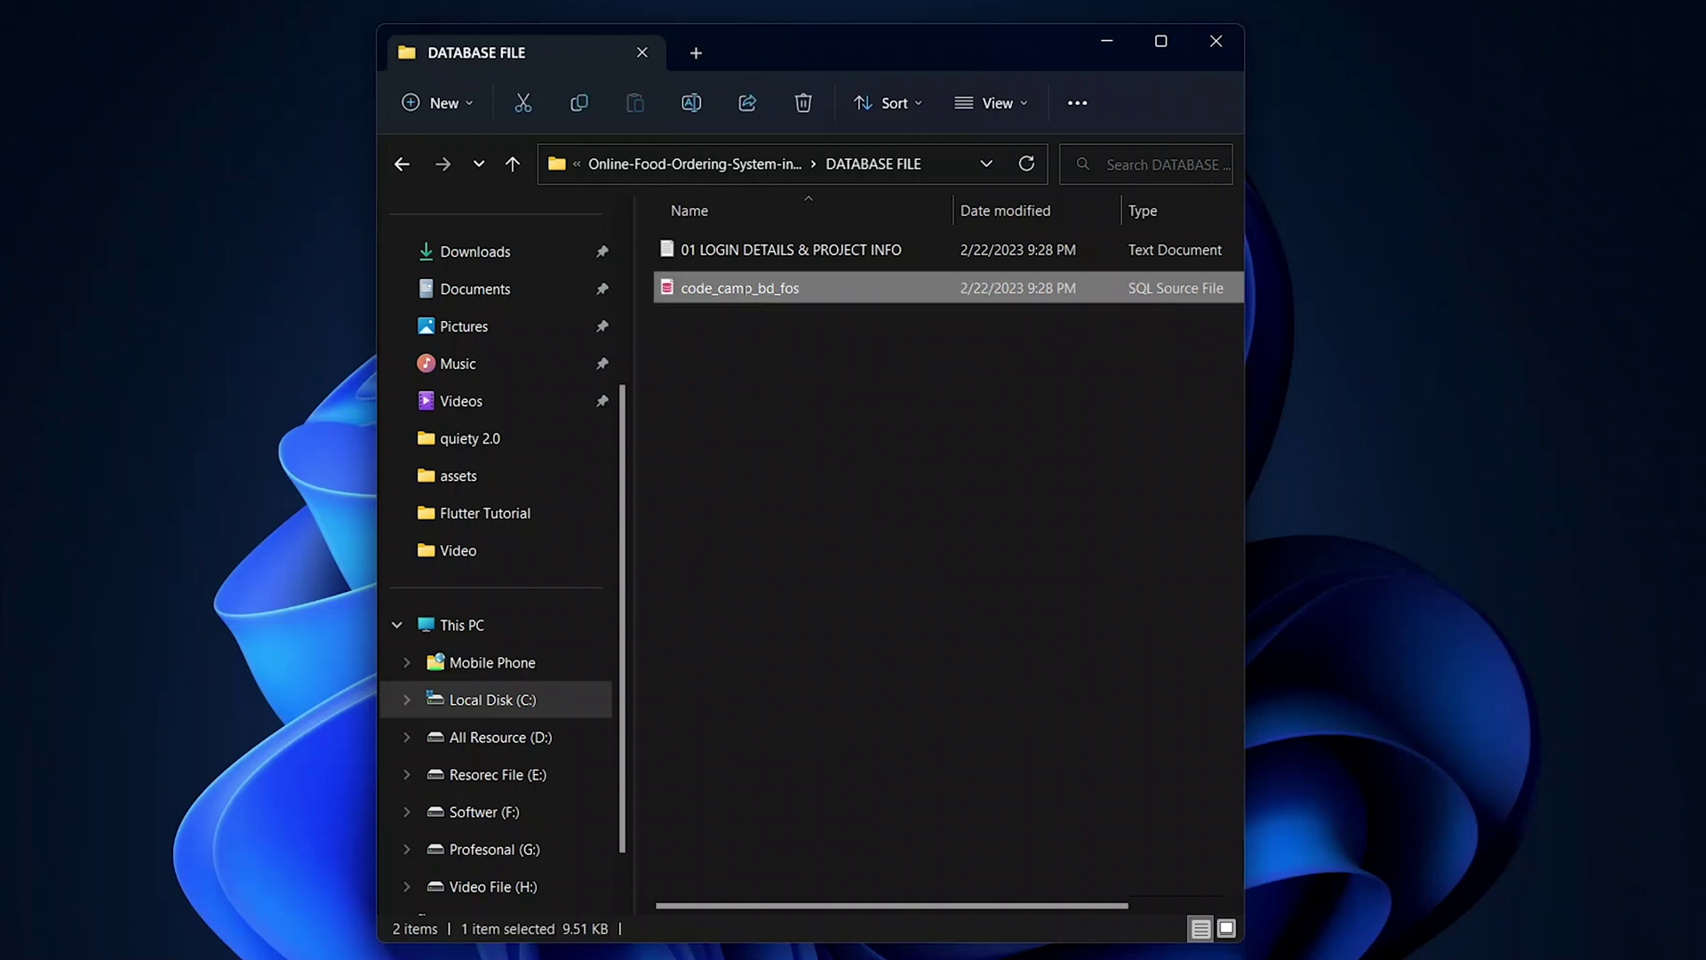
pyautogui.rightClick(743, 290)
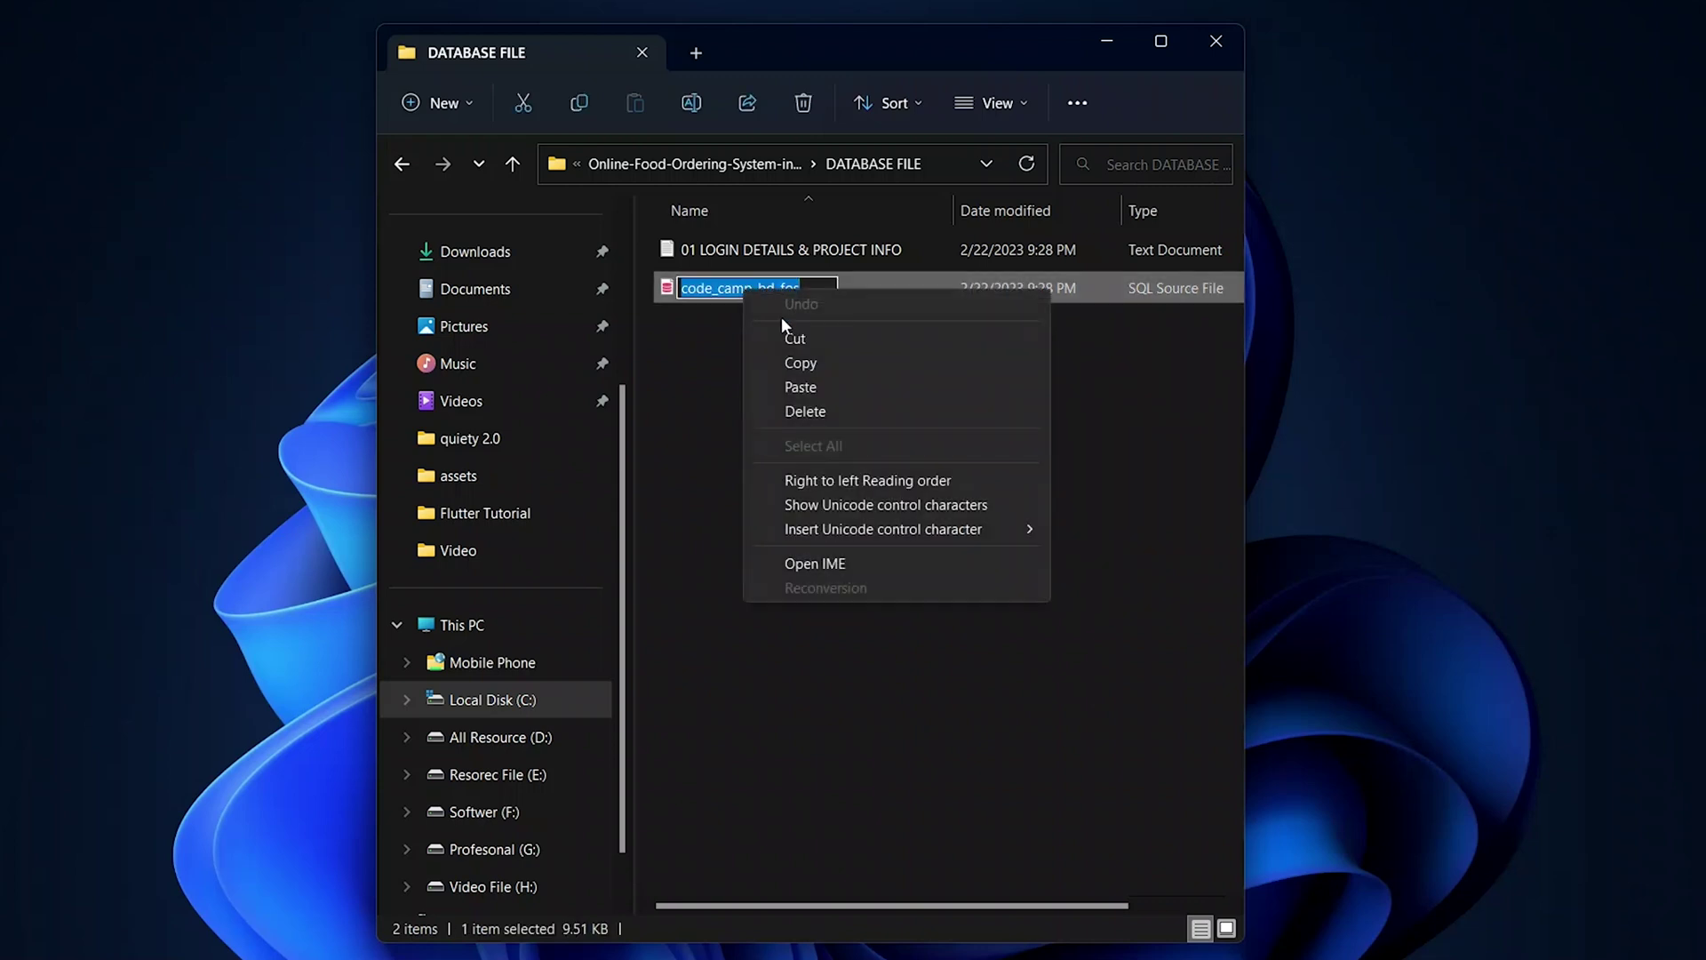
pyautogui.click(818, 362)
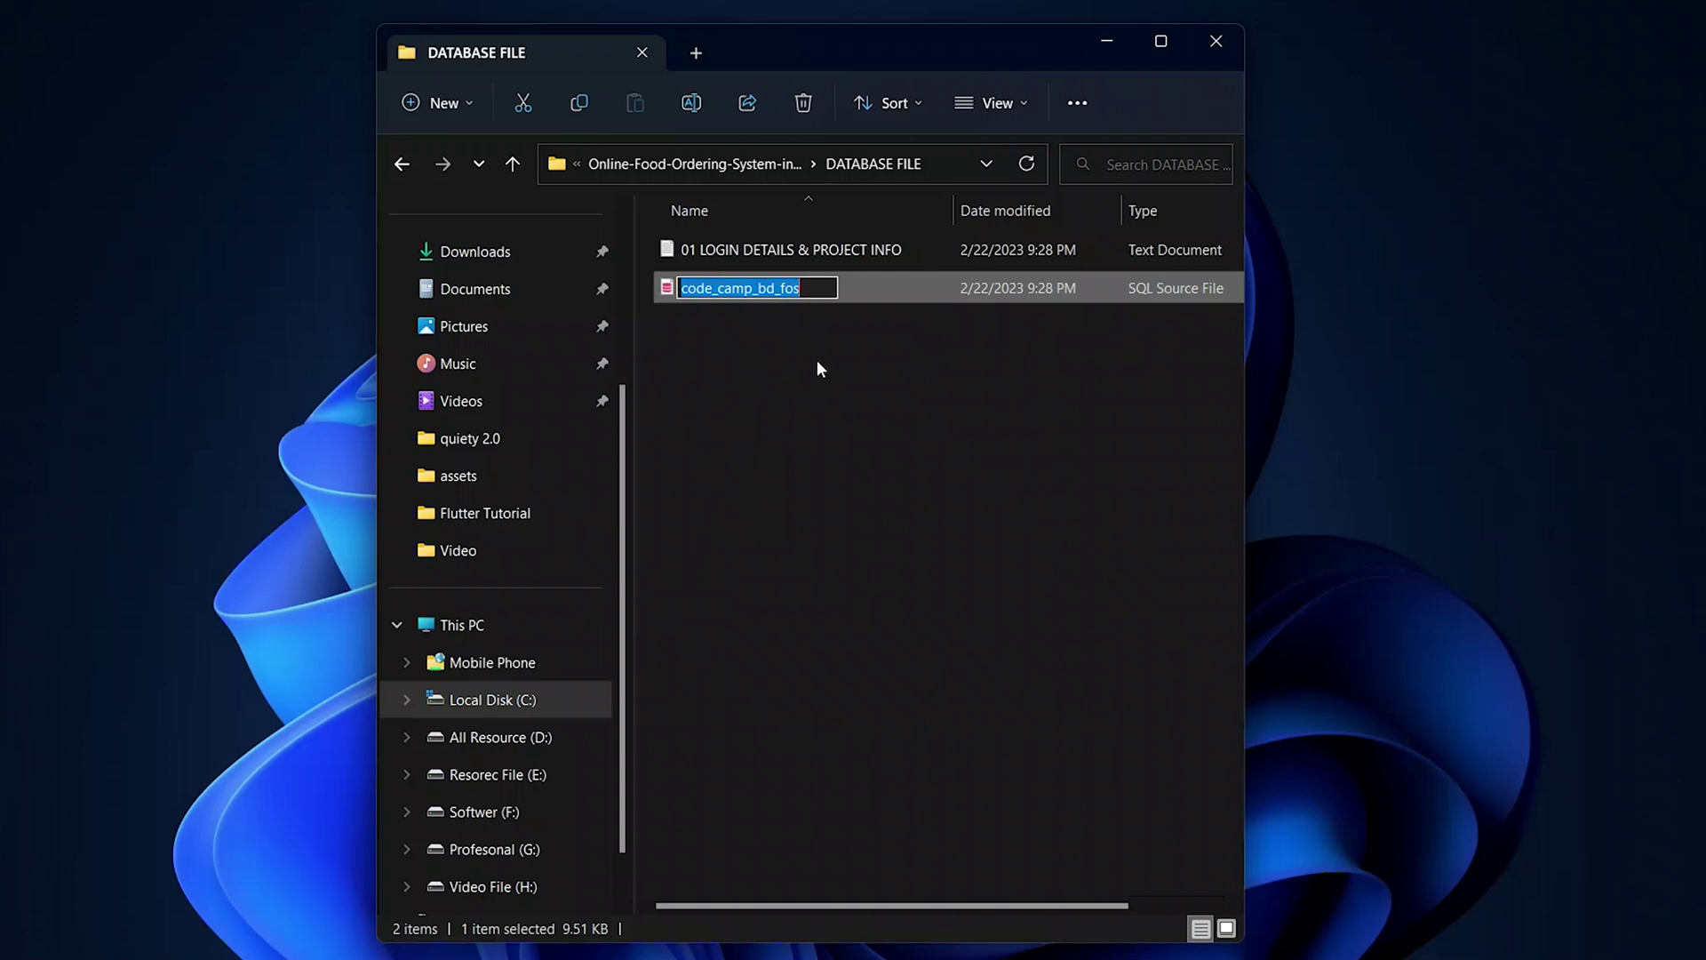
pyautogui.click(820, 370)
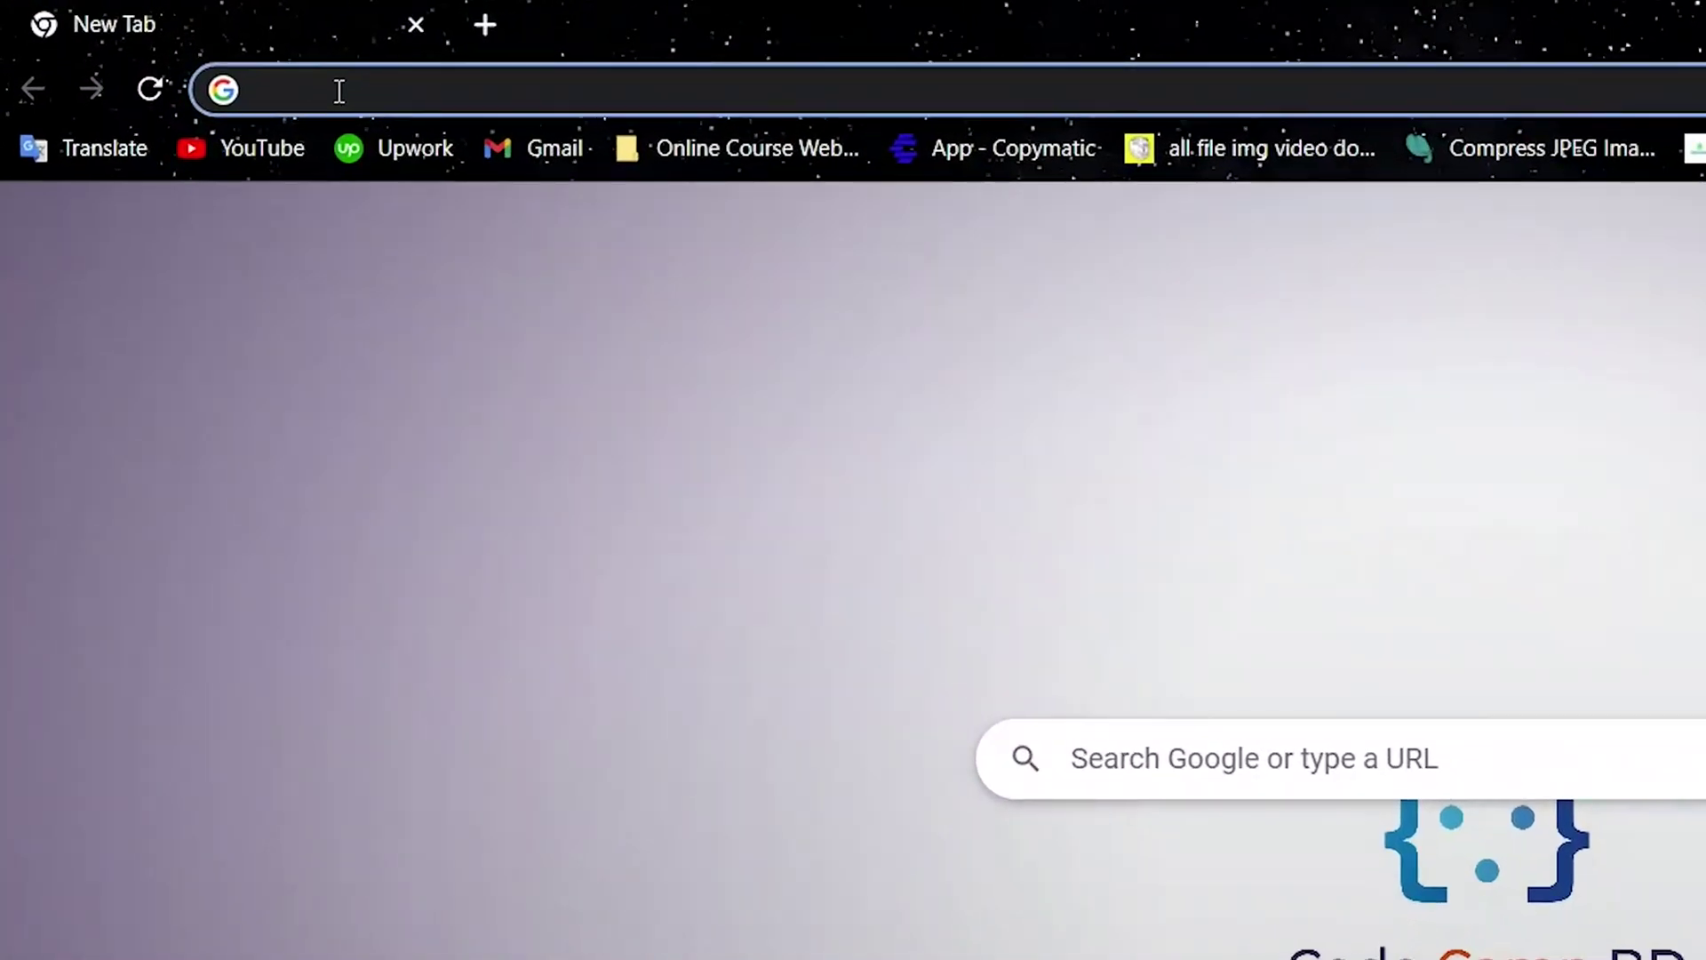
# - At localhost/phpmyadmin, create a database named code_camp_bd_fos and open it
pyautogui.write('loc')
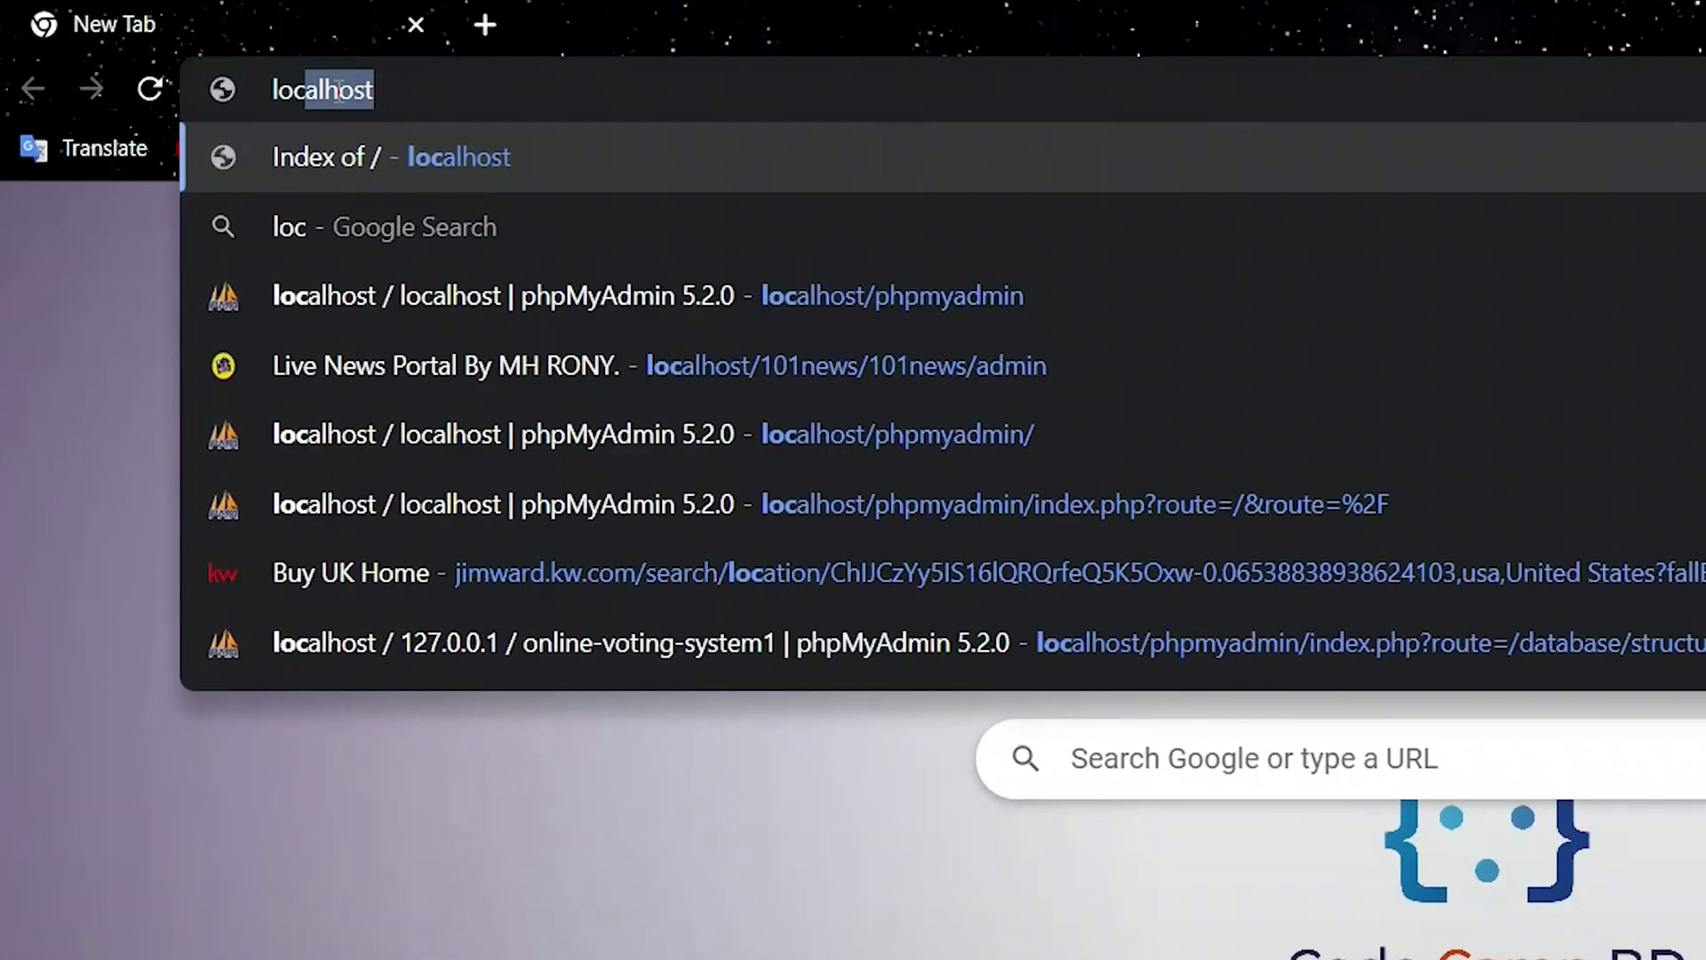
pyautogui.write('alhost/')
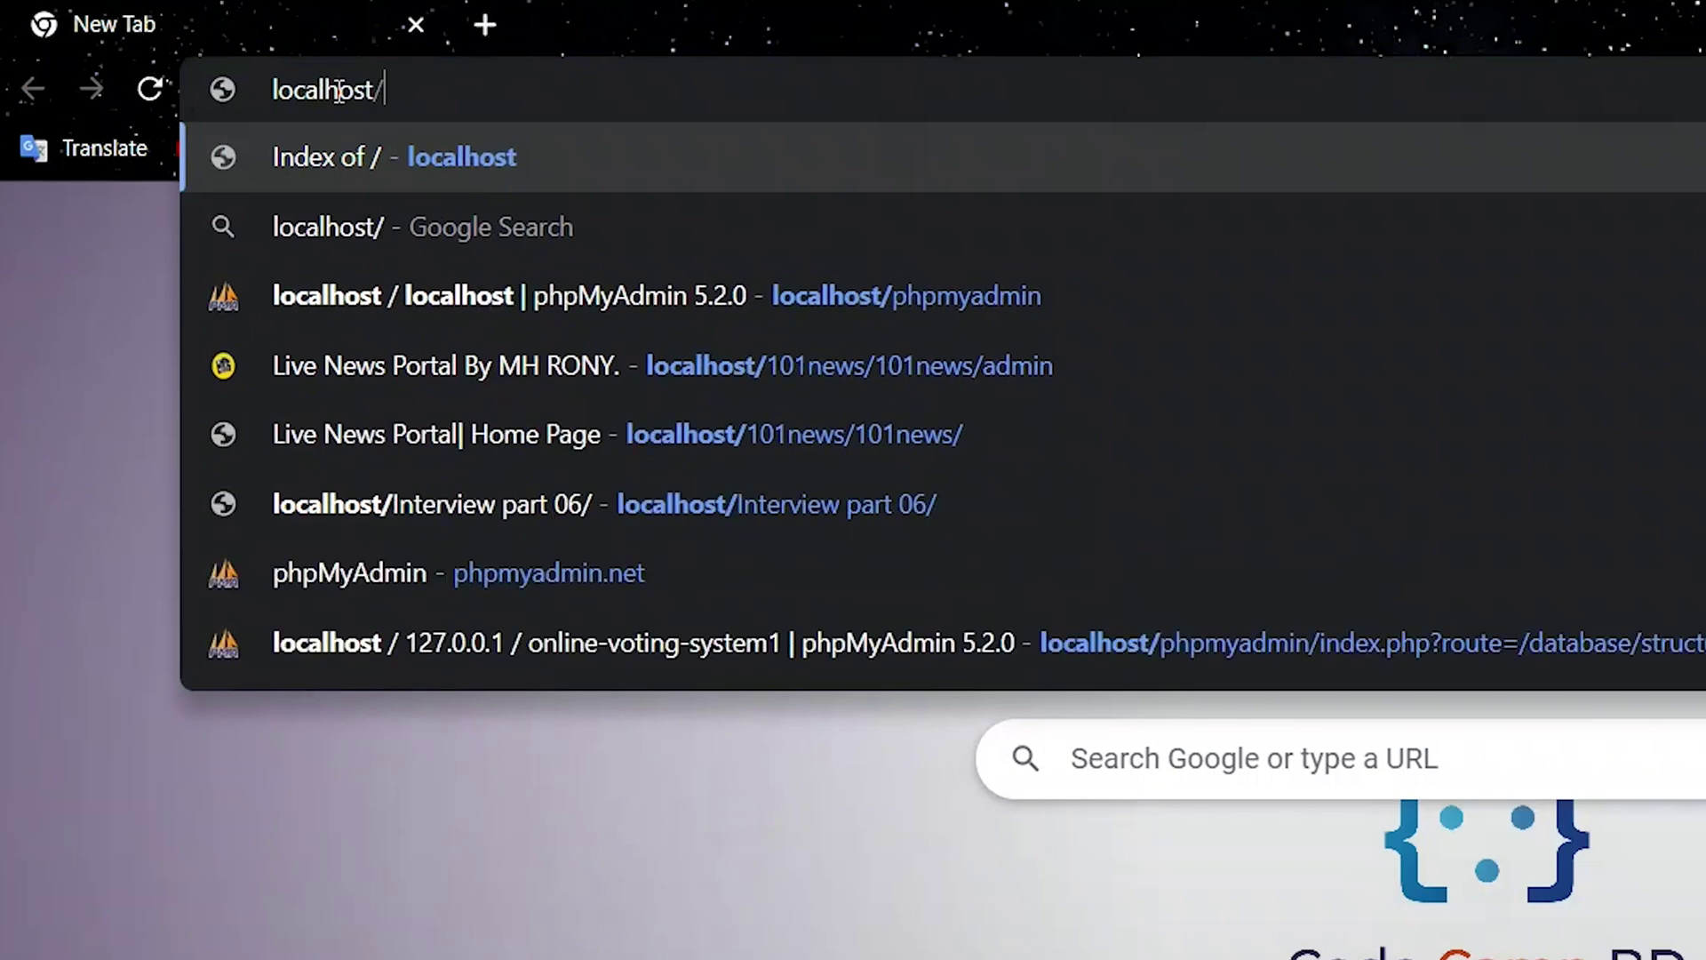
pyautogui.write('phpmy')
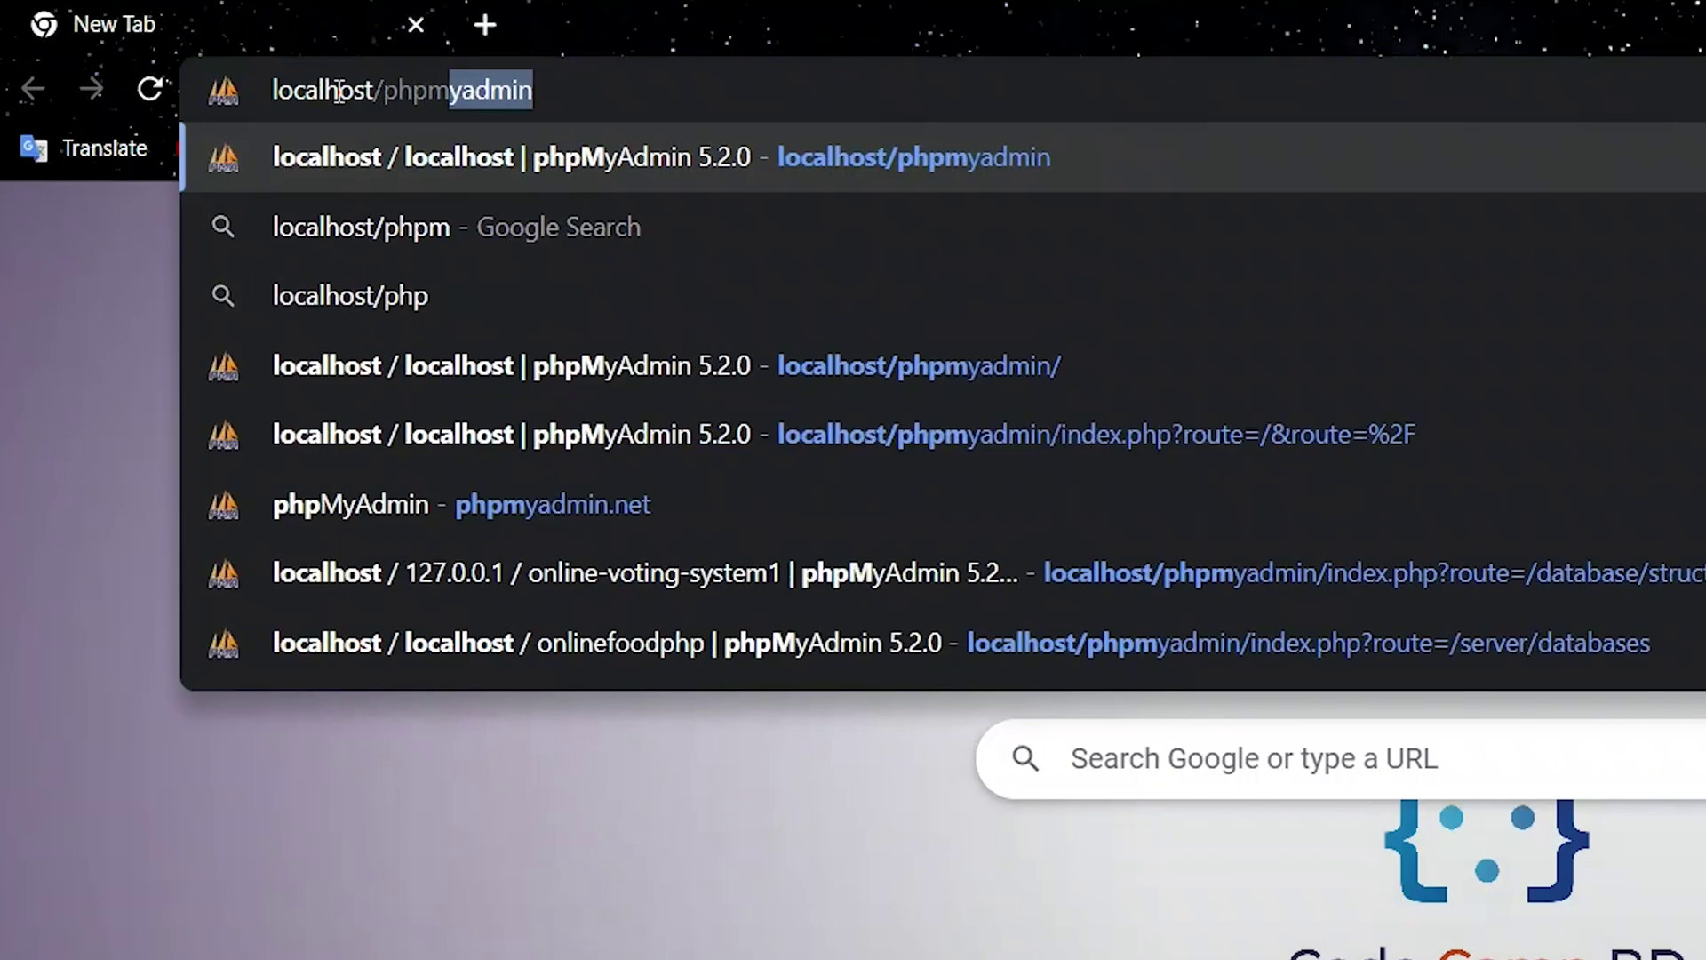
pyautogui.write('admin')
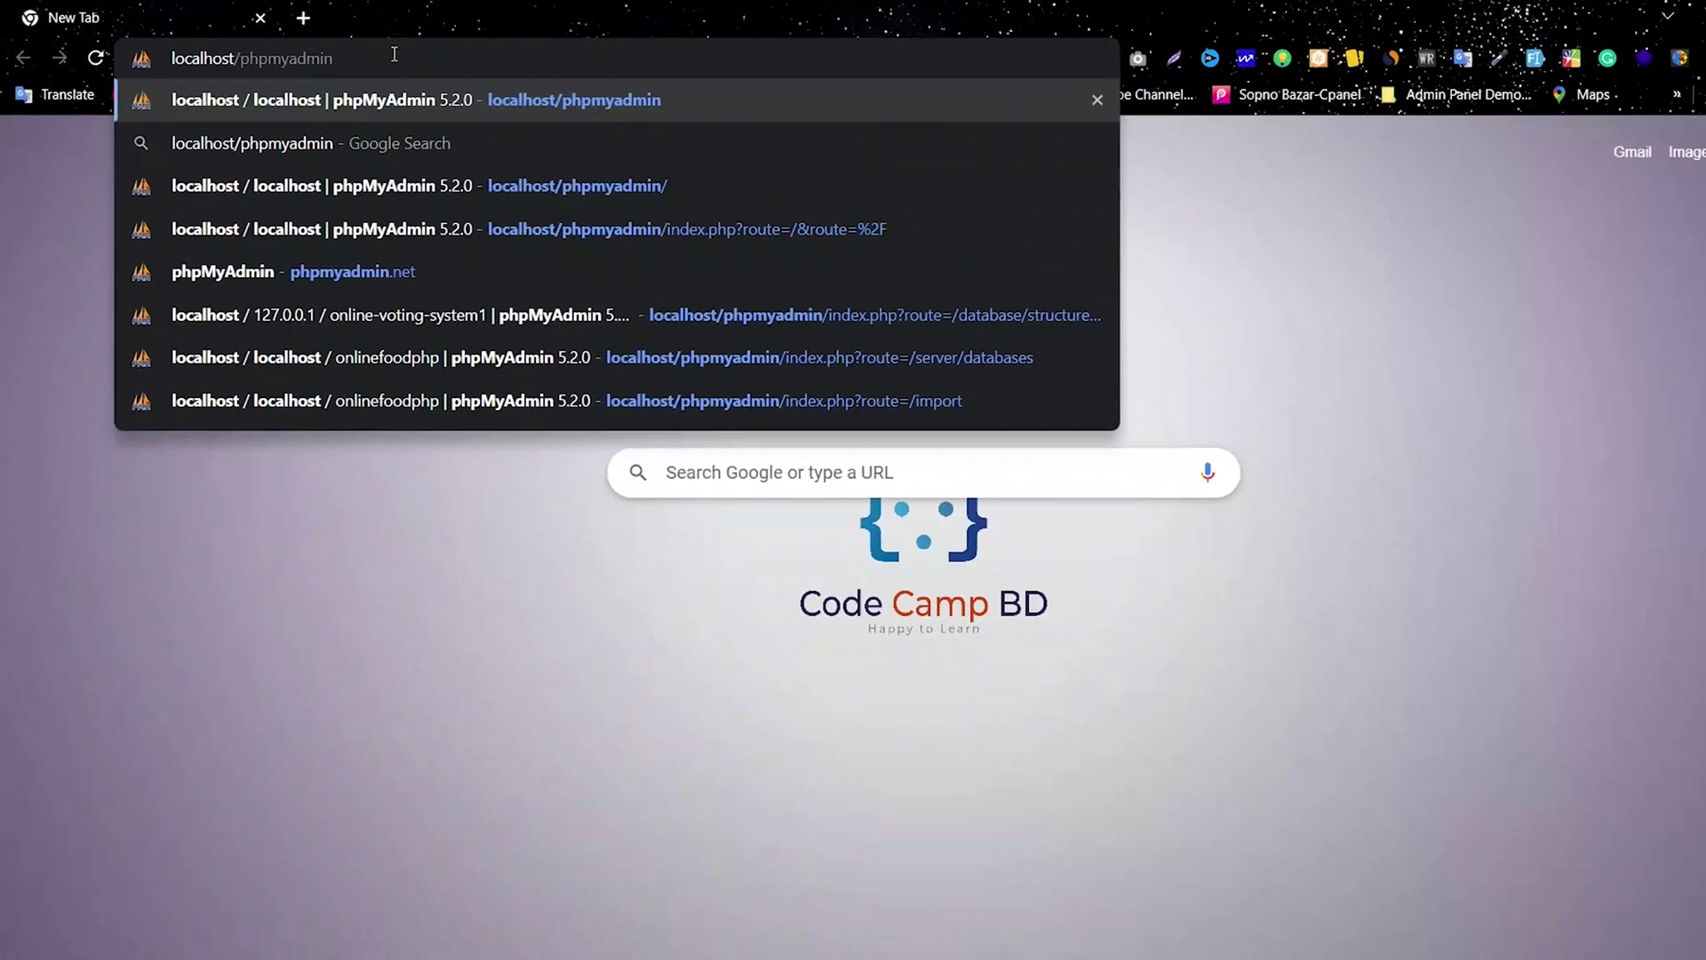
pyautogui.press('Return')
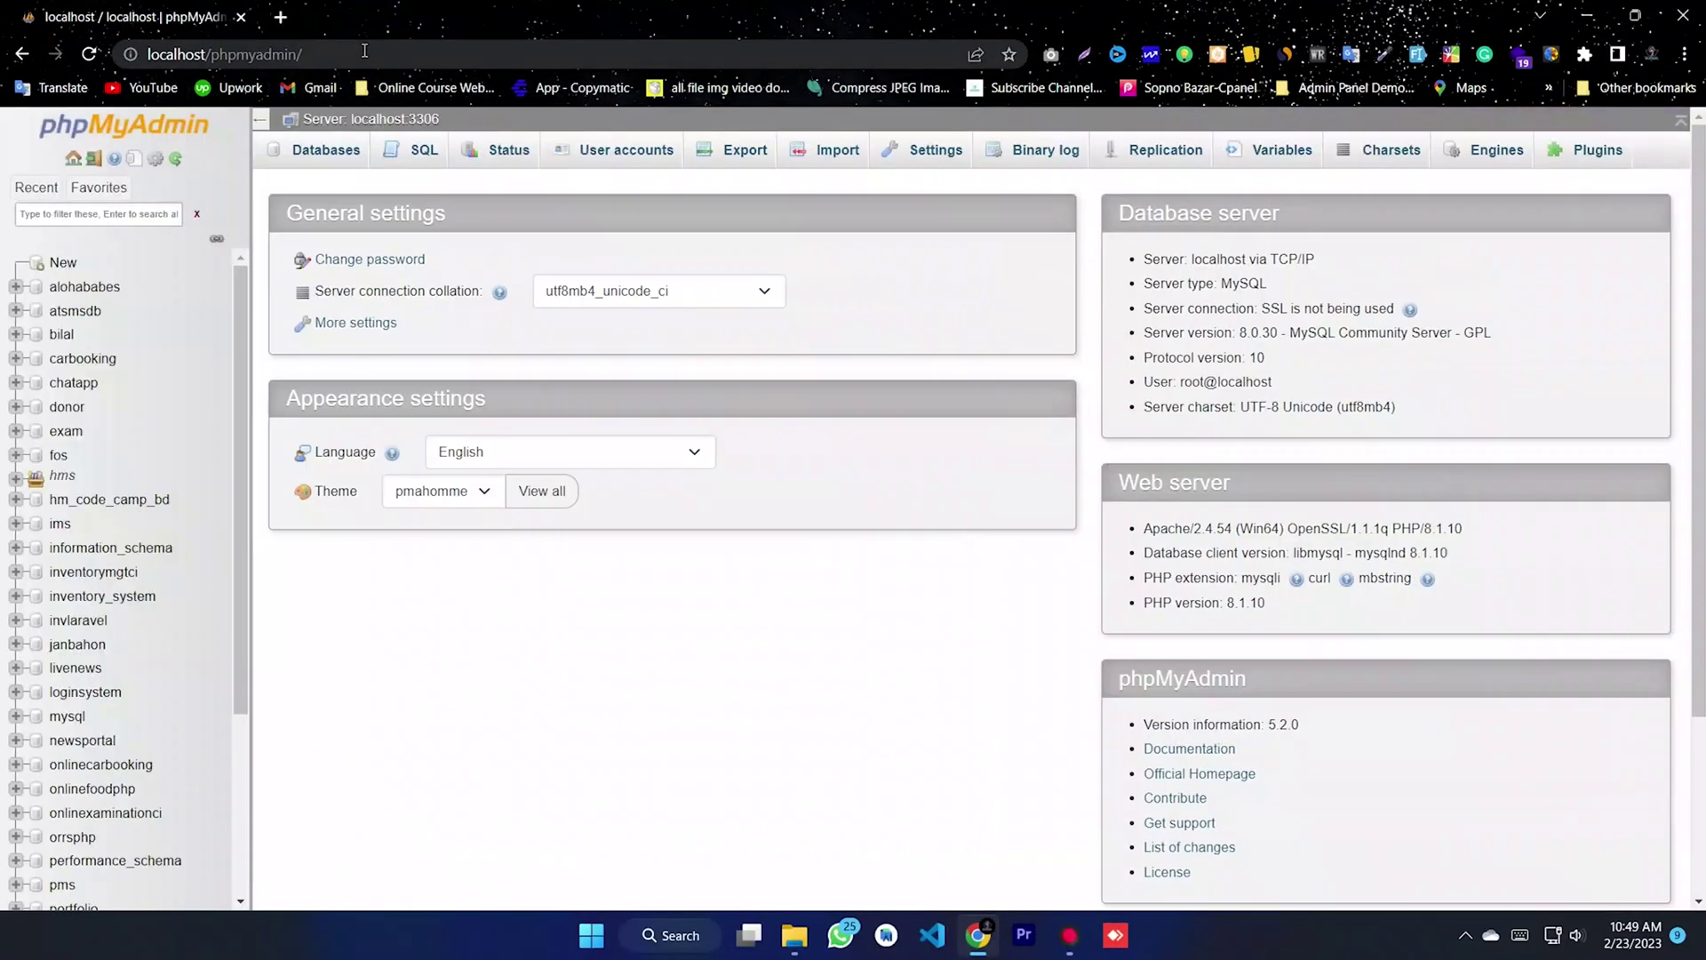
pyautogui.click(71, 265)
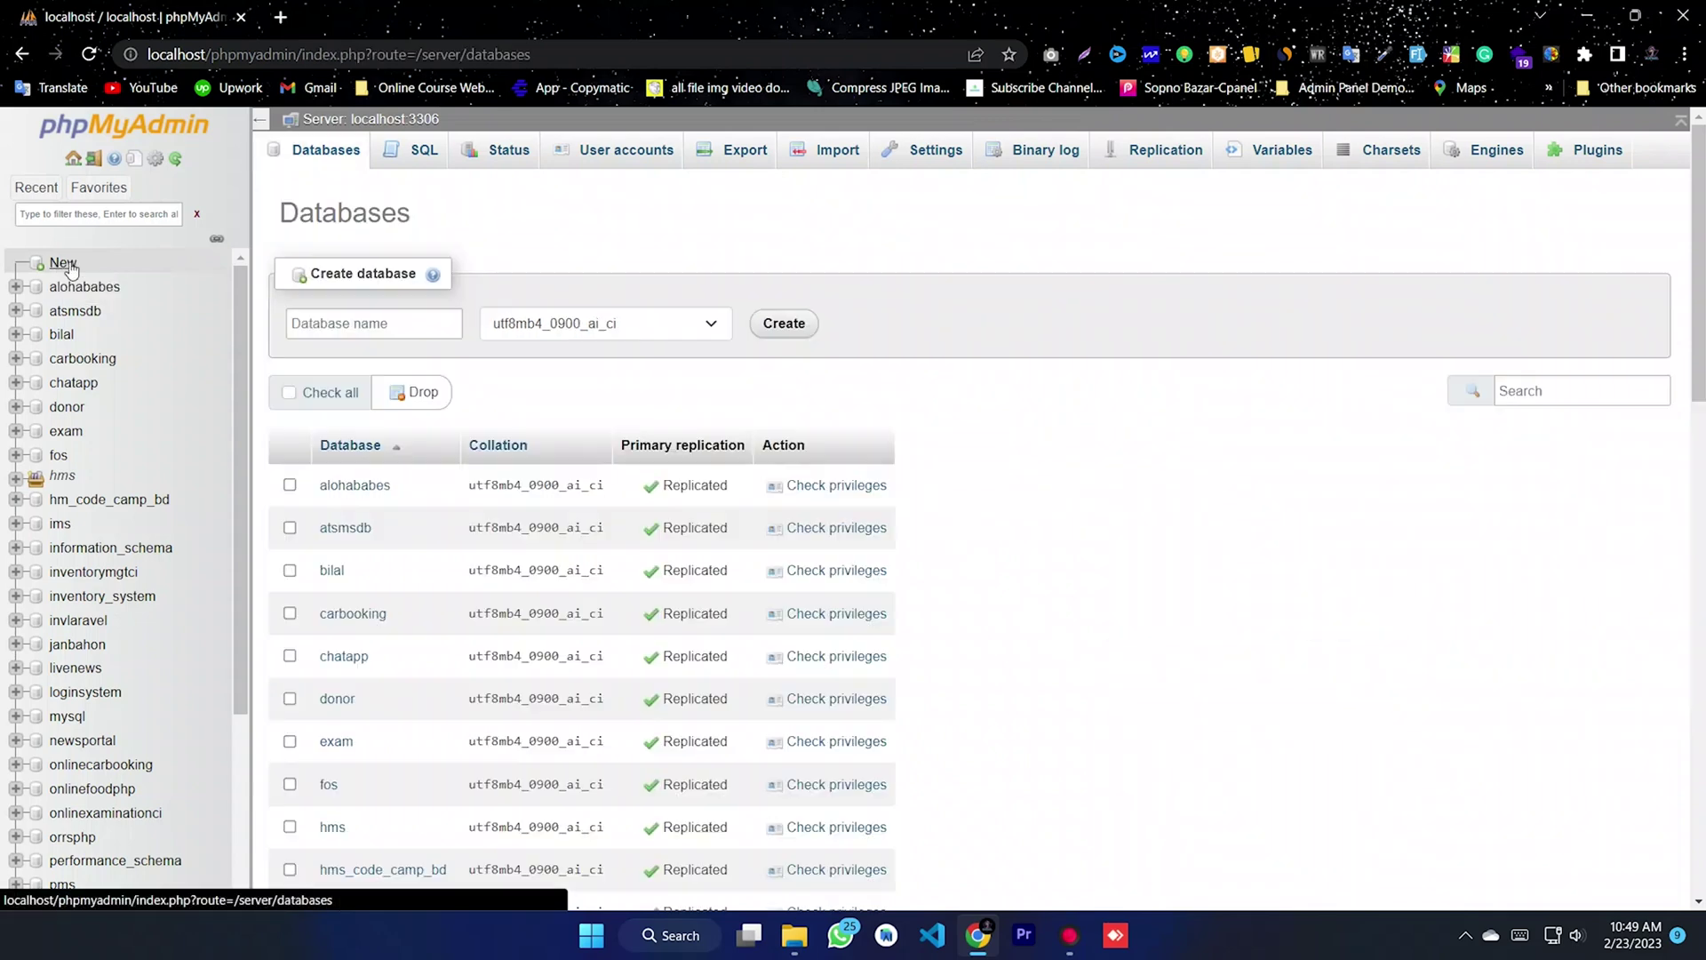
pyautogui.click(336, 323)
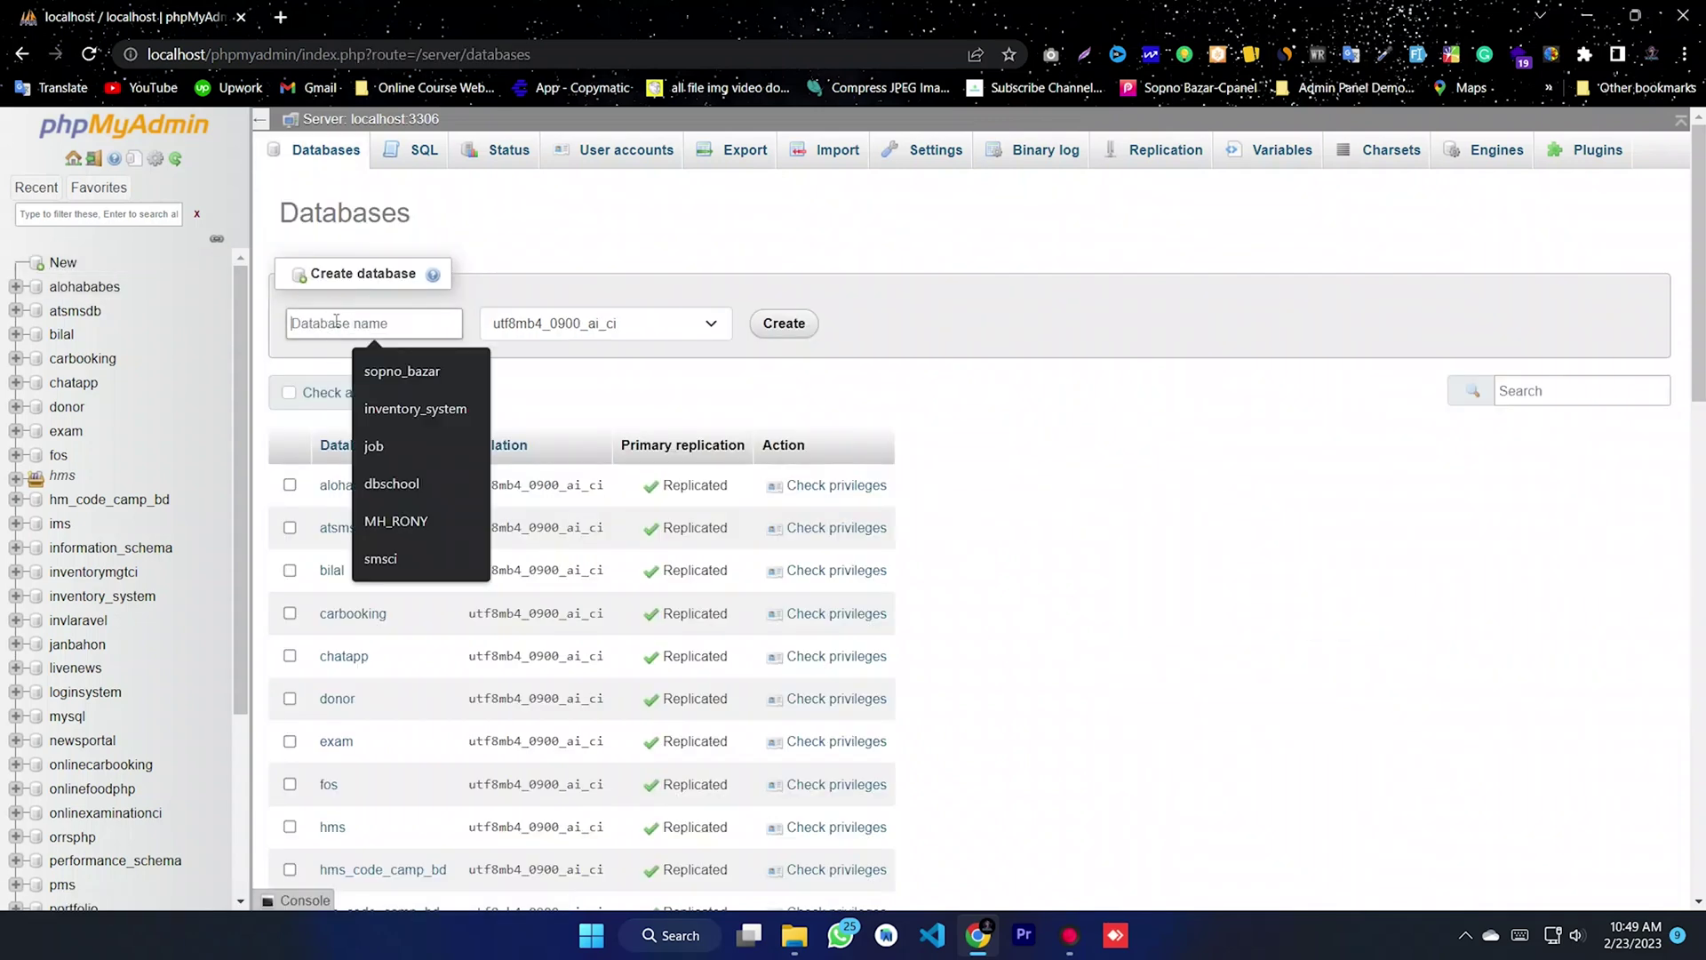
pyautogui.hotkey('ctrl', 'v')
pyautogui.moveTo(422, 319); pyautogui.dragTo(247, 325)
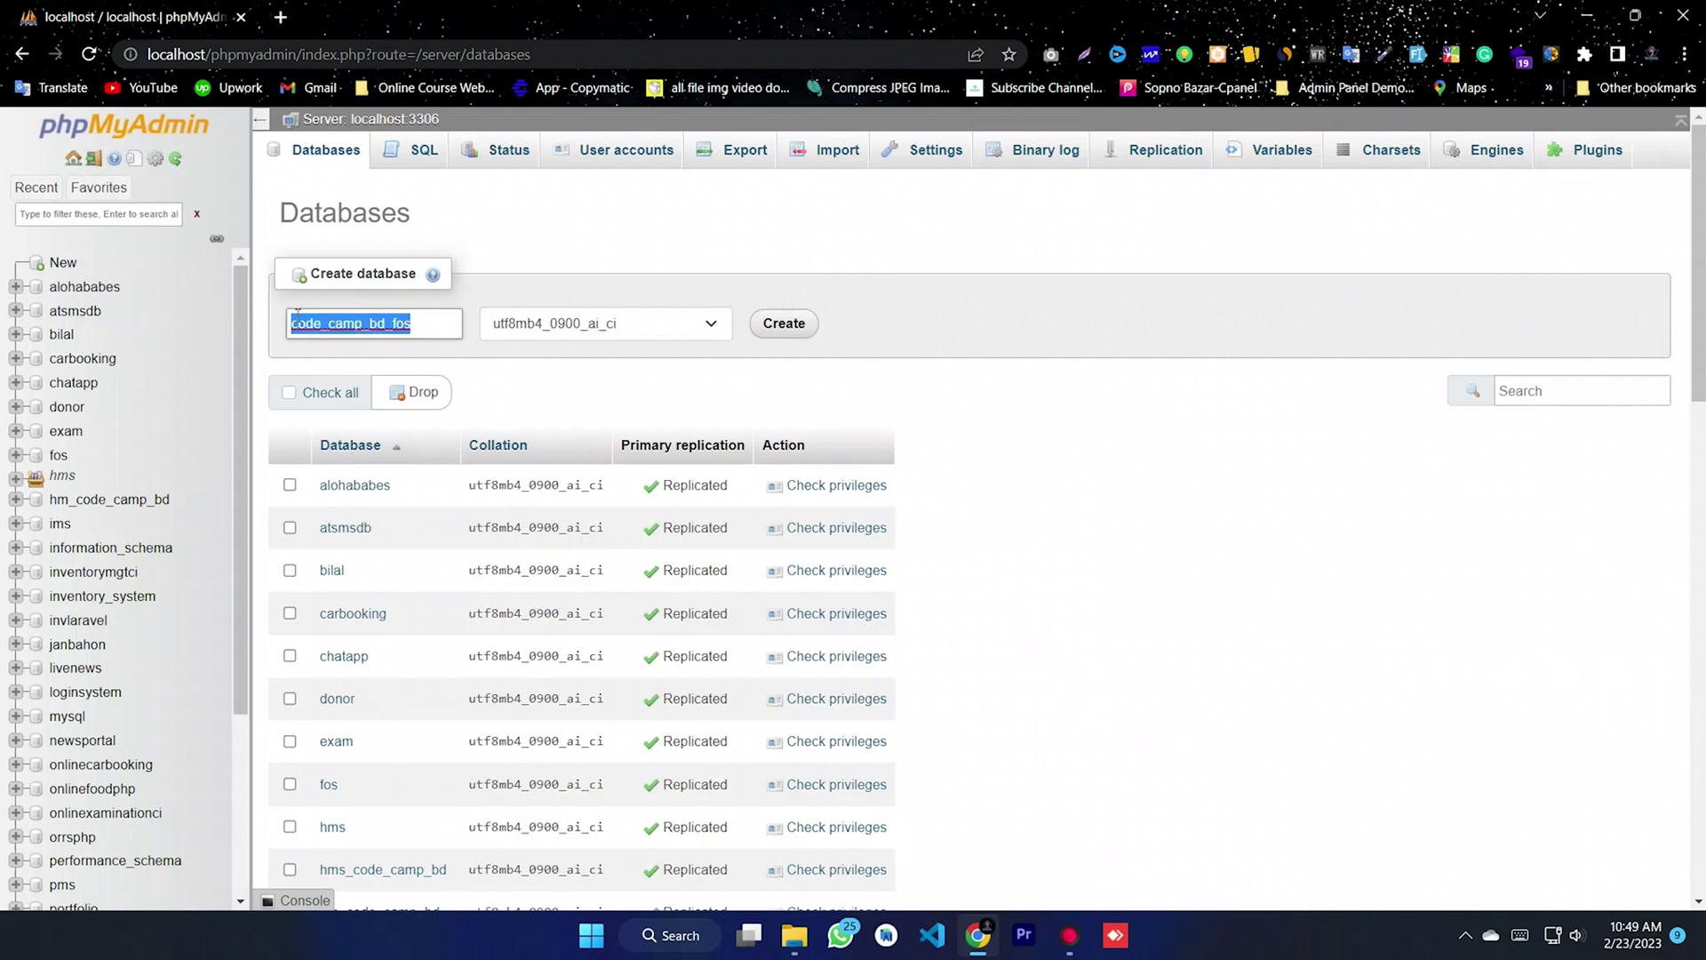
pyautogui.click(455, 327)
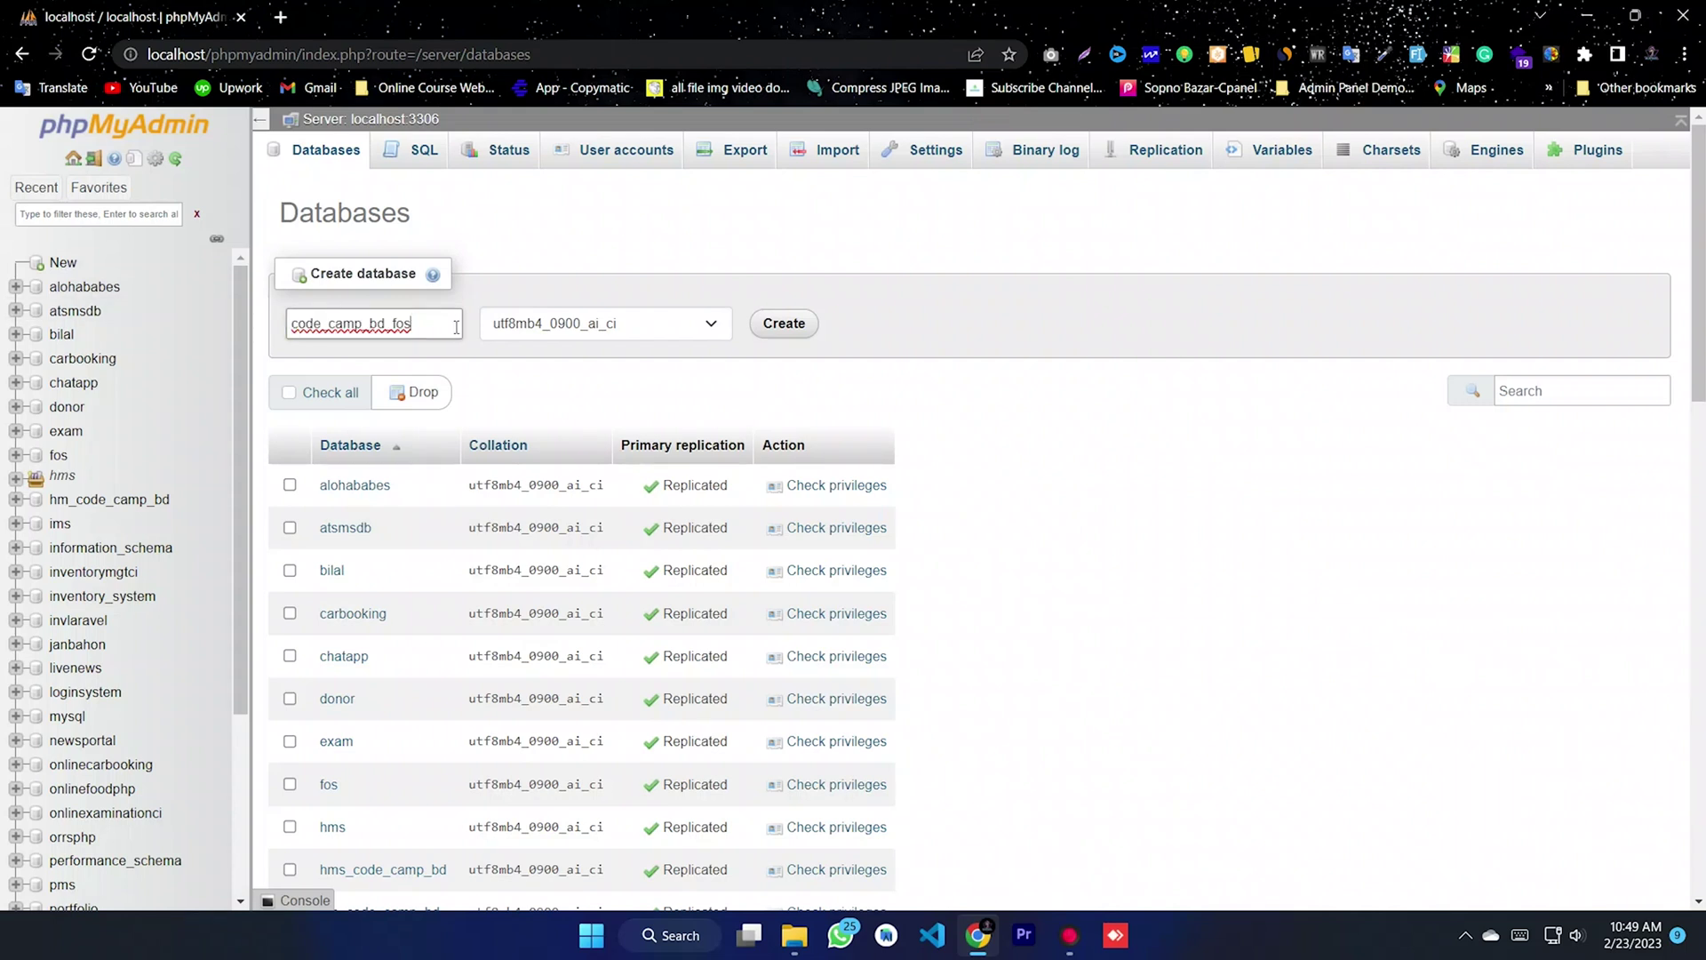
pyautogui.click(779, 326)
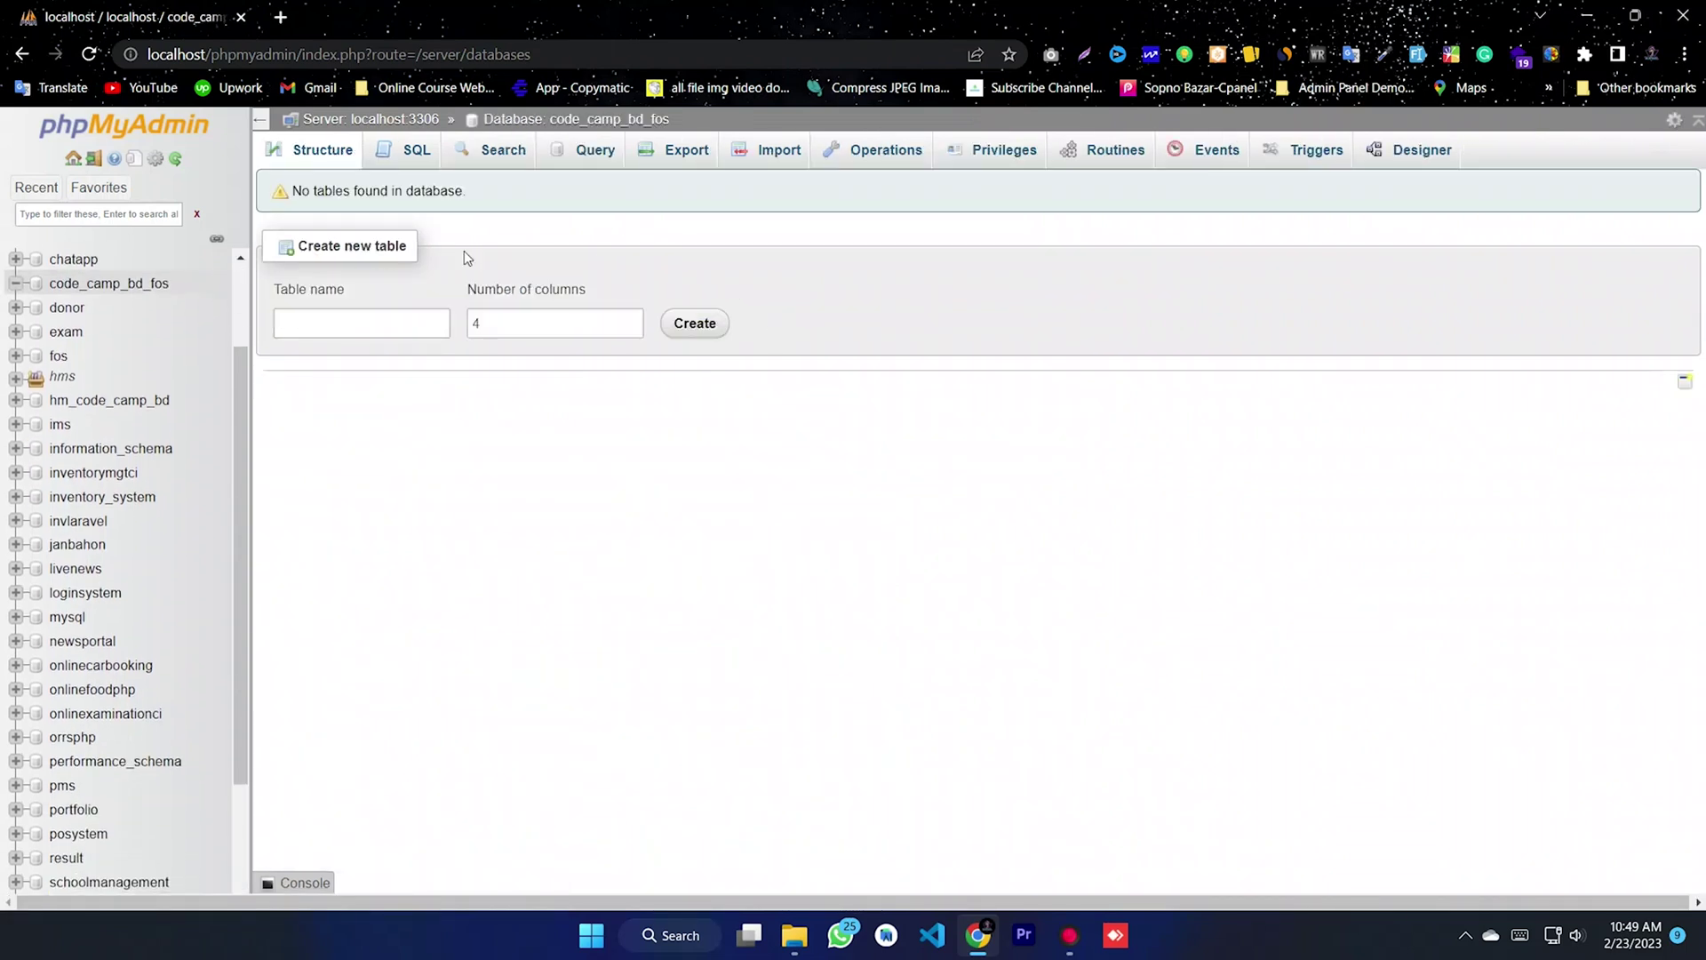
pyautogui.click(105, 292)
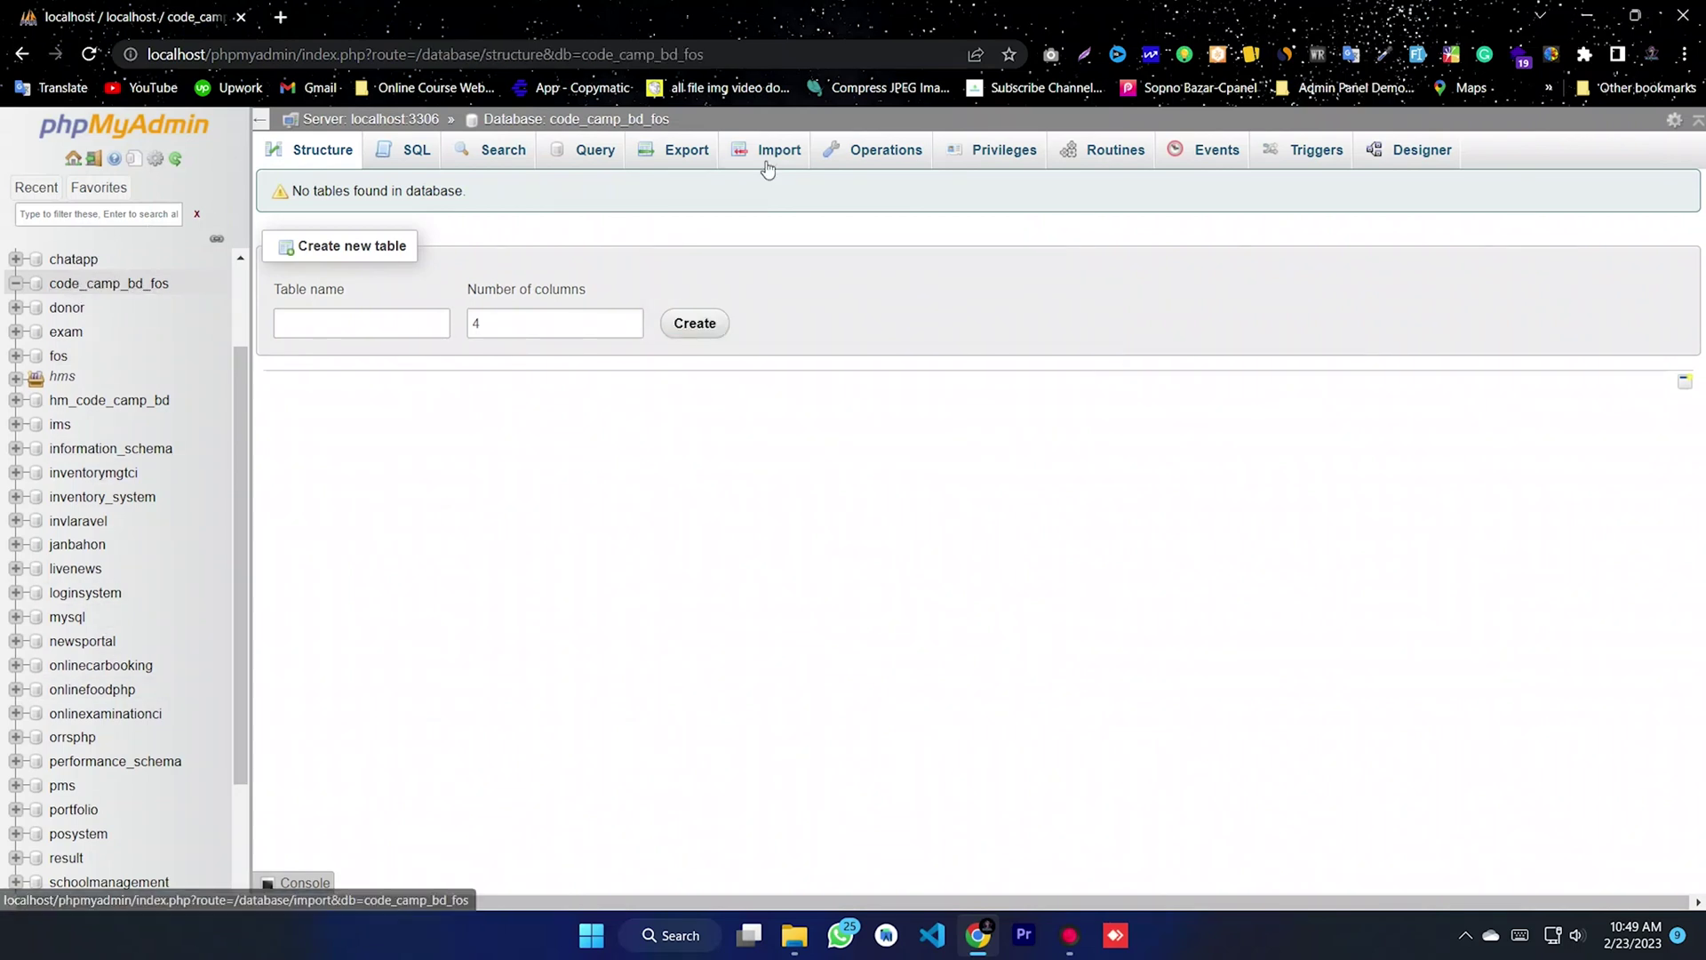
# - Choose code_camp_bd_fos.sql from the project's DATABASE FILE folder as the import file
pyautogui.click(768, 163)
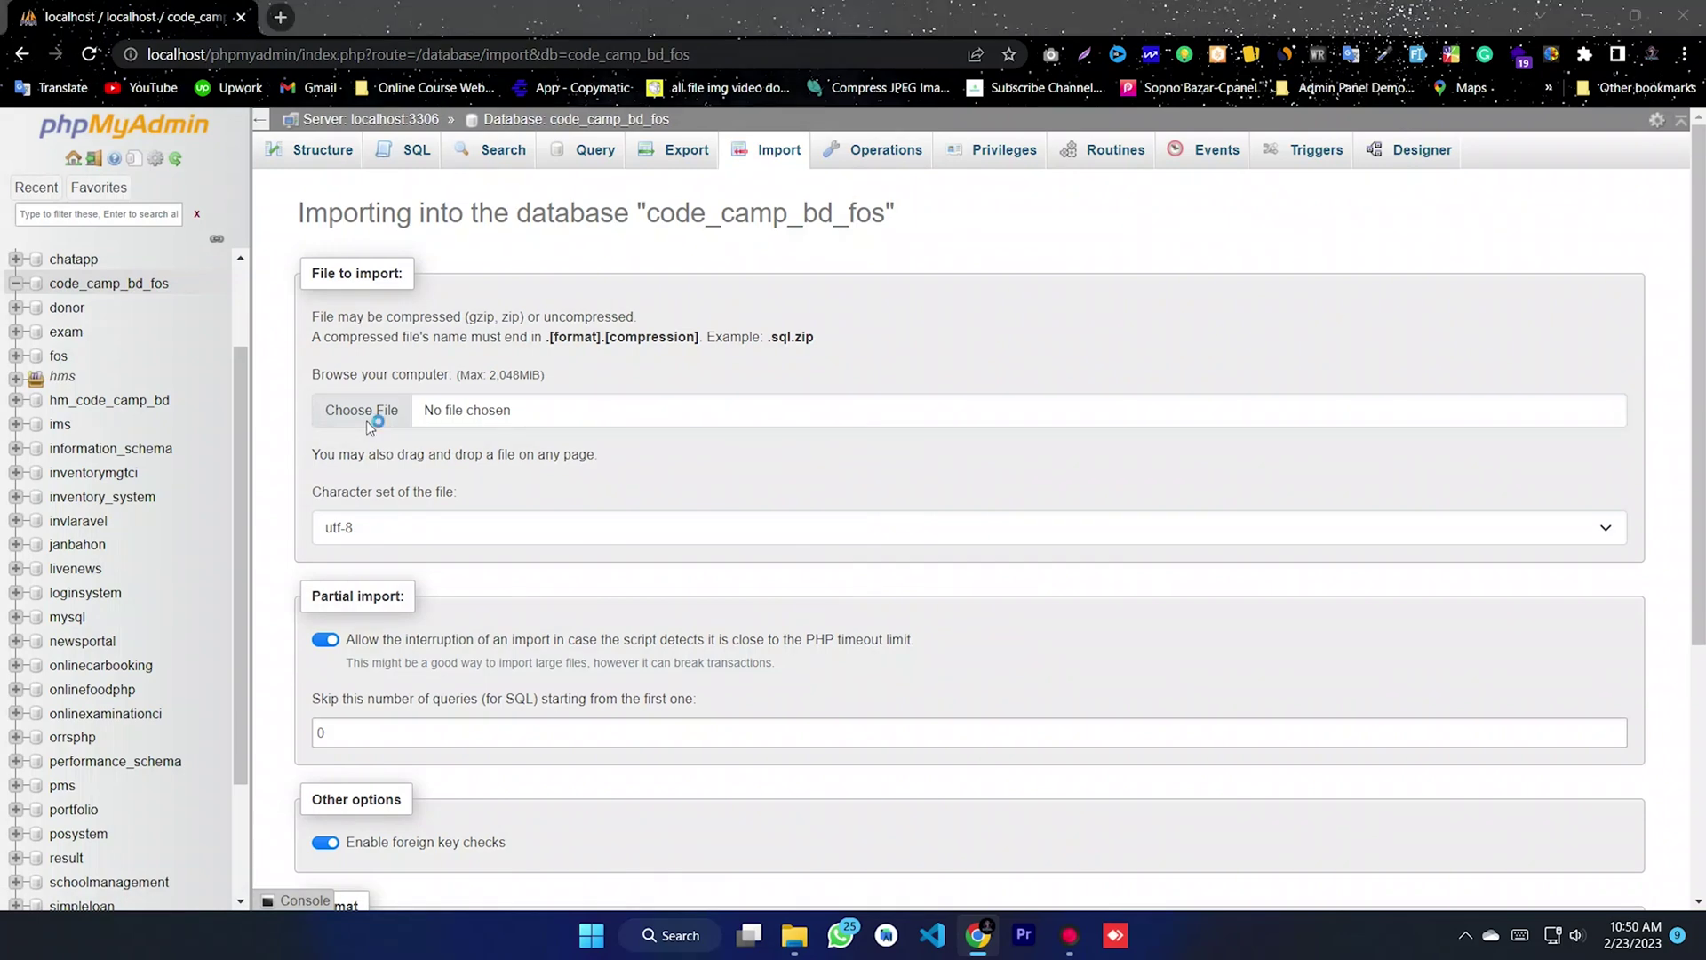
pyautogui.click(360, 418)
pyautogui.scroll(3, 92, 263)
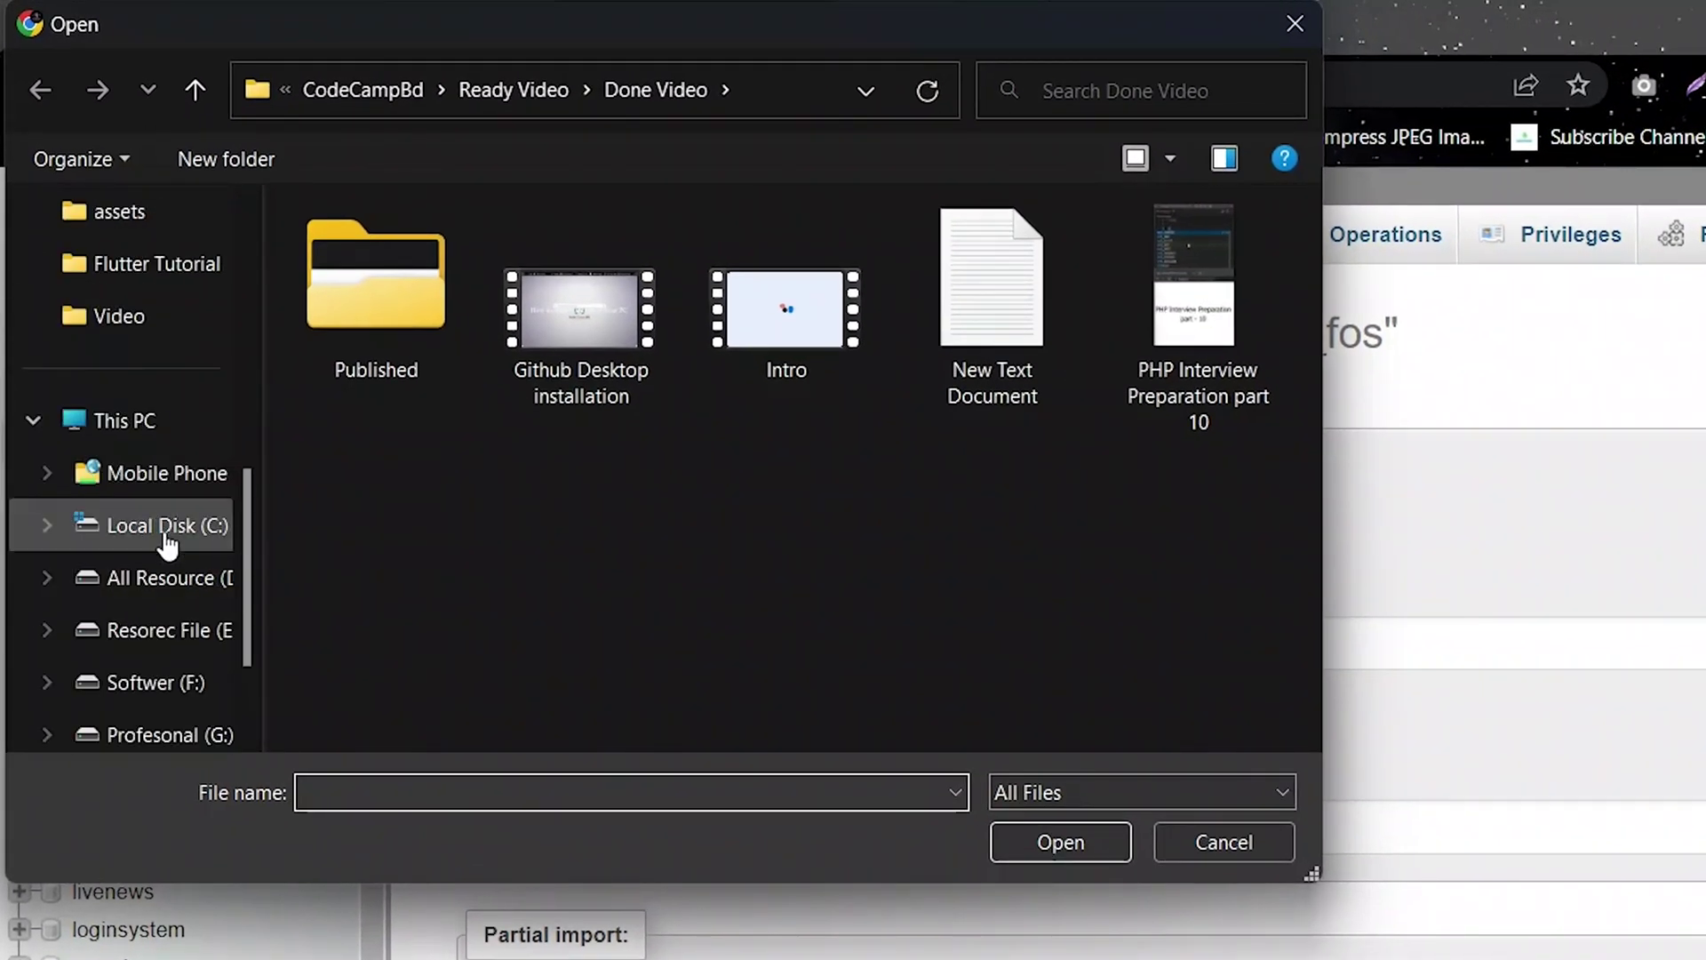
pyautogui.click(130, 414)
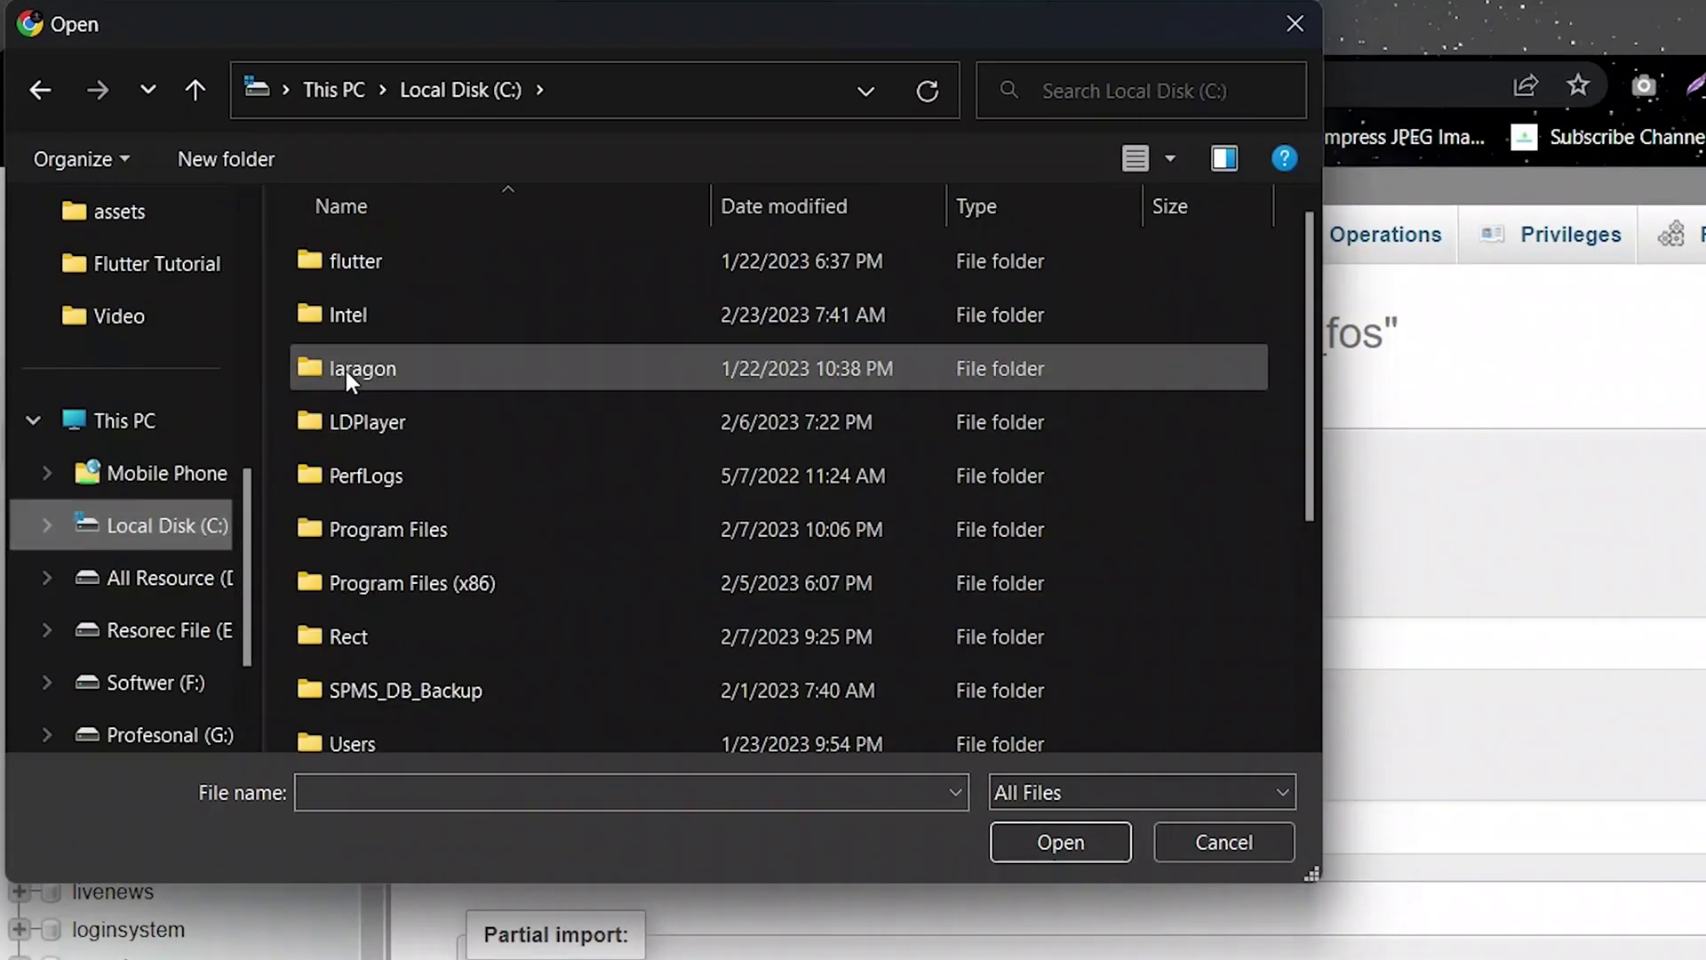
pyautogui.doubleClick(397, 366)
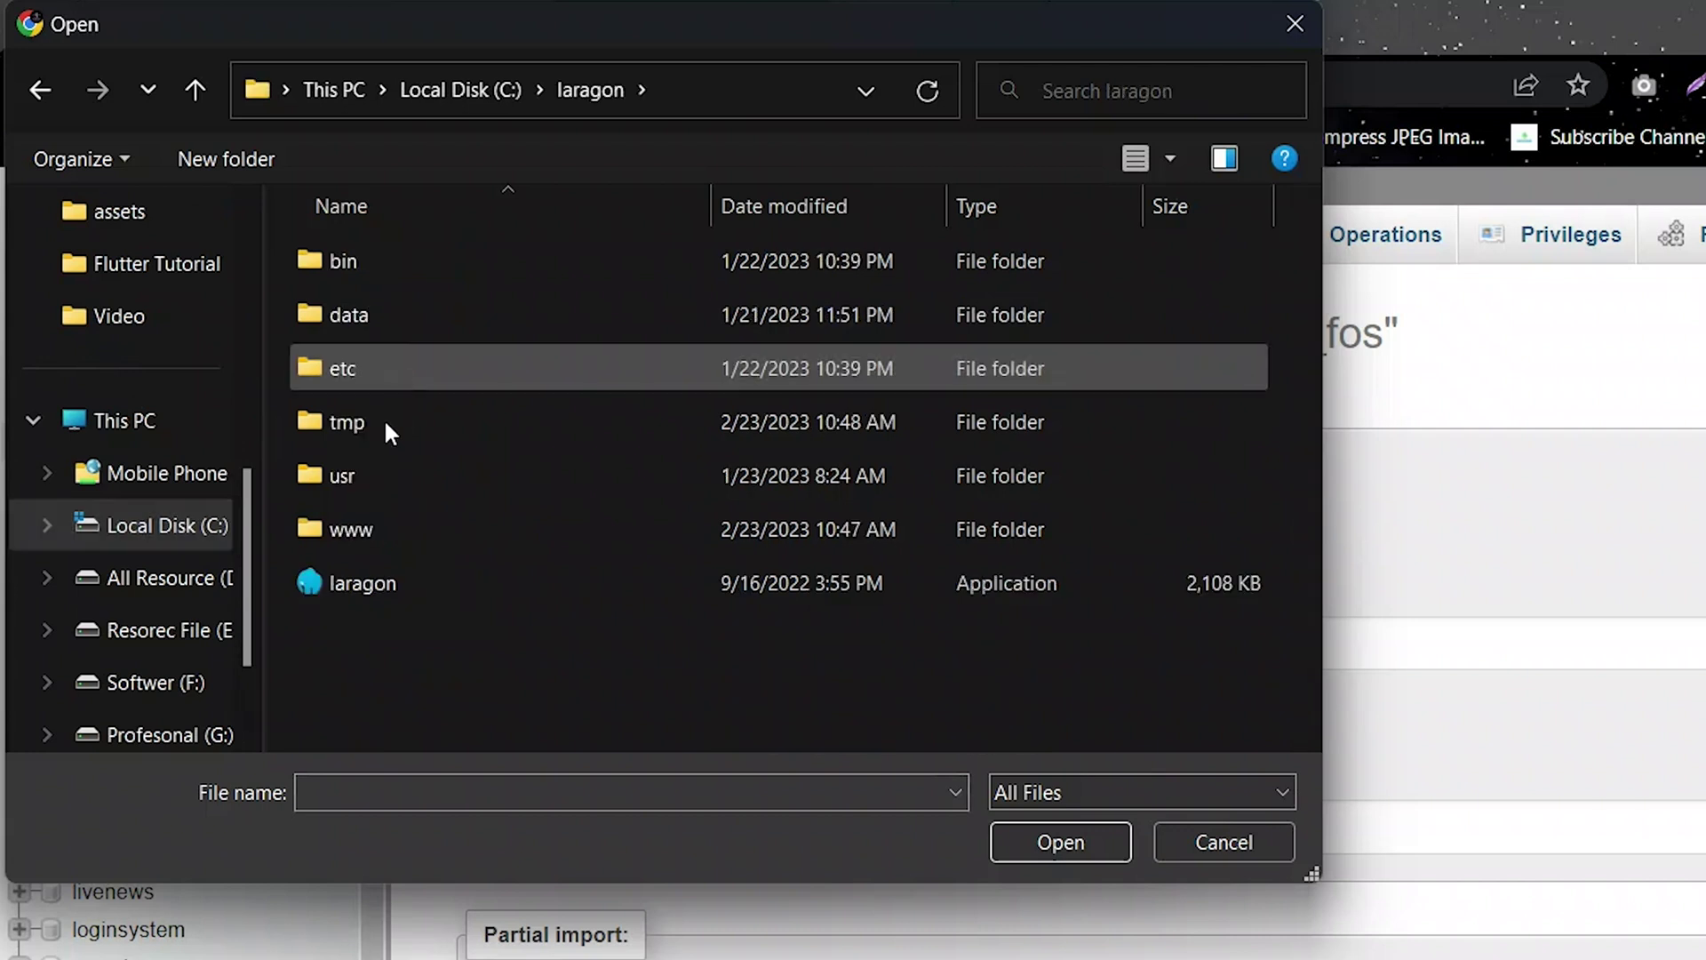
pyautogui.doubleClick(375, 526)
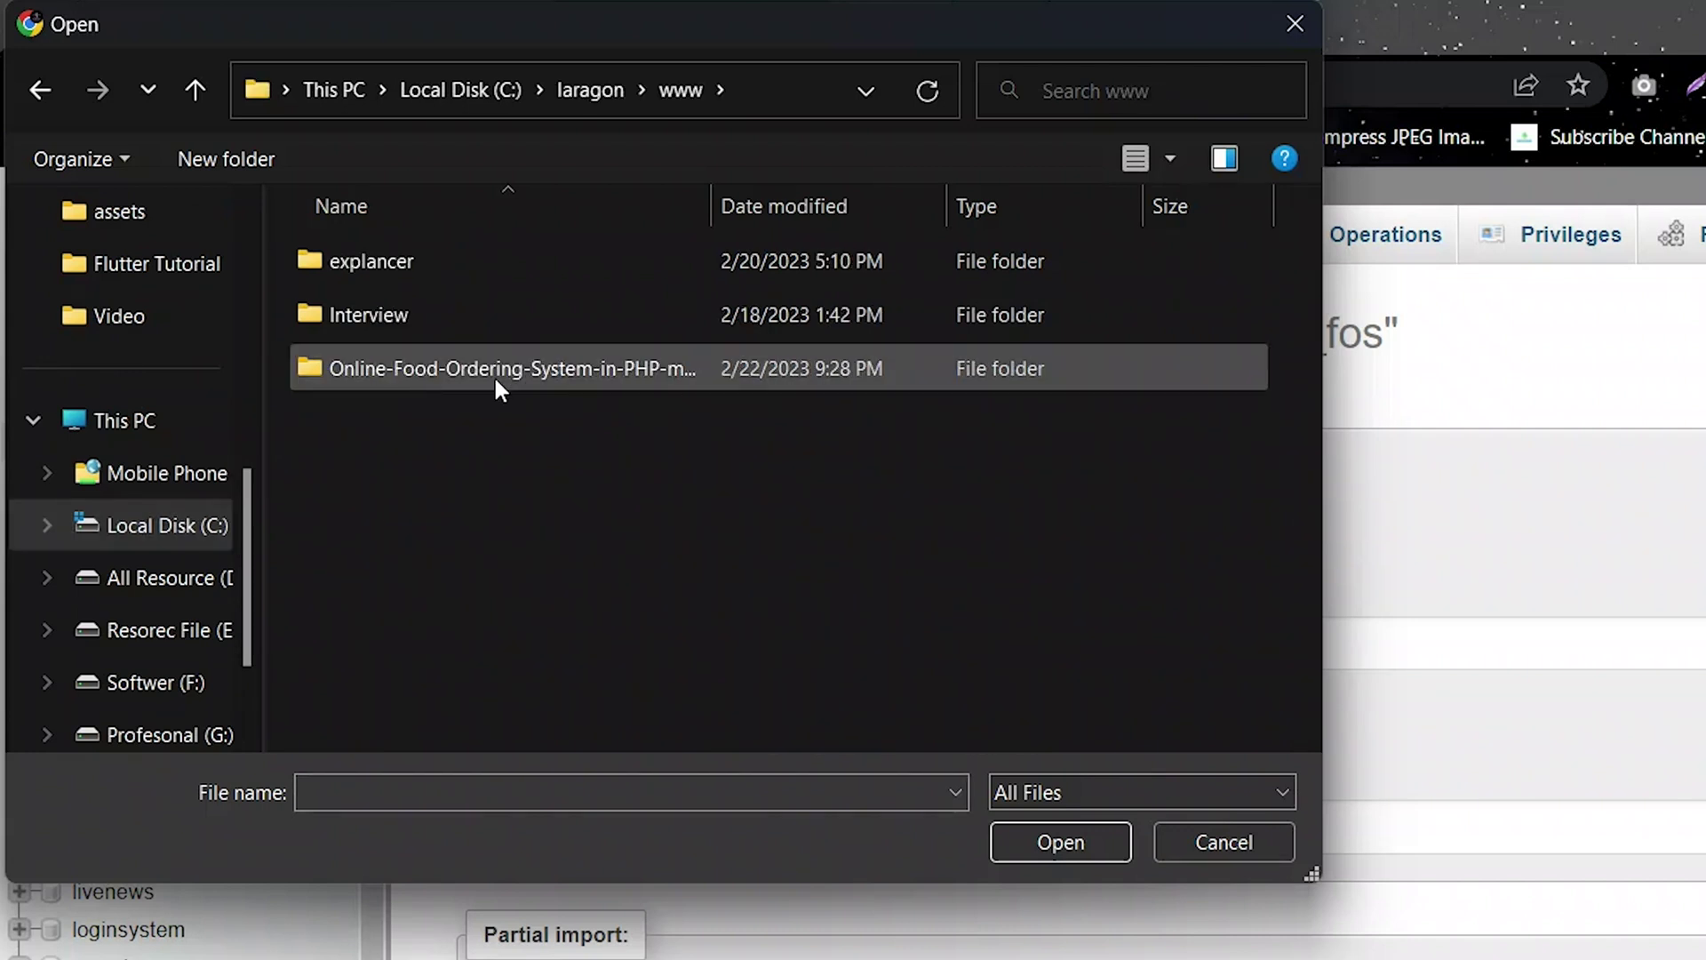
pyautogui.doubleClick(462, 376)
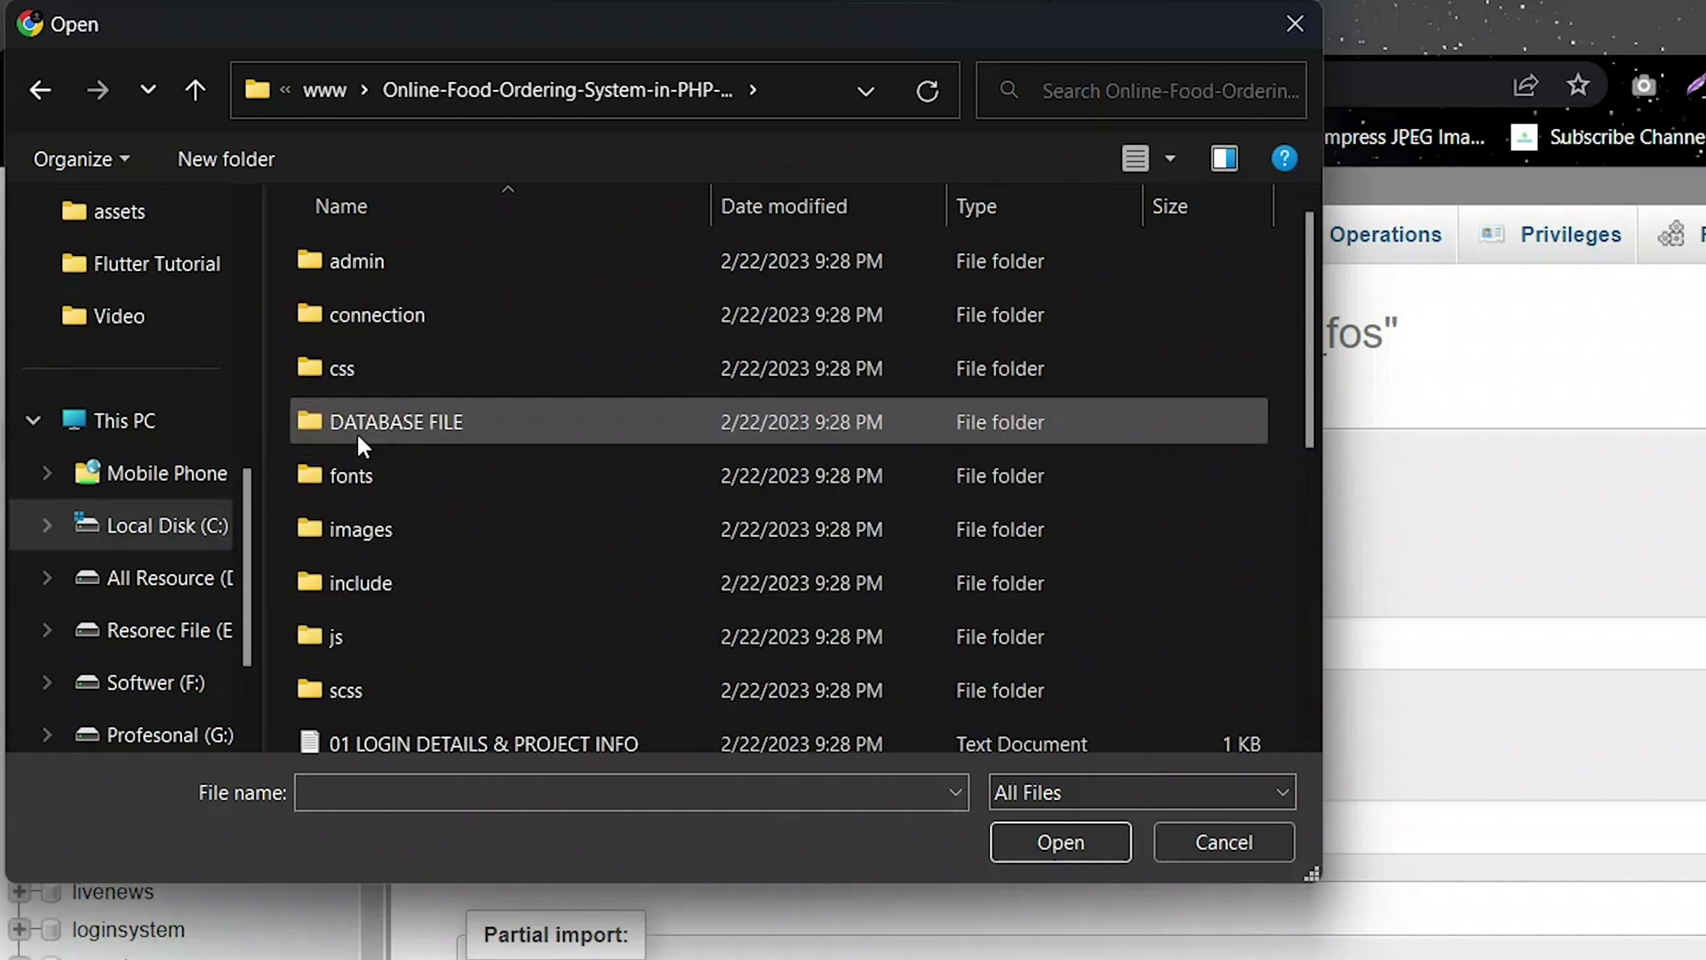
pyautogui.doubleClick(386, 419)
pyautogui.click(391, 318)
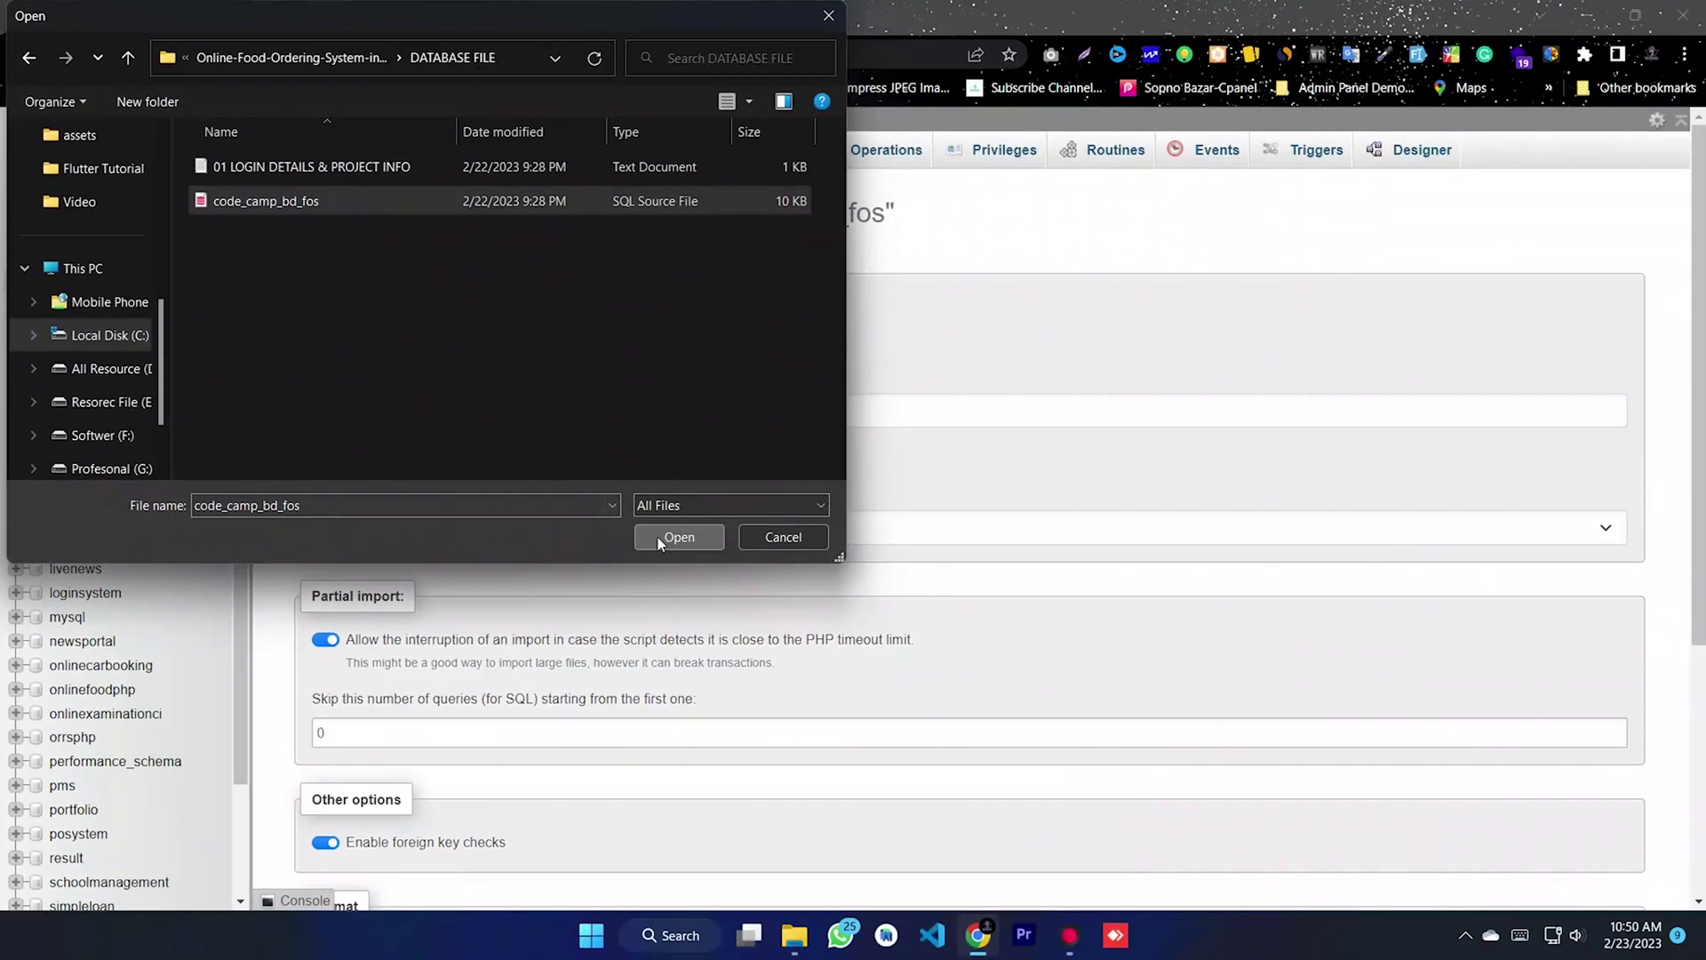
pyautogui.click(1060, 841)
# - Run the import and view the seven imported tables of code_camp_bd_fos
pyautogui.scroll(-4, 614, 473)
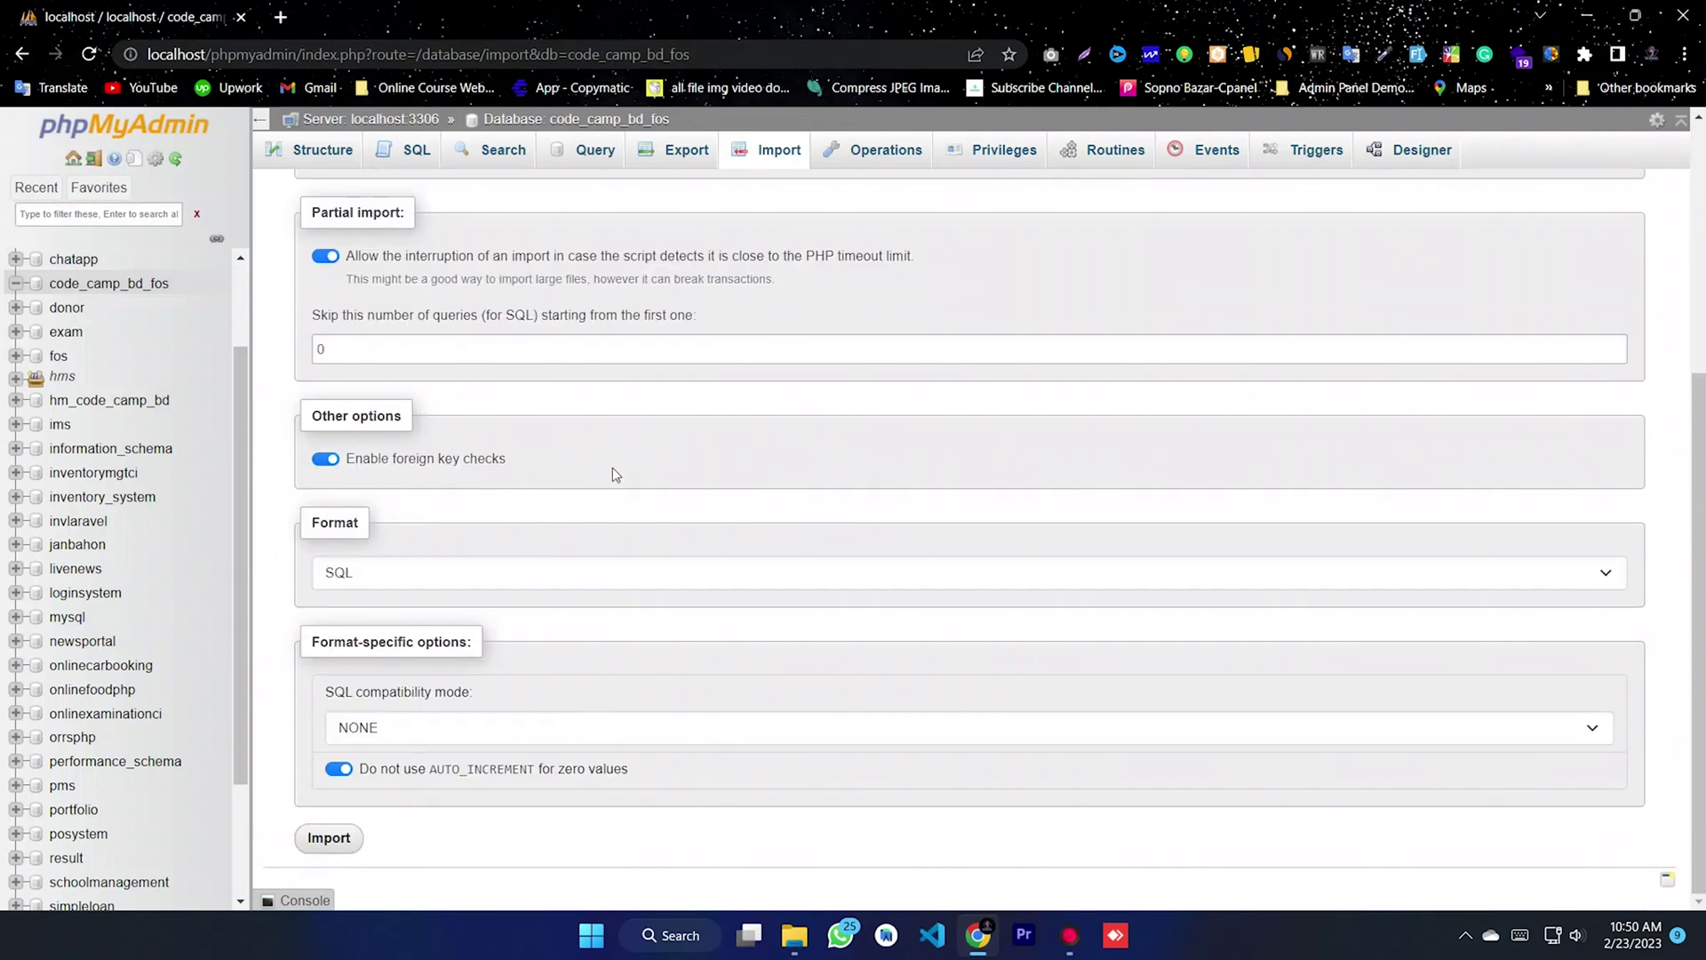
pyautogui.scroll(1, 540, 583)
pyautogui.scroll(-1, 457, 736)
pyautogui.click(325, 848)
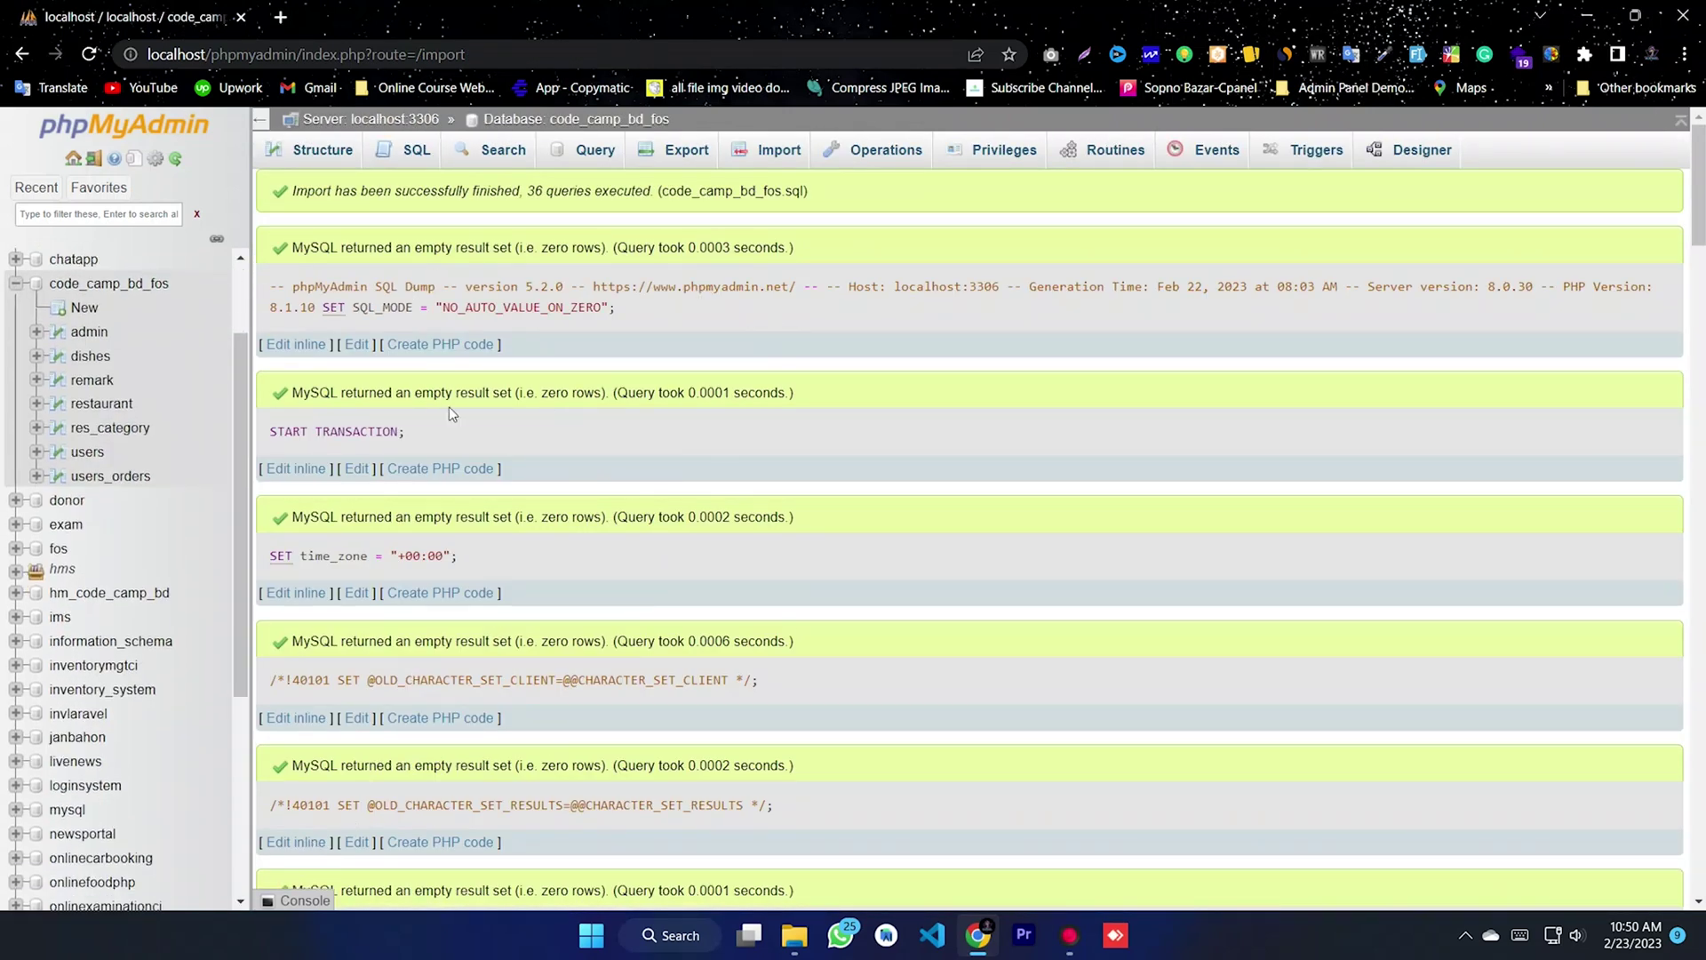
pyautogui.click(109, 286)
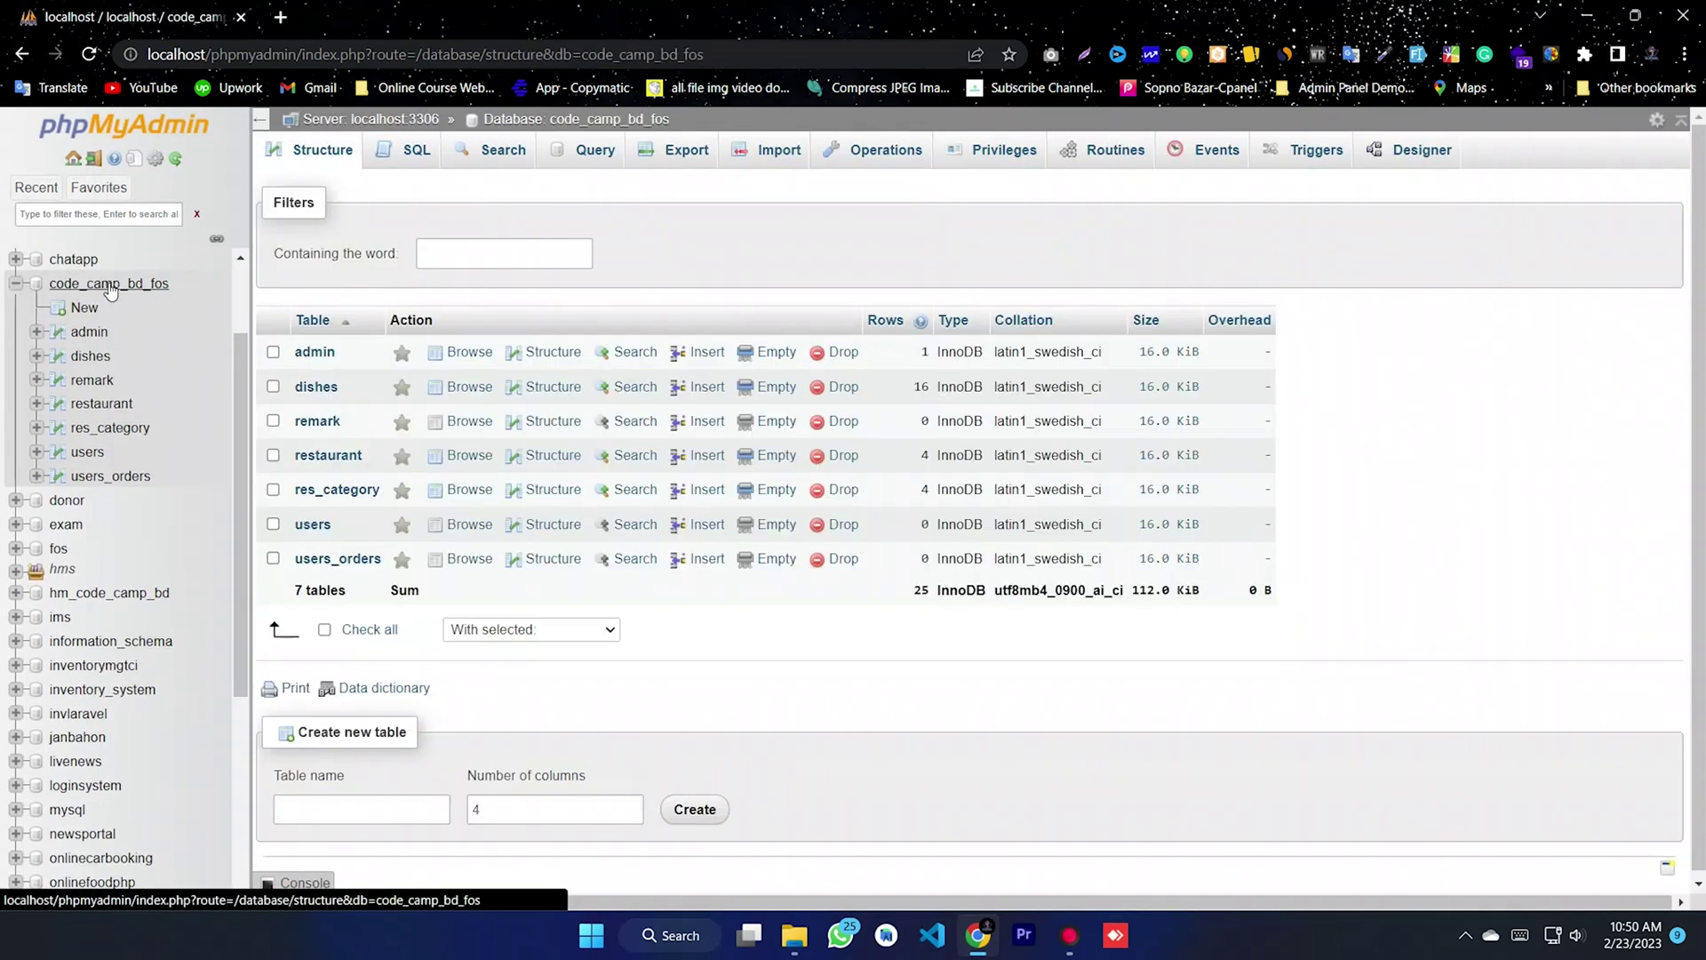
# - Load localhost in a new Chrome tab to list the web folders
pyautogui.click(281, 19)
pyautogui.click(263, 50)
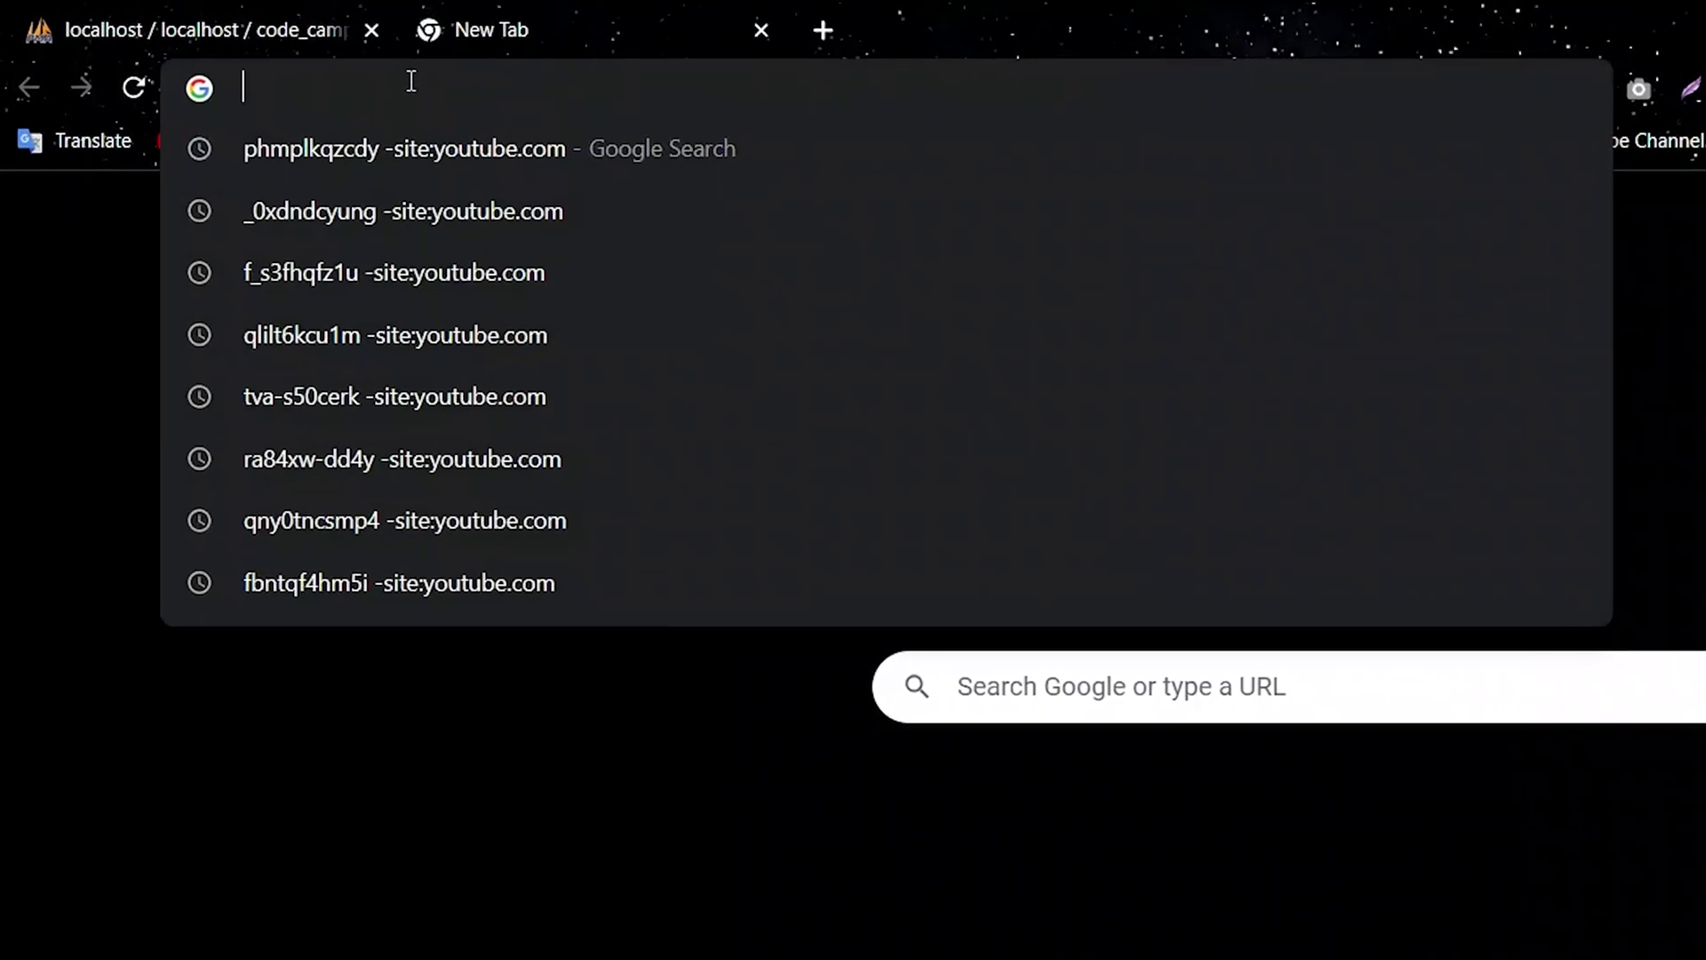
pyautogui.write('loc')
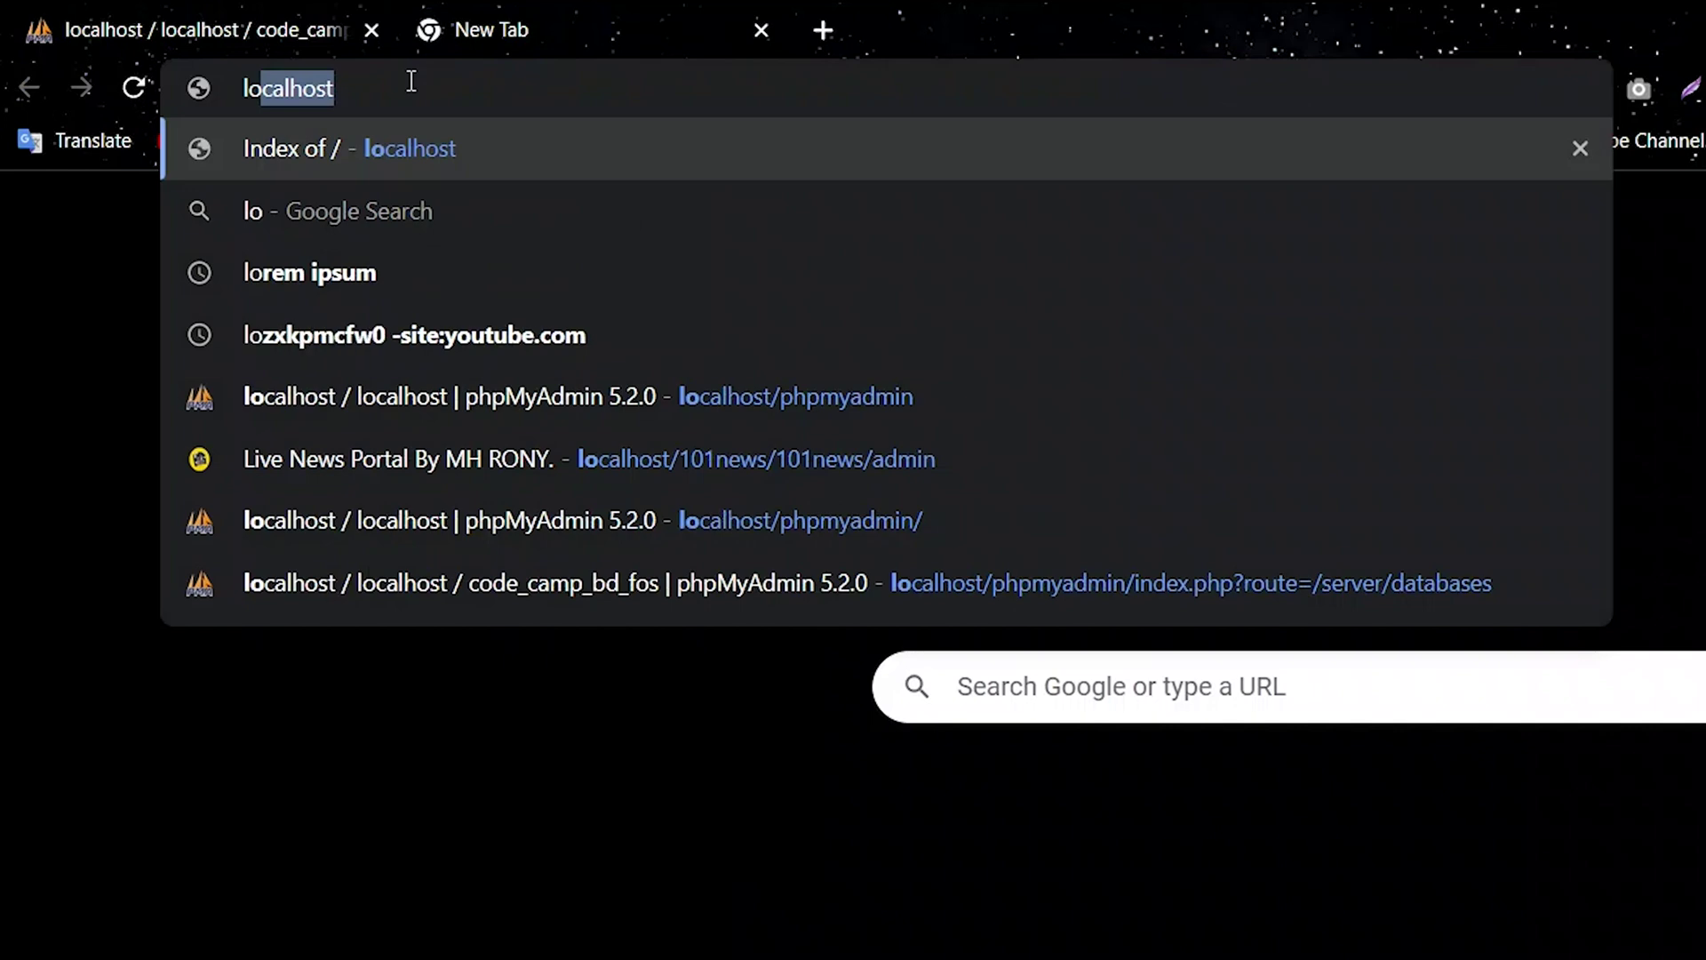
pyautogui.write('alhost')
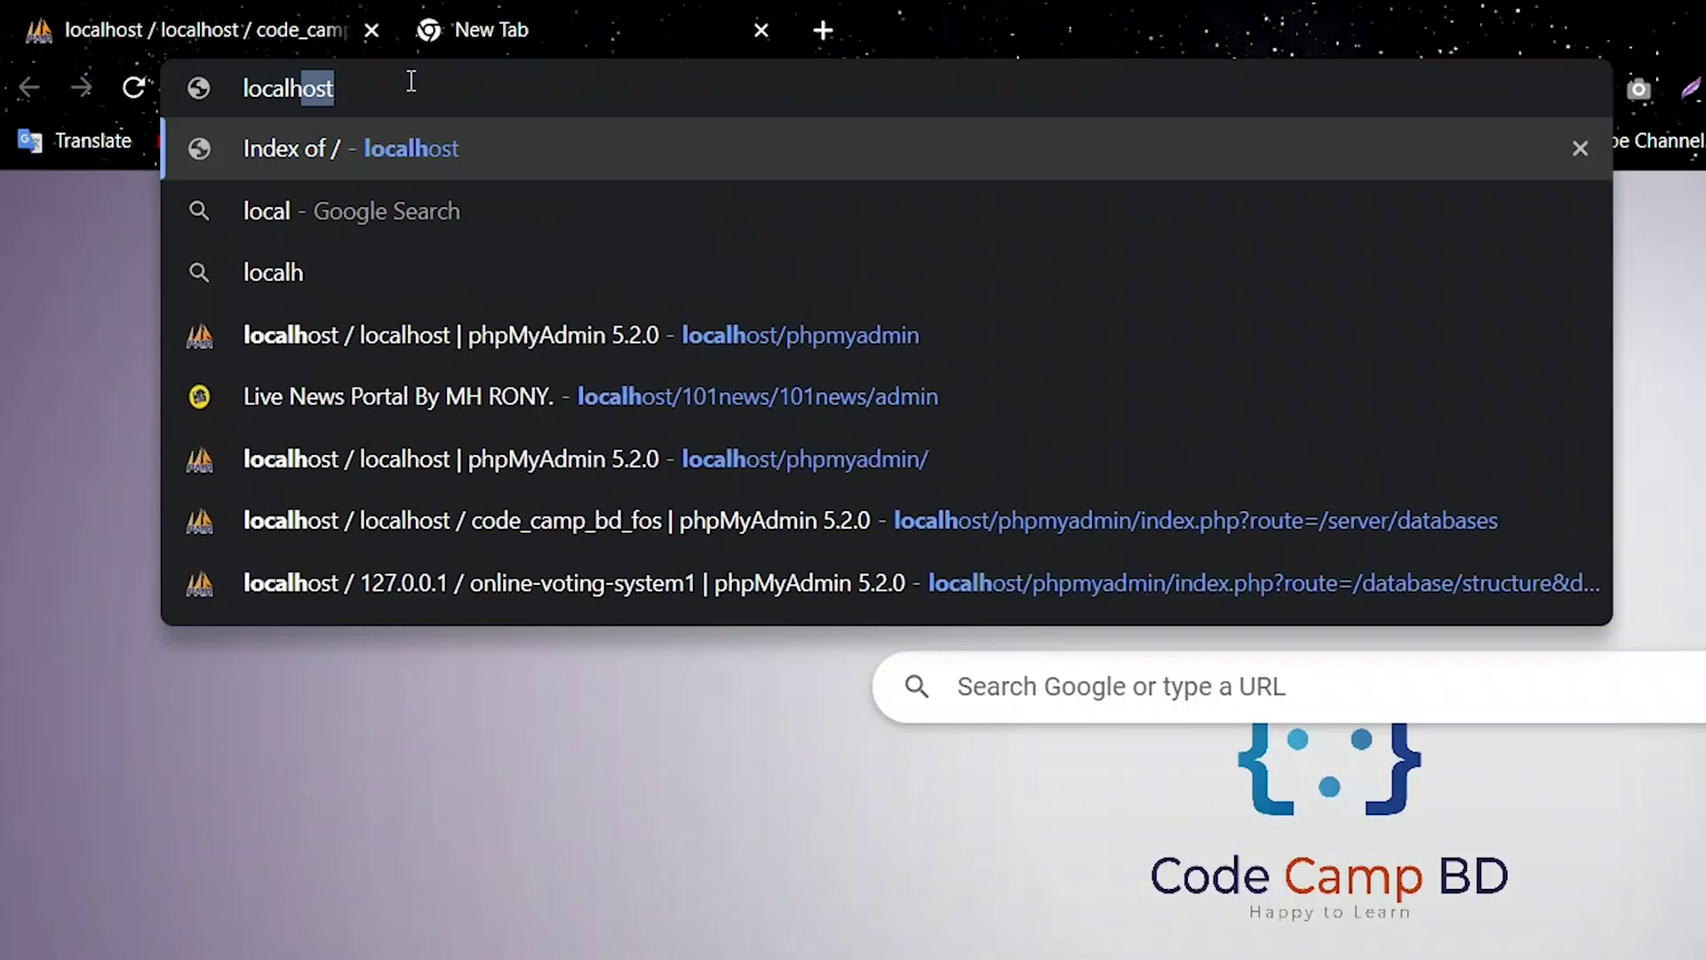
pyautogui.press('Return')
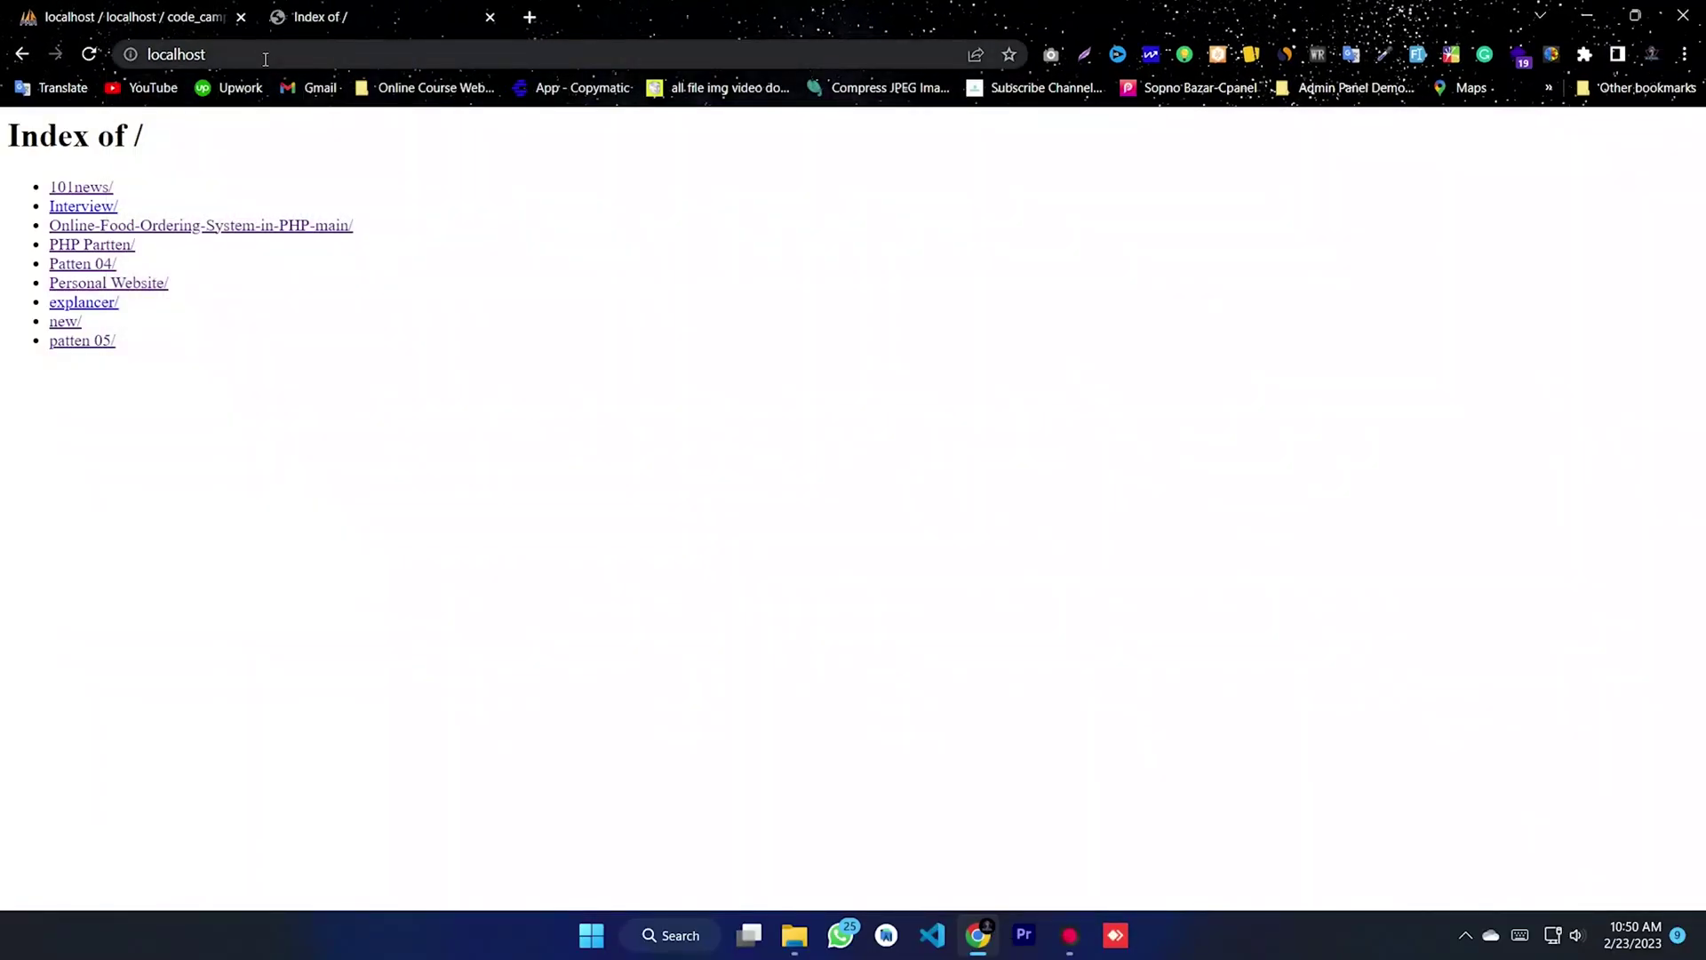
# - Launch the Online-Food-Ordering-System-in-PHP-main site and browse to its Restaurants page
pyautogui.click(253, 228)
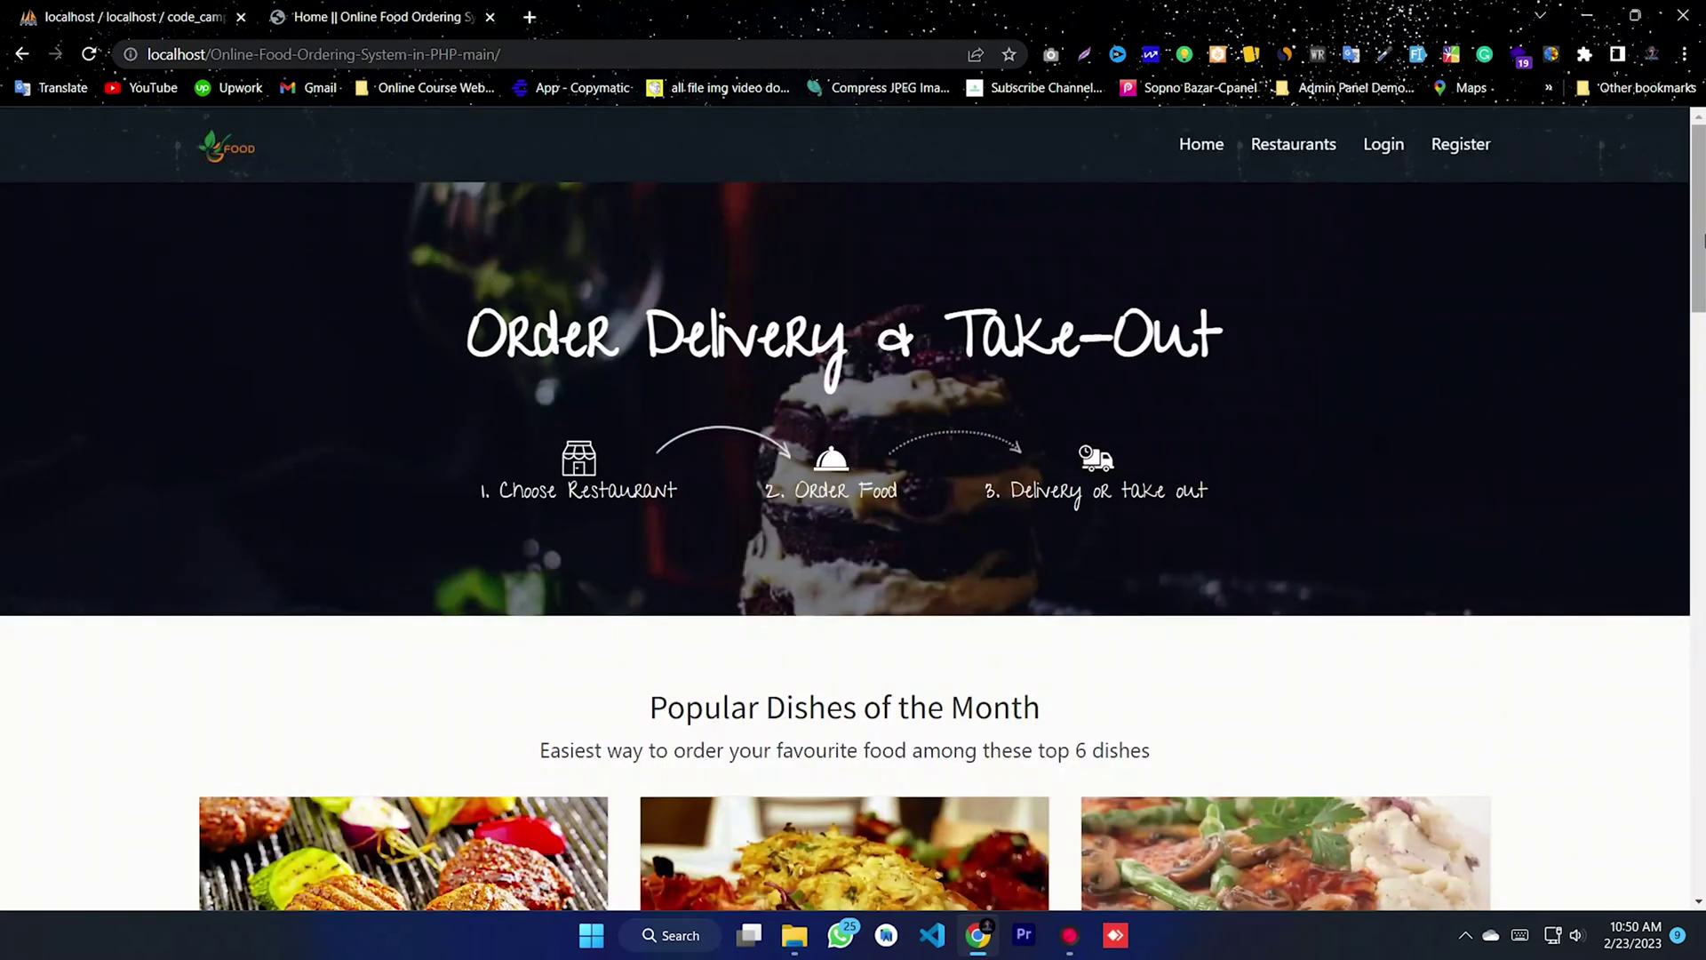
pyautogui.moveTo(1698, 224)
pyautogui.mouseDown()
pyautogui.moveTo(1698, 804)
pyautogui.moveTo(1699, 224)
pyautogui.mouseUp()
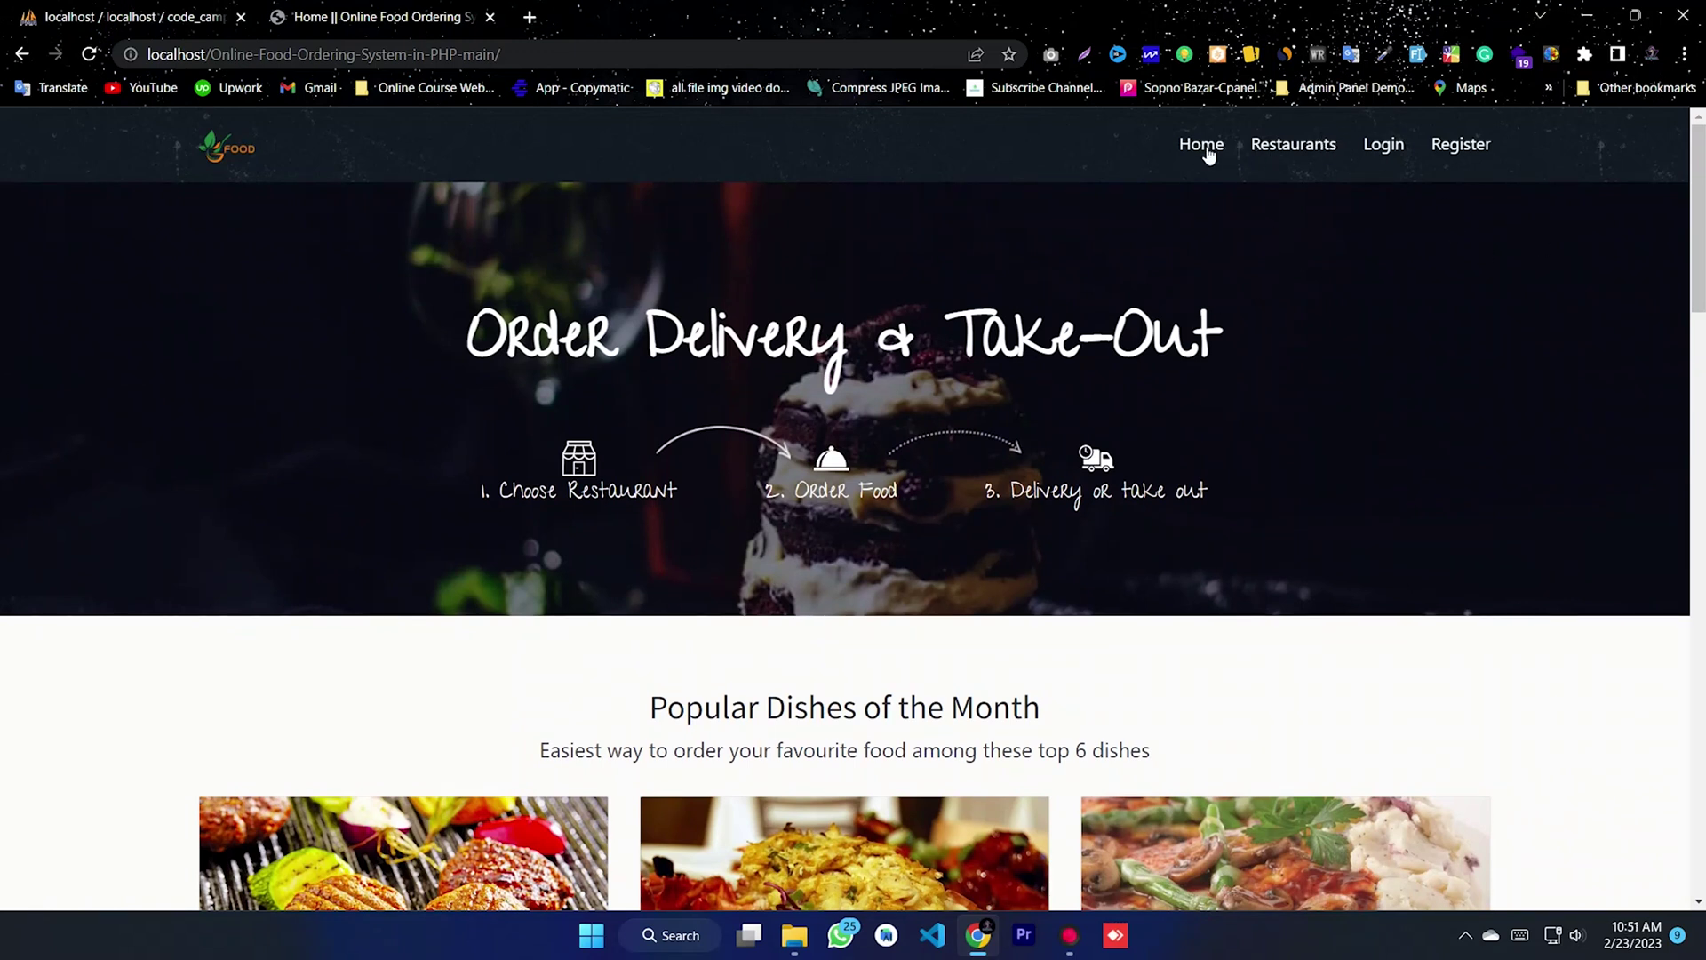
pyautogui.click(1294, 145)
pyautogui.scroll(-5, 802, 580)
pyautogui.scroll(2, 922, 628)
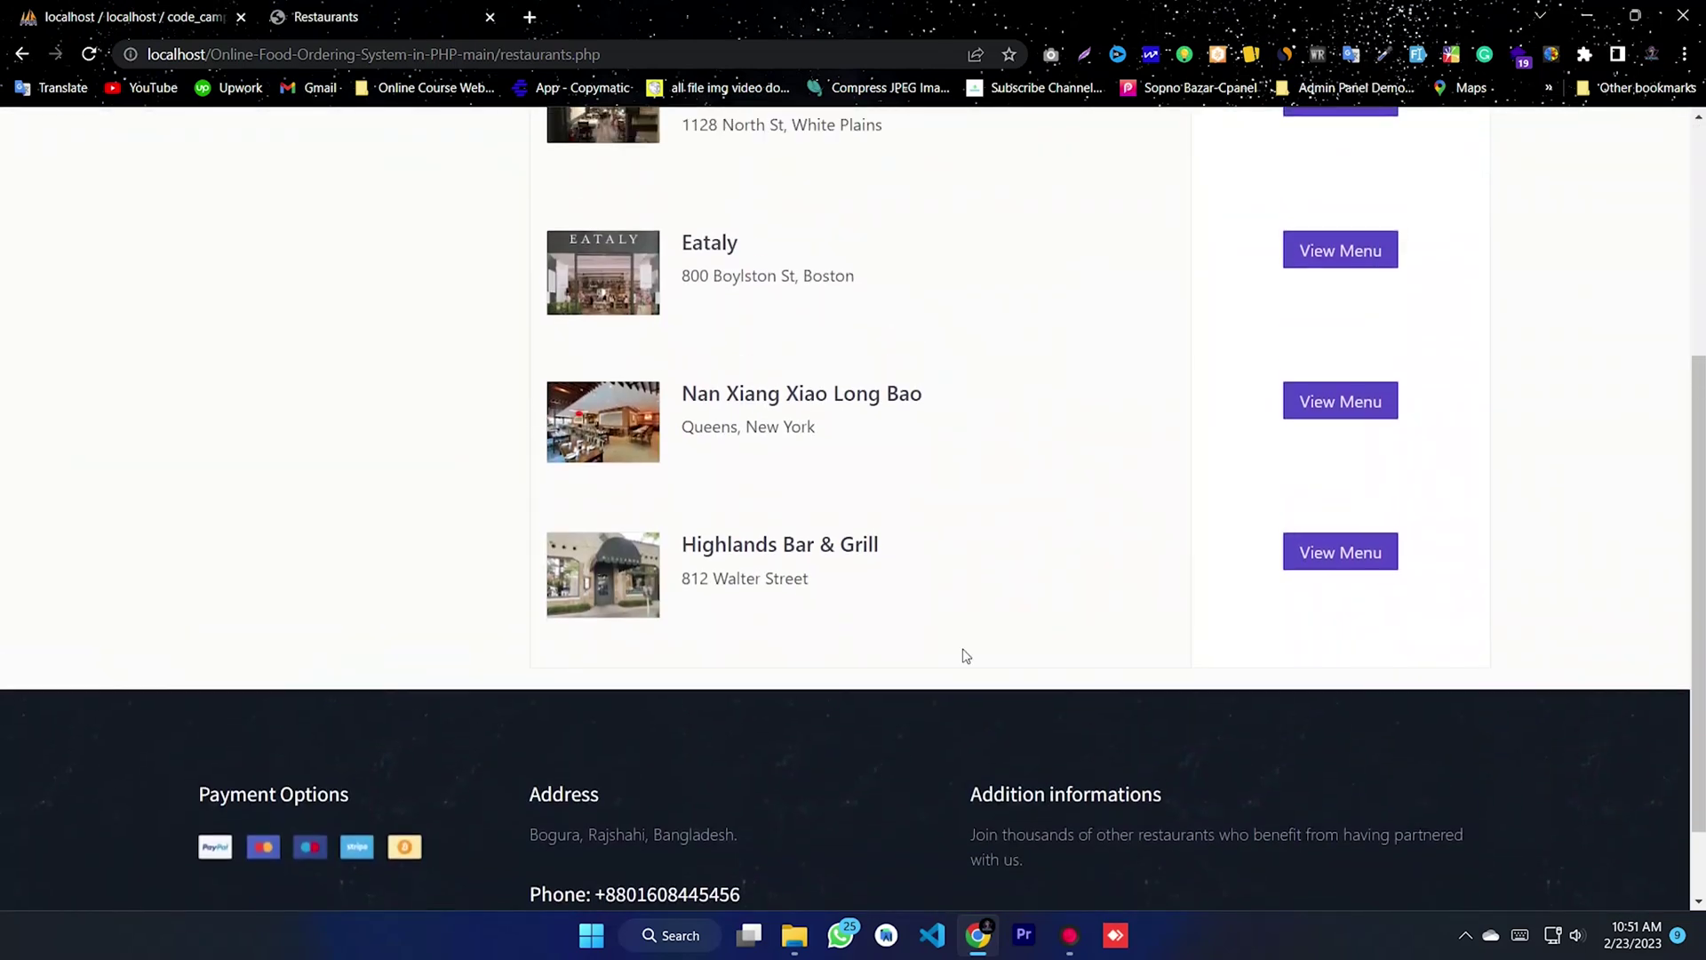
# - Open North Street Tavern's menu and look over the Lamb Patties and Jacket Potatoes dishes
pyautogui.click(1325, 211)
pyautogui.scroll(-4, 733, 533)
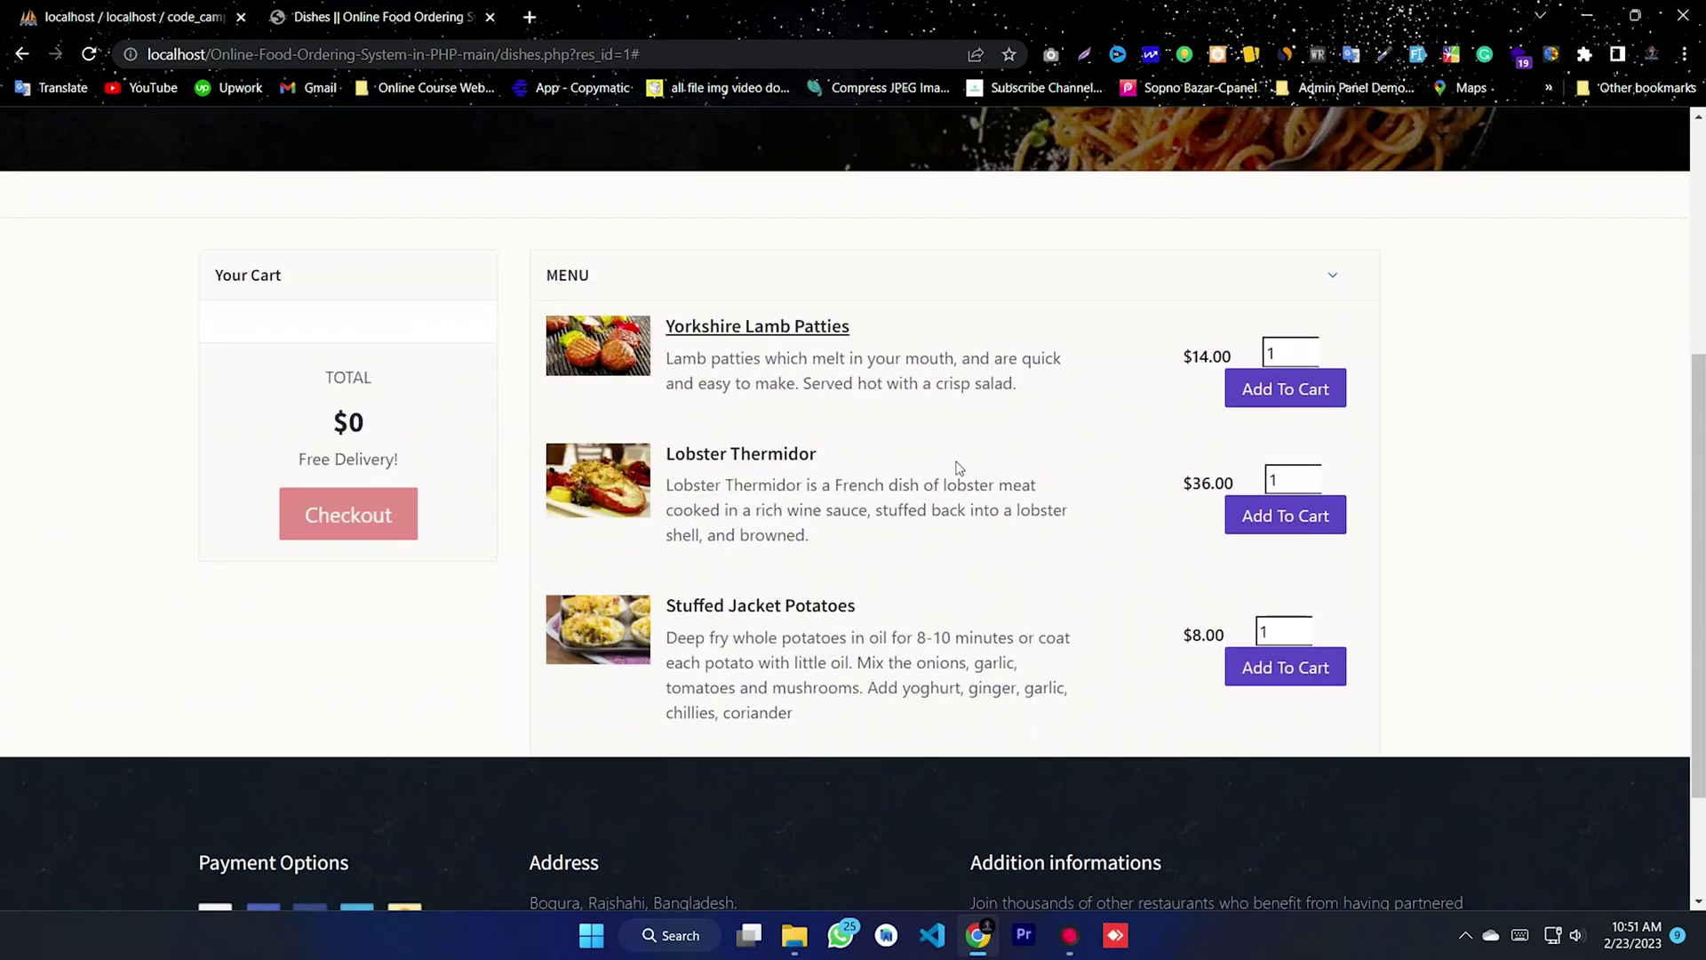
pyautogui.moveTo(1016, 391); pyautogui.dragTo(665, 323)
pyautogui.click(1009, 452)
pyautogui.scroll(-2, 908, 538)
pyautogui.moveTo(892, 553); pyautogui.dragTo(671, 430)
pyautogui.click(1178, 503)
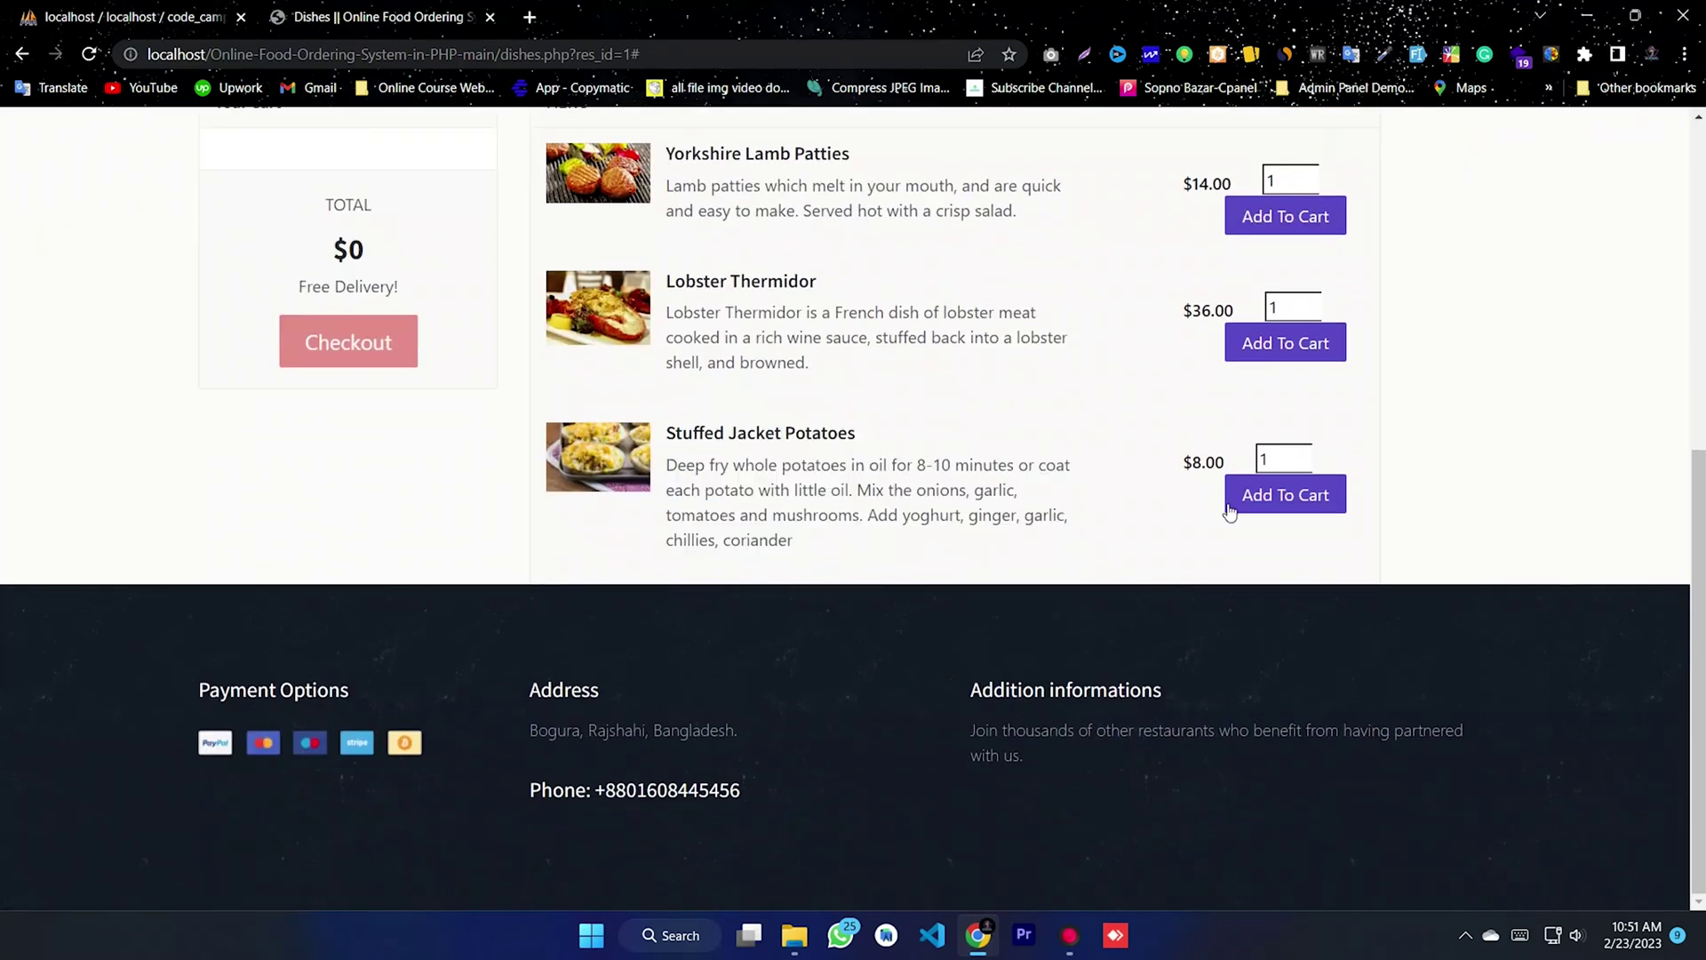
pyautogui.scroll(5, 1146, 374)
pyautogui.scroll(-3, 1262, 480)
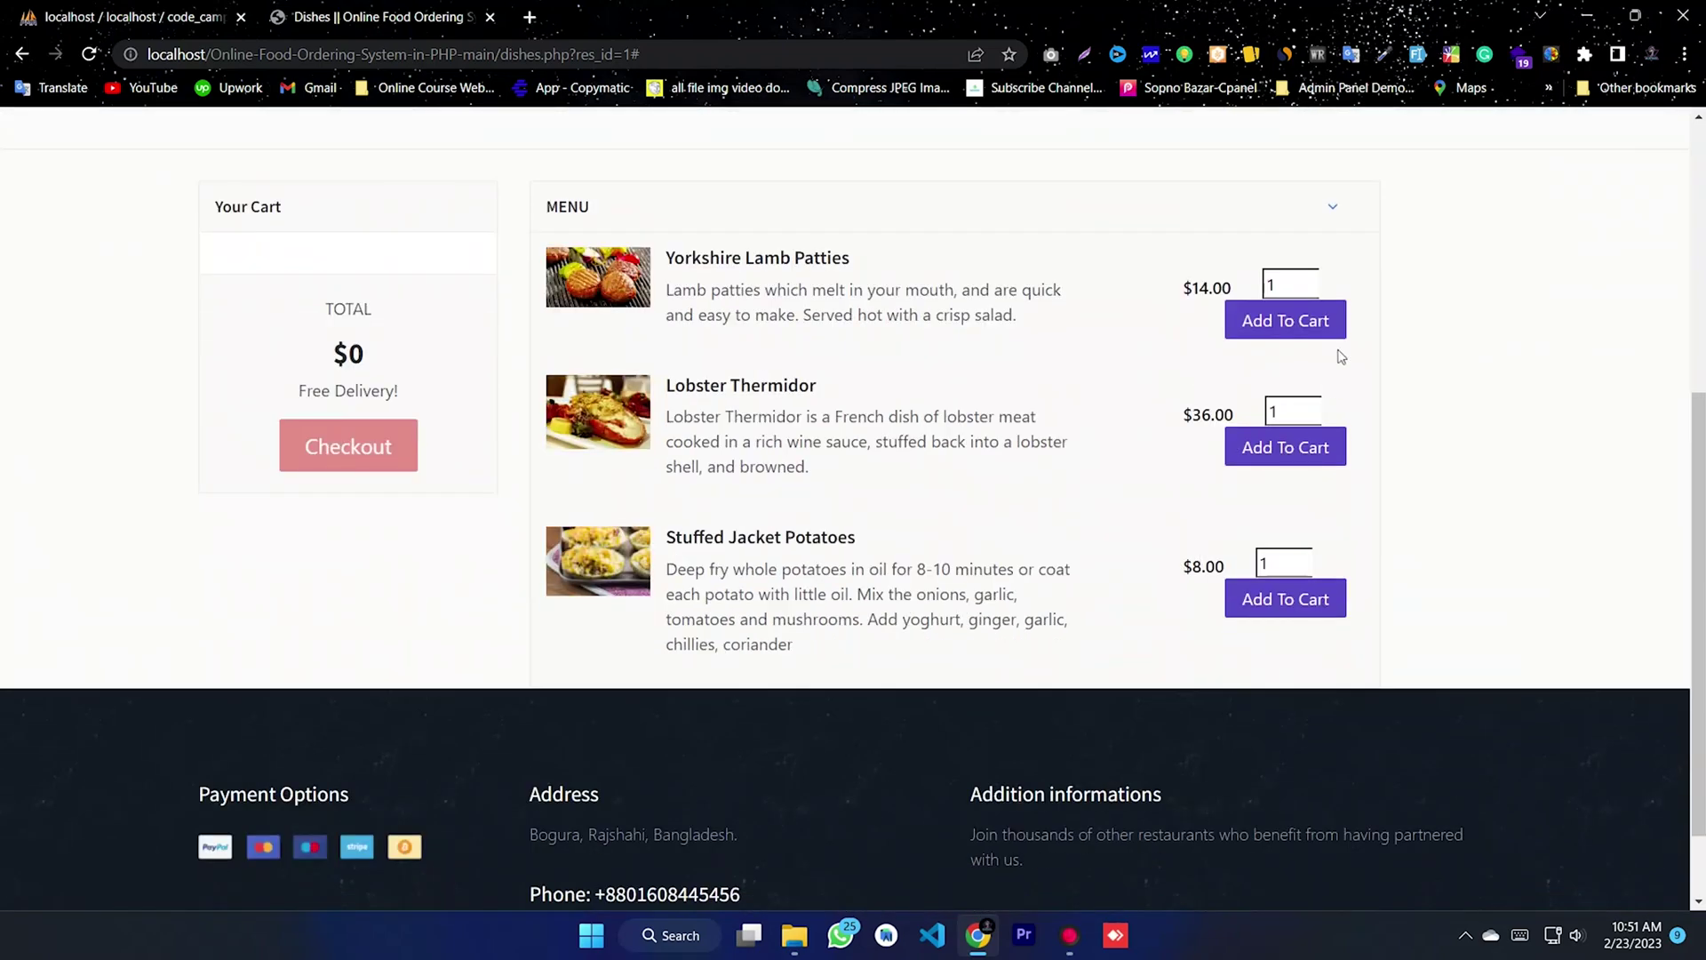
pyautogui.scroll(4, 1264, 167)
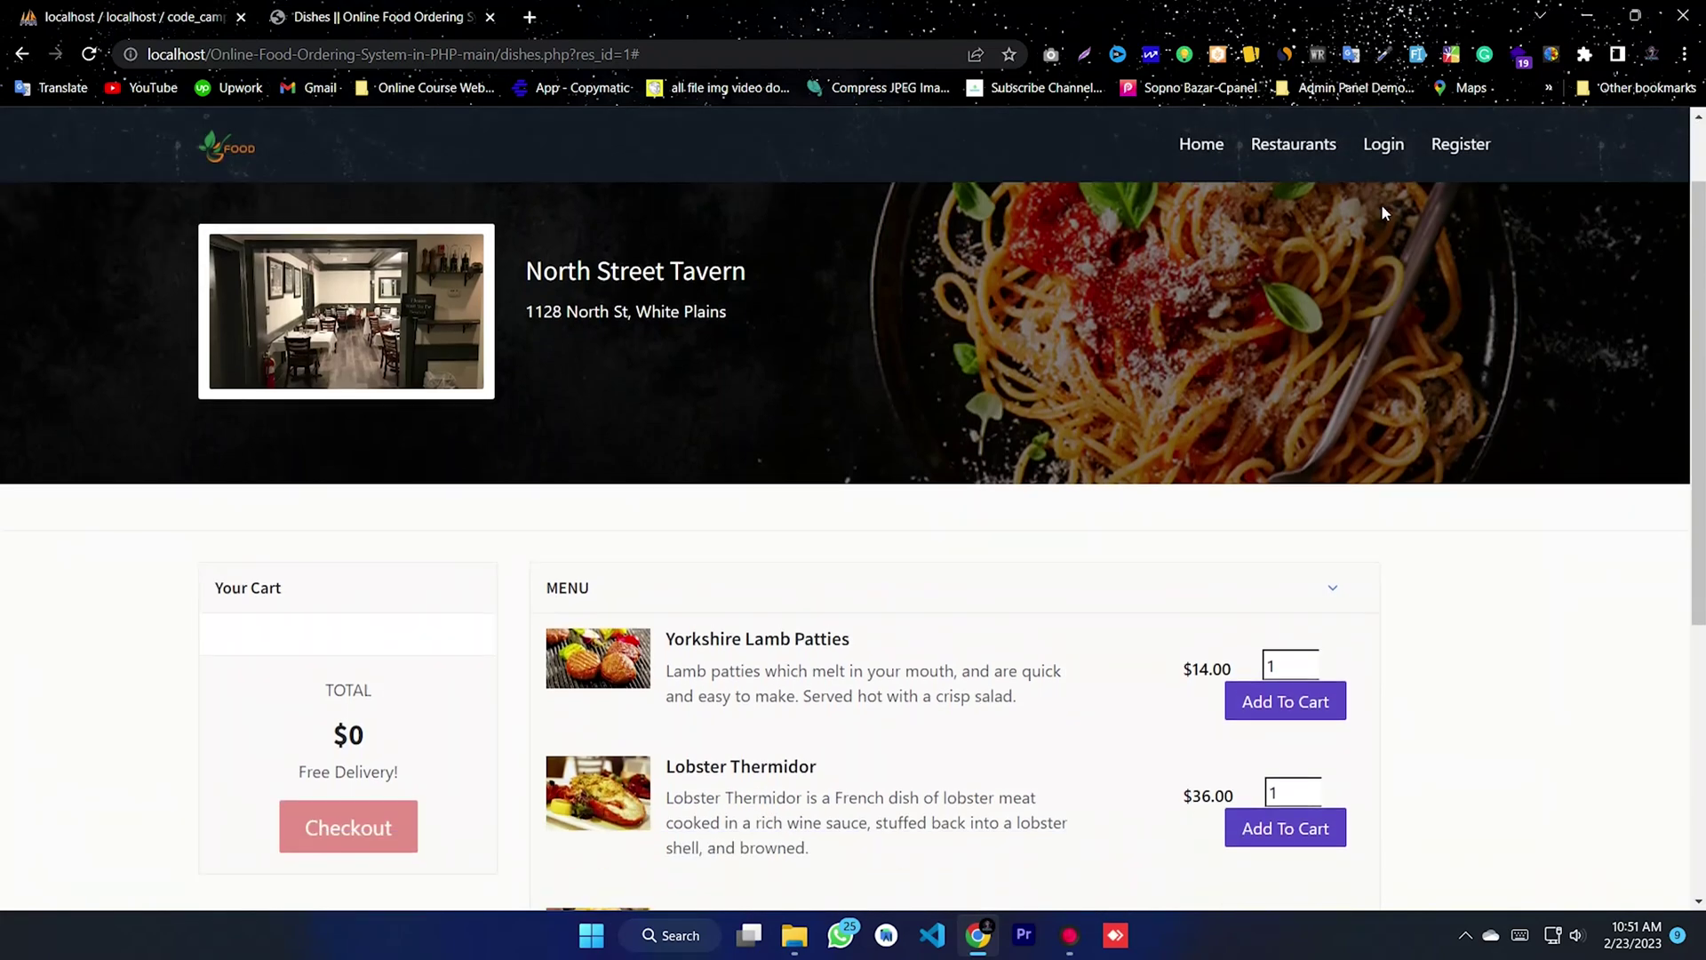
pyautogui.scroll(-5, 933, 520)
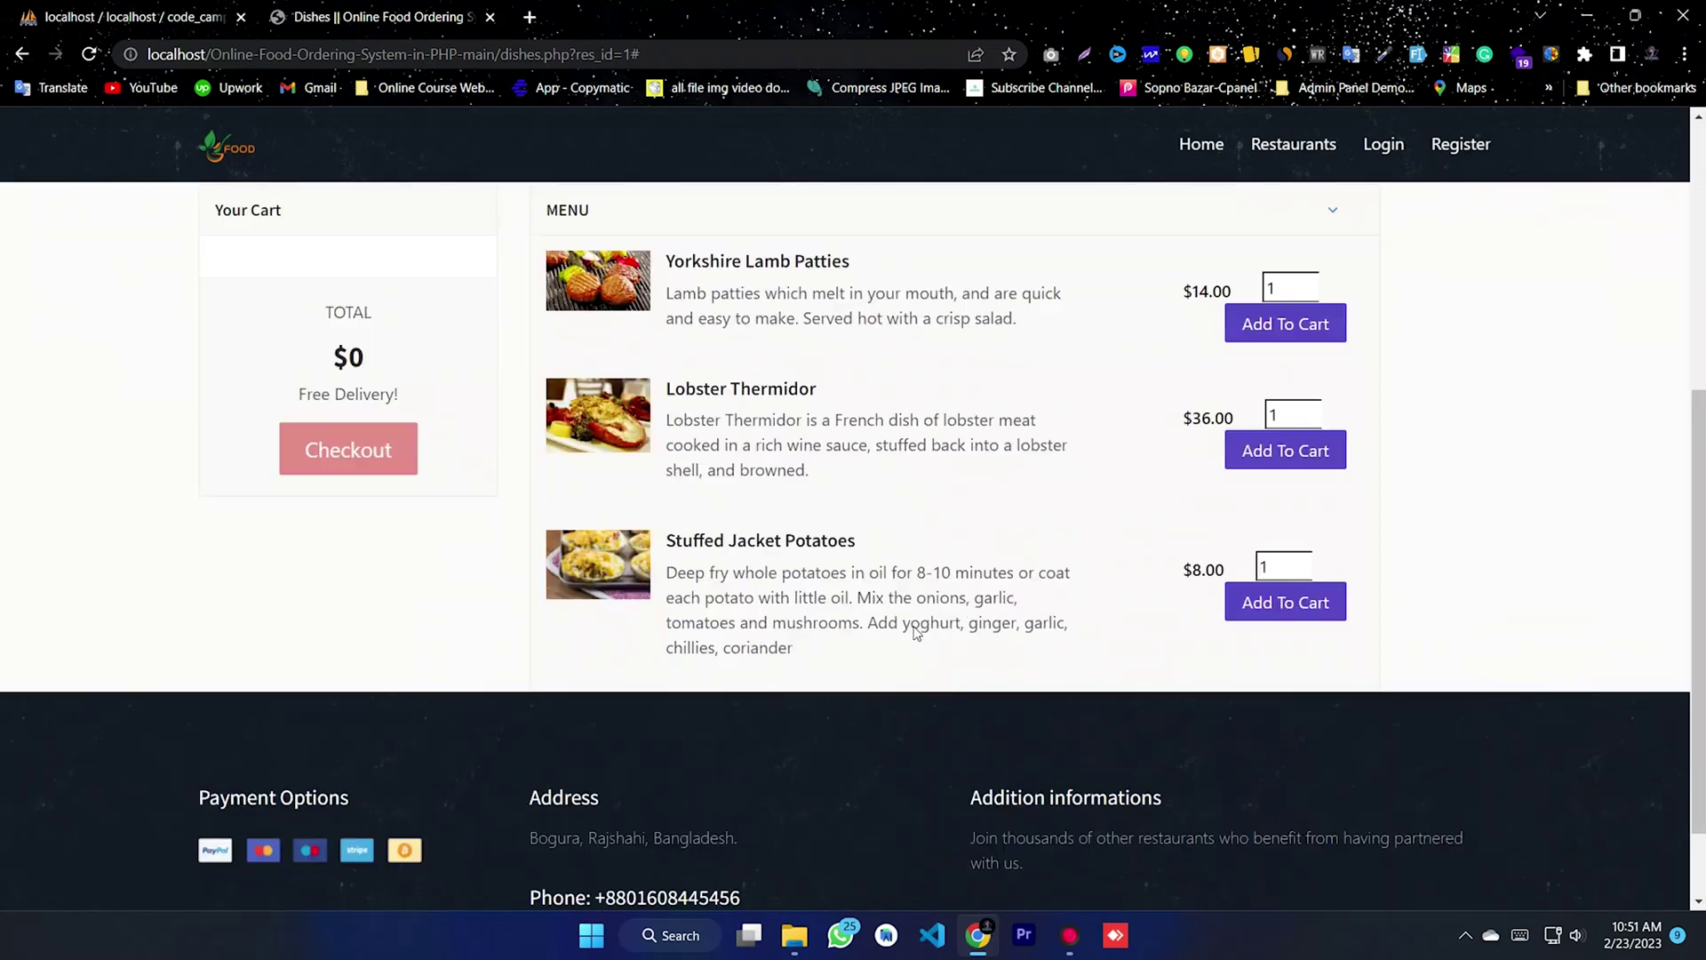
pyautogui.scroll(3, 1251, 467)
# - Add 5 Yorkshire Lamb Patties to the cart, bringing the total to $70
pyautogui.doubleClick(1290, 492)
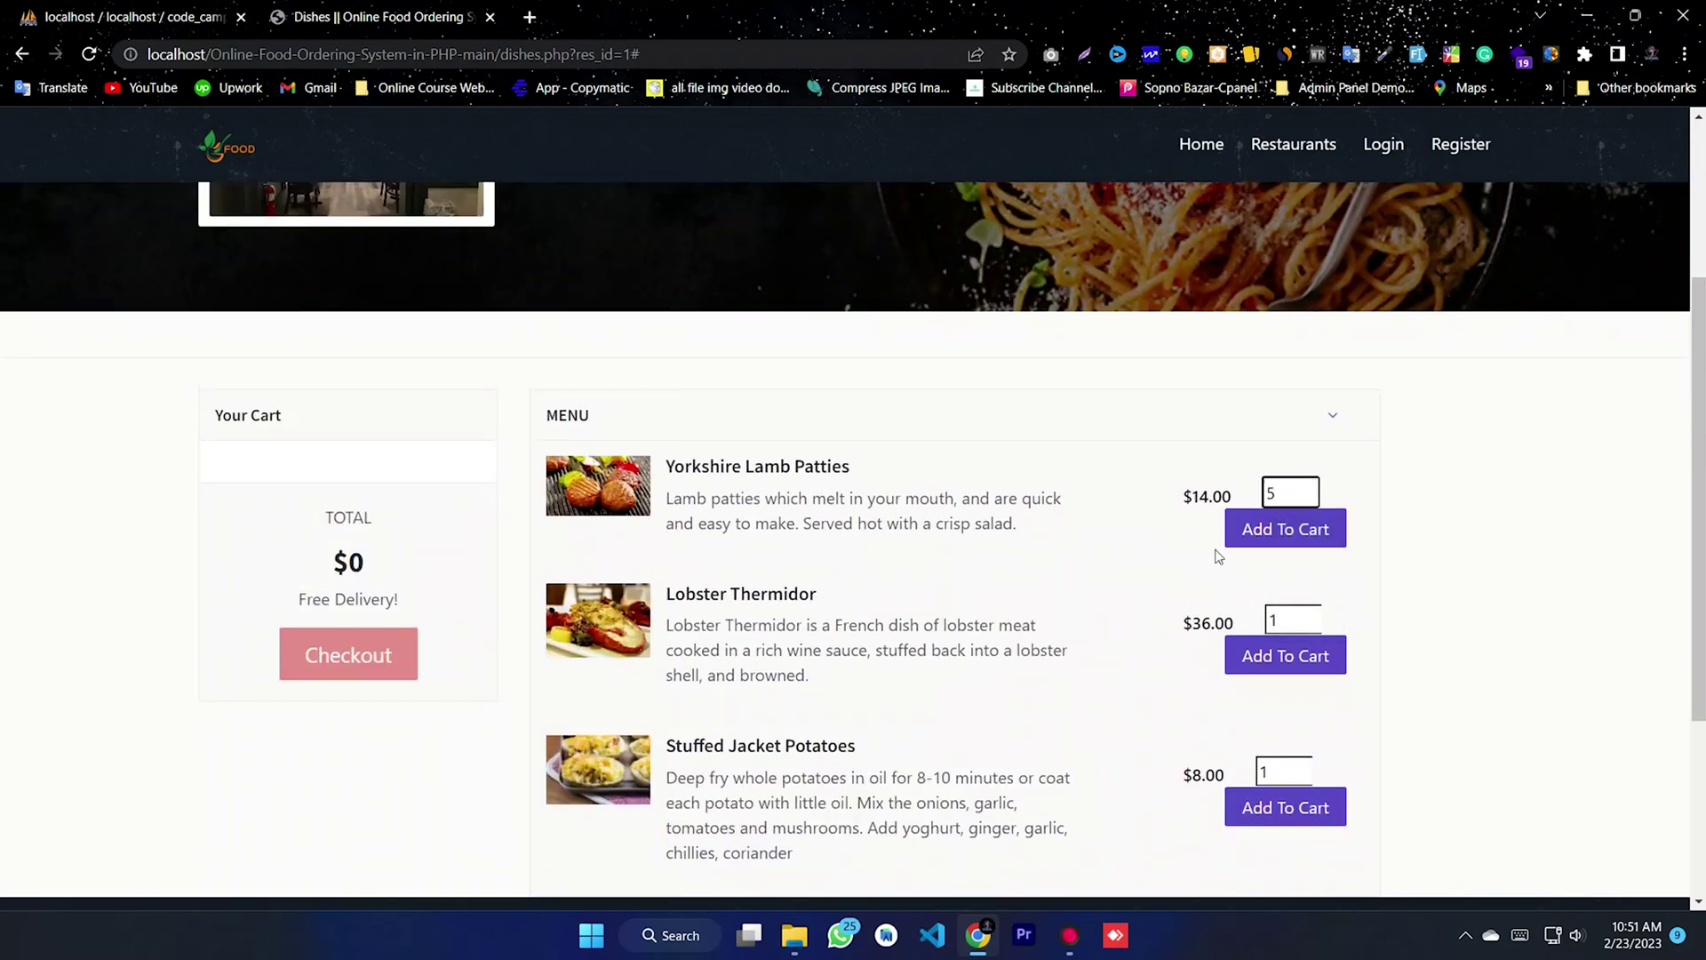
pyautogui.click(1237, 537)
pyautogui.scroll(-2, 1230, 549)
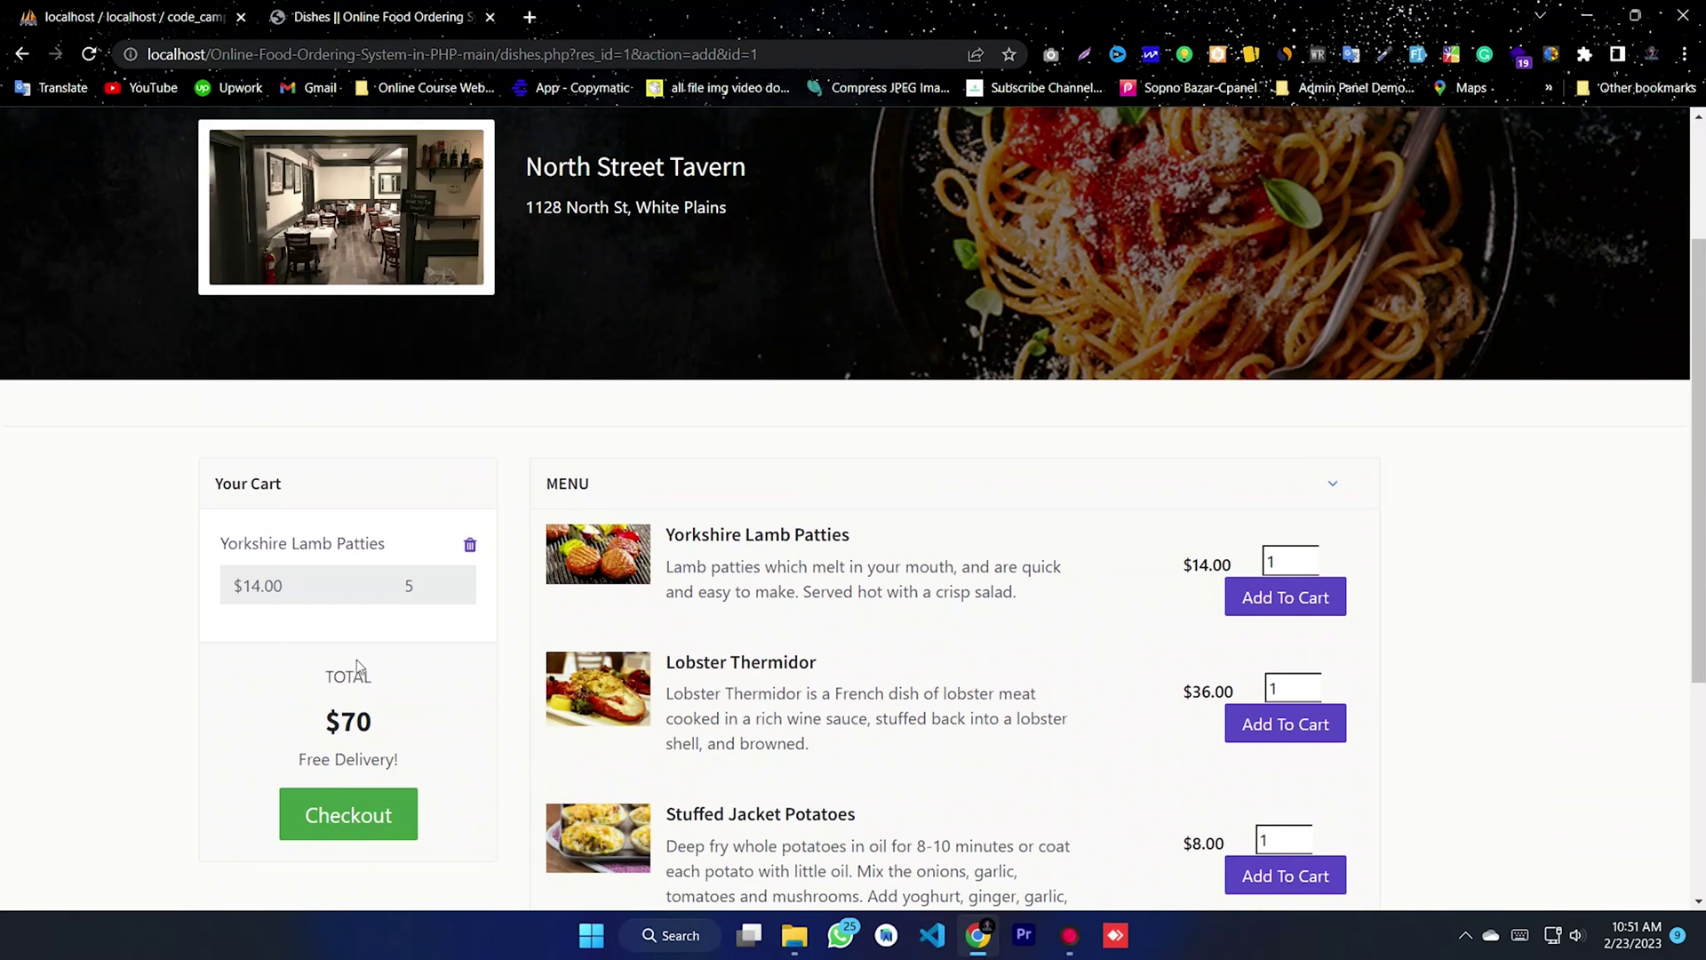
pyautogui.moveTo(397, 710); pyautogui.dragTo(286, 714)
pyautogui.click(289, 702)
# - Add one Lobster Thermidor to the cart, raising the total to $106
pyautogui.click(1283, 724)
pyautogui.scroll(-4, 611, 687)
pyautogui.moveTo(261, 468); pyautogui.dragTo(197, 480)
pyautogui.moveTo(382, 604); pyautogui.dragTo(293, 618)
pyautogui.click(293, 618)
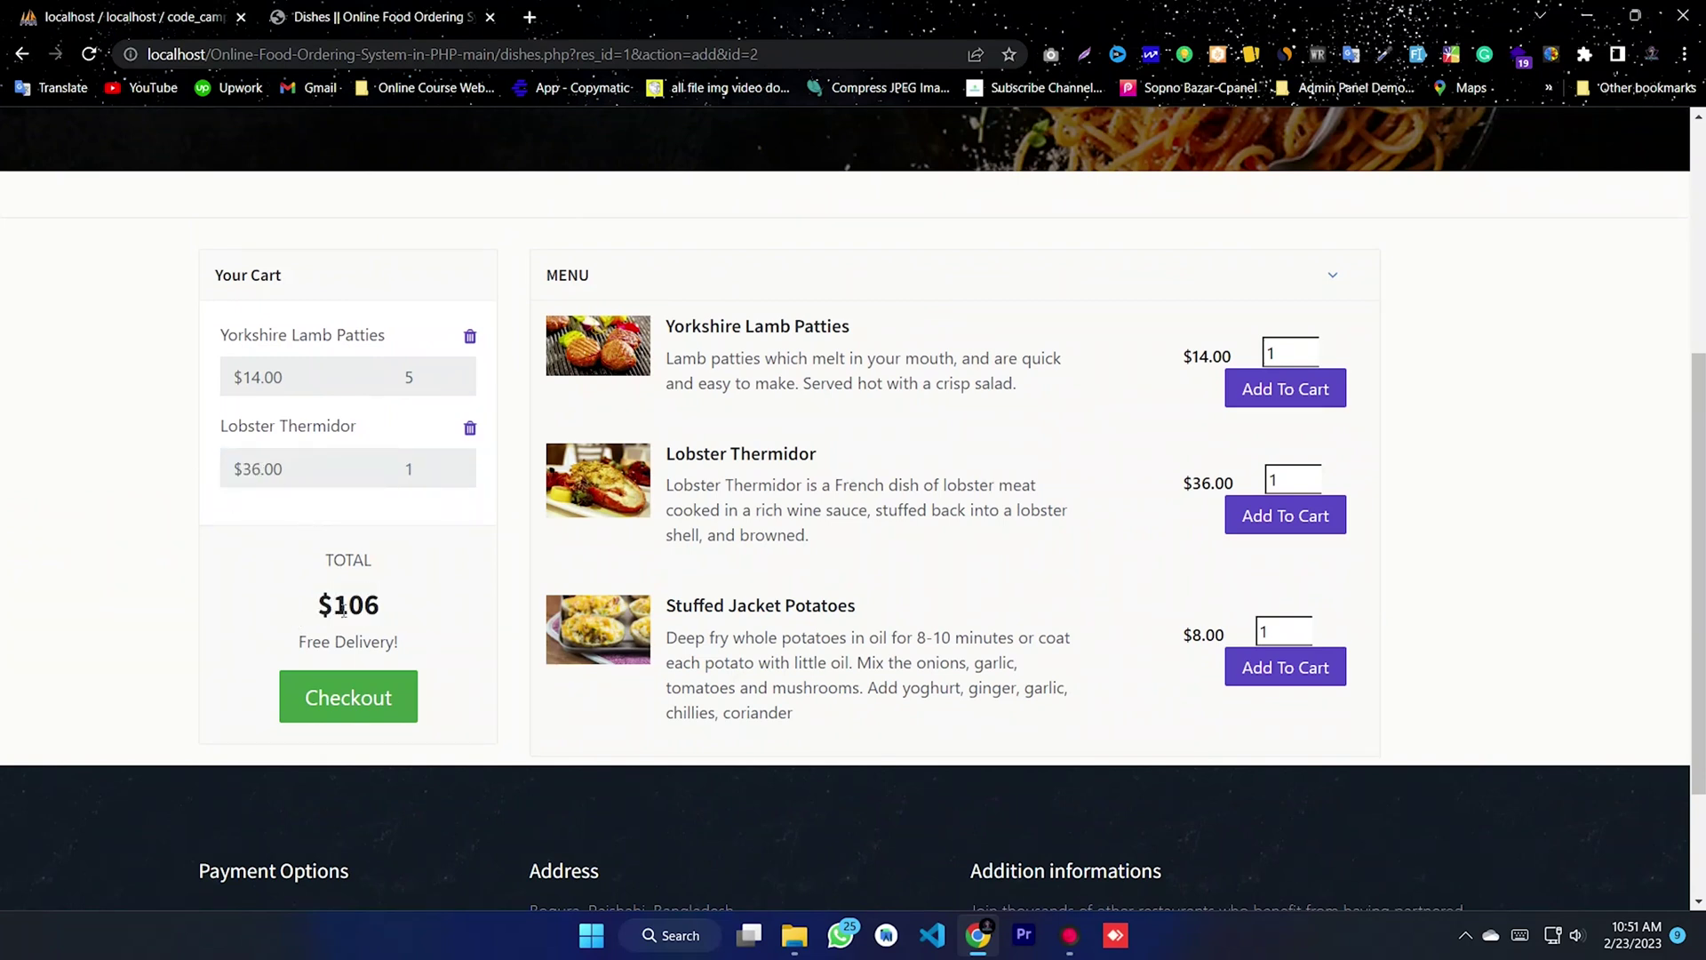
# - Add 3 Stuffed Jacket Potatoes at $8.00 each to the cart
pyautogui.doubleClick(1262, 631)
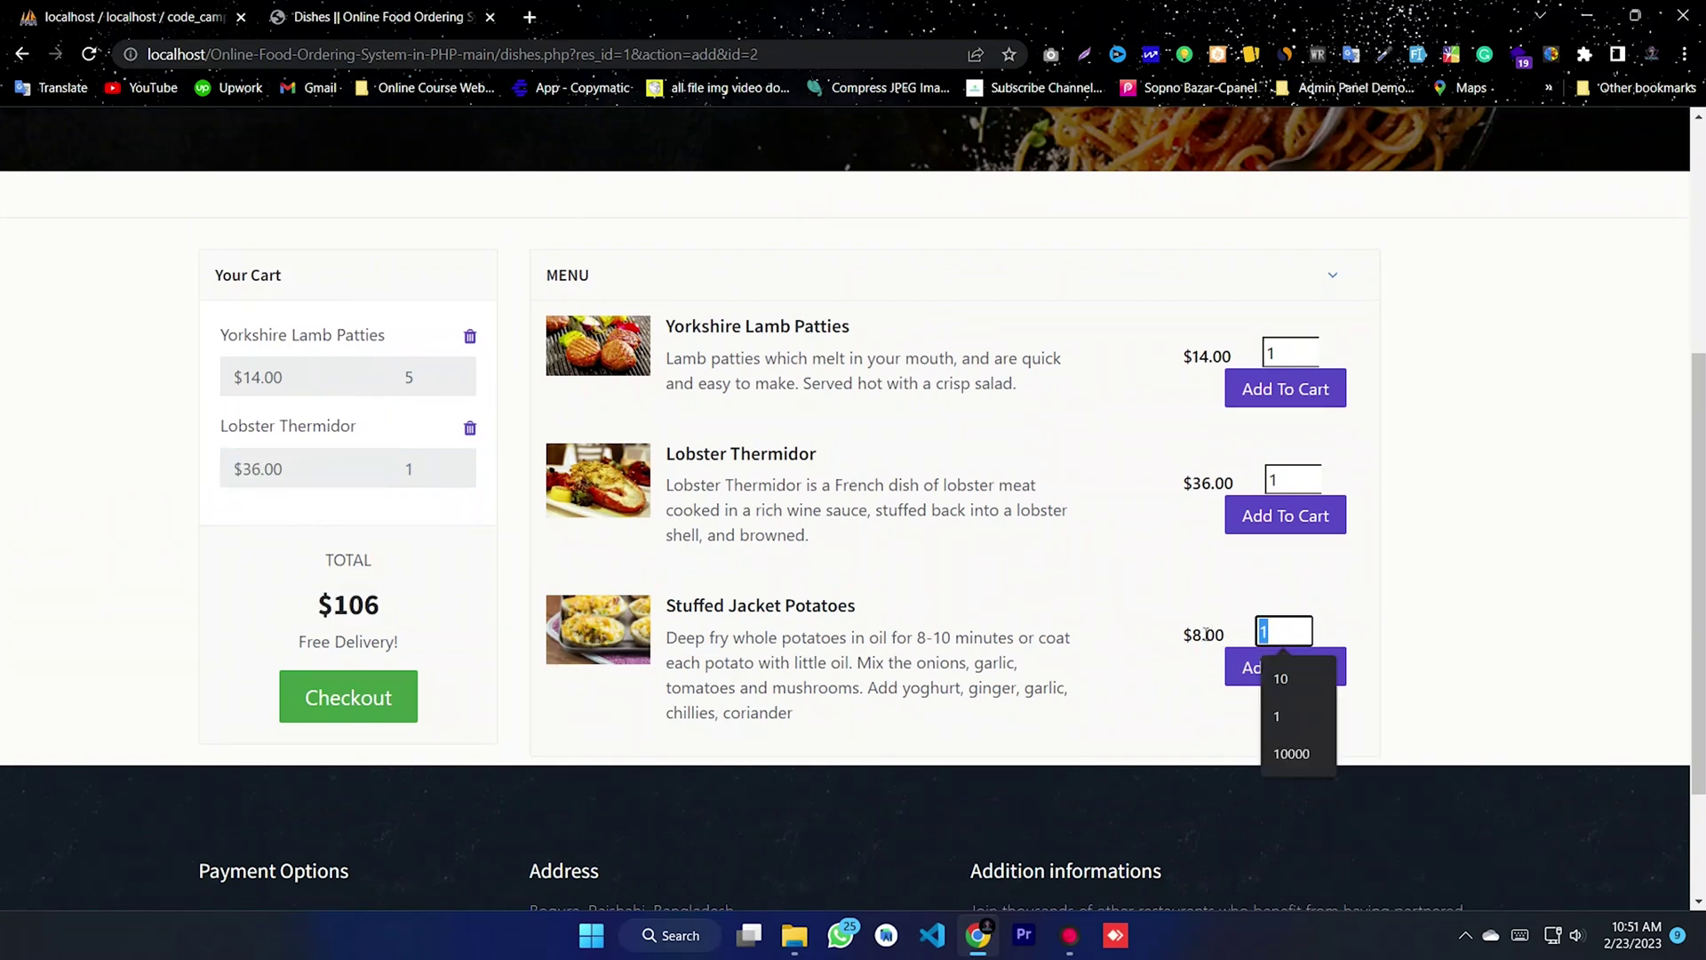
pyautogui.click(1308, 694)
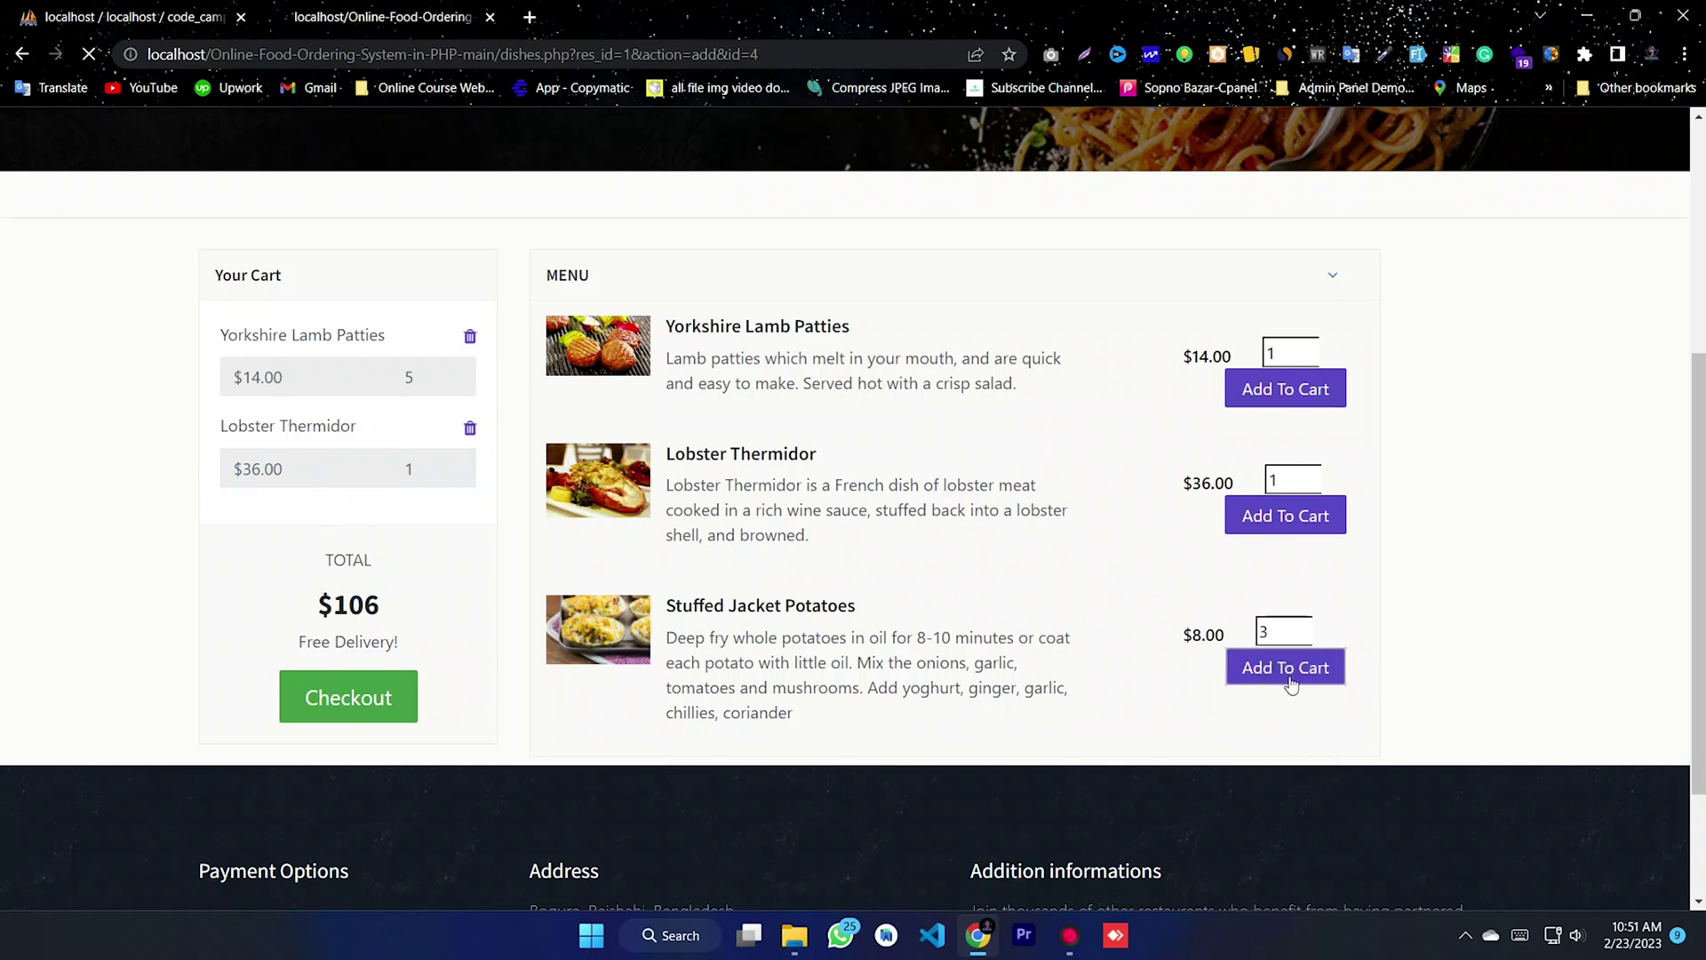
pyautogui.scroll(-3, 513, 685)
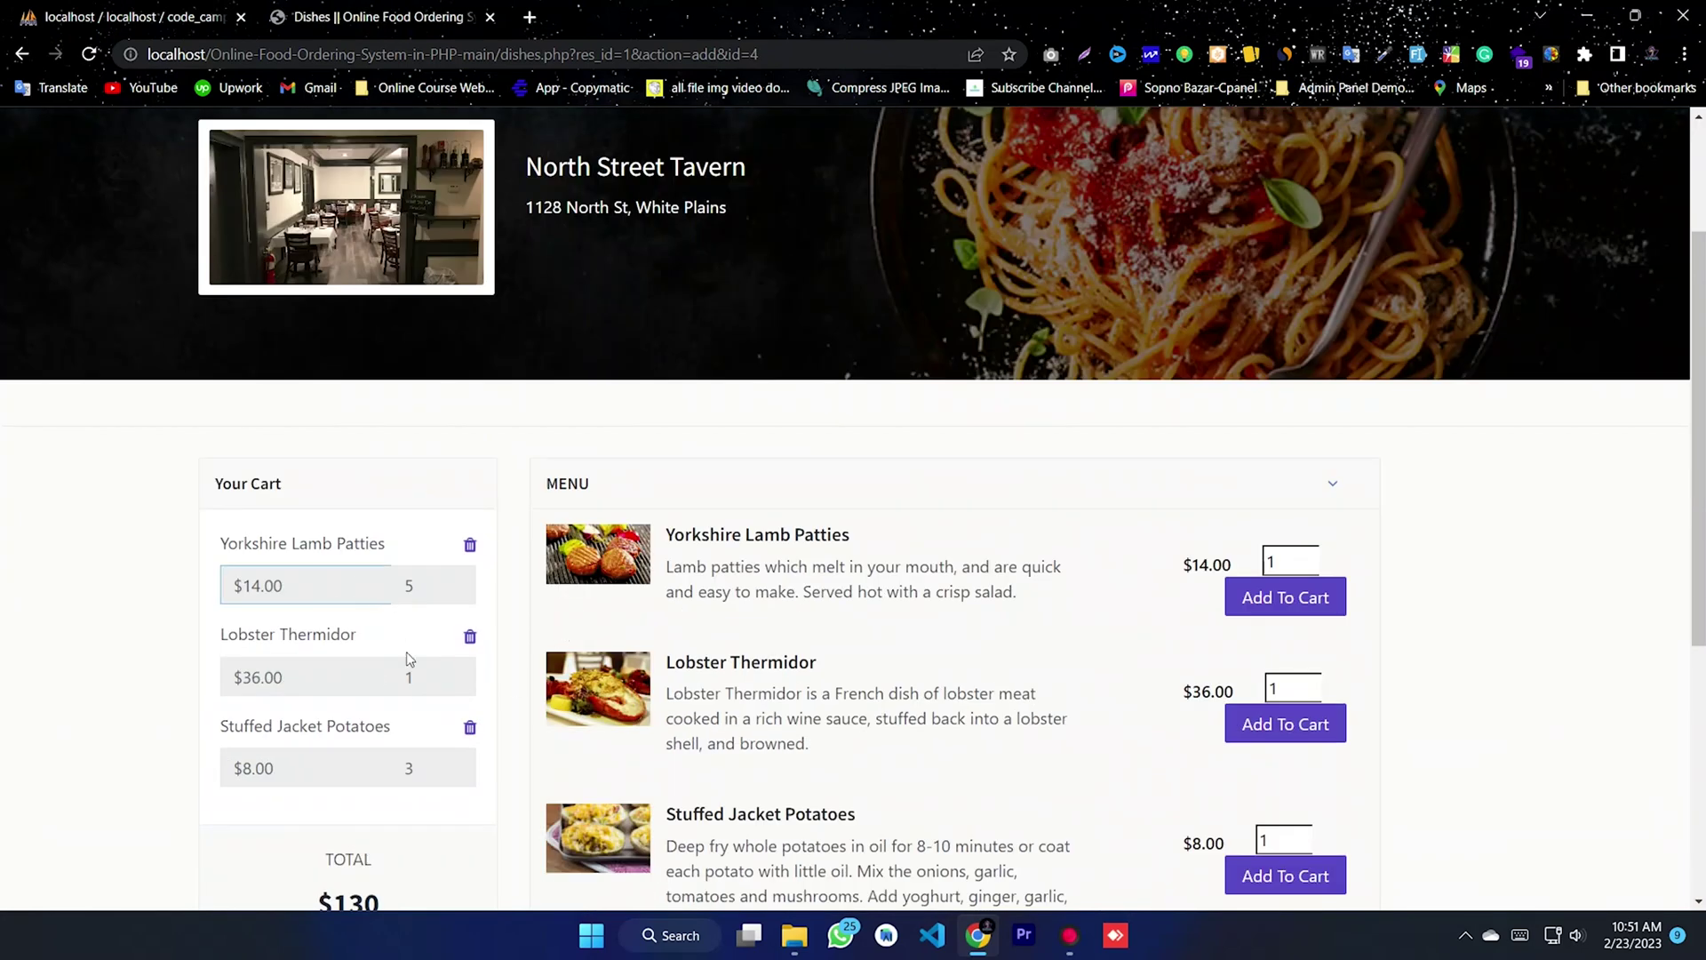
pyautogui.tripleClick(392, 722)
pyautogui.click(313, 751)
pyautogui.scroll(-1, 371, 721)
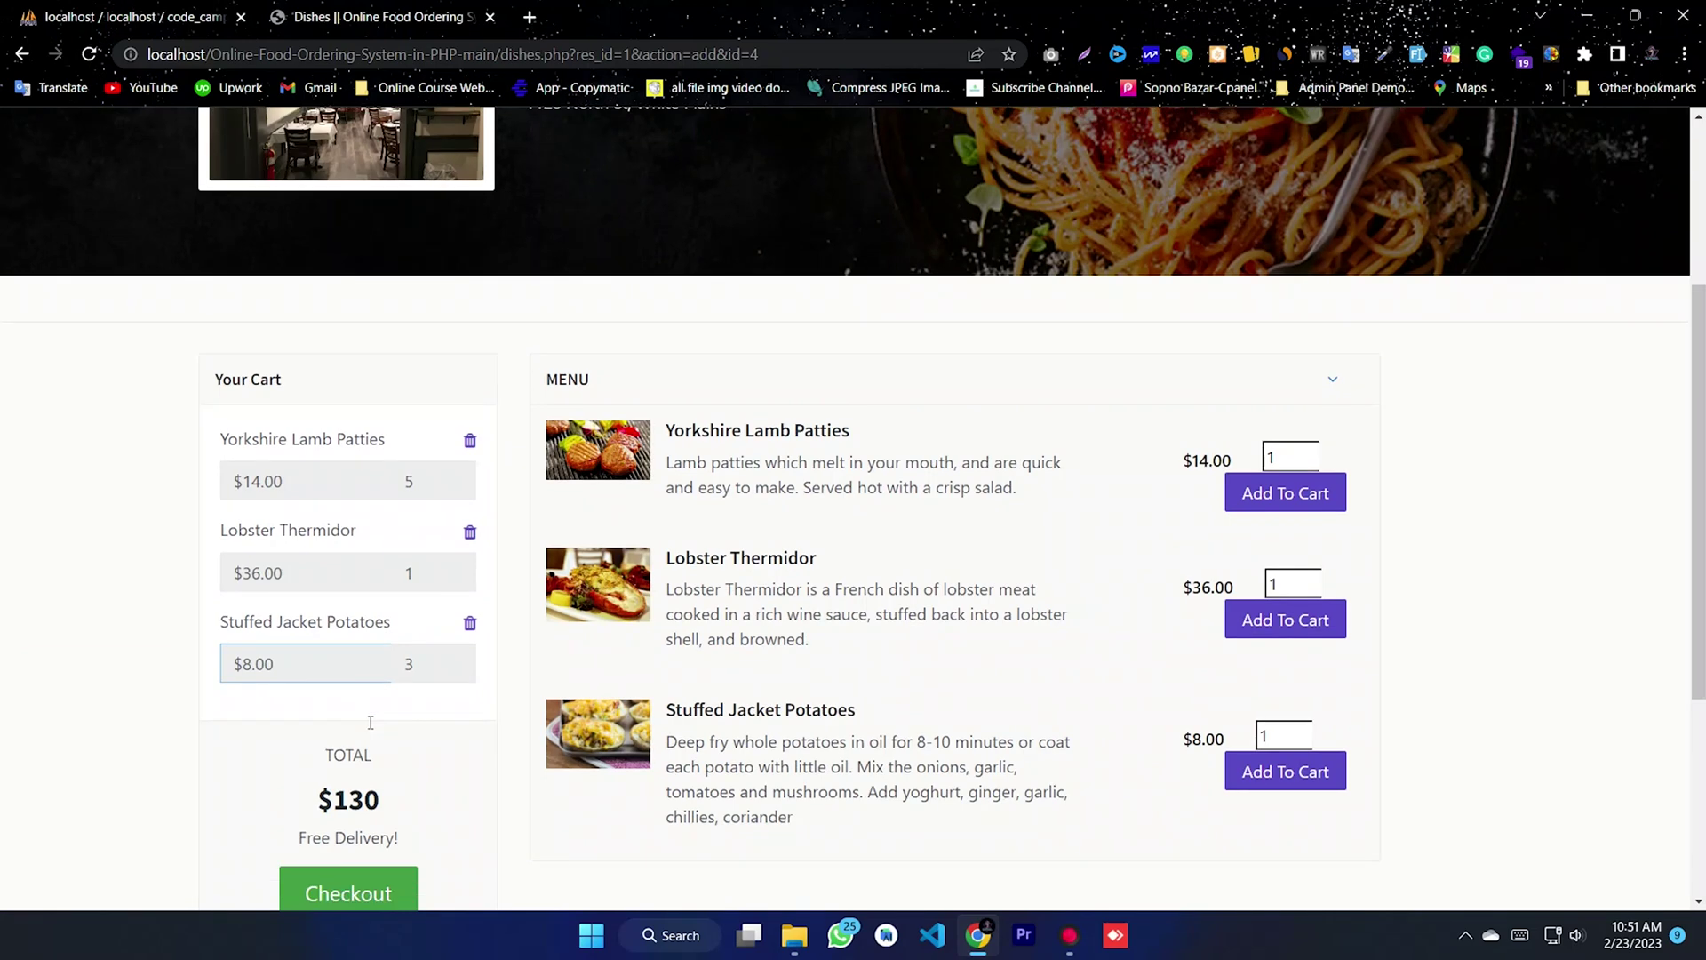
# - Remove Lobster Thermidor from the cart and check out the $94 order
pyautogui.click(469, 534)
pyautogui.scroll(-3, 382, 586)
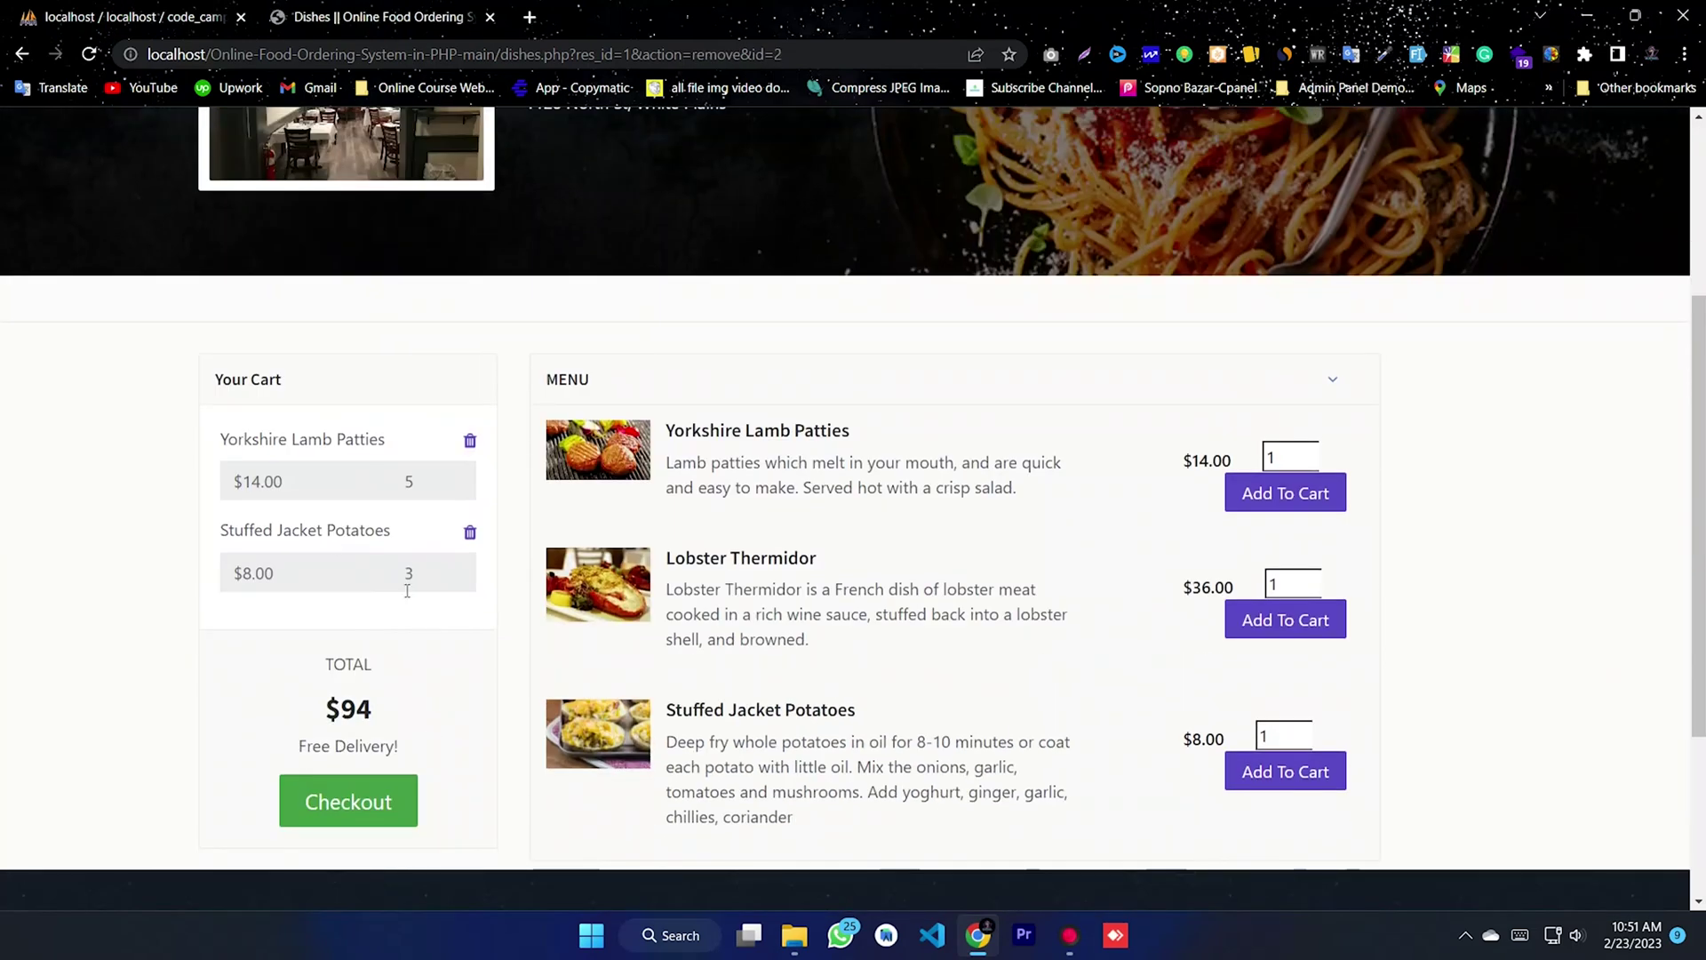
pyautogui.click(353, 808)
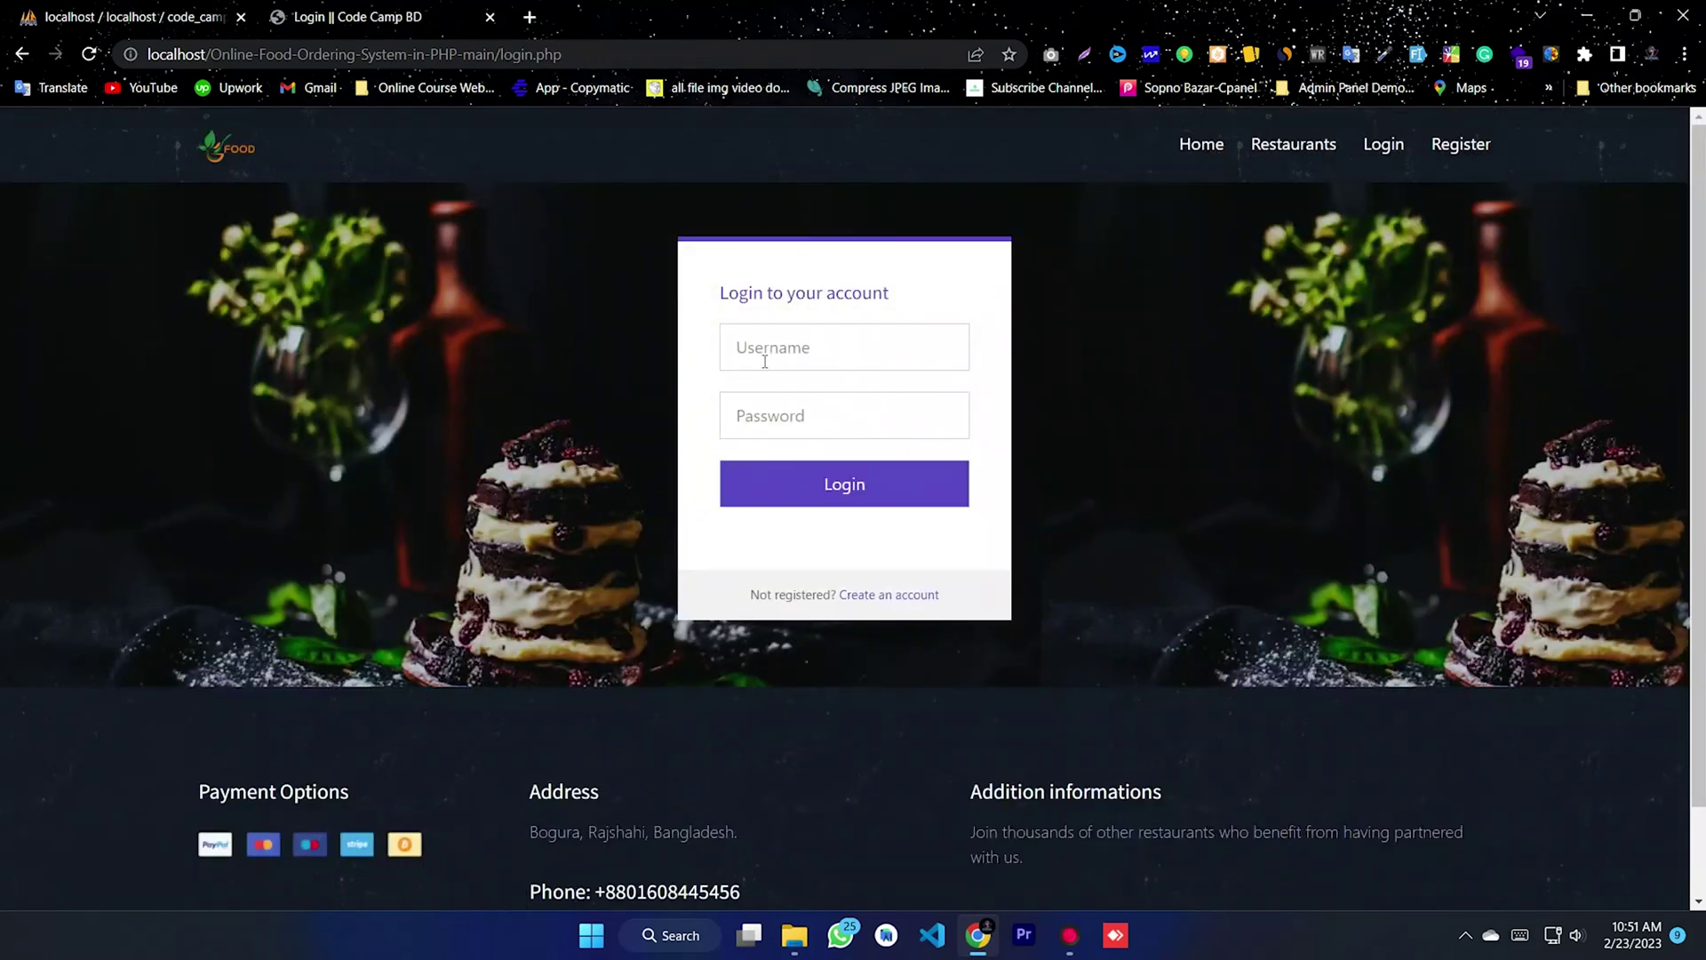
# - Open the registration form and enter the user name, first name and last name
pyautogui.click(868, 597)
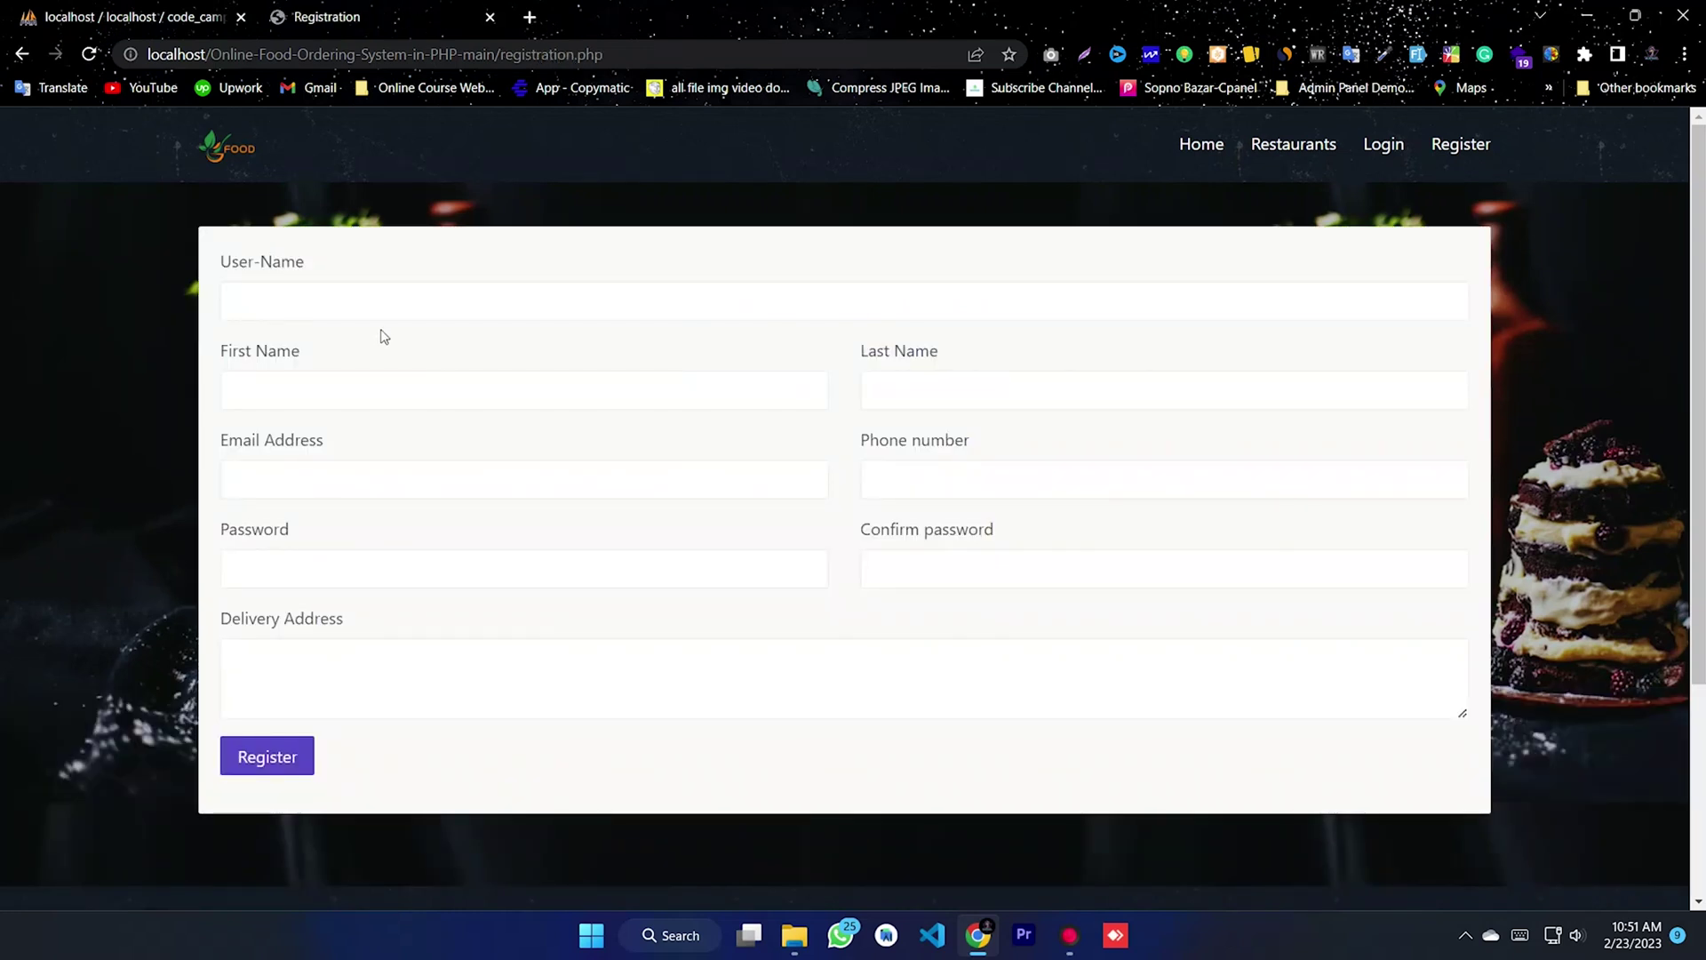
pyautogui.click(353, 307)
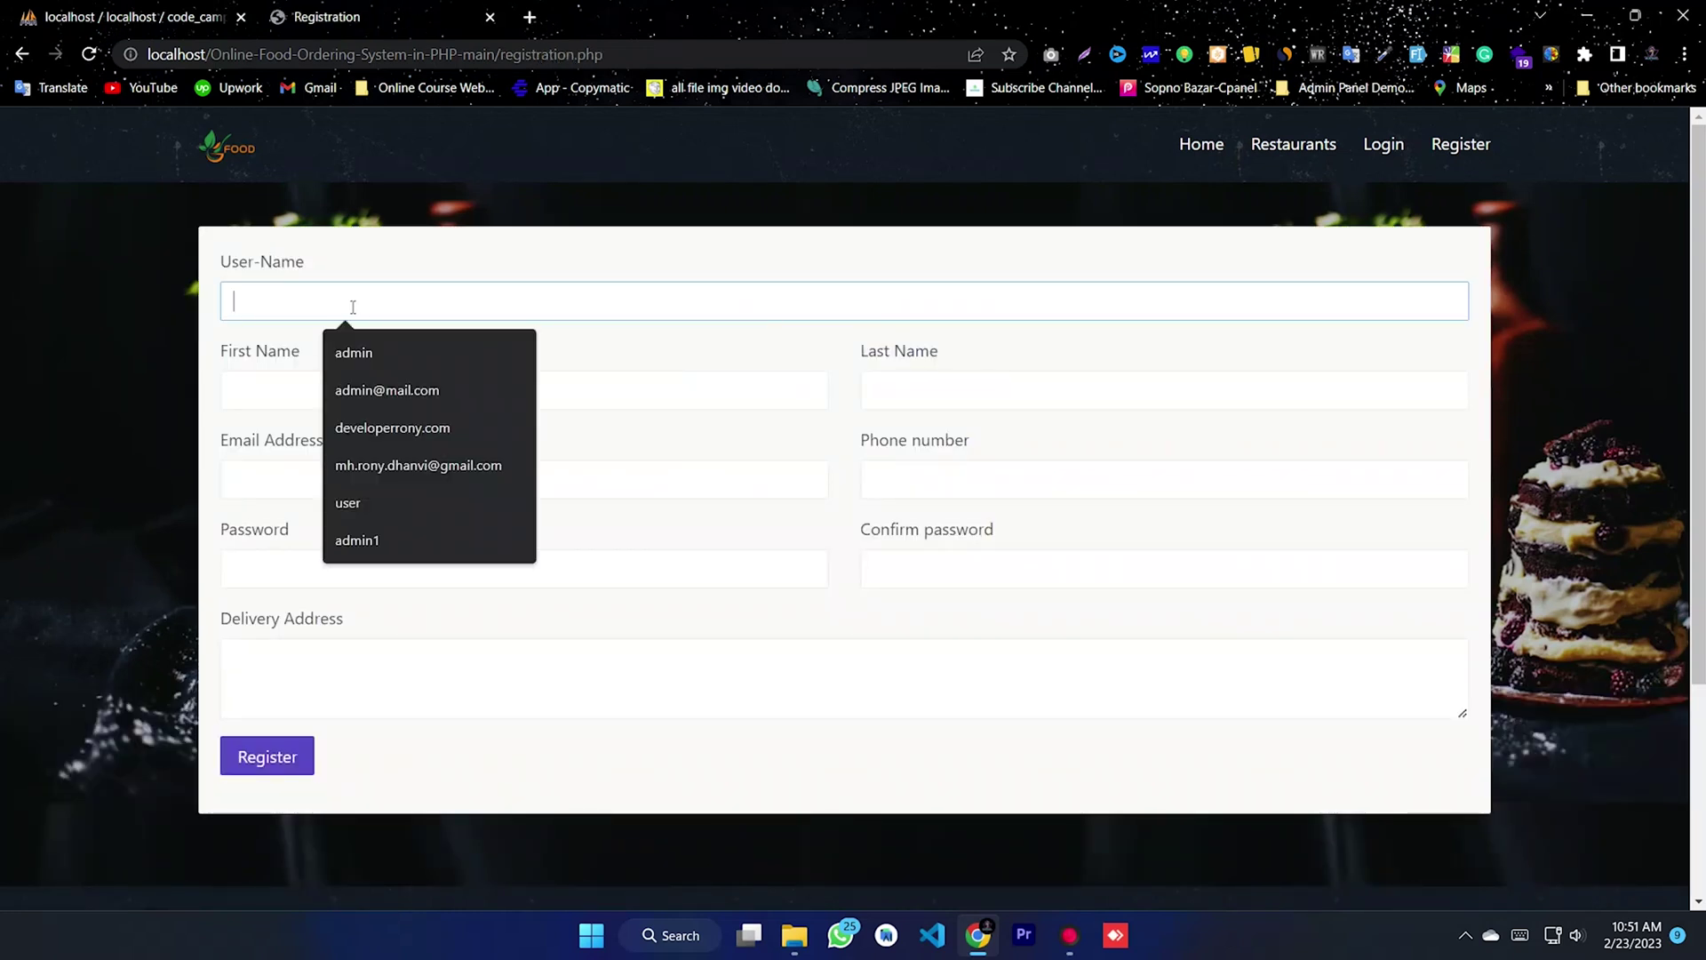
pyautogui.write('user')
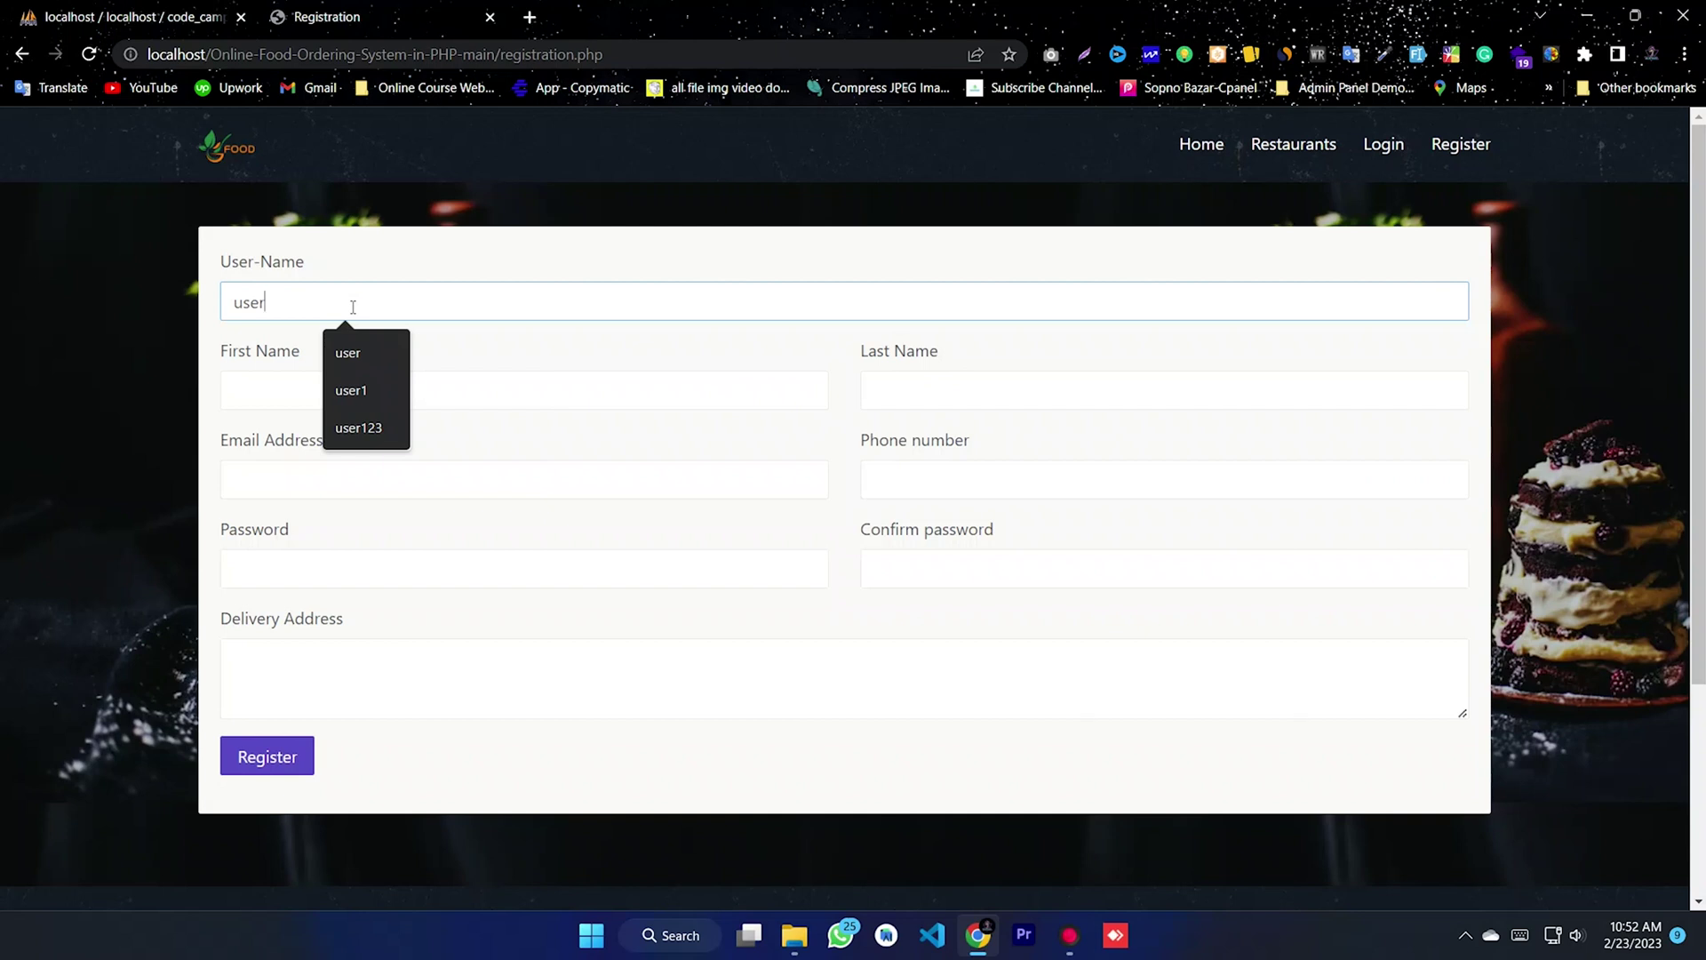
pyautogui.click(271, 385)
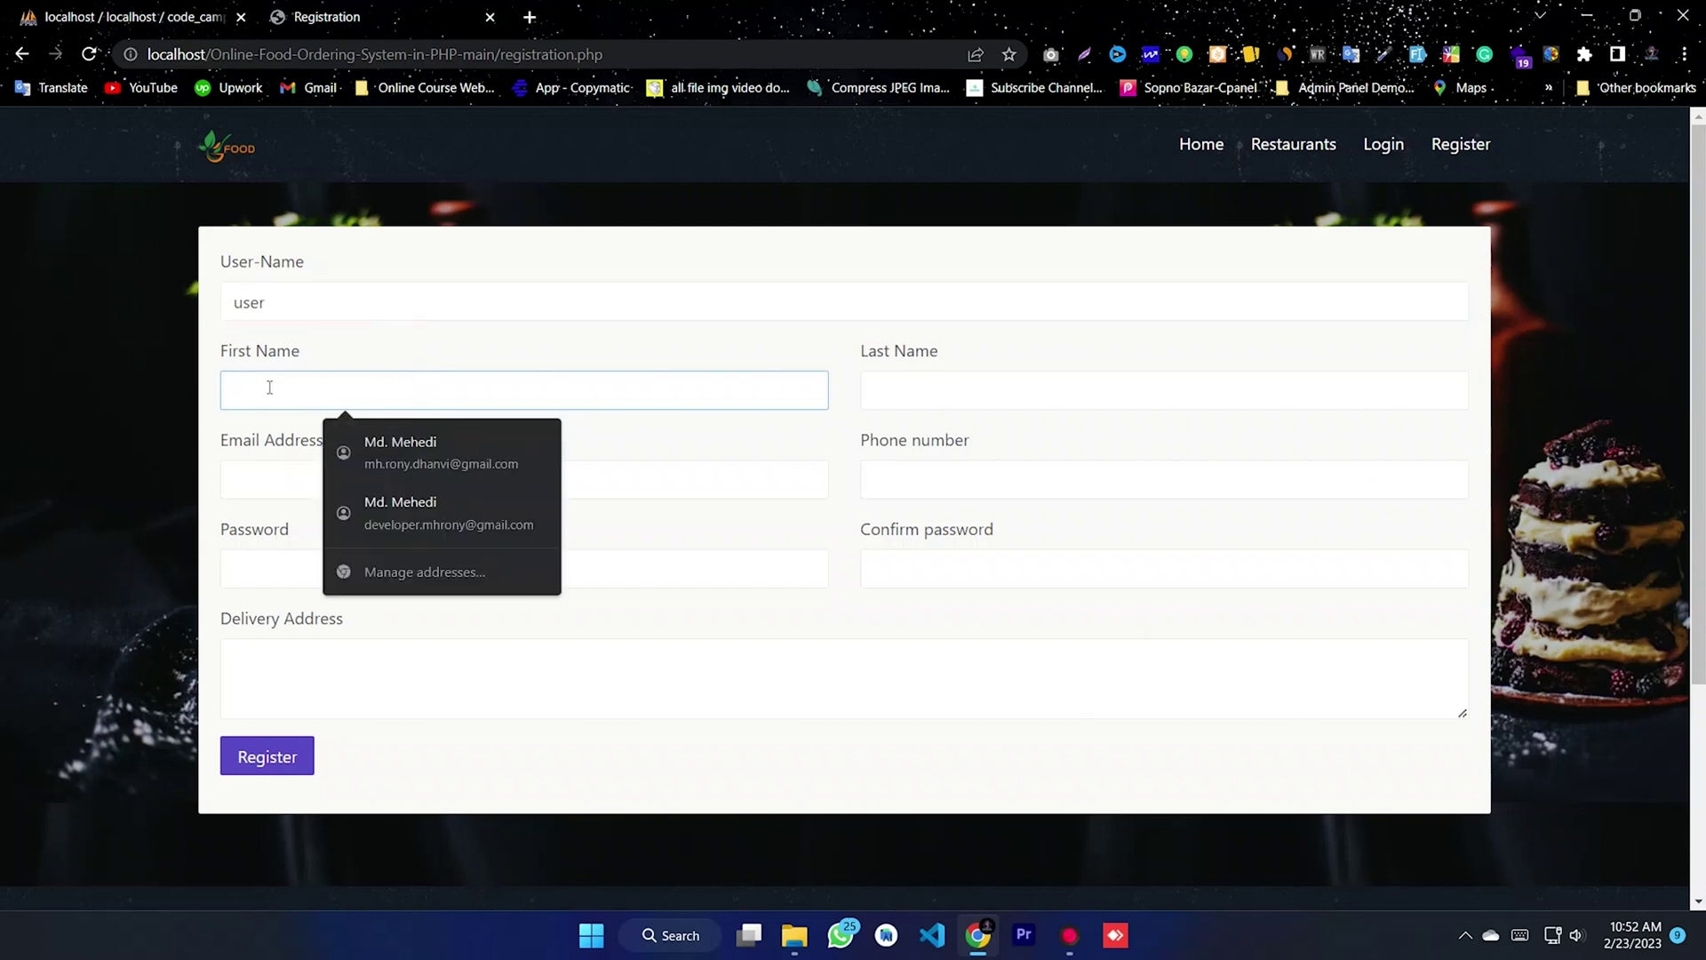
pyautogui.write('use')
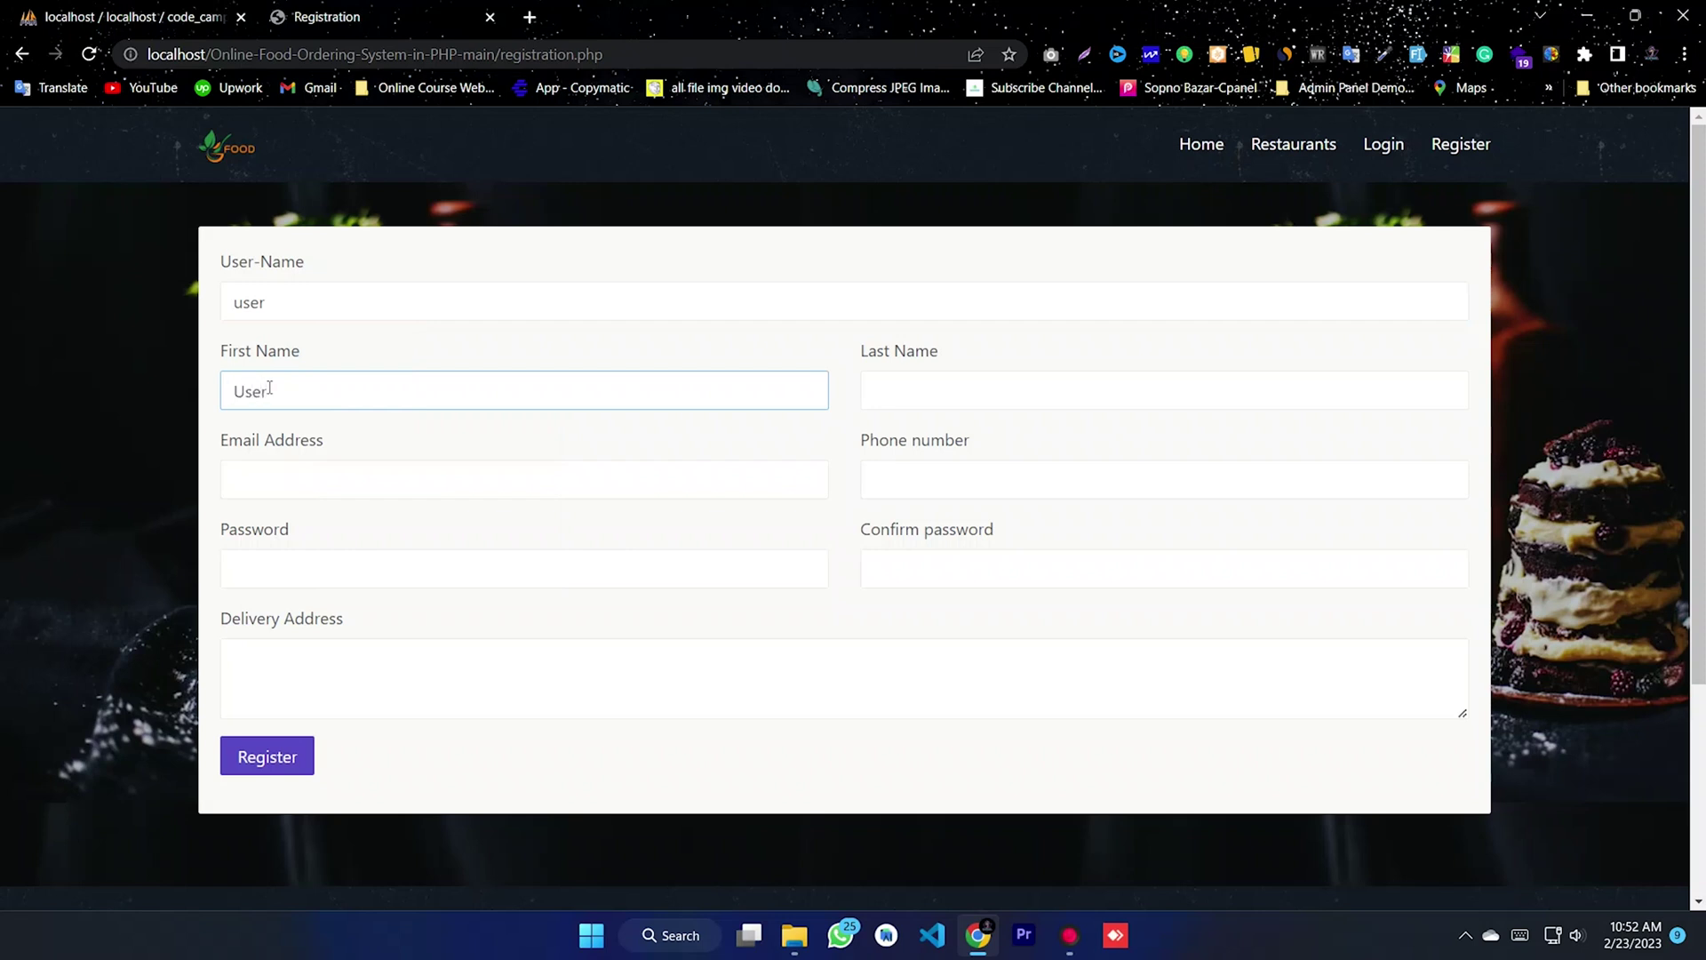
pyautogui.click(916, 384)
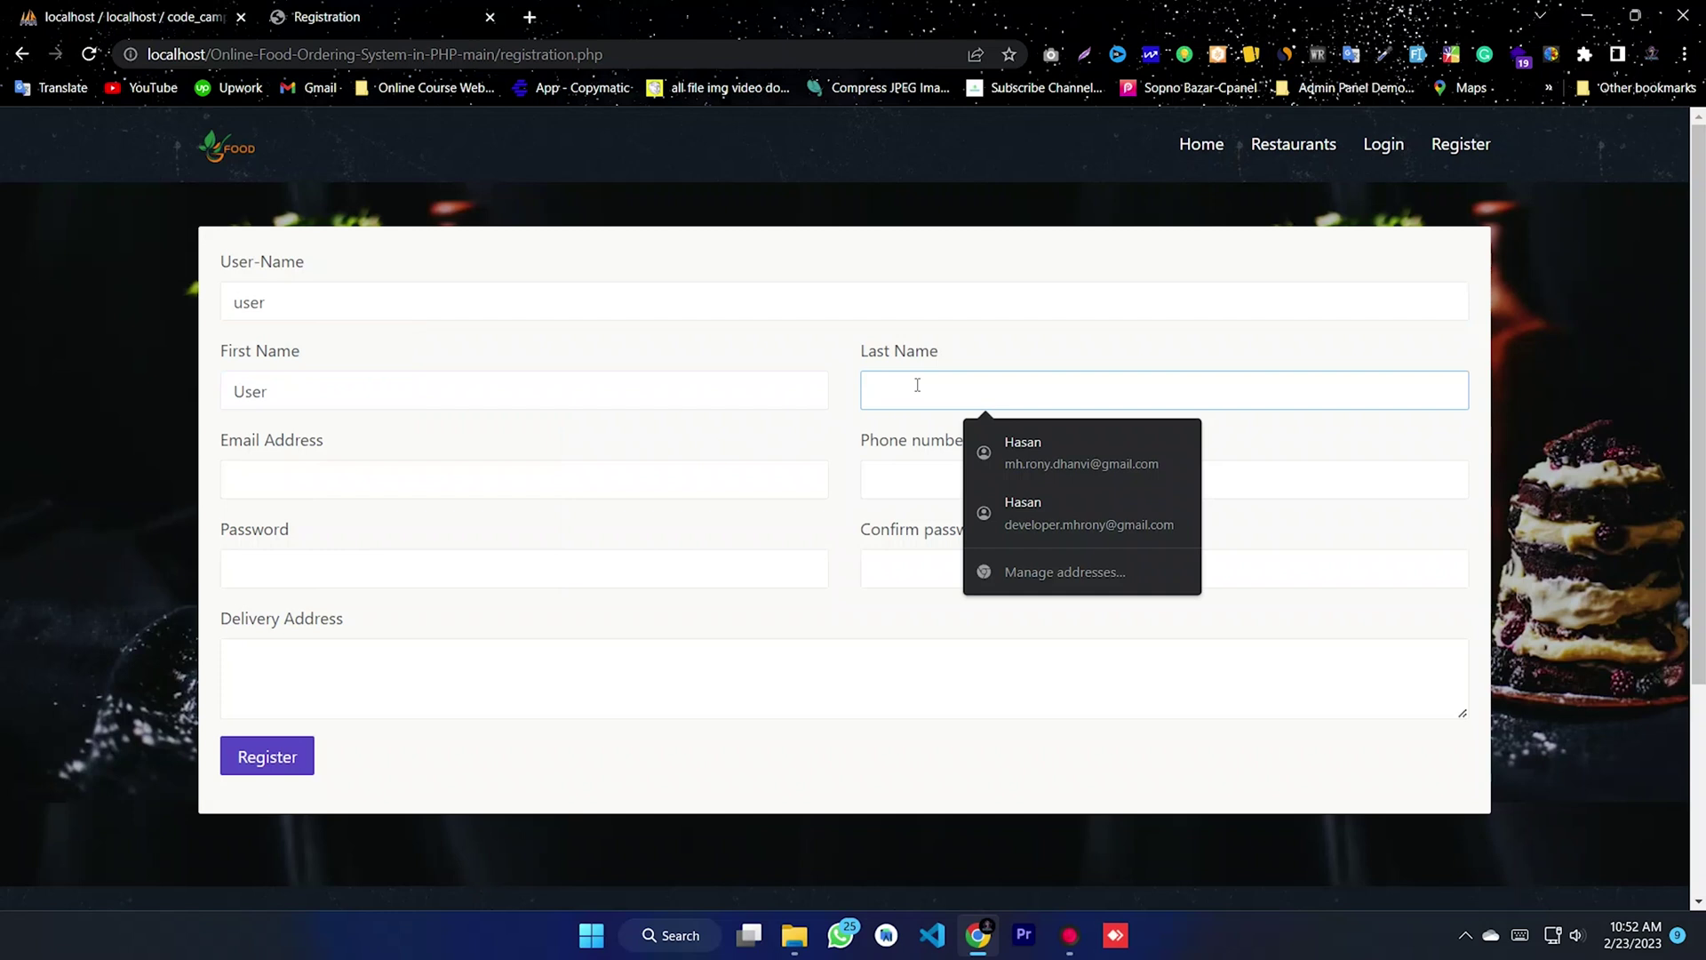
pyautogui.write('01')
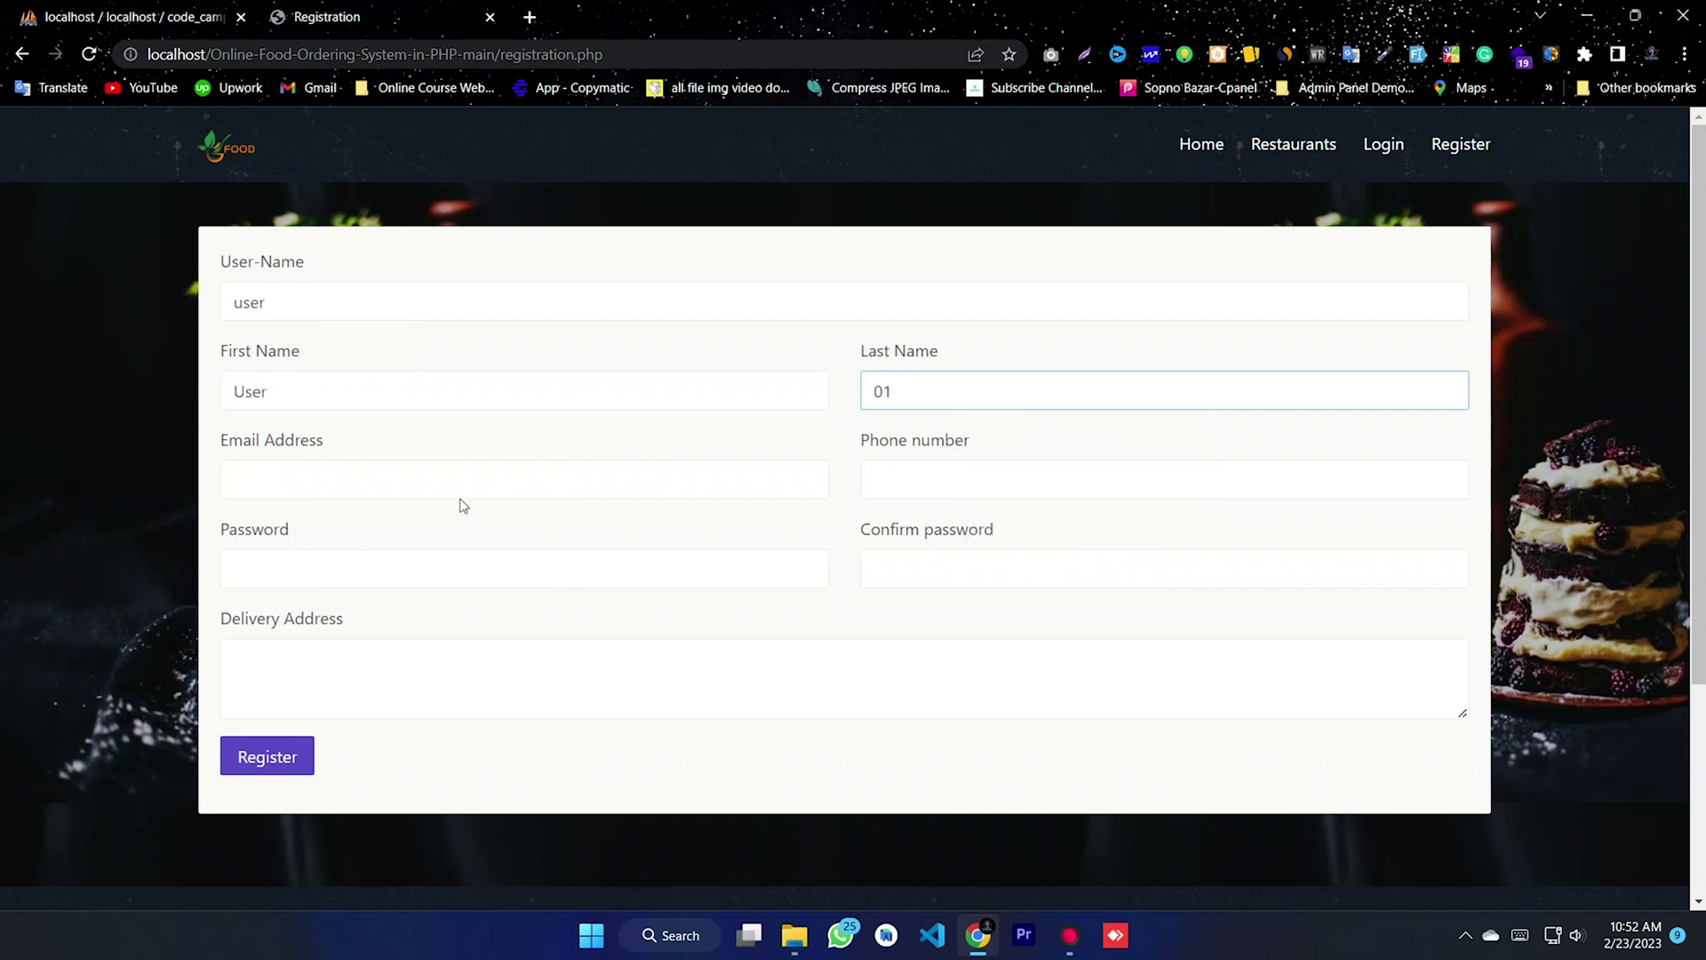
# - Fill in the email address and paste it as the password and its confirmation
pyautogui.click(450, 483)
pyautogui.write('user')
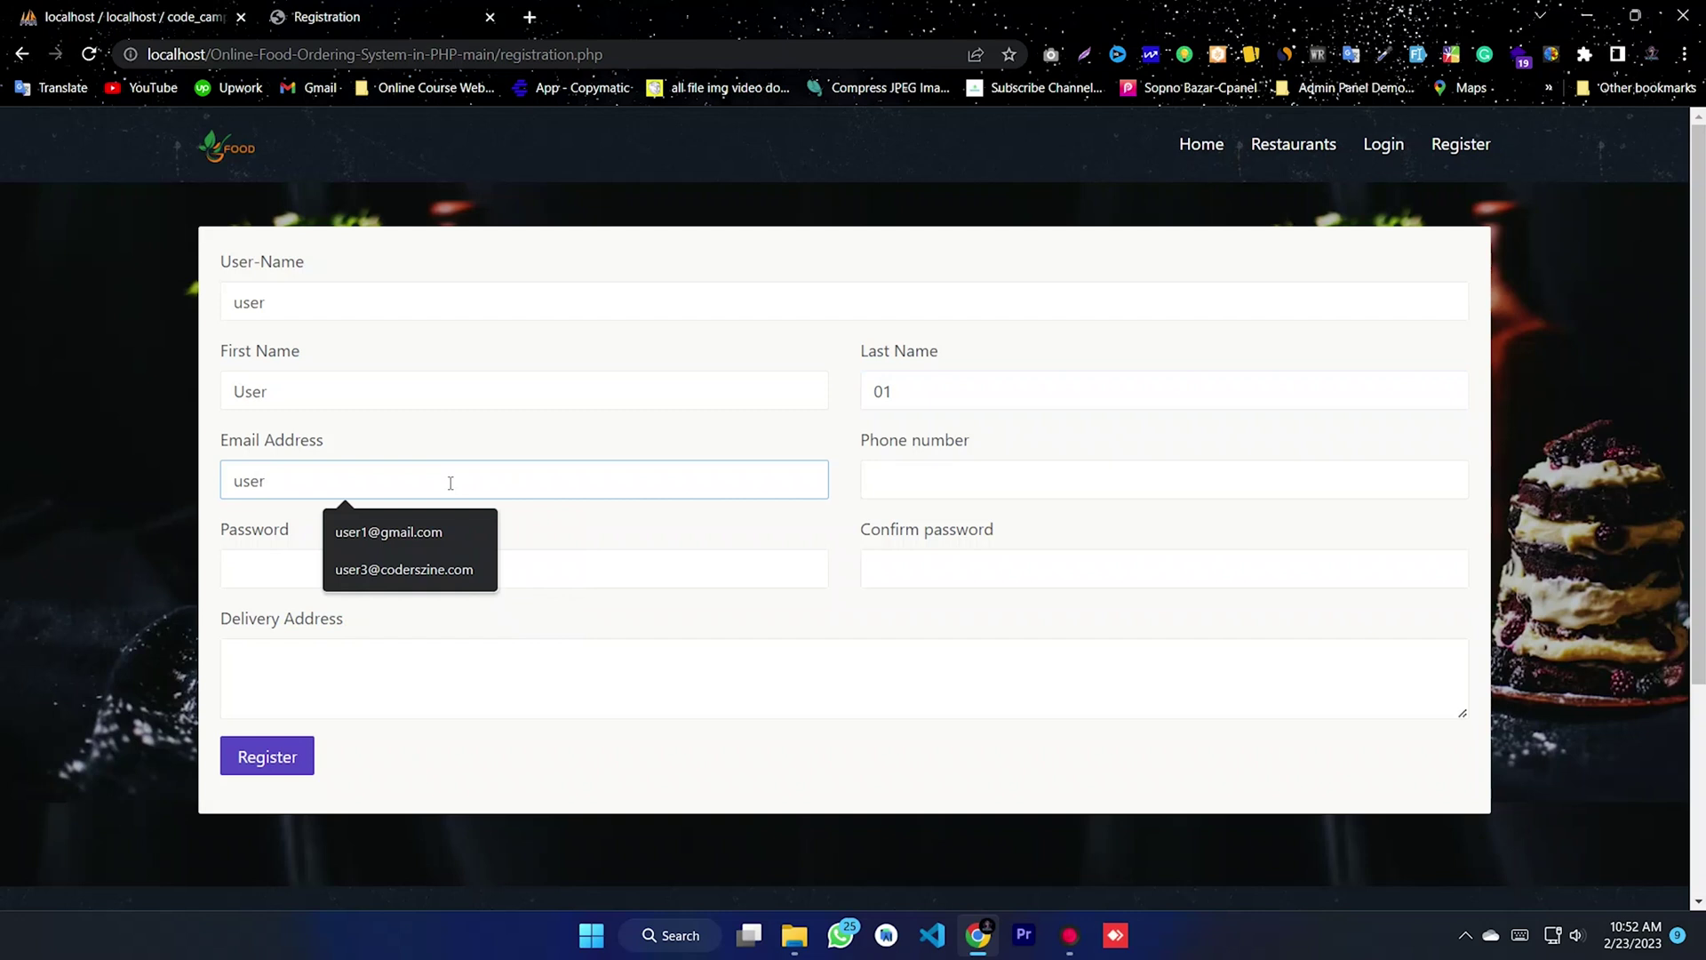
pyautogui.click(411, 531)
pyautogui.moveTo(397, 483); pyautogui.dragTo(225, 480)
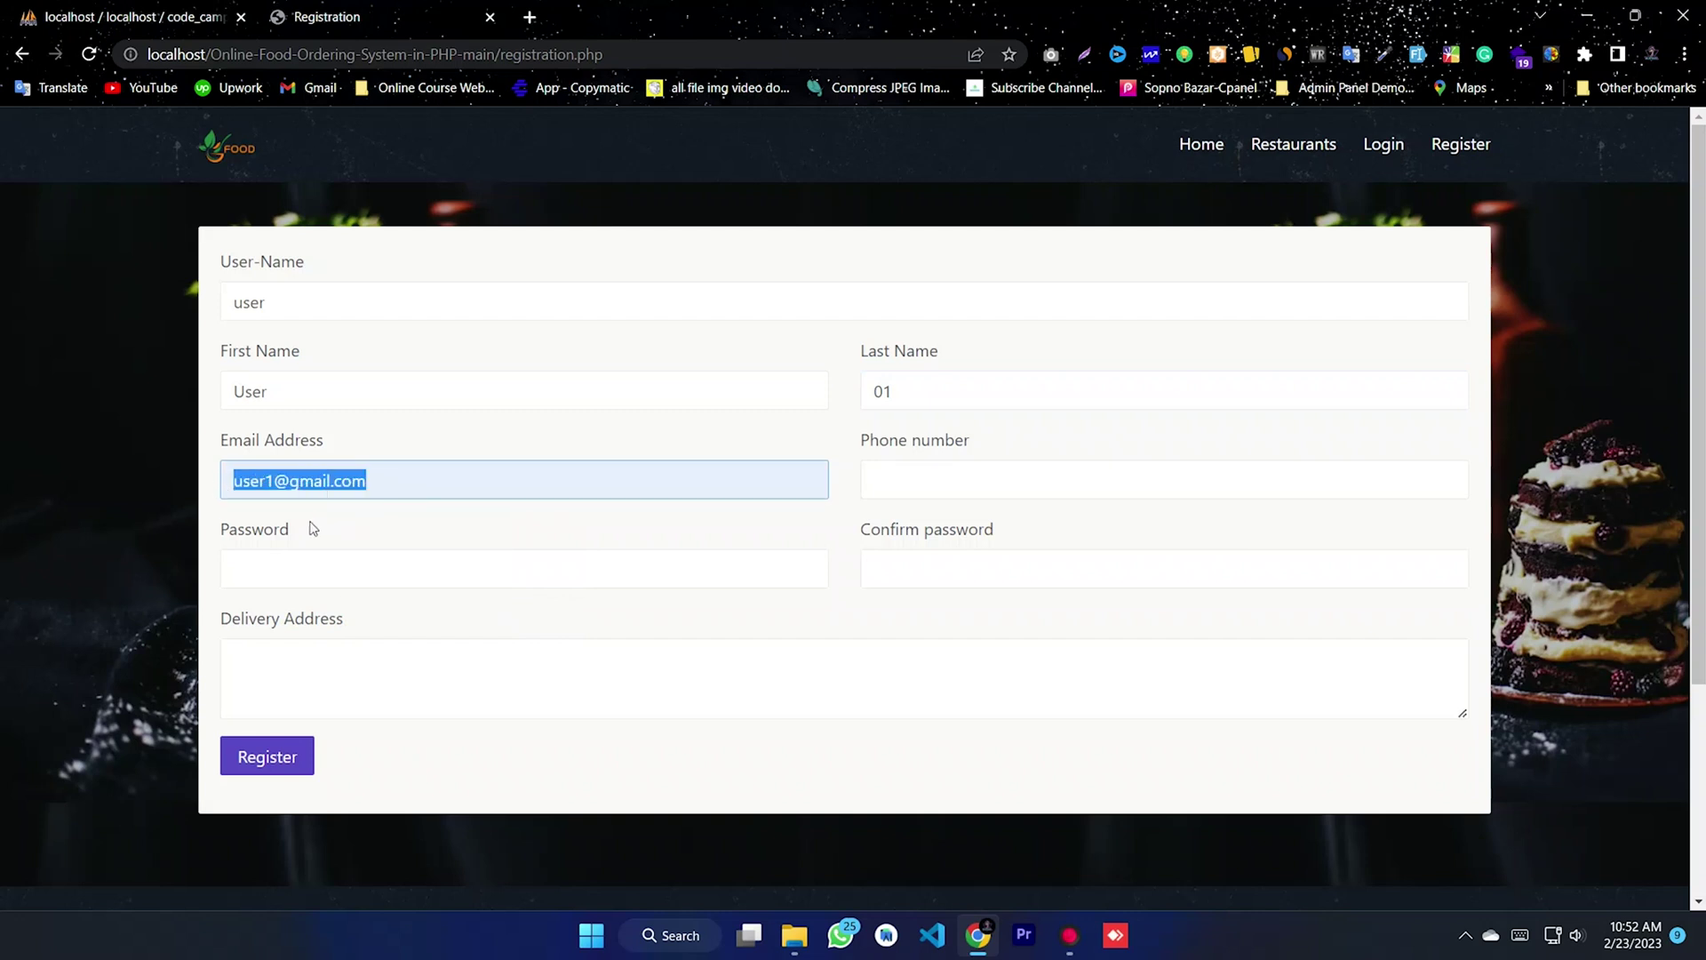
pyautogui.rightClick(299, 488)
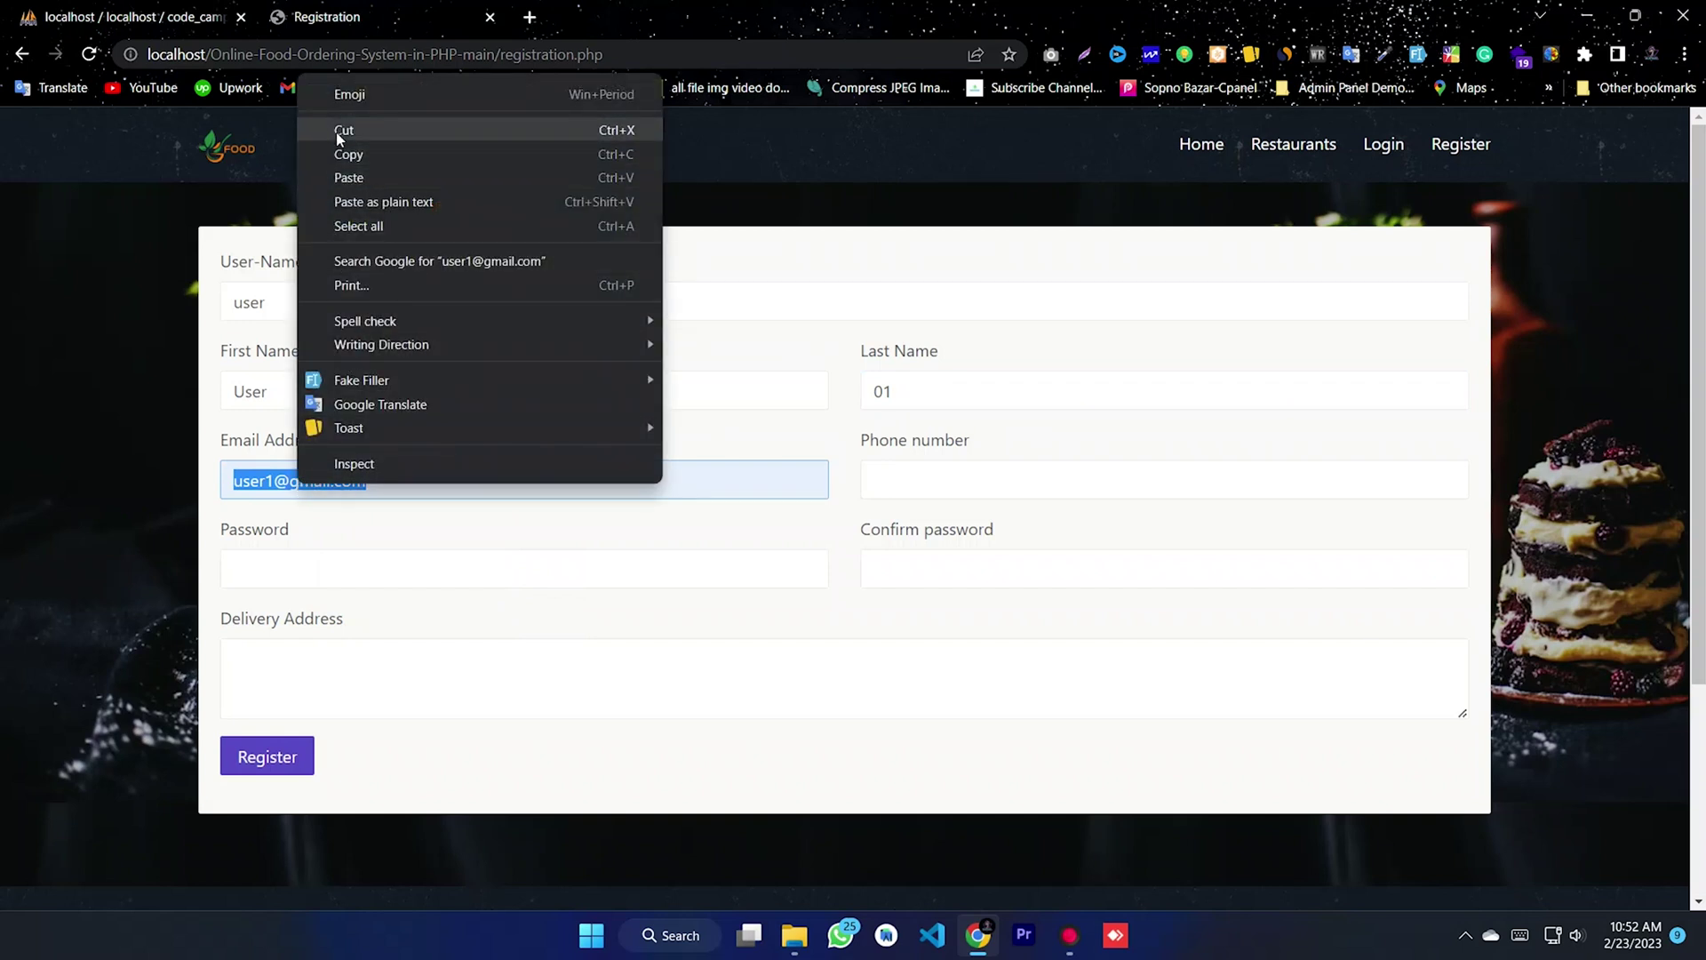
pyautogui.click(347, 154)
pyautogui.click(303, 574)
pyautogui.rightClick(303, 574)
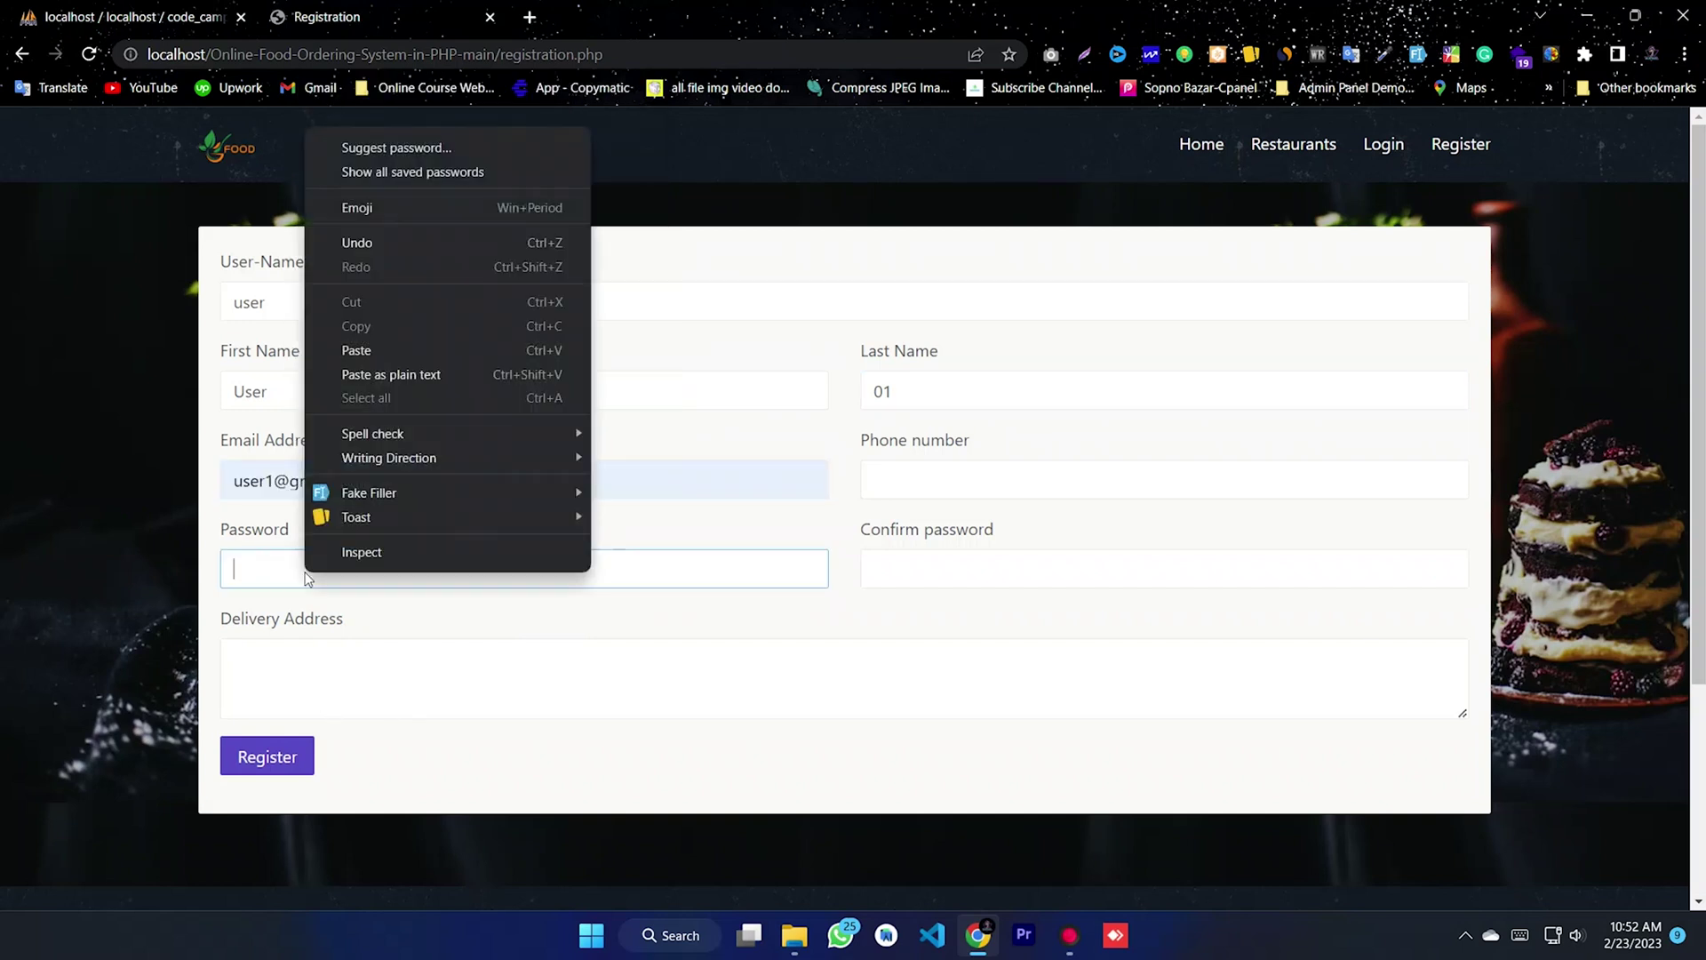
pyautogui.click(382, 351)
pyautogui.click(972, 569)
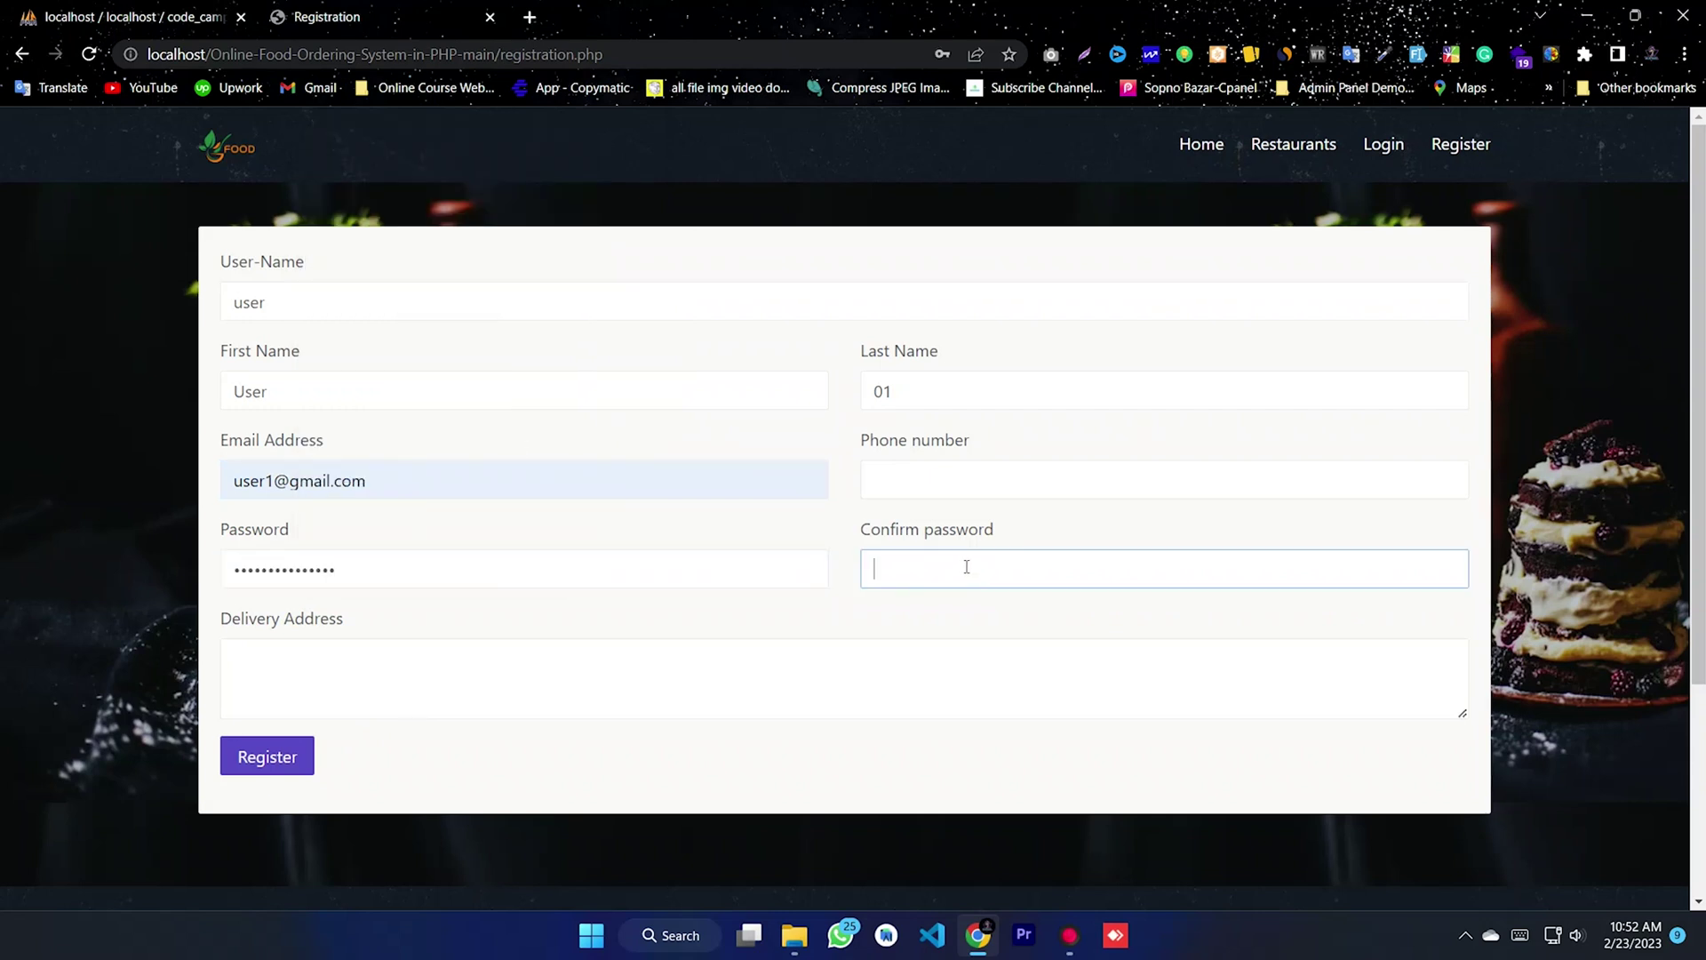
pyautogui.rightClick(966, 567)
pyautogui.click(1014, 345)
# - Enter the phone number, replace the delivery address, and submit the registration
pyautogui.click(919, 487)
pyautogui.write('01')
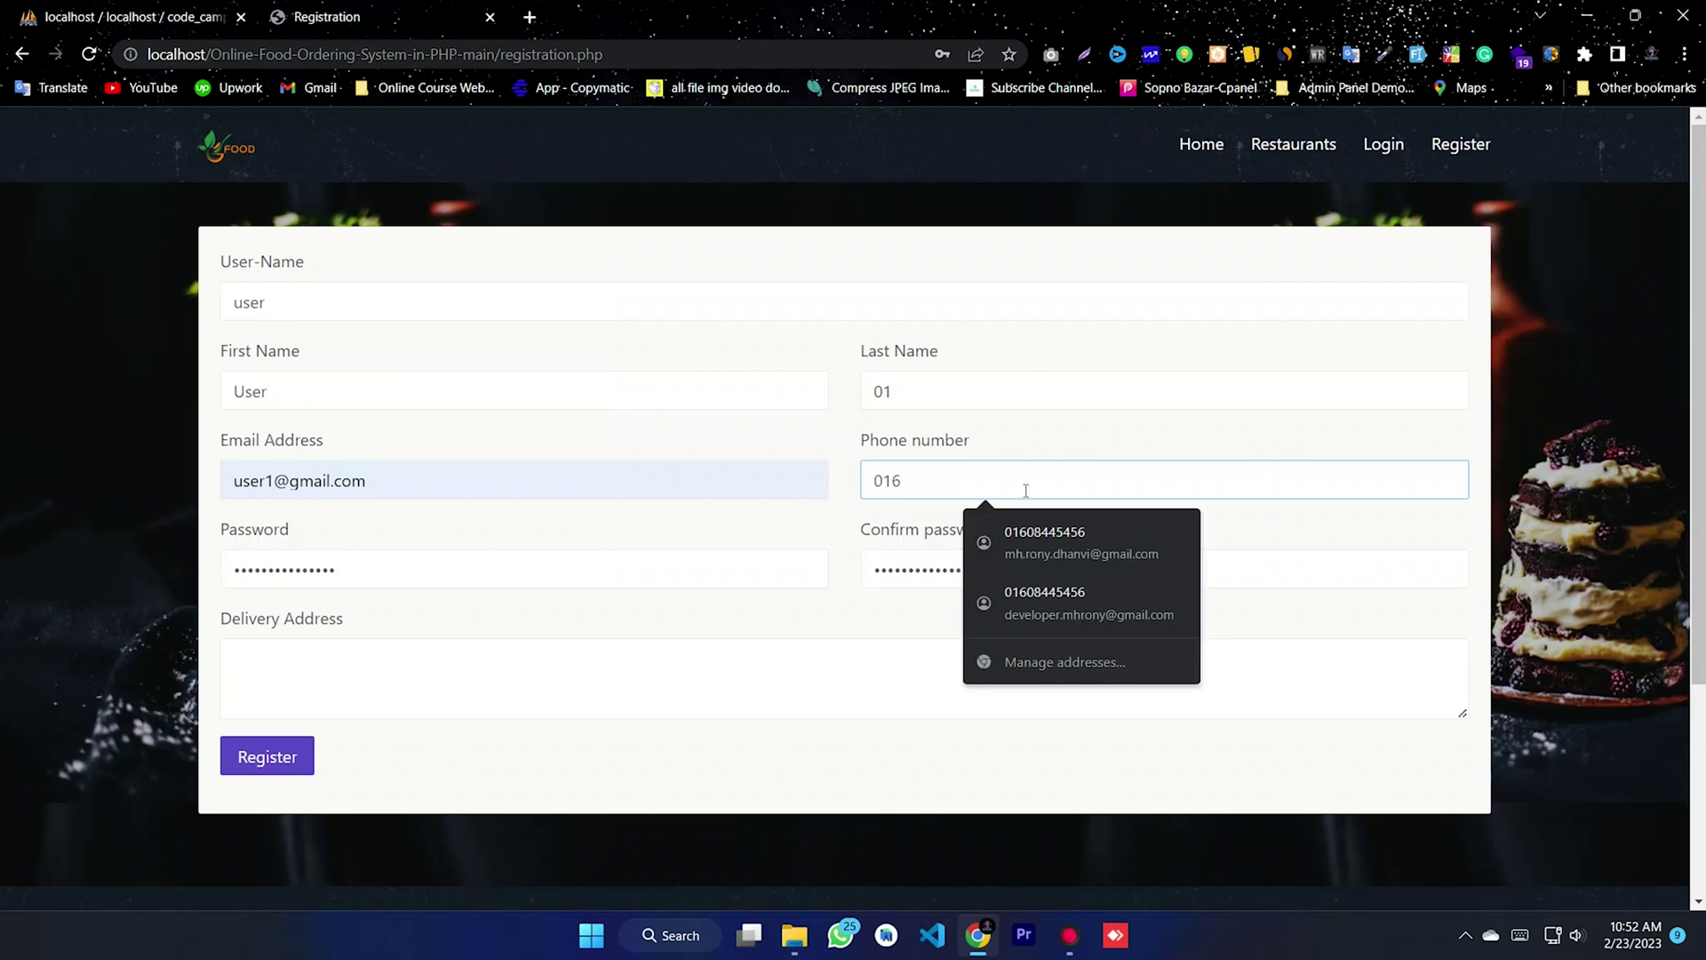
pyautogui.write('6')
pyautogui.click(1058, 538)
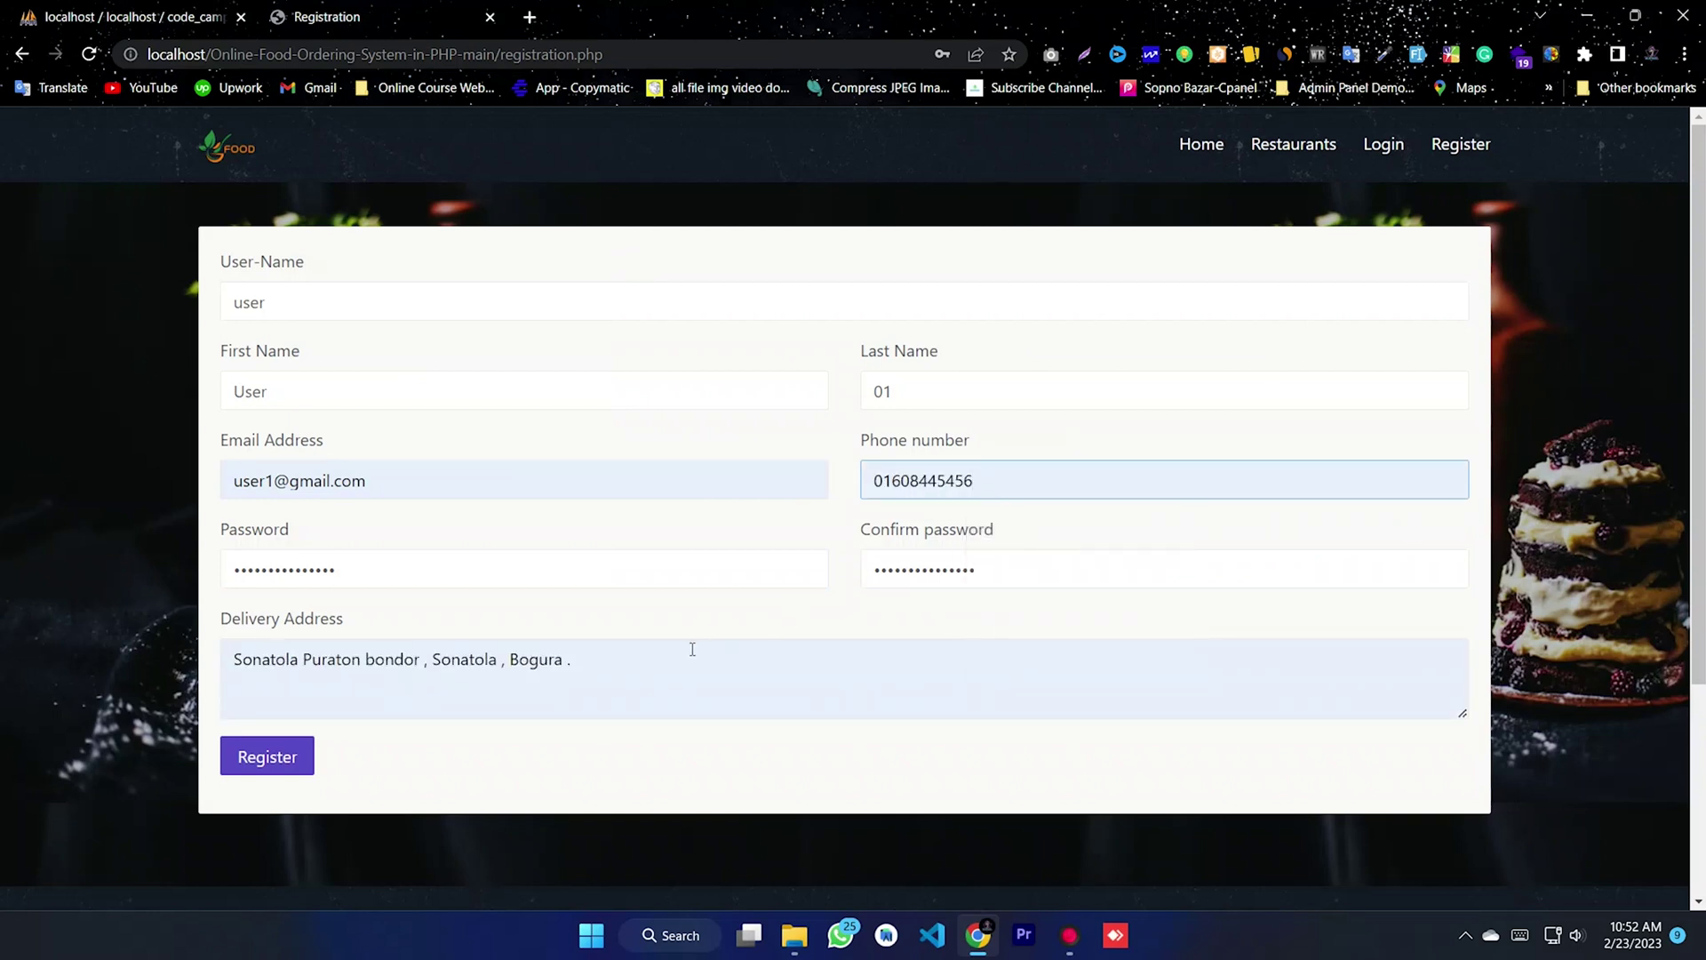
pyautogui.moveTo(692, 649); pyautogui.dragTo(167, 664)
pyautogui.press('BackSpace')
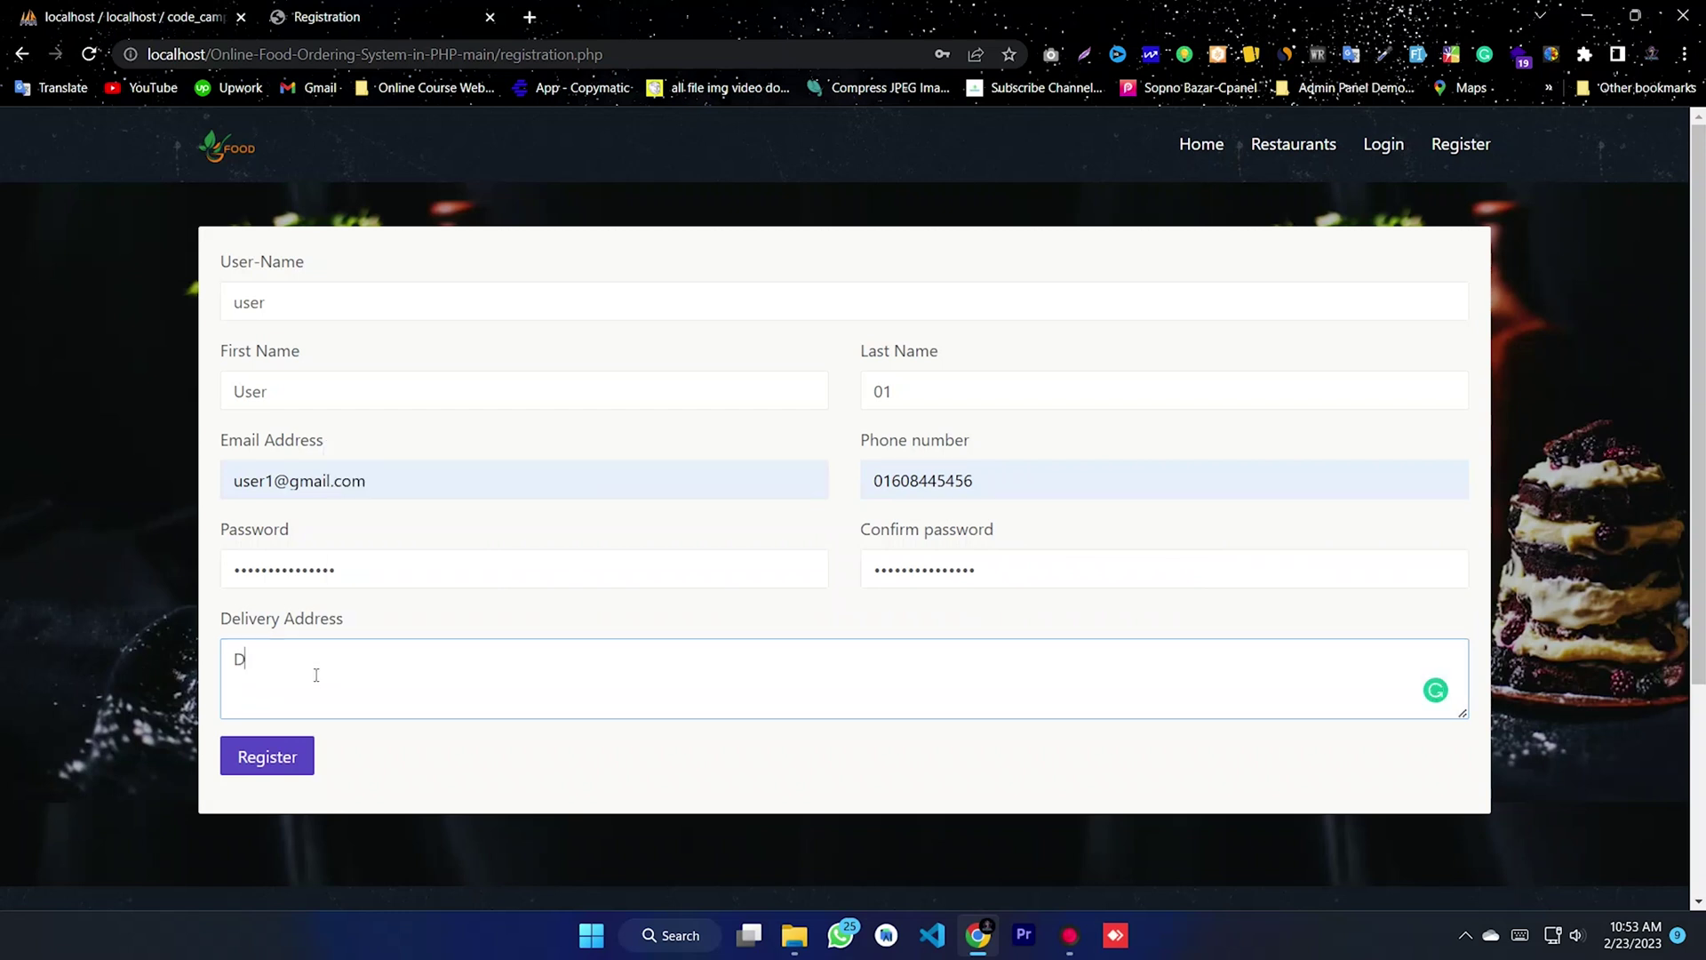
pyautogui.write('Dhaka')
pyautogui.write(', Bangladesh')
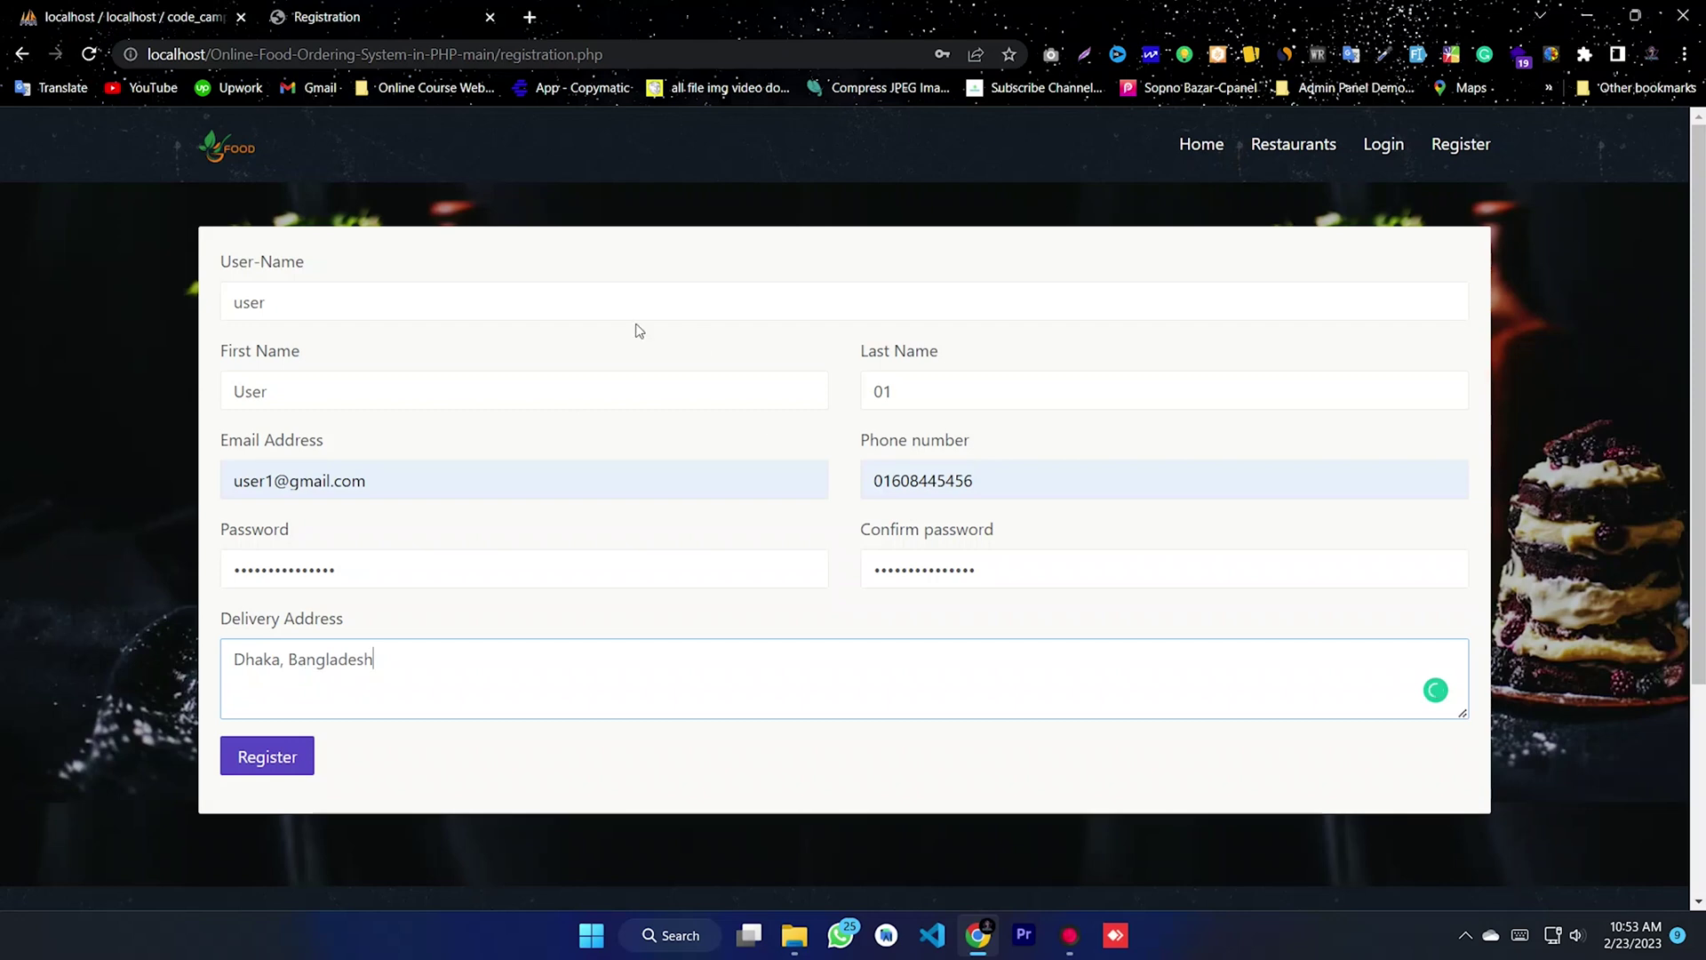
pyautogui.click(266, 757)
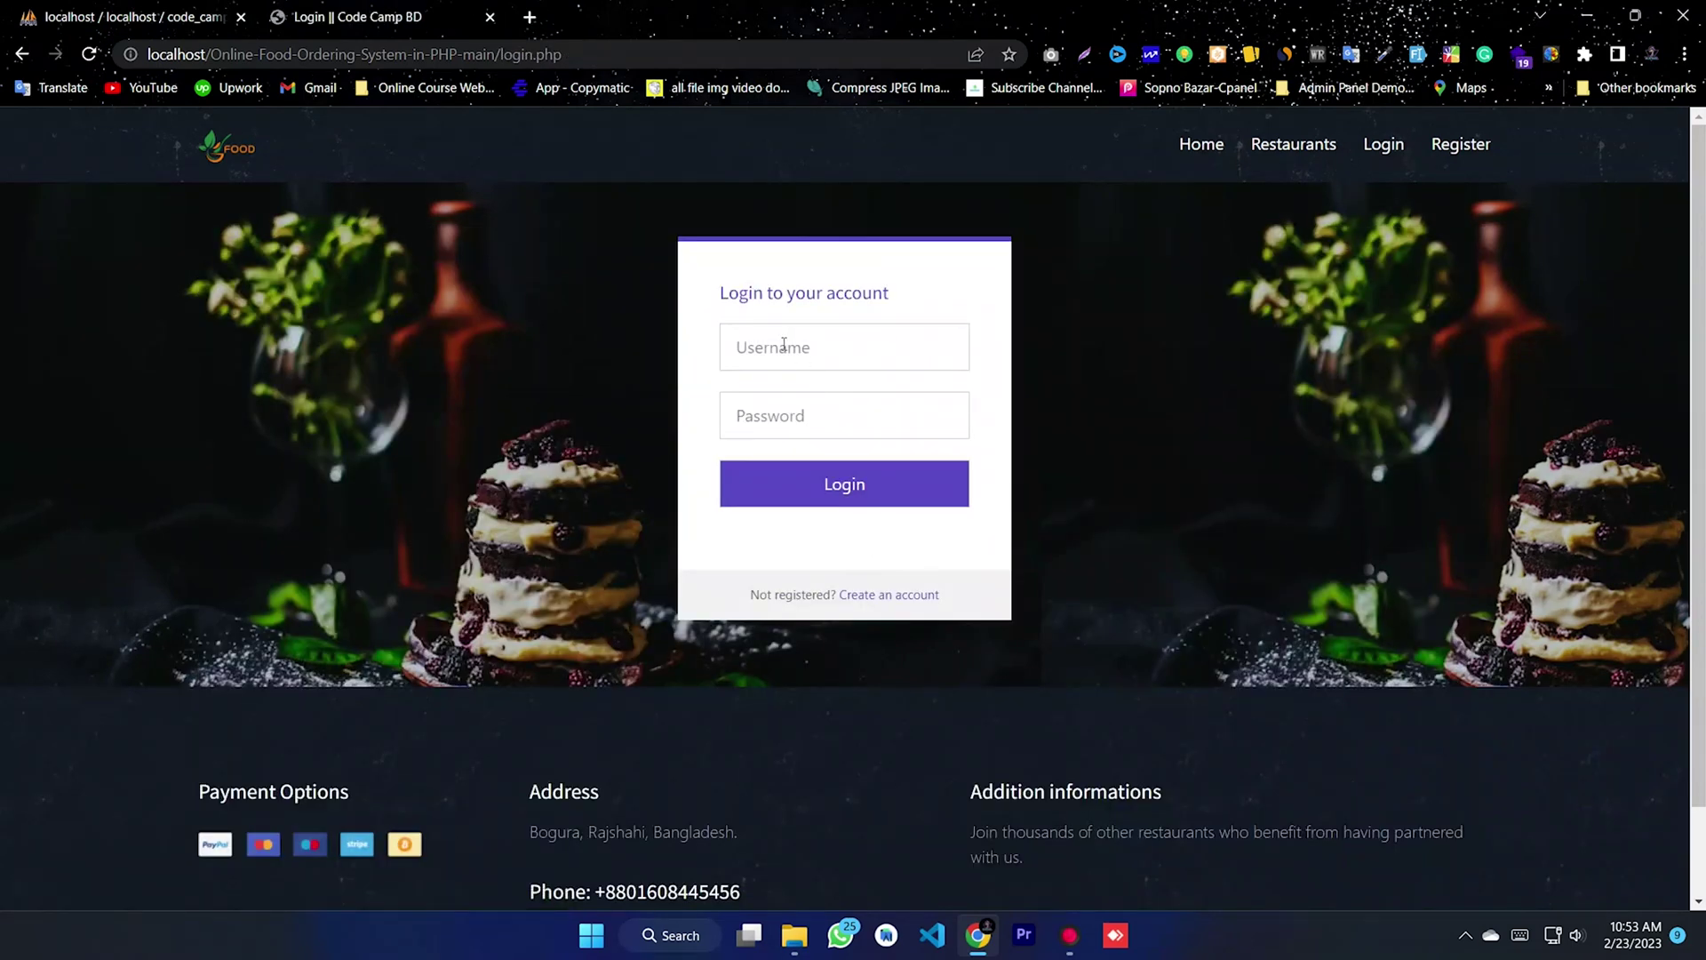
# - Log in to the storefront with the new account's username and pasted password
pyautogui.click(784, 345)
pyautogui.write('user')
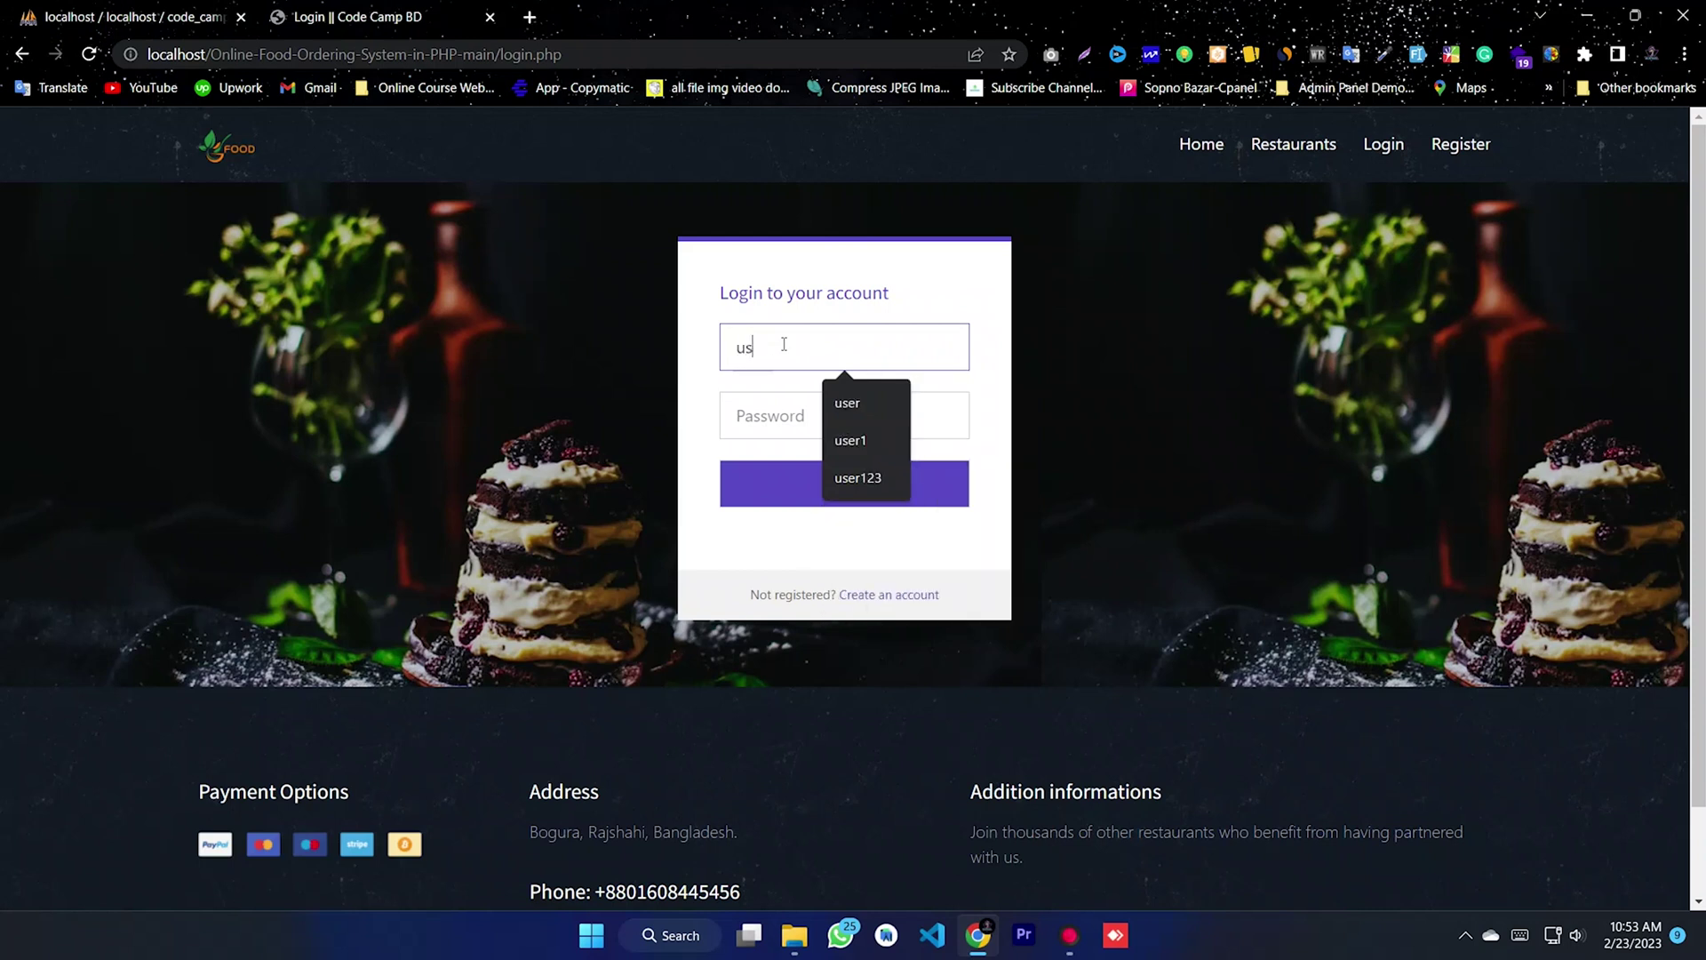
pyautogui.rightClick(798, 416)
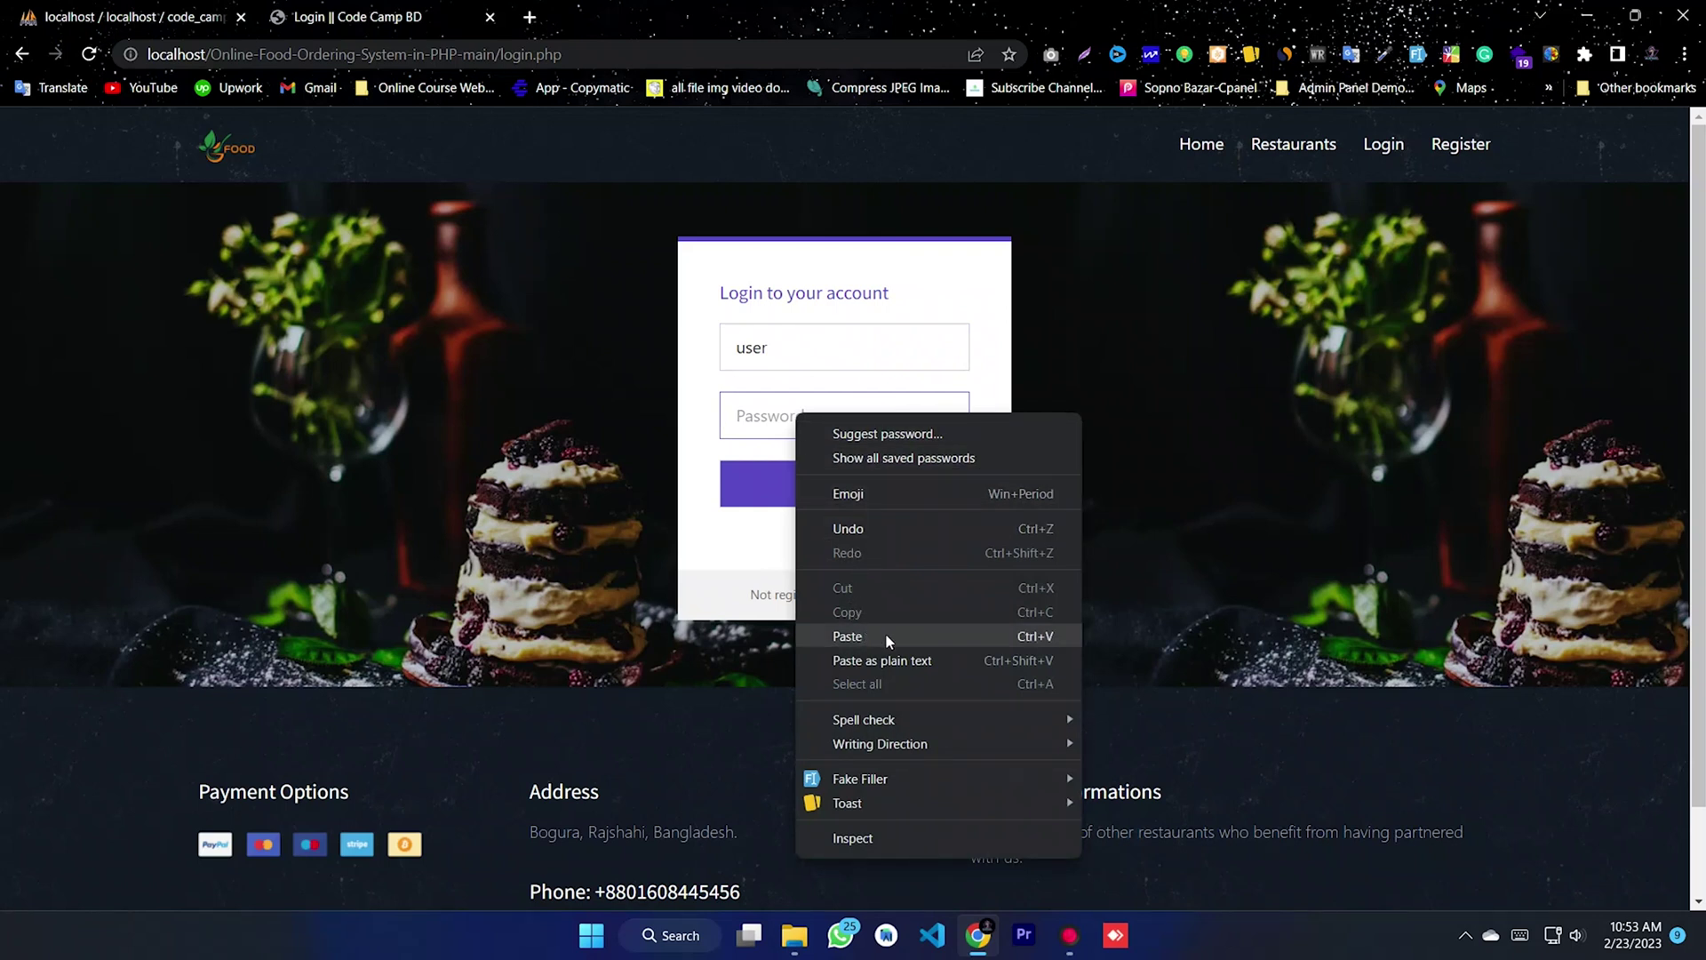
pyautogui.click(847, 636)
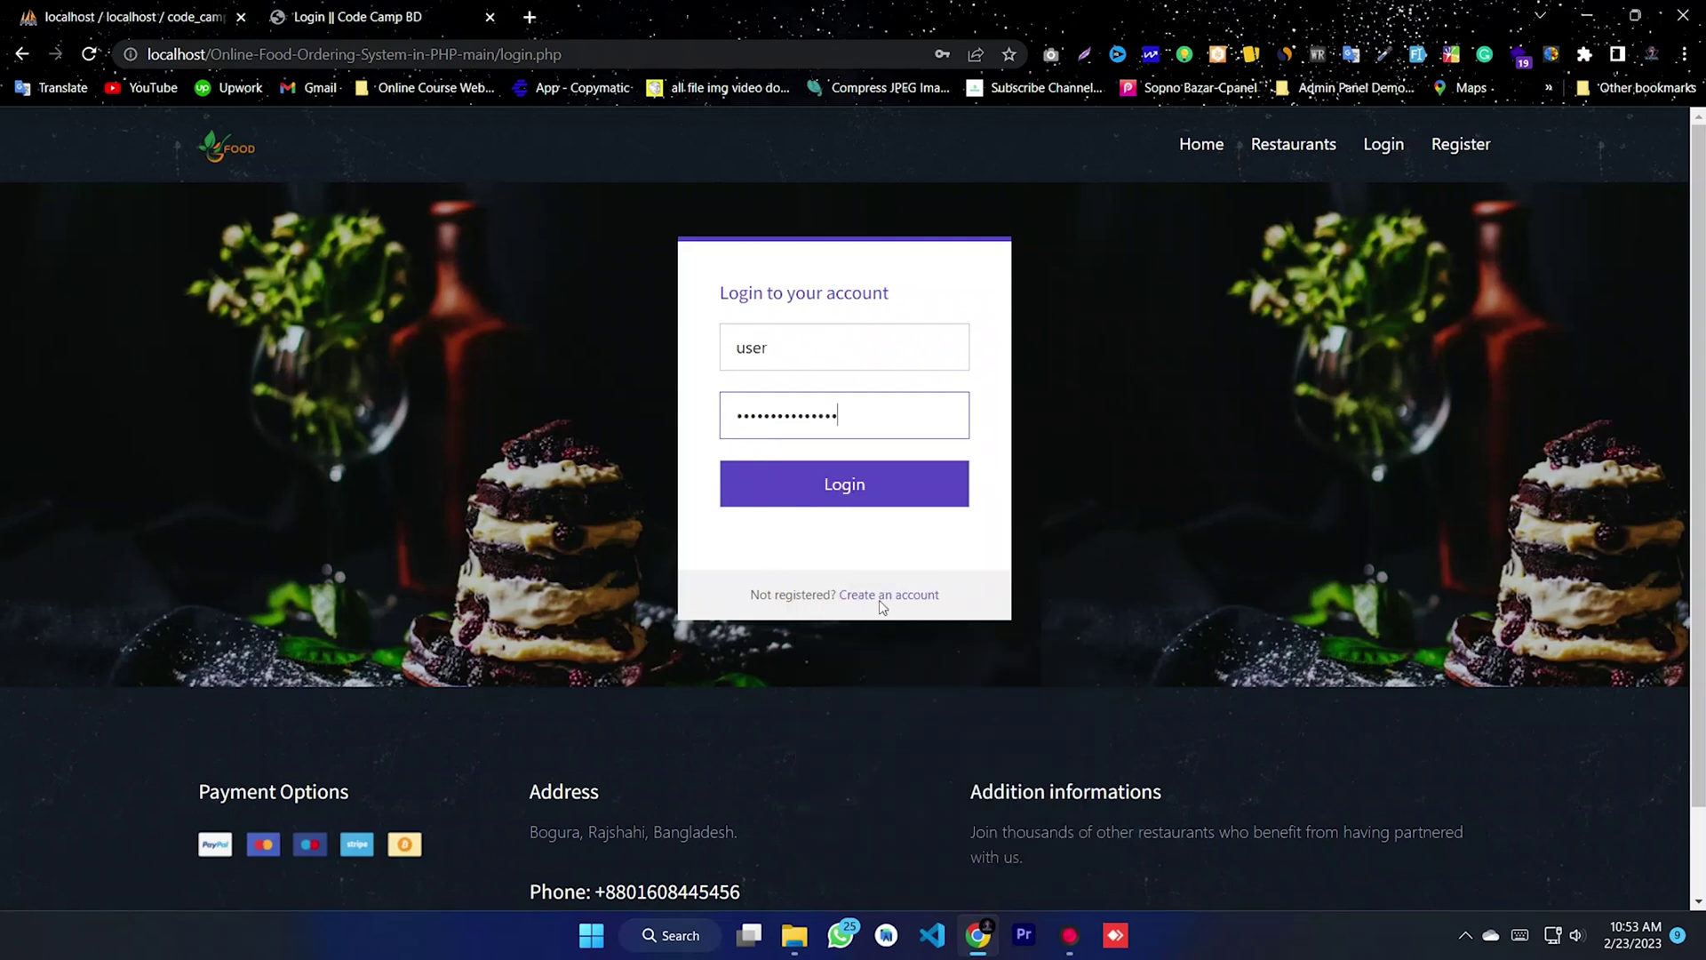
pyautogui.click(823, 491)
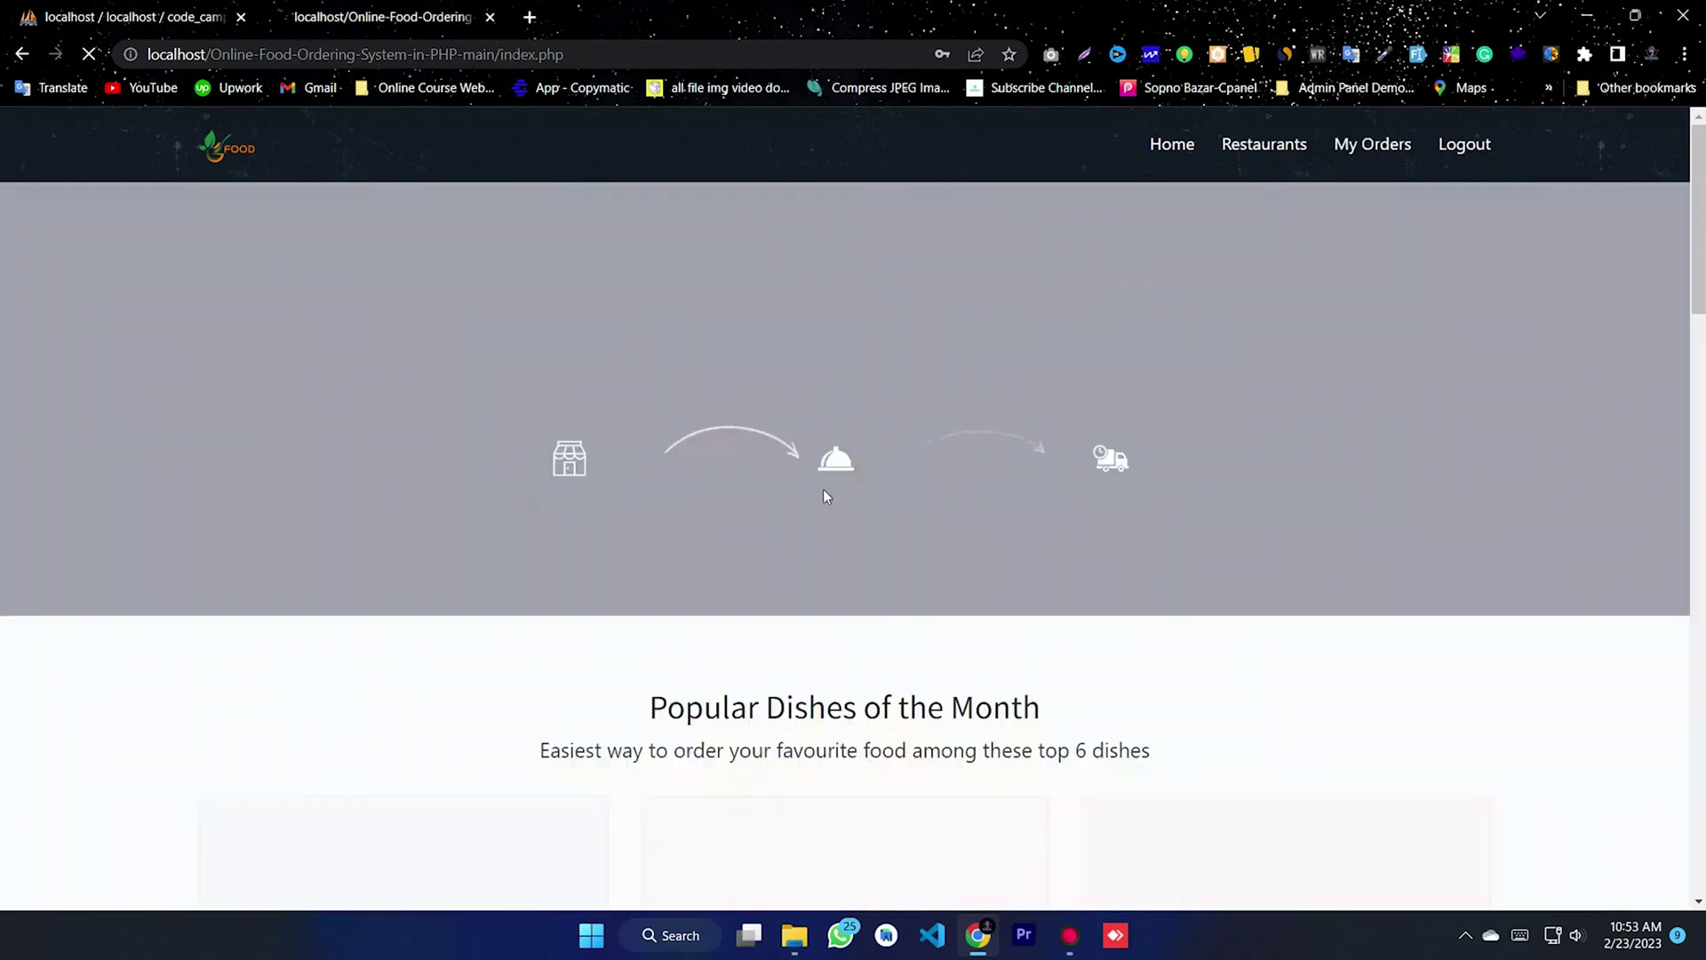
# - Open My Orders and confirm no orders have been placed yet
pyautogui.scroll(-10, 1329, 503)
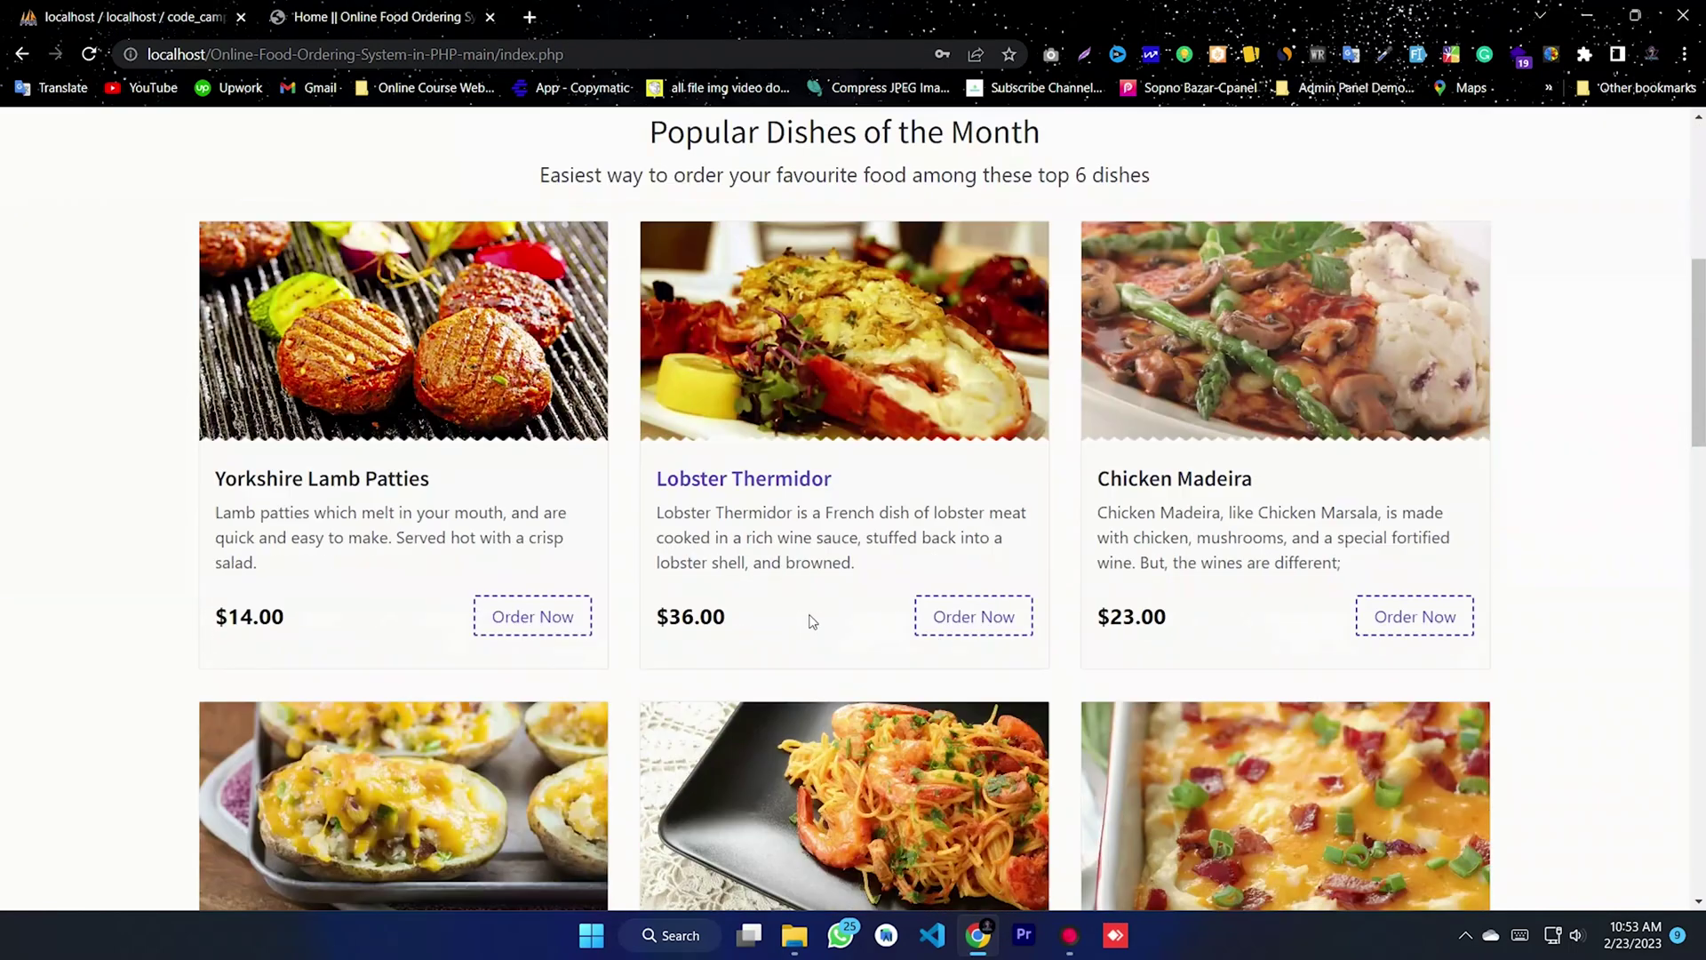
pyautogui.scroll(3, 1337, 405)
pyautogui.scroll(10, 1335, 397)
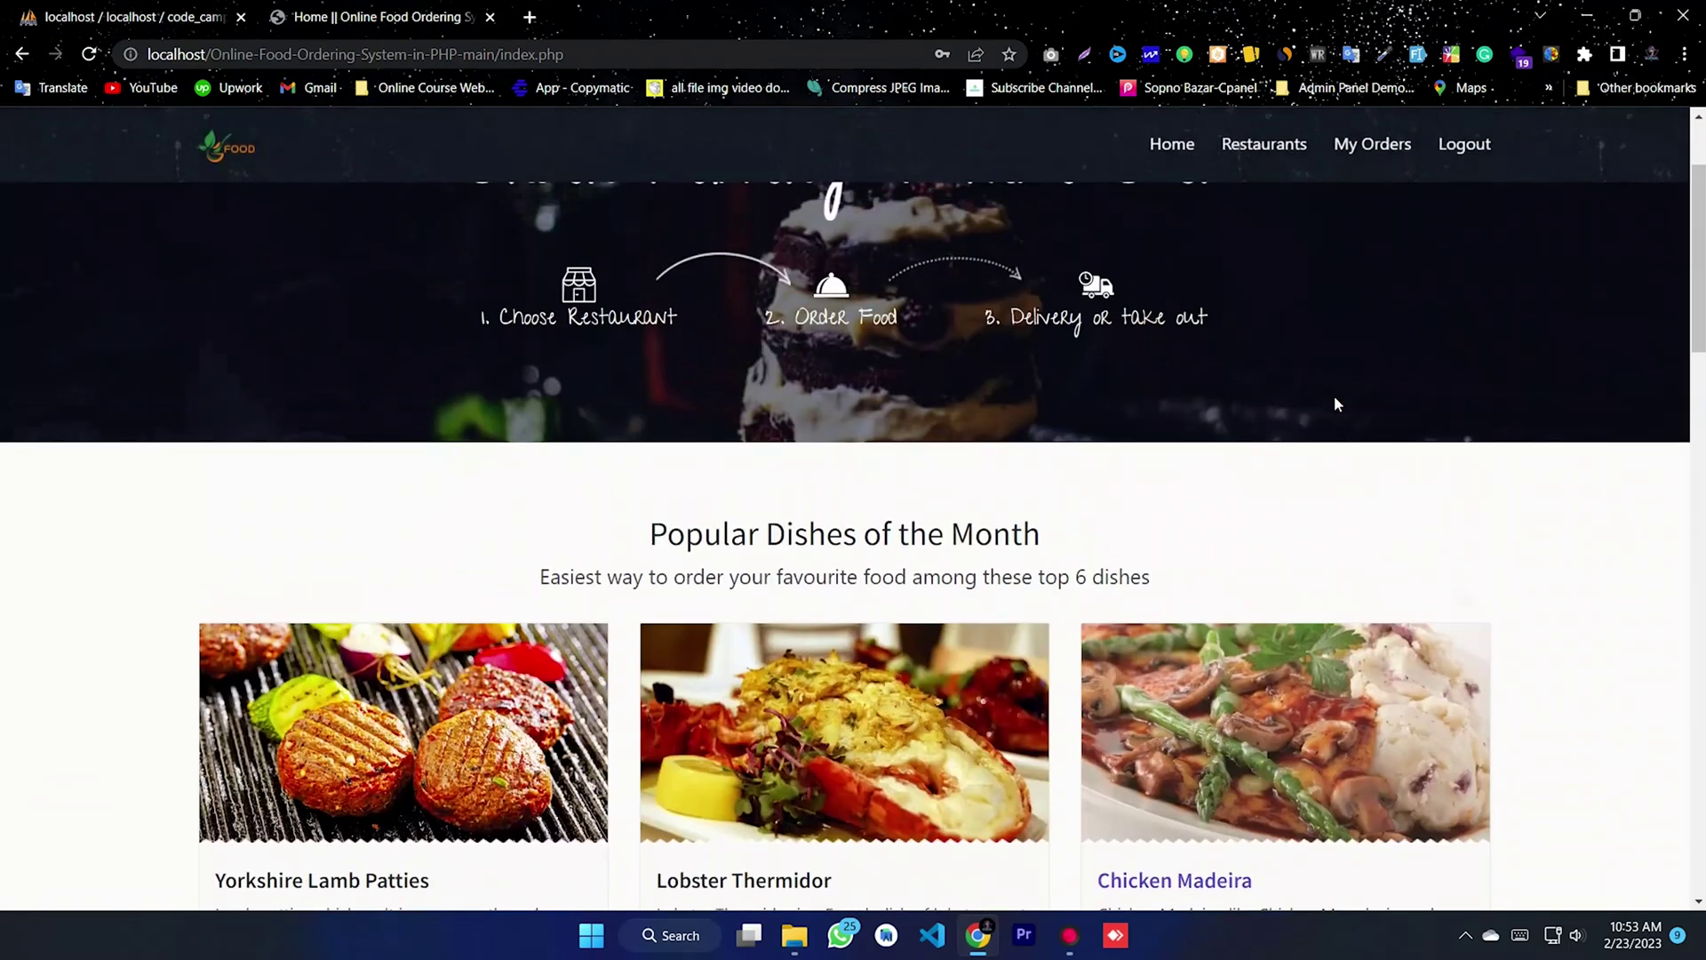
pyautogui.click(1364, 156)
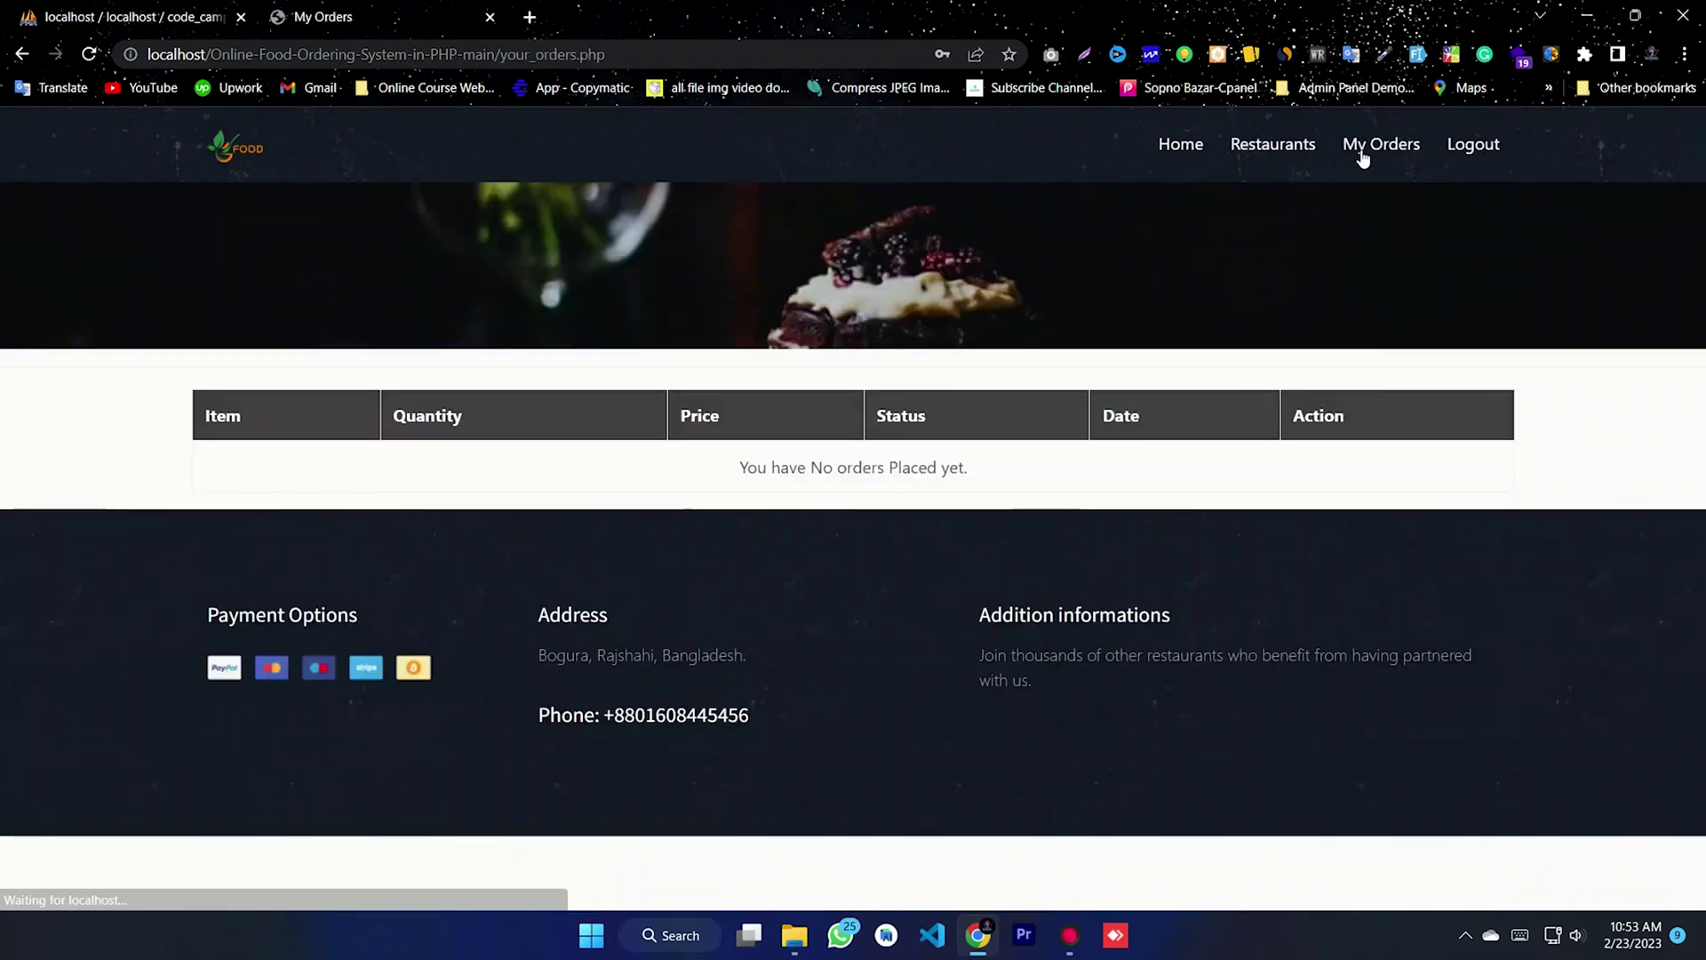
# - Open Highlands Bar & Grill's menu and check out the $94 cart
pyautogui.click(1260, 151)
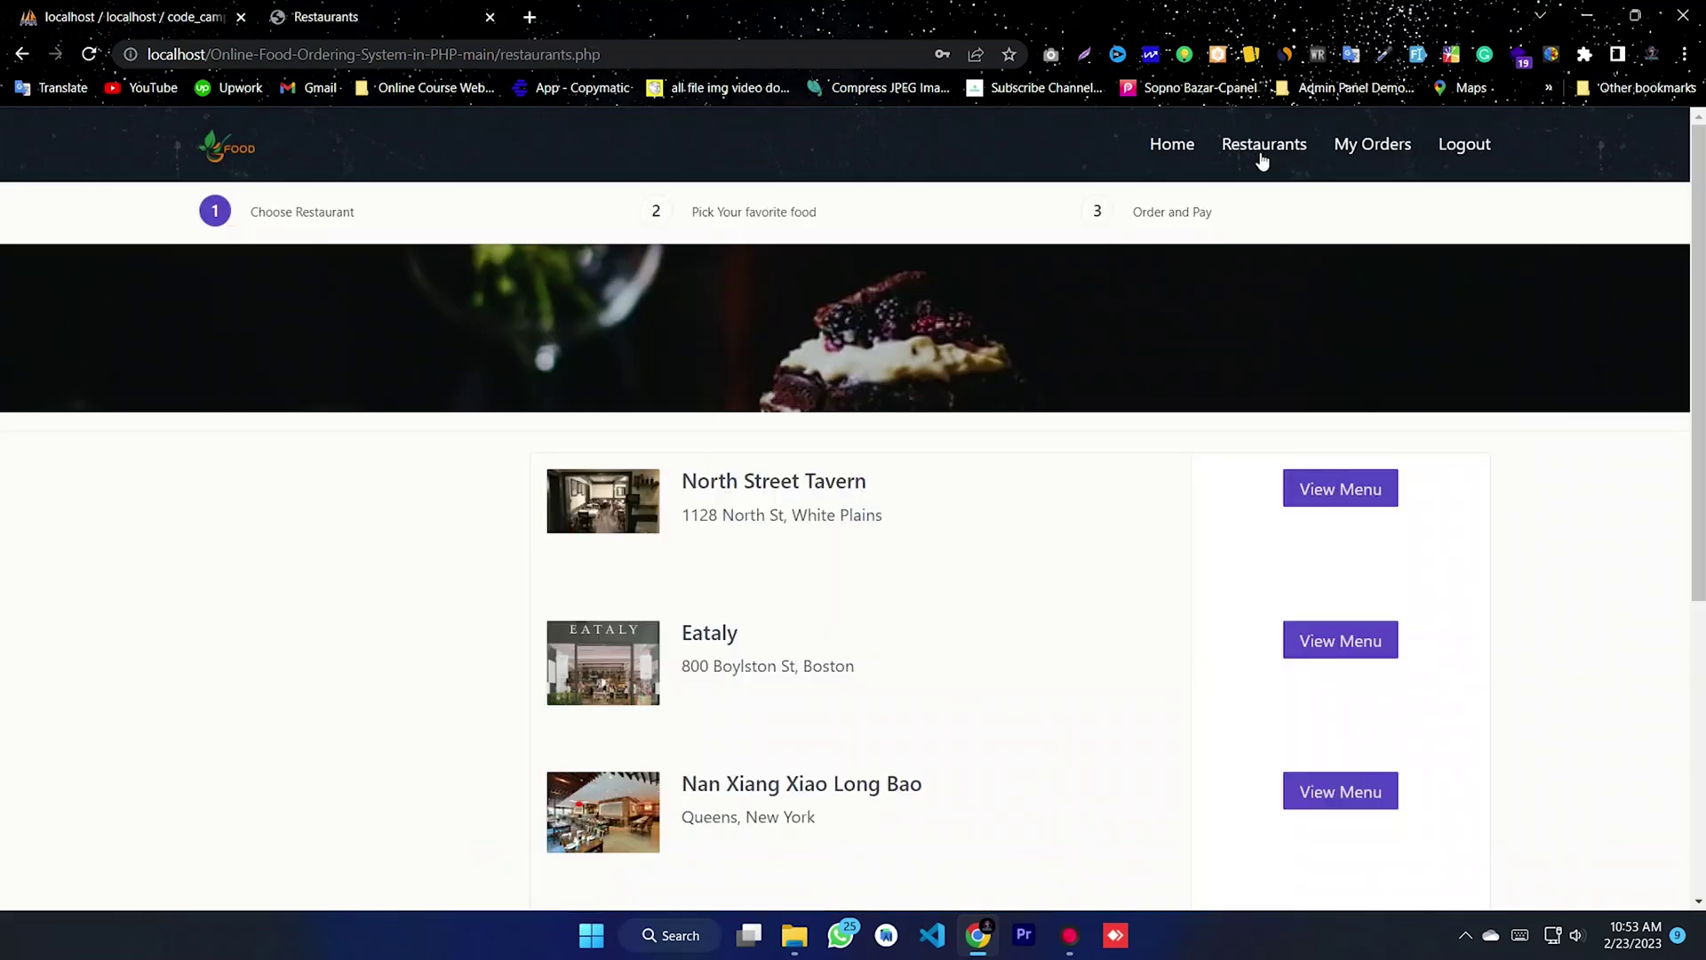
pyautogui.scroll(-5, 1295, 693)
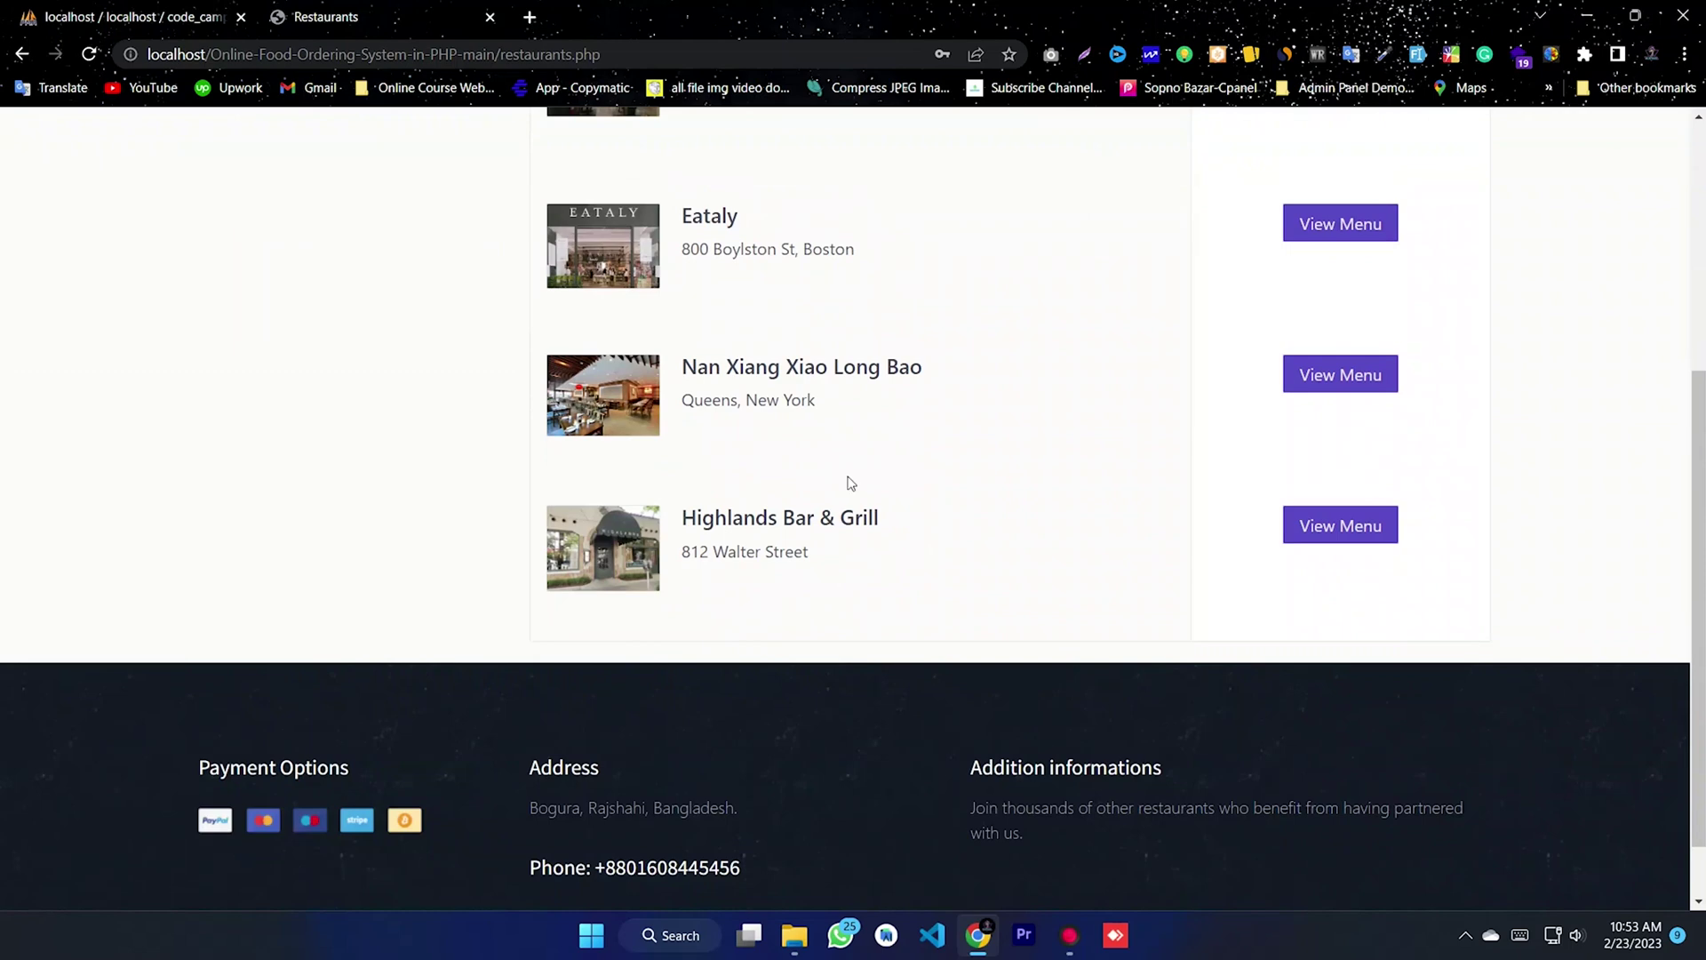
pyautogui.scroll(1, 1398, 552)
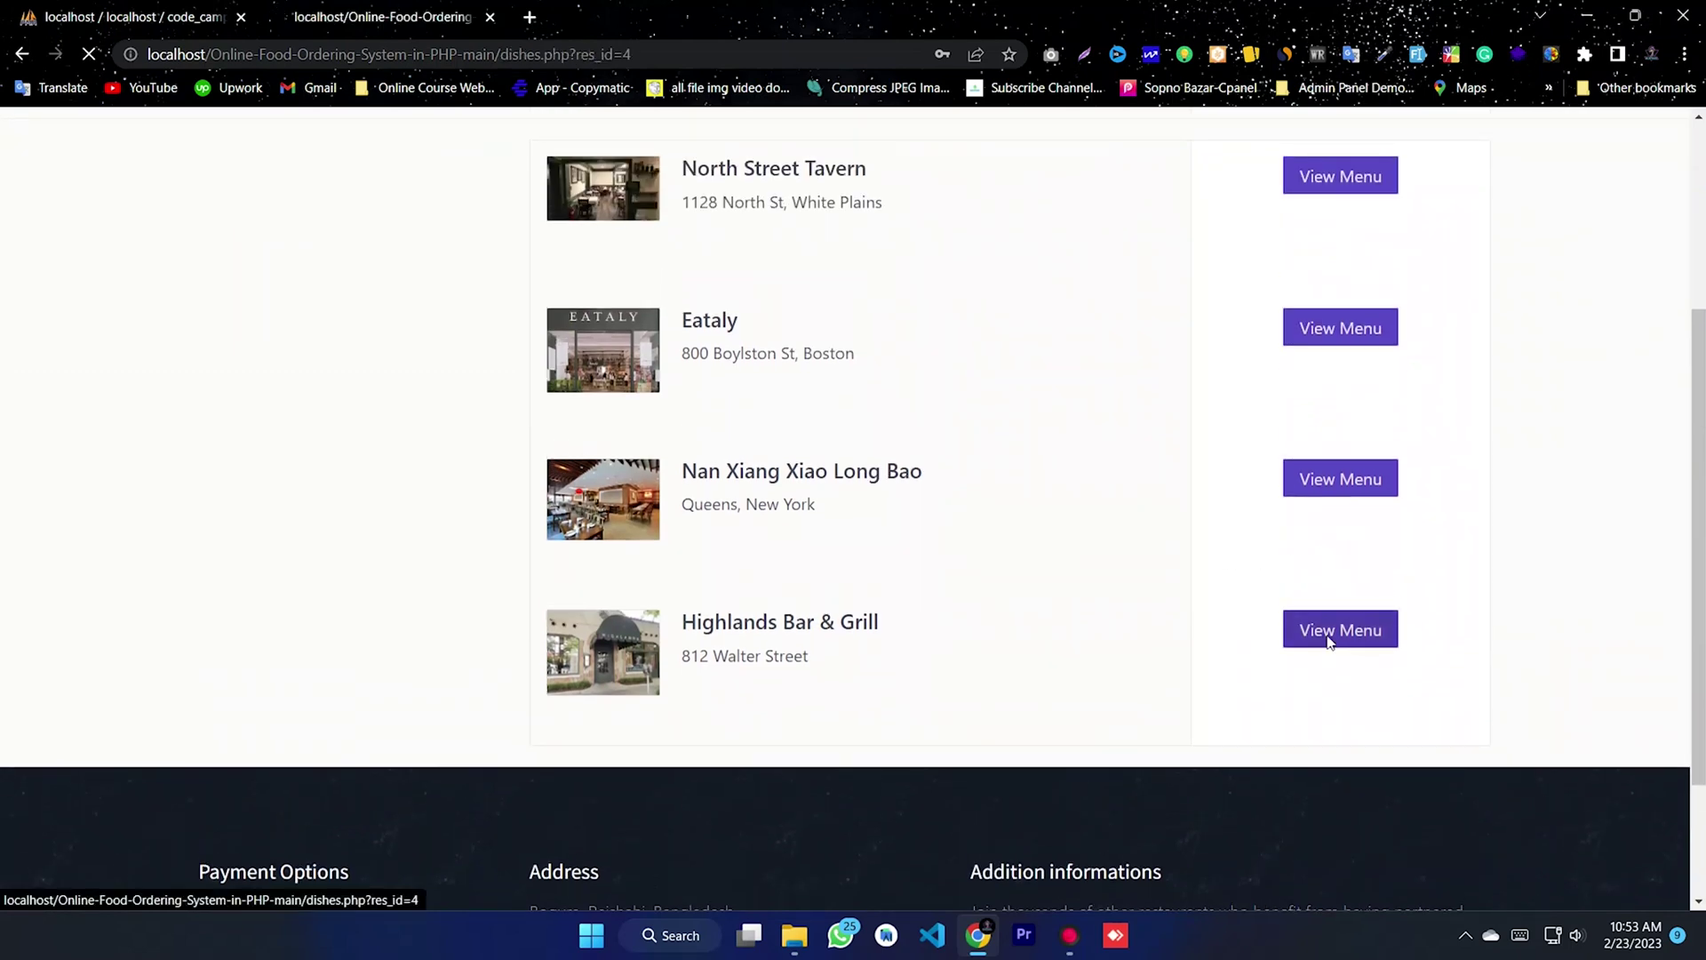
pyautogui.click(1325, 638)
pyautogui.scroll(-4, 923, 604)
pyautogui.scroll(-1, 925, 606)
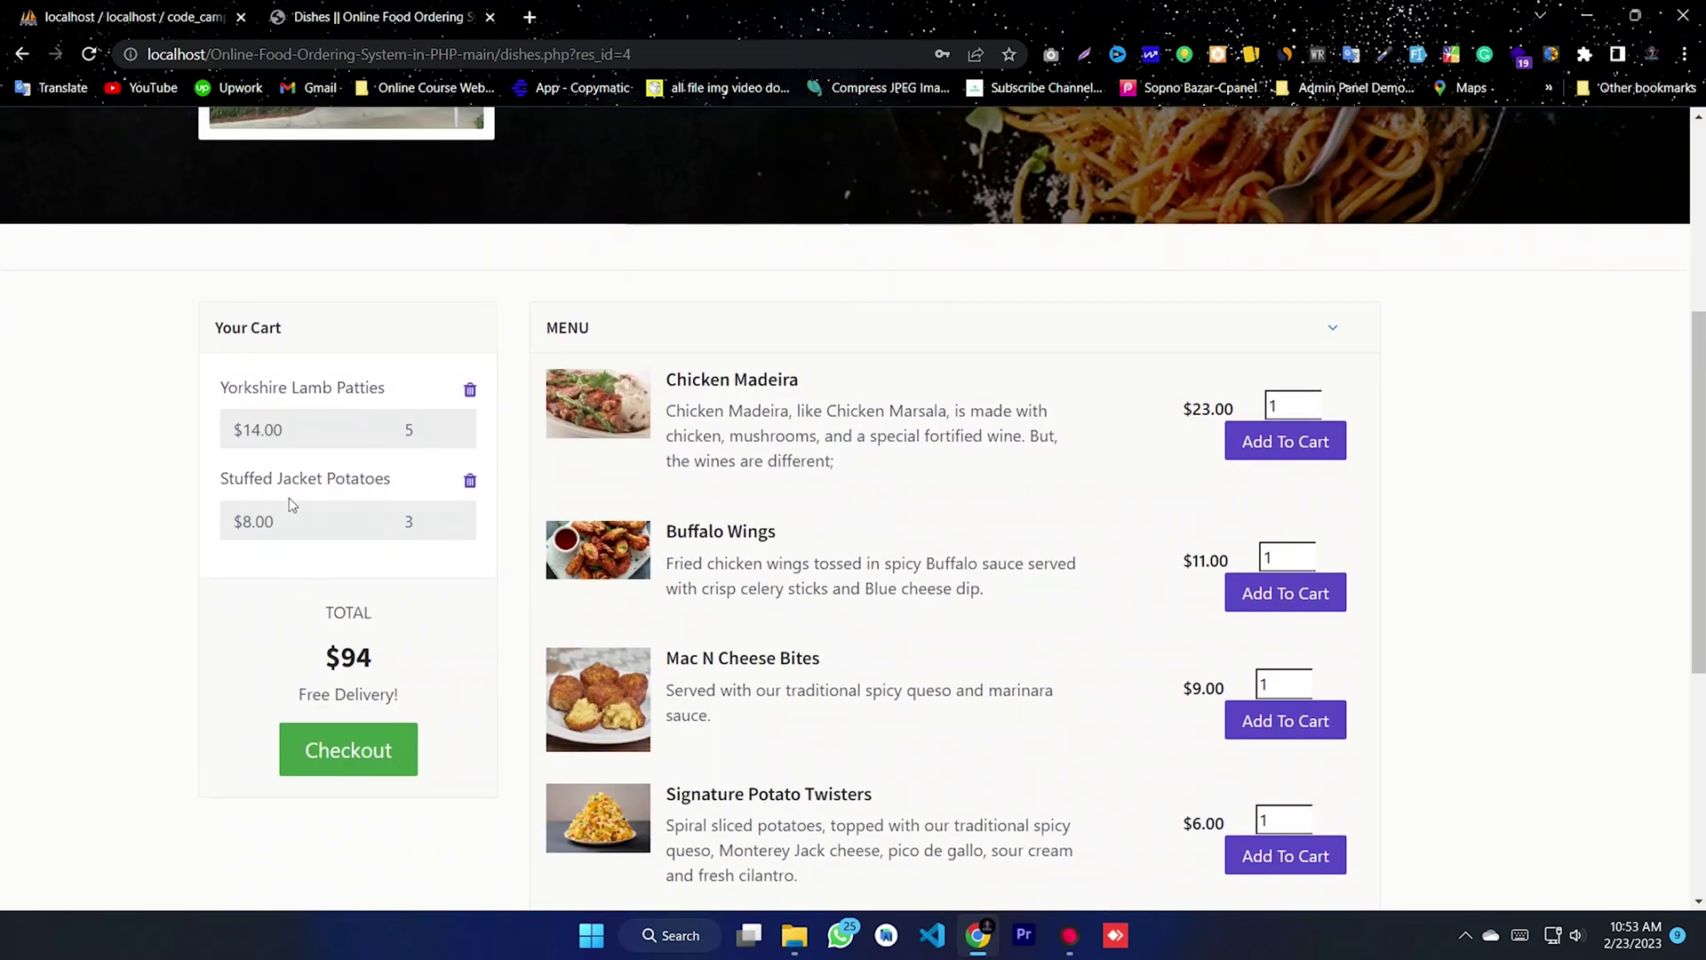
pyautogui.click(348, 762)
# - Choose Cash on Delivery, place the order and confirm both dialogs
pyautogui.scroll(-2, 402, 491)
pyautogui.scroll(2, 304, 389)
pyautogui.moveTo(426, 381); pyautogui.dragTo(99, 342)
pyautogui.click(521, 415)
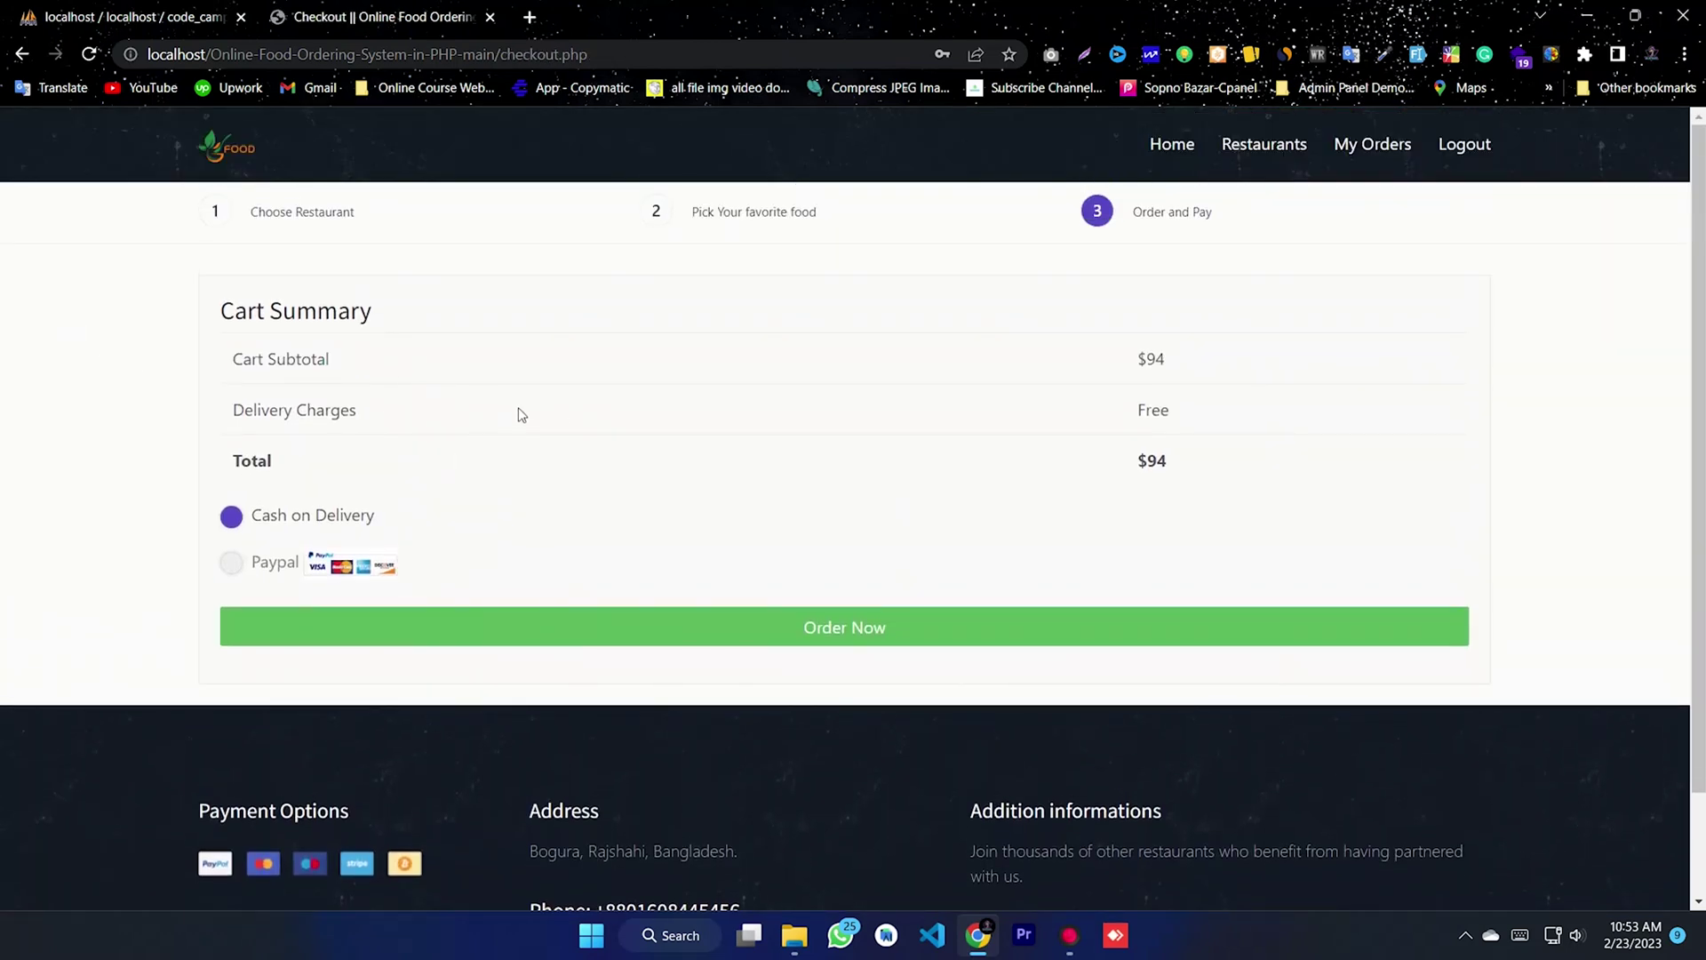
pyautogui.moveTo(740, 243); pyautogui.dragTo(475, 263)
pyautogui.click(546, 425)
pyautogui.click(231, 516)
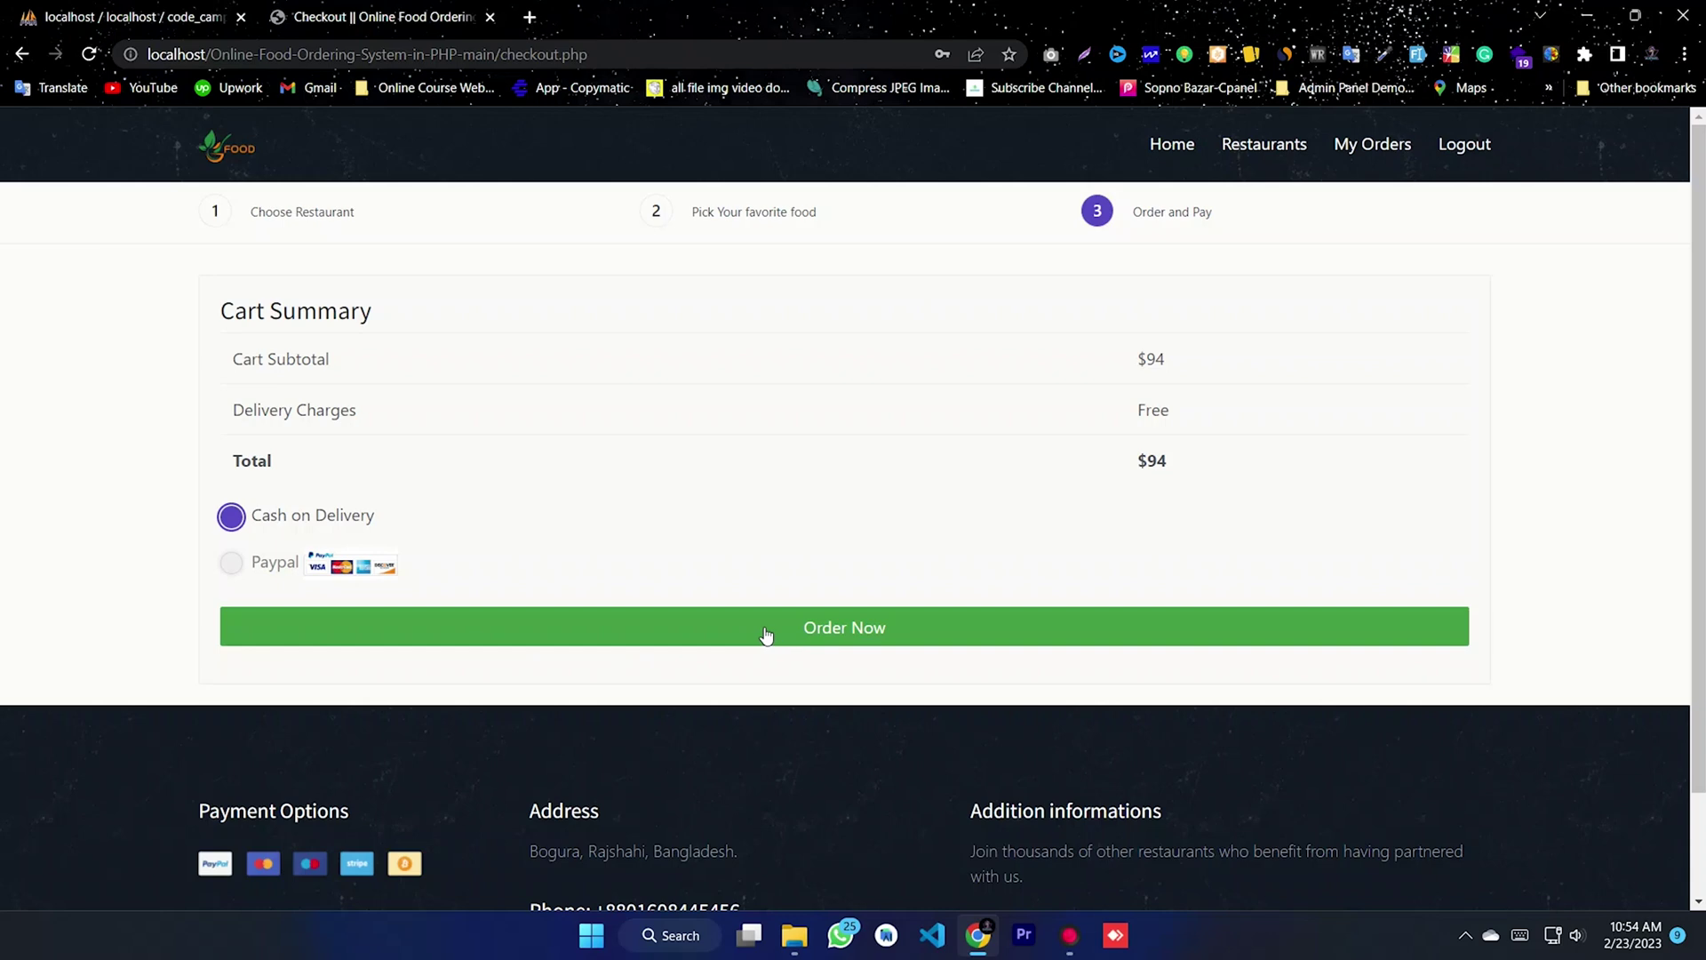
pyautogui.click(762, 634)
pyautogui.click(926, 187)
pyautogui.click(1040, 175)
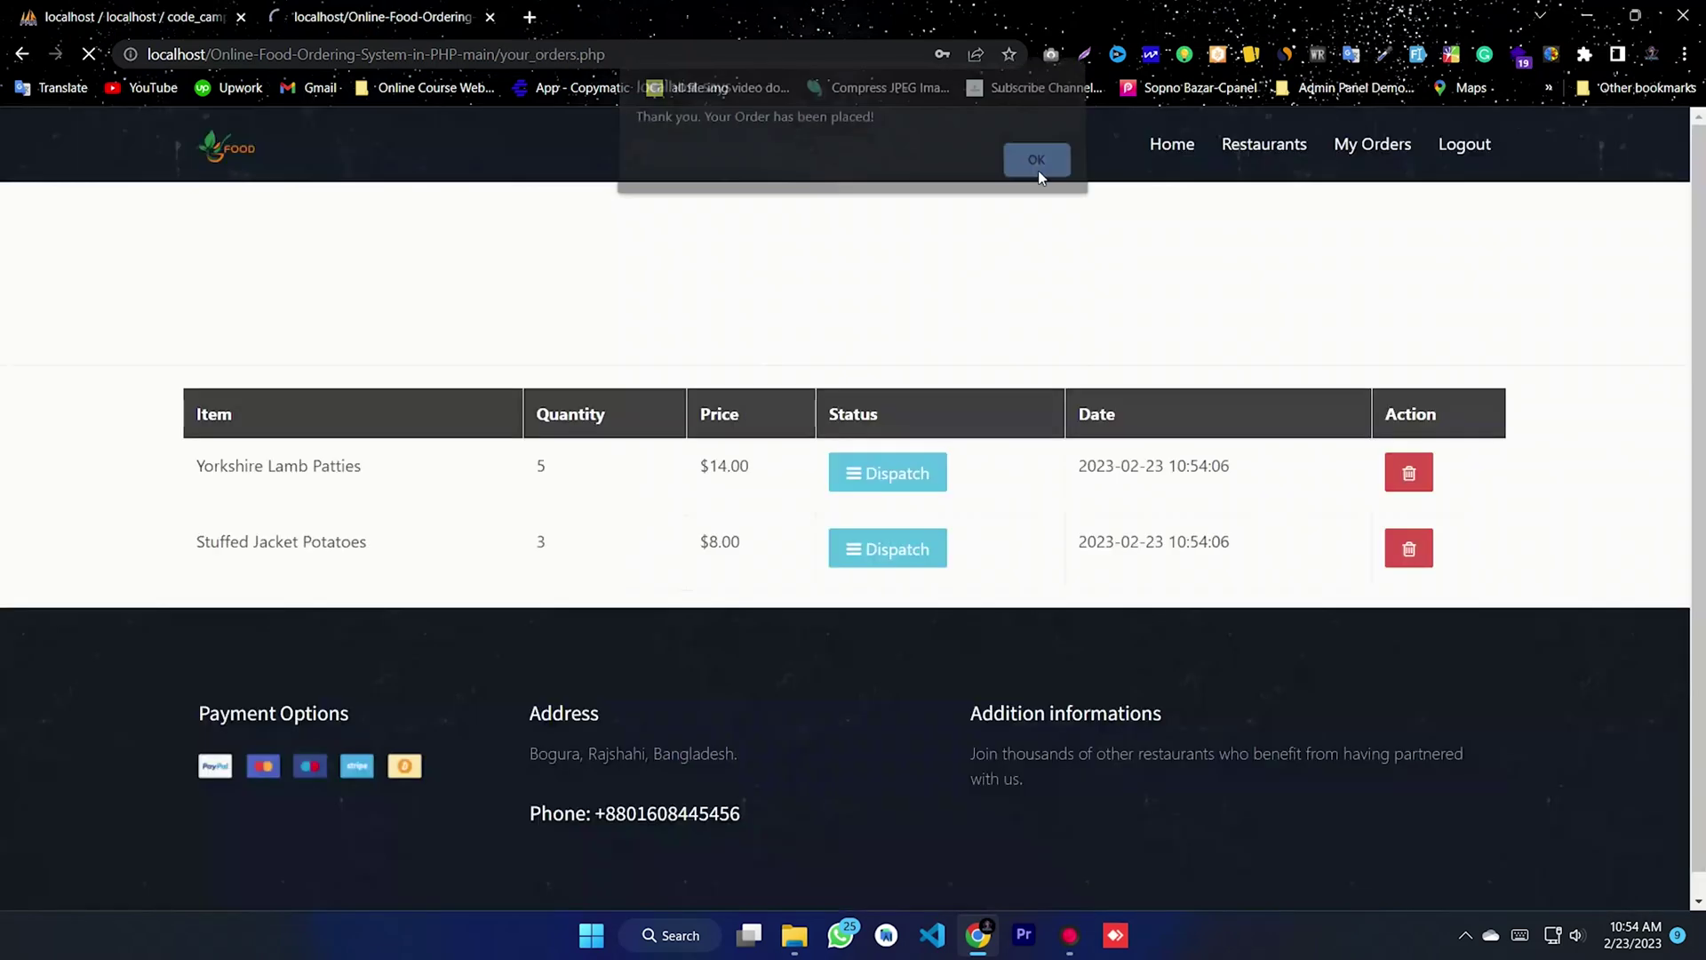
# - Check the status of both ordered items in My Orders, then return home
pyautogui.click(931, 488)
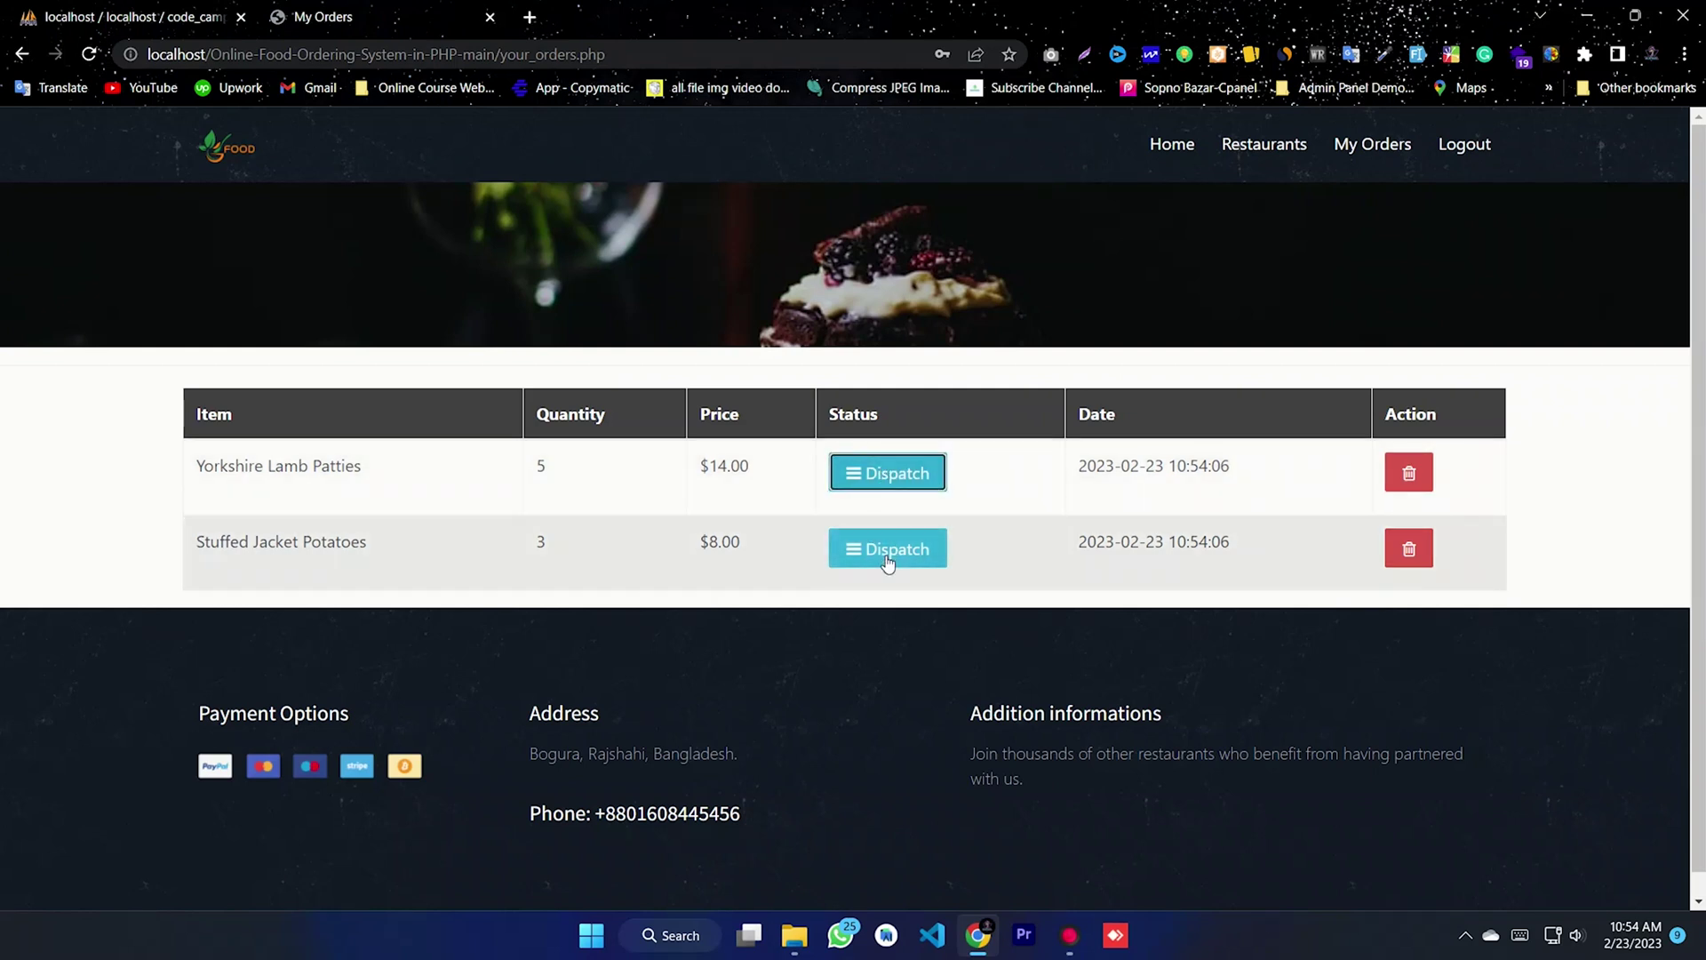
pyautogui.click(887, 555)
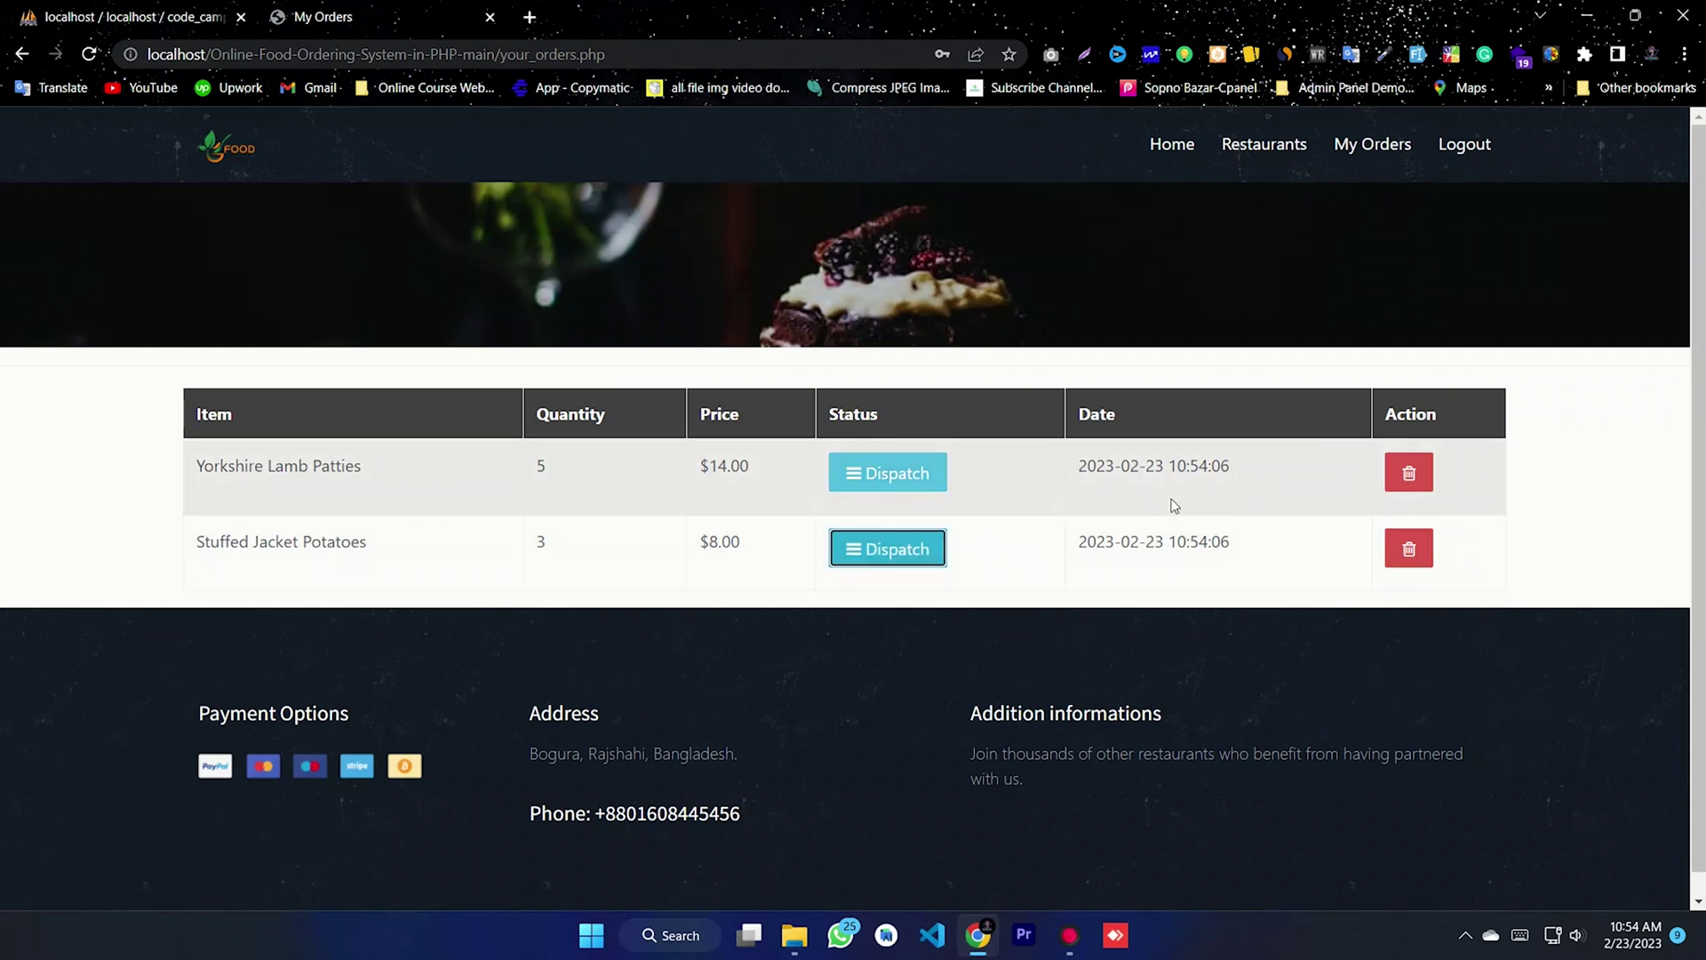
pyautogui.click(1379, 147)
pyautogui.click(1266, 151)
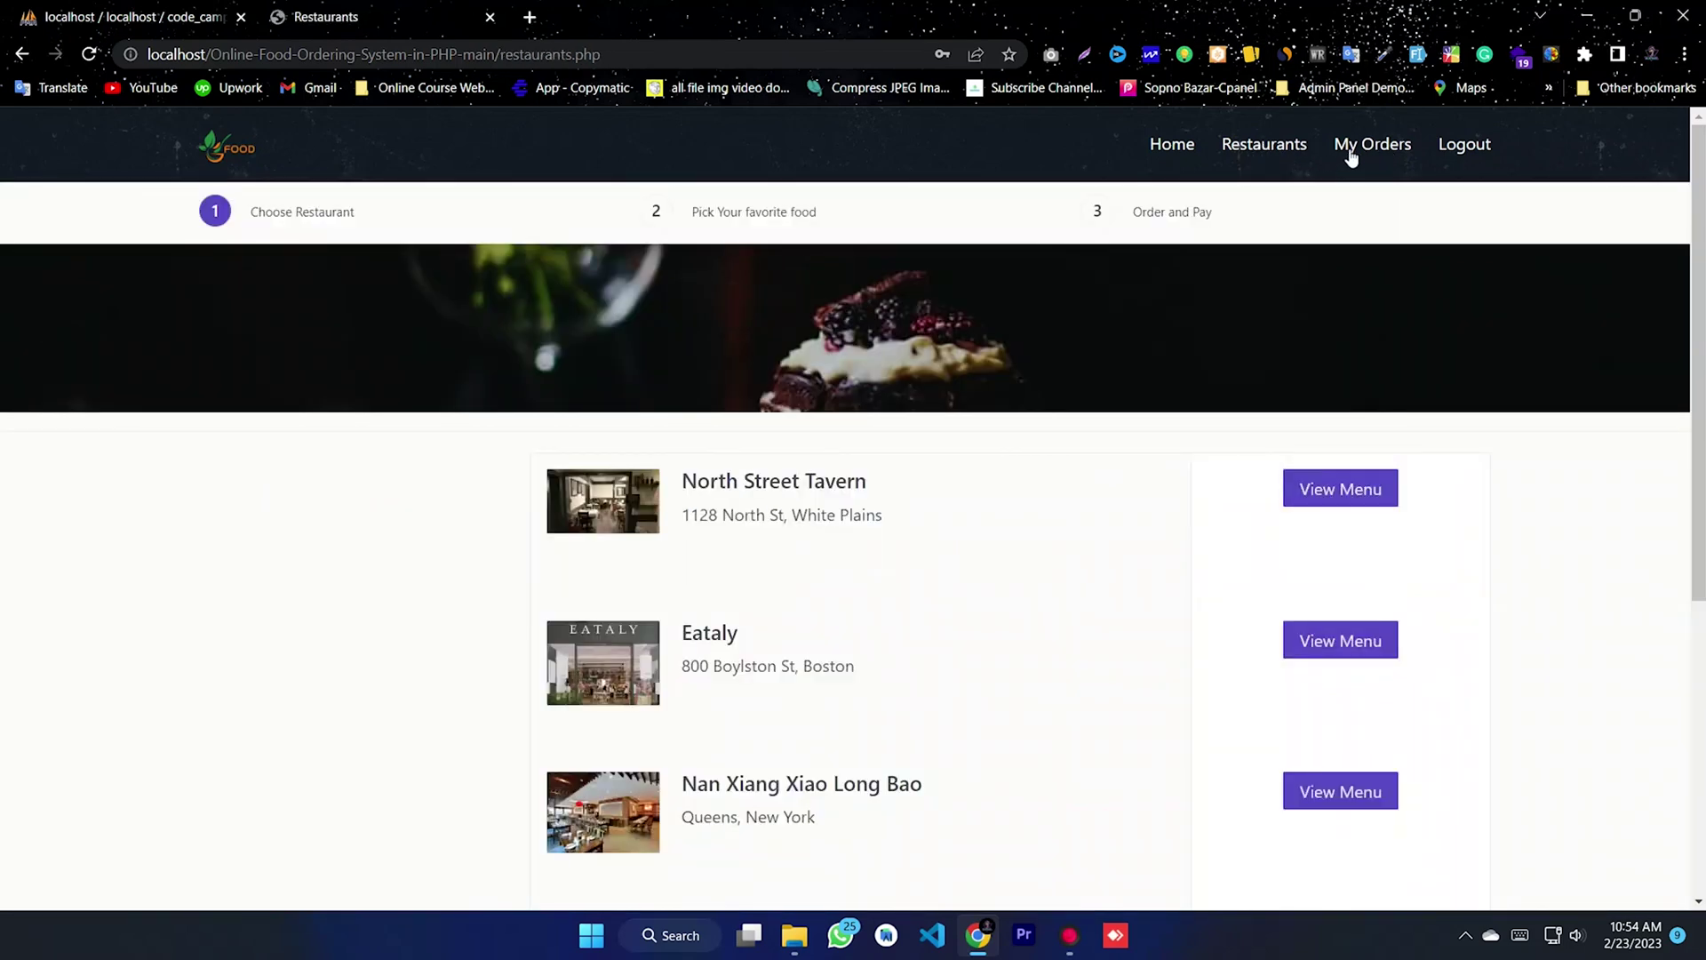
pyautogui.click(1373, 151)
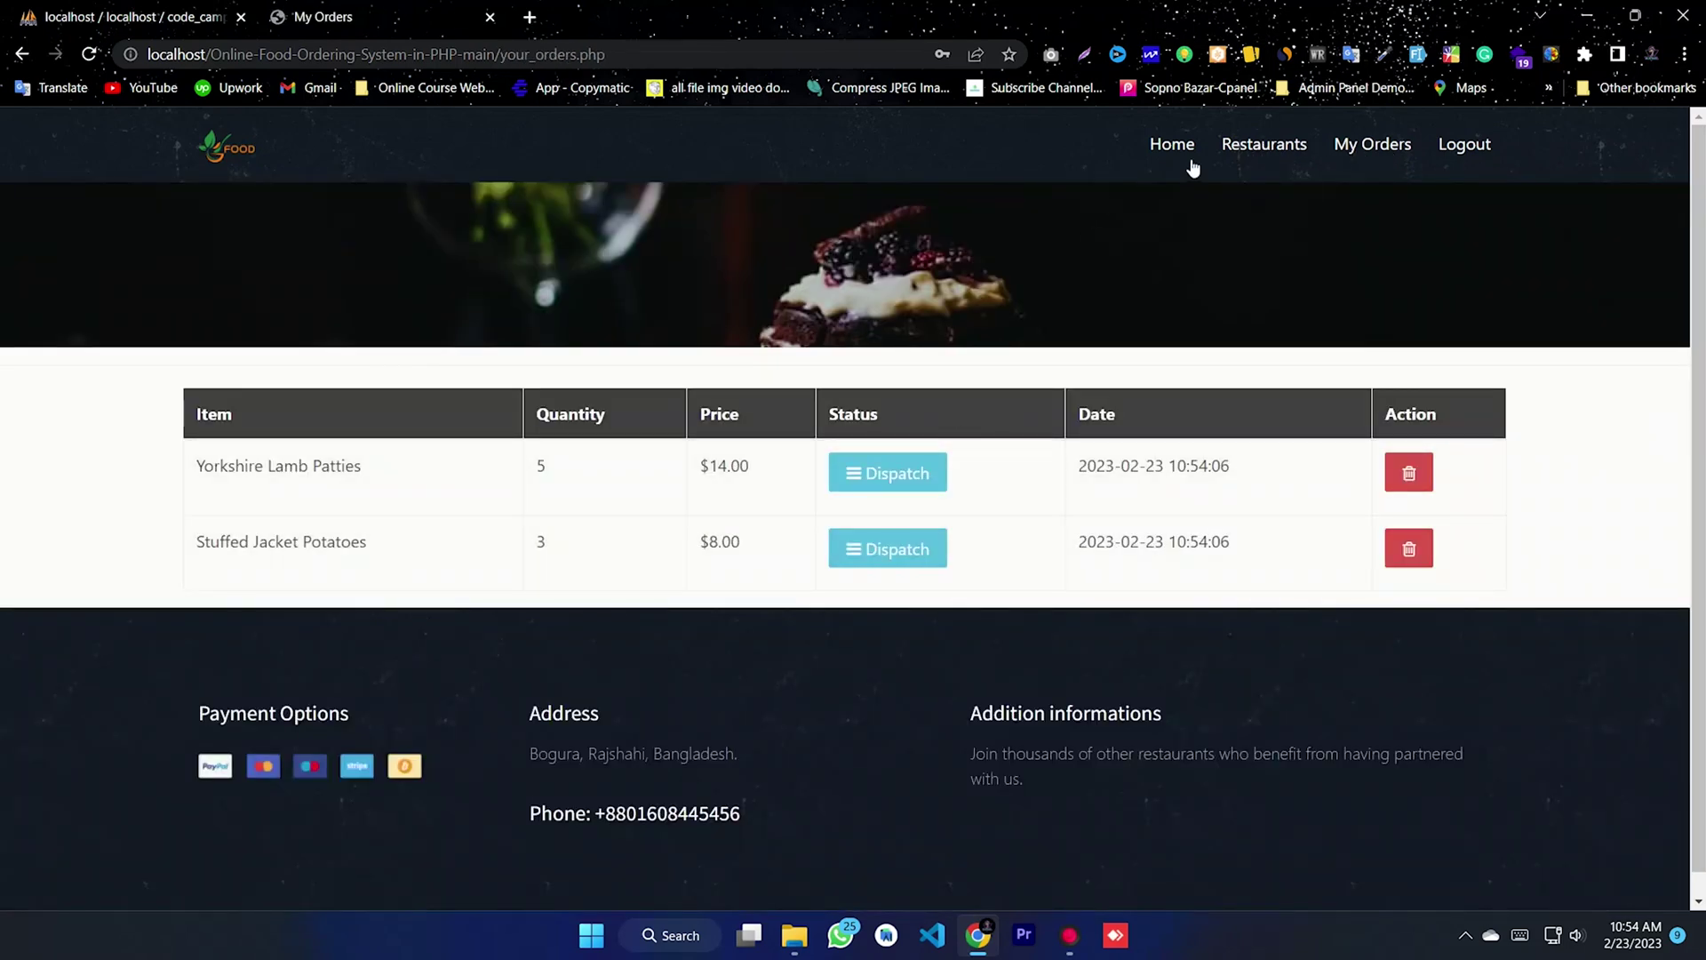
pyautogui.click(1173, 147)
# - Add one Yorkshire Lamb Patties from North Street Tavern to the cart and check out for $14
pyautogui.scroll(-9, 850, 579)
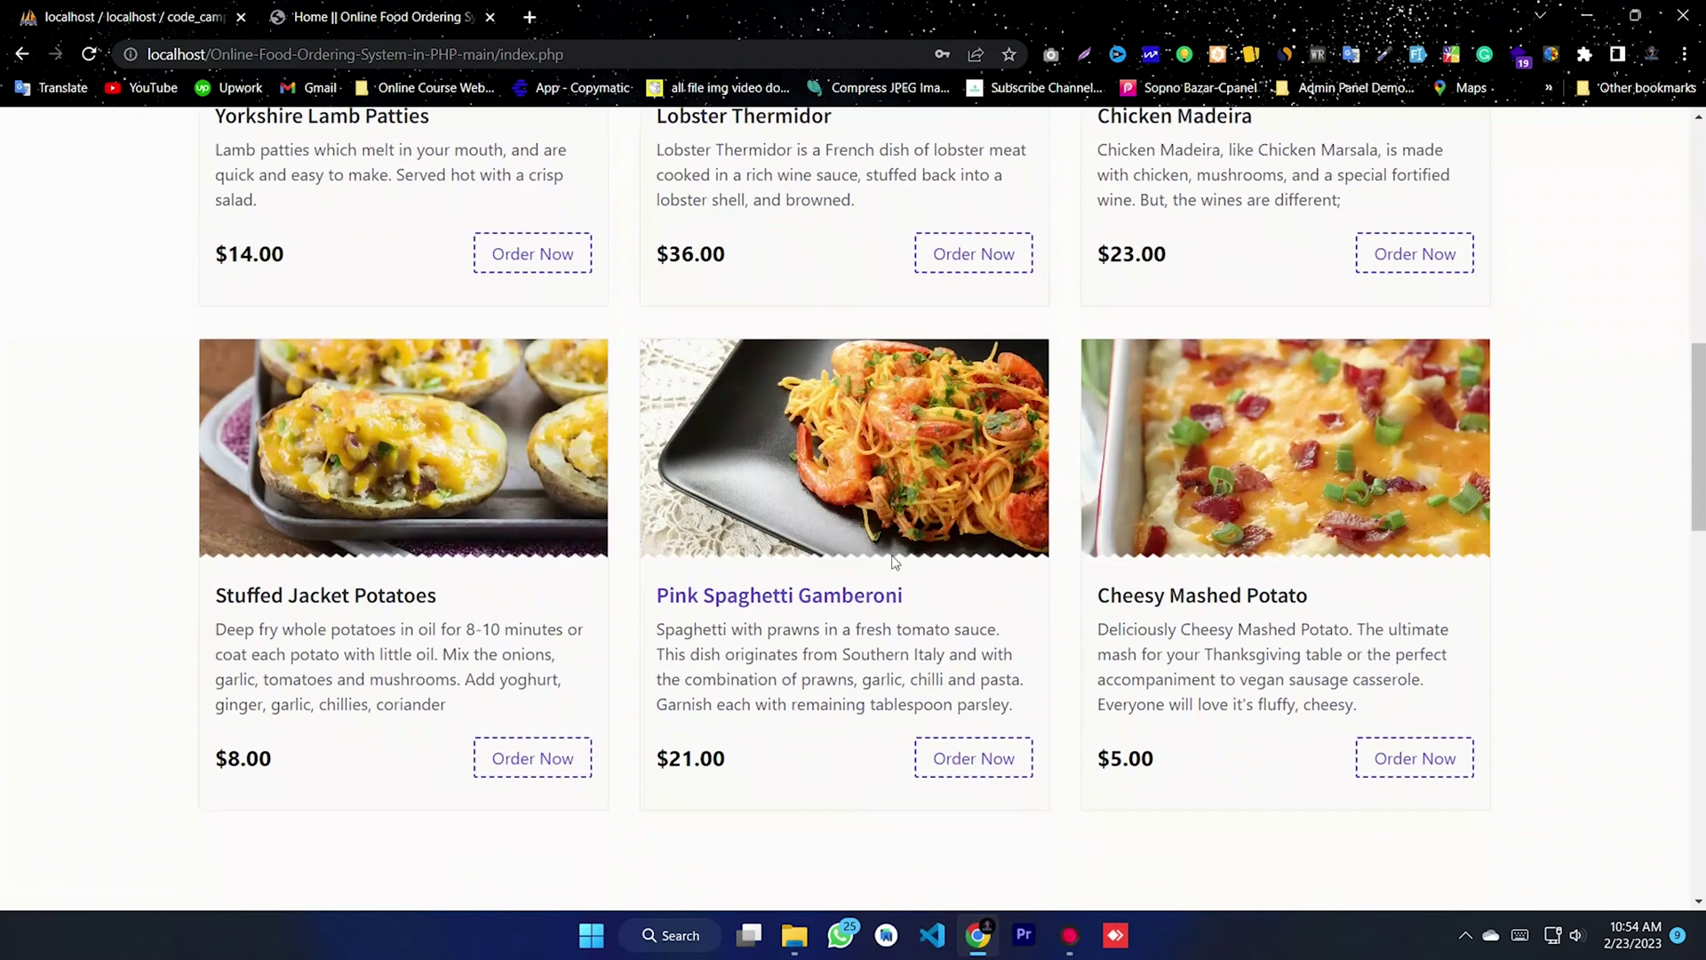
pyautogui.click(523, 267)
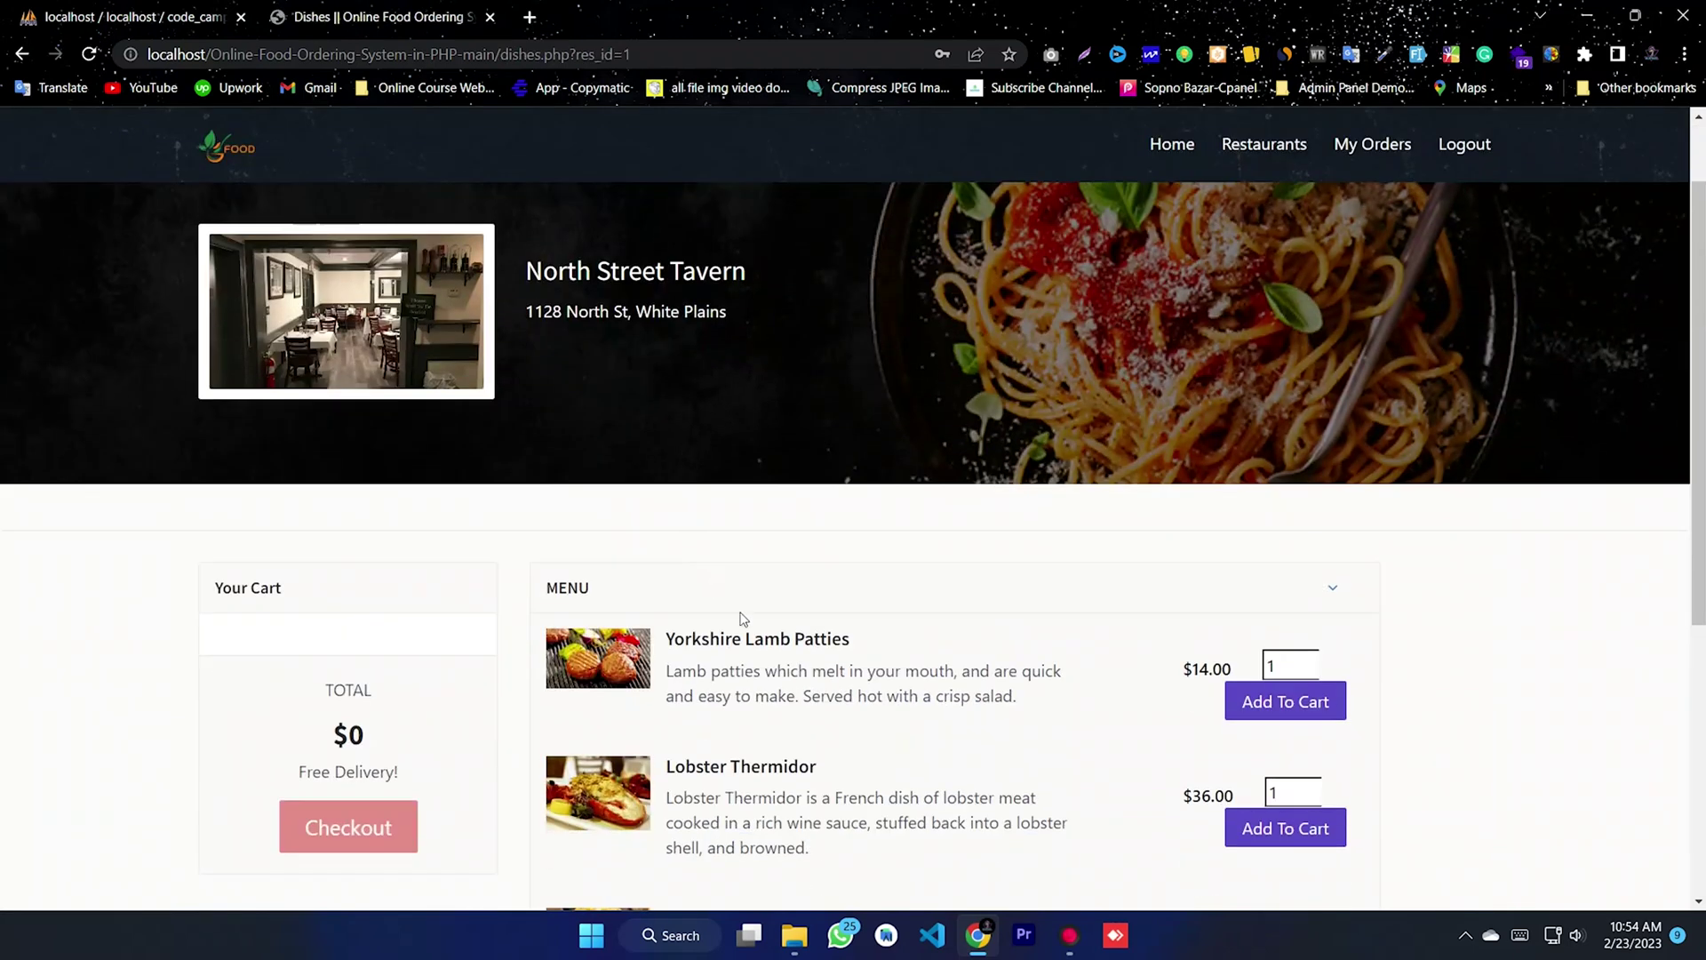
pyautogui.scroll(-2, 1396, 611)
pyautogui.click(1298, 598)
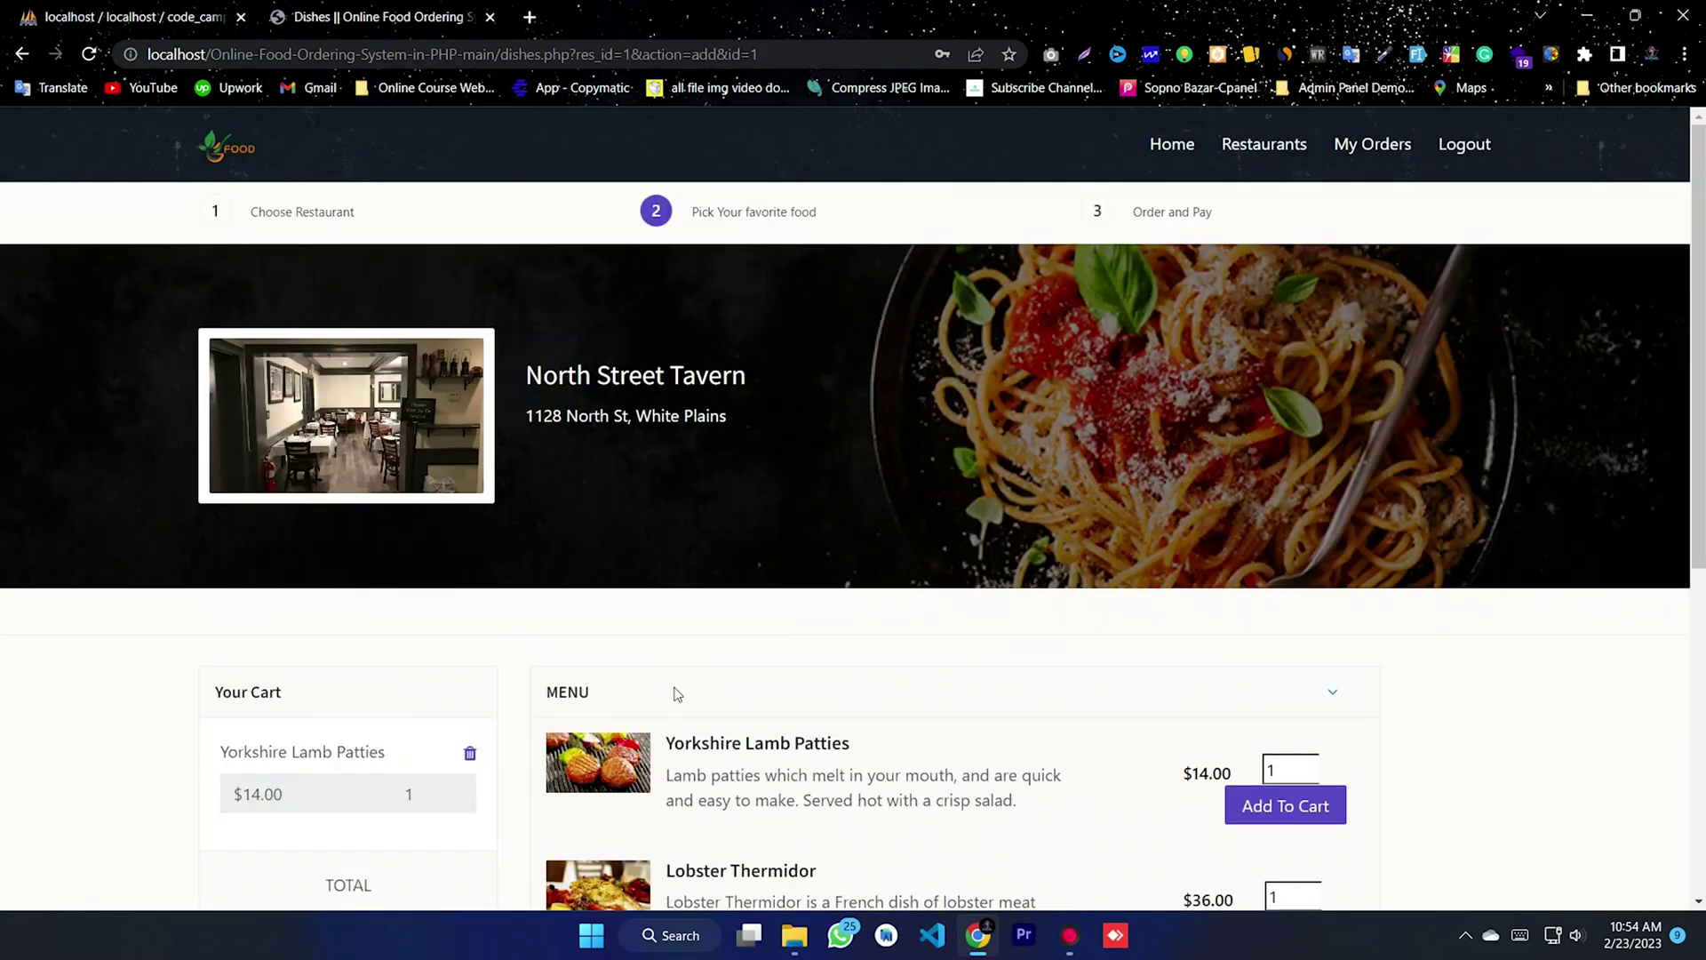
pyautogui.scroll(-5, 892, 643)
pyautogui.click(335, 615)
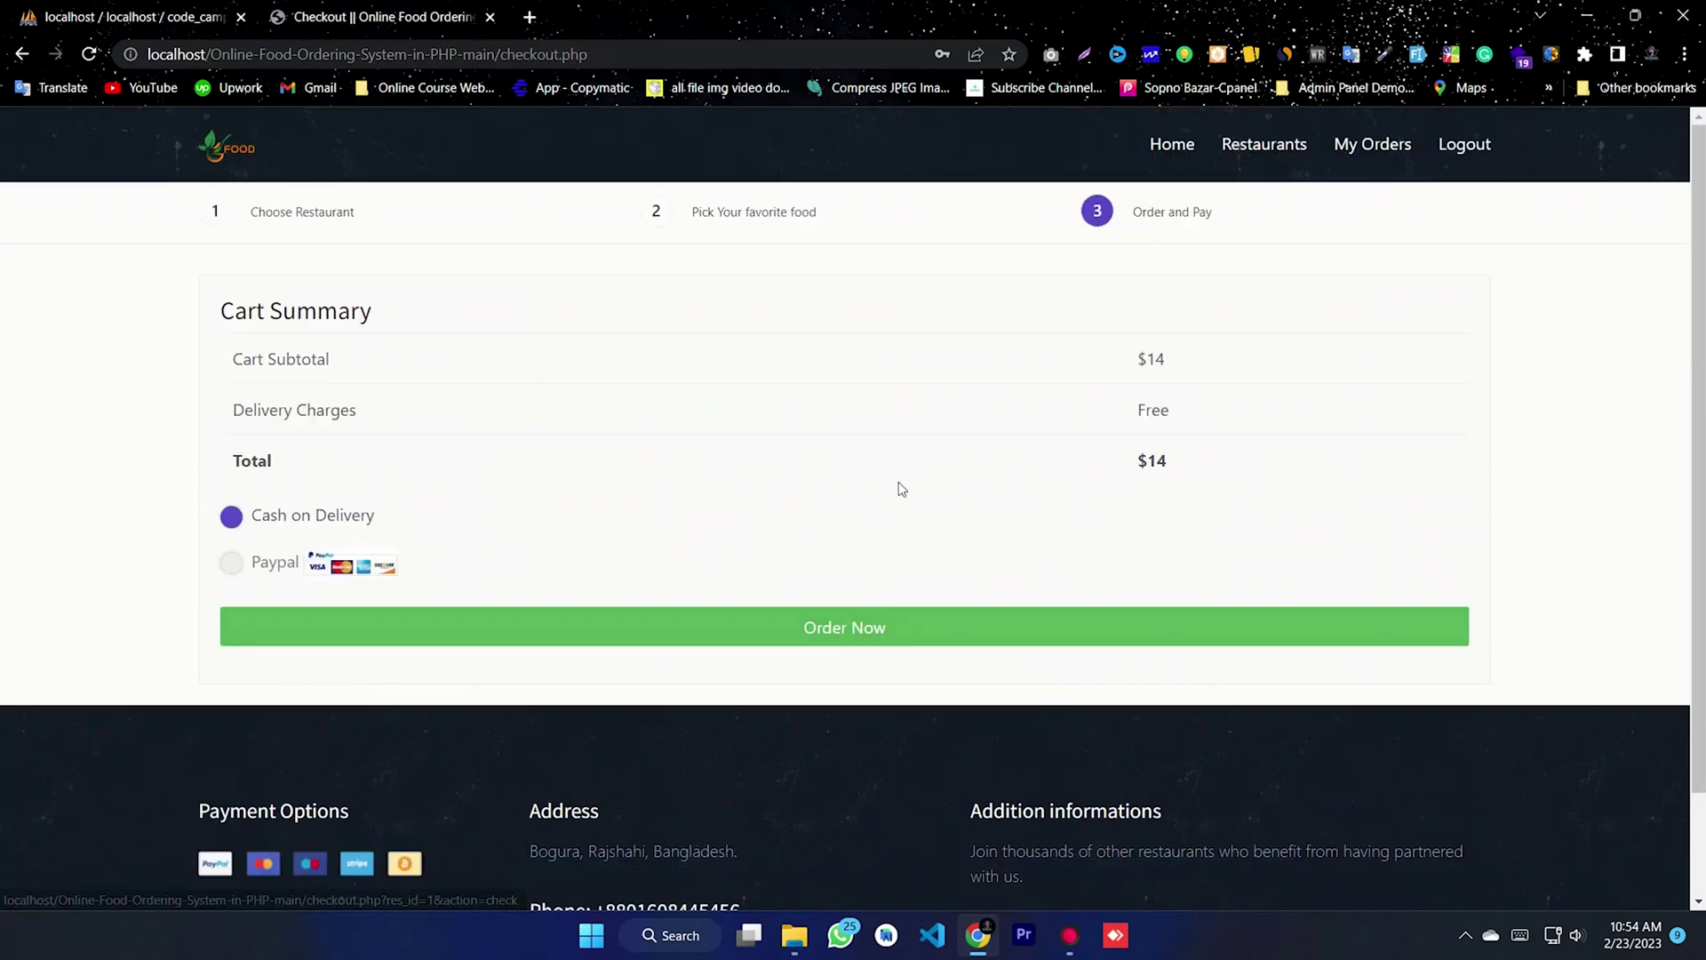
# - Place and confirm the $14 order, then review the third row in My Orders
pyautogui.click(727, 632)
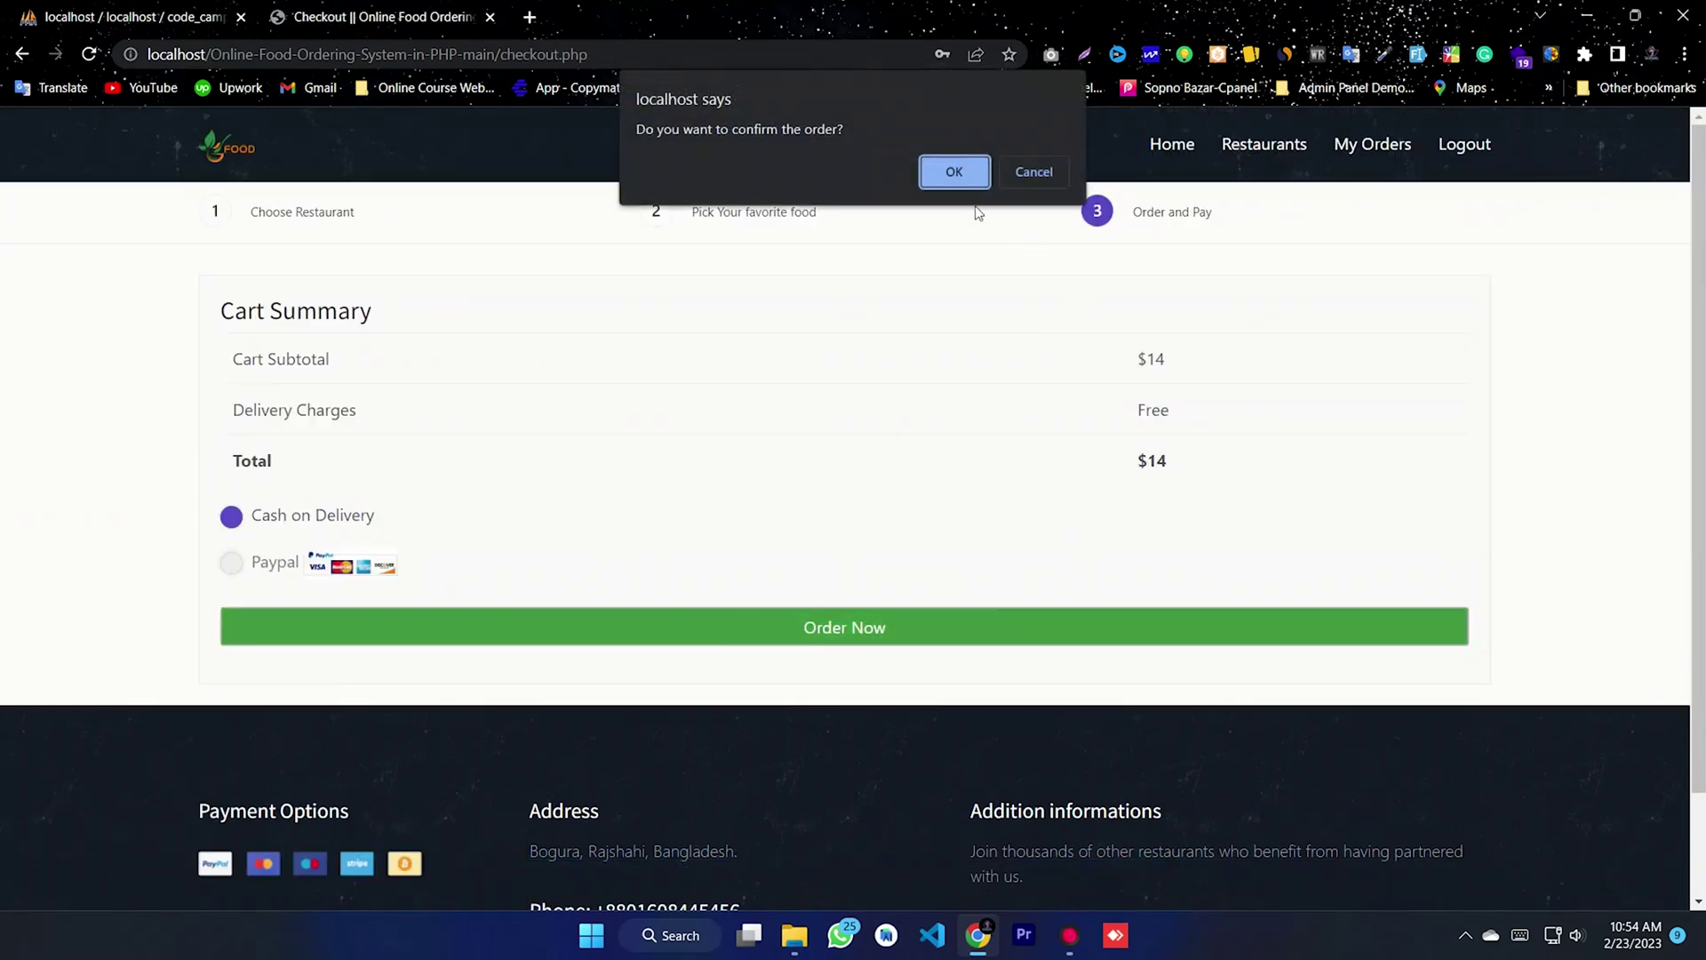
pyautogui.click(947, 175)
pyautogui.click(1049, 182)
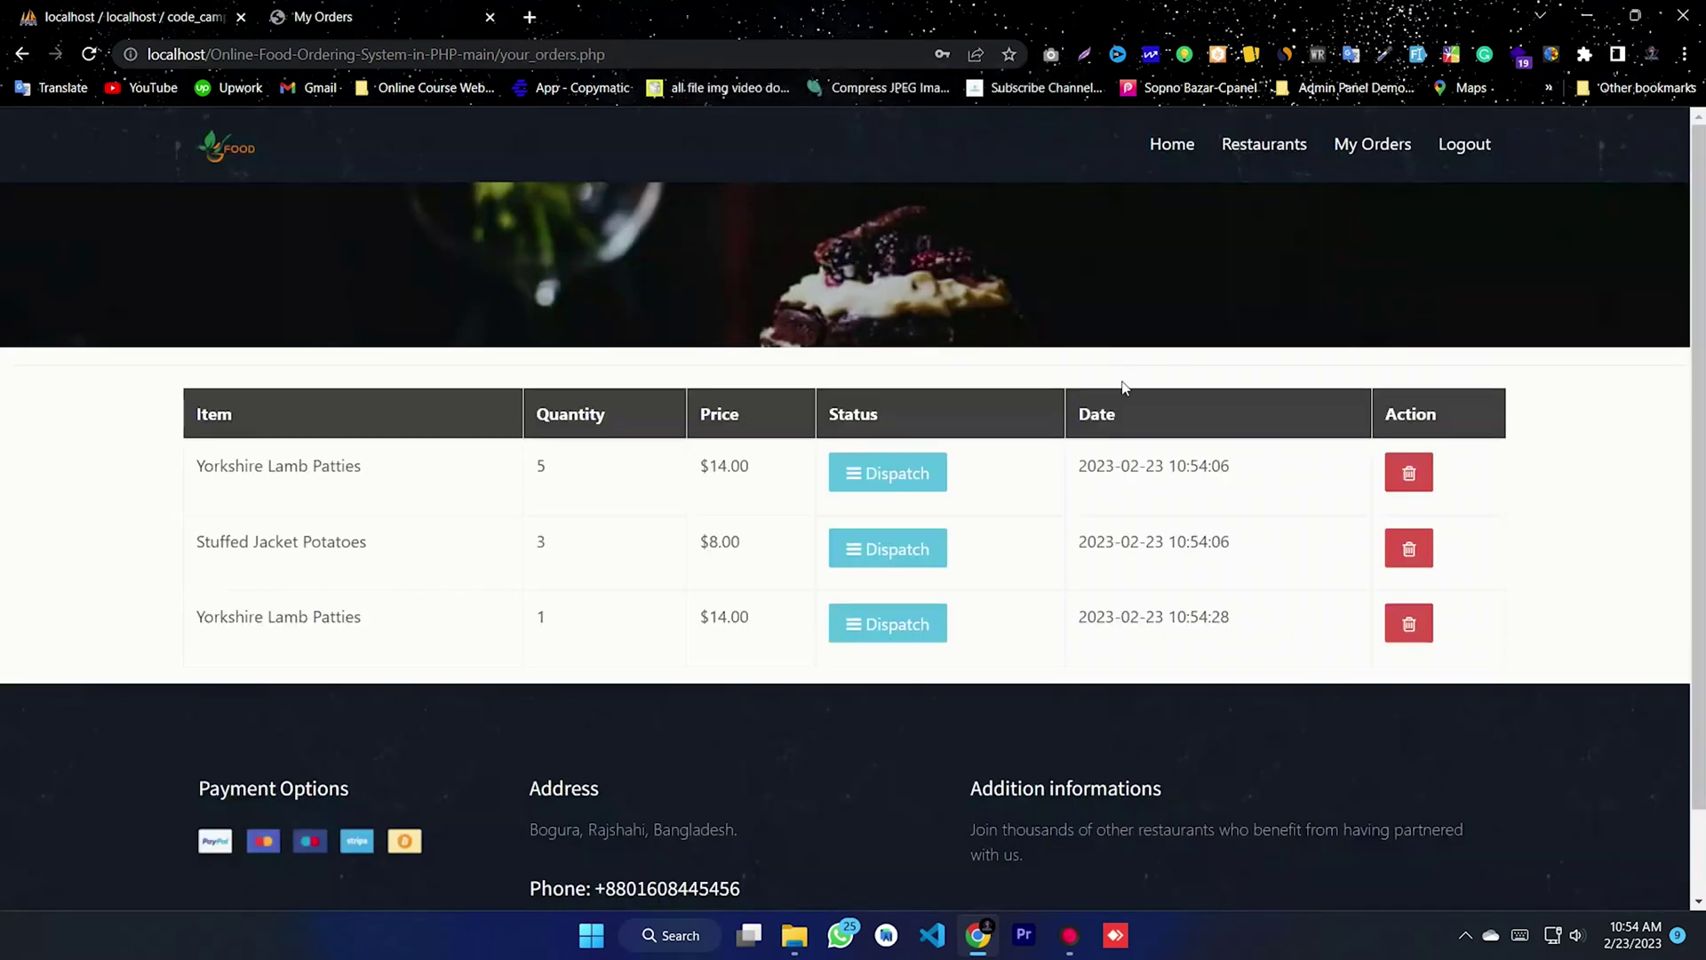
pyautogui.scroll(-1, 1125, 388)
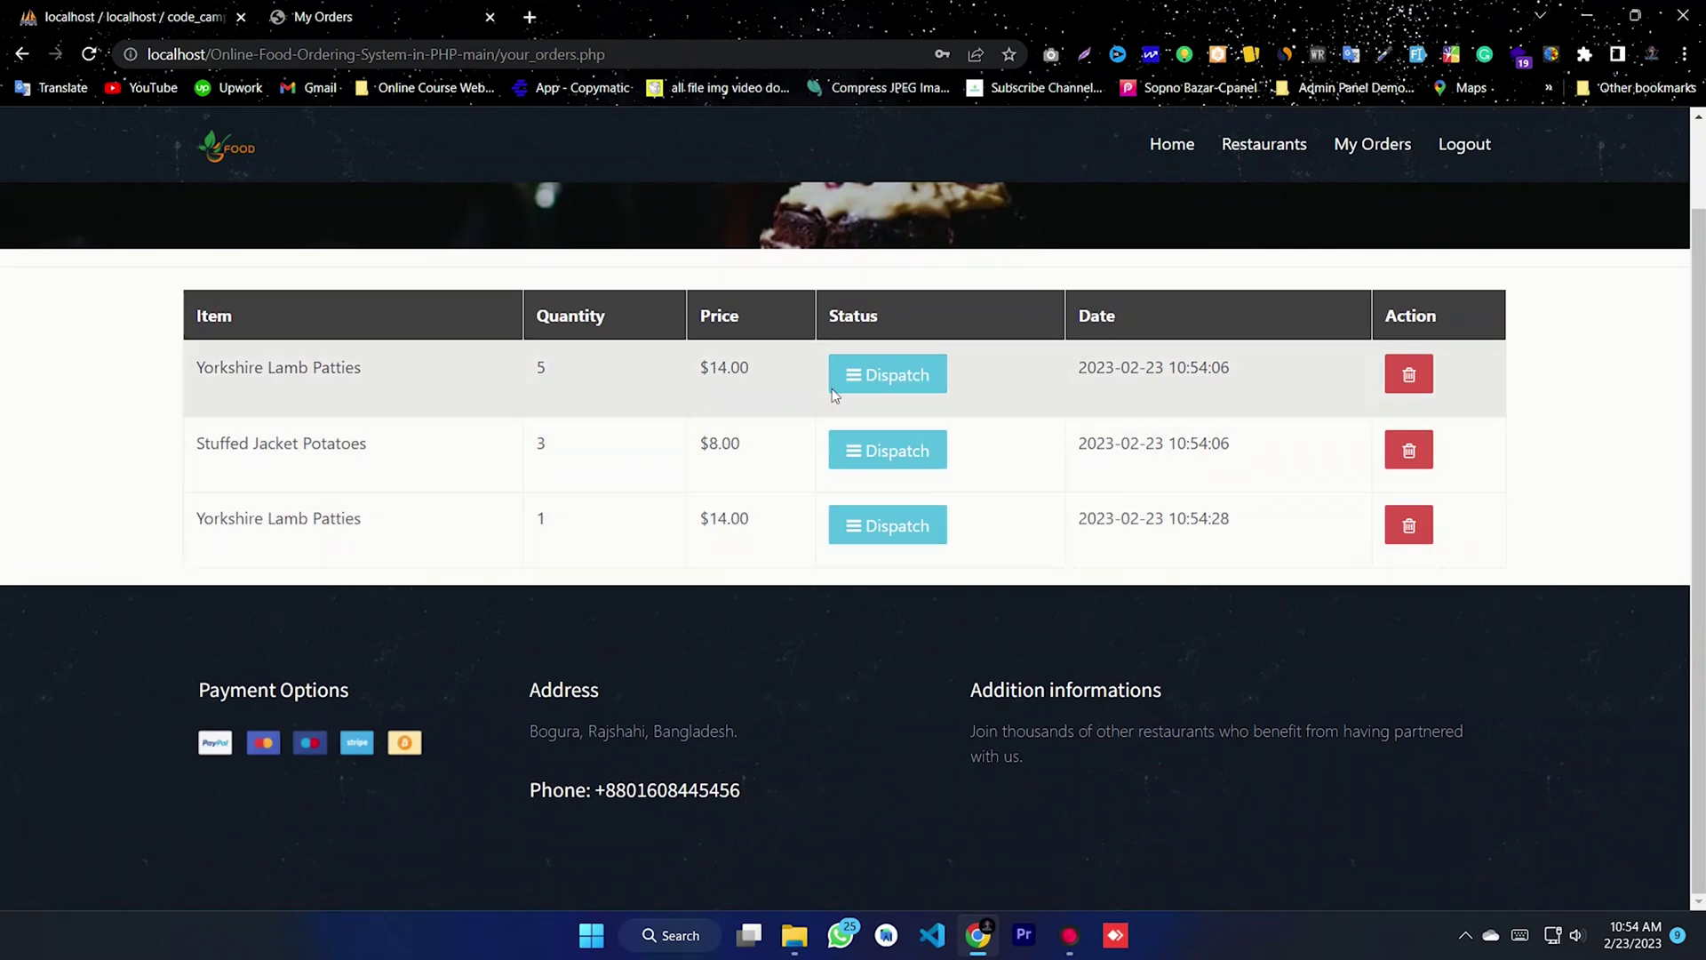
pyautogui.scroll(1, 1367, 322)
pyautogui.scroll(-1, 1464, 199)
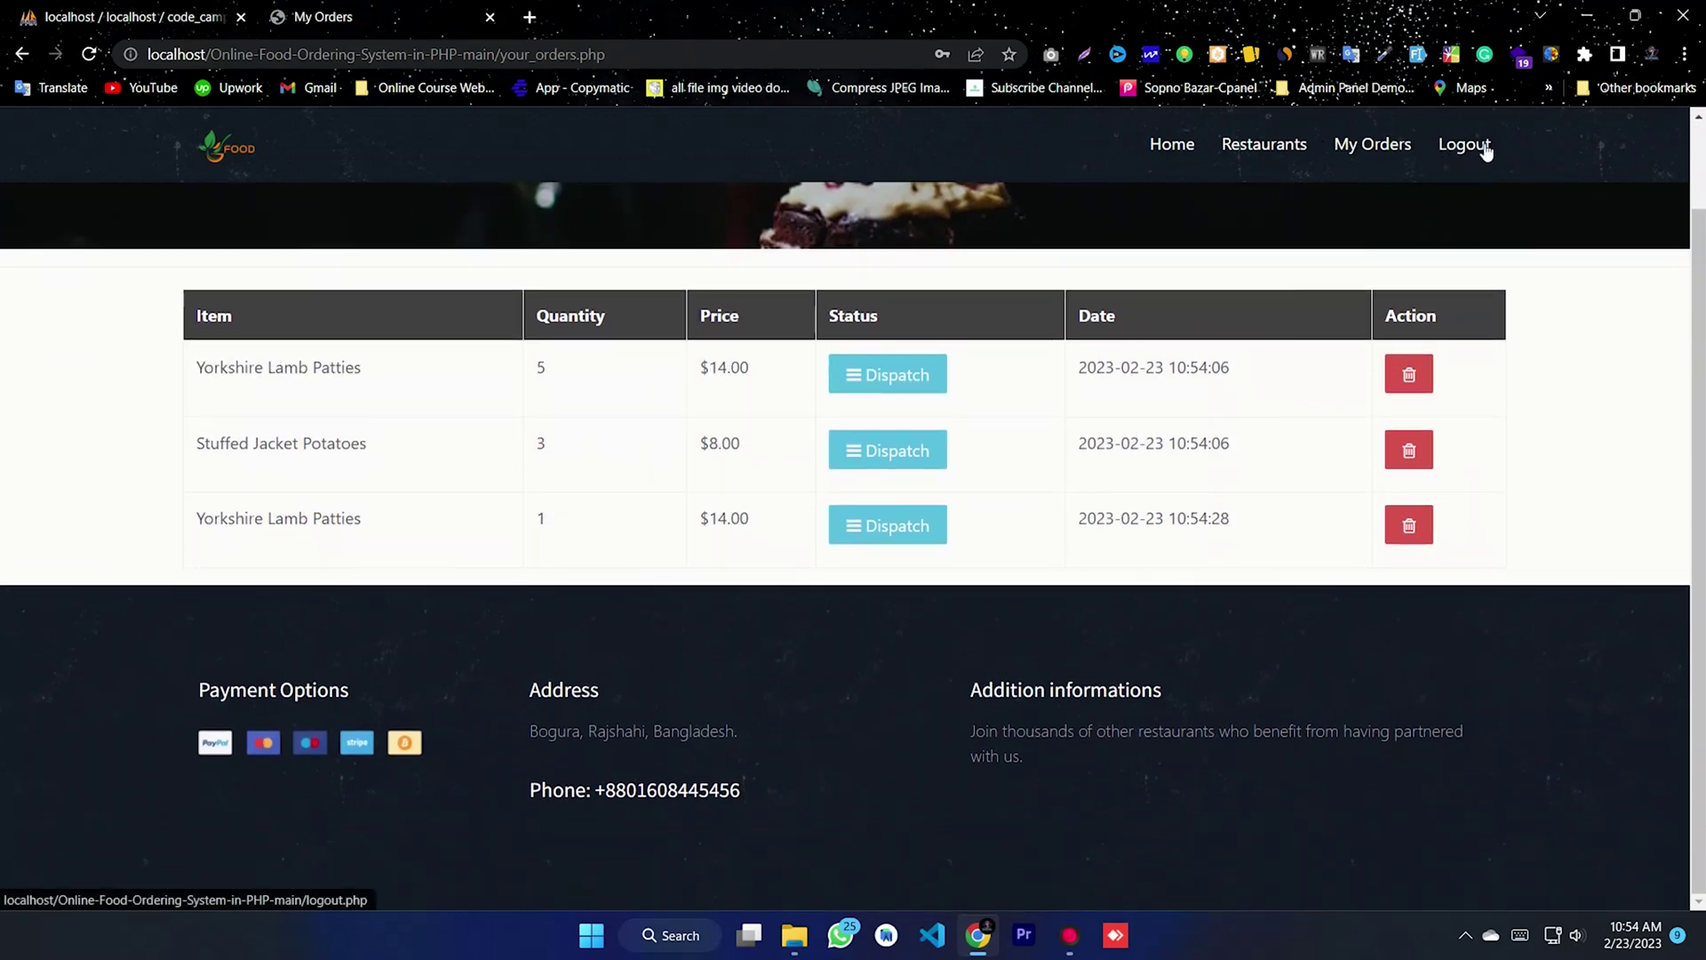
# - Log out of the customer account and load the admin panel by replacing login.php with admin
pyautogui.click(1458, 151)
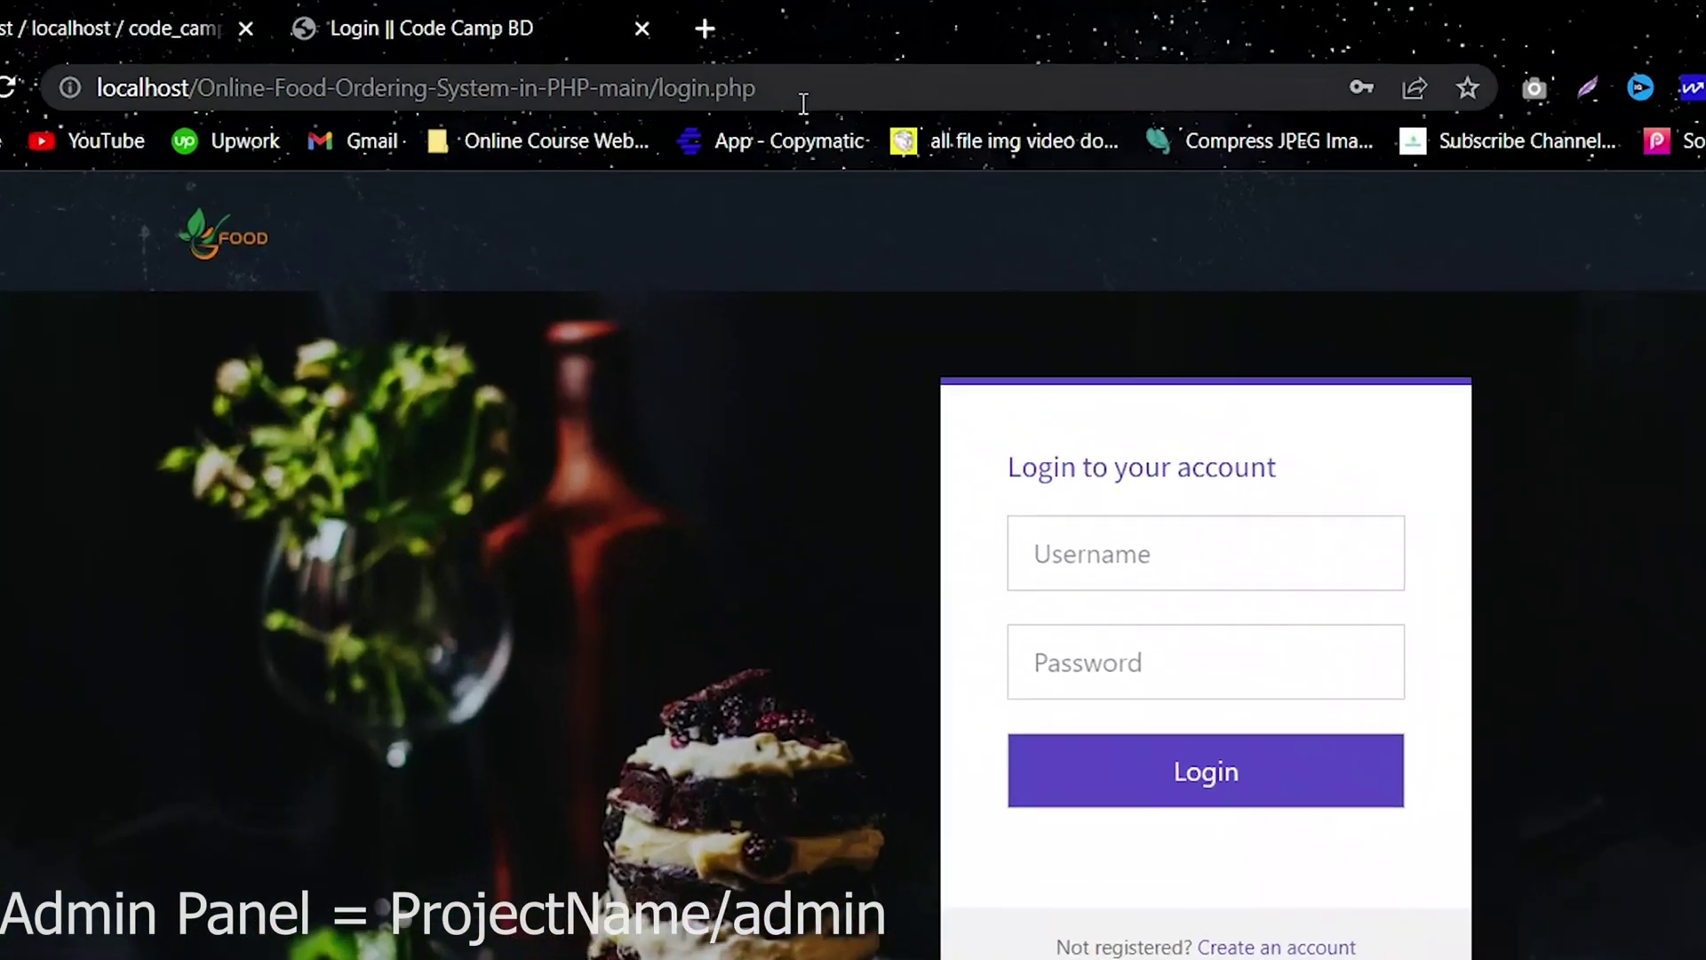
pyautogui.moveTo(563, 54); pyautogui.dragTo(465, 54)
pyautogui.moveTo(633, 97); pyautogui.dragTo(194, 97)
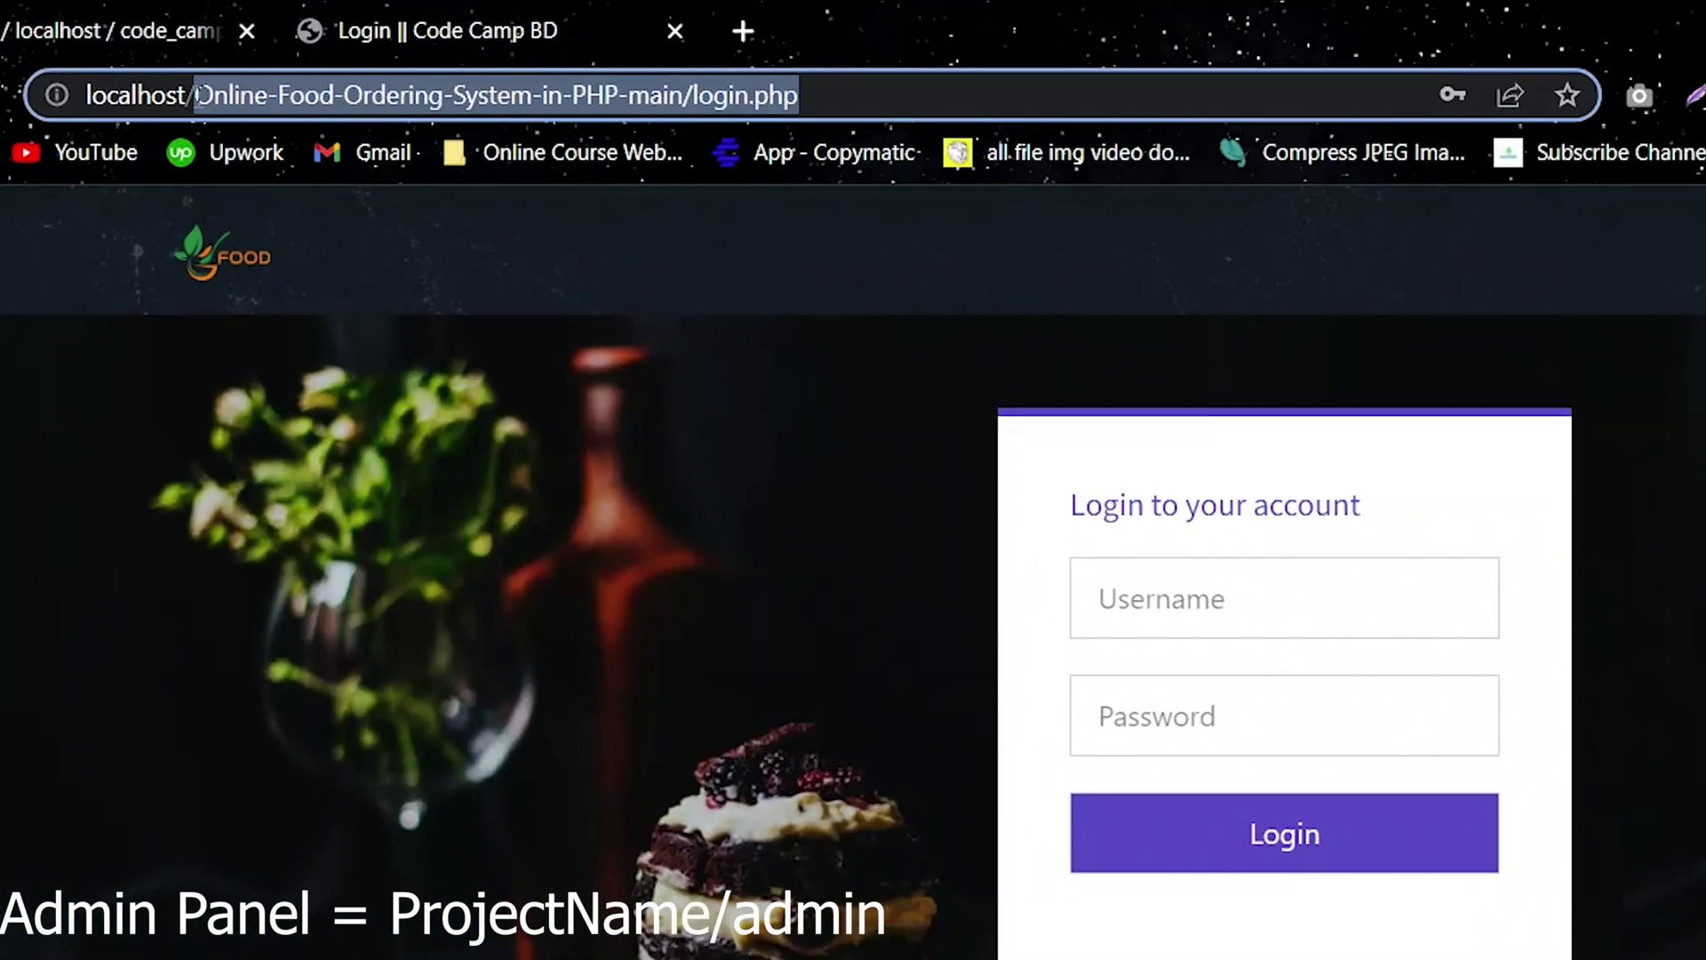
pyautogui.click(826, 96)
pyautogui.moveTo(893, 97); pyautogui.dragTo(694, 96)
pyautogui.press('BackSpace')
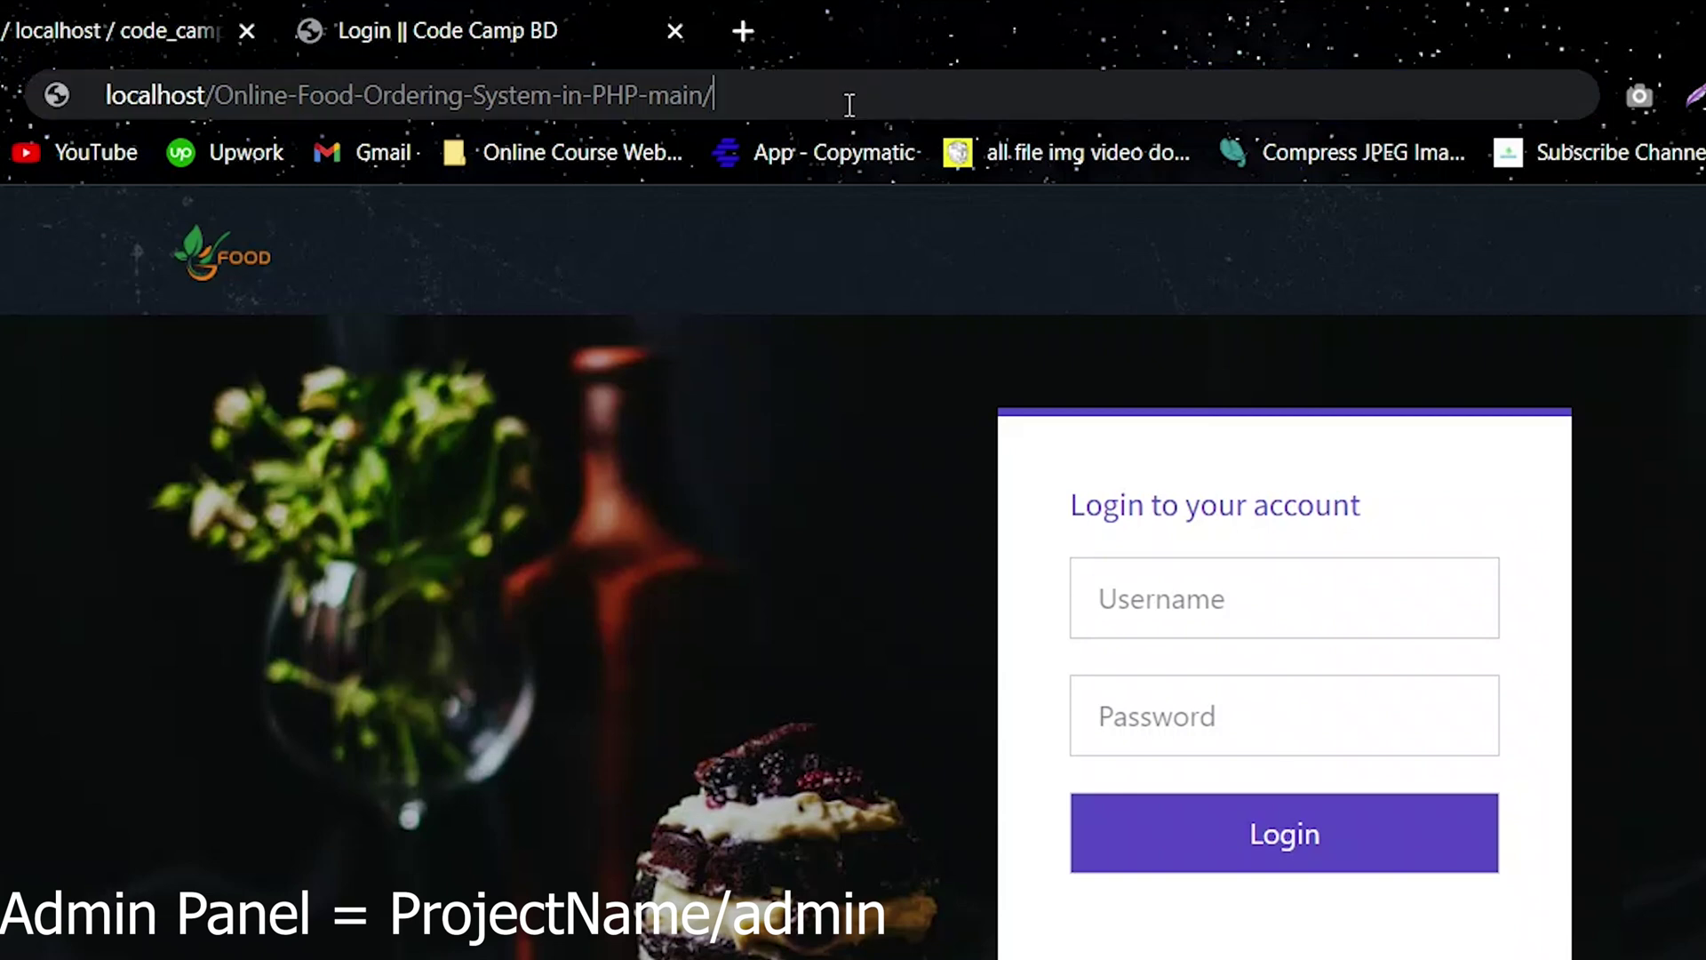
pyautogui.write('admin')
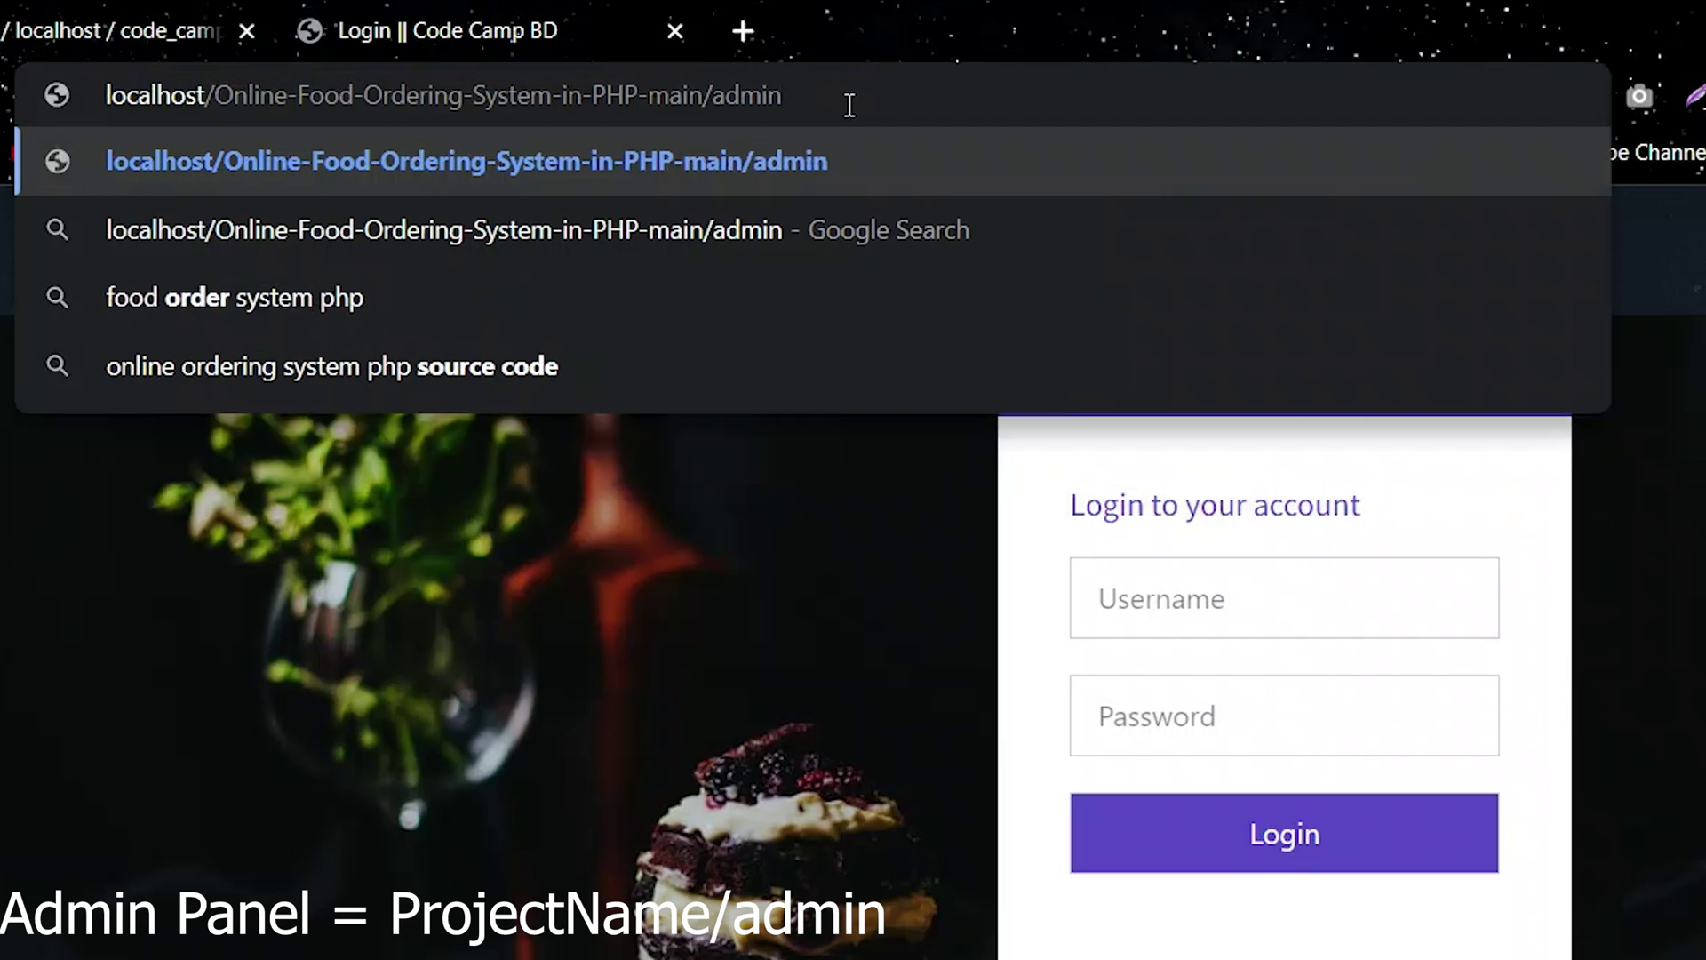
pyautogui.doubleClick(775, 95)
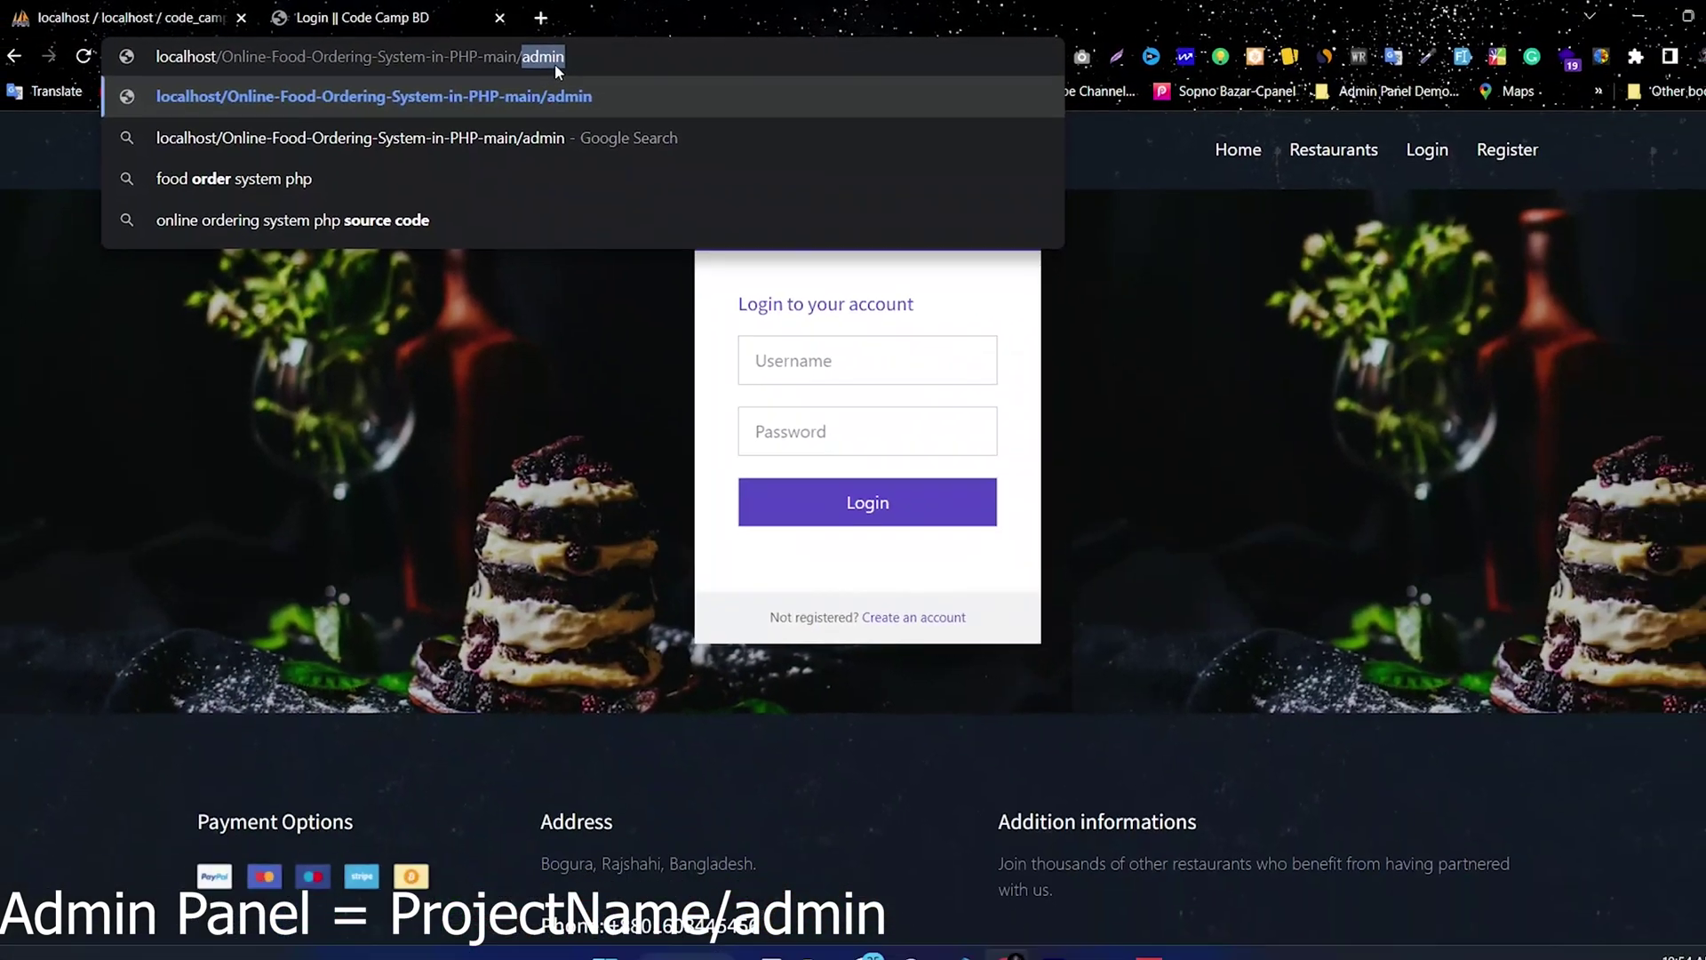
pyautogui.press('Return')
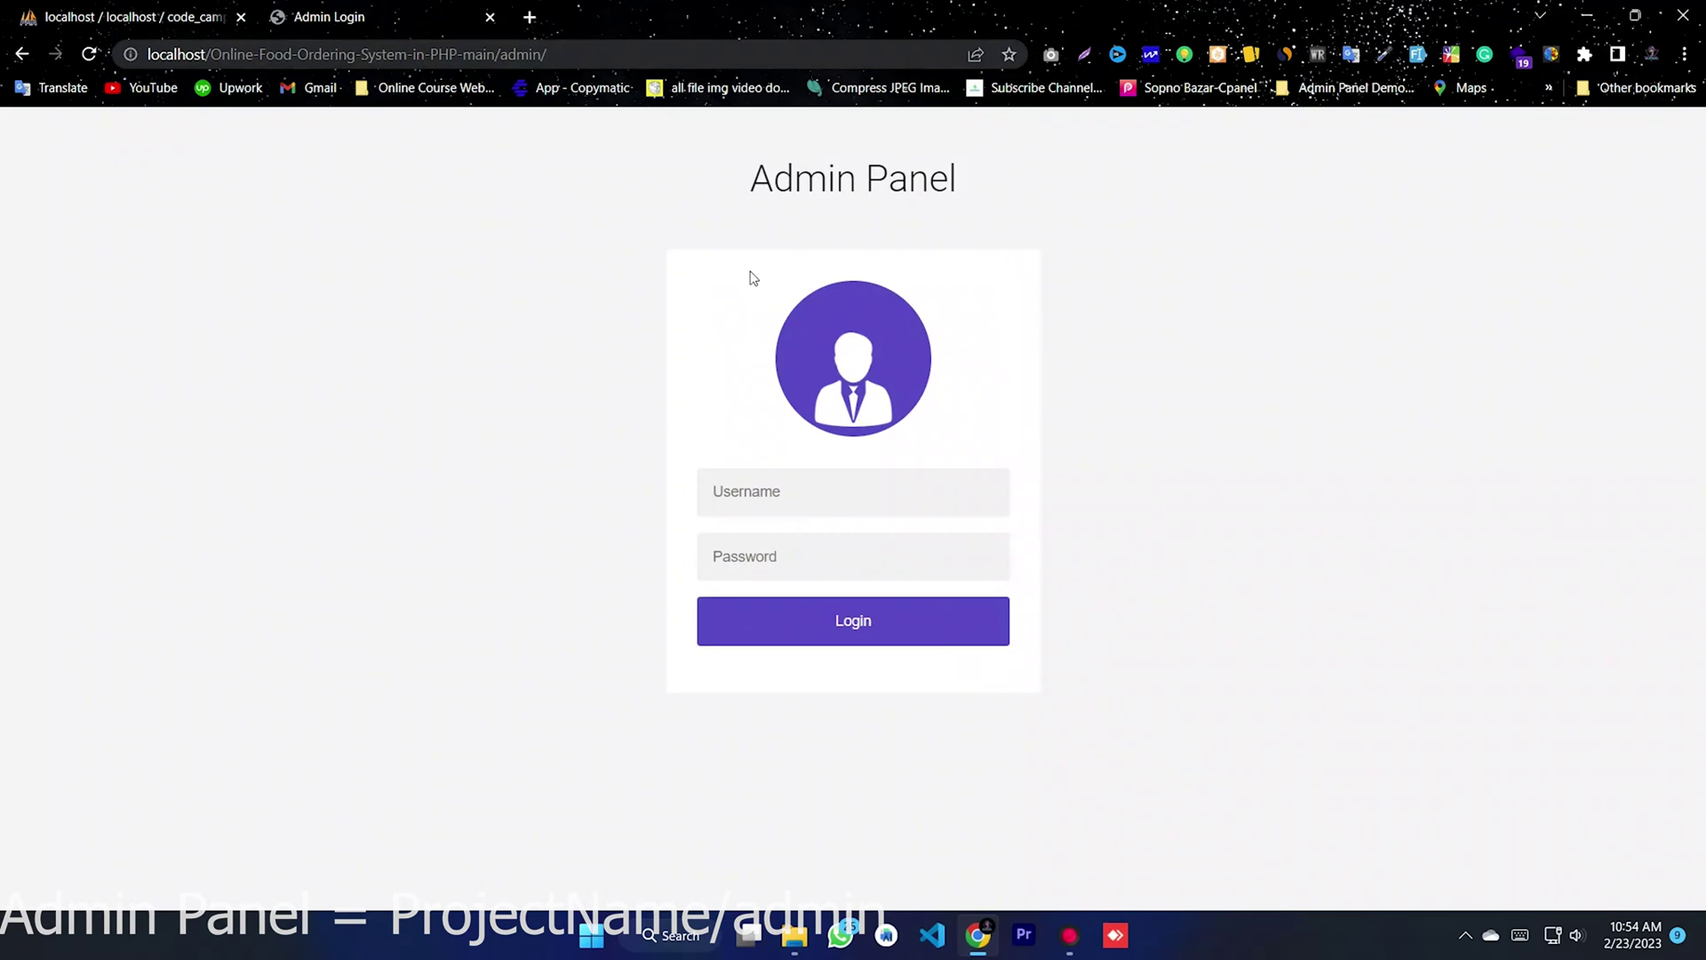
# - Sign in to the Admin Panel with the admin username and password
pyautogui.click(783, 498)
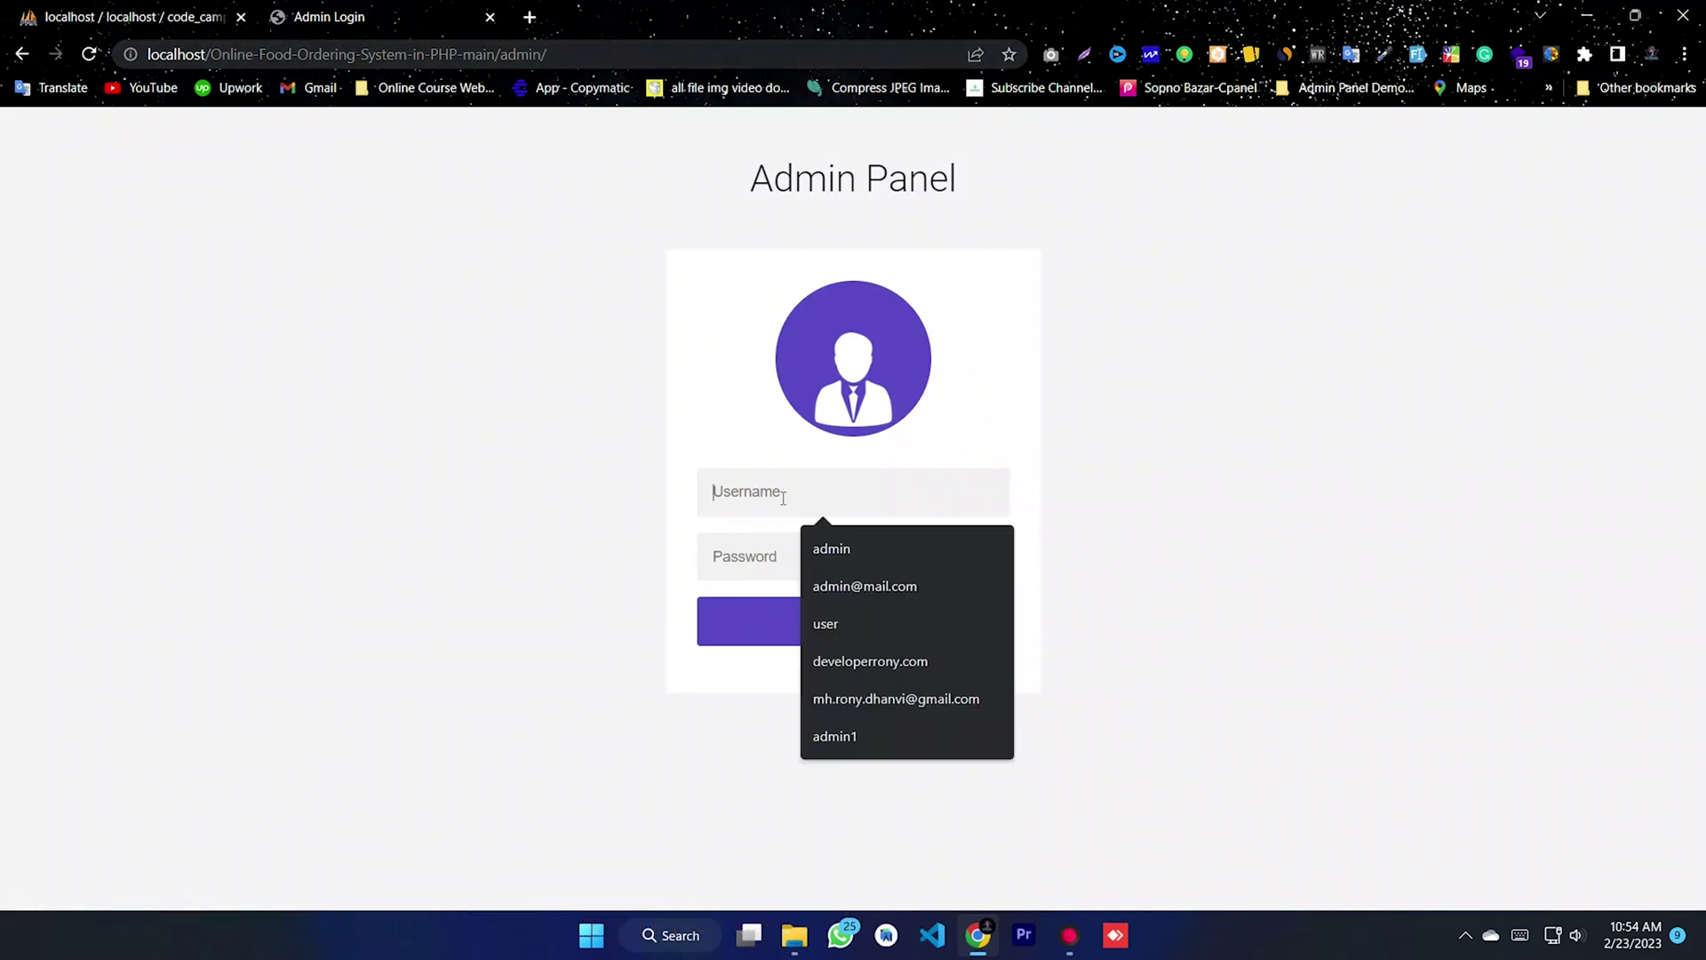
pyautogui.write('c')
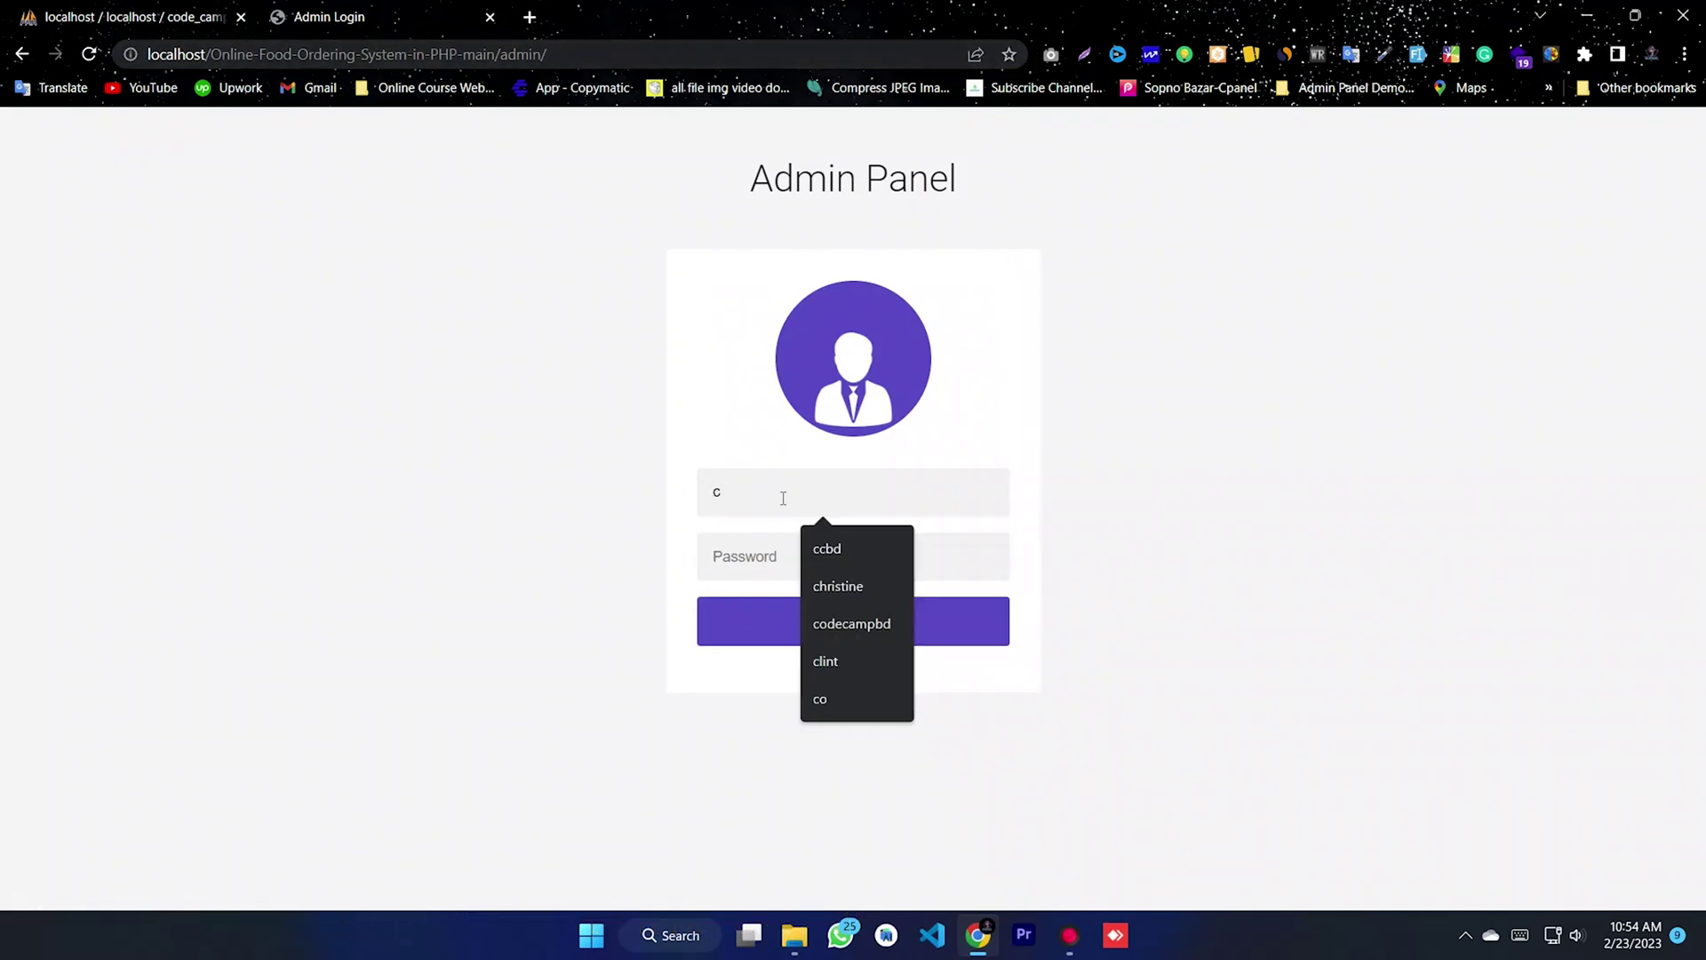
pyautogui.write('cbd')
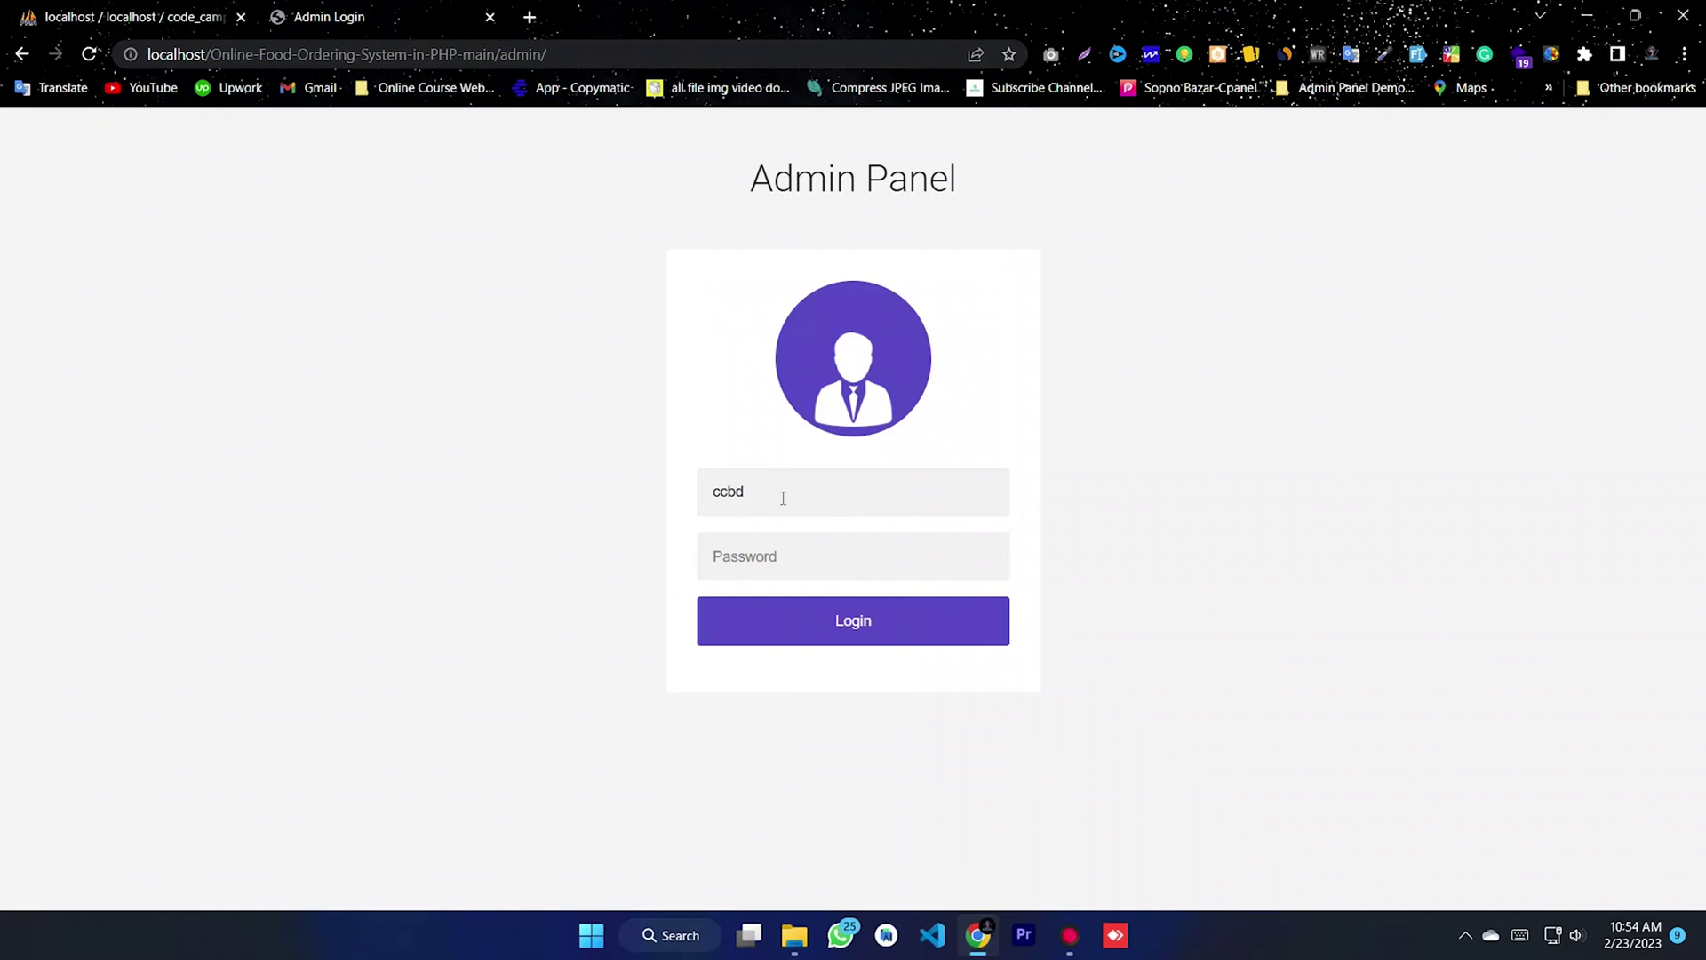
pyautogui.click(760, 559)
pyautogui.write('1')
pyautogui.press('Return')
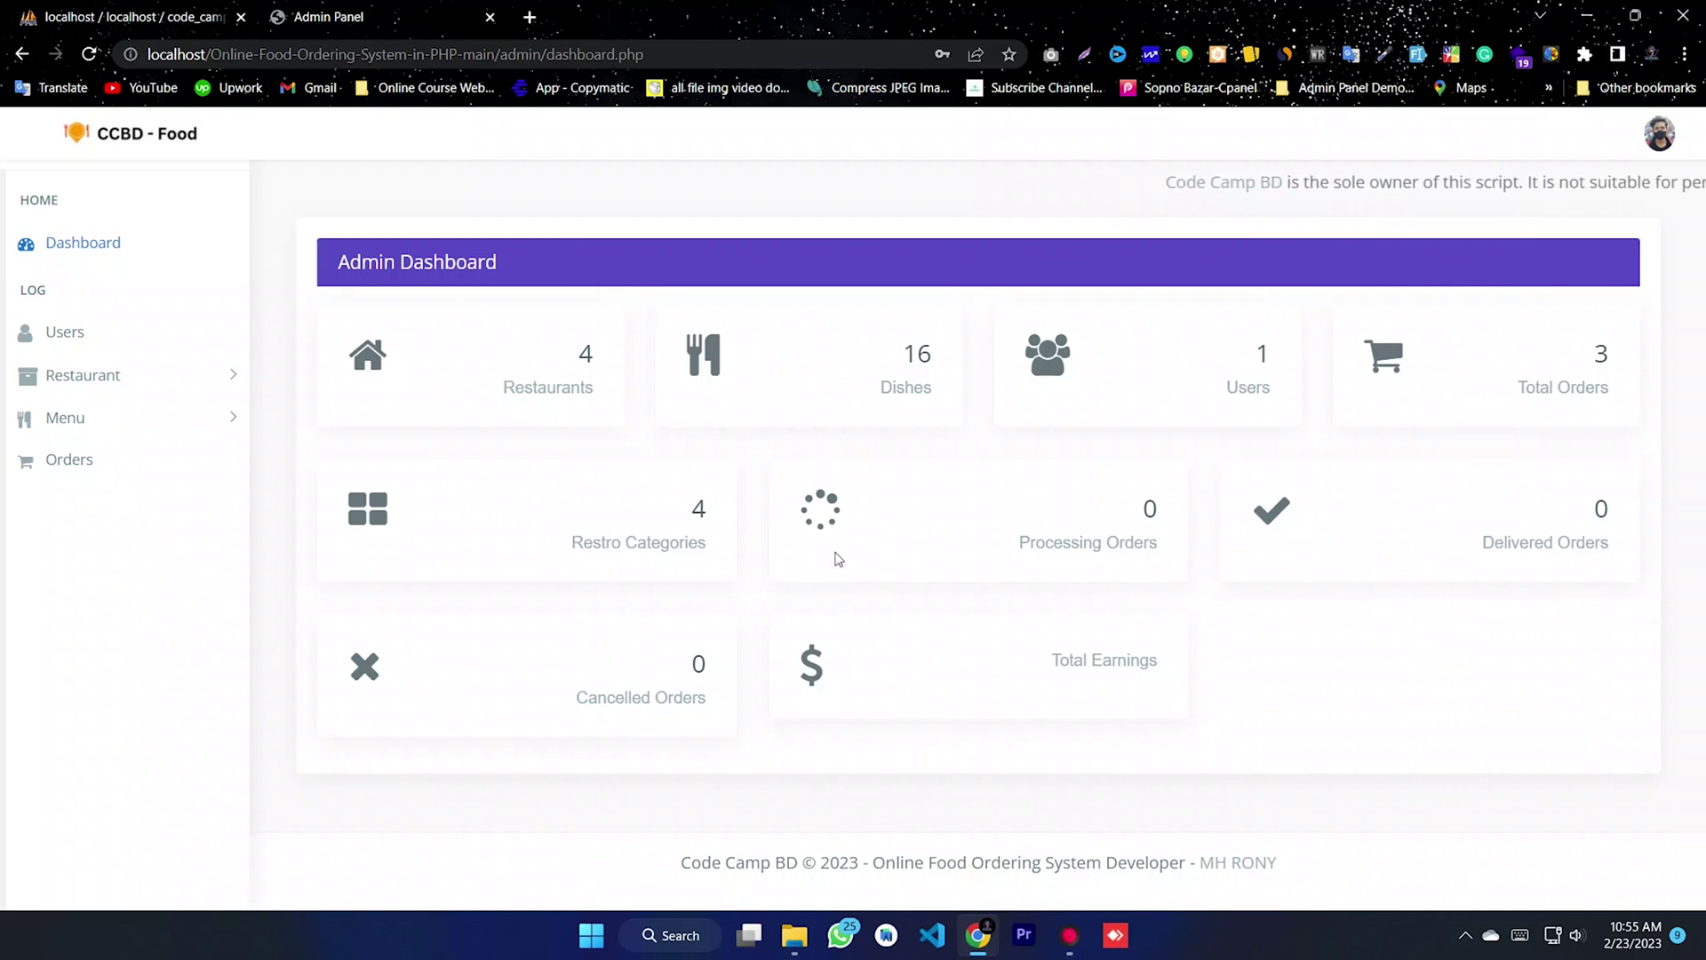
# - Review the dashboard totals: 4 restaurants, 16 dishes, 1 user, 3 orders
pyautogui.doubleClick(548, 387)
pyautogui.doubleClick(905, 387)
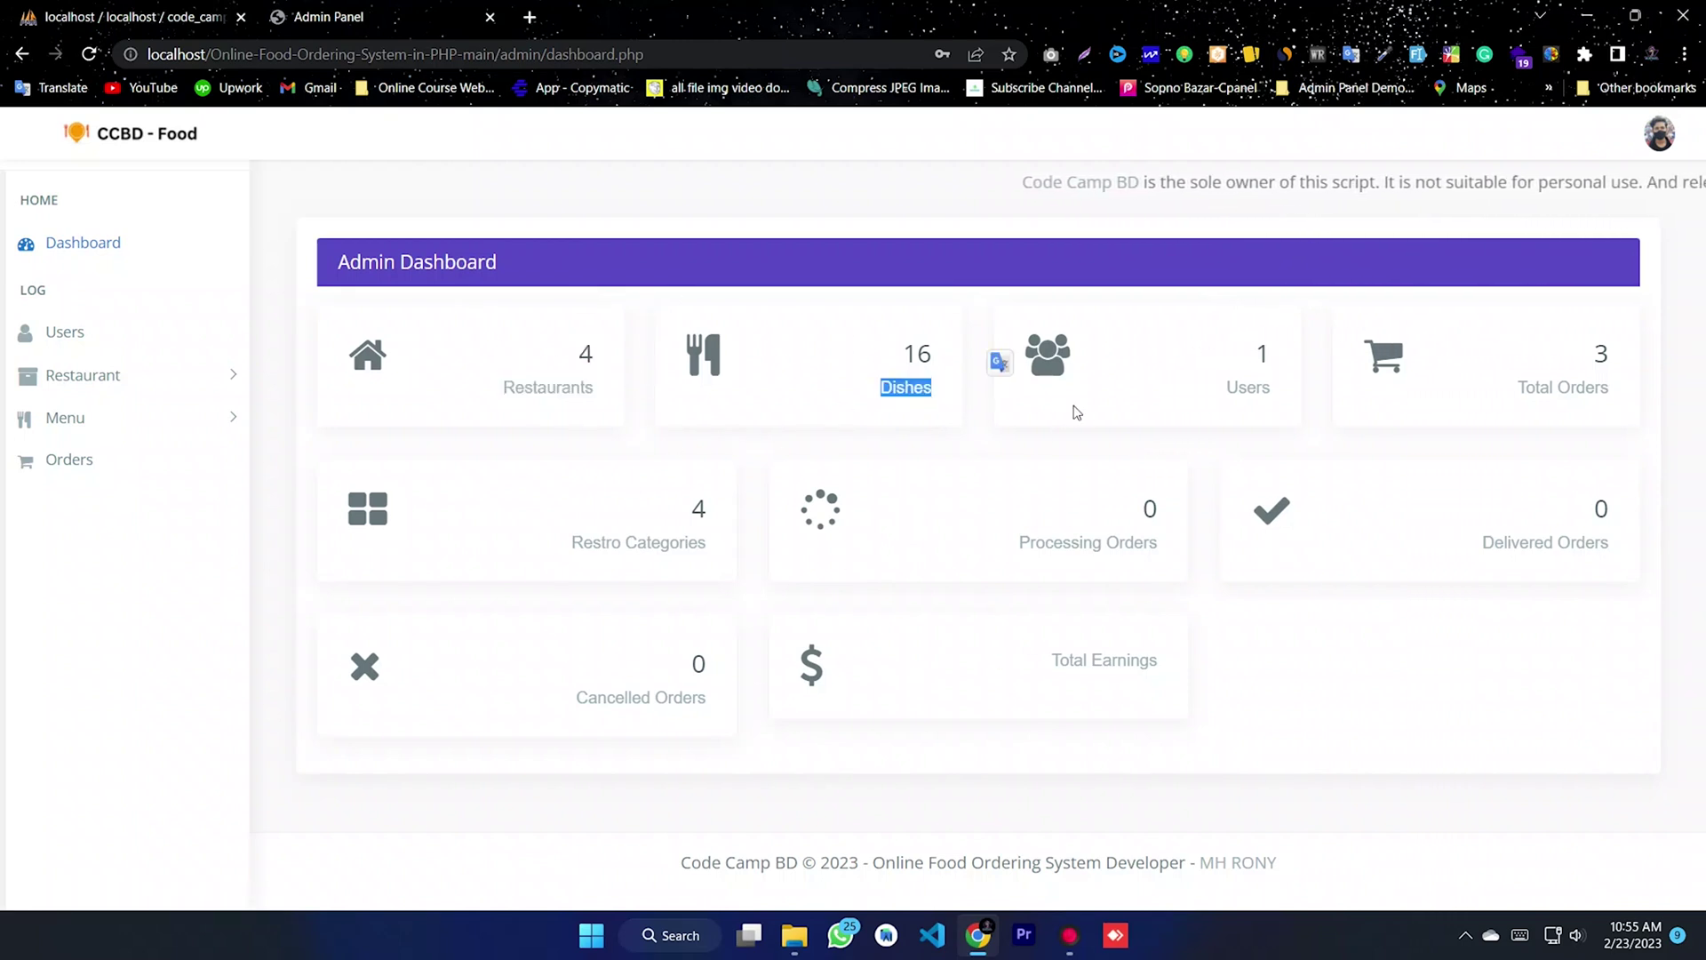
pyautogui.tripleClick(1182, 419)
pyautogui.tripleClick(1477, 429)
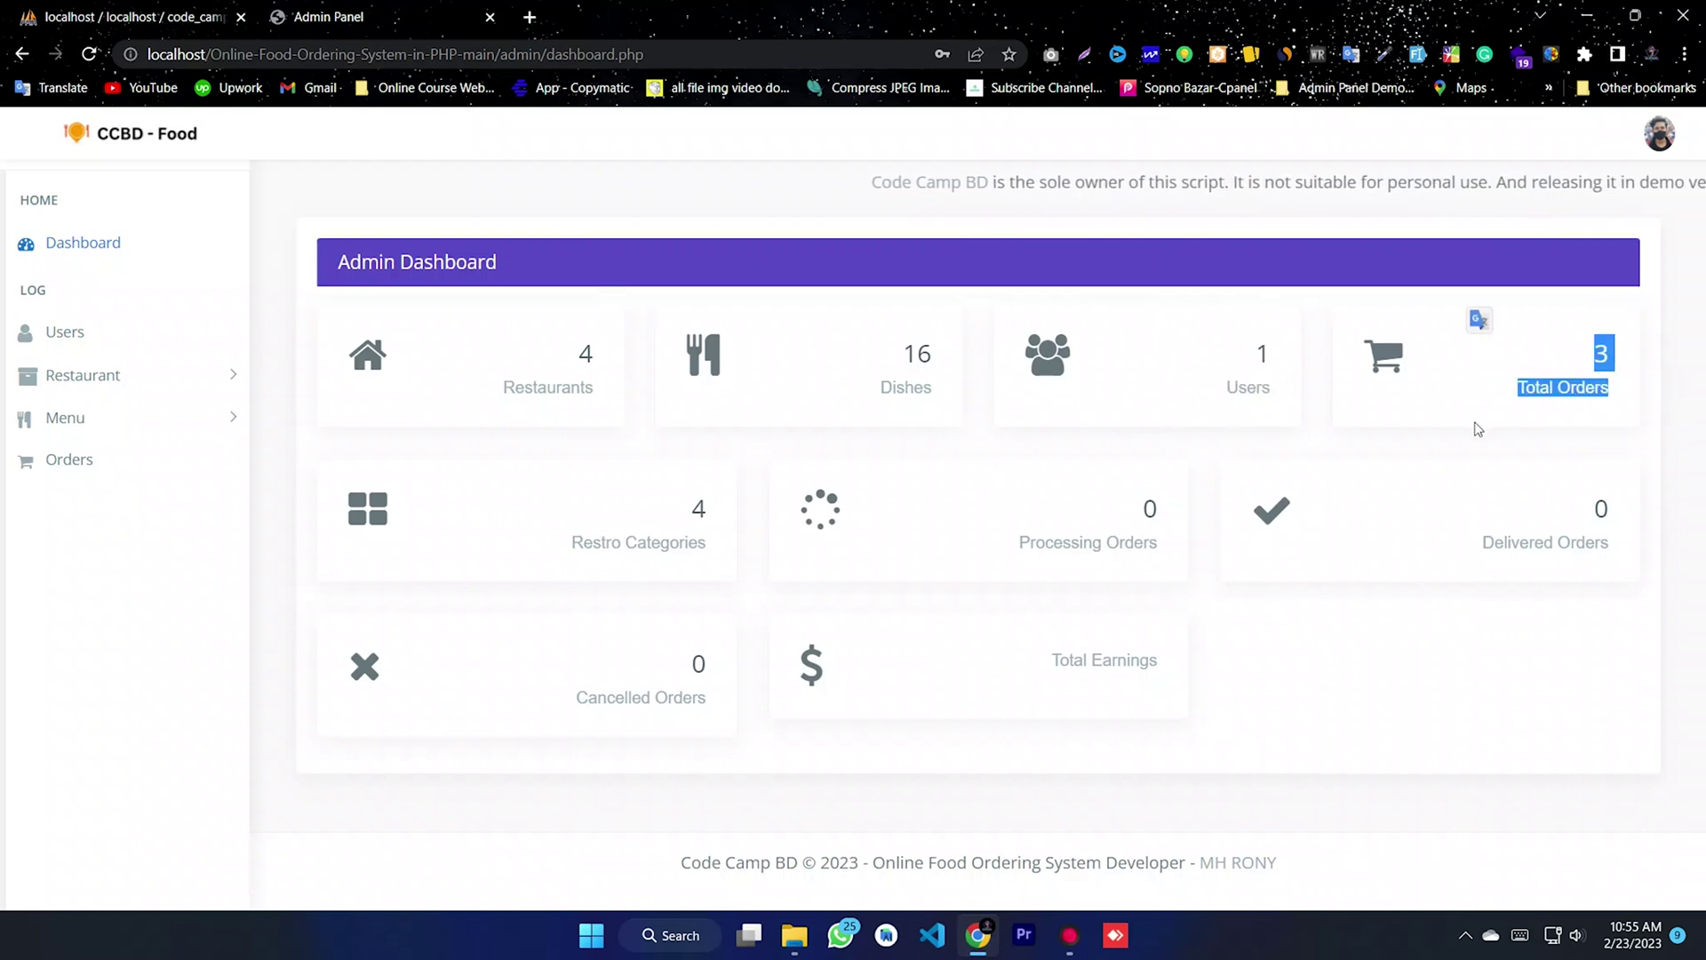
pyautogui.click(104, 256)
# - Open All Users, review the customer's details, then open and cancel its edit form
pyautogui.click(92, 343)
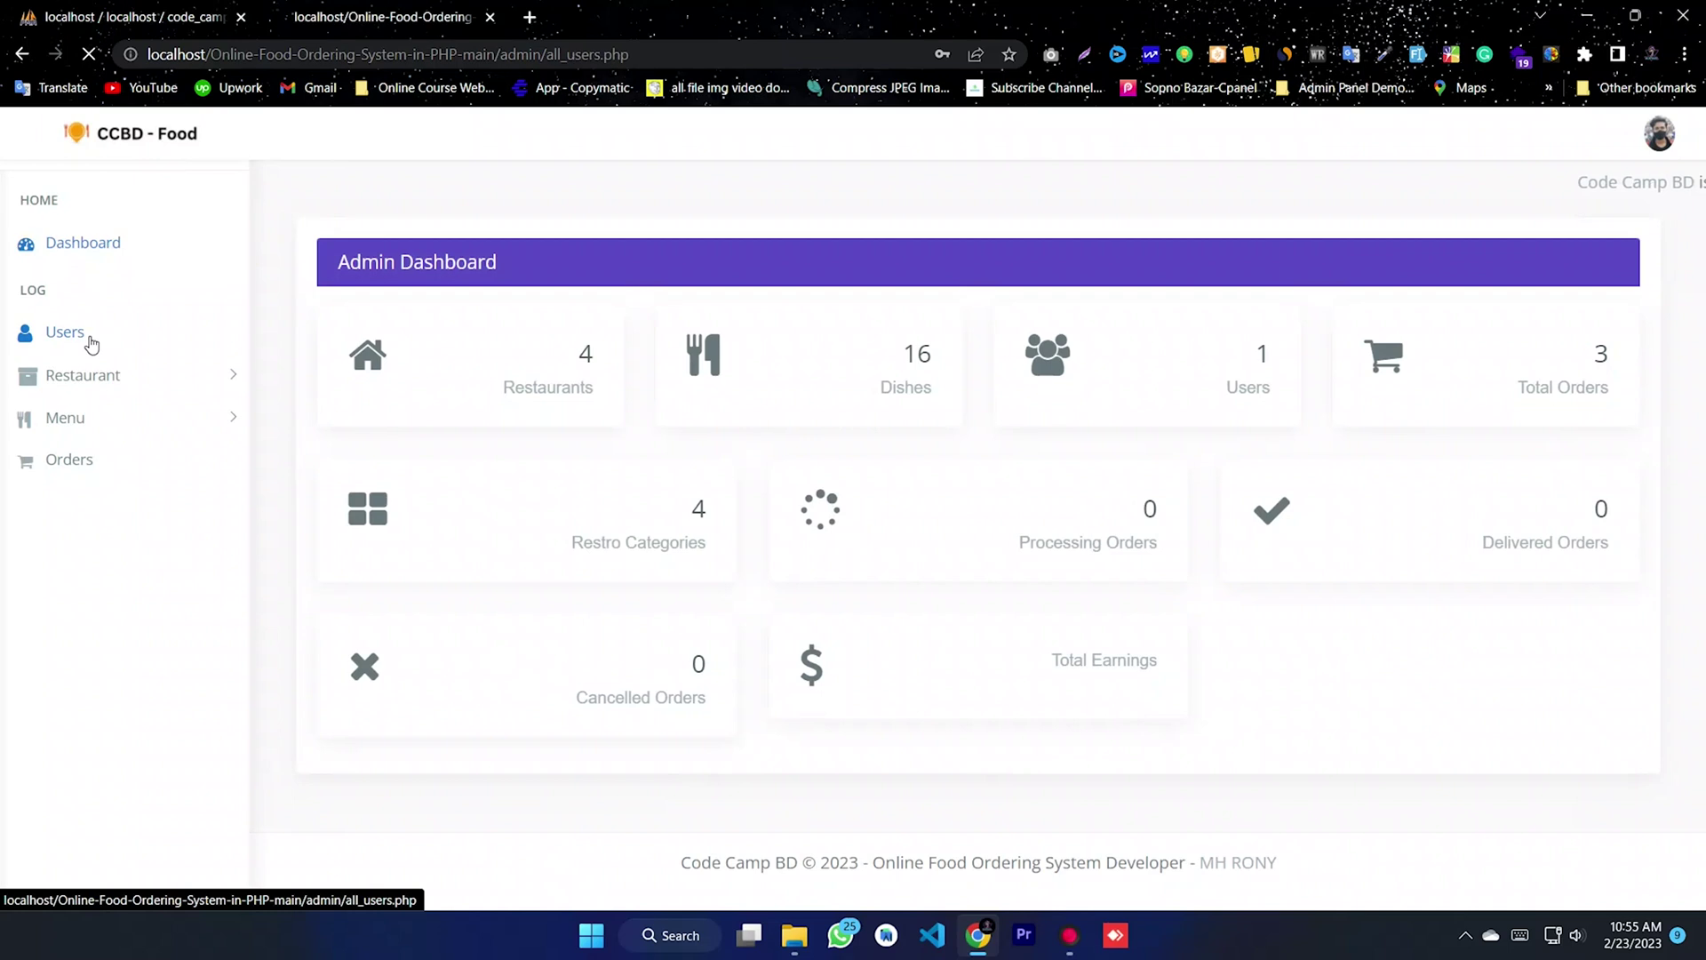
pyautogui.moveTo(833, 482); pyautogui.dragTo(377, 434)
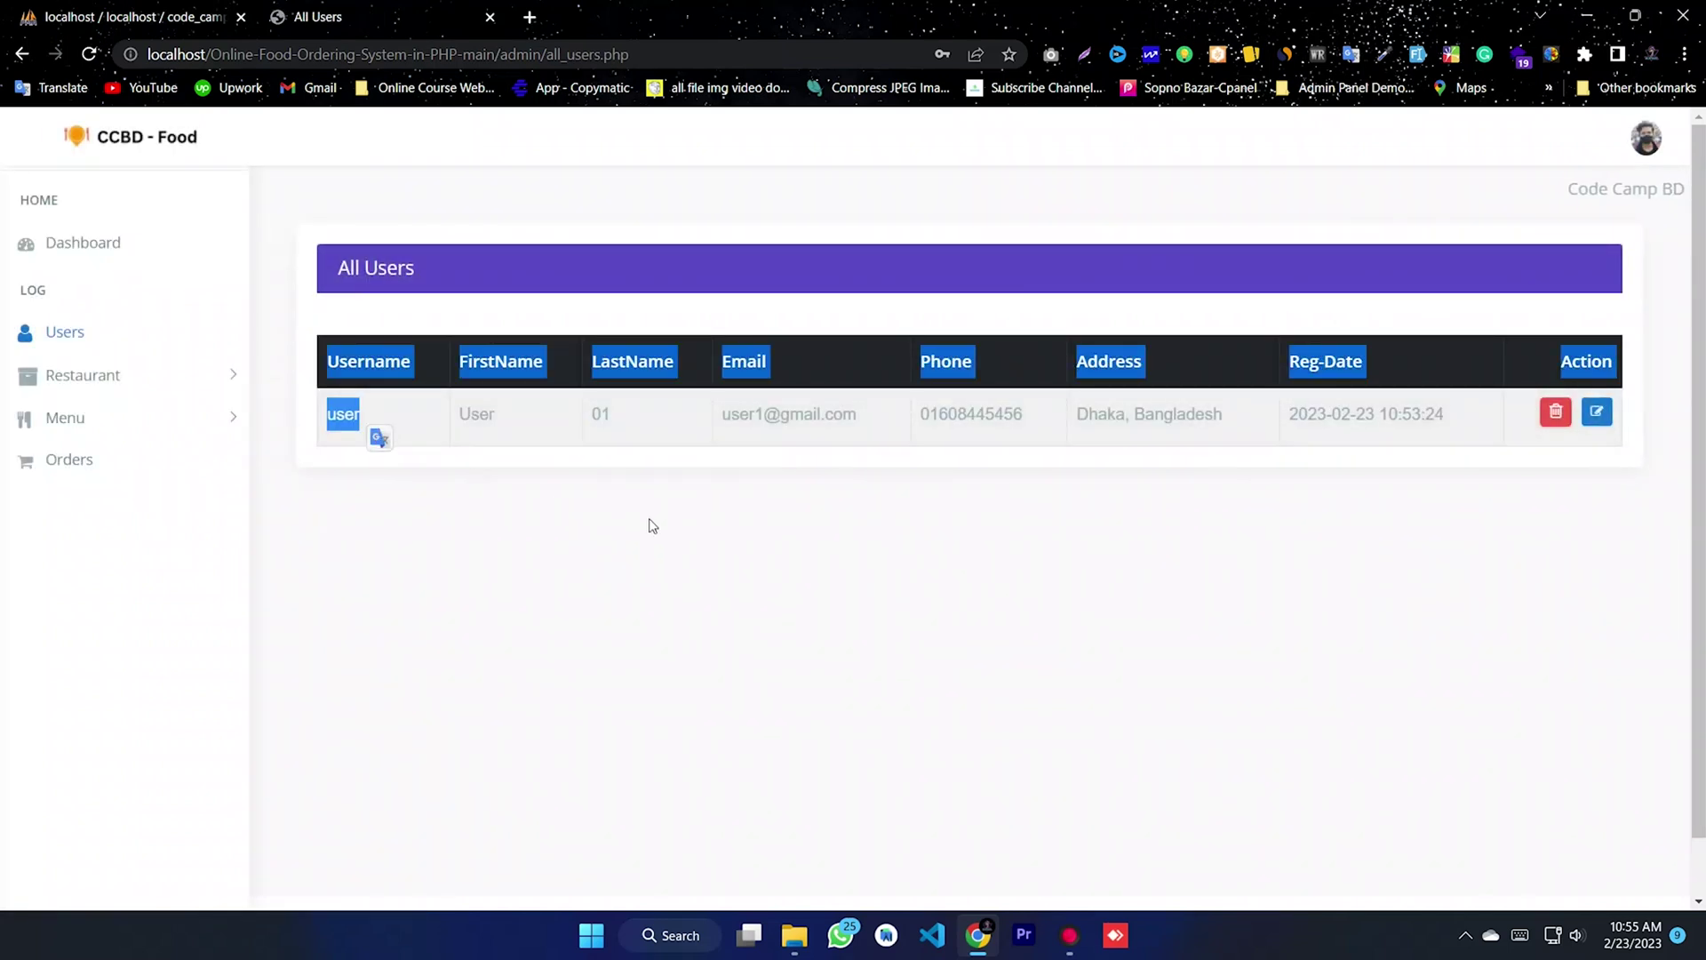
pyautogui.click(1323, 413)
pyautogui.moveTo(995, 414); pyautogui.dragTo(894, 427)
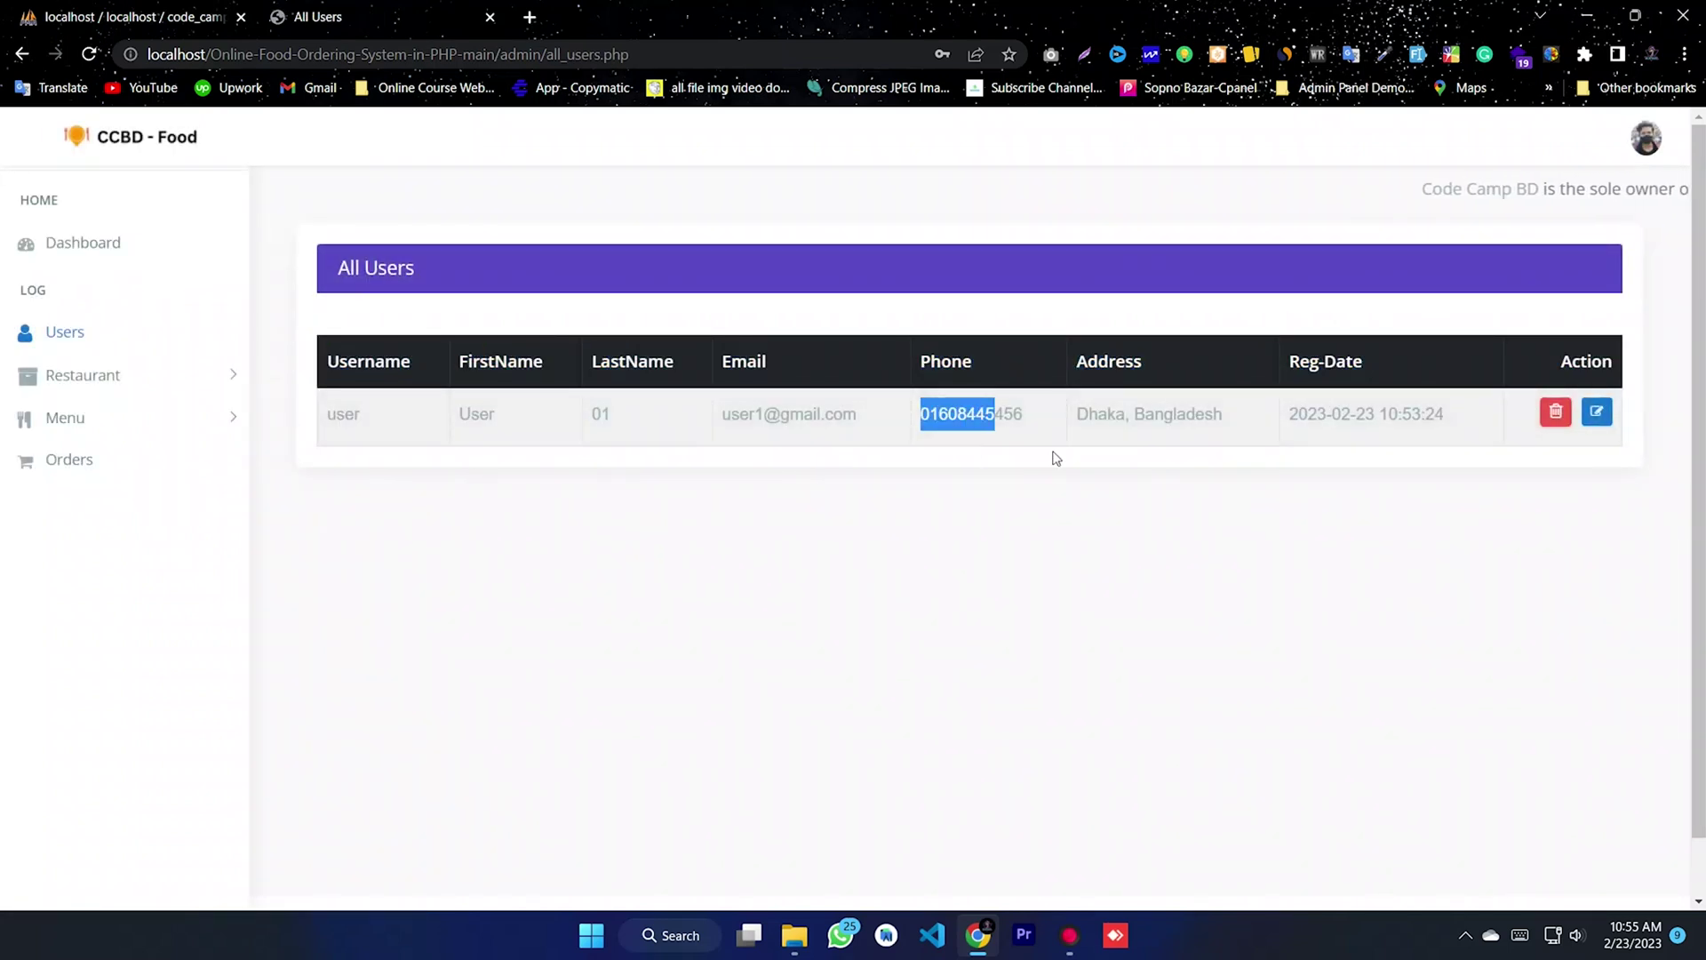
pyautogui.moveTo(1218, 438); pyautogui.dragTo(1085, 438)
pyautogui.moveTo(1462, 427); pyautogui.dragTo(1238, 459)
pyautogui.click(1257, 434)
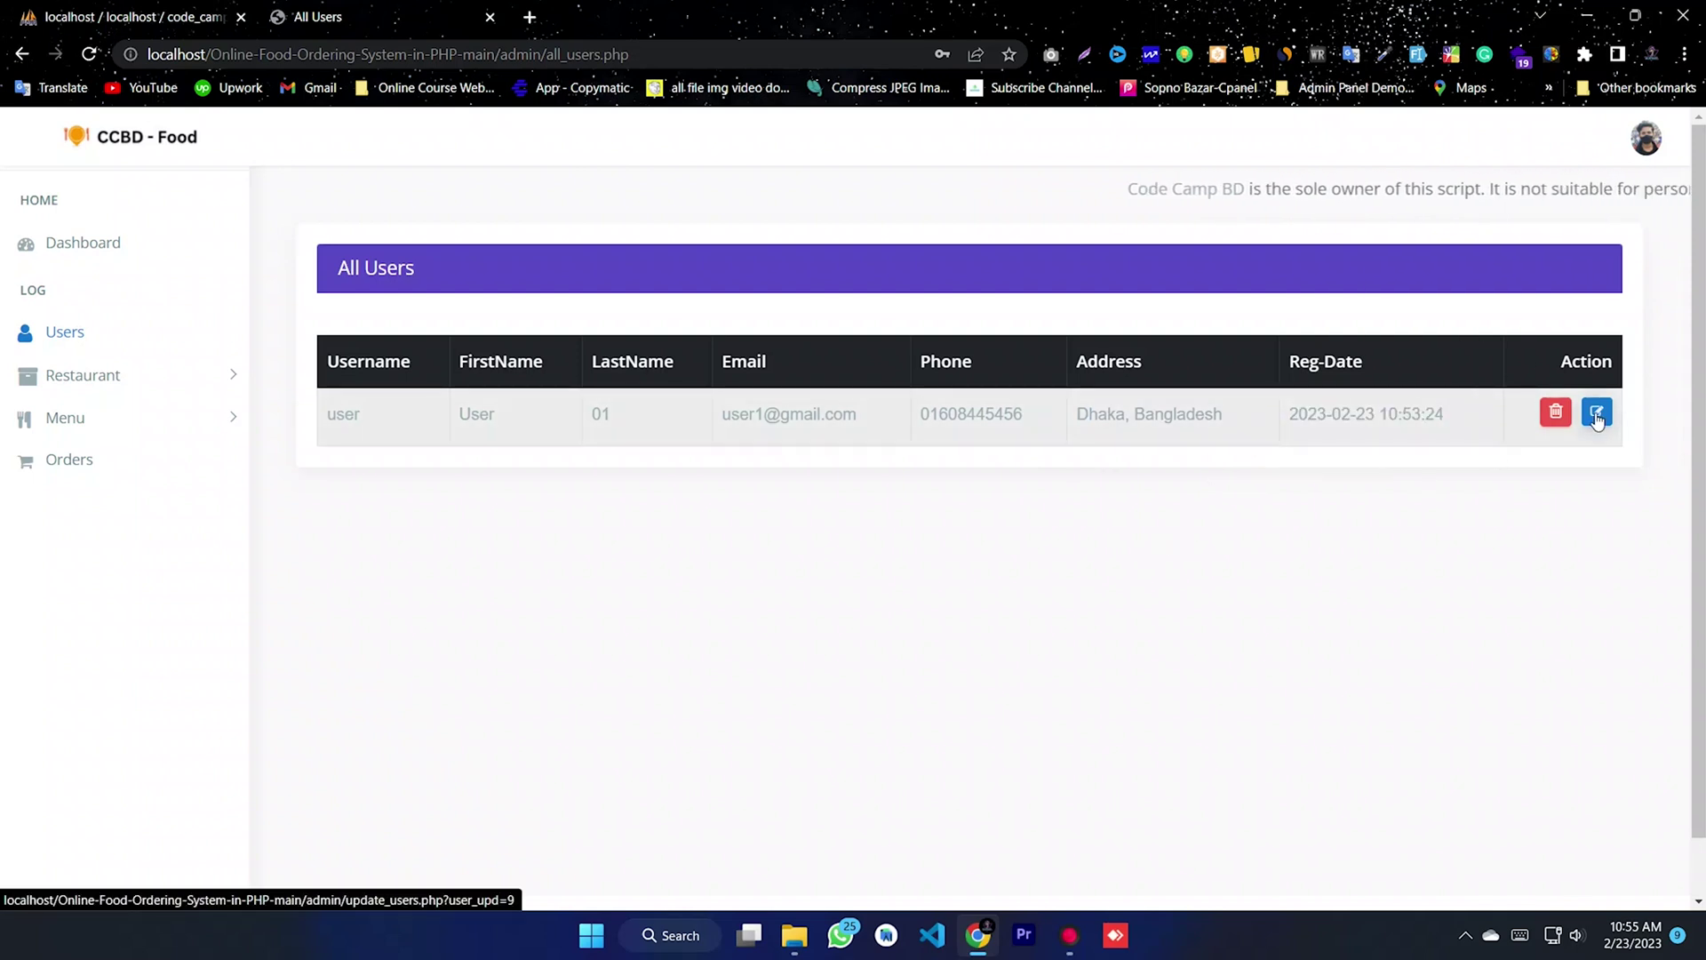
pyautogui.click(1597, 413)
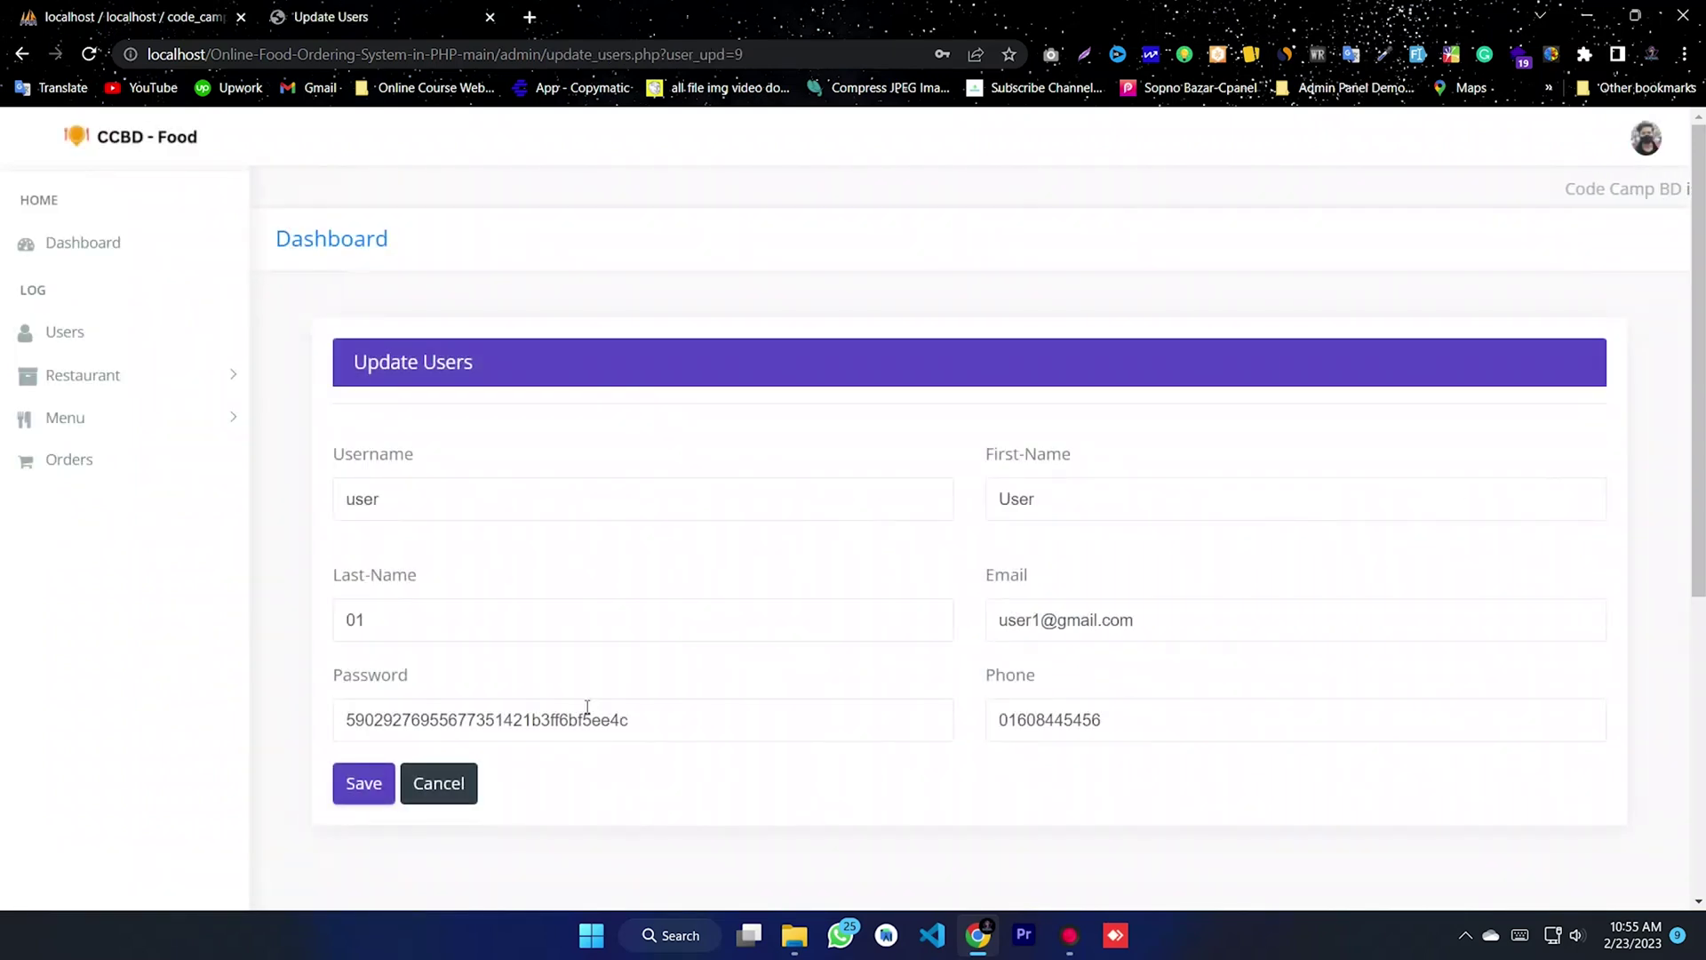
pyautogui.click(454, 781)
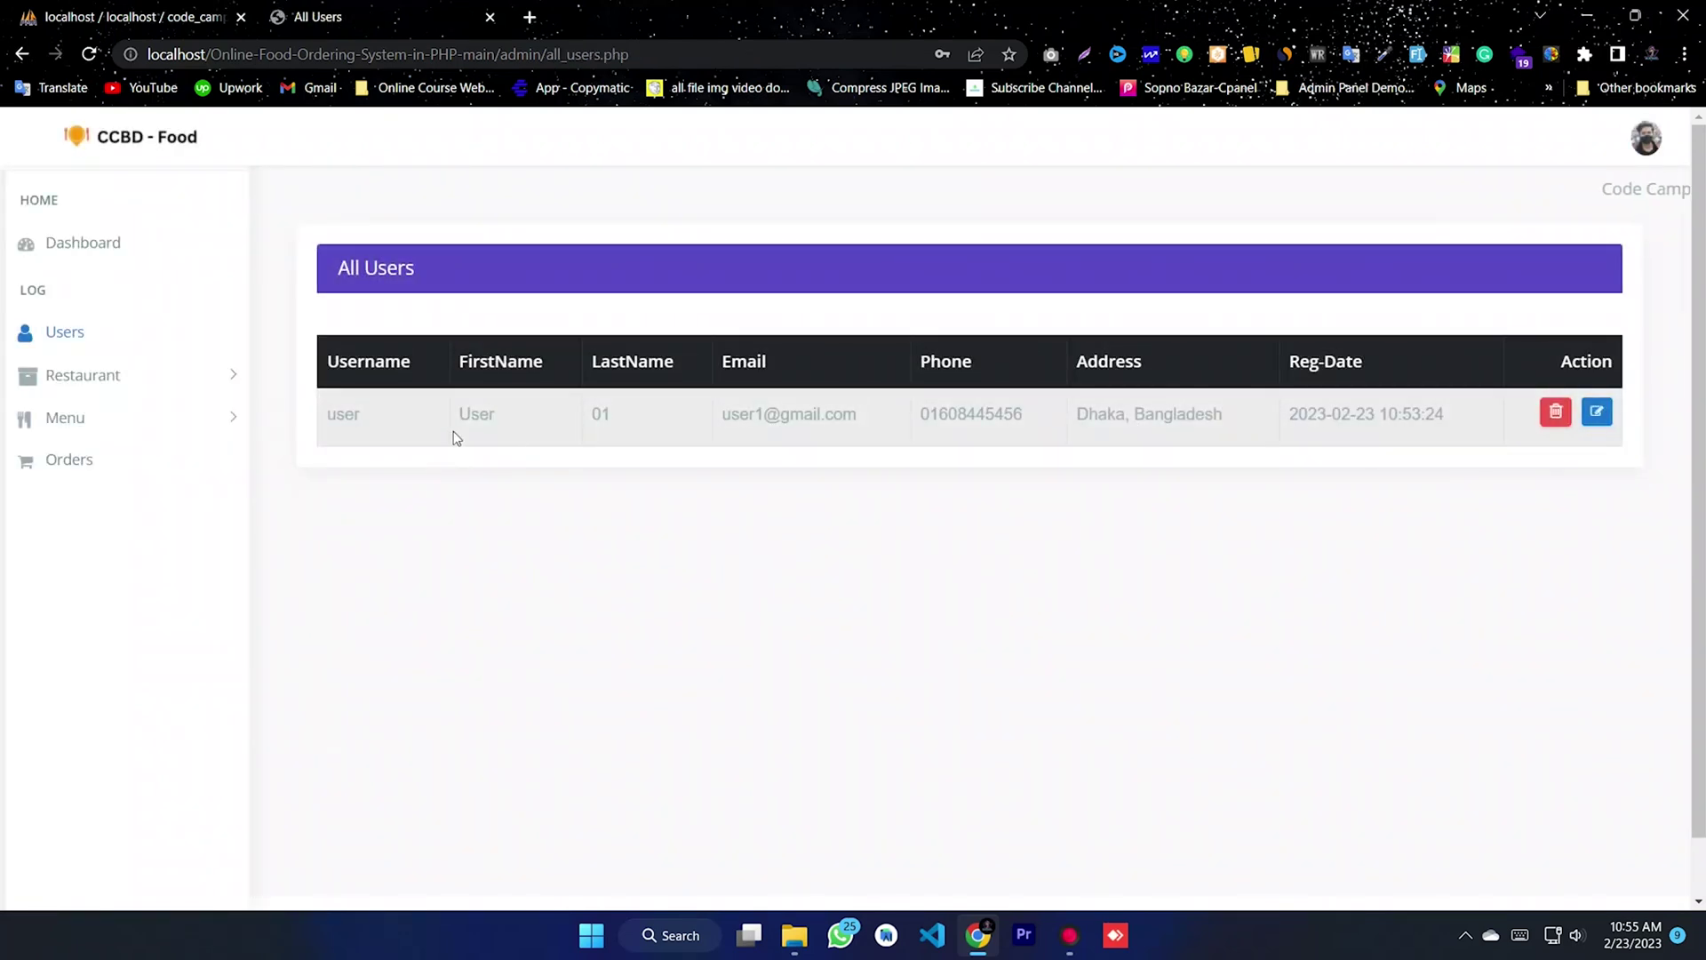
# - Browse All Restaurants and open then cancel North Street Tavern's edit form
pyautogui.click(75, 381)
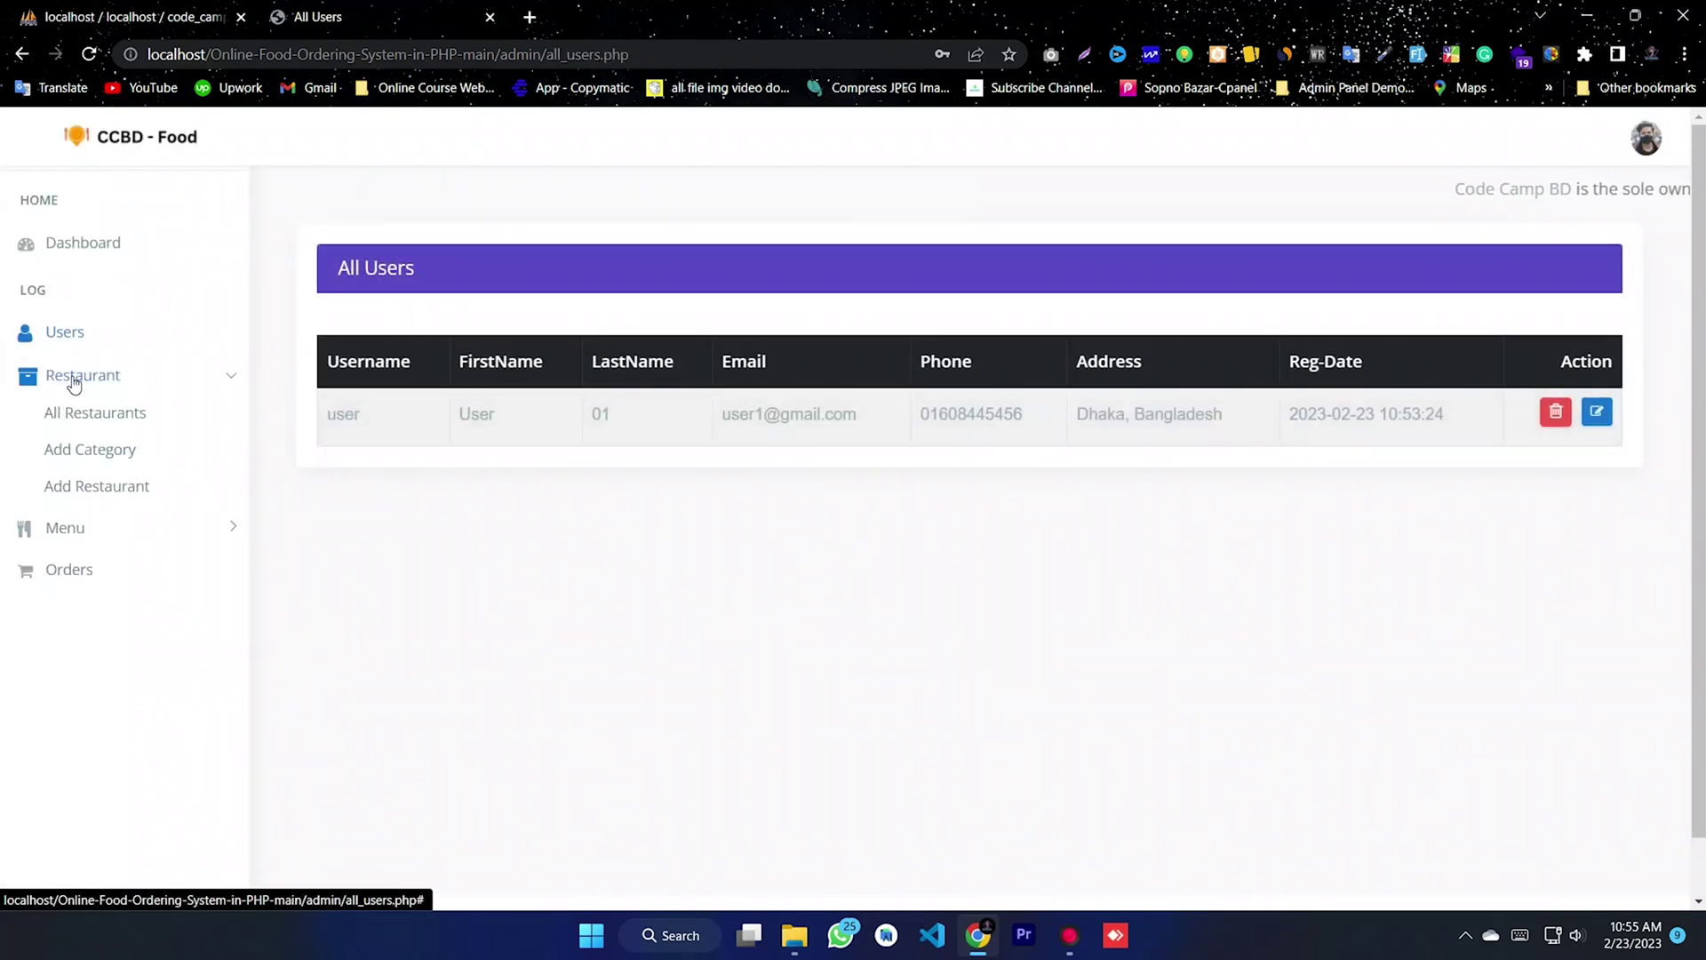
pyautogui.click(89, 414)
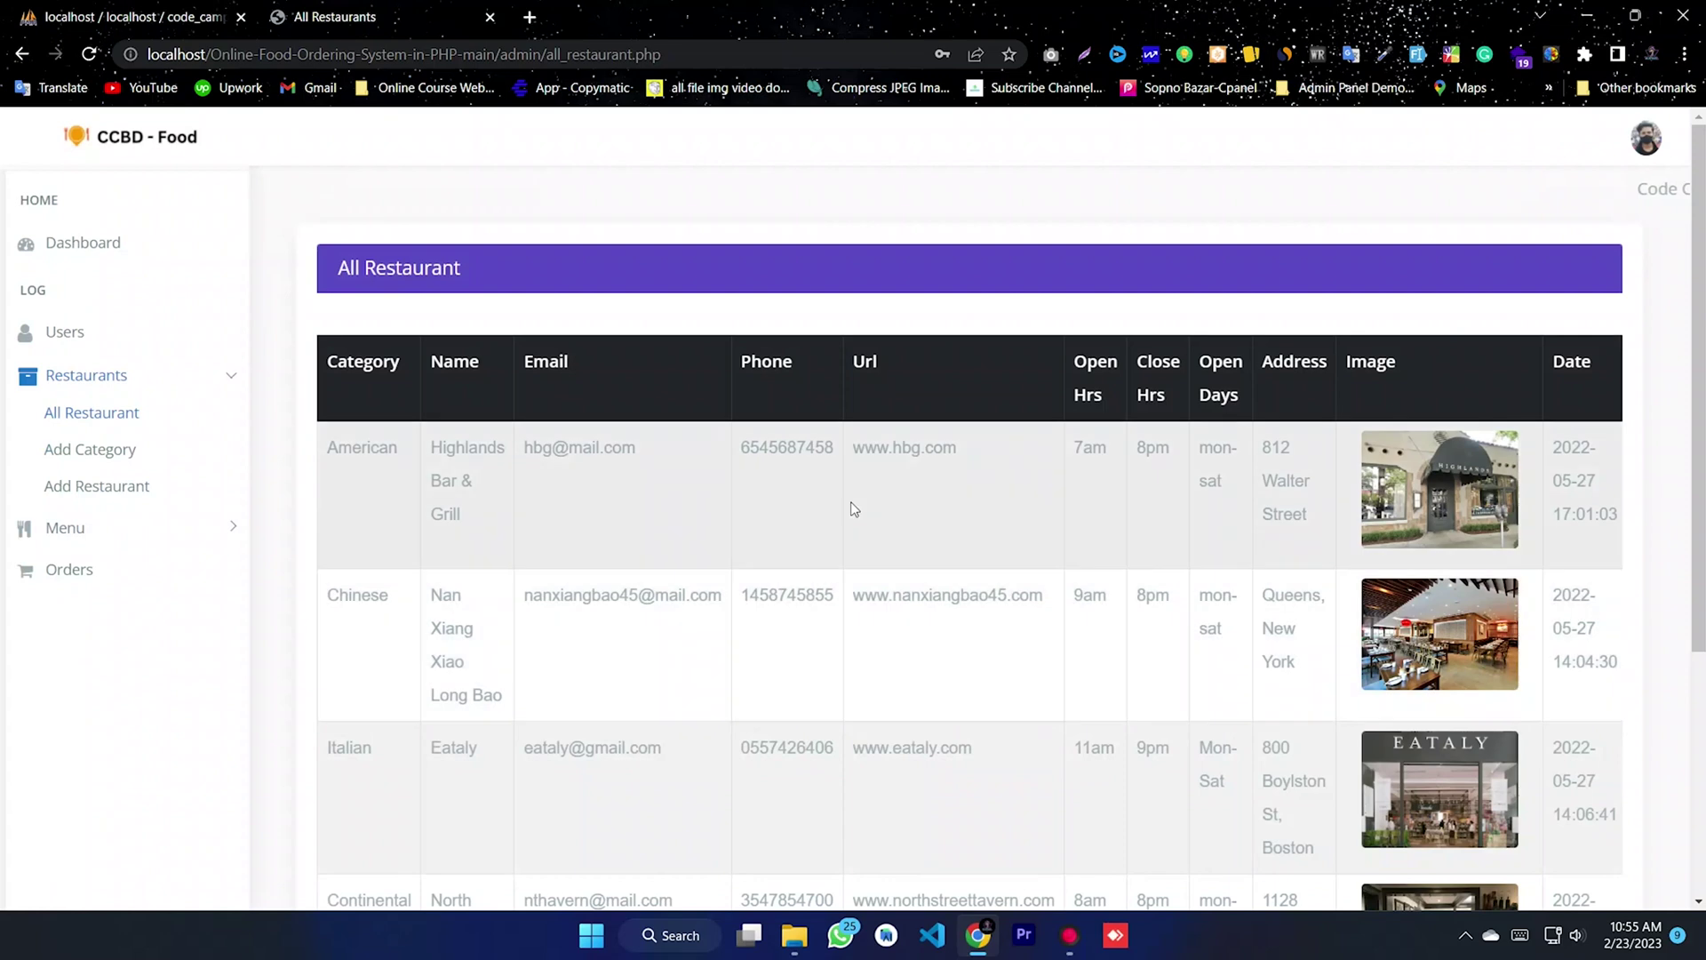
pyautogui.scroll(-4, 1112, 488)
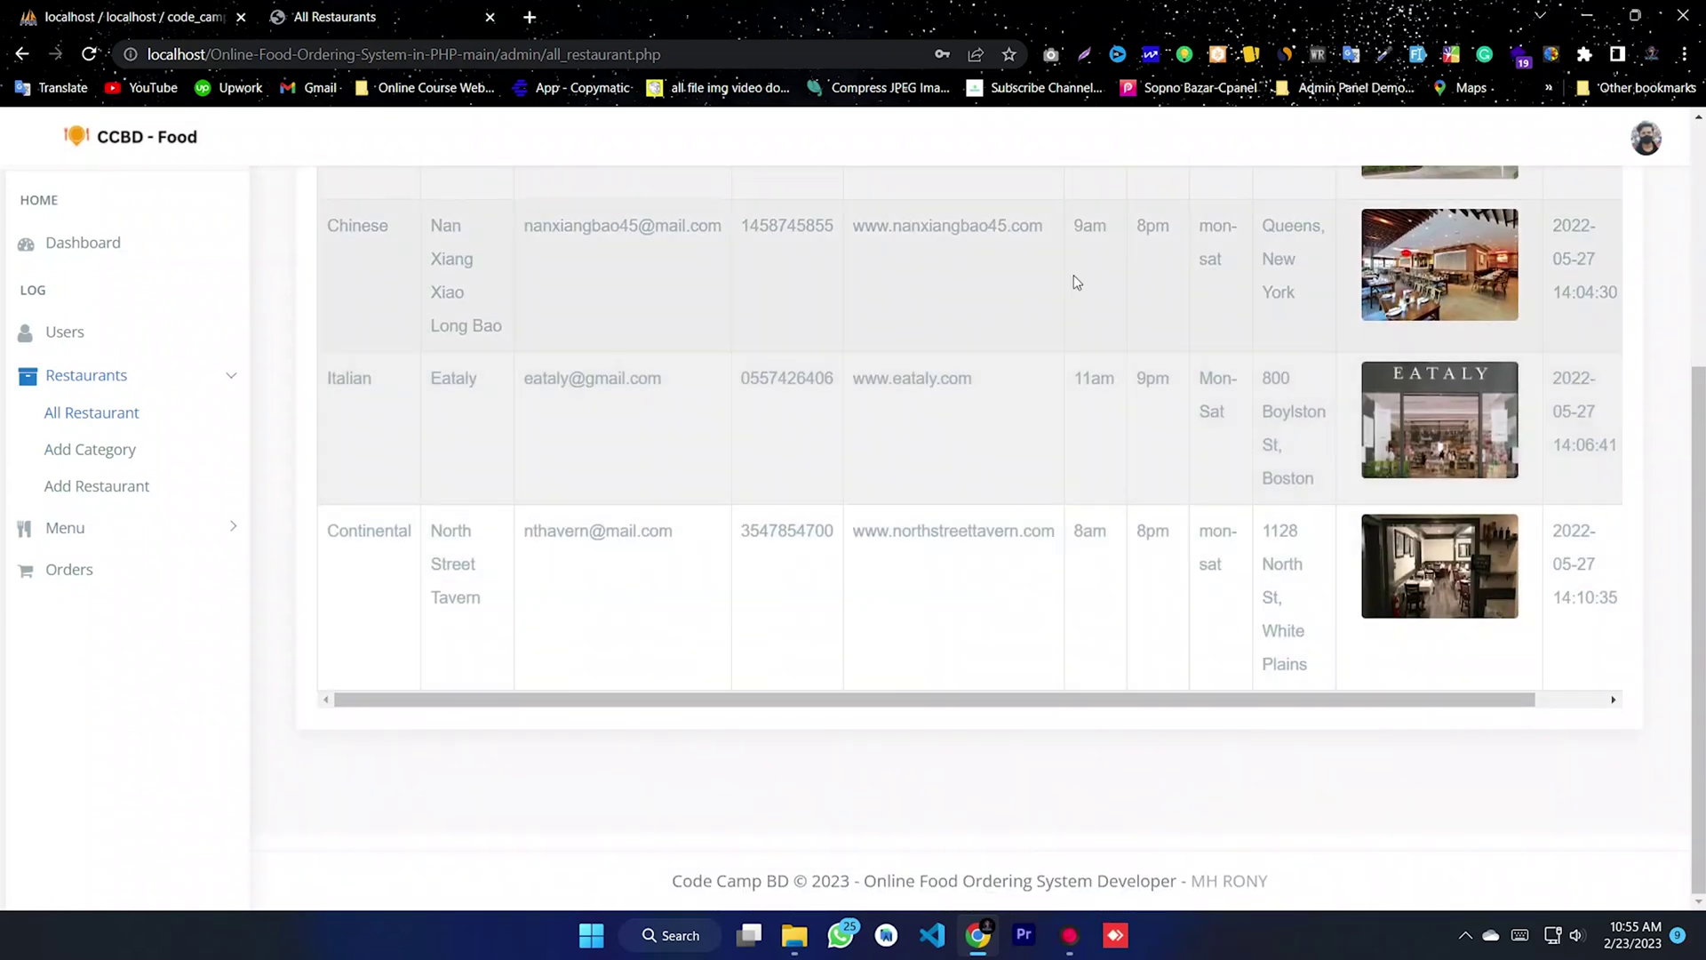
pyautogui.moveTo(1105, 700); pyautogui.dragTo(1345, 704)
pyautogui.moveTo(1152, 694); pyautogui.dragTo(1458, 678)
pyautogui.click(1597, 573)
pyautogui.scroll(-4, 514, 464)
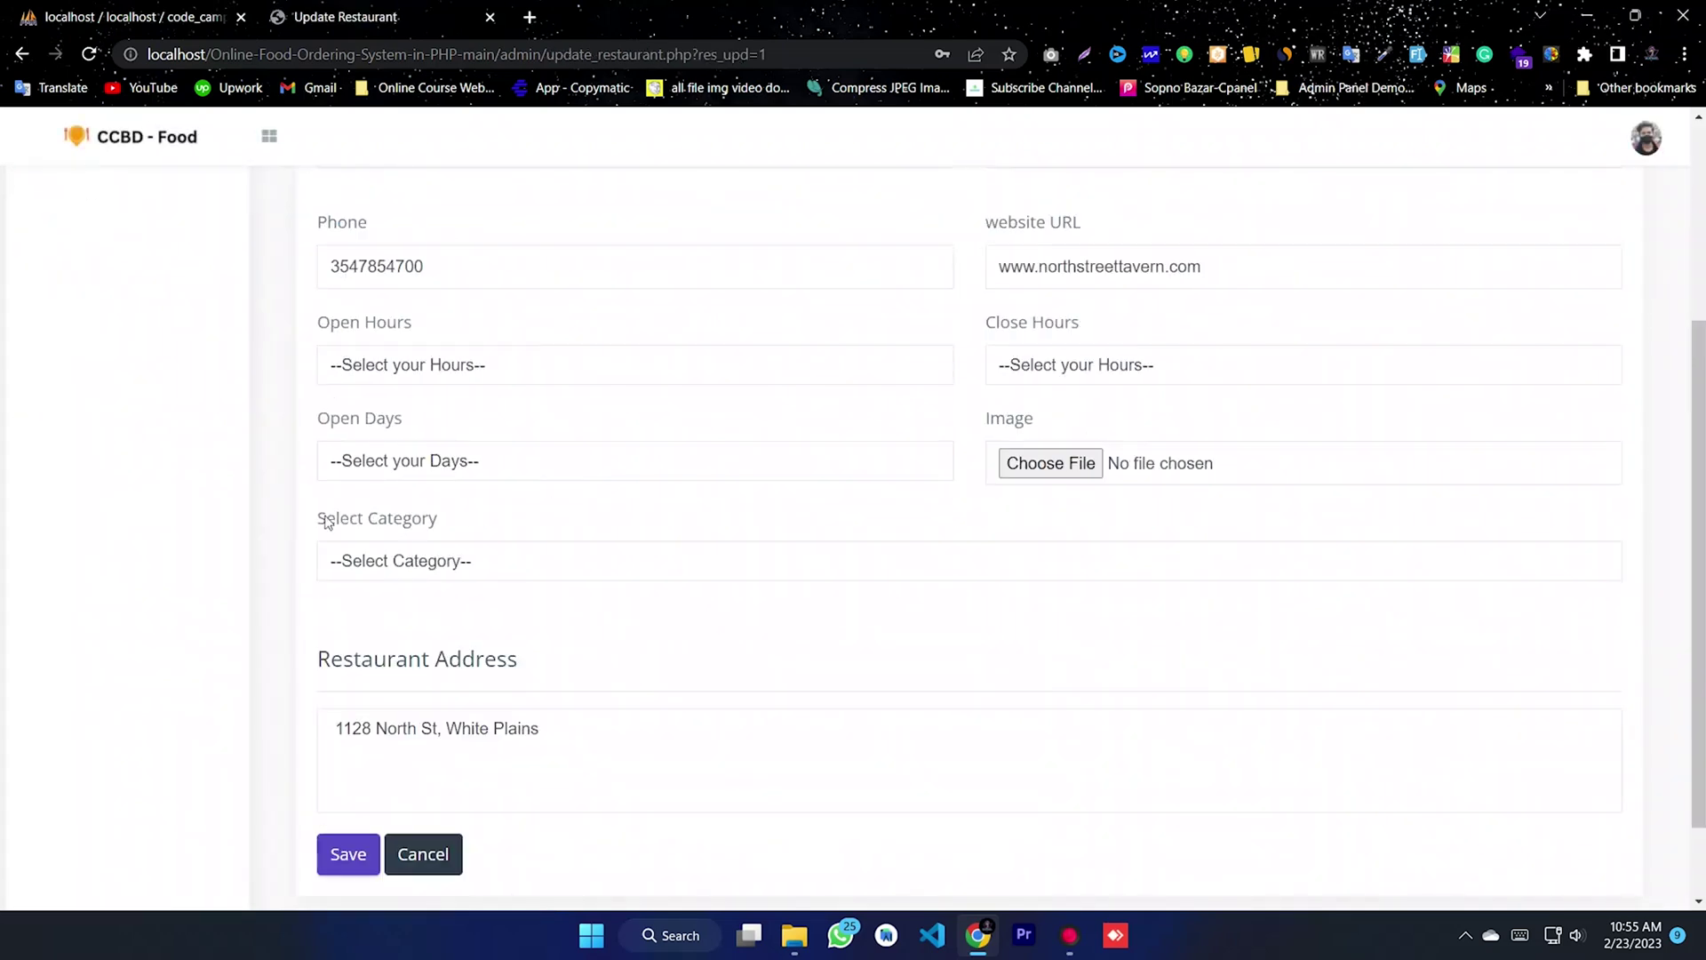
pyautogui.click(449, 851)
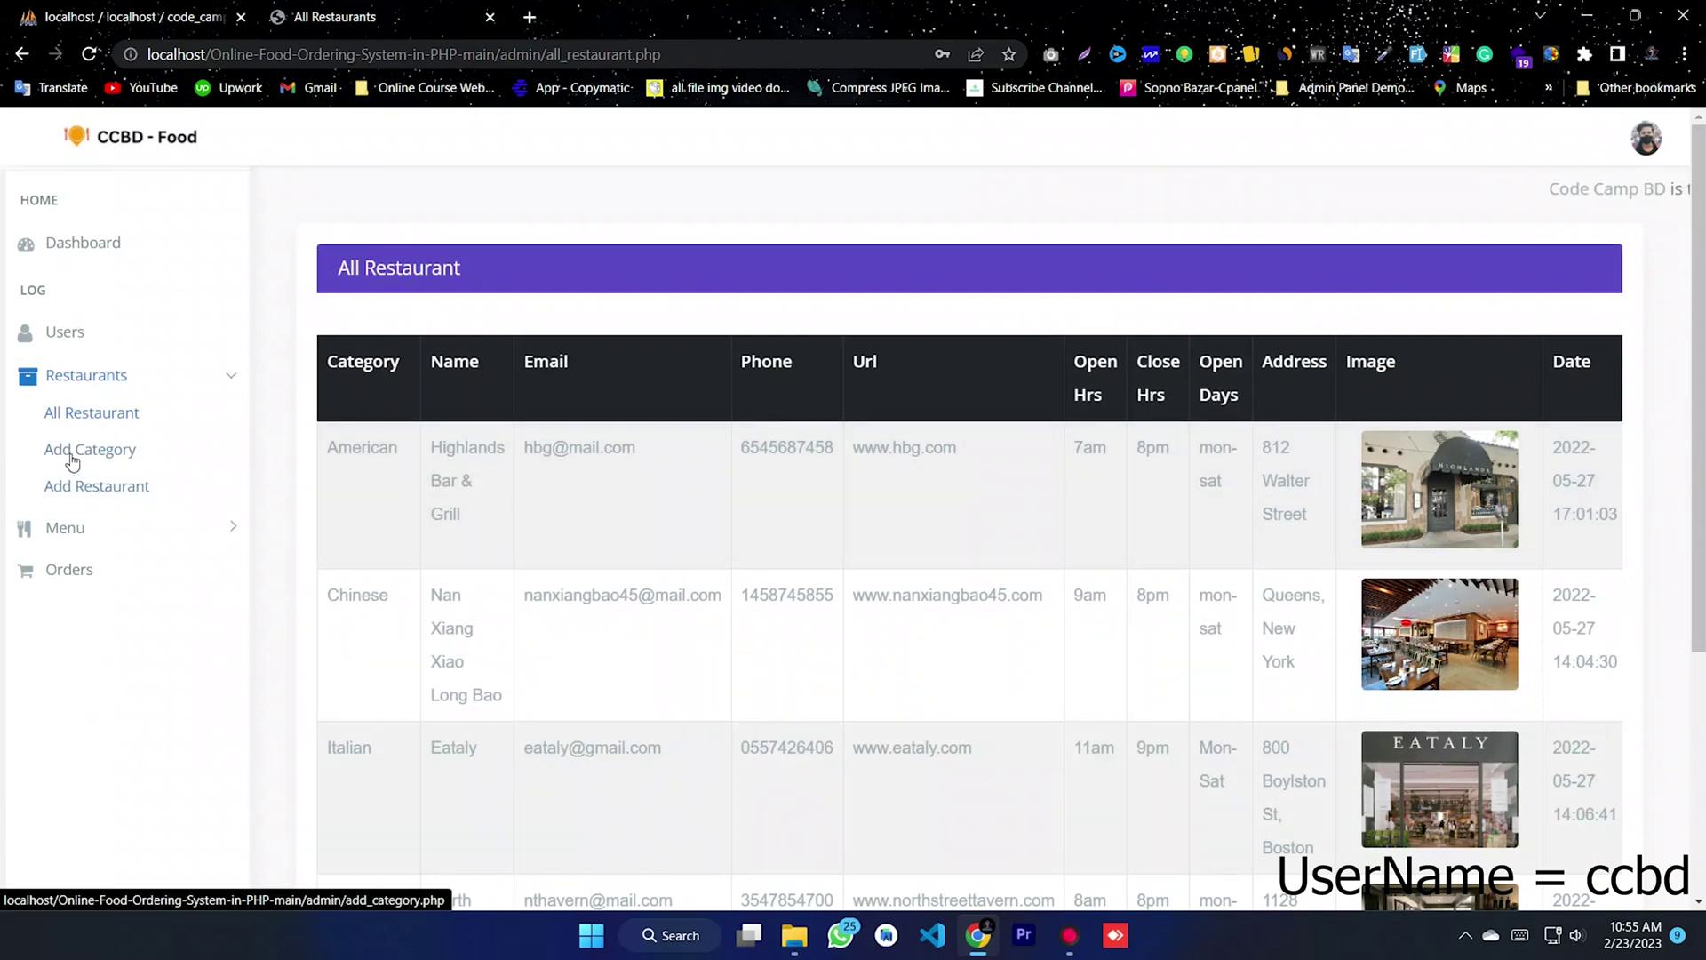
# - View the Add Category page and the Add Restaurant form
pyautogui.click(69, 452)
pyautogui.scroll(-2, 716, 522)
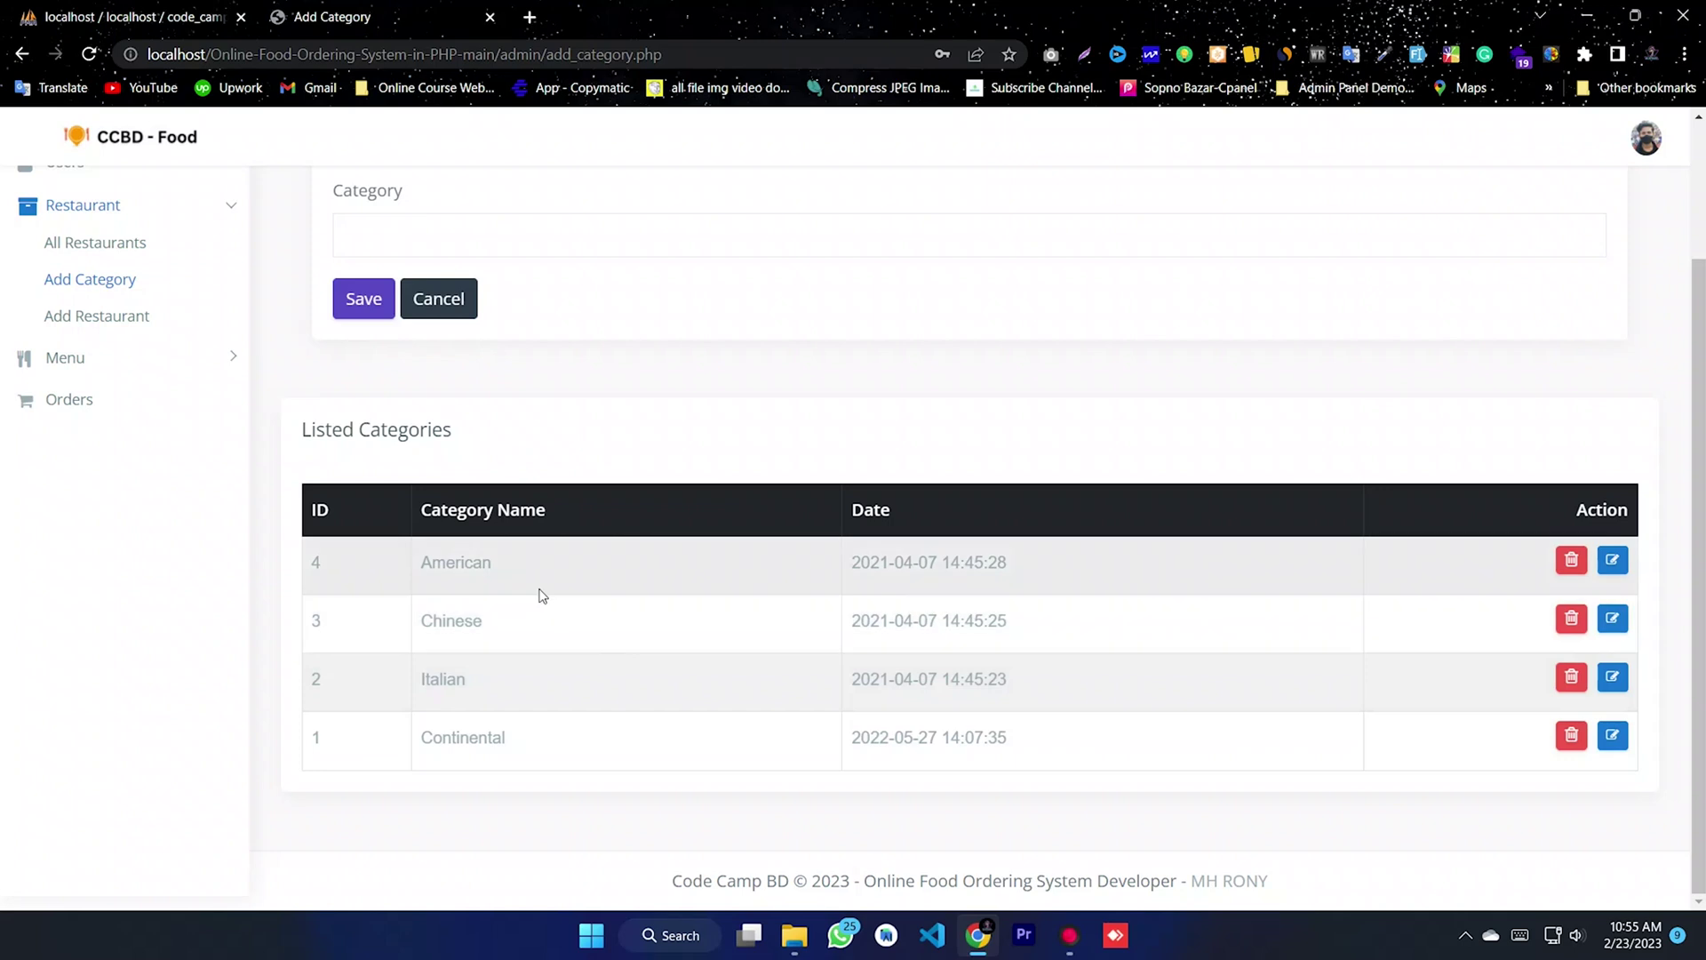
pyautogui.click(118, 318)
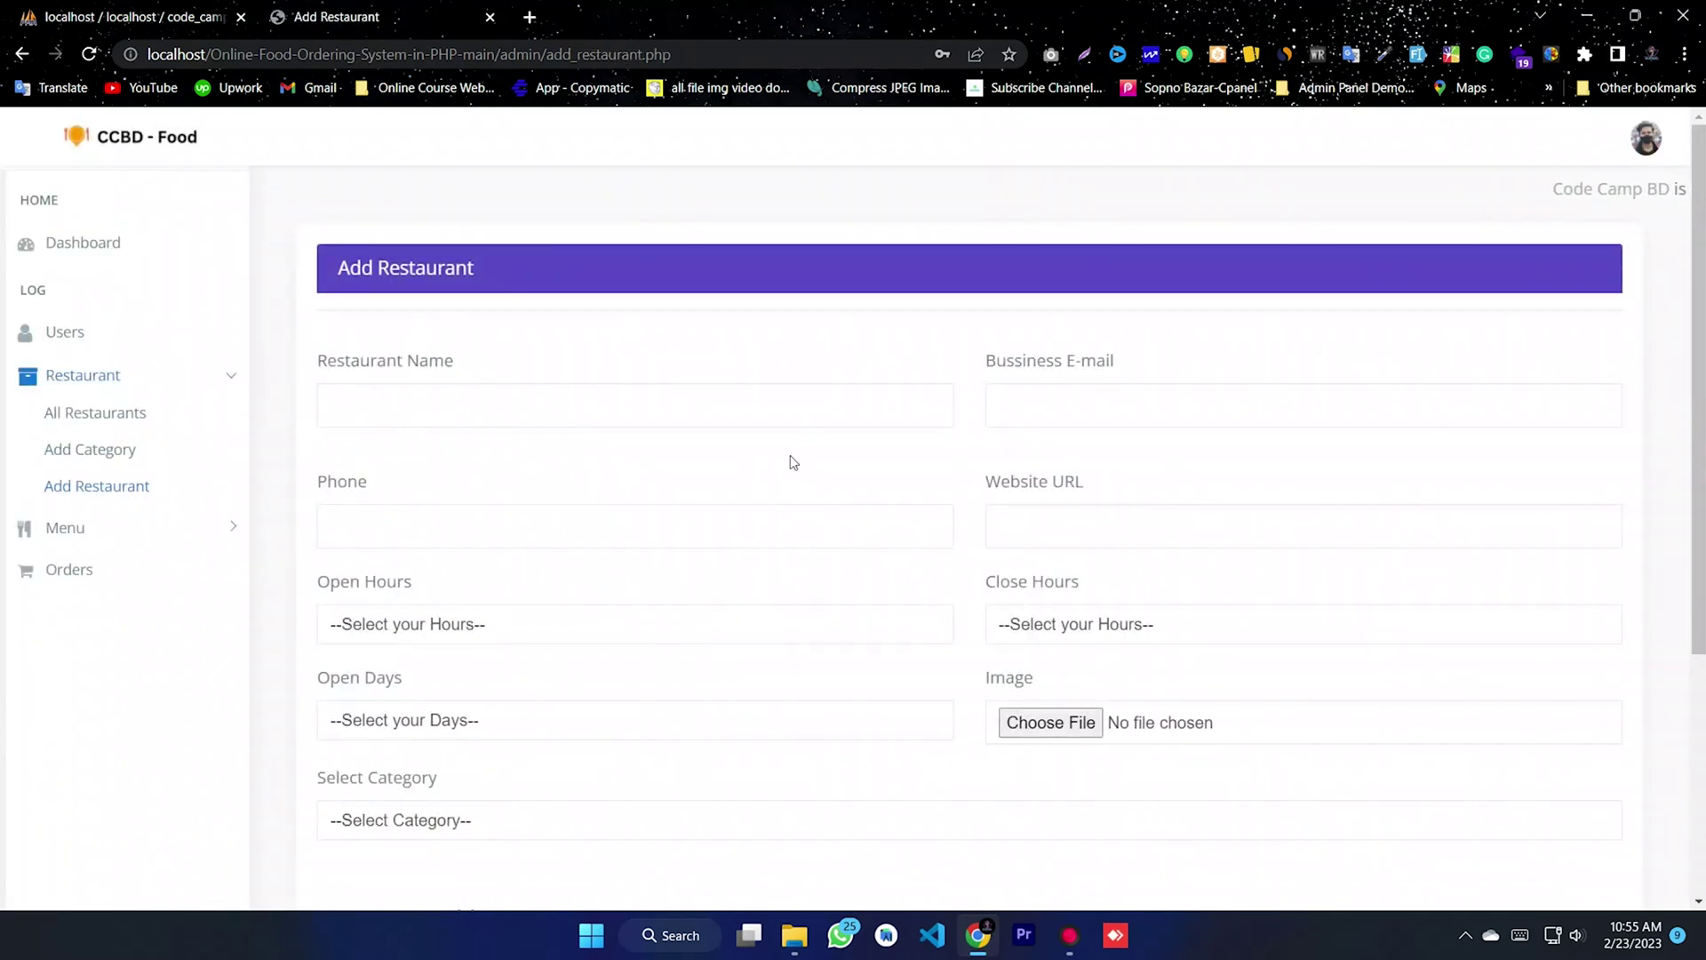
pyautogui.scroll(-1, 920, 576)
pyautogui.scroll(-3, 696, 609)
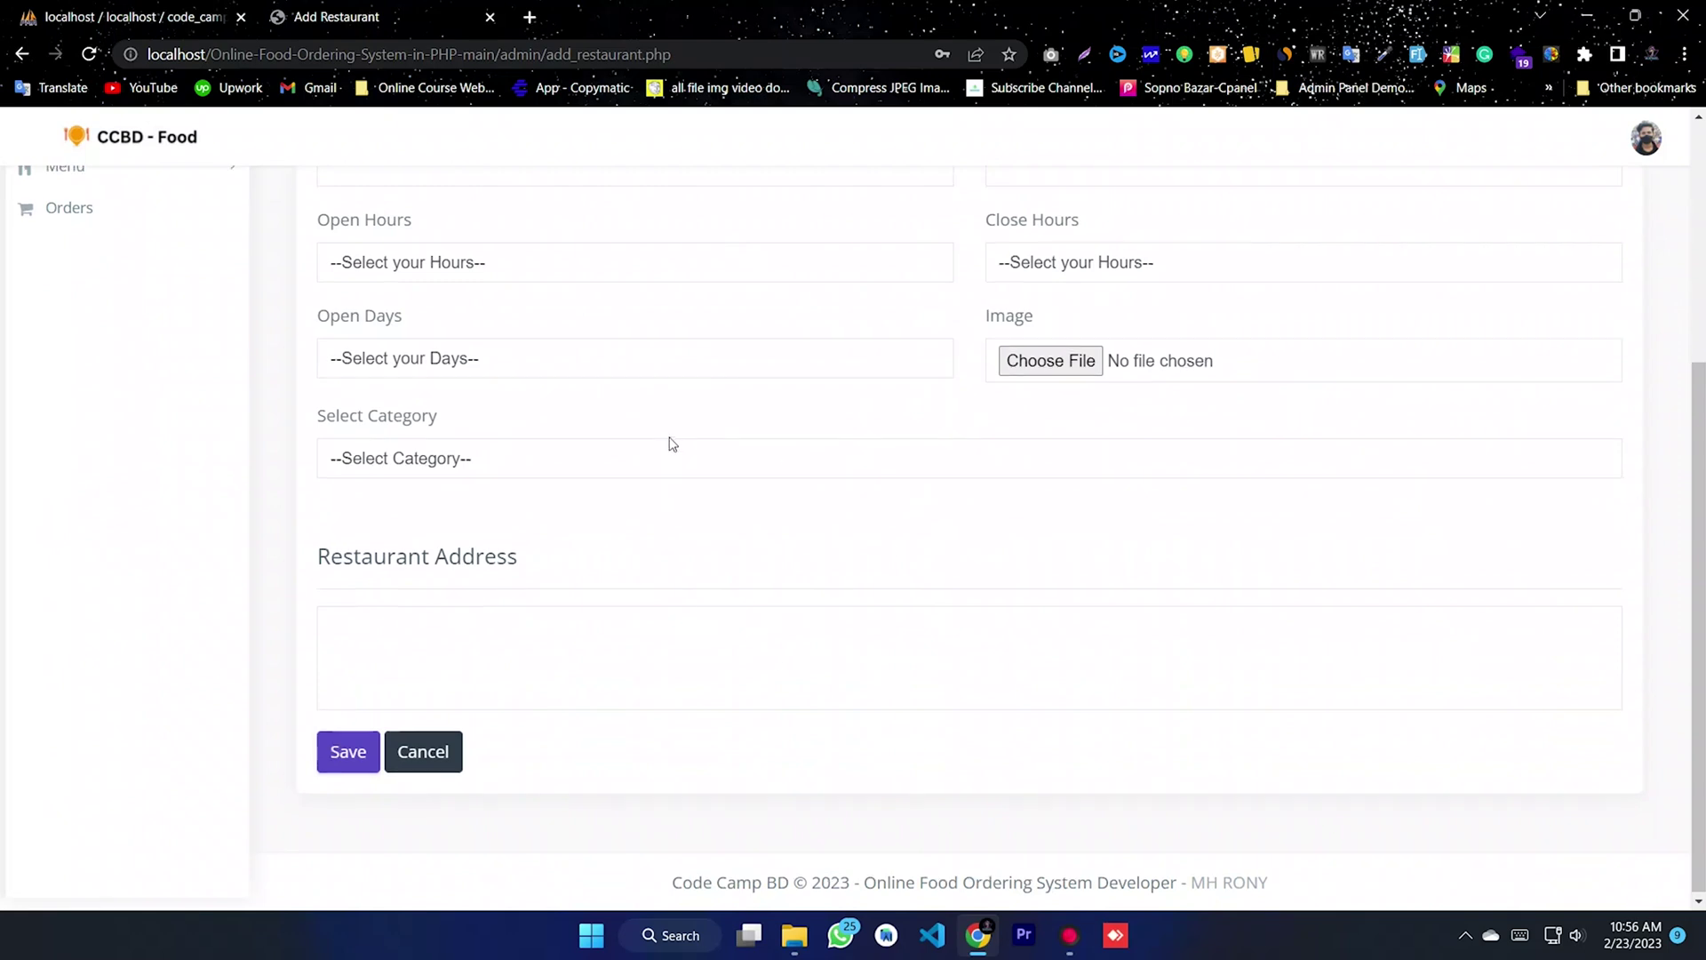
pyautogui.scroll(4, 670, 442)
pyautogui.click(110, 378)
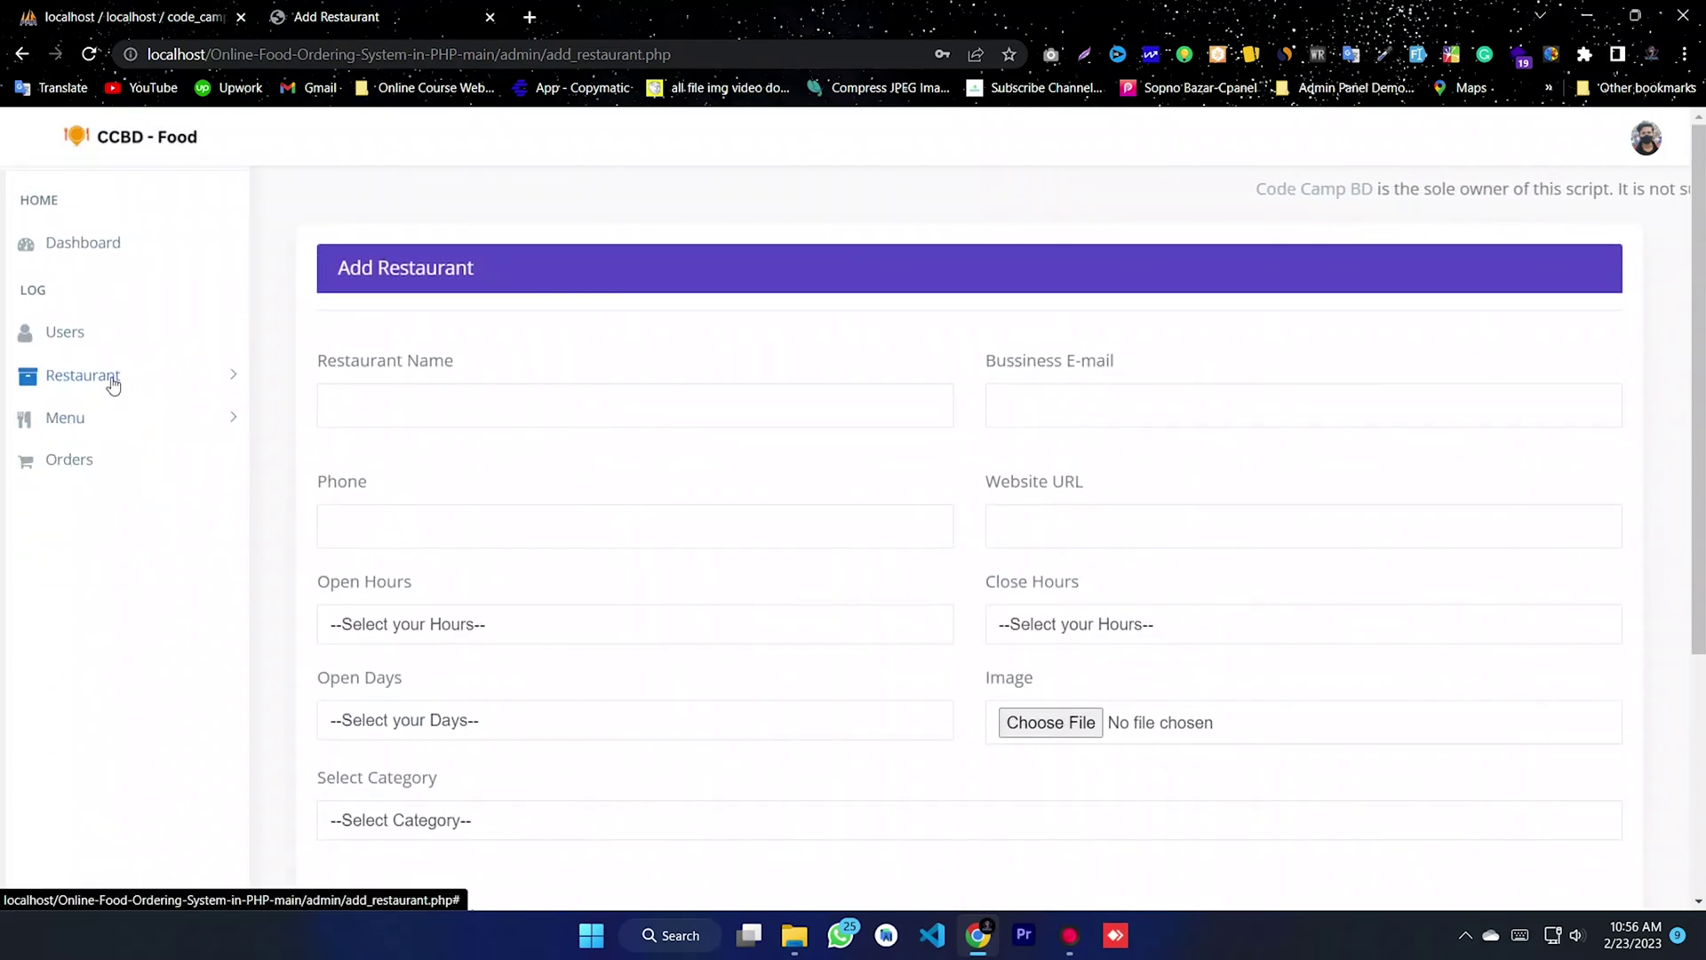
# - Browse All Menues, open Meatballs Penne Pasta's editor and Add Menu, then list All Orders
pyautogui.click(120, 424)
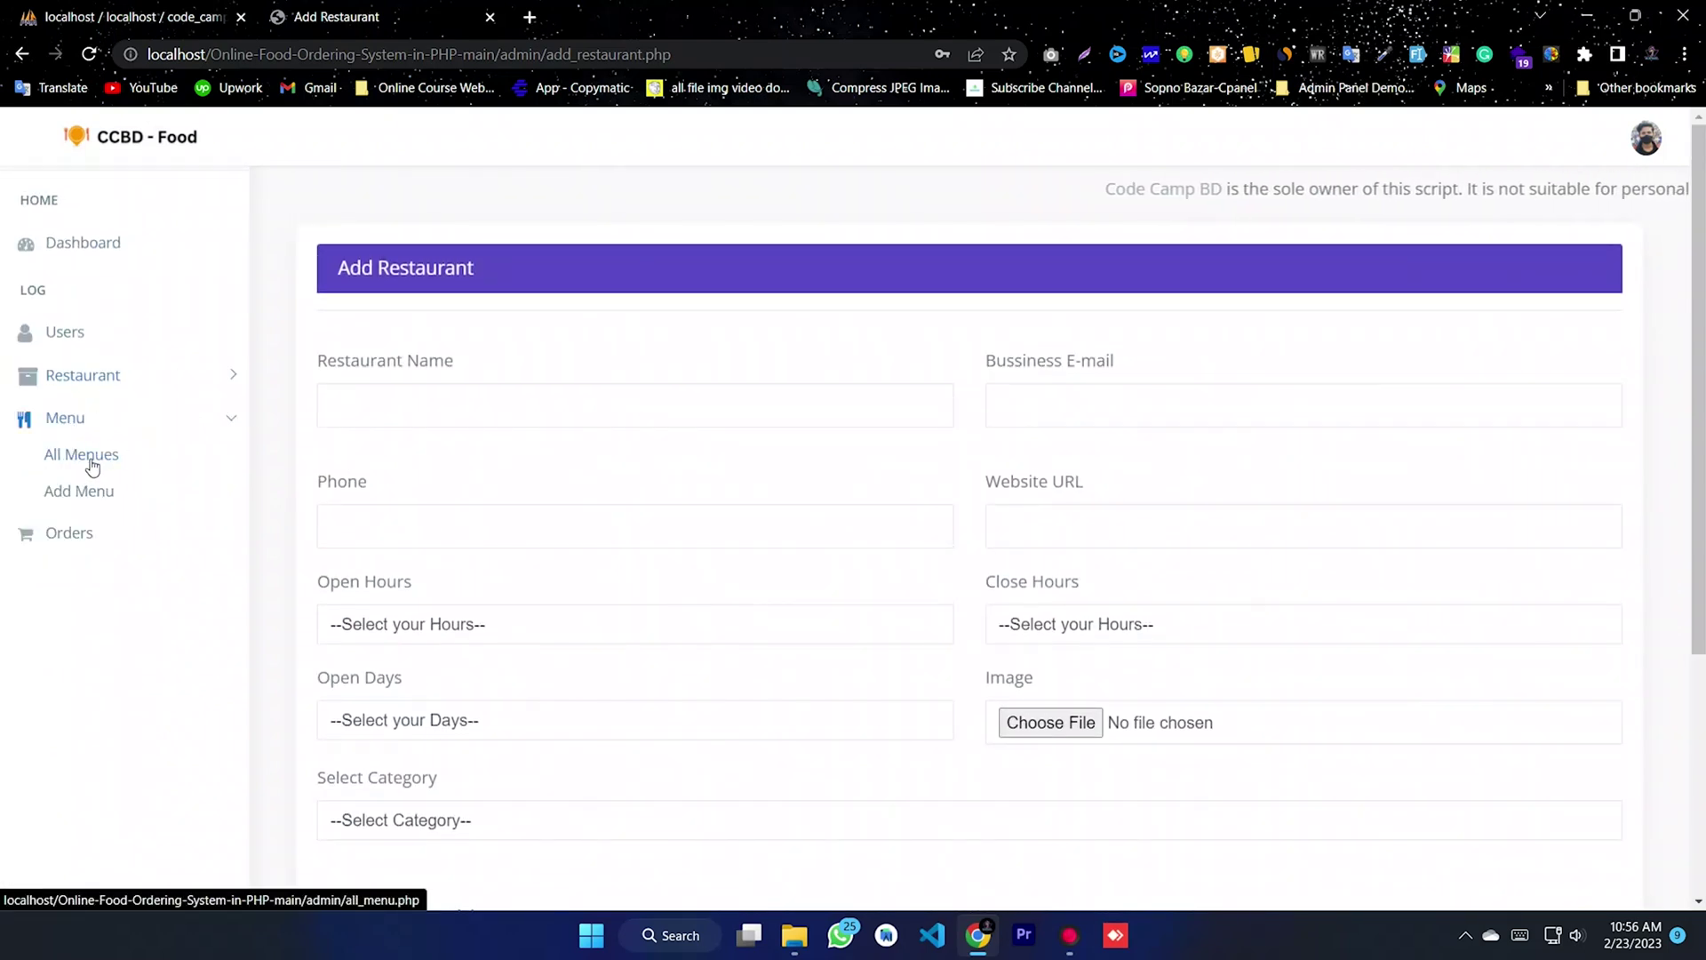
pyautogui.click(89, 457)
pyautogui.scroll(-8, 1164, 360)
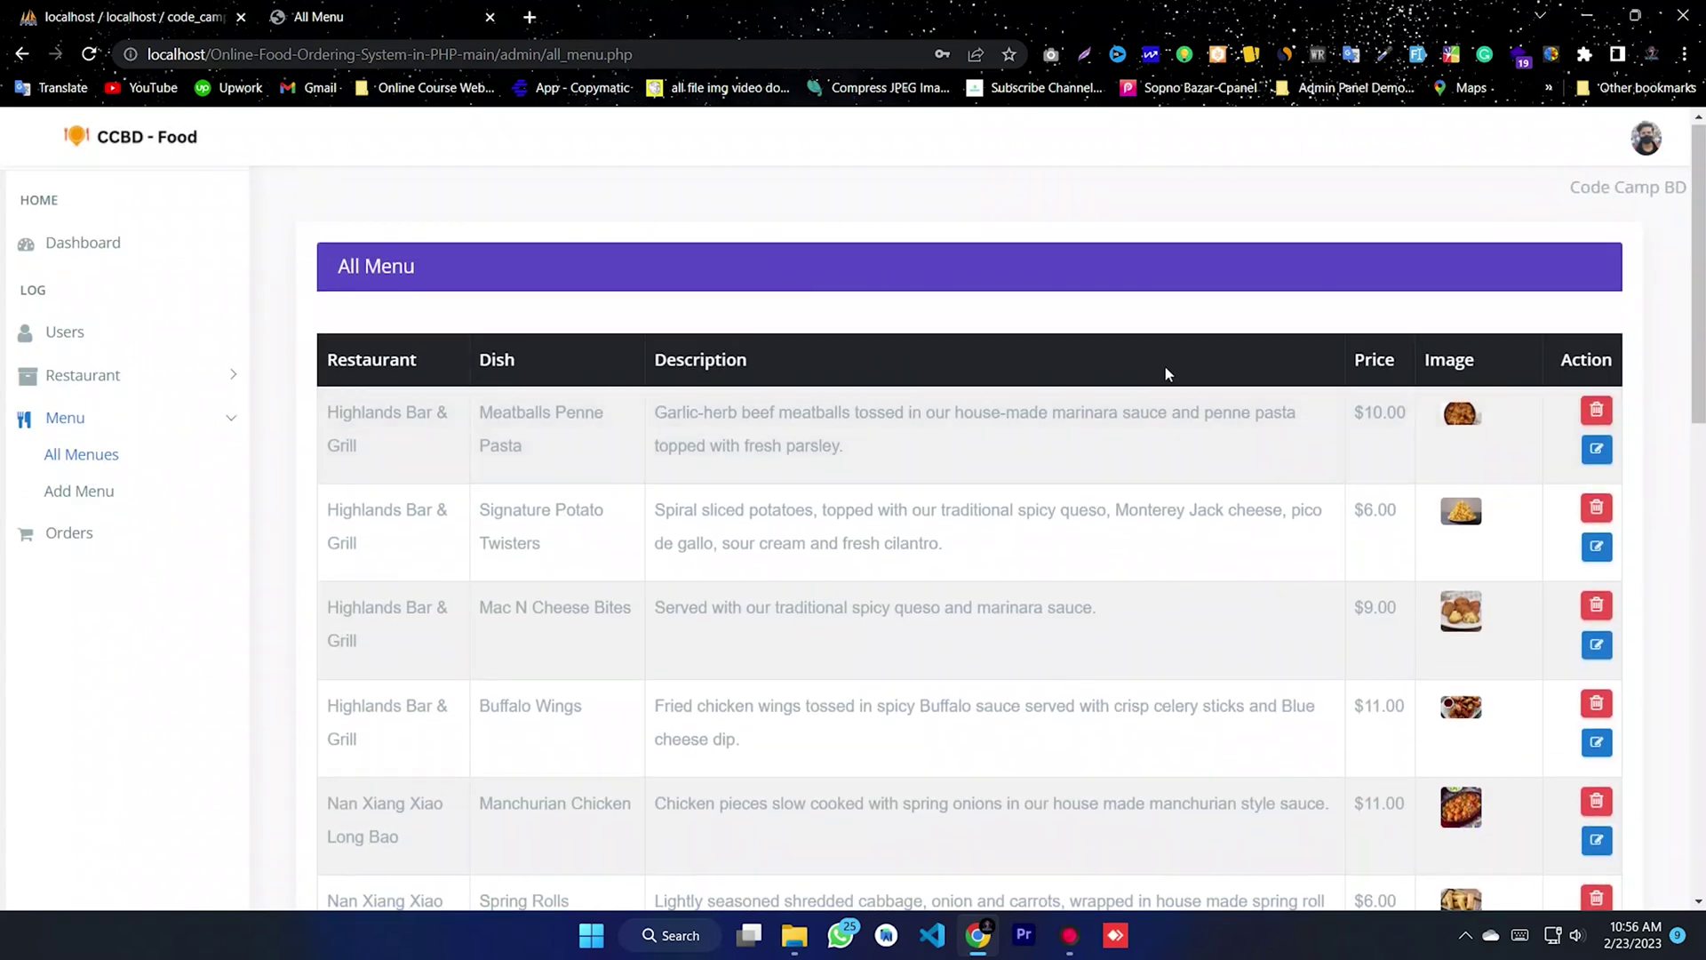
pyautogui.scroll(-4, 1186, 409)
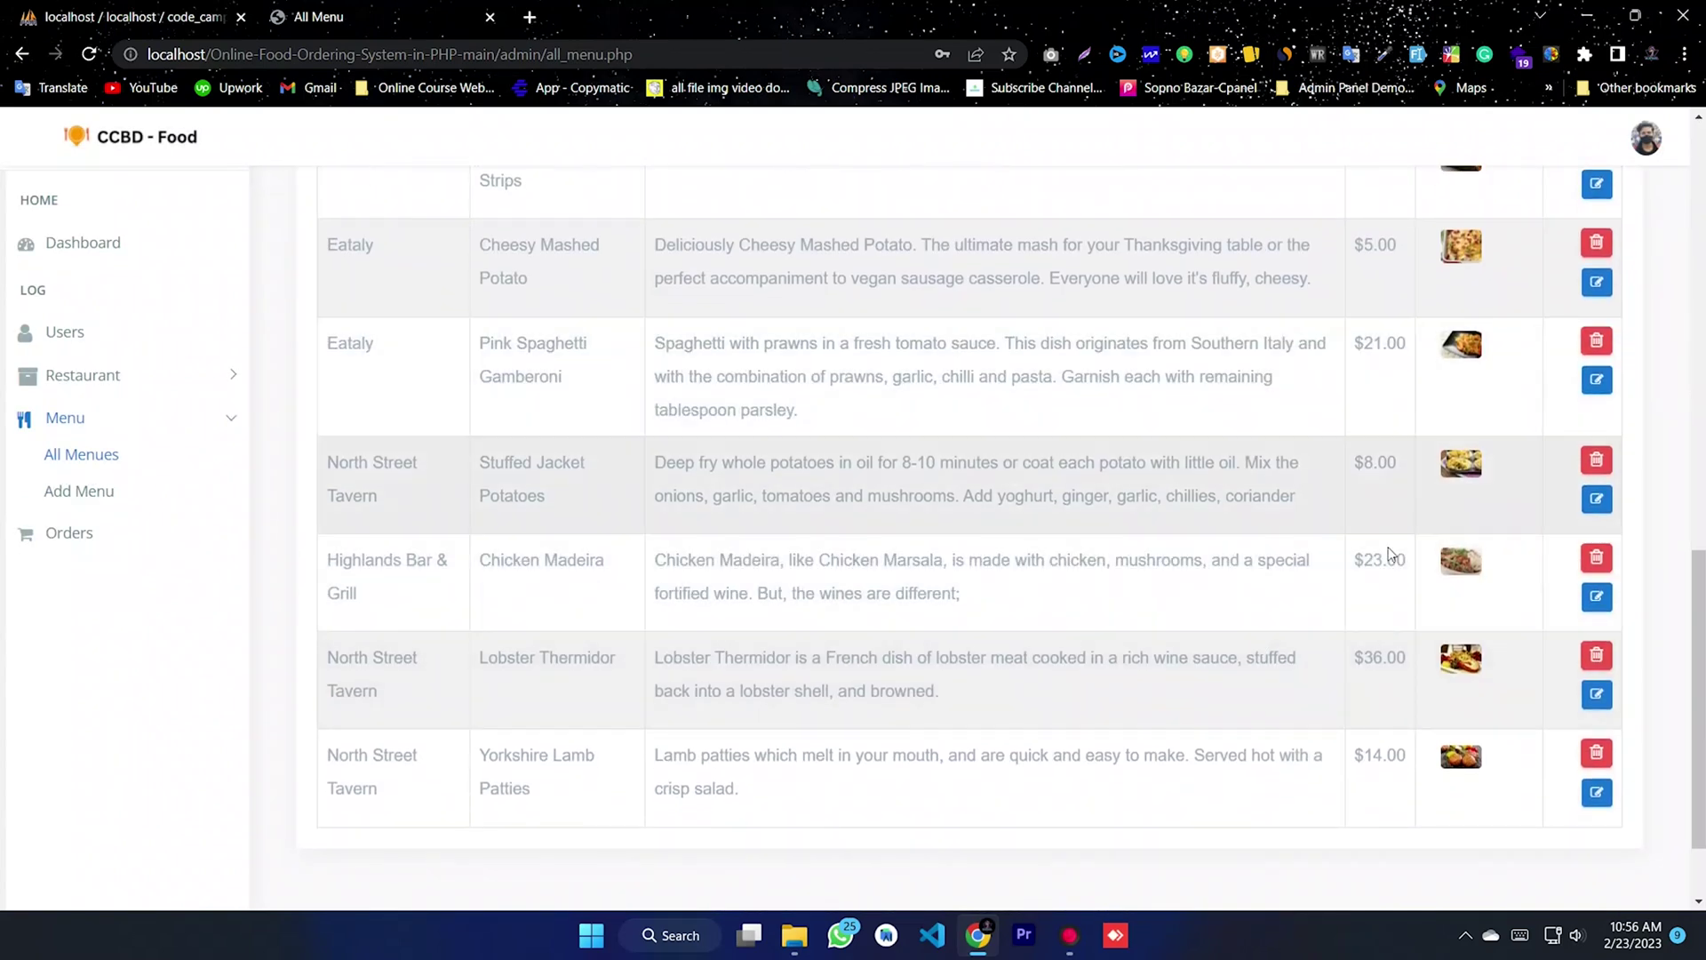
pyautogui.scroll(10, 969, 538)
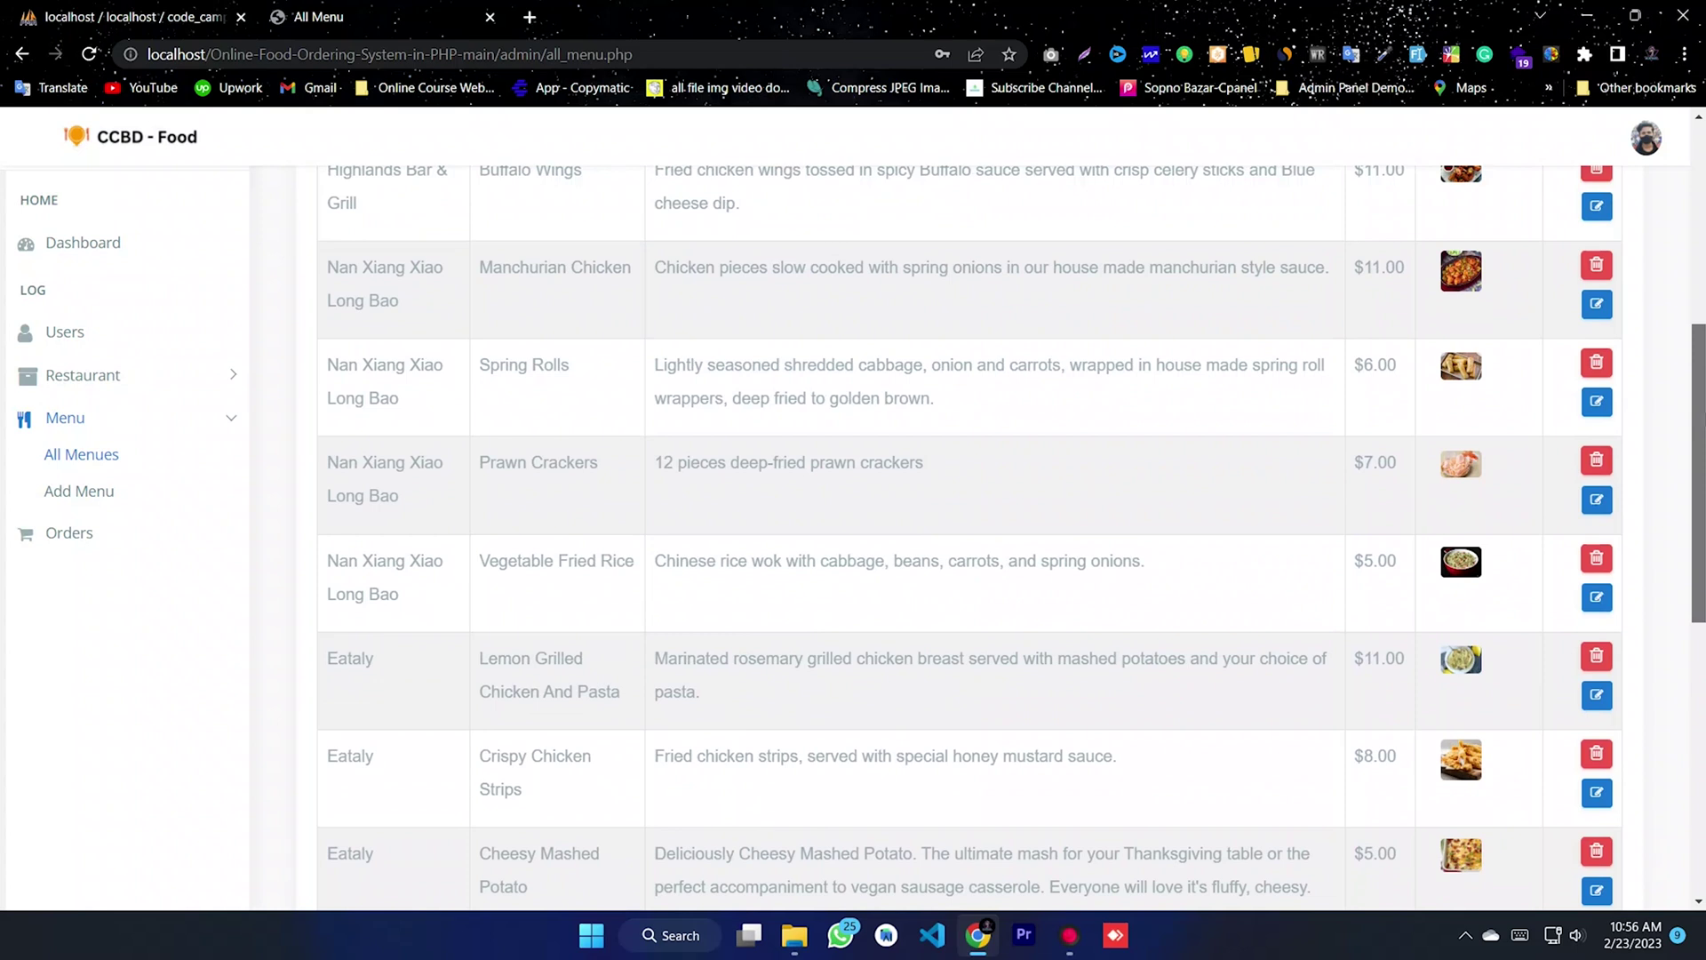
pyautogui.scroll(2, 488, 211)
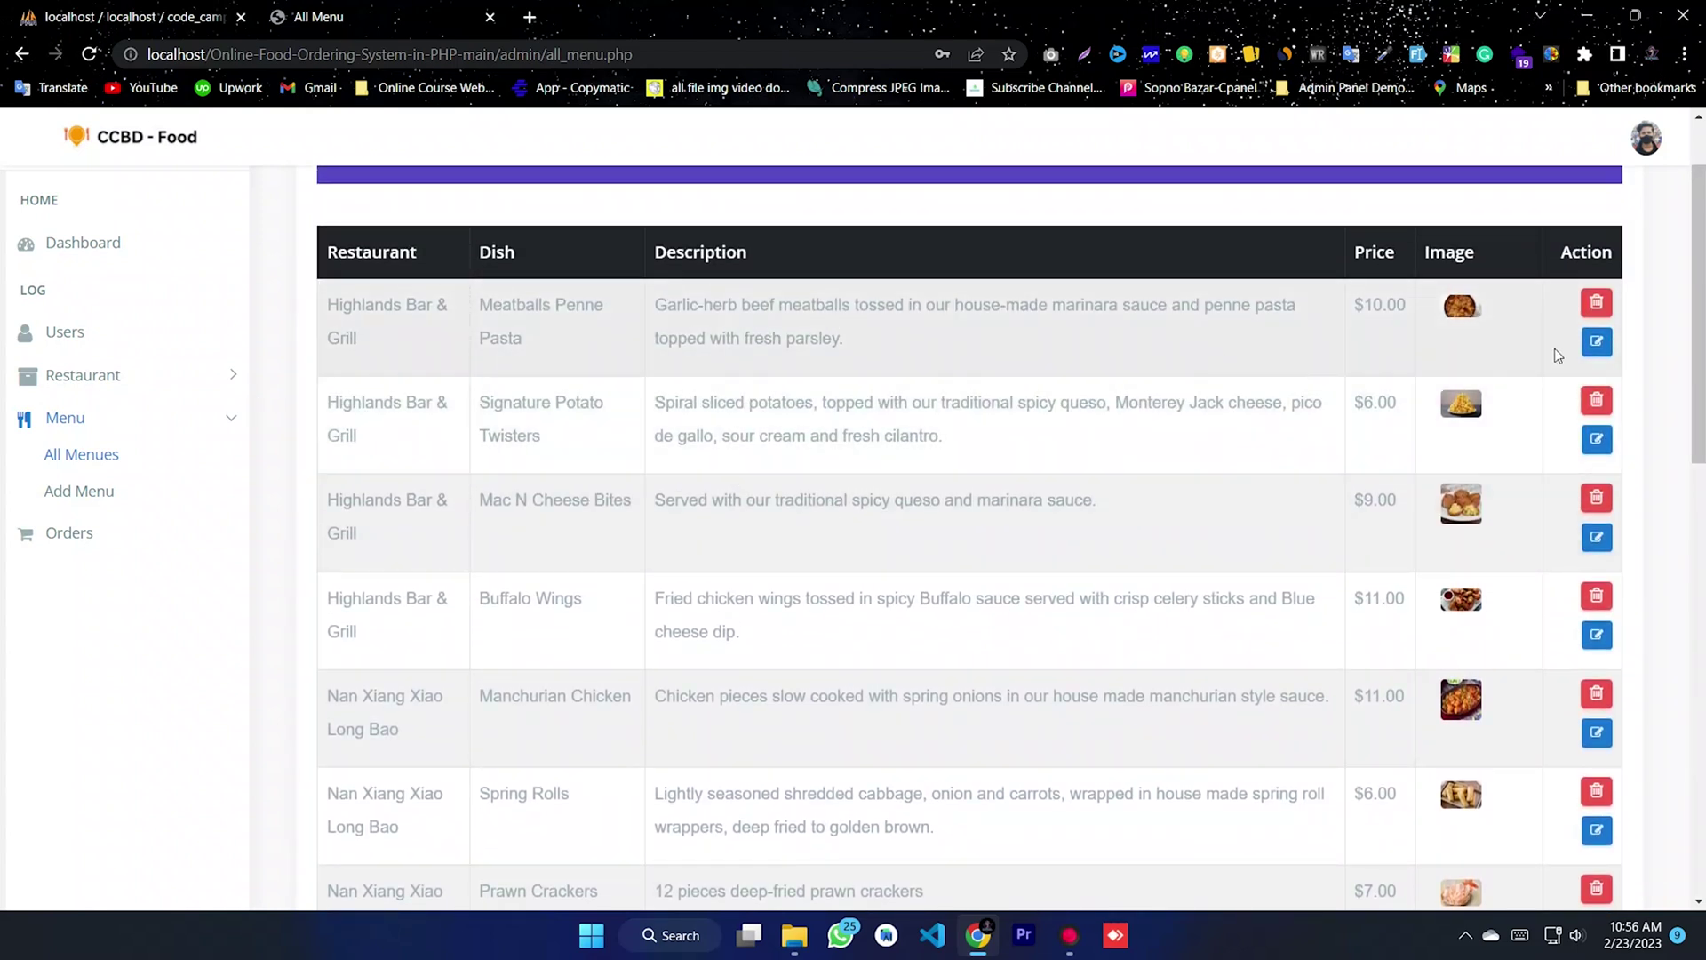
pyautogui.click(1598, 344)
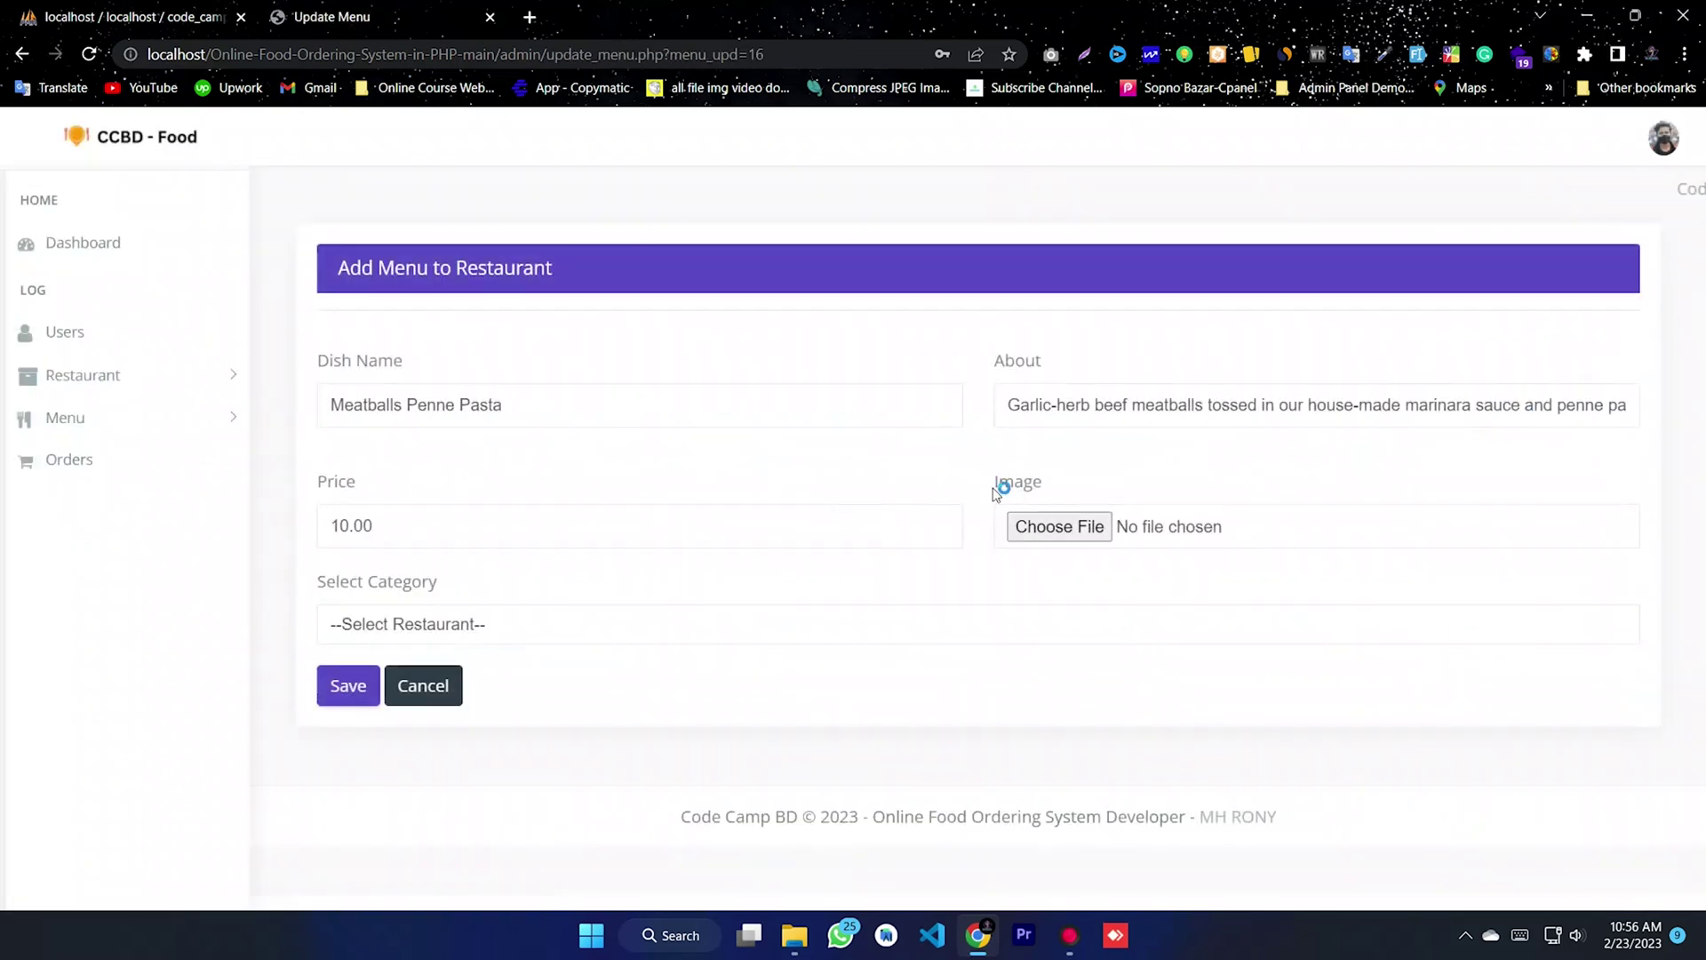
pyautogui.click(80, 428)
pyautogui.click(87, 493)
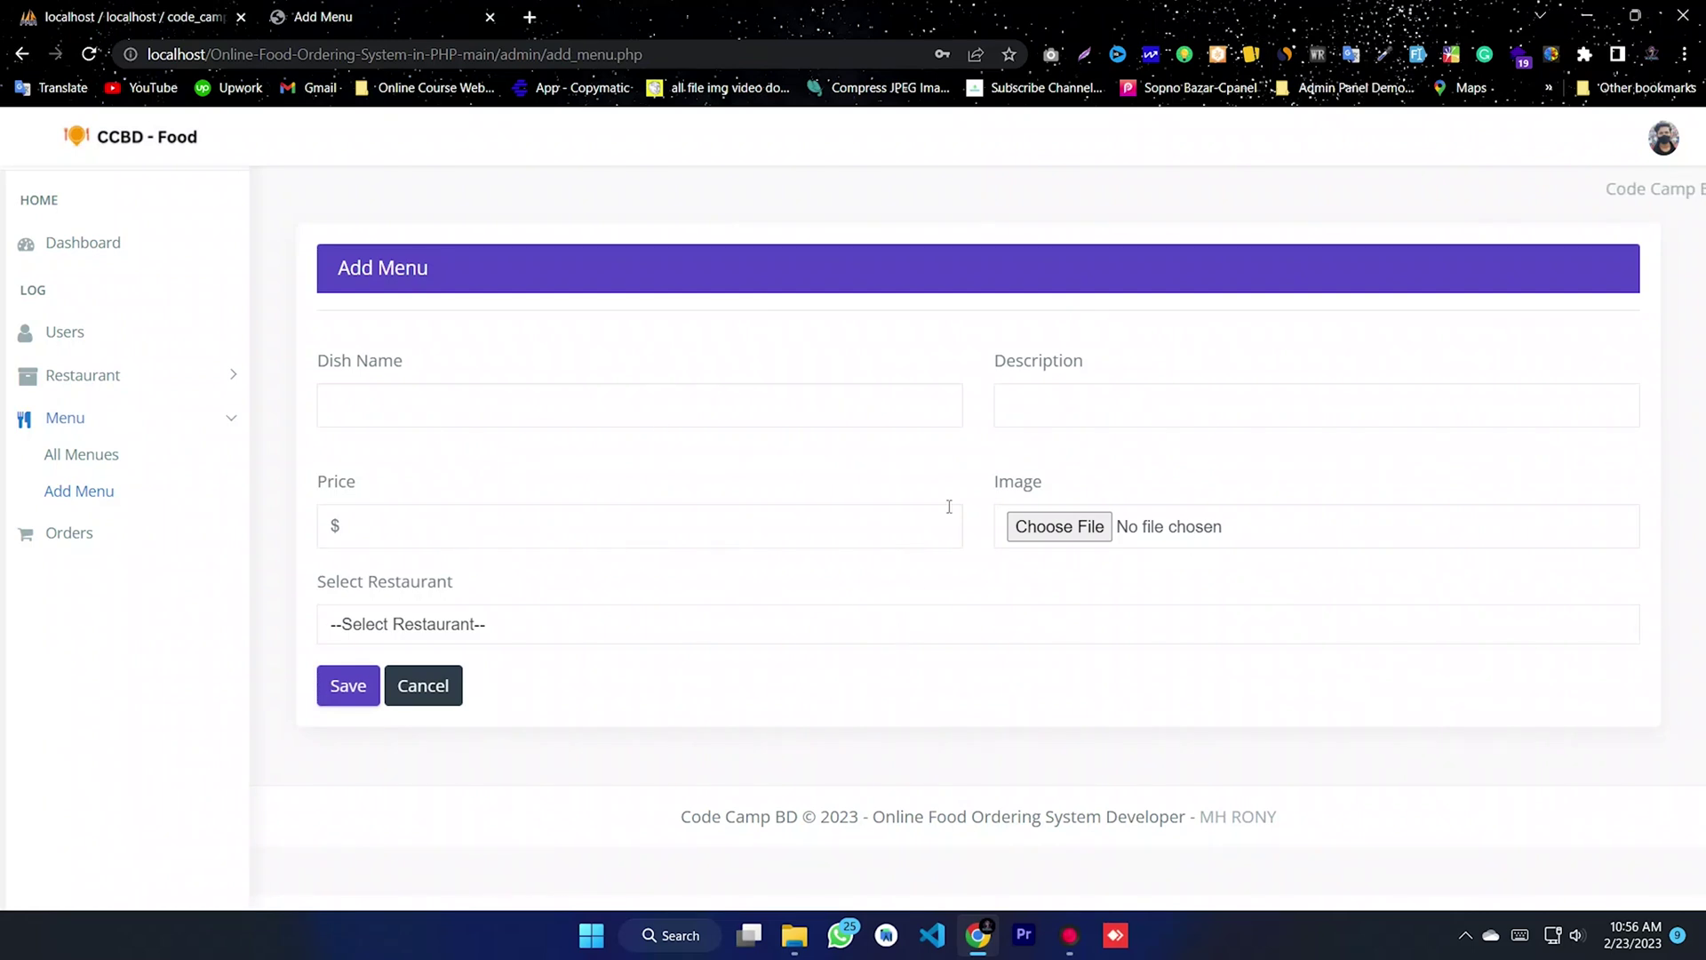
pyautogui.click(69, 533)
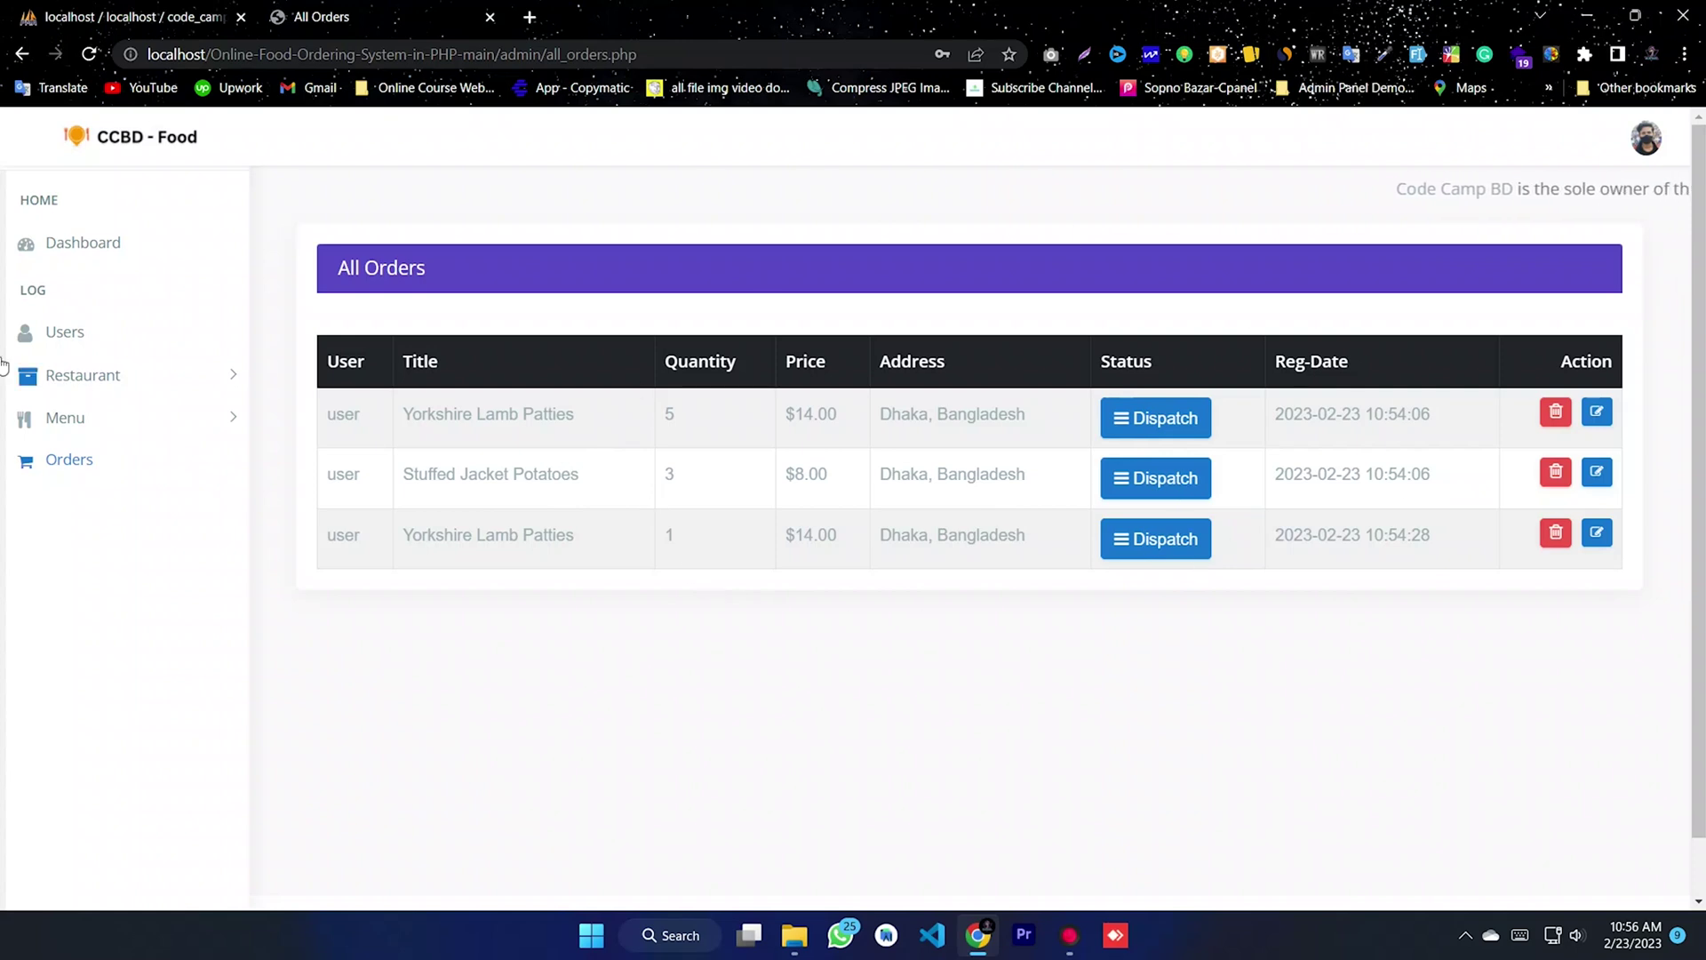
# - Add a restaurant category named 'ABC' and confirm it tops the categories list
pyautogui.click(60, 384)
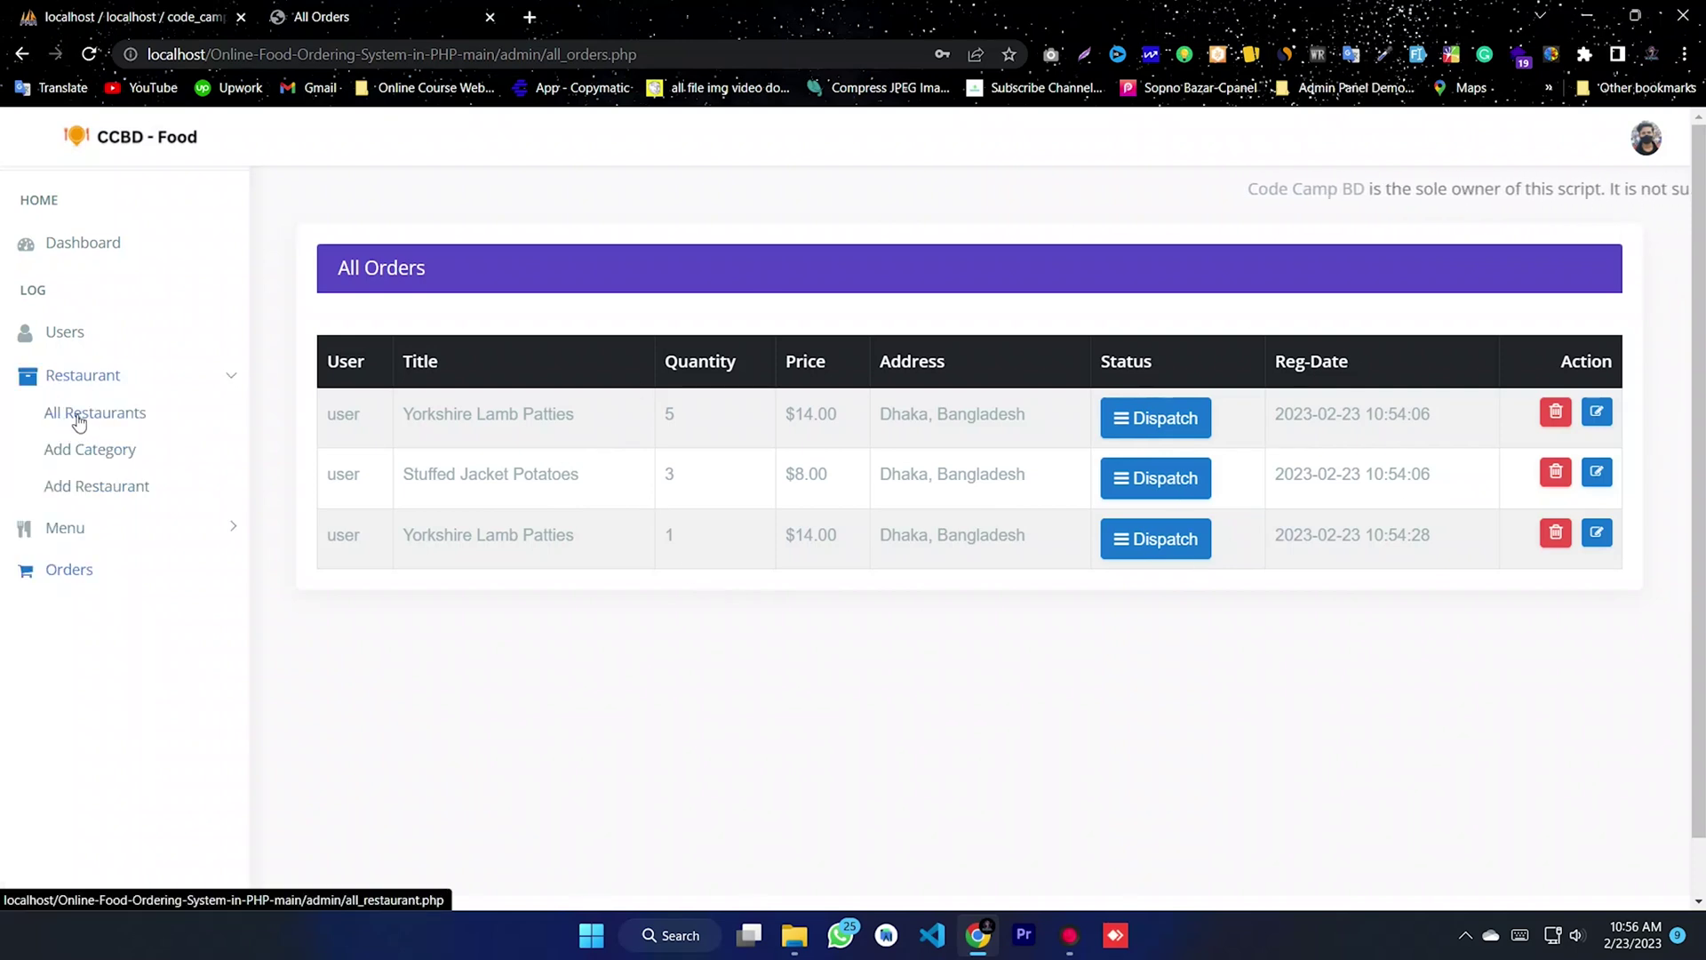
pyautogui.click(77, 420)
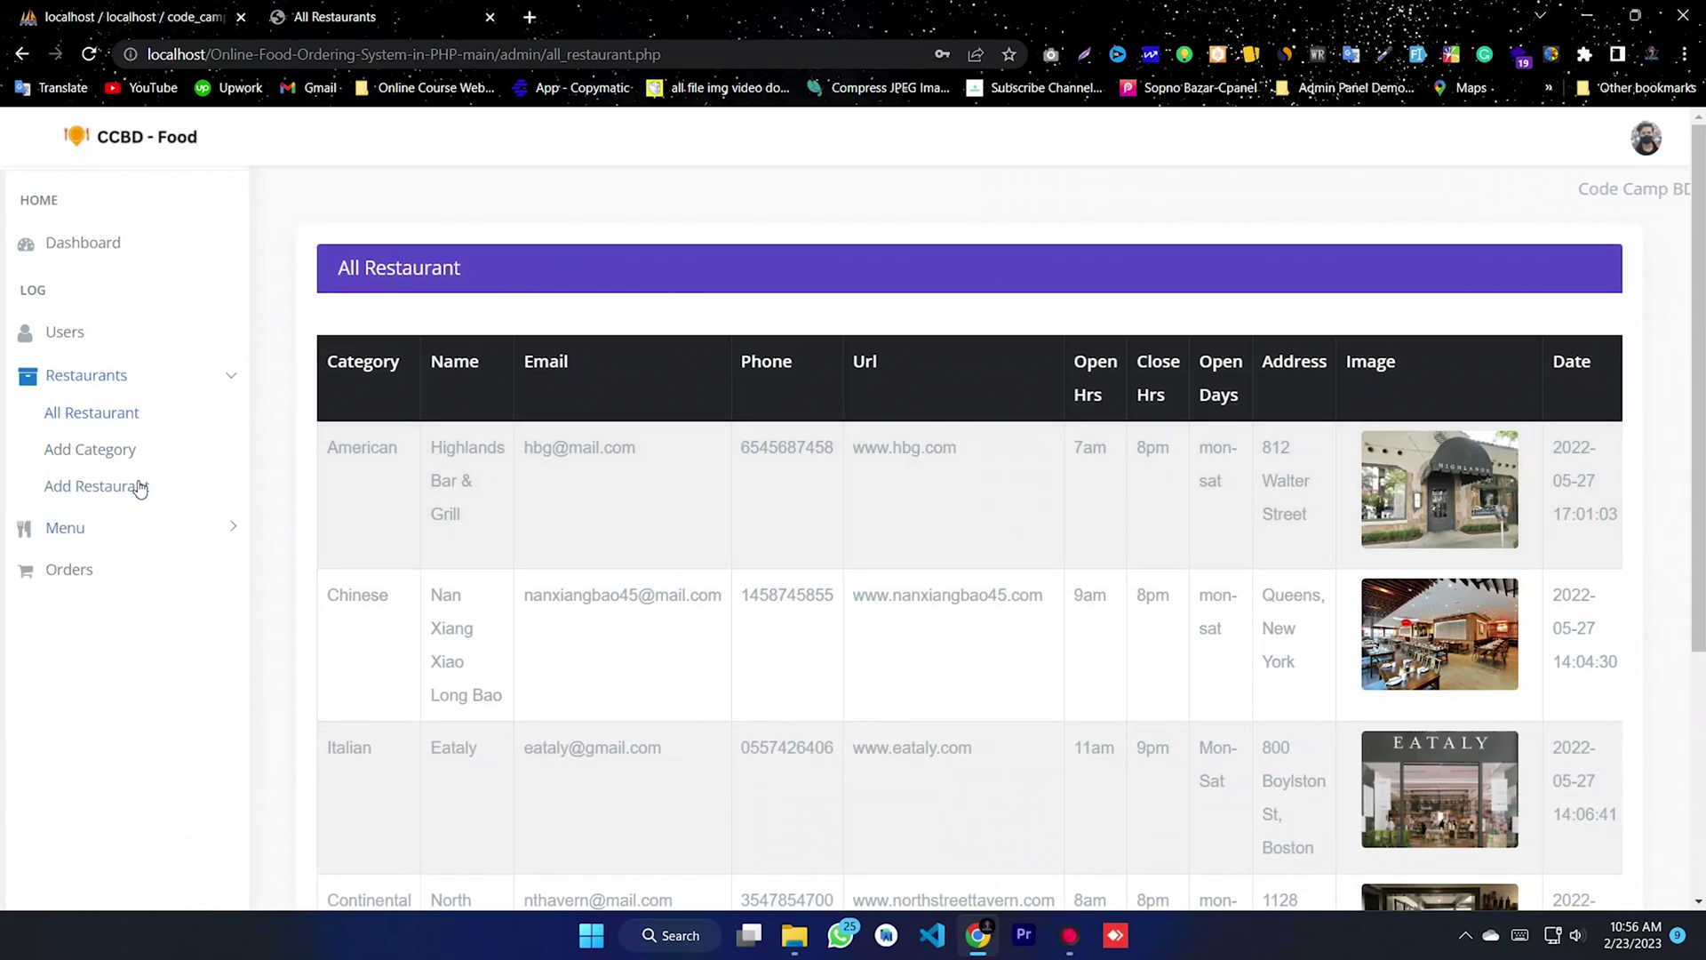
pyautogui.click(124, 455)
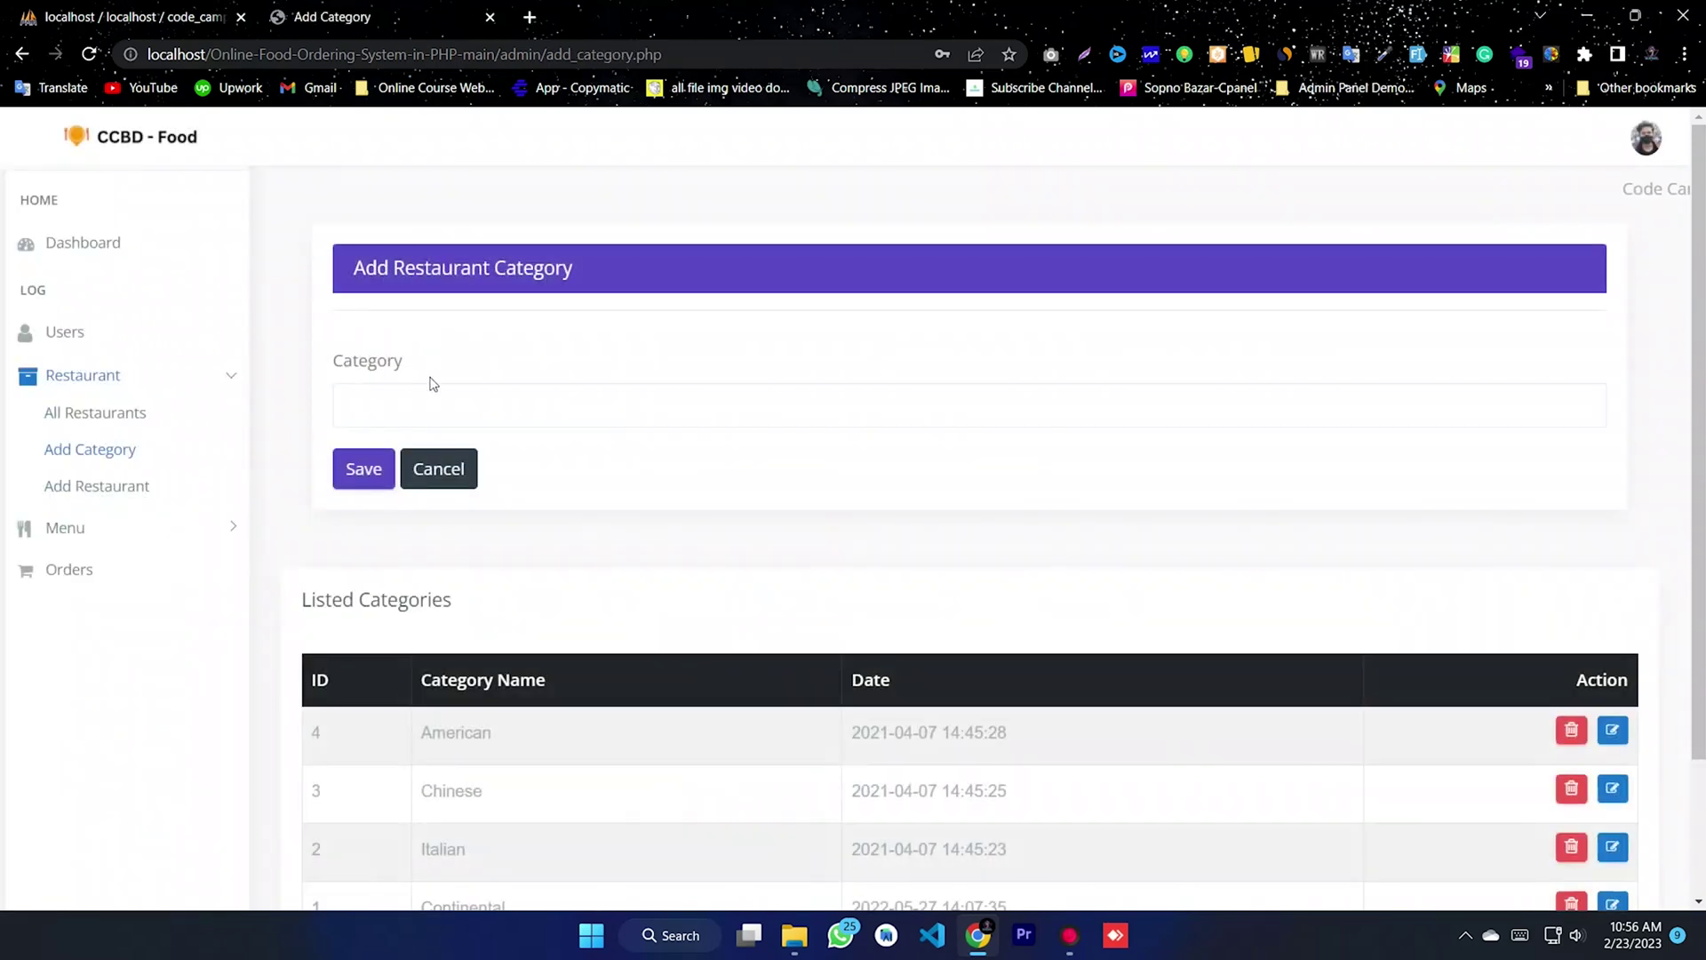
pyautogui.click(429, 388)
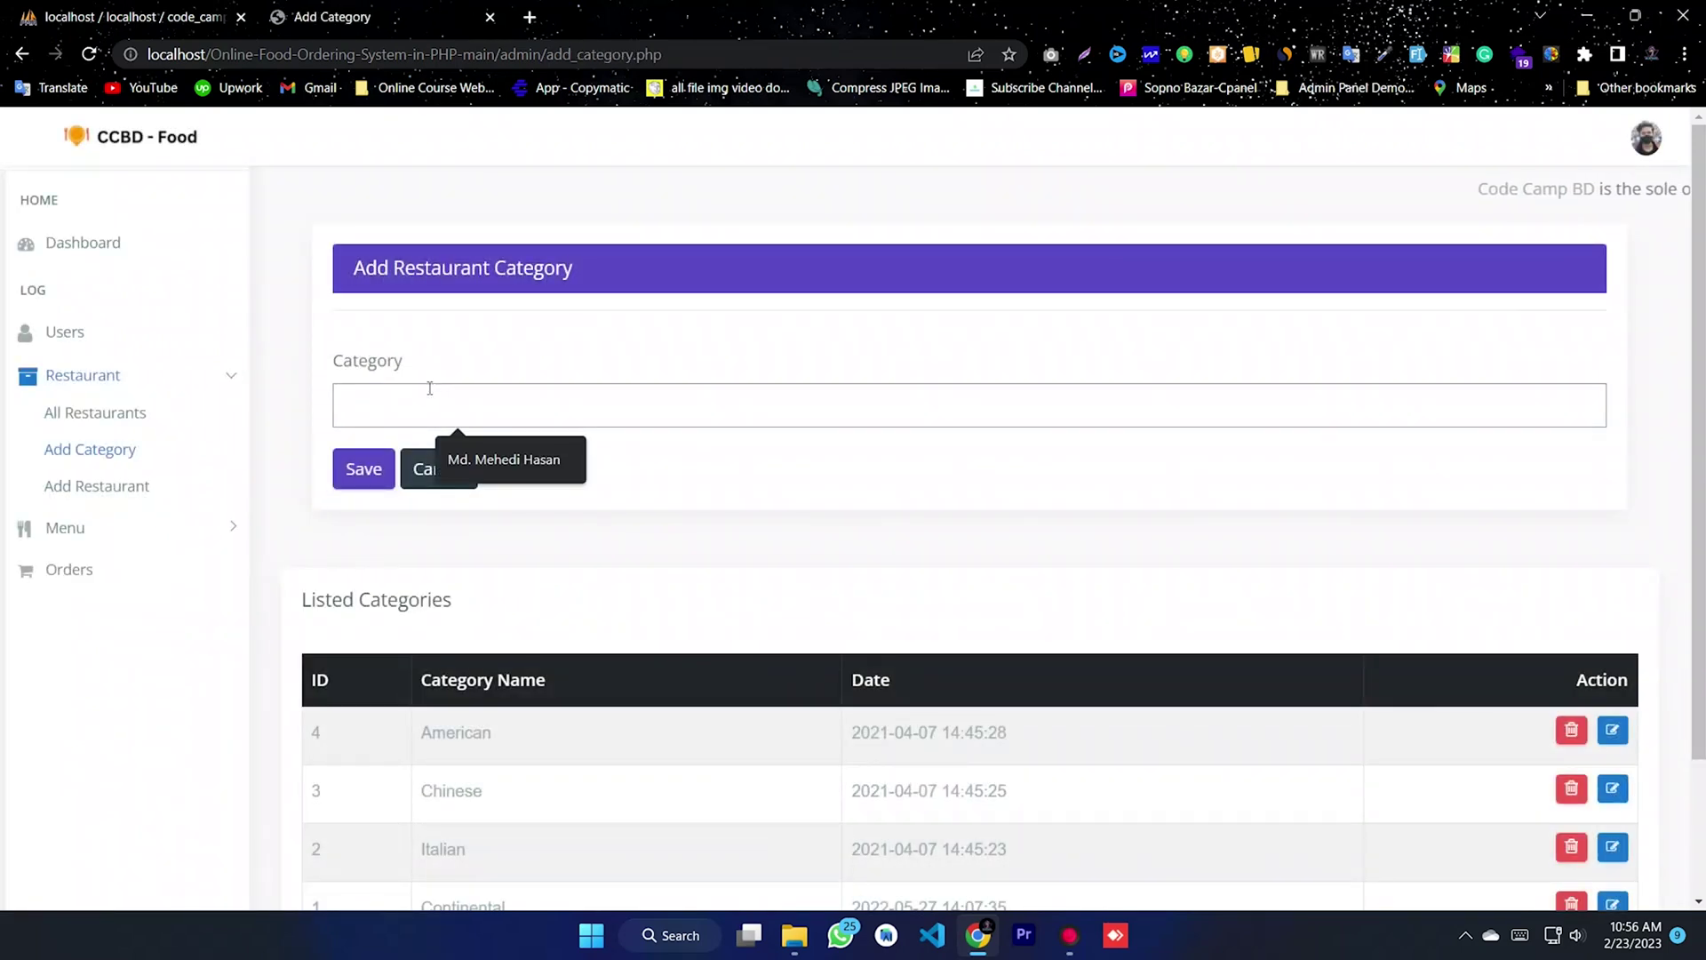
pyautogui.write('ABC')
pyautogui.click(363, 468)
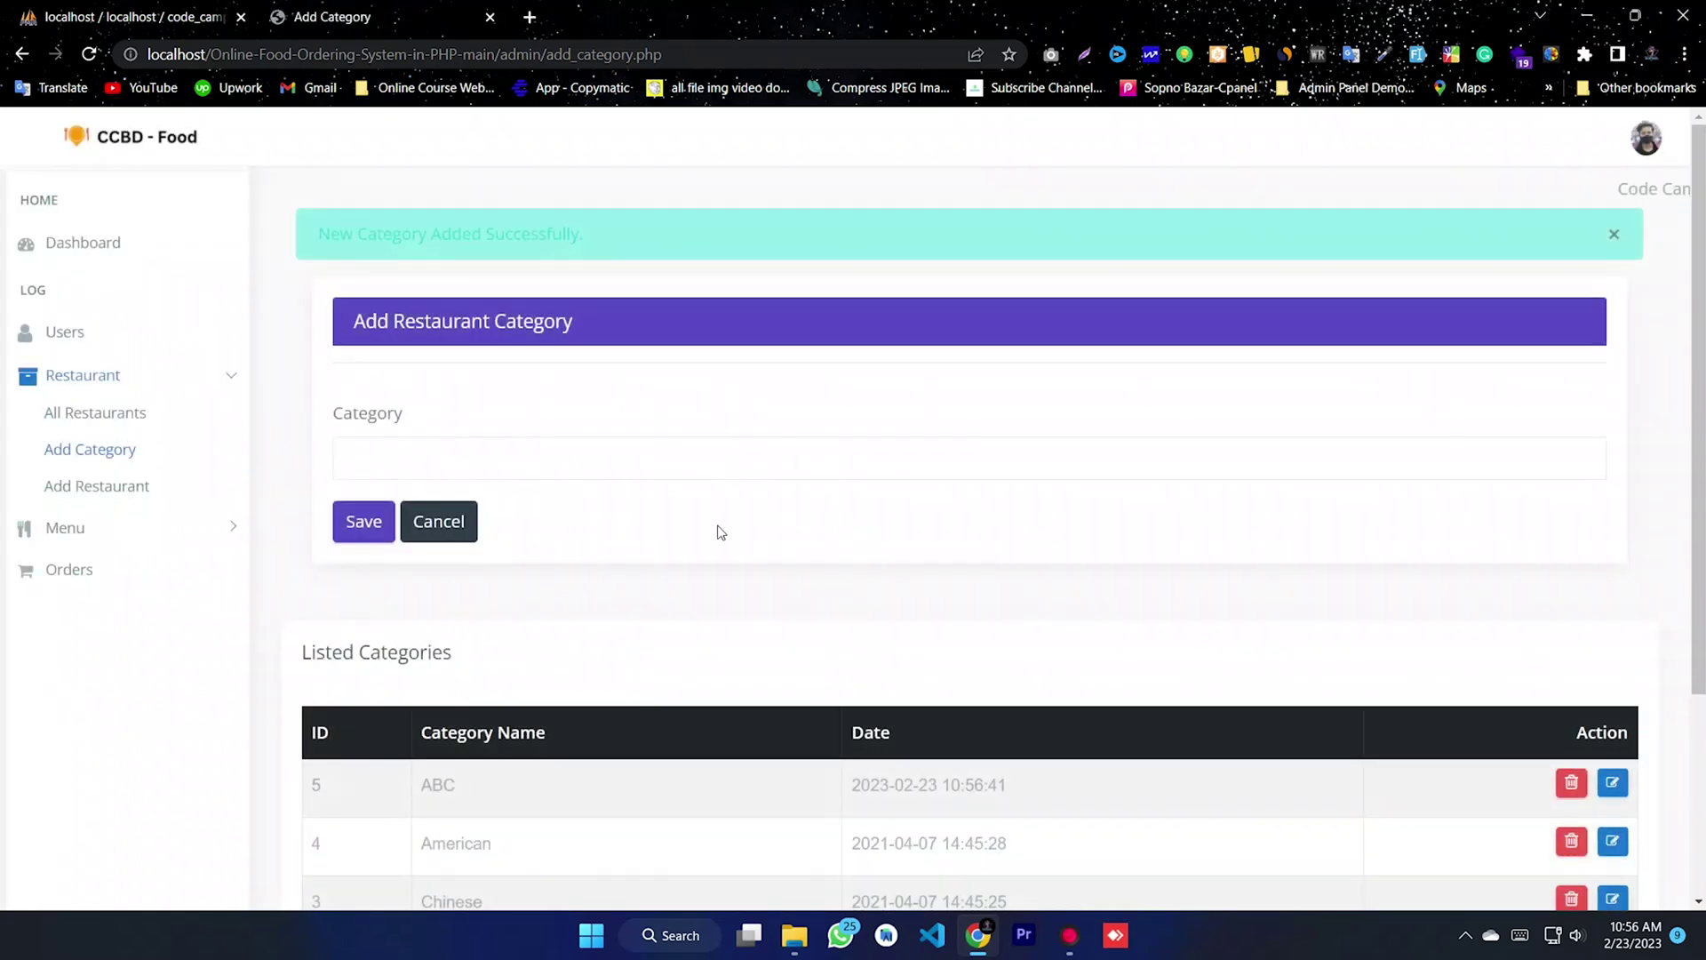
pyautogui.scroll(-3, 724, 568)
pyautogui.moveTo(507, 524); pyautogui.dragTo(380, 517)
pyautogui.click(701, 525)
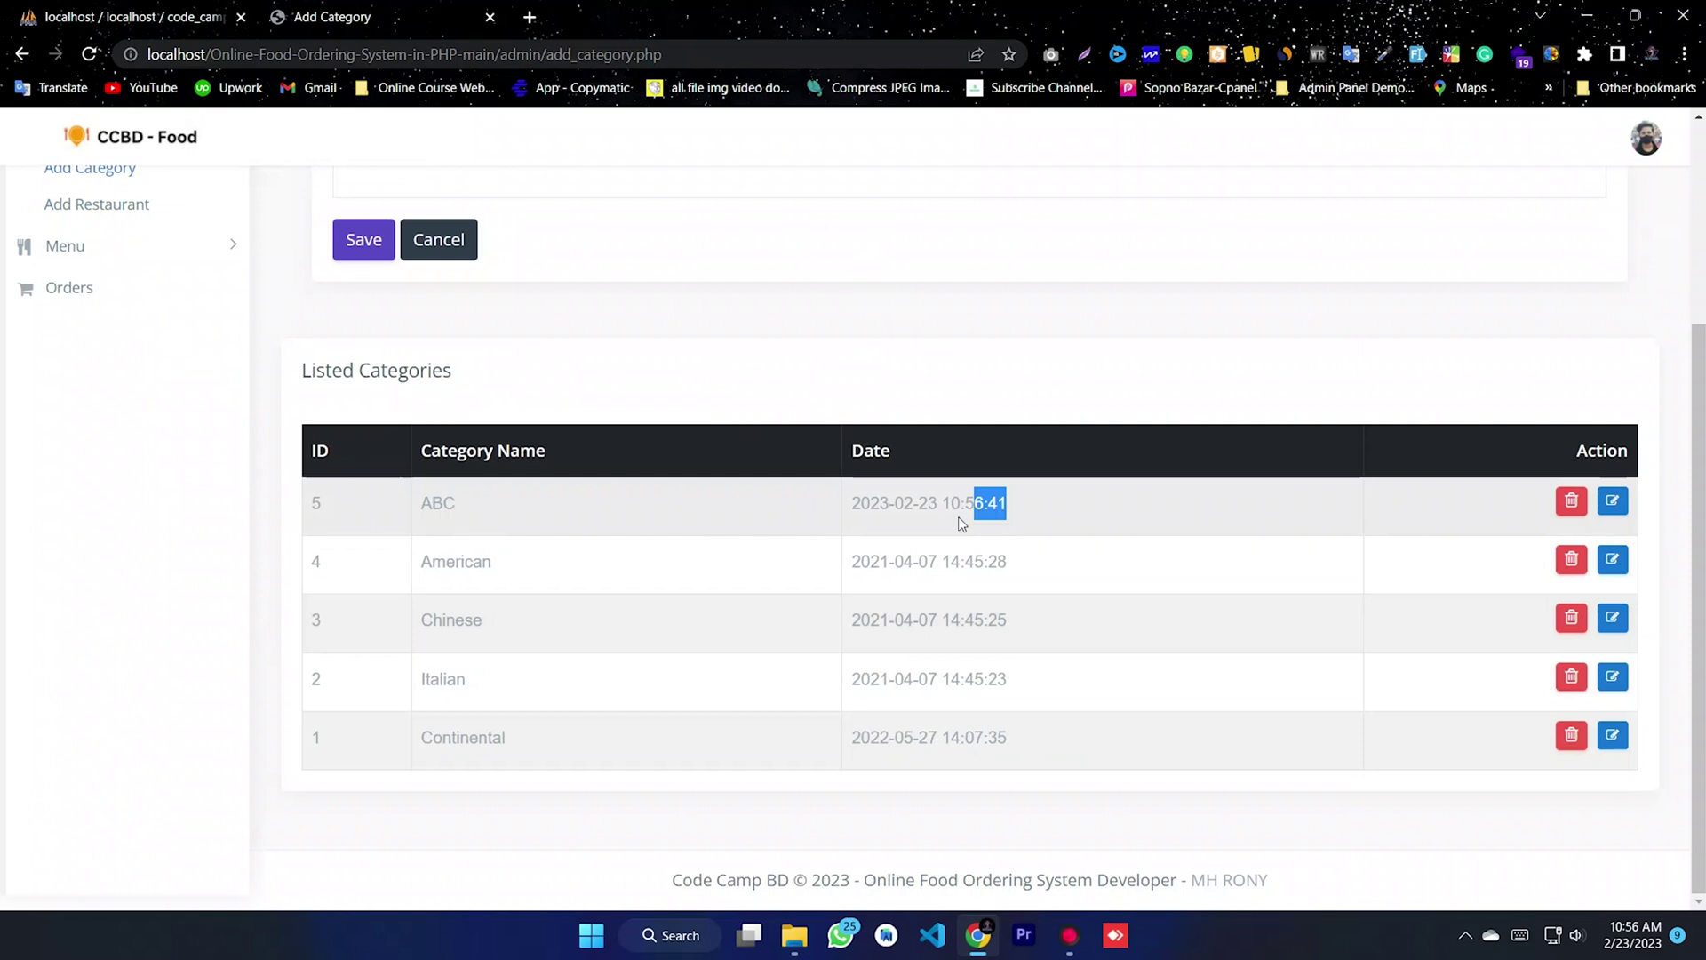
pyautogui.scroll(2, 120, 329)
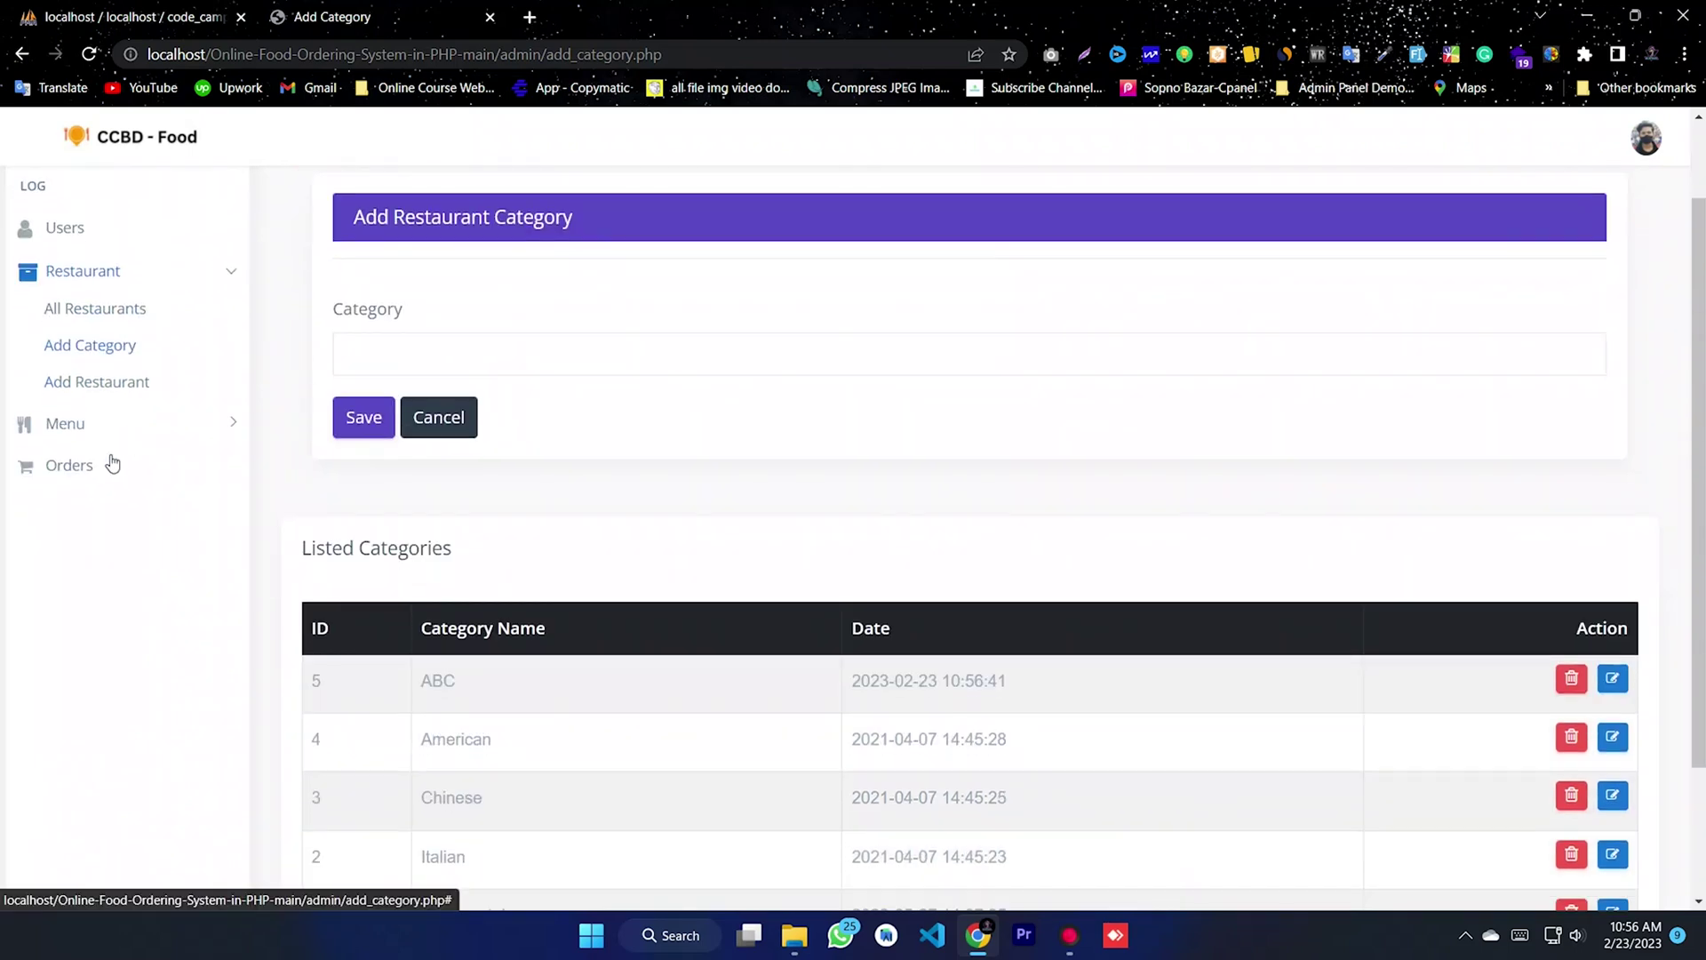
# - Enter restaurant name Code Camp BD, the business e-mail, website URL and phone number
pyautogui.click(90, 390)
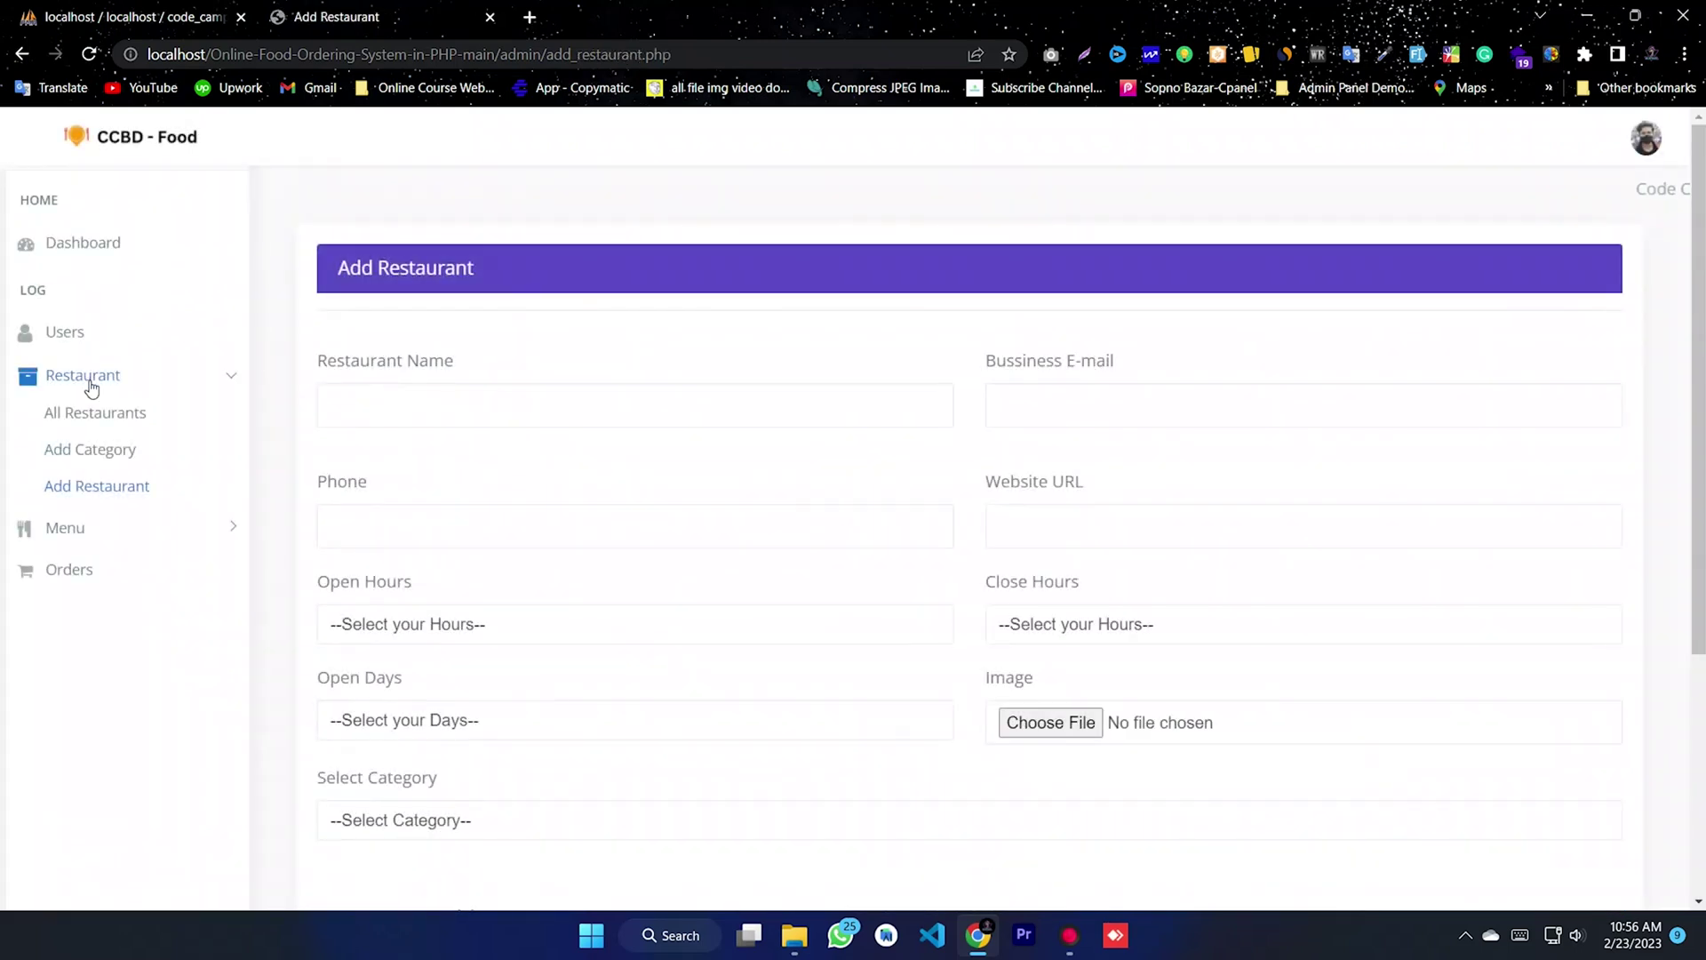
pyautogui.click(441, 419)
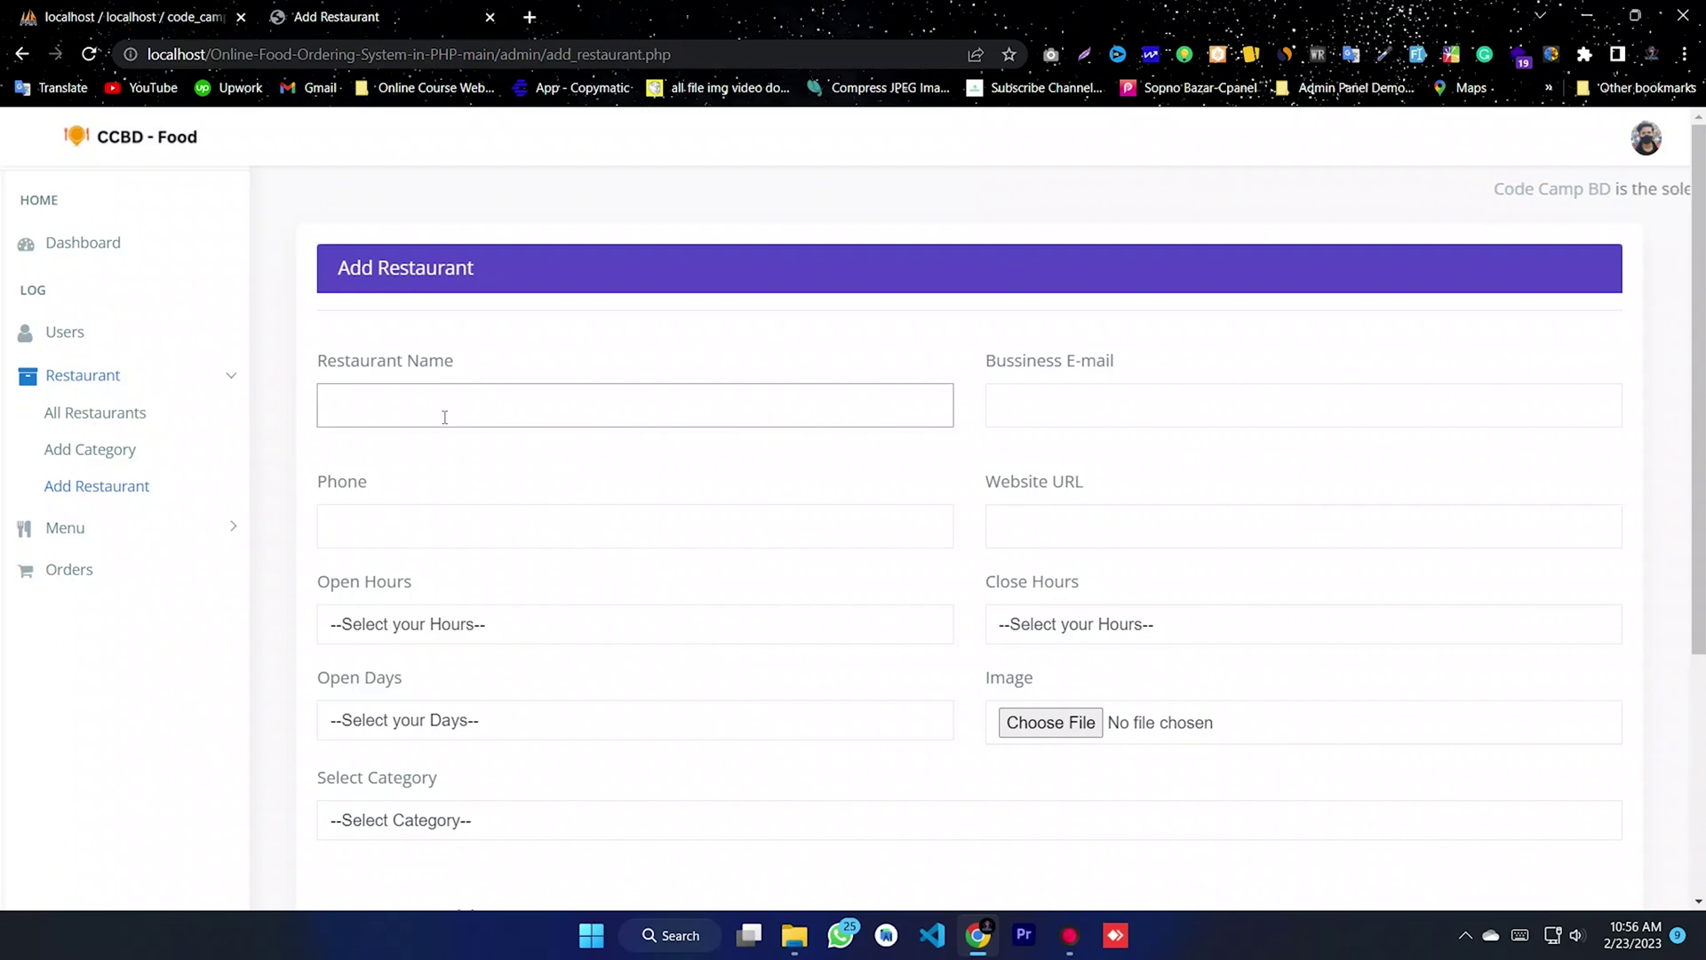
pyautogui.scroll(-1, 457, 392)
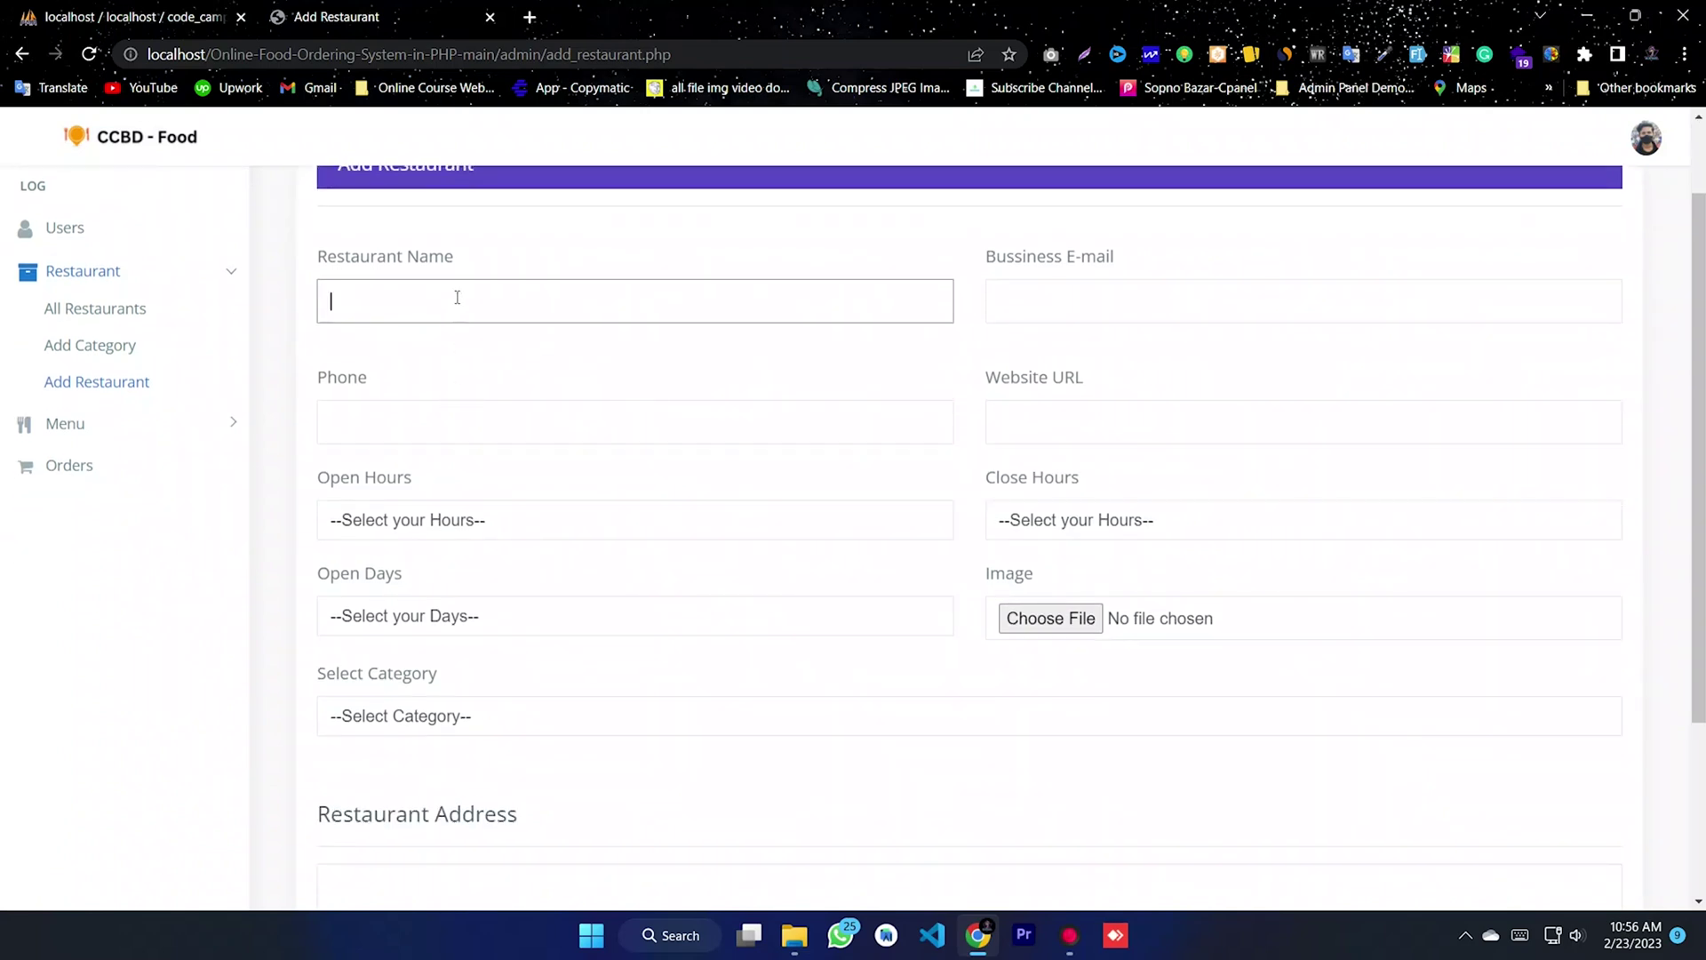
pyautogui.write('Code Camp BD')
pyautogui.click(1046, 307)
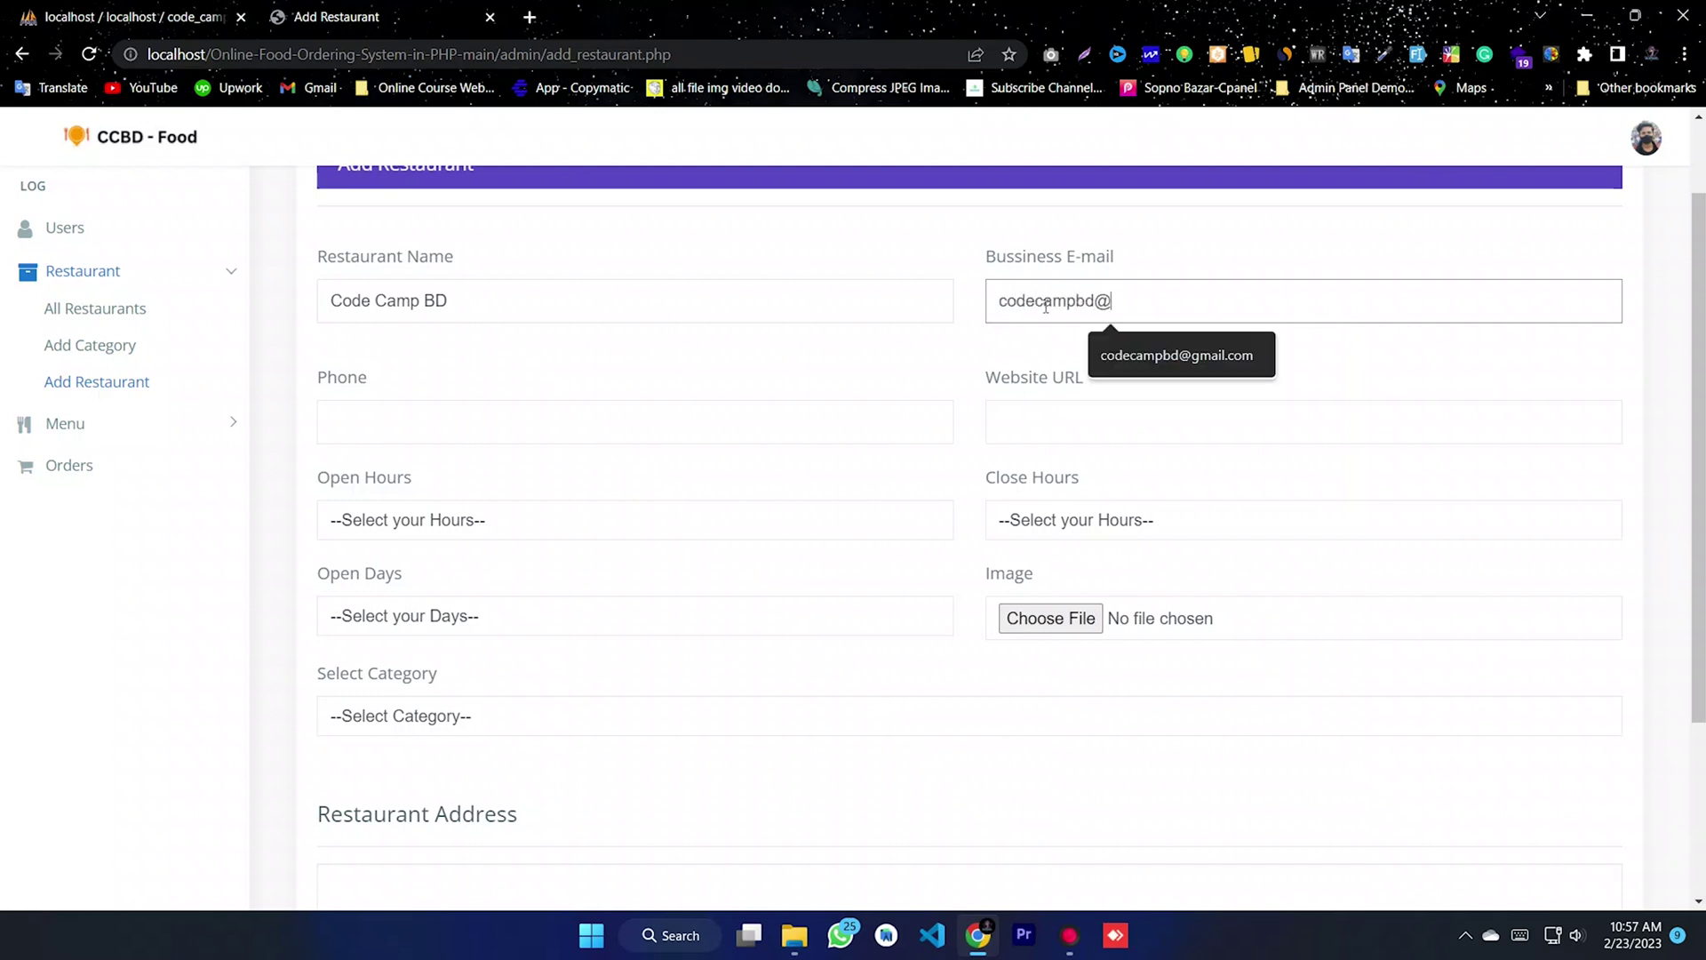
pyautogui.moveTo(1260, 302); pyautogui.dragTo(902, 321)
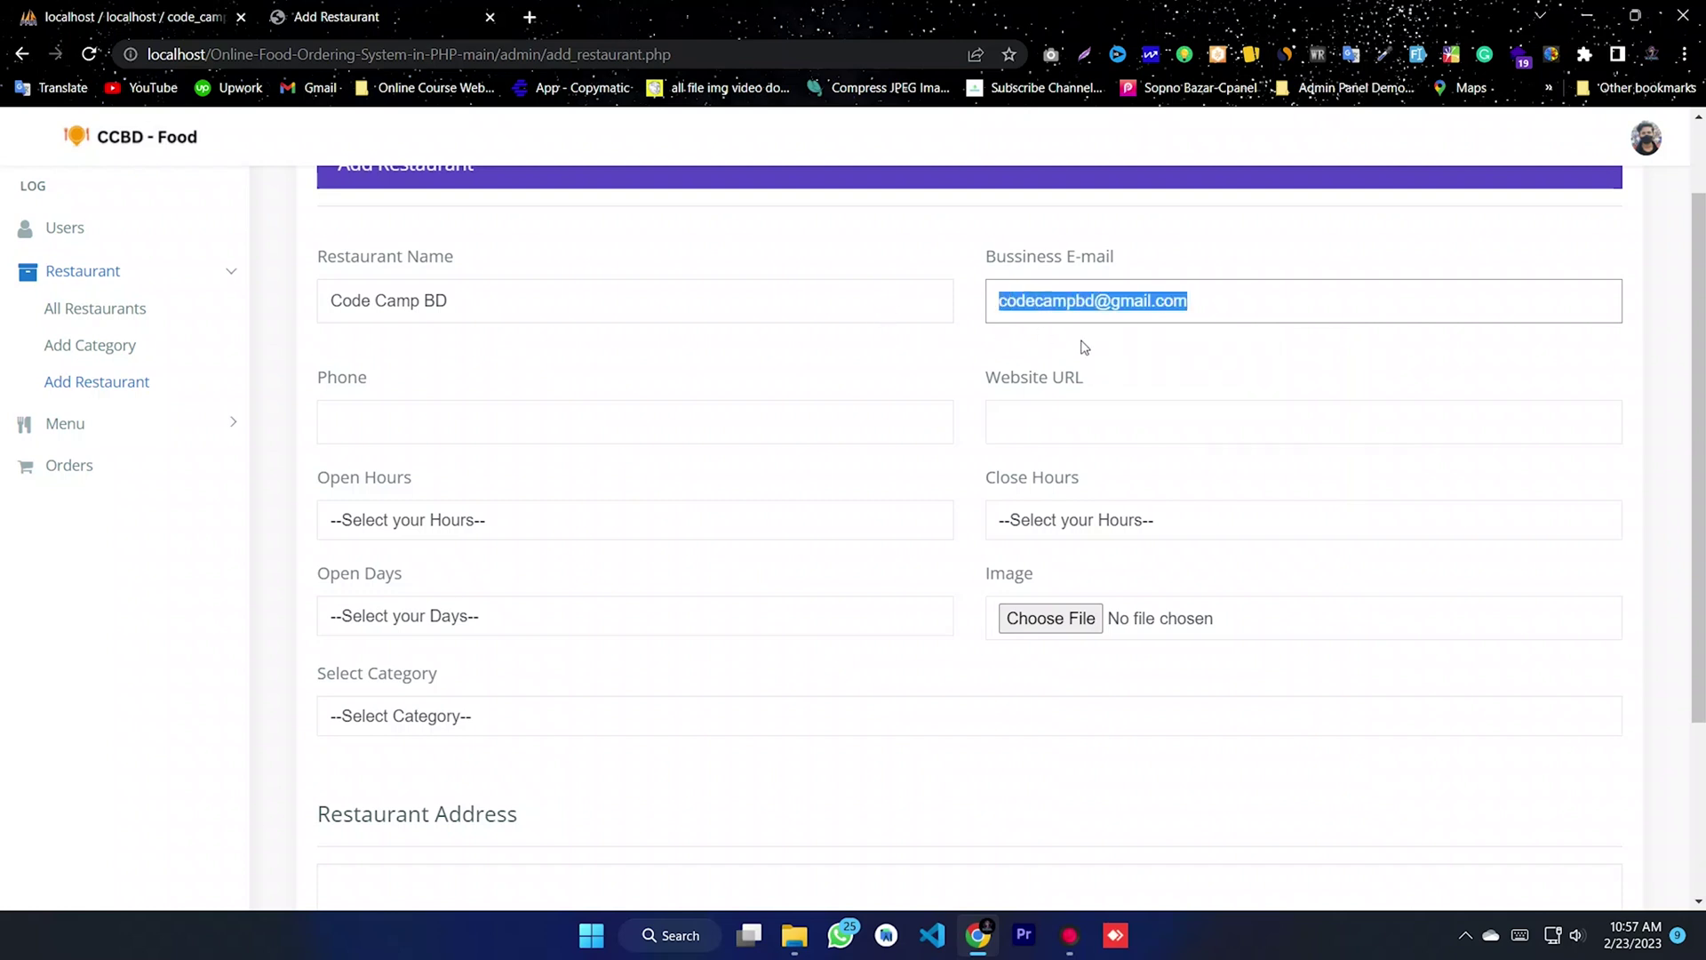
pyautogui.click(1076, 416)
pyautogui.write('cod')
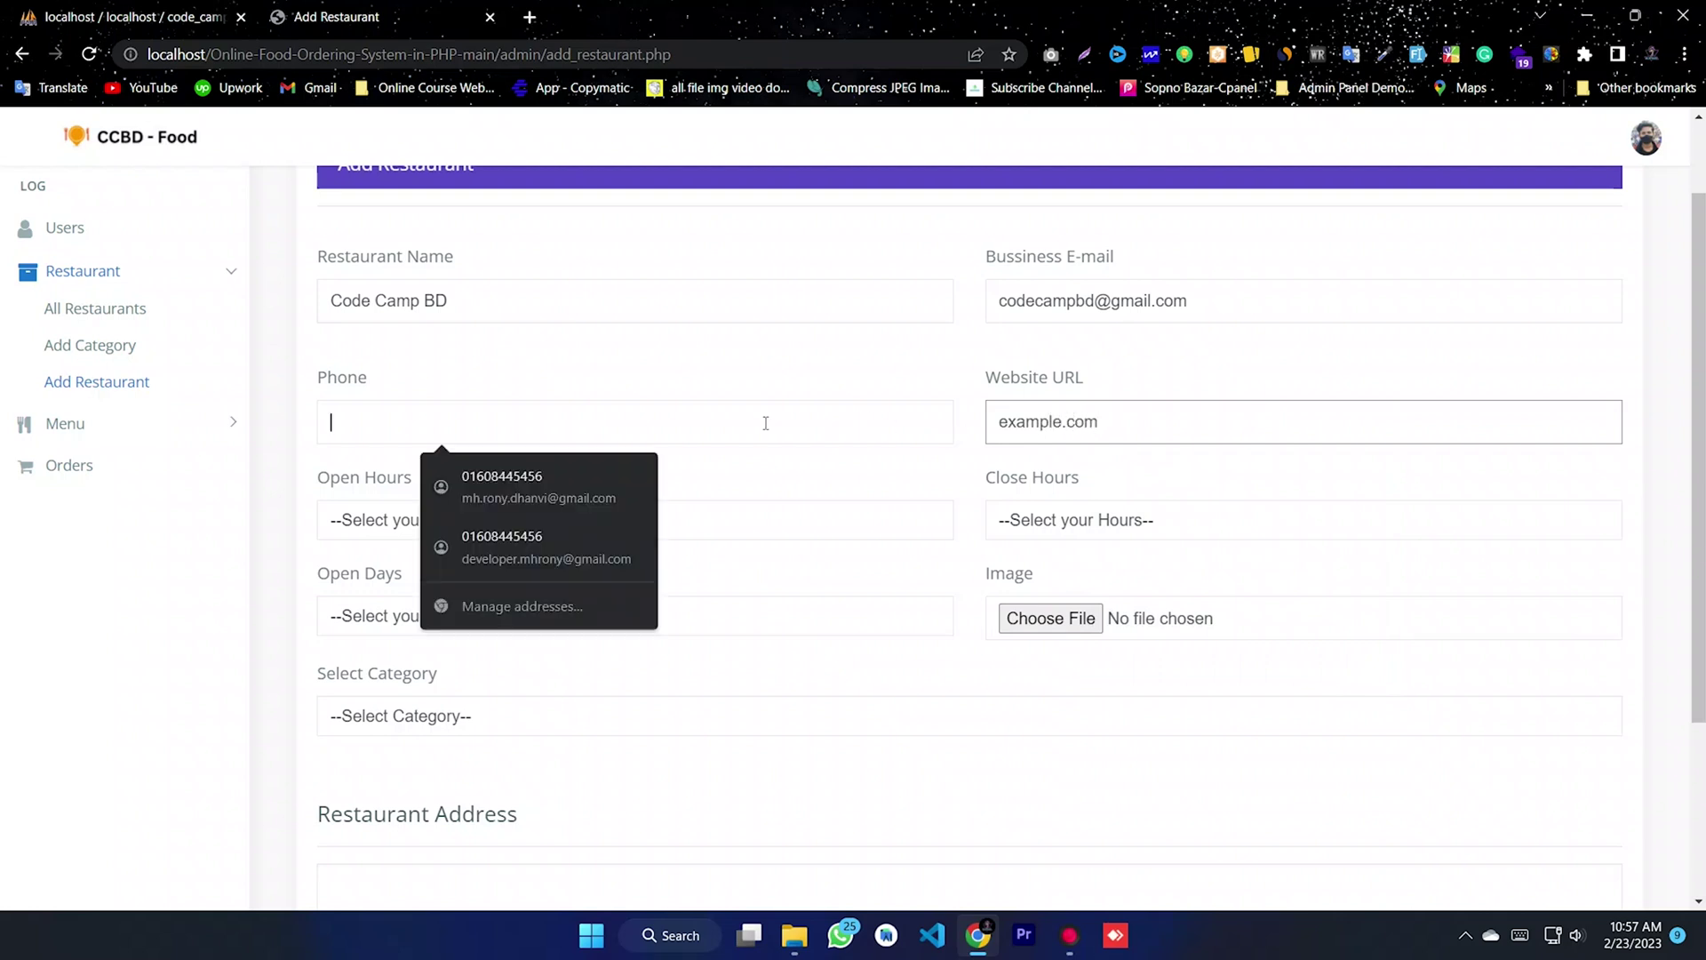
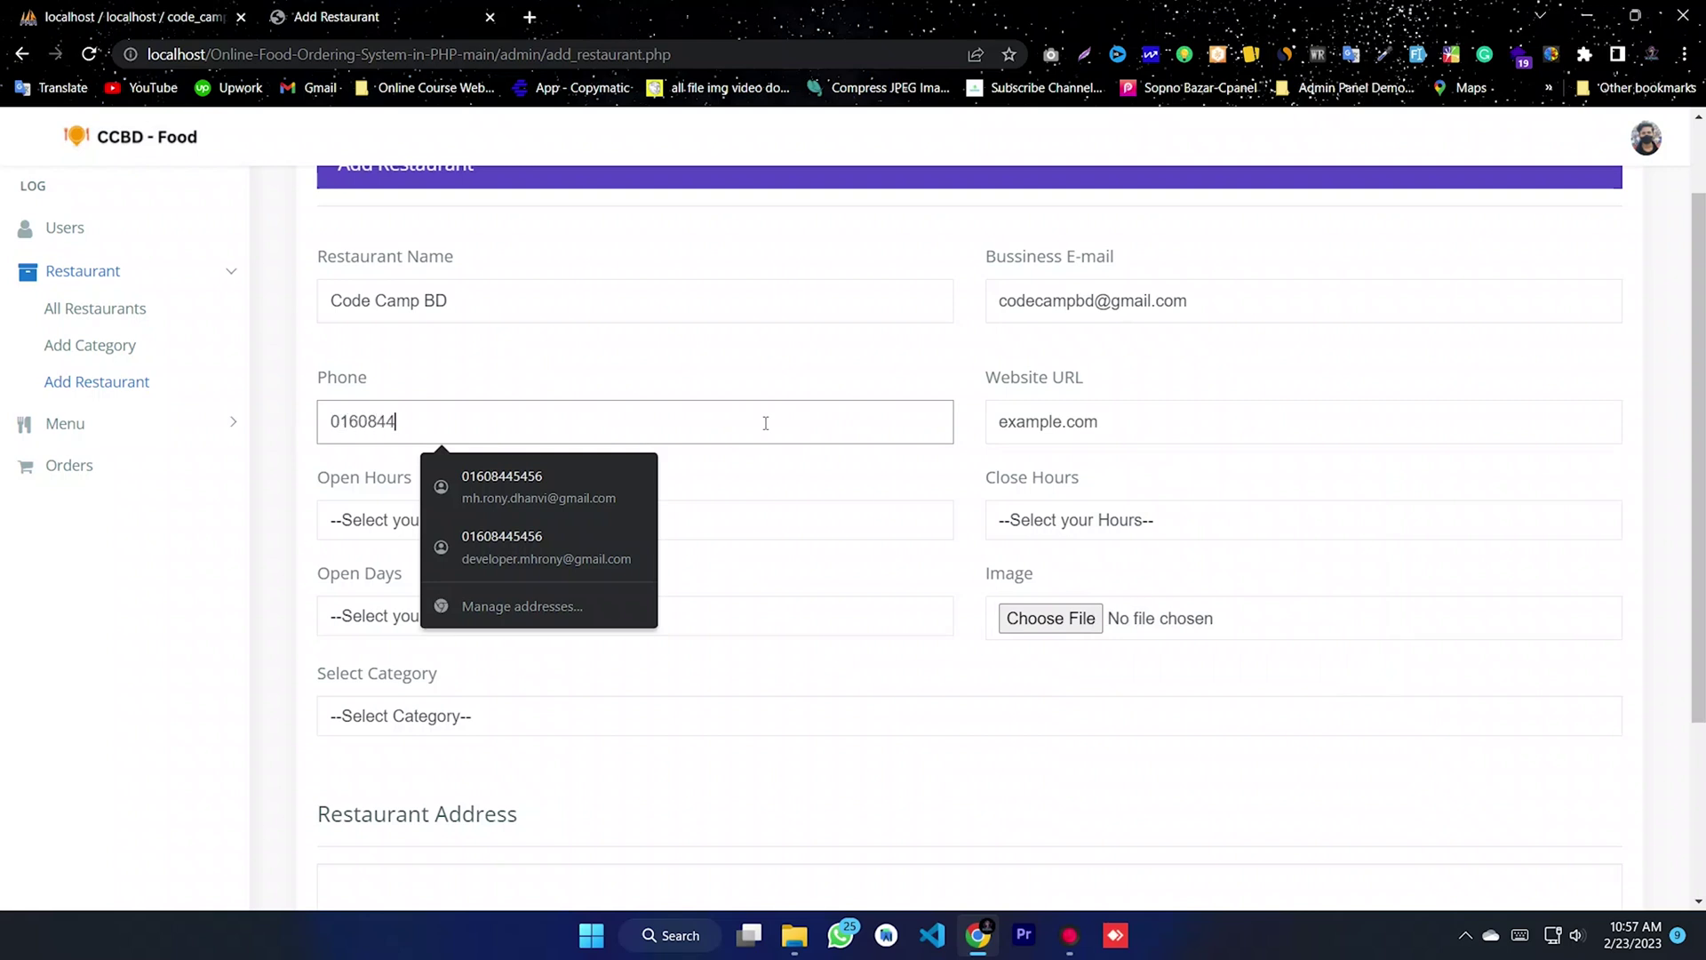
pyautogui.click(388, 474)
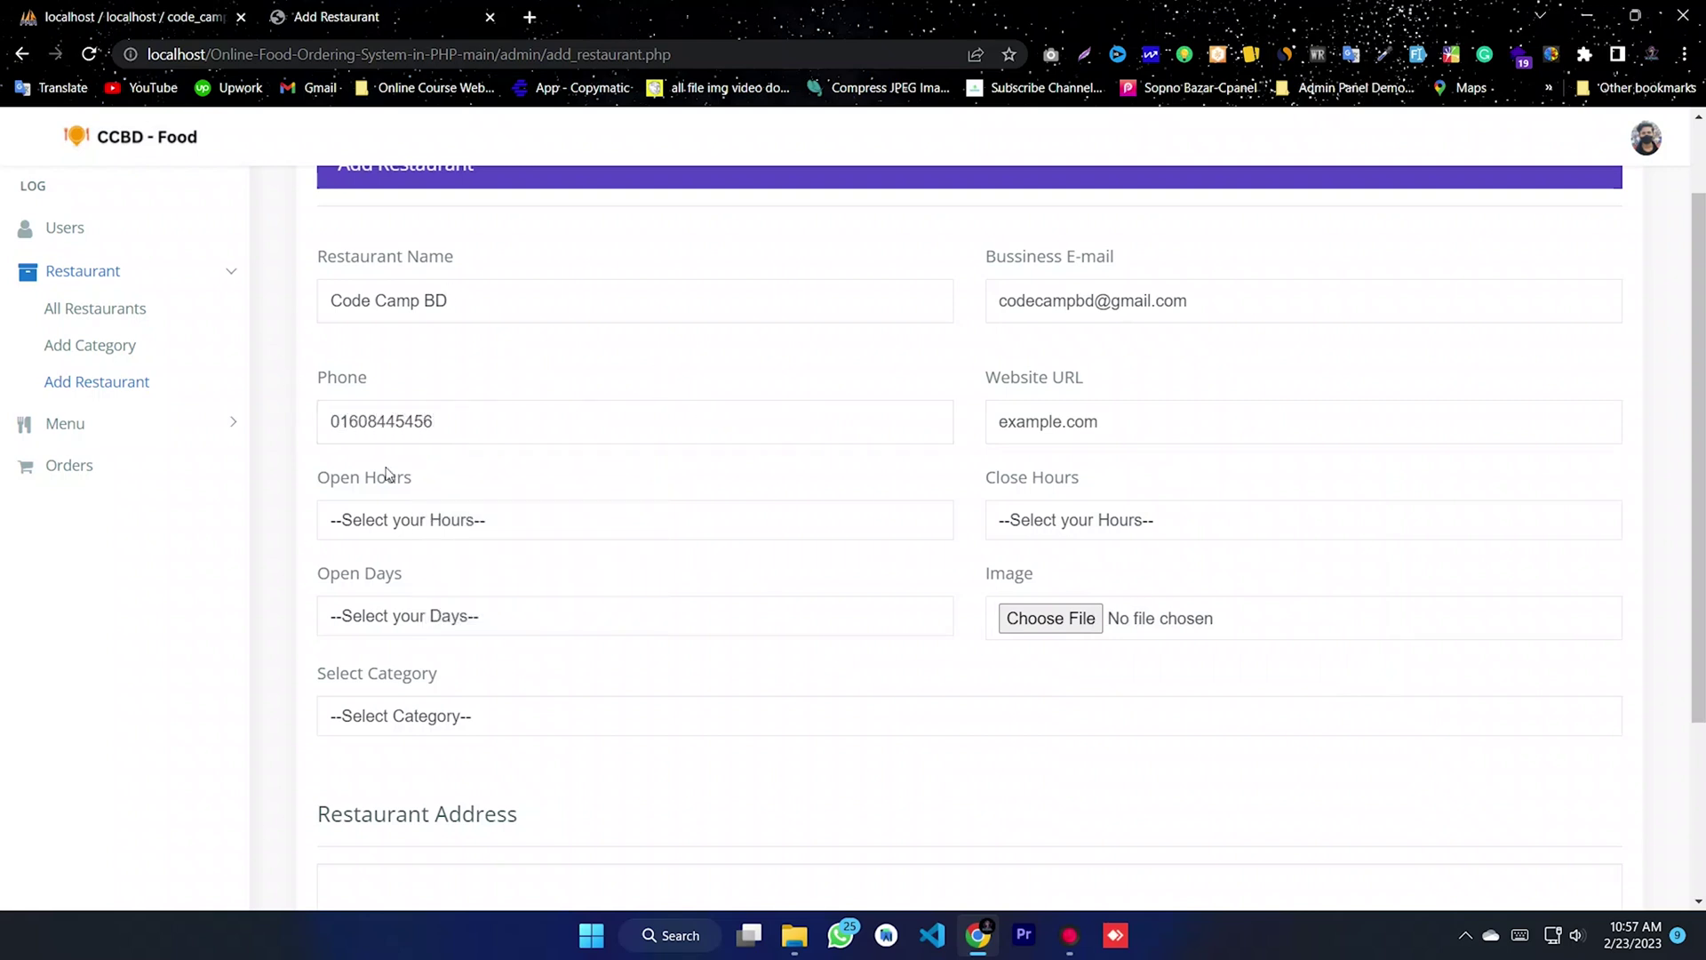
# - Set opening hours 8am to 10pm and open days to 24hr-x7
pyautogui.click(401, 525)
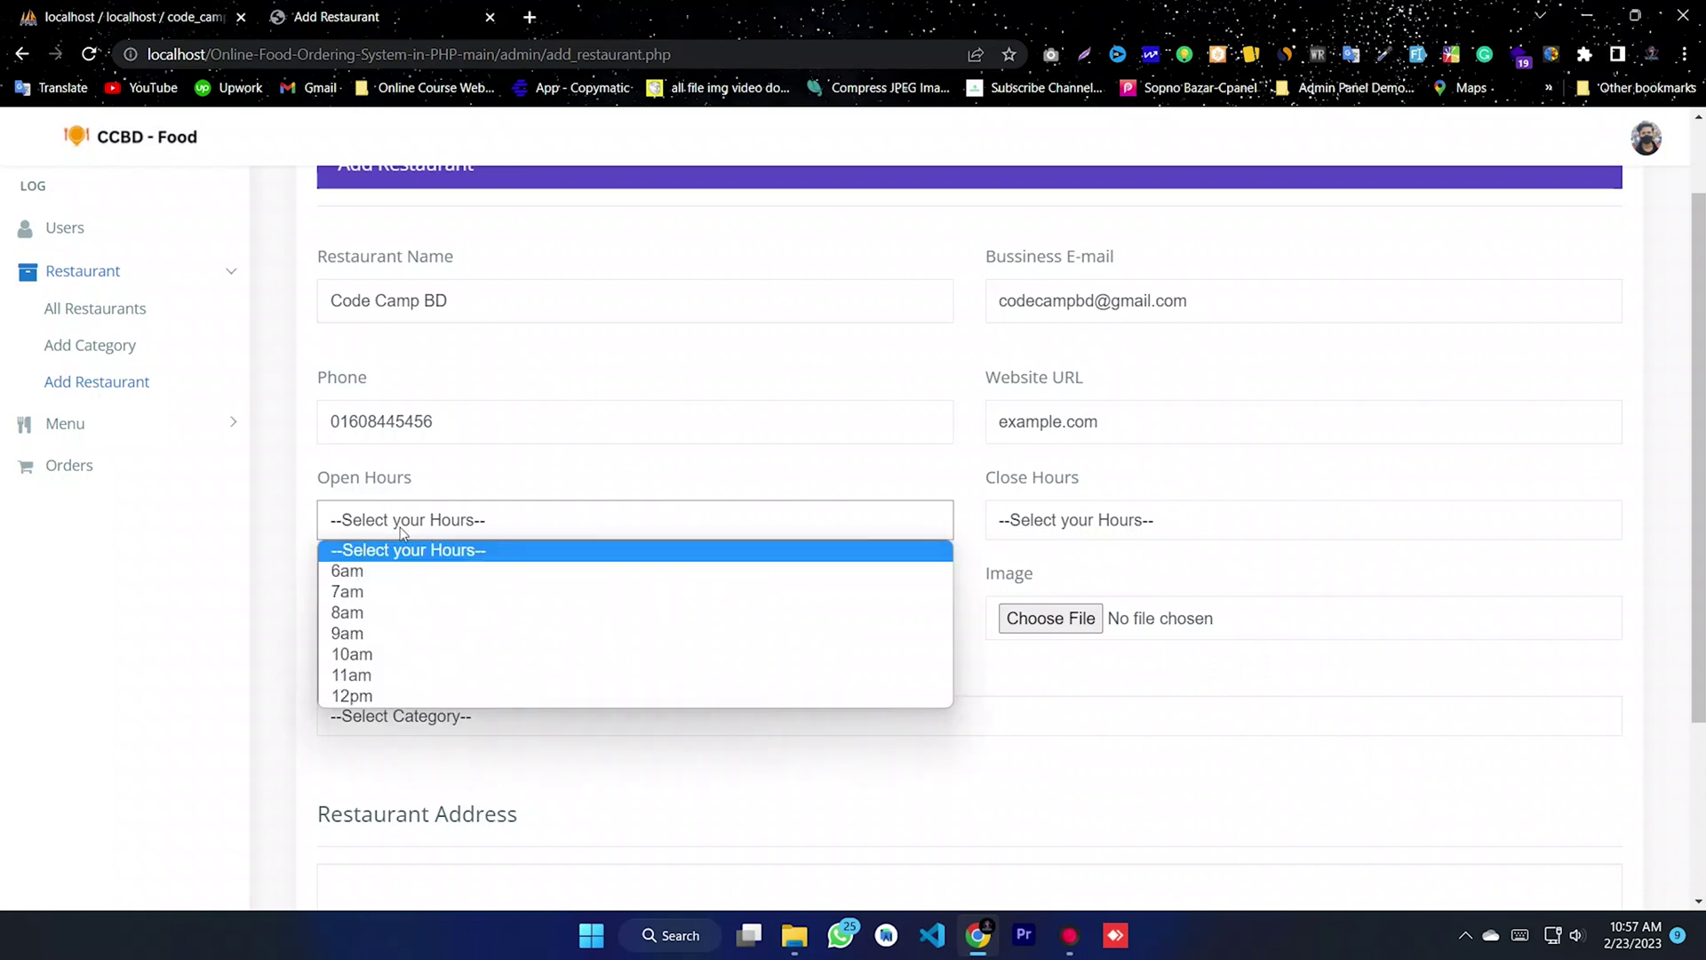
pyautogui.click(357, 617)
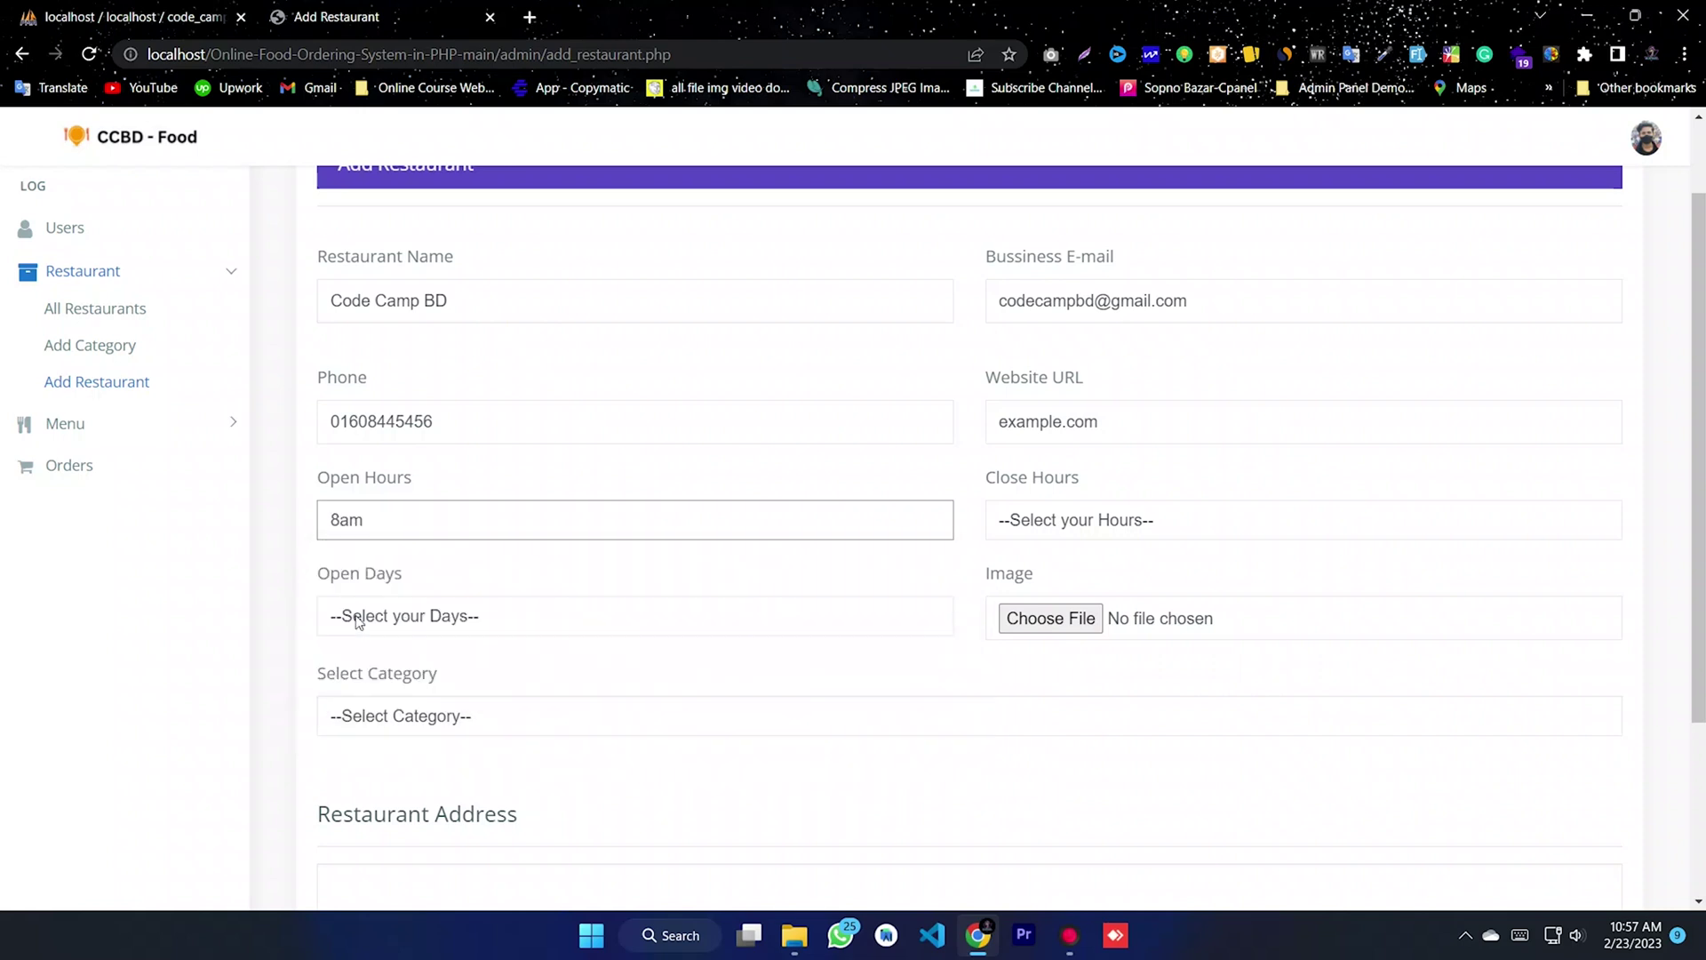
pyautogui.click(1164, 532)
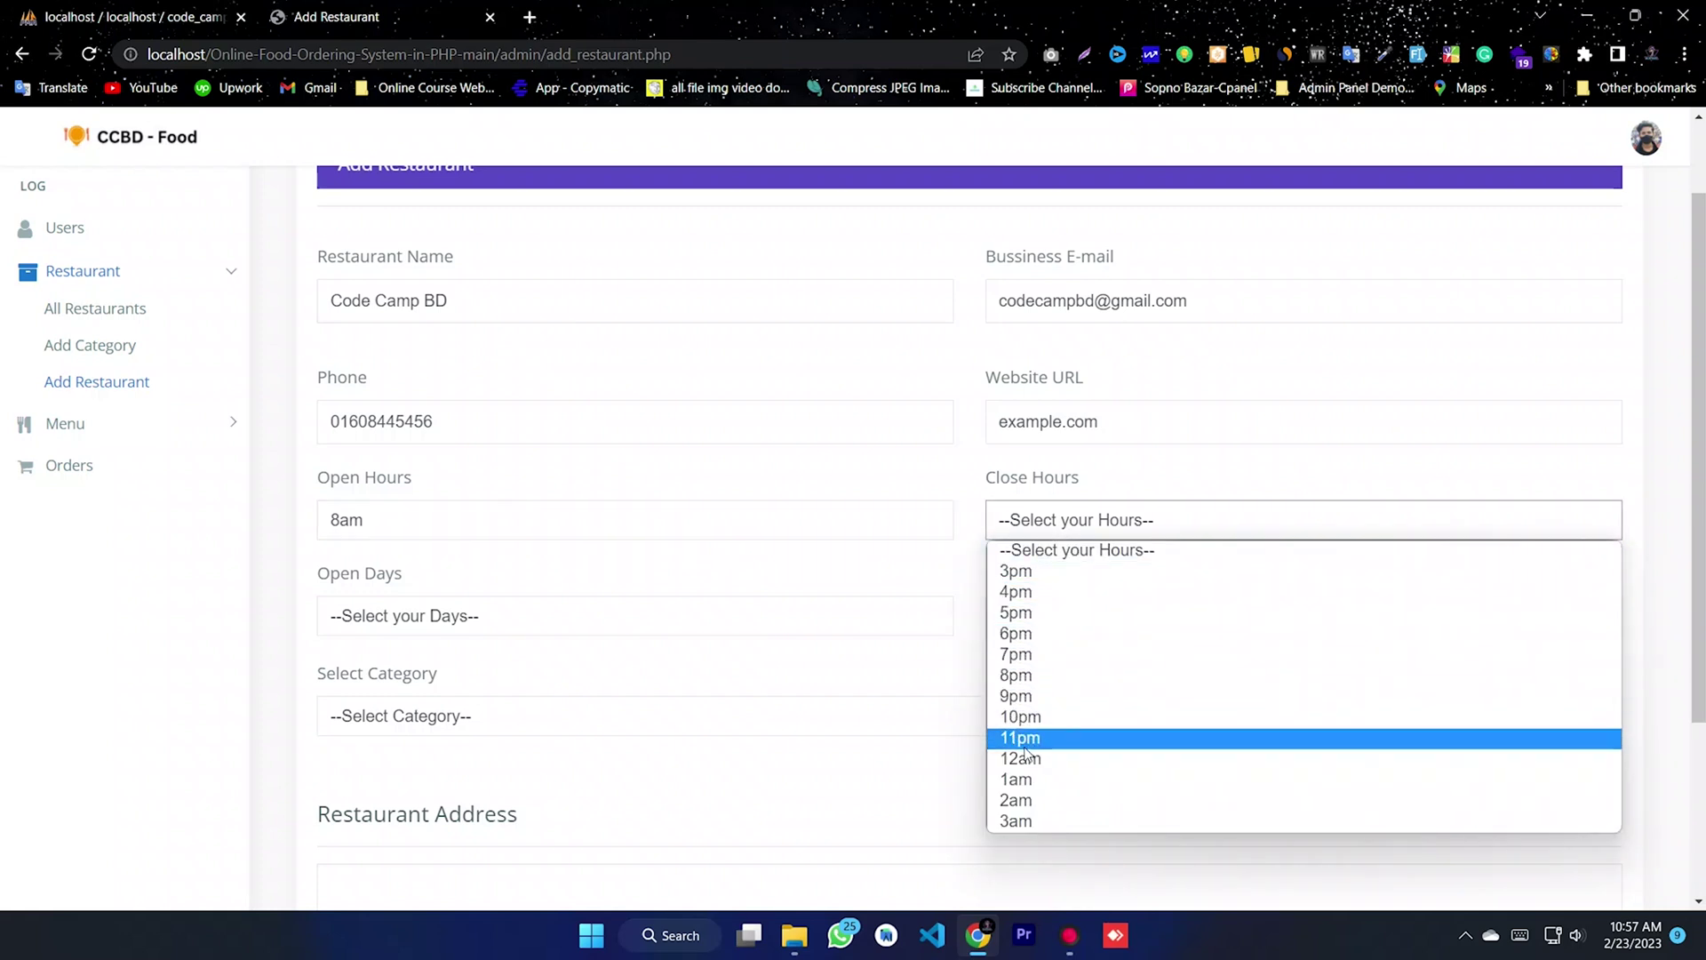
pyautogui.click(1049, 727)
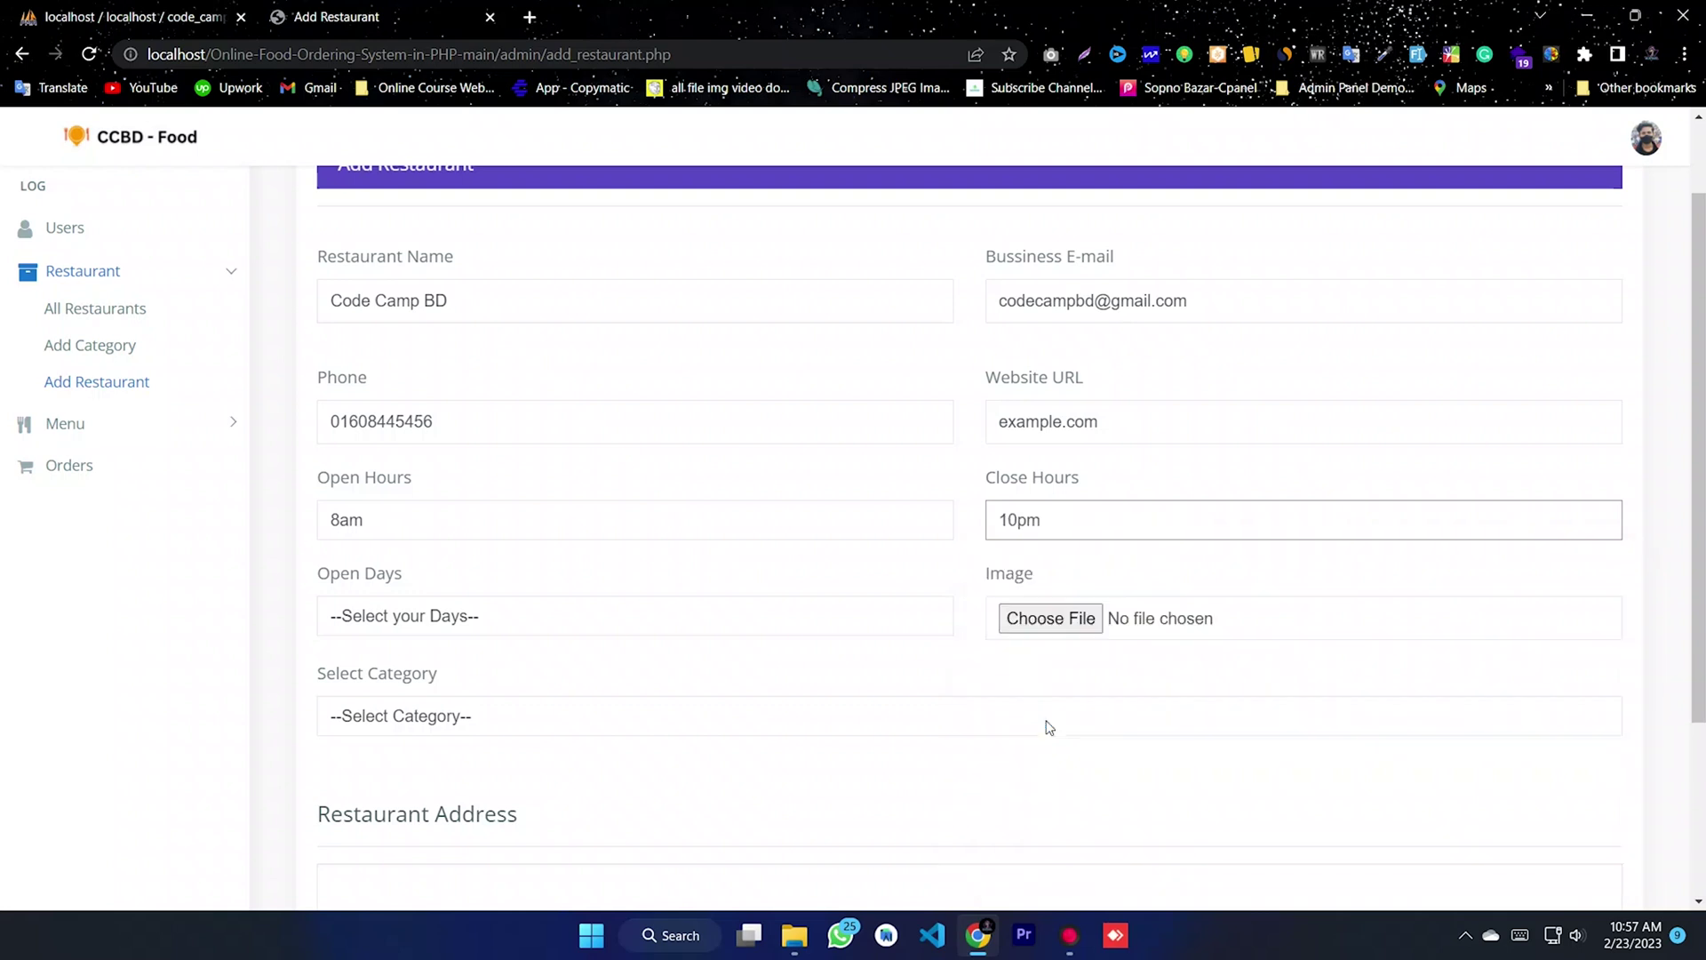
pyautogui.click(420, 618)
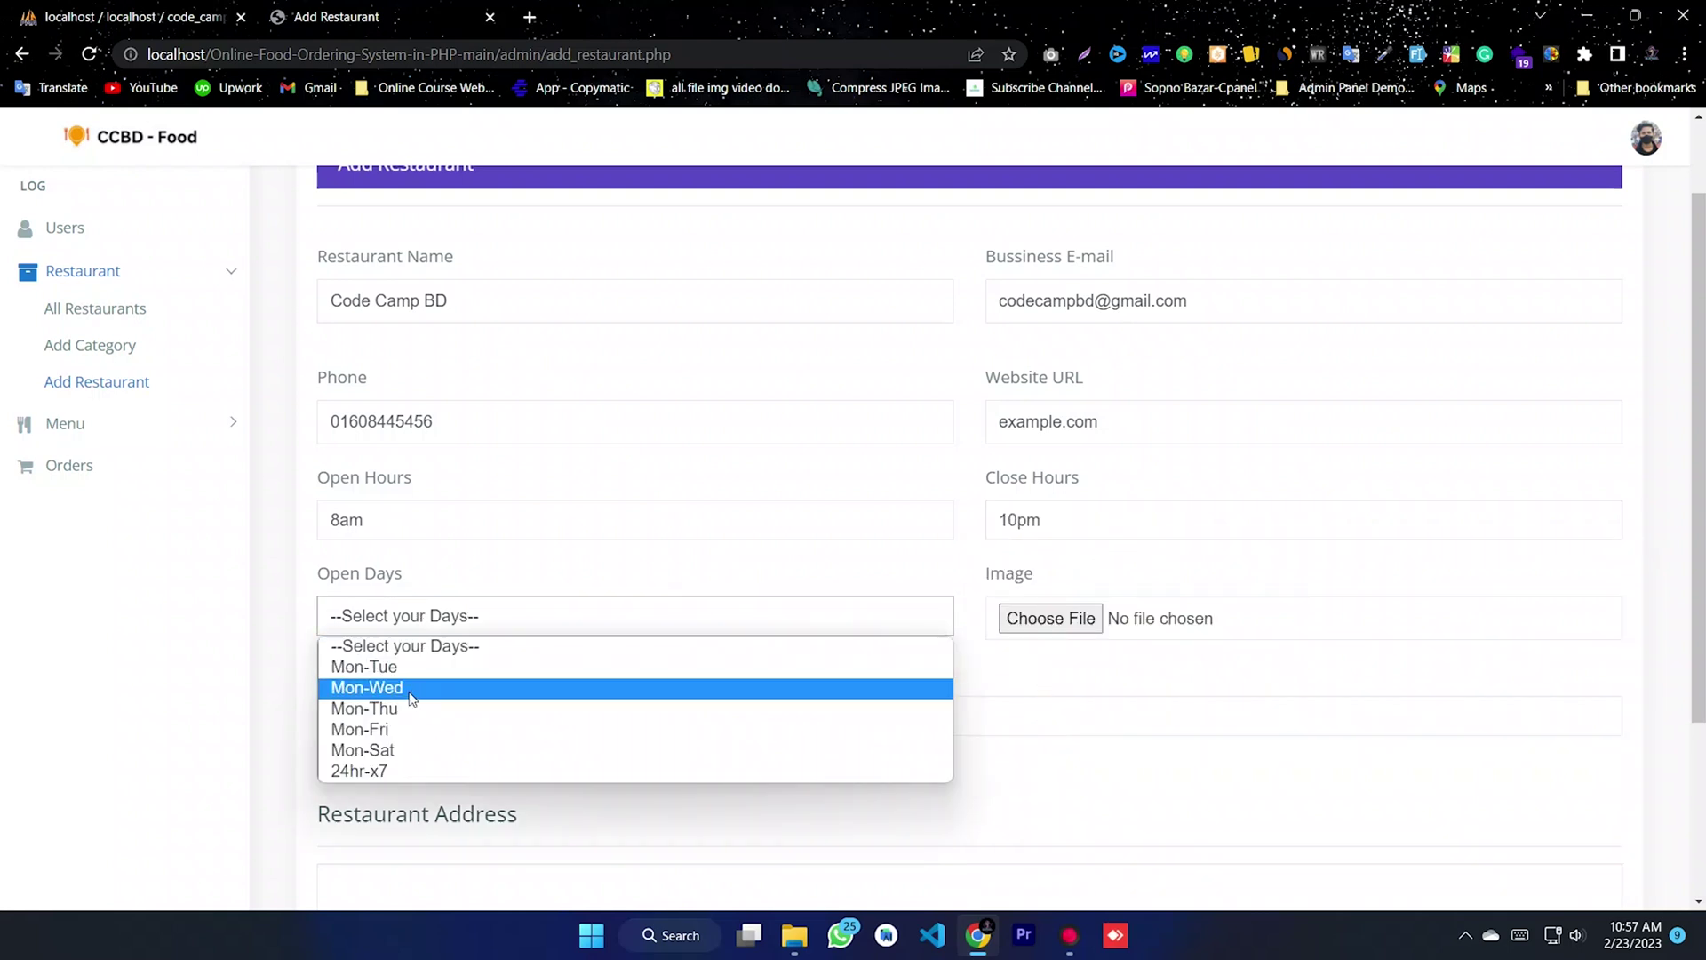
pyautogui.click(401, 772)
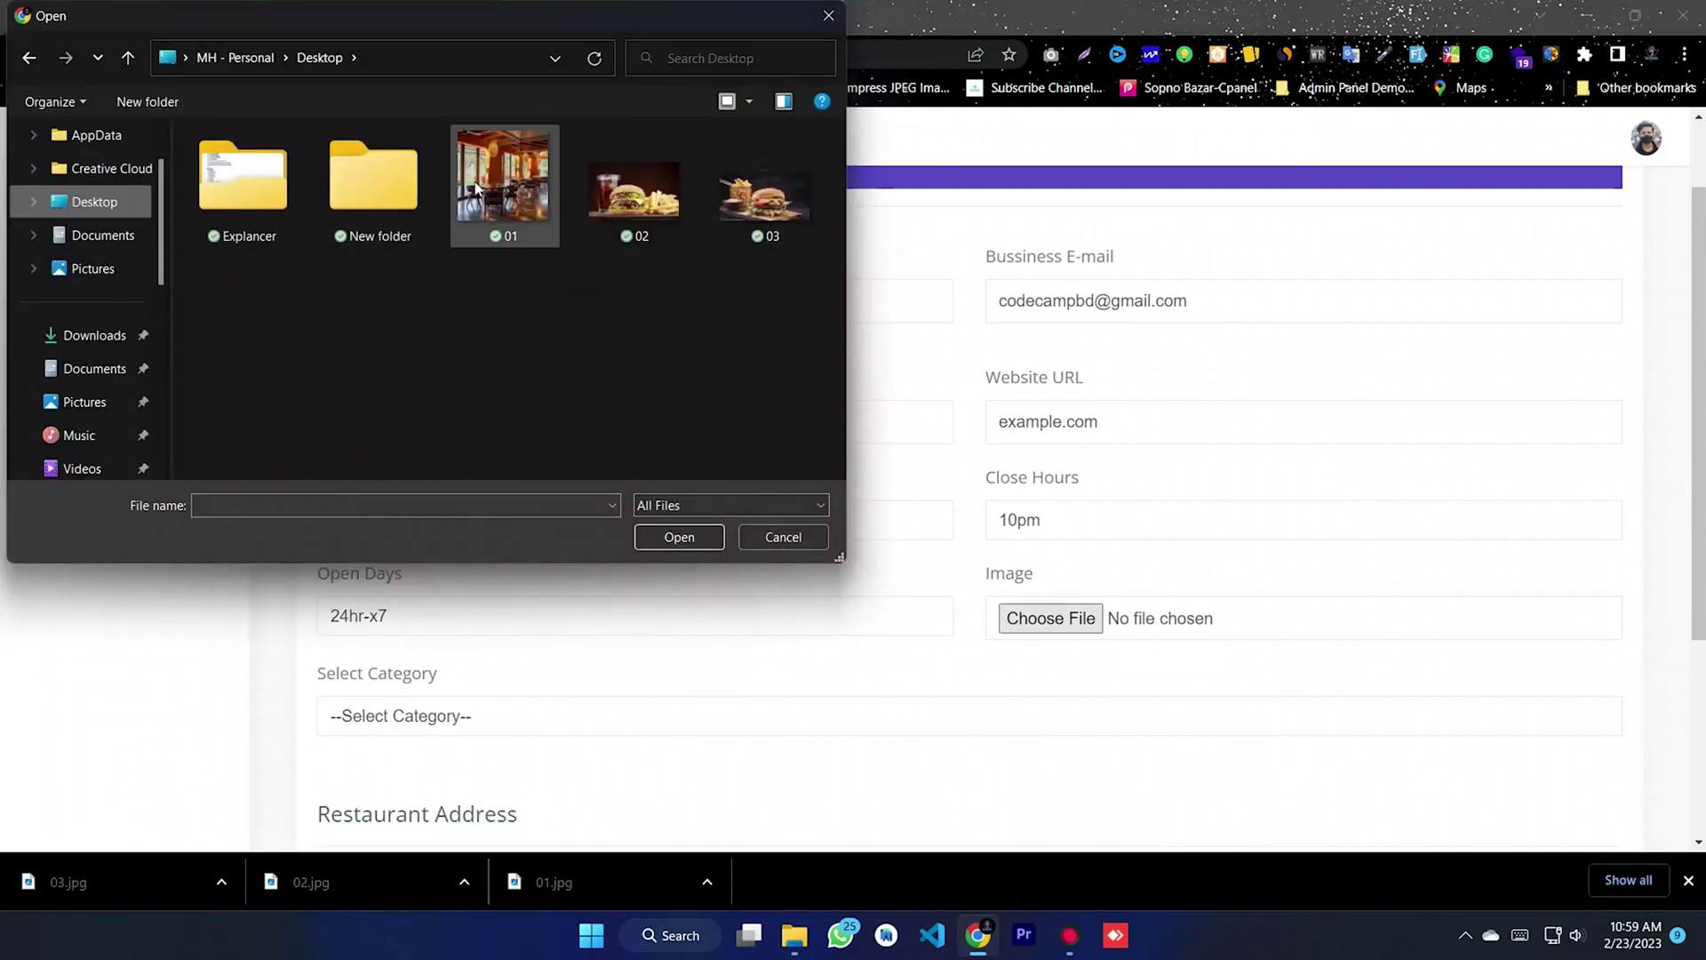
# - Attach image 01.jpg, choose category ABC, enter the Dhaka address and save the restaurant
pyautogui.click(482, 189)
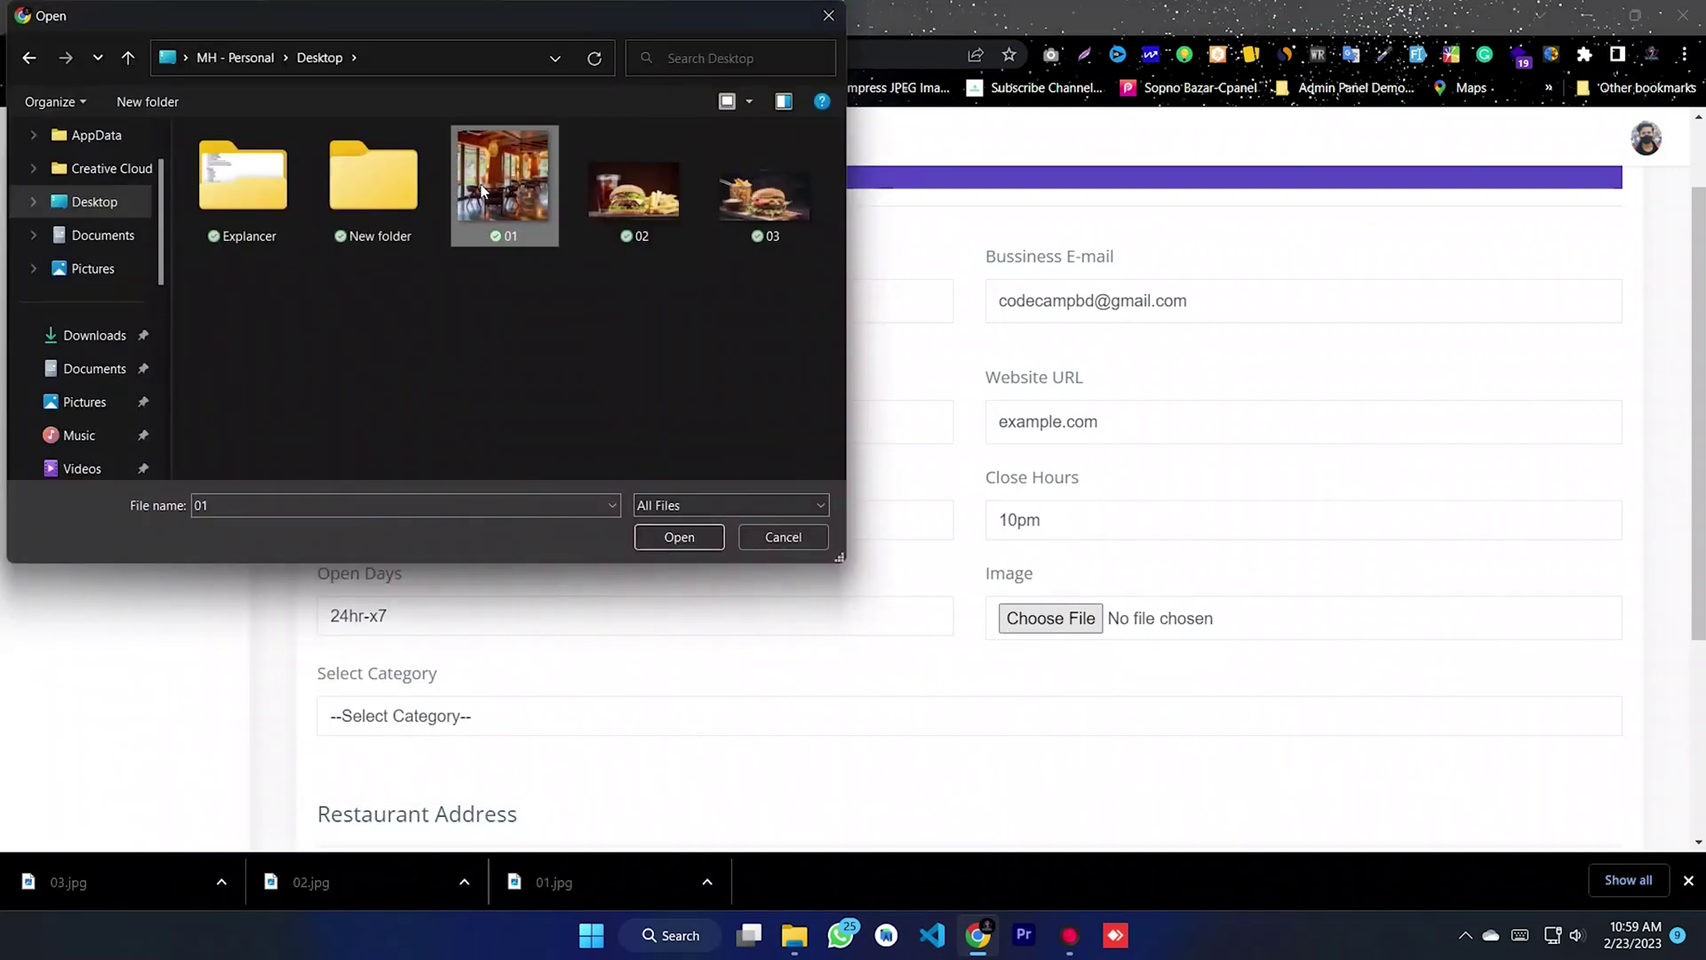
pyautogui.click(679, 537)
pyautogui.scroll(-3, 622, 538)
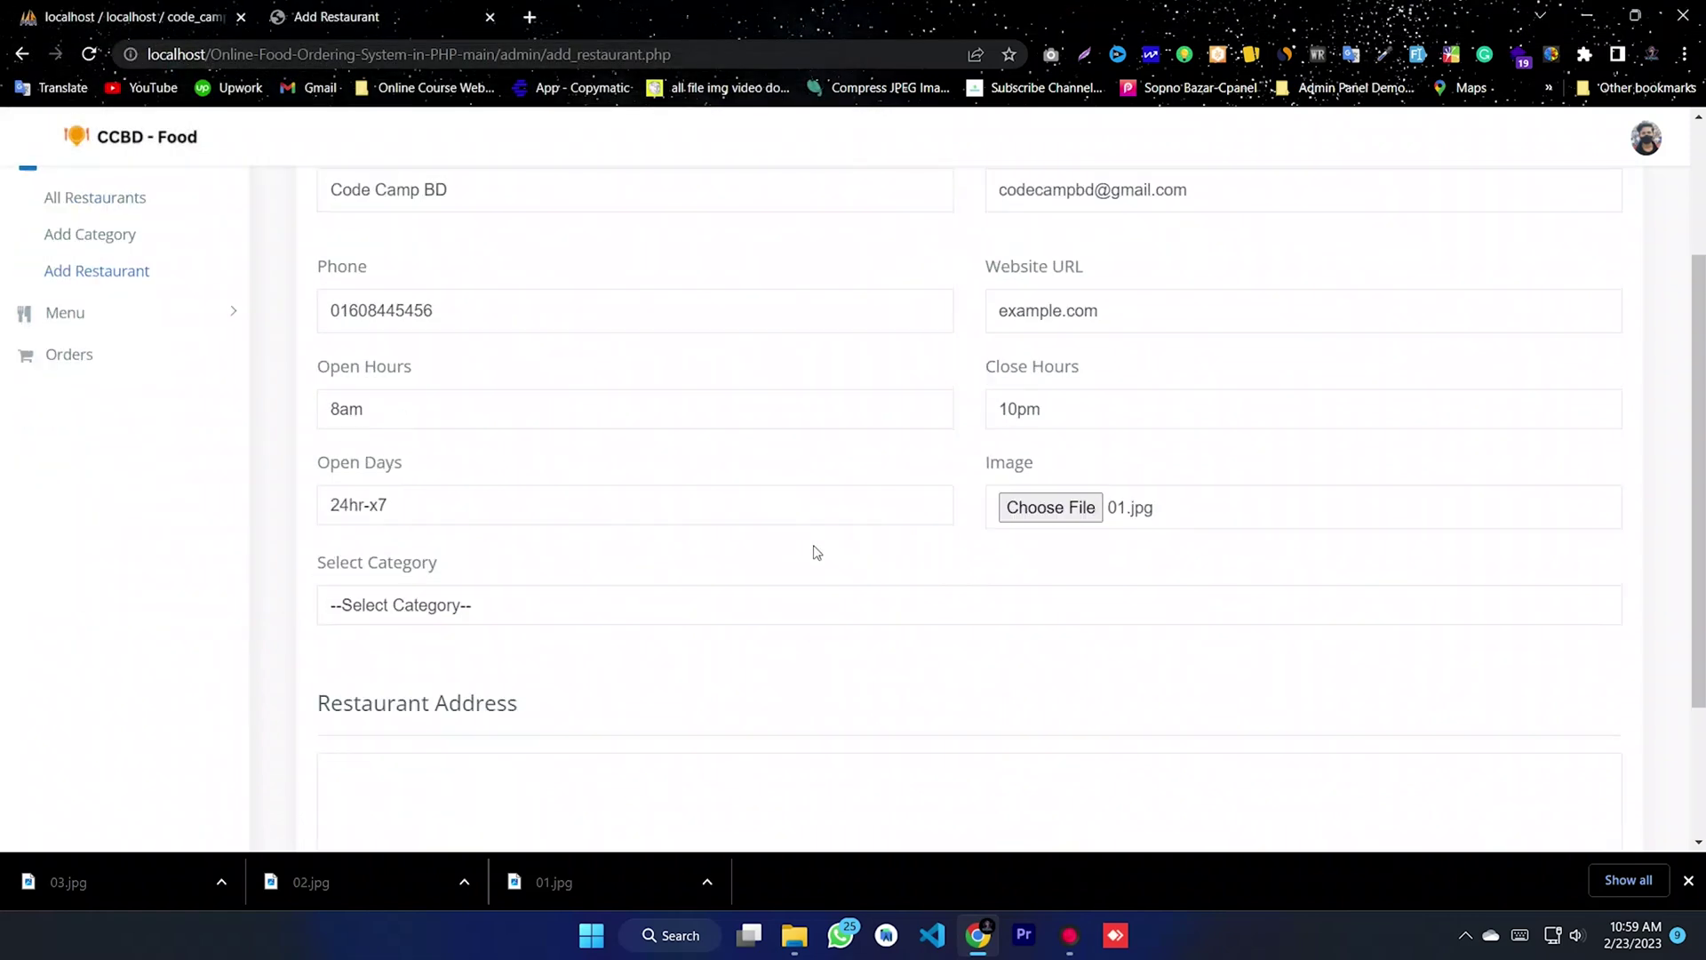
pyautogui.click(487, 507)
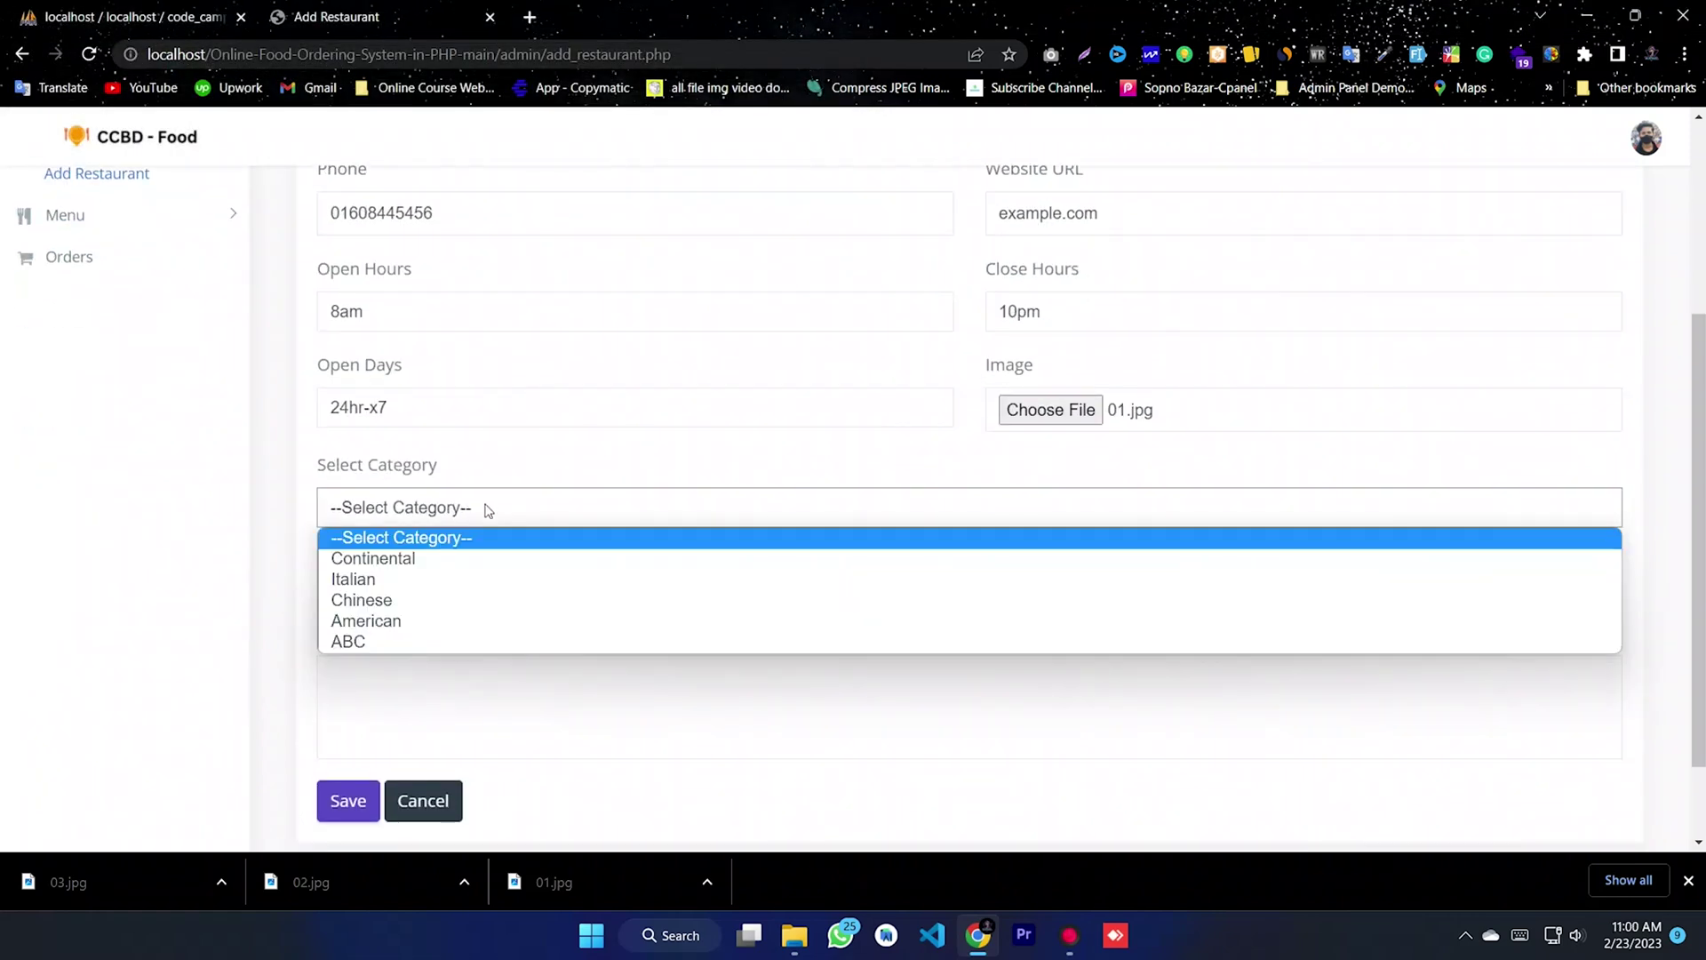
pyautogui.click(368, 647)
pyautogui.click(523, 695)
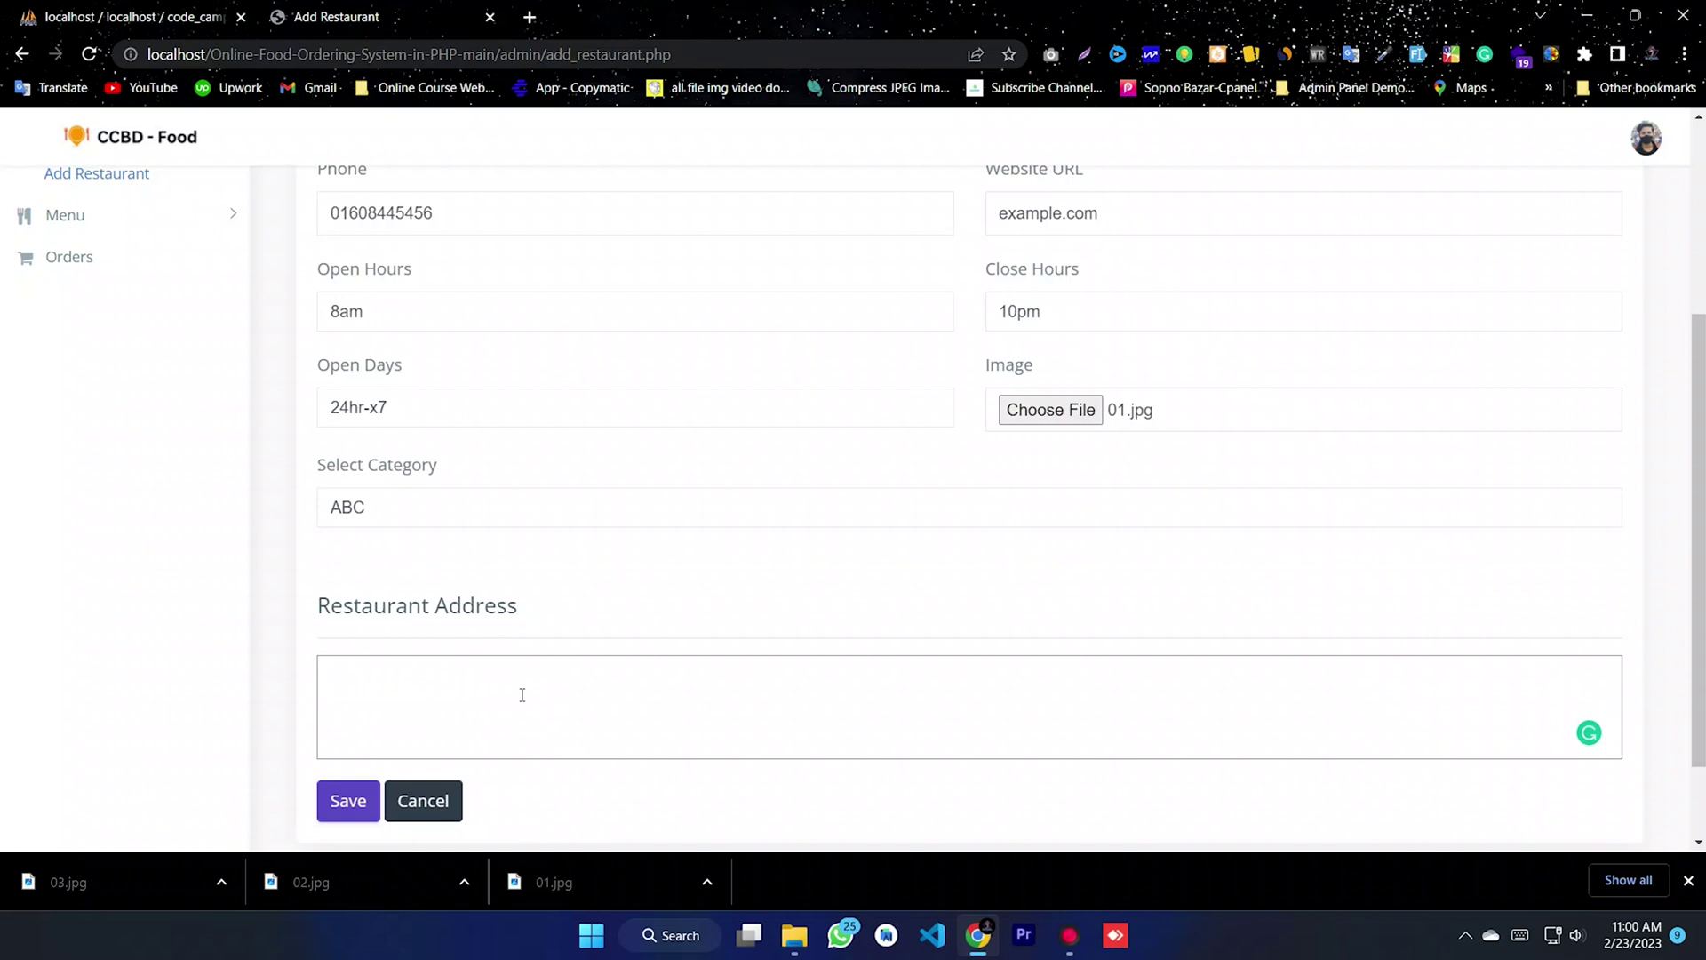
pyautogui.write('Dhaka')
pyautogui.press('BackSpace')
pyautogui.press('BackSpace')
pyautogui.press('BackSpace')
pyautogui.press('BackSpace')
pyautogui.press('BackSpace')
pyautogui.write('D')
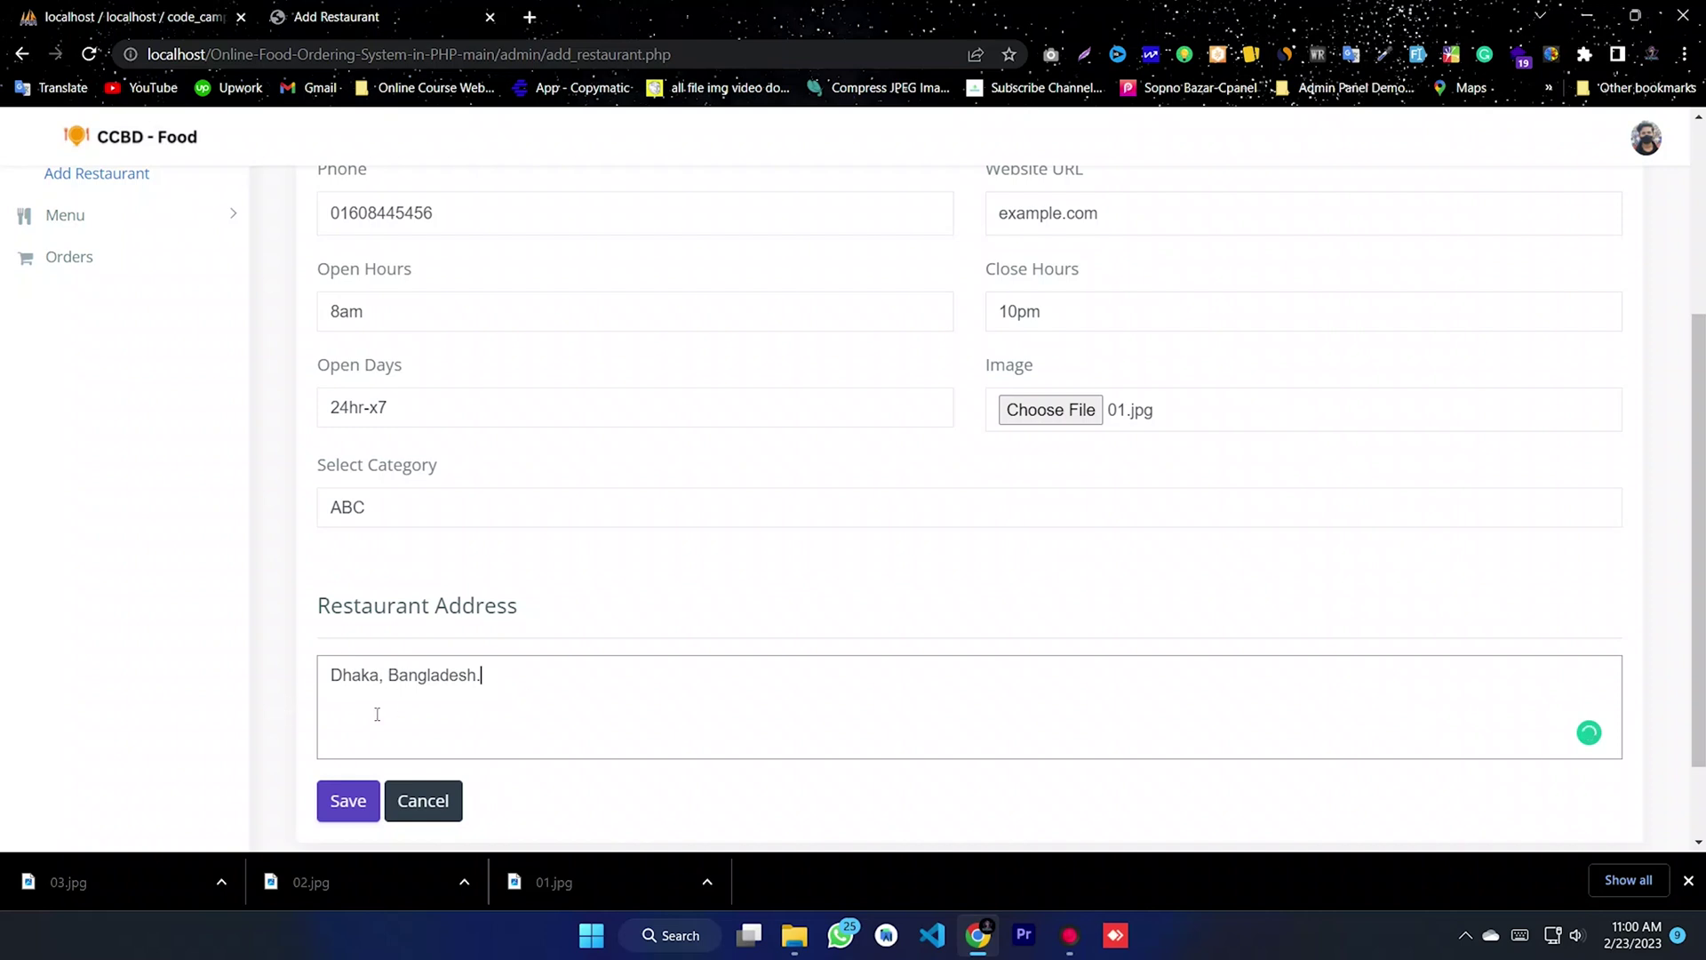
pyautogui.click(335, 804)
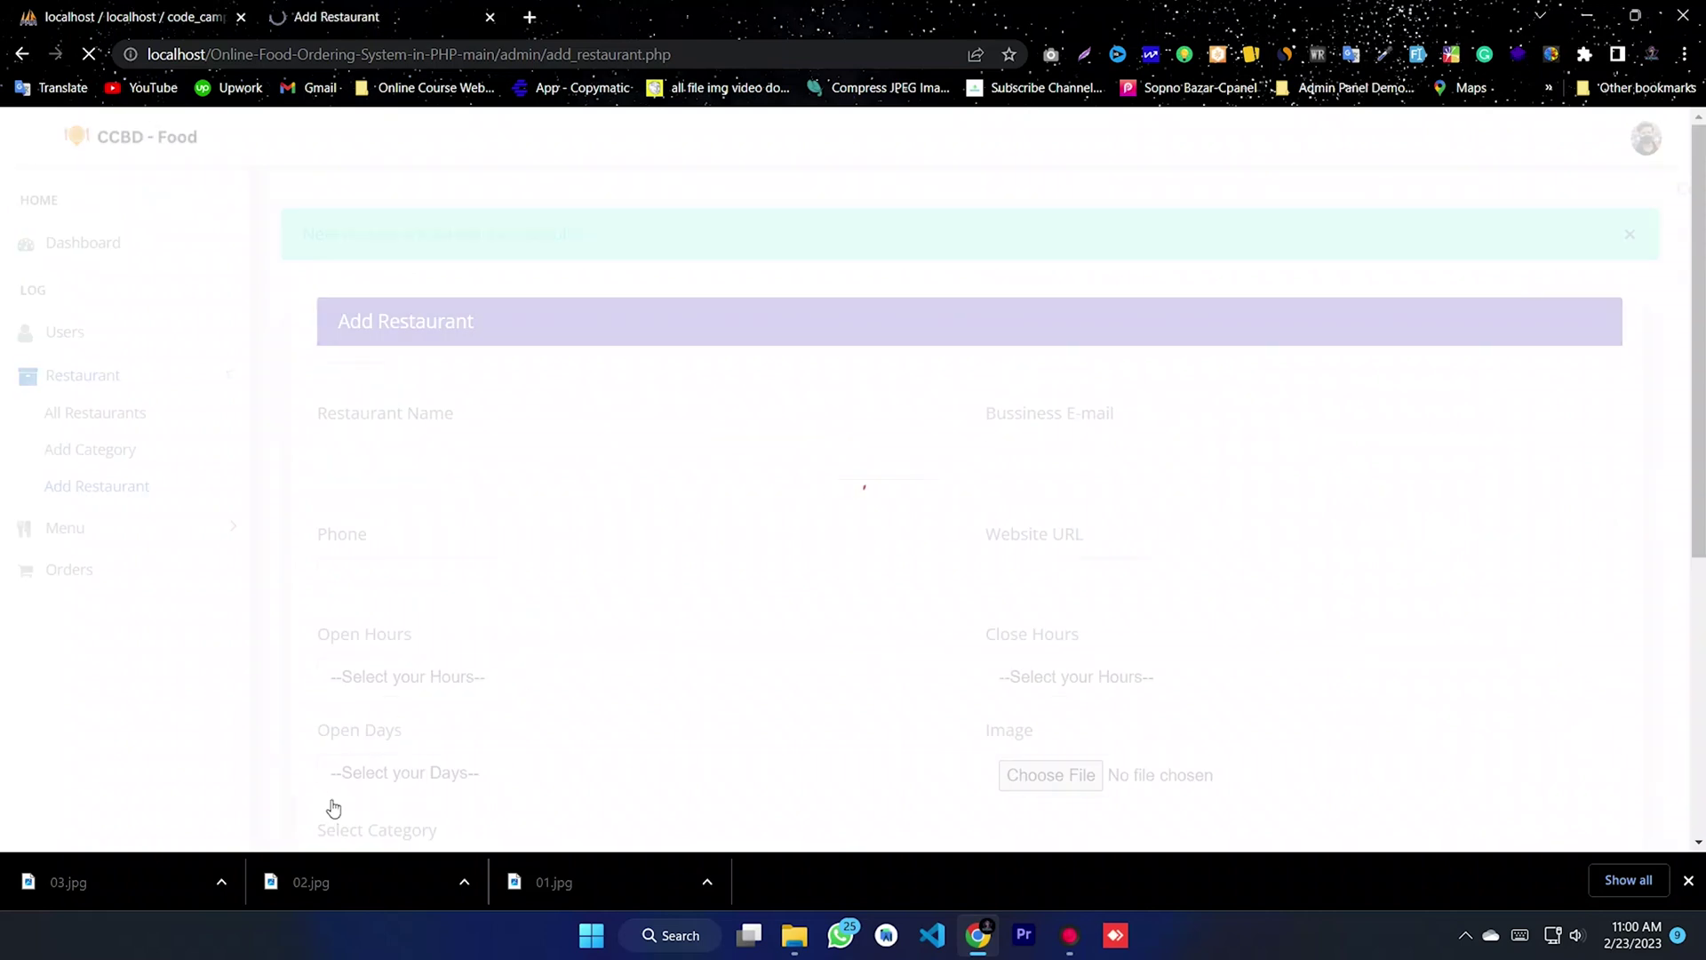
# - Confirm Code Camp BD now appears in All Restaurants, reviewing its contact details, hours and address
pyautogui.moveTo(337, 234); pyautogui.dragTo(689, 240)
pyautogui.click(335, 250)
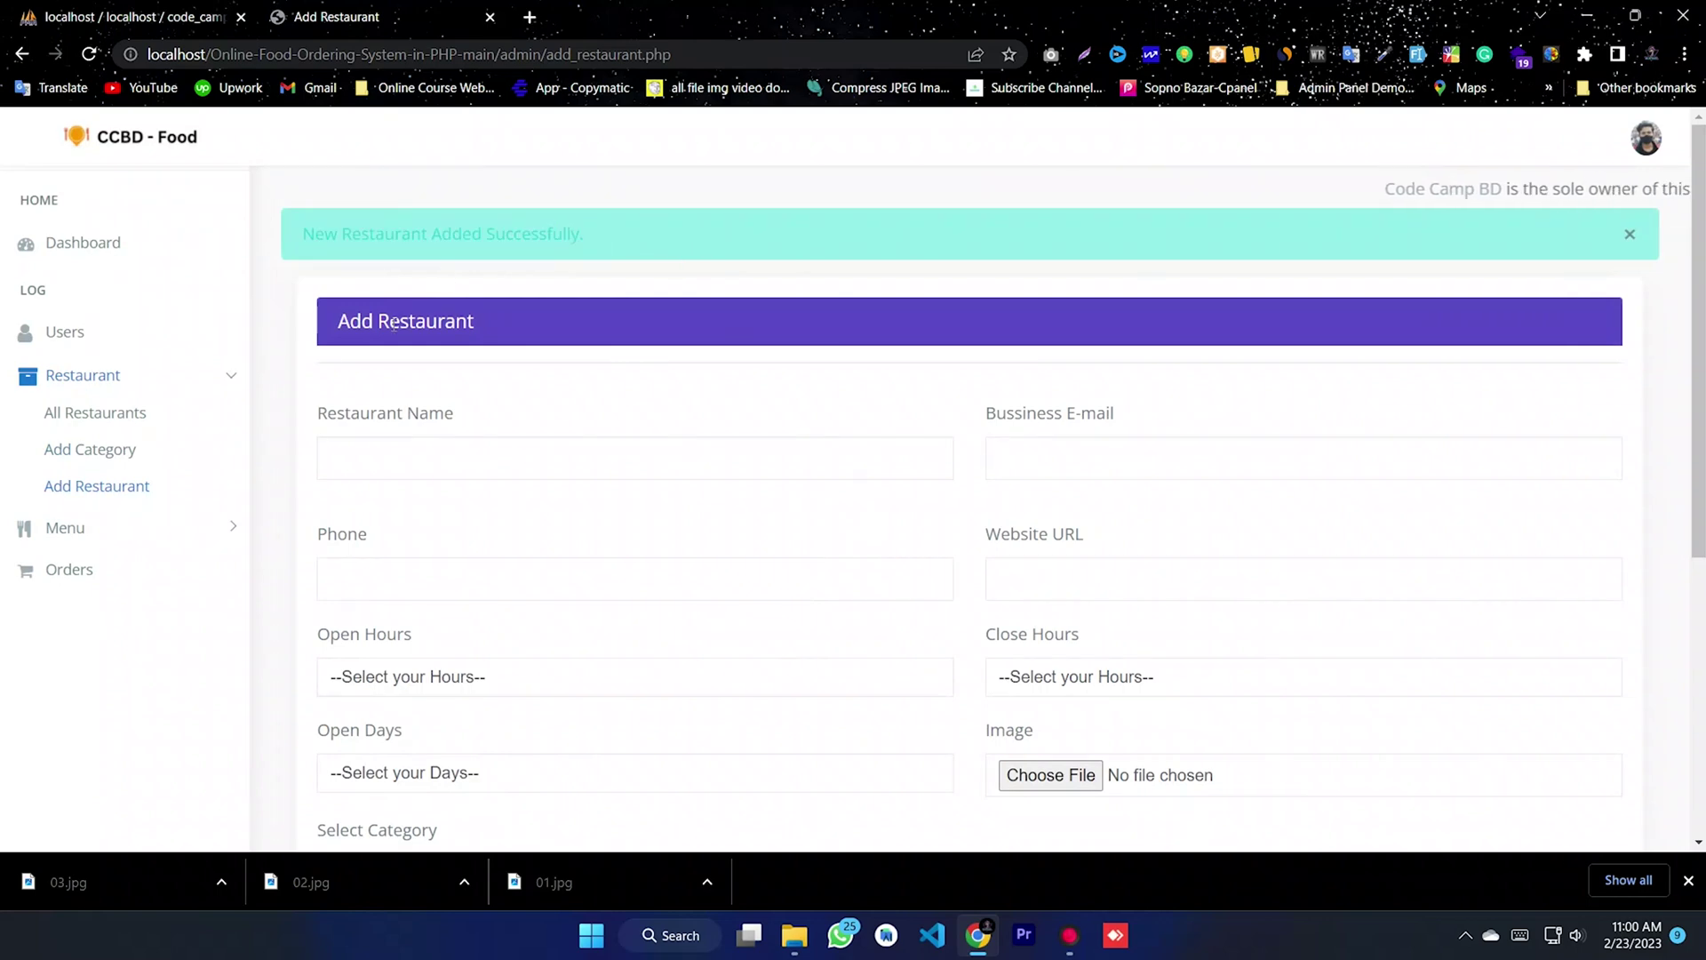
pyautogui.click(73, 415)
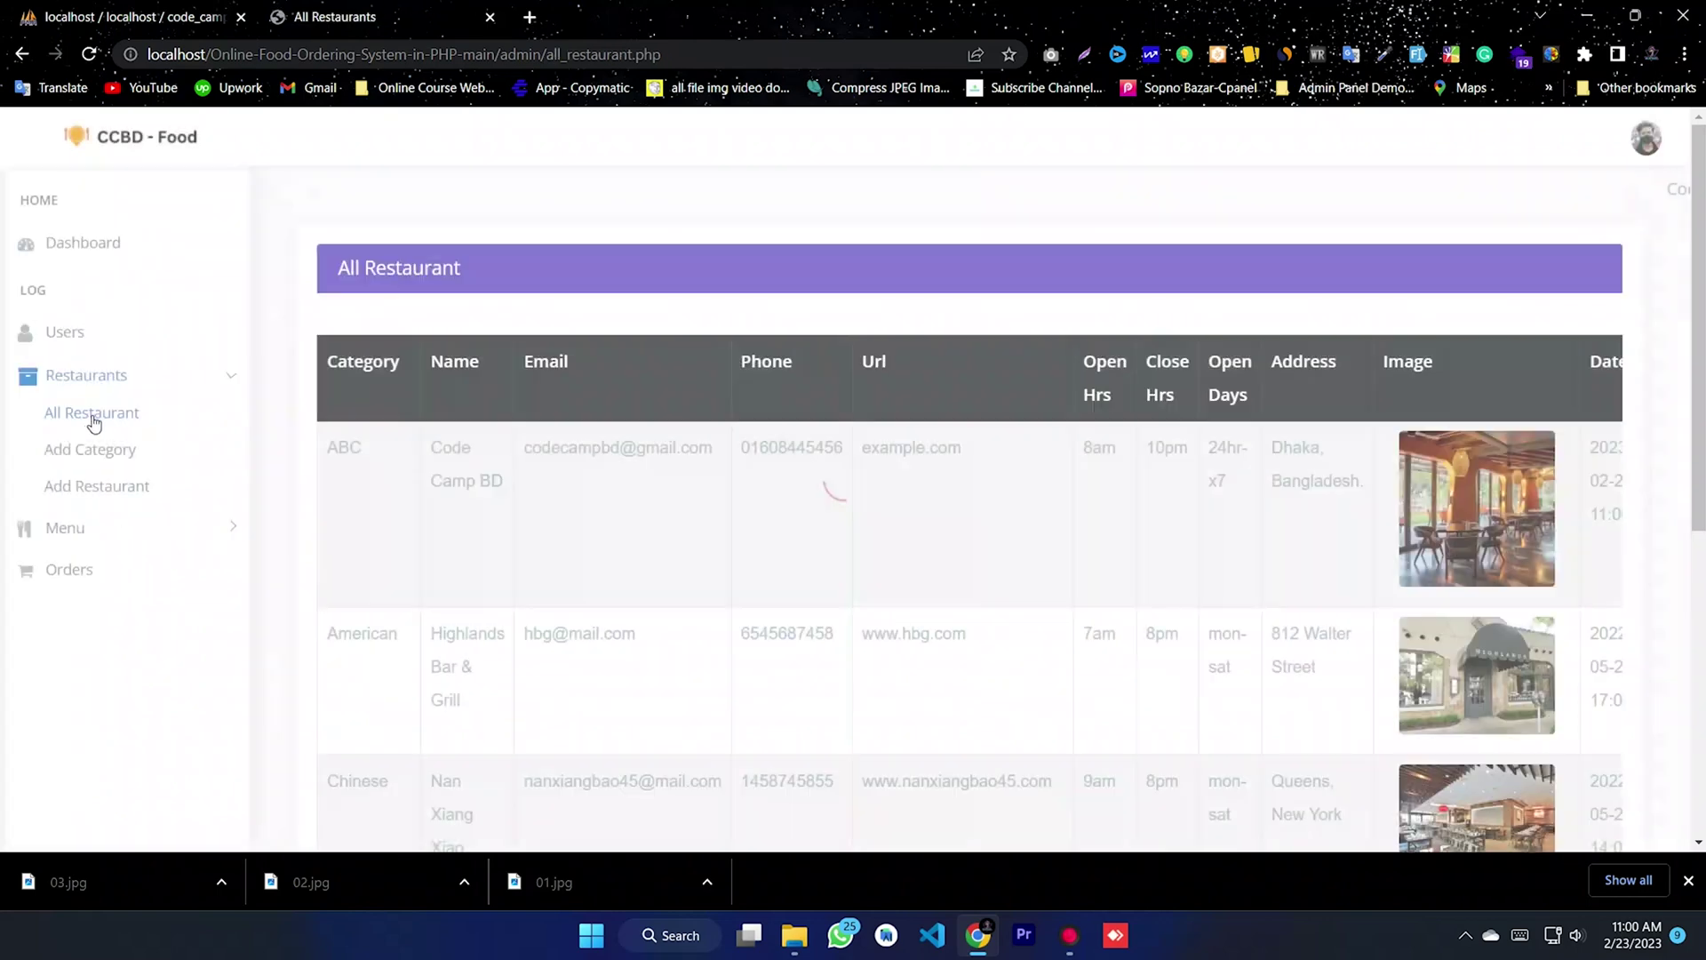
pyautogui.moveTo(496, 521); pyautogui.dragTo(420, 441)
pyautogui.click(562, 513)
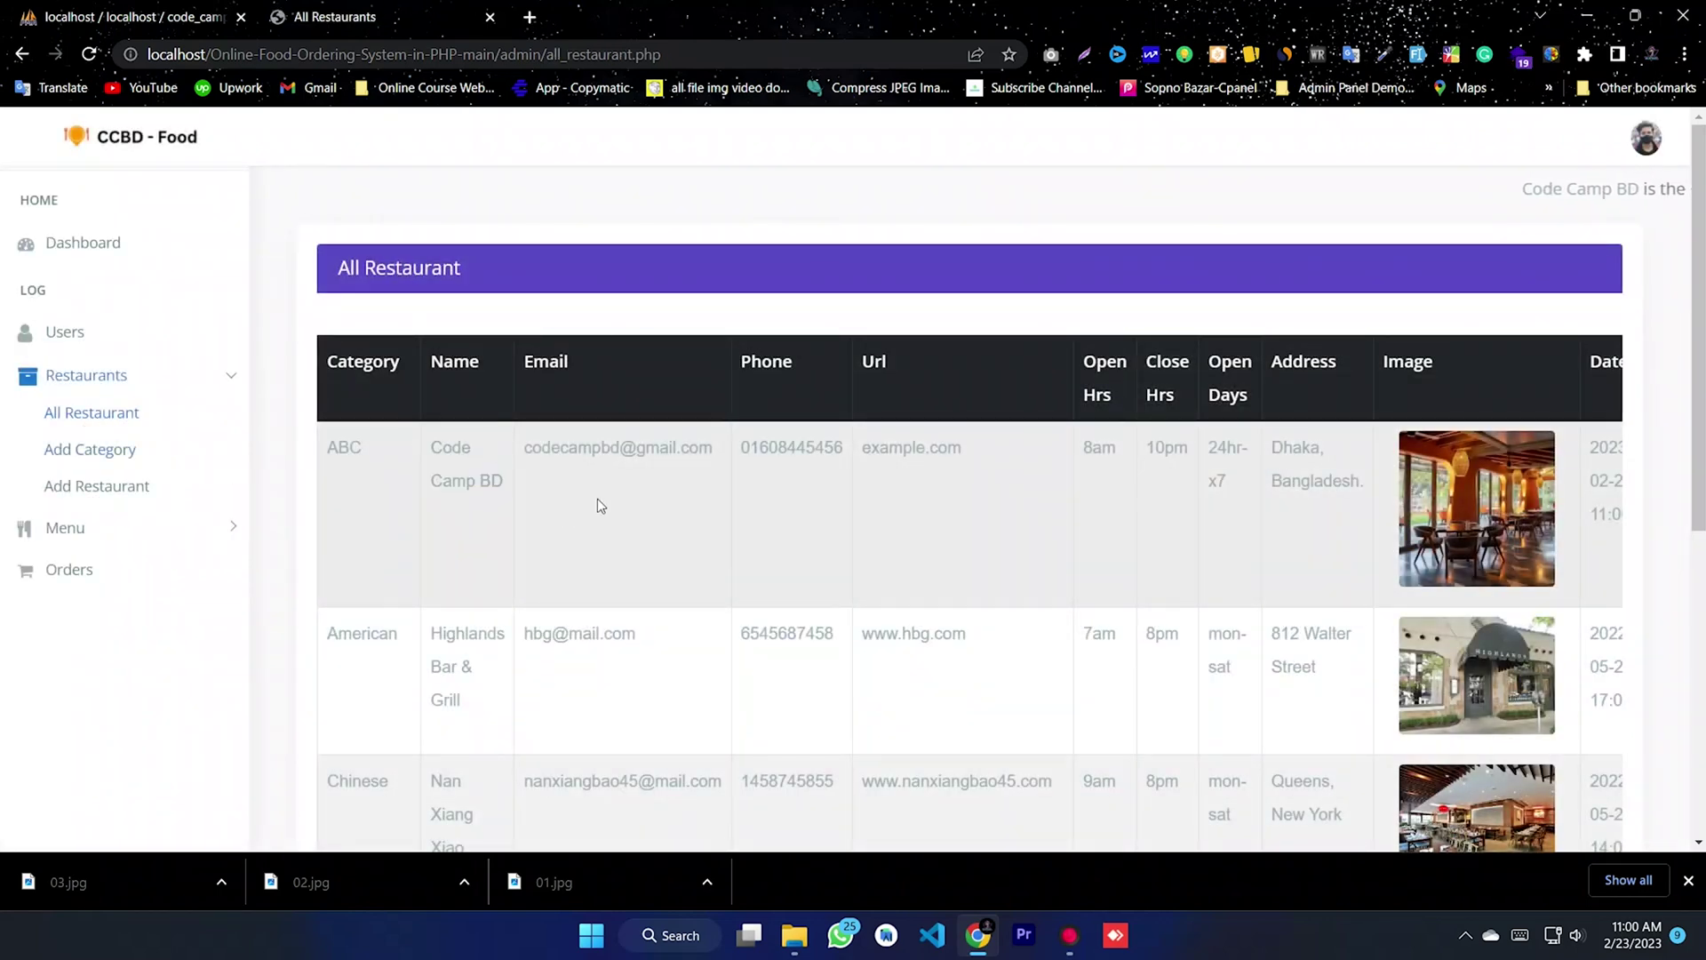
pyautogui.moveTo(707, 449); pyautogui.dragTo(534, 444)
pyautogui.moveTo(743, 449); pyautogui.dragTo(826, 480)
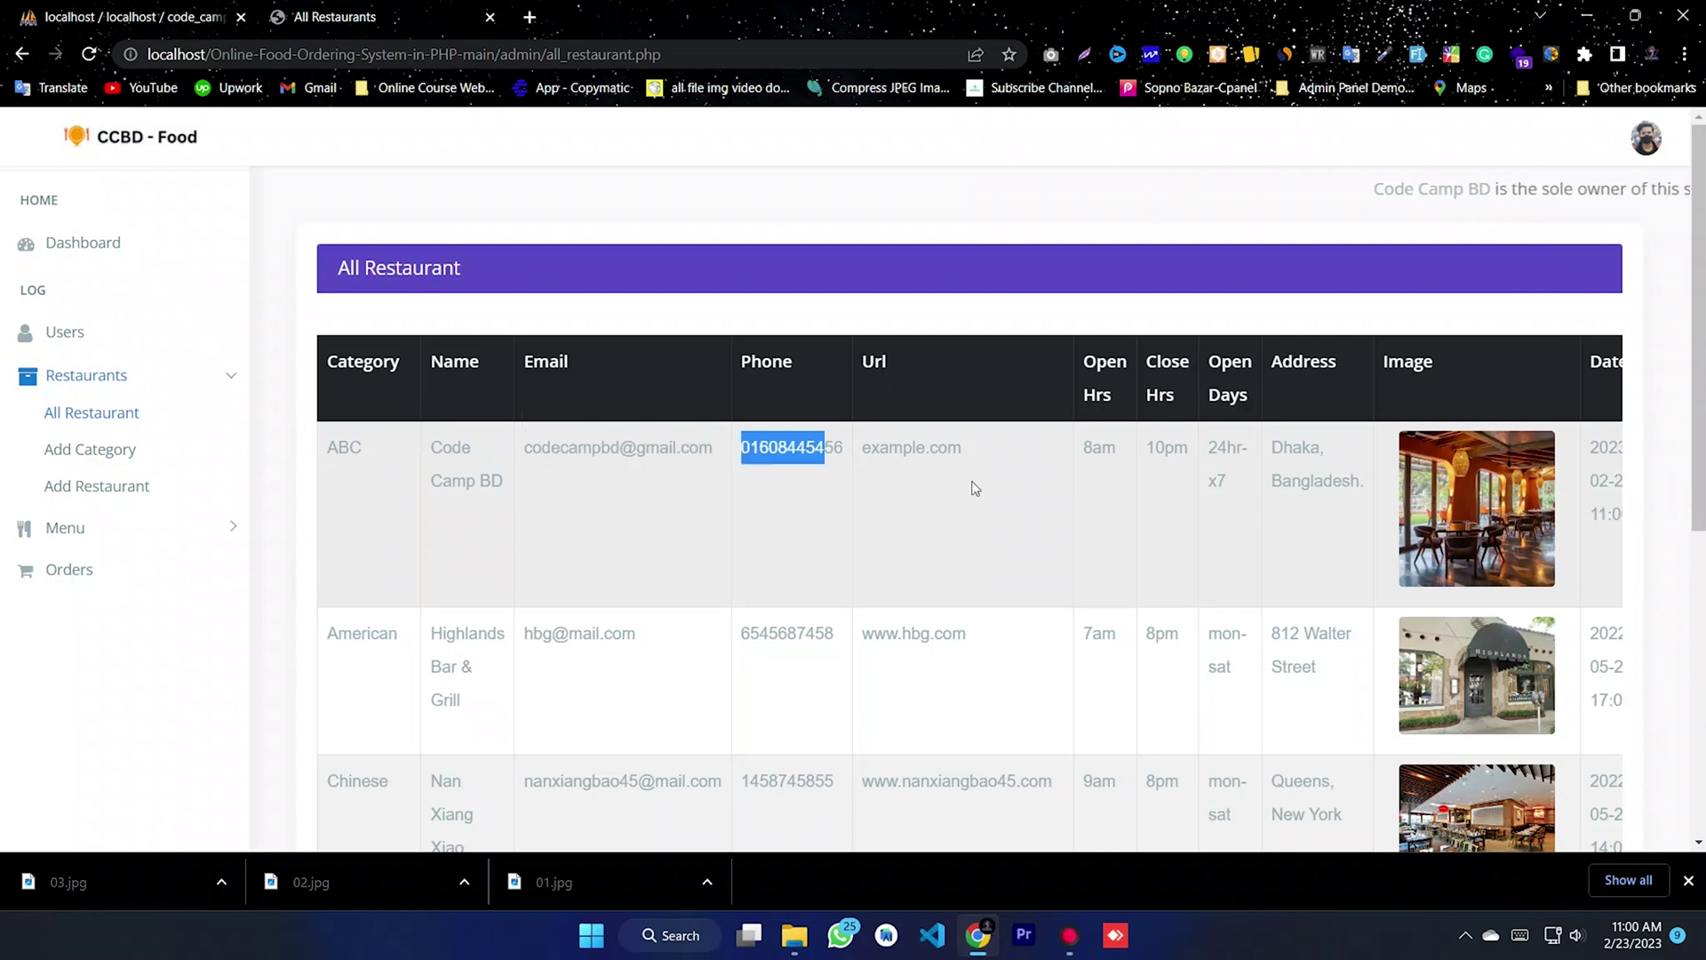
pyautogui.moveTo(962, 449); pyautogui.dragTo(860, 458)
pyautogui.moveTo(1349, 505); pyautogui.dragTo(1077, 440)
pyautogui.click(1561, 494)
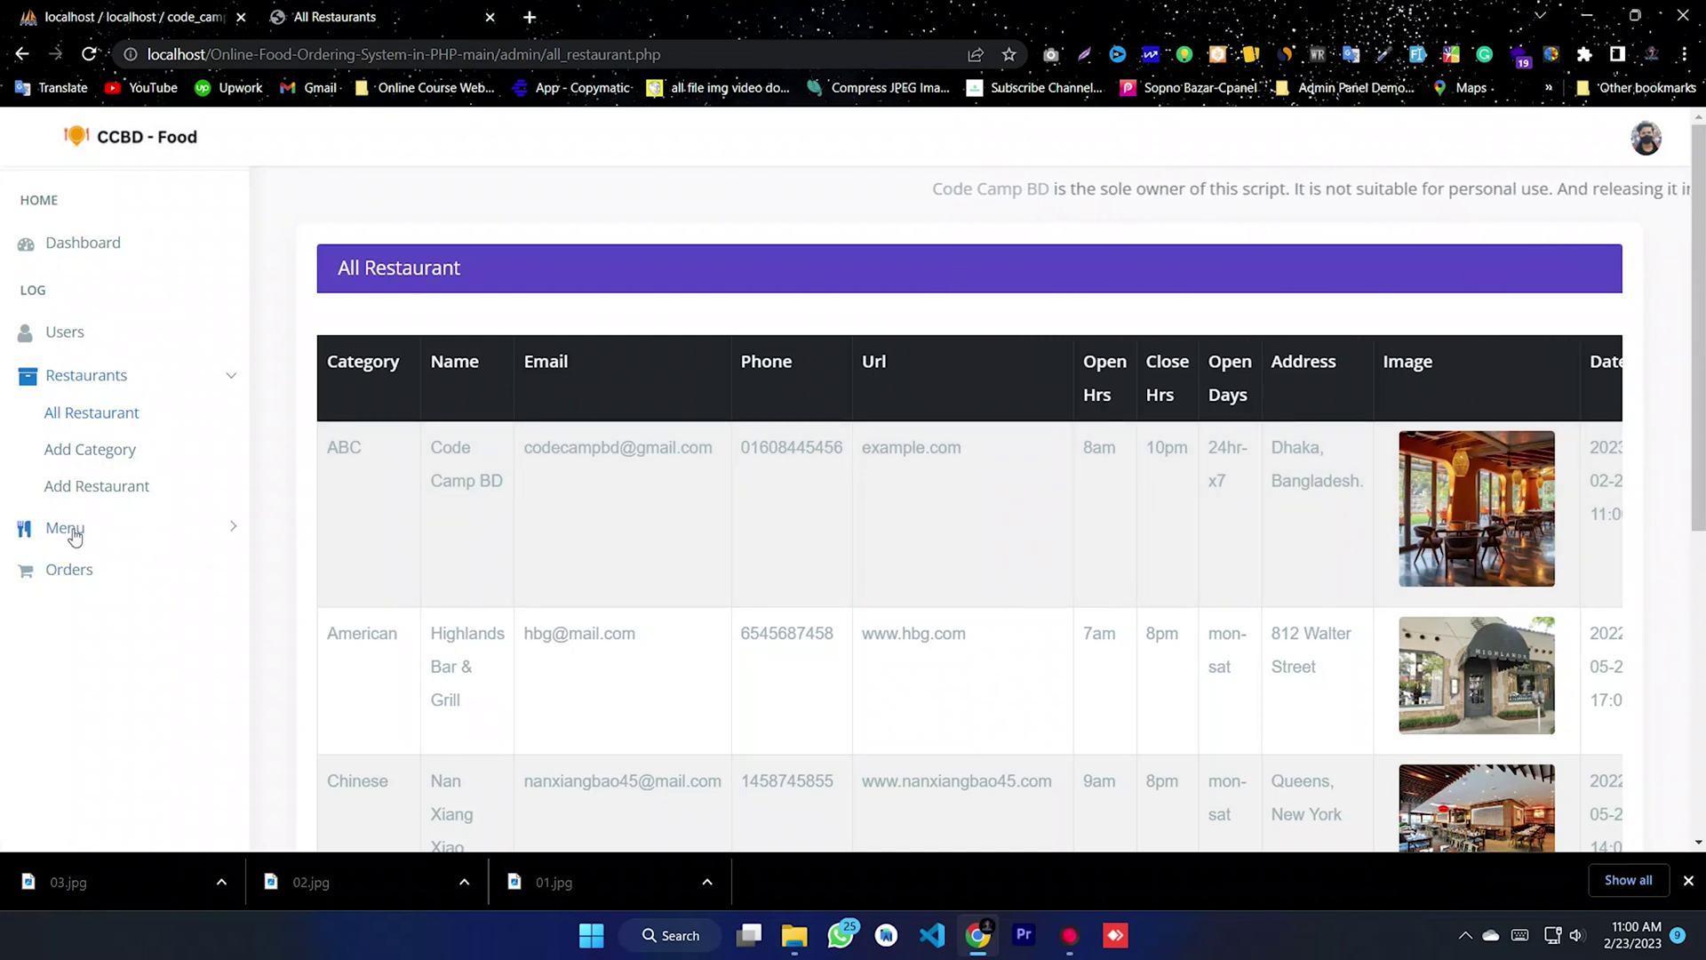
# - Open the All Menues dish list under Menu and scroll through it
pyautogui.click(107, 530)
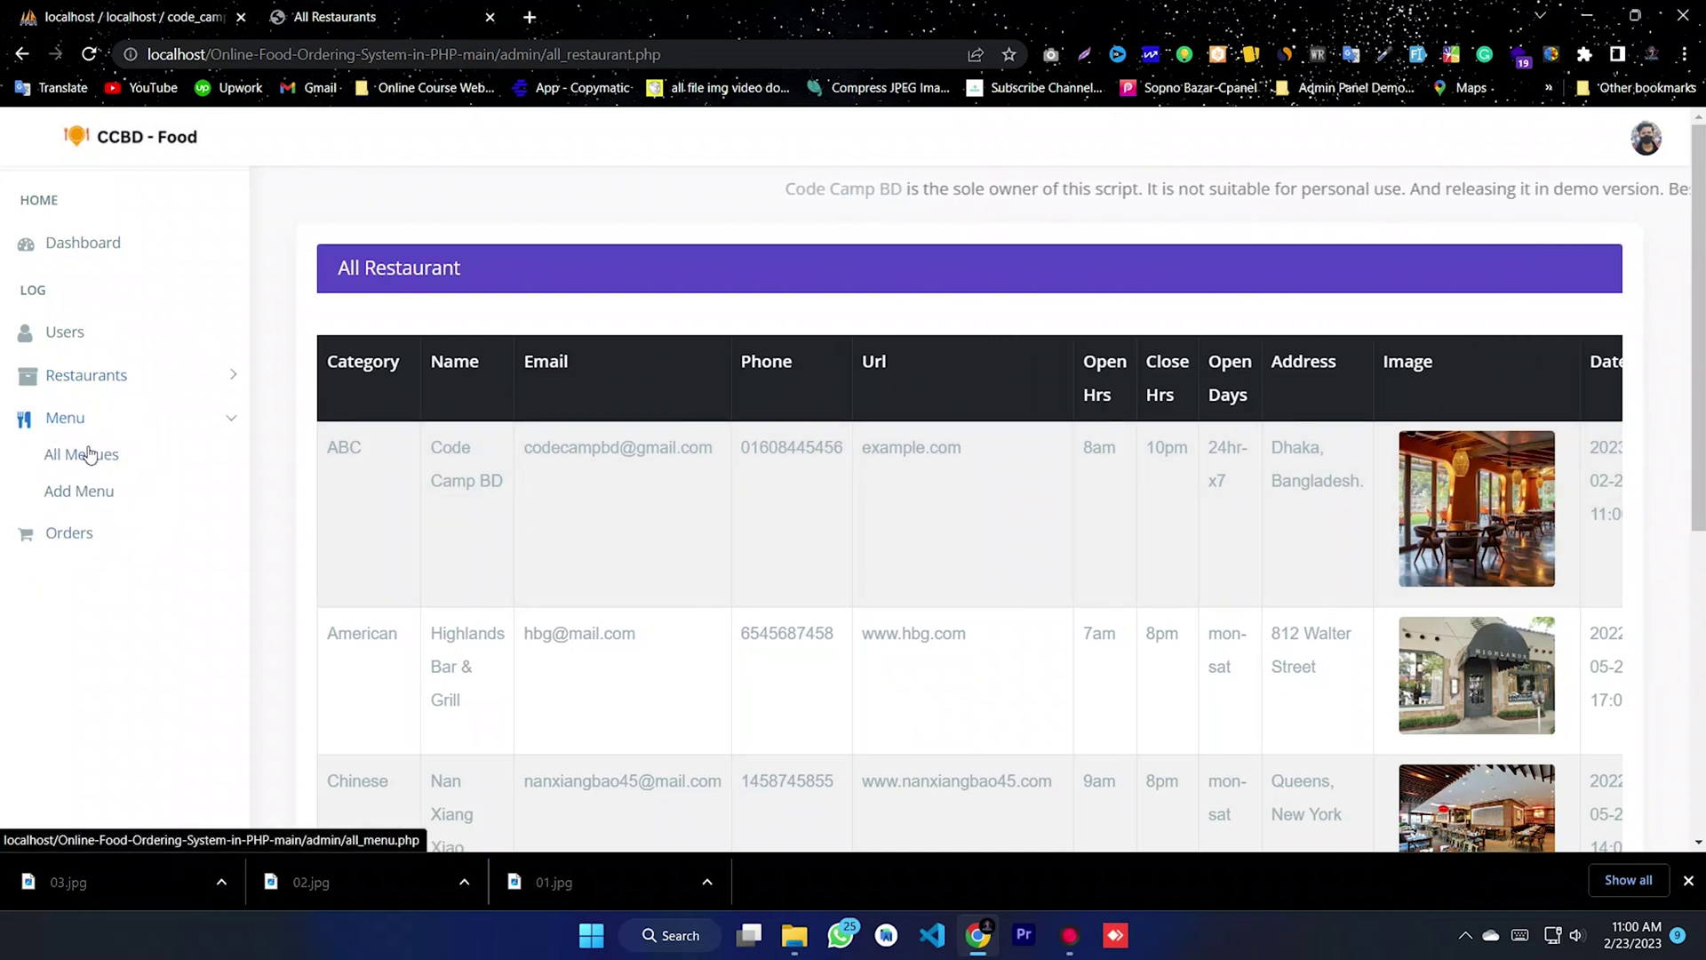
pyautogui.click(83, 454)
pyautogui.scroll(-1, 1185, 443)
pyautogui.scroll(-1, 1184, 444)
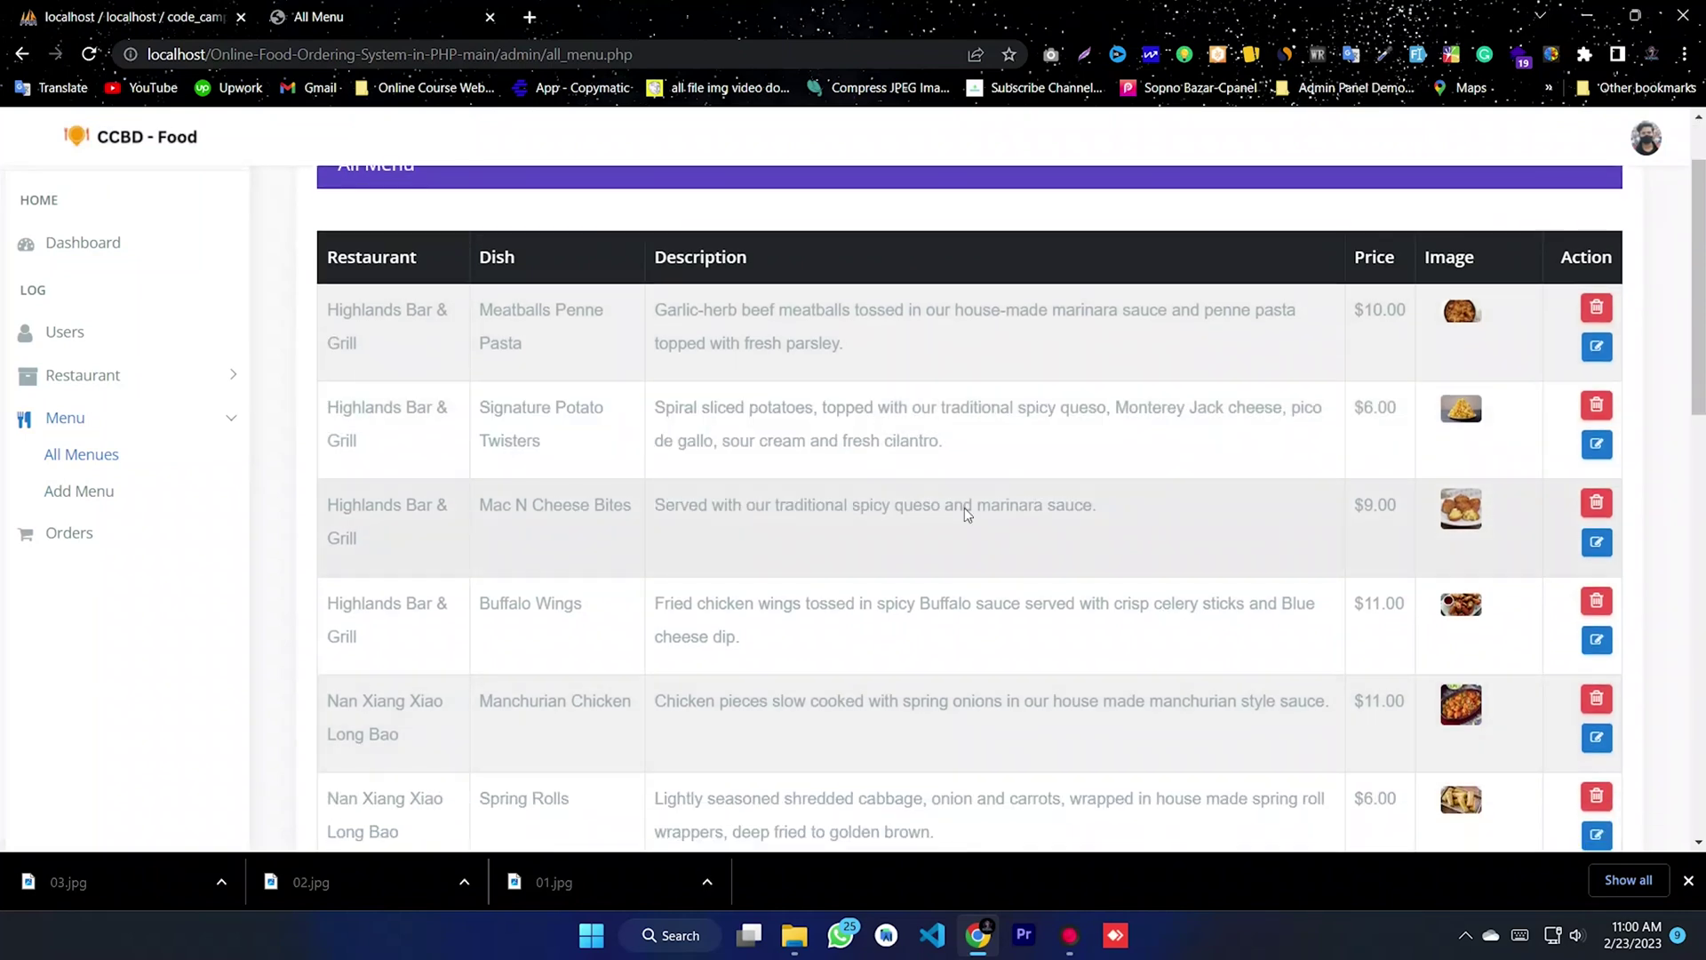
# - In Add Menu, enter dish Food 01, description 'This is a Fast Food', price 10
pyautogui.click(76, 503)
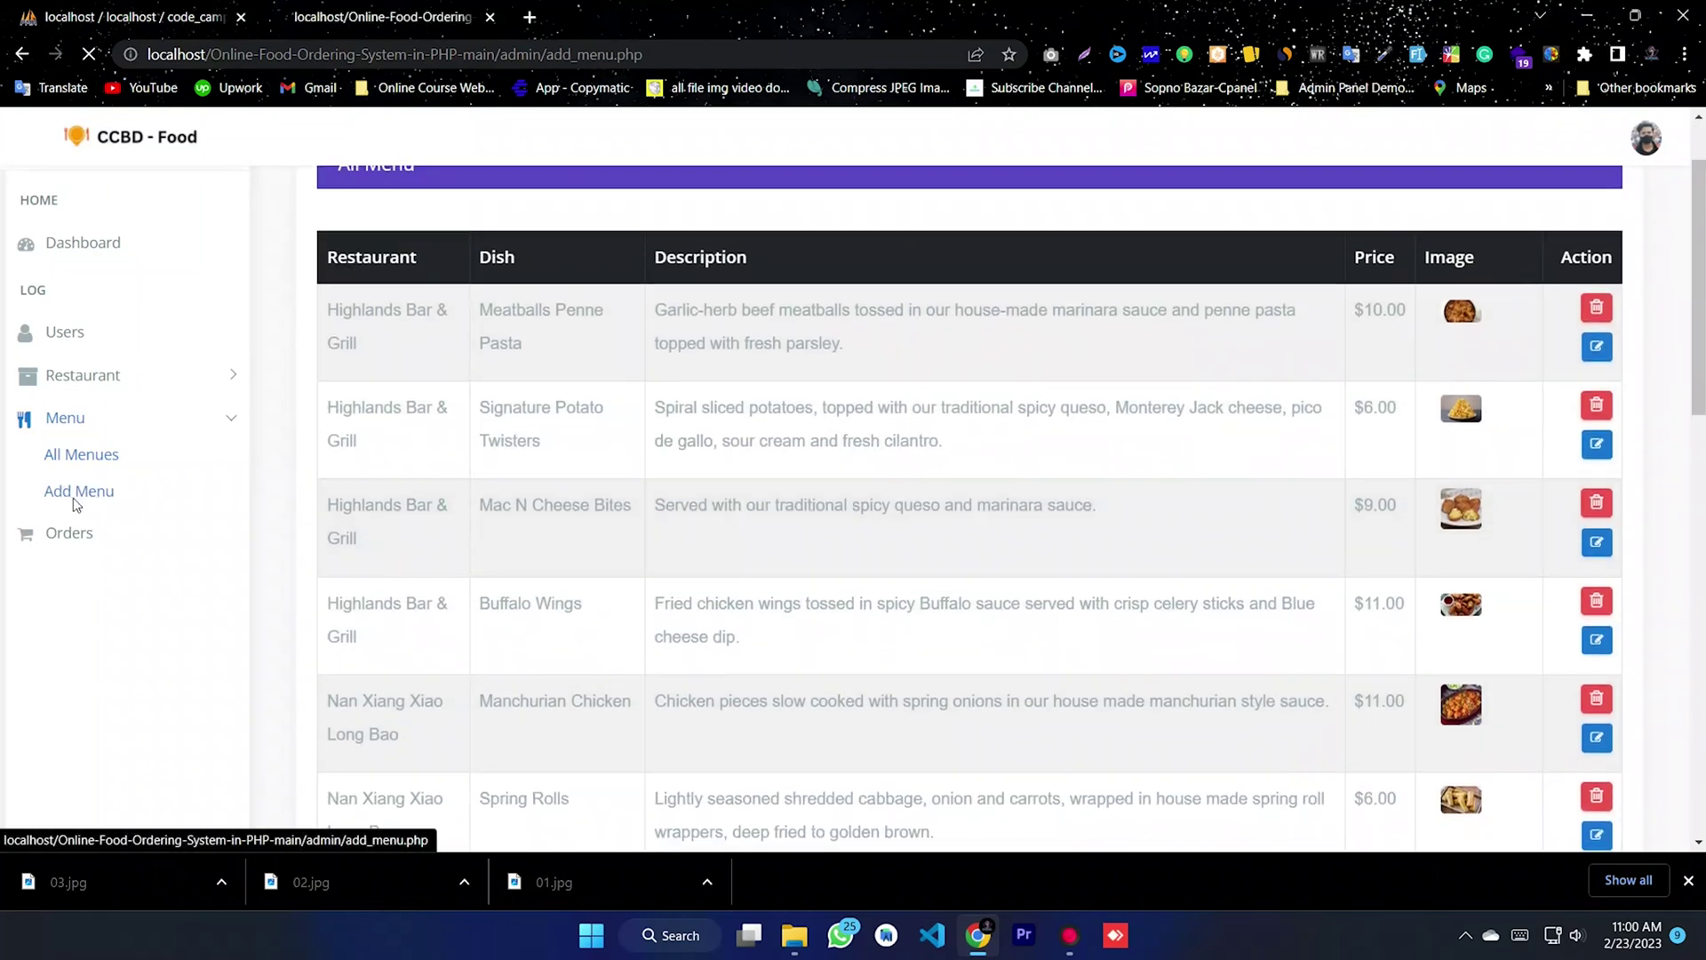
pyautogui.click(433, 408)
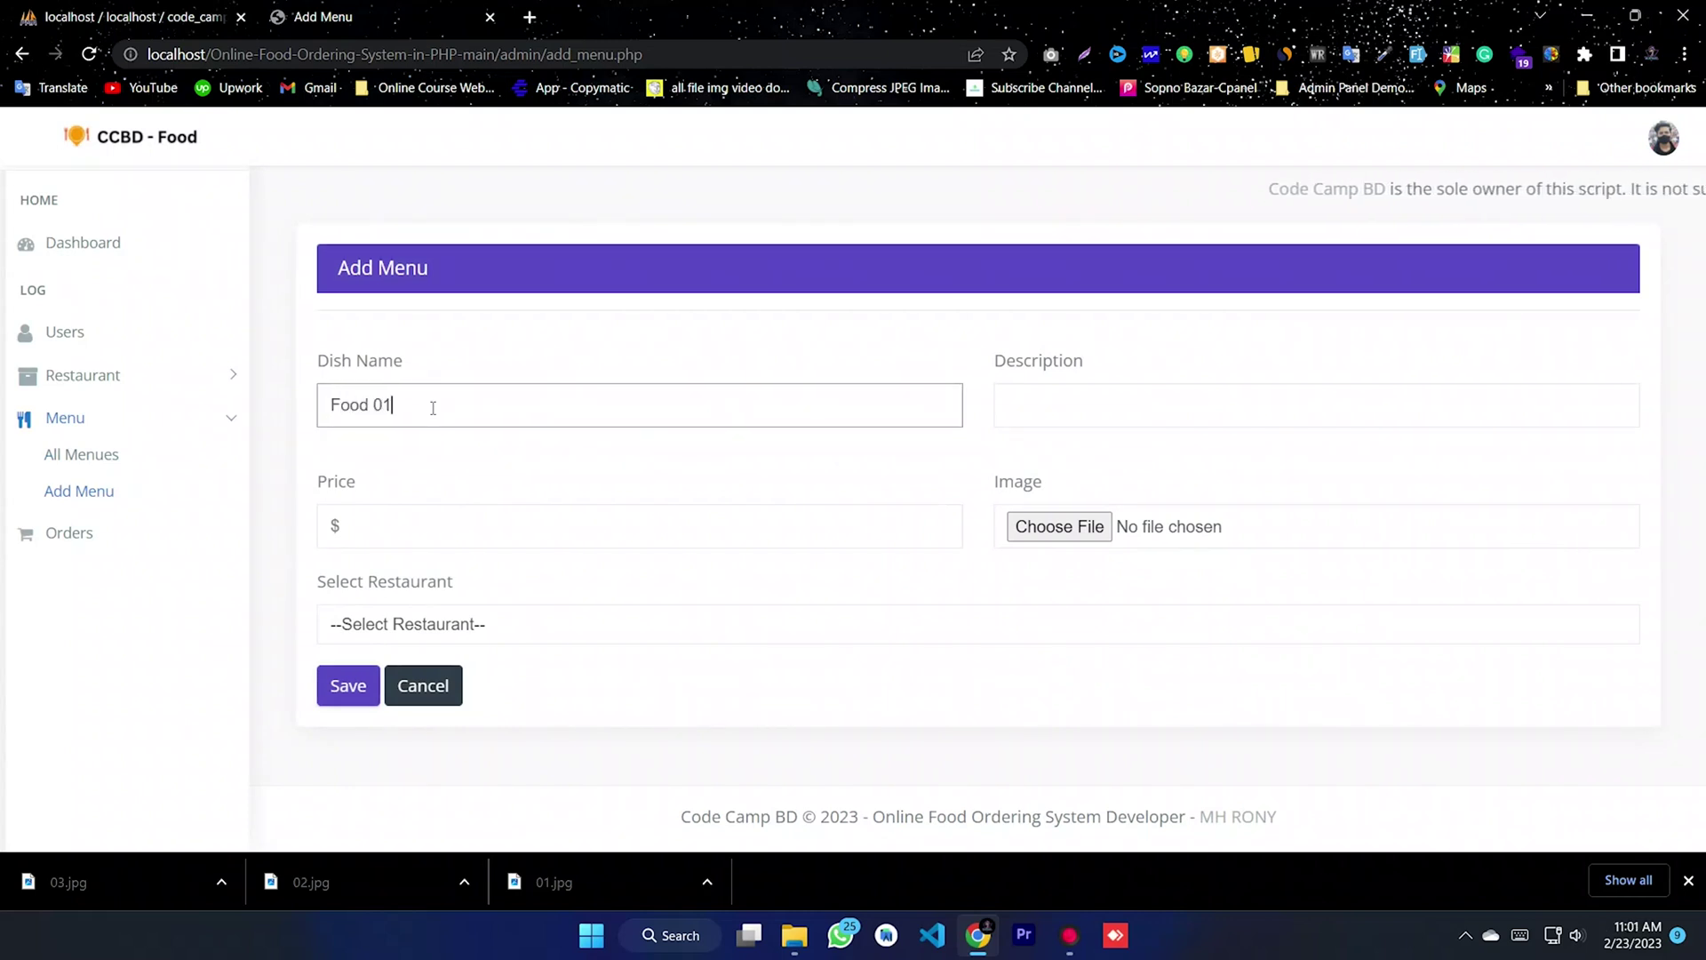
pyautogui.click(1066, 425)
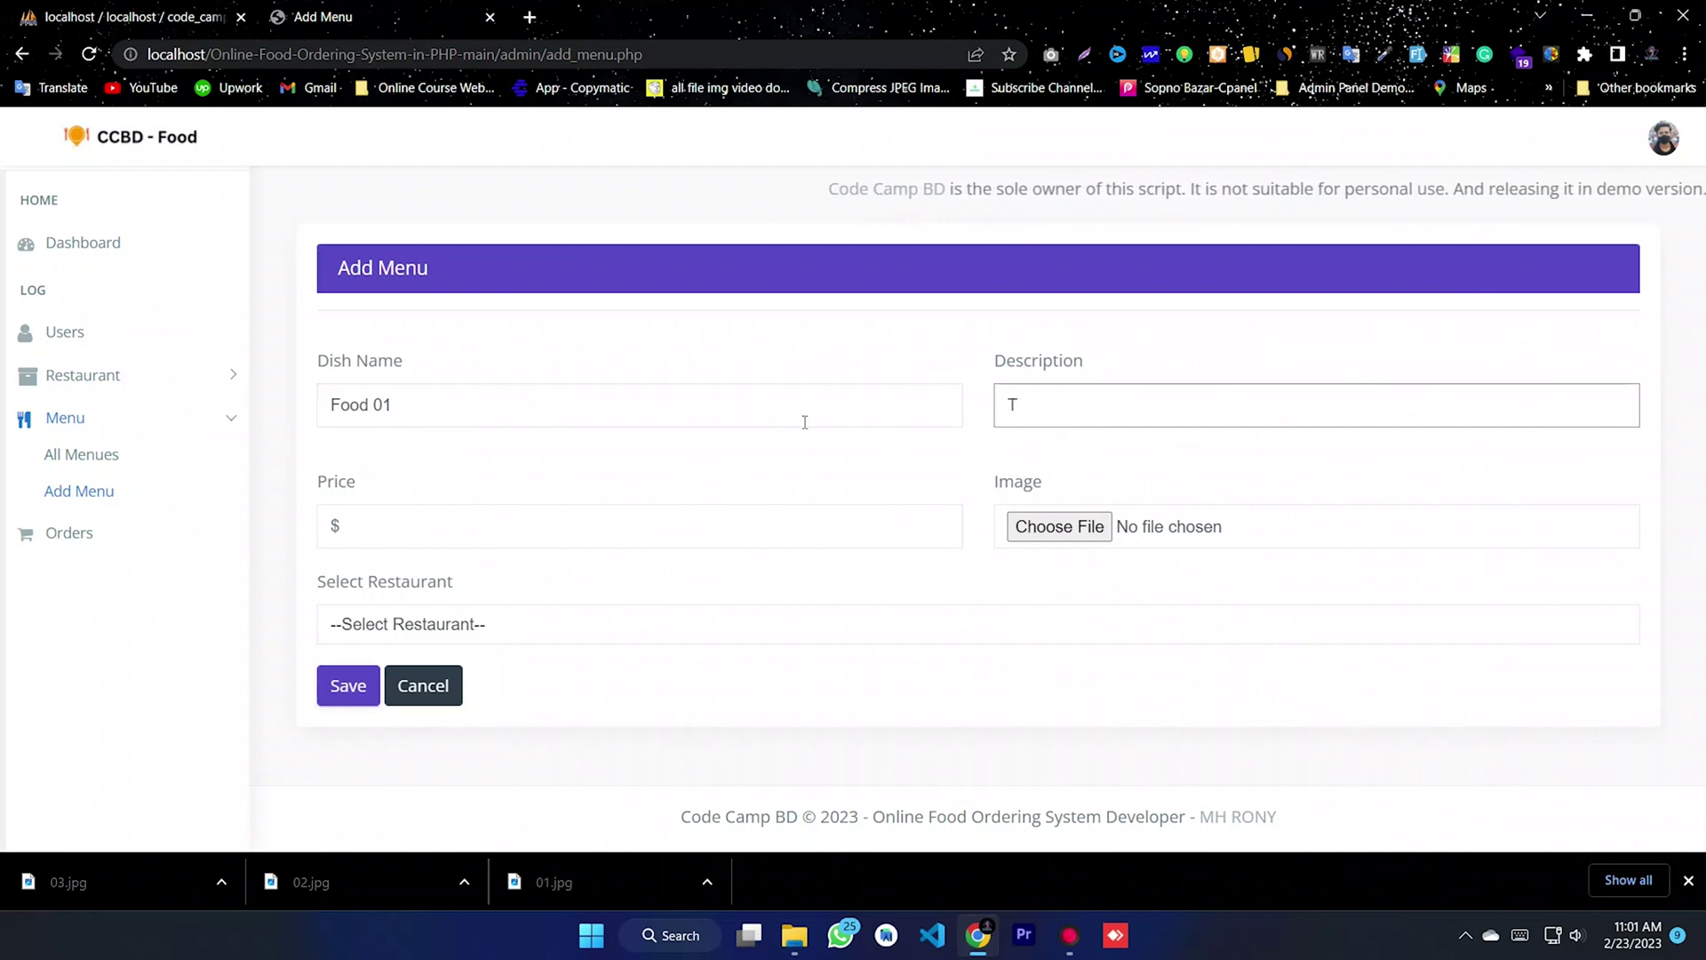
pyautogui.write('This is')
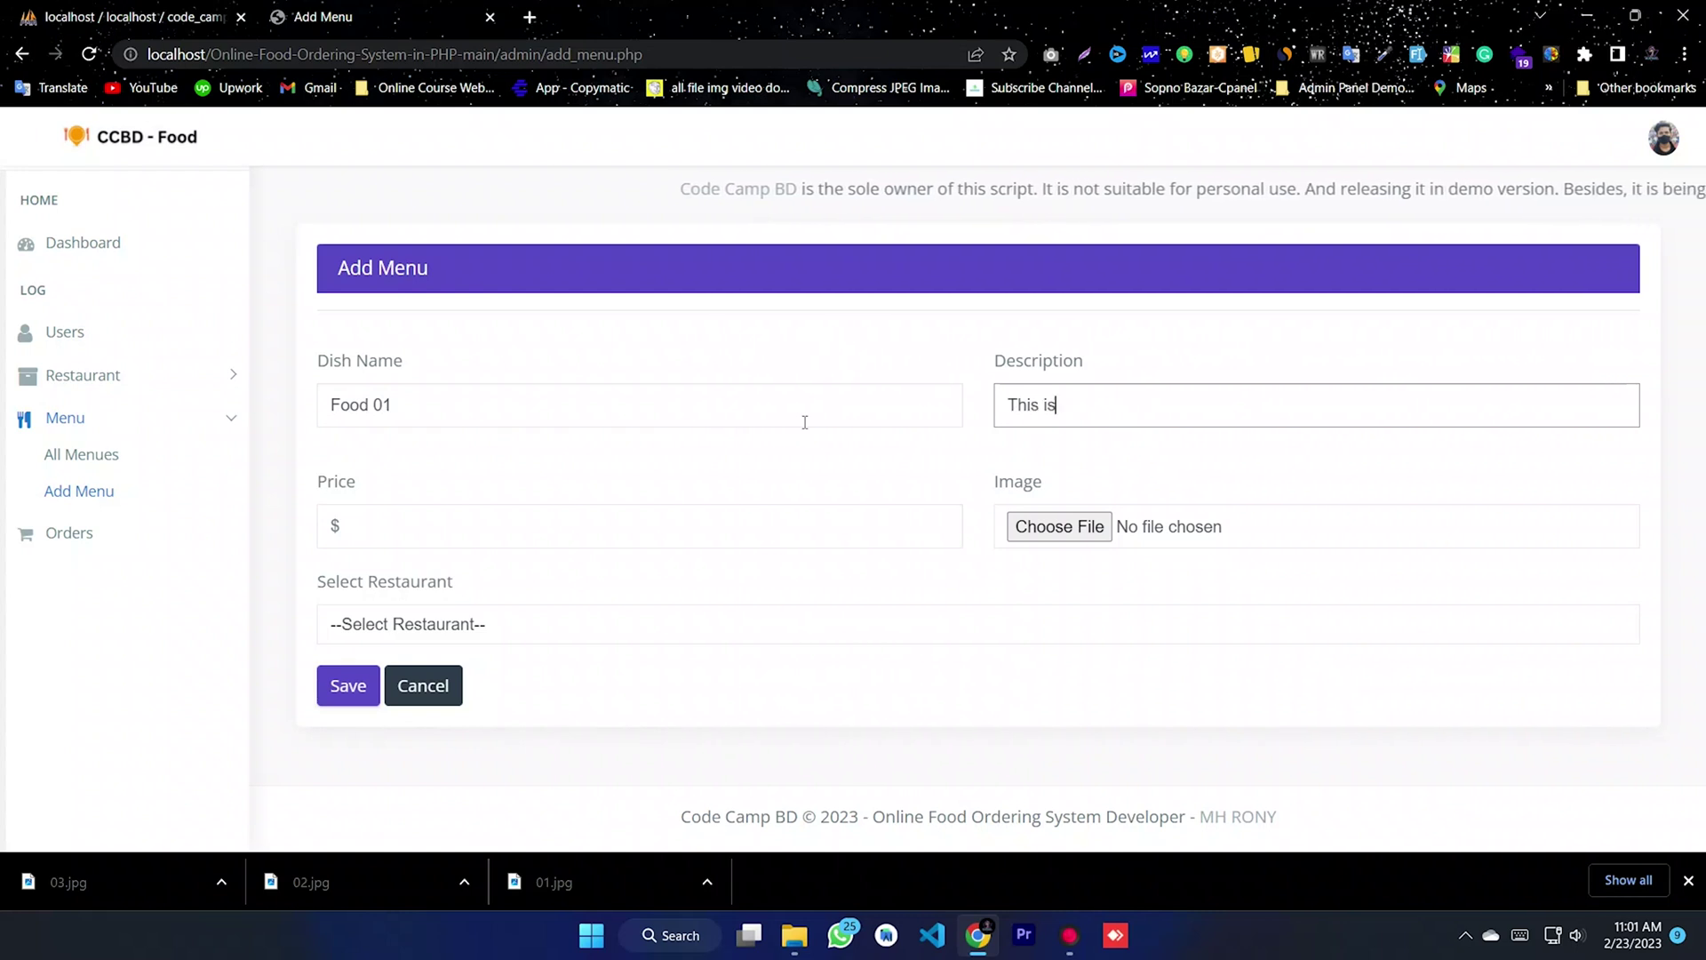
pyautogui.write(' a F')
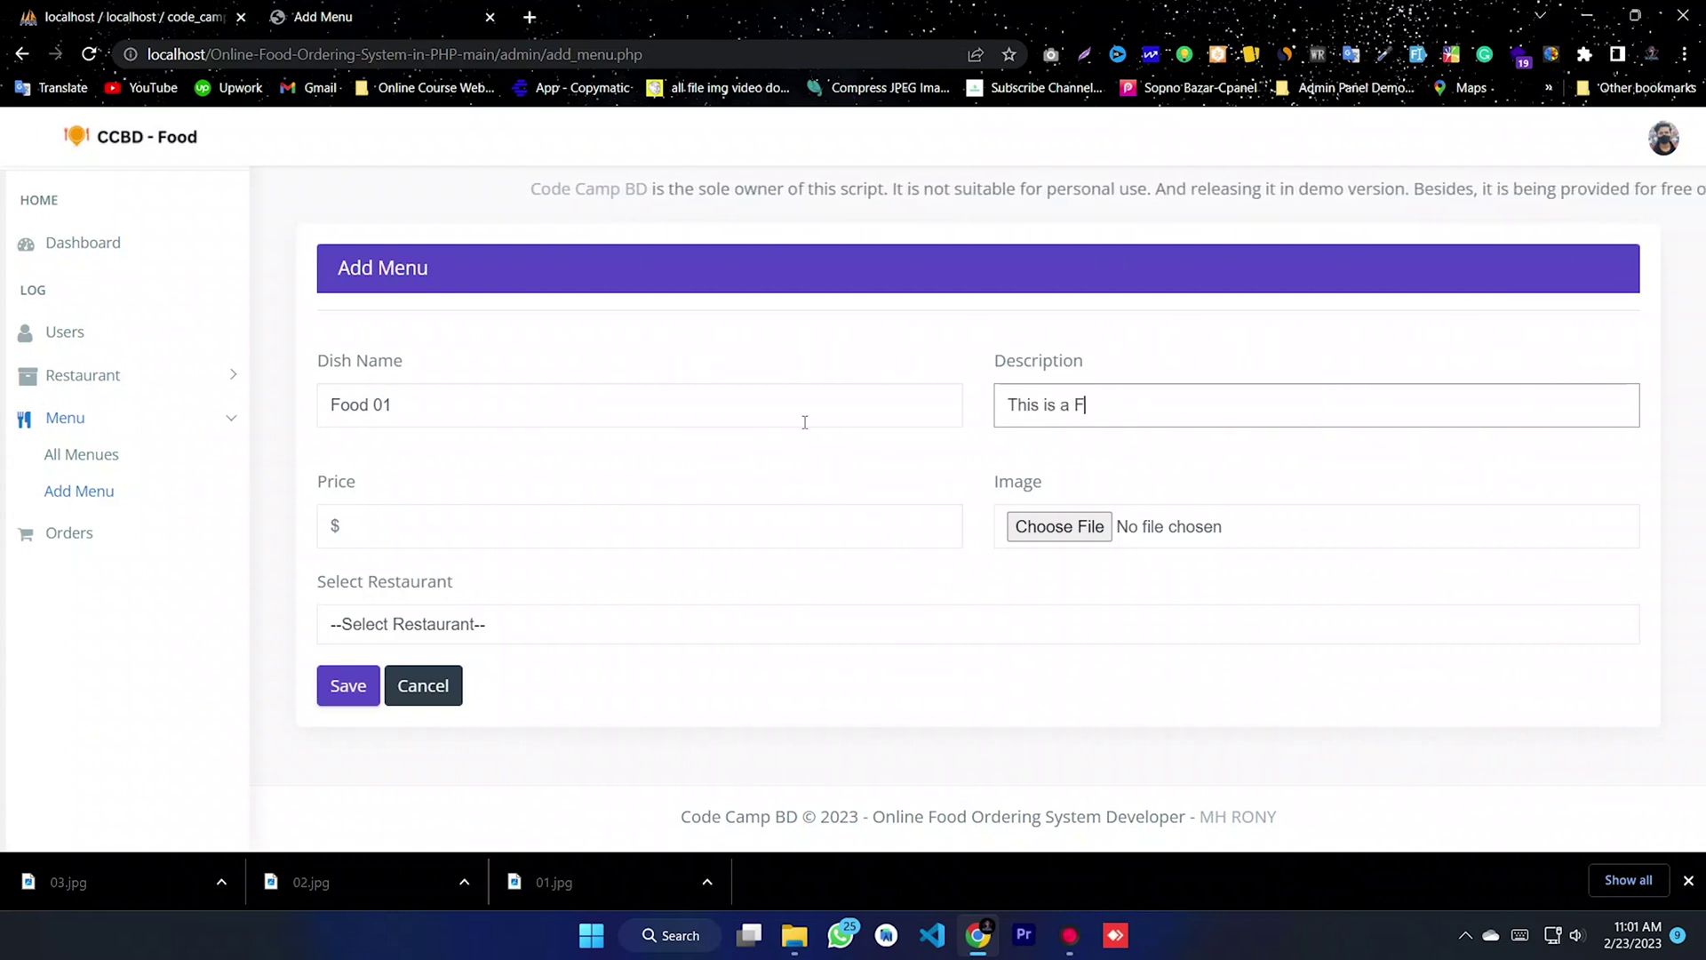
pyautogui.write('ast Food')
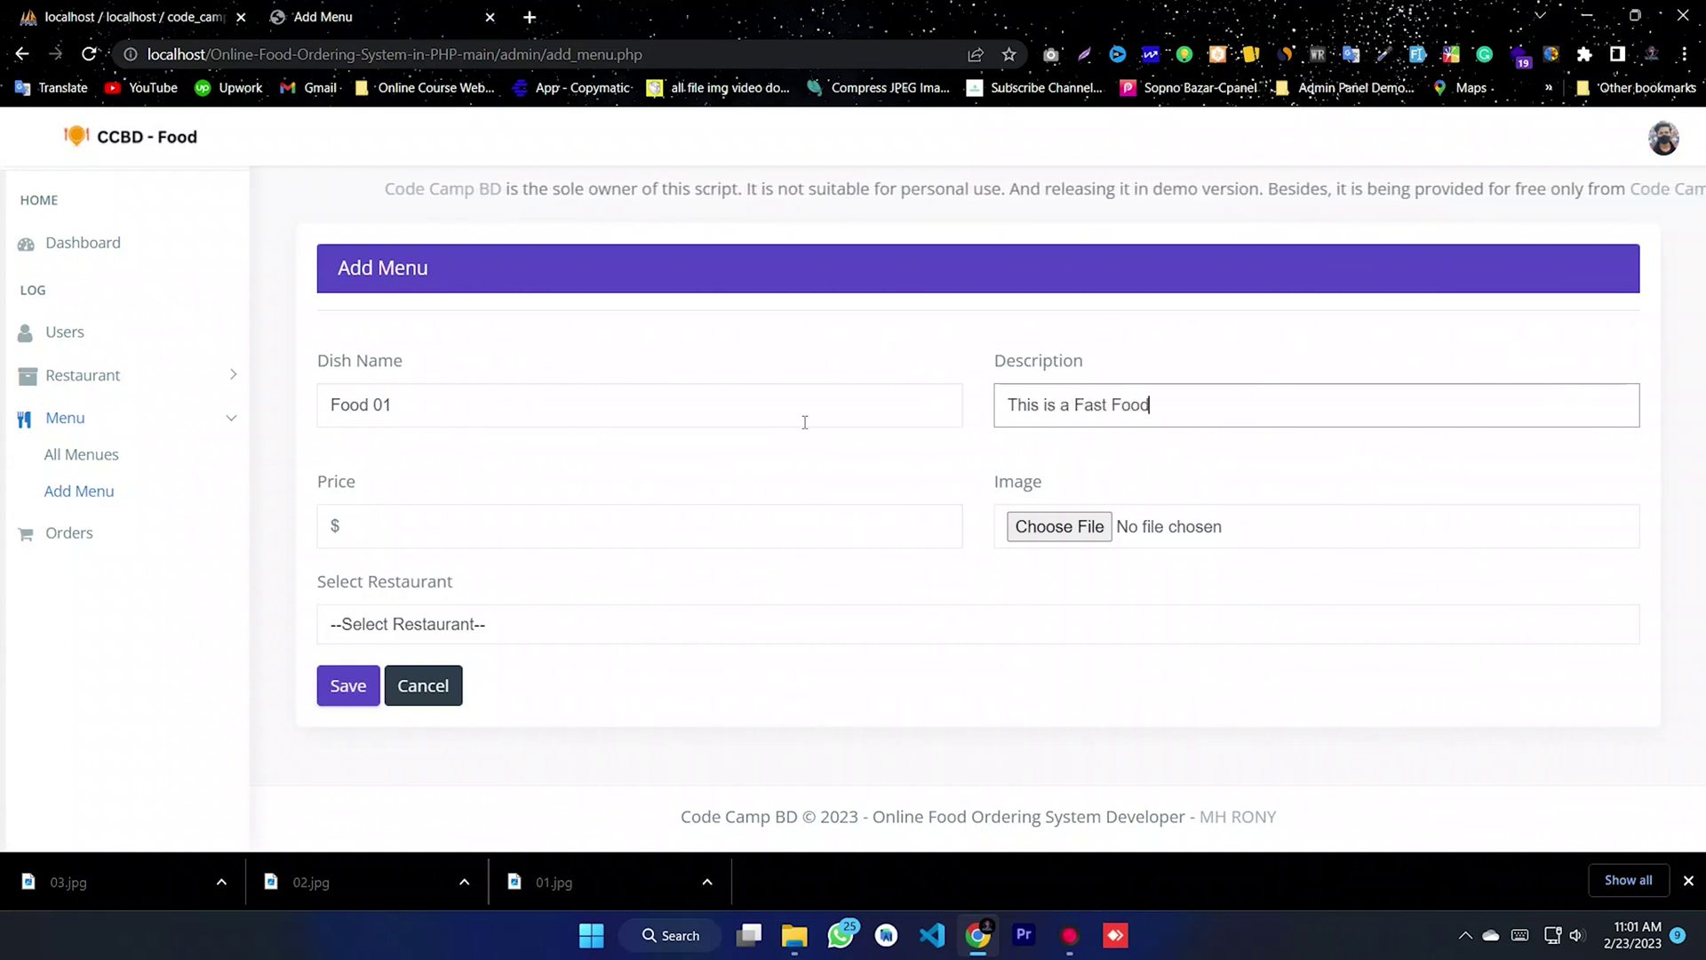
pyautogui.click(402, 526)
pyautogui.write('10')
# - Choose 02.jpg as the dish image and Code Camp BD as its restaurant
pyautogui.click(1059, 526)
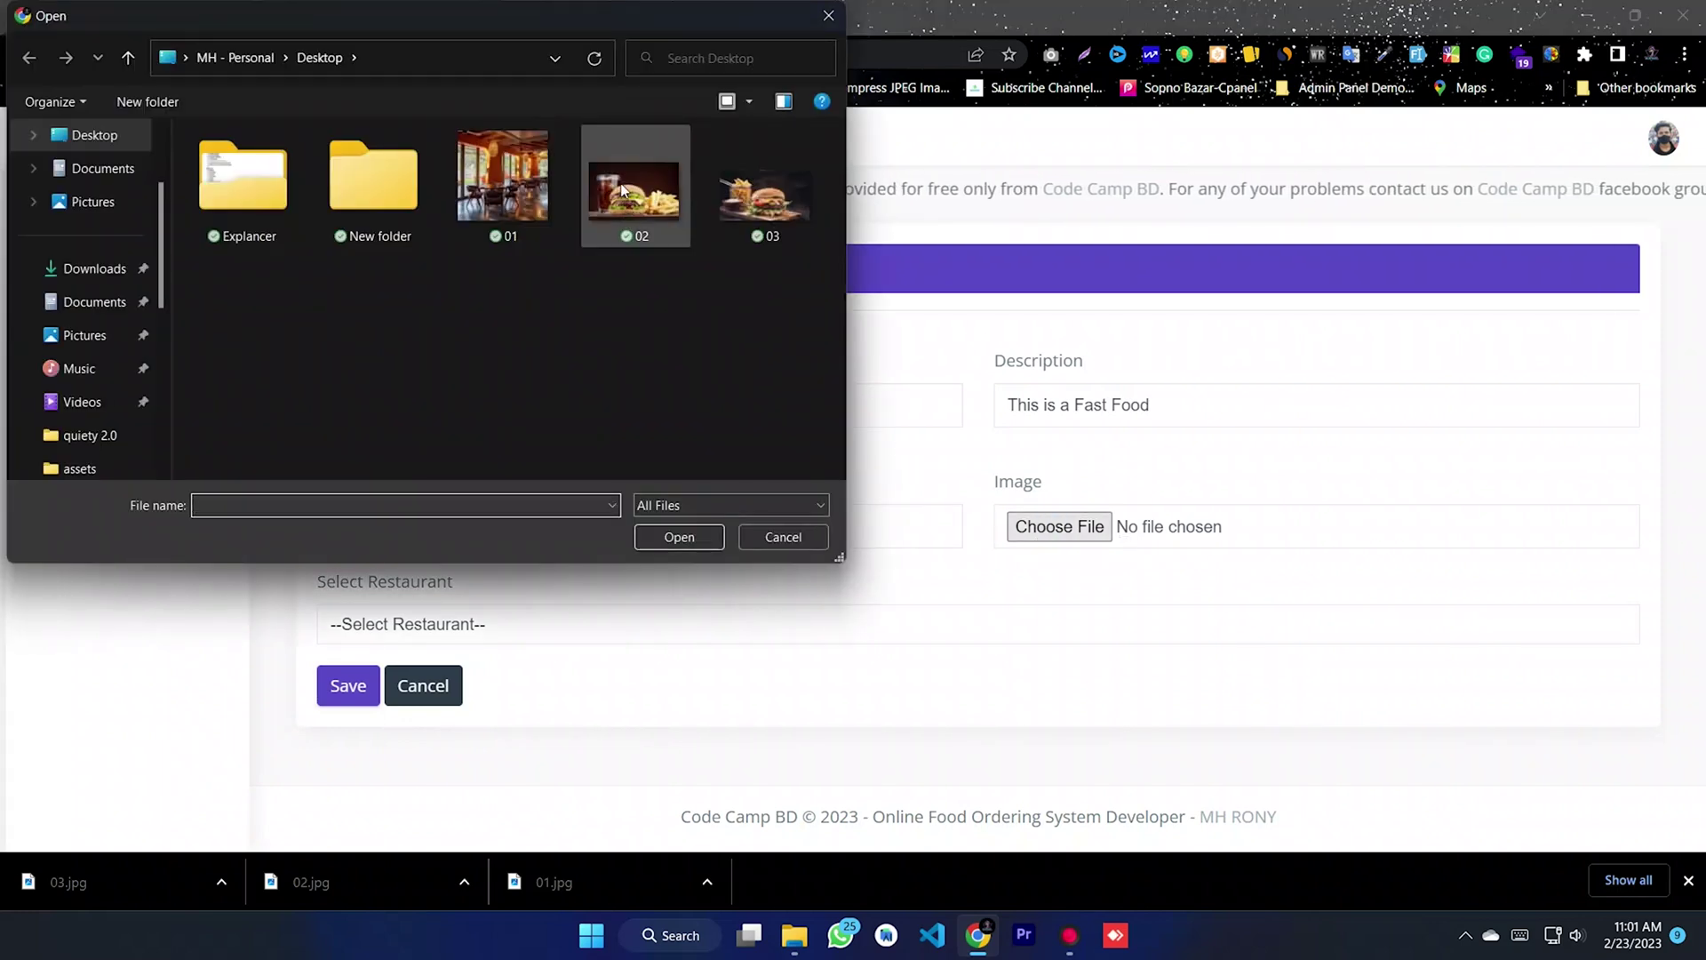
pyautogui.click(634, 189)
pyautogui.click(676, 537)
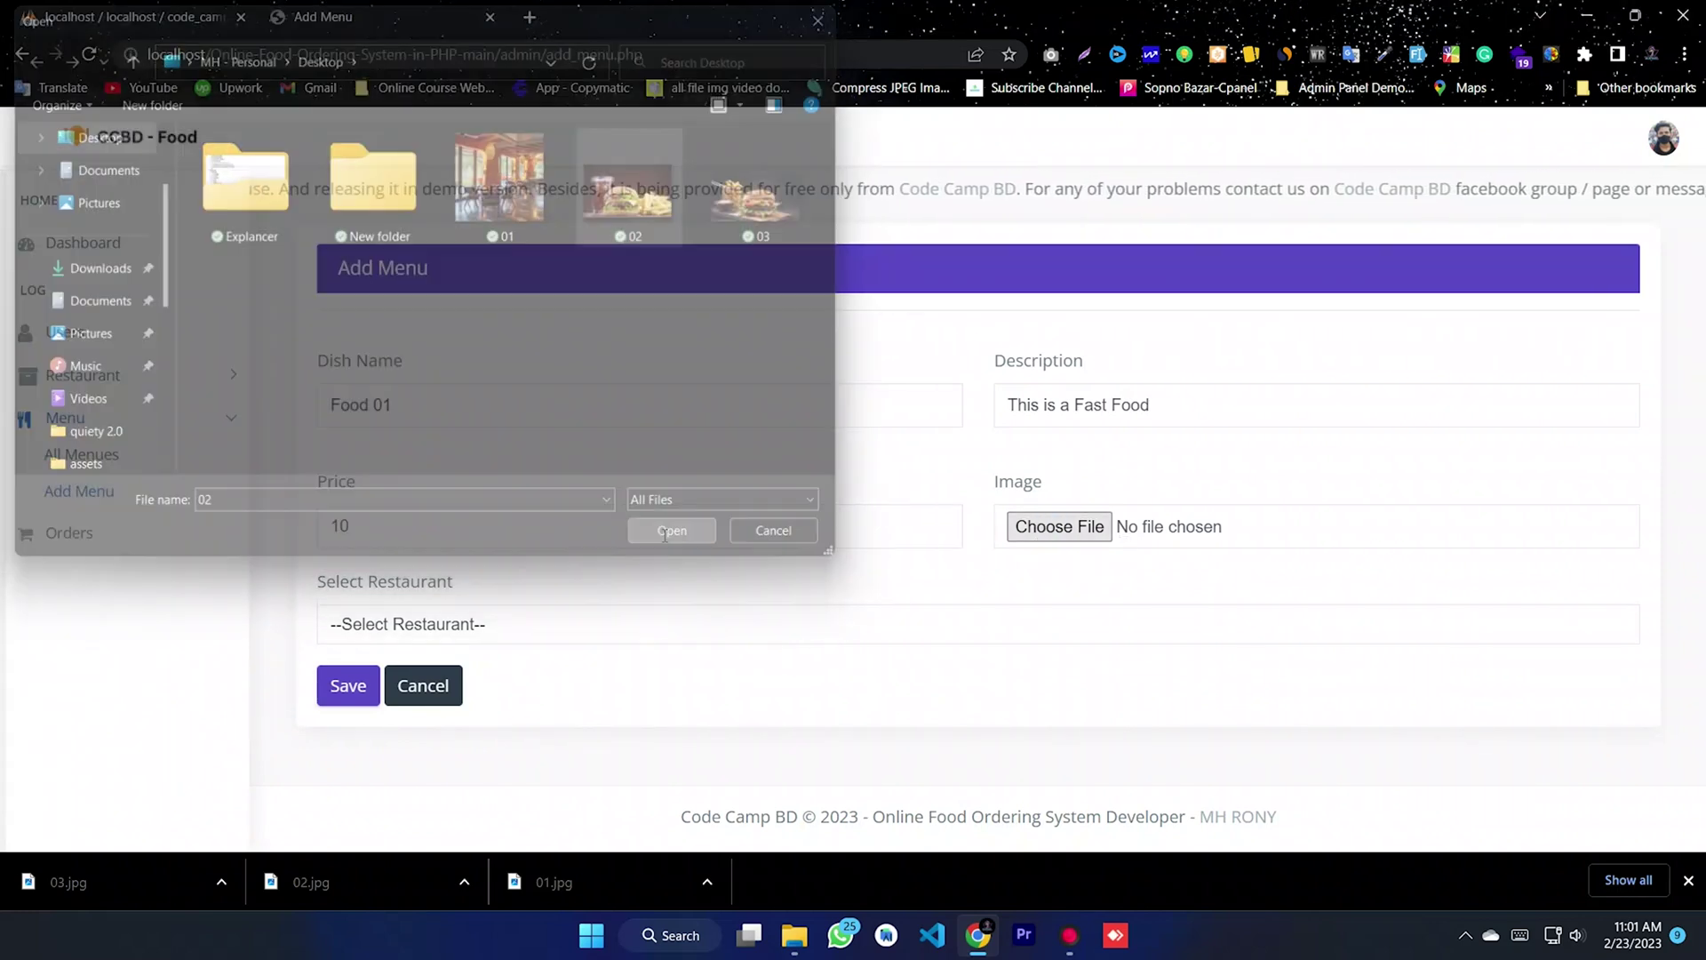
pyautogui.click(534, 622)
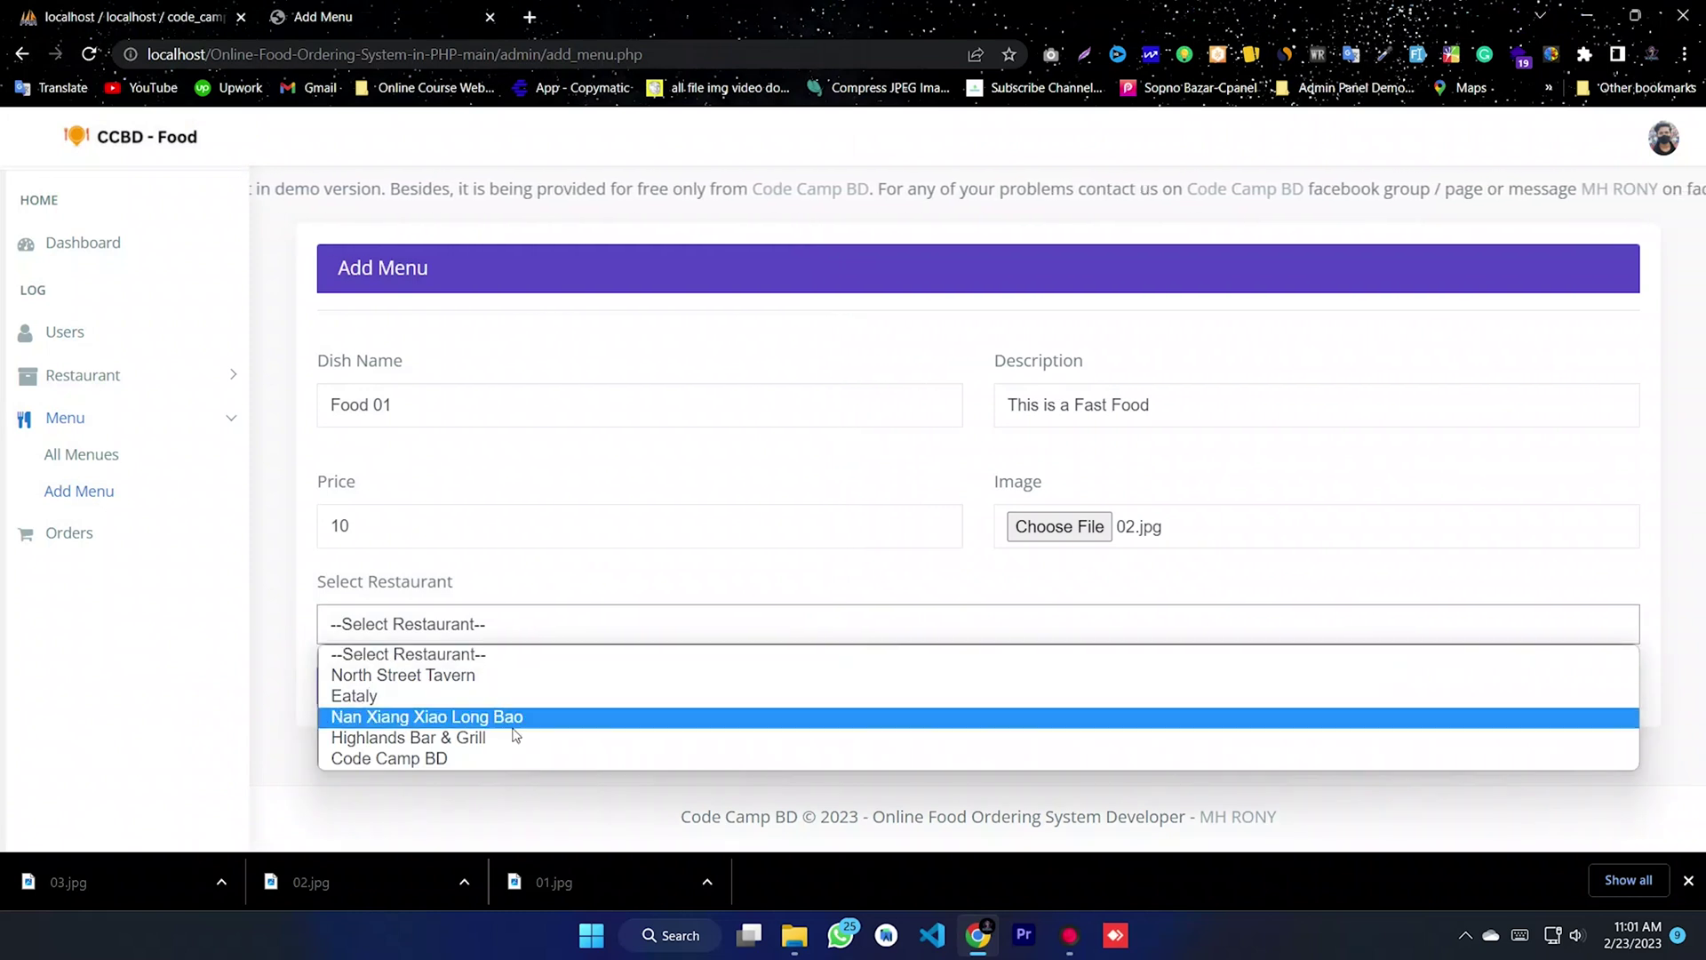
pyautogui.click(432, 758)
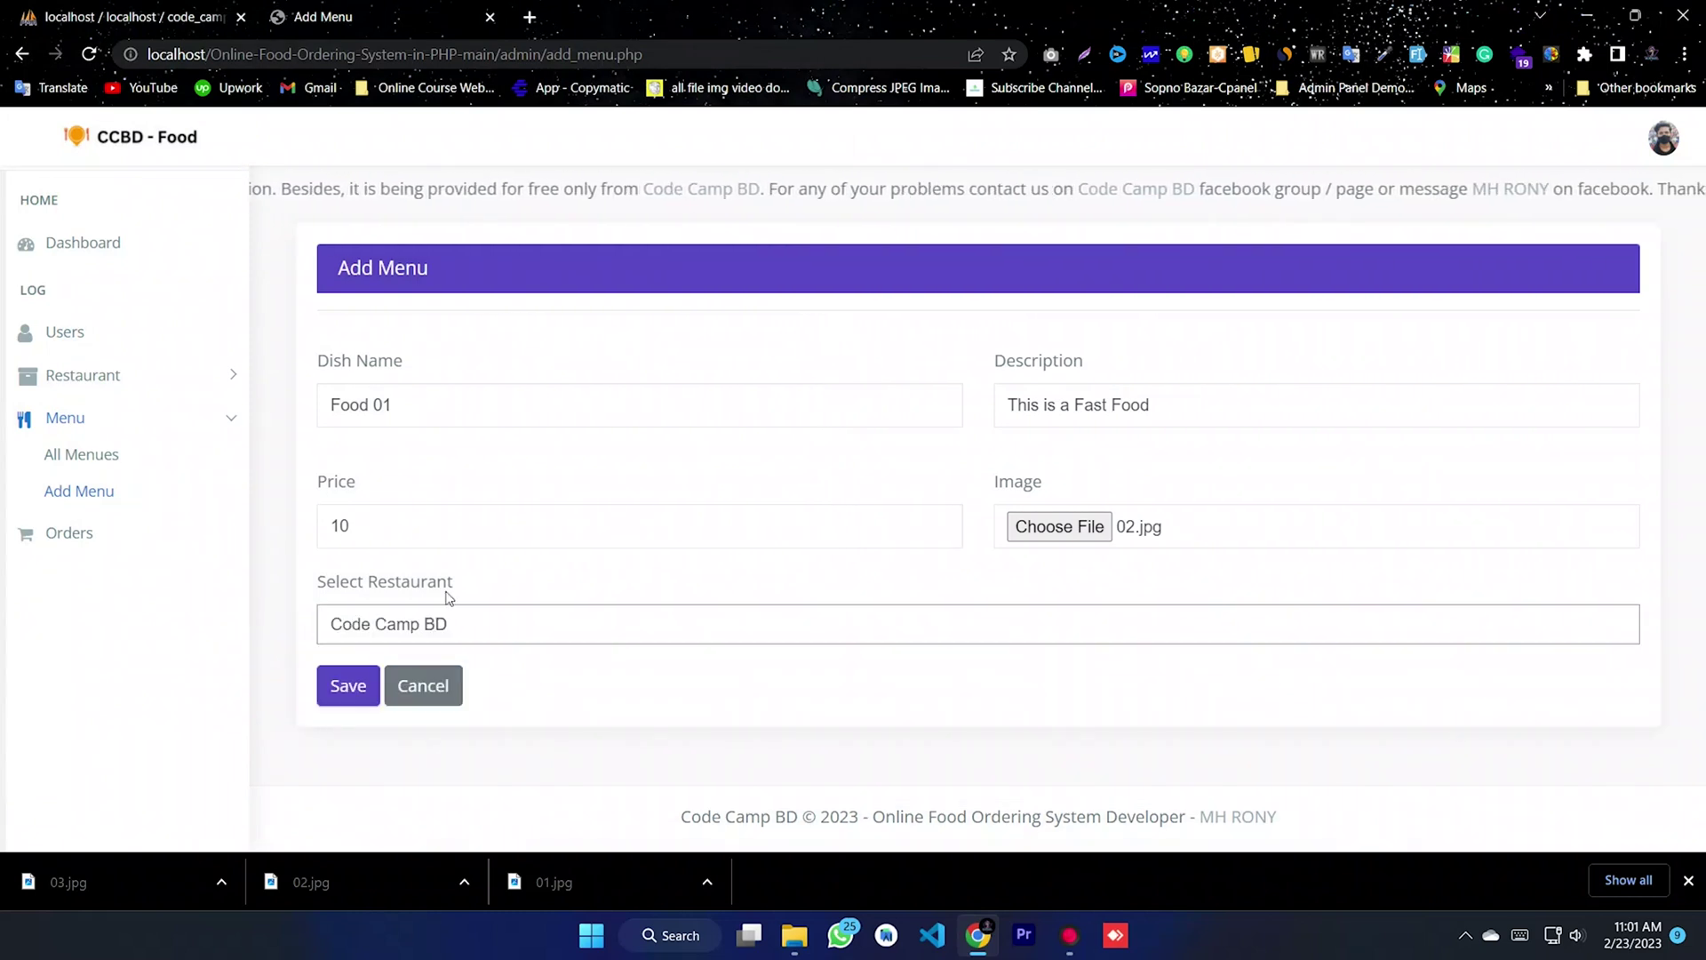
# - Save Food 01 and check the success message
pyautogui.click(342, 691)
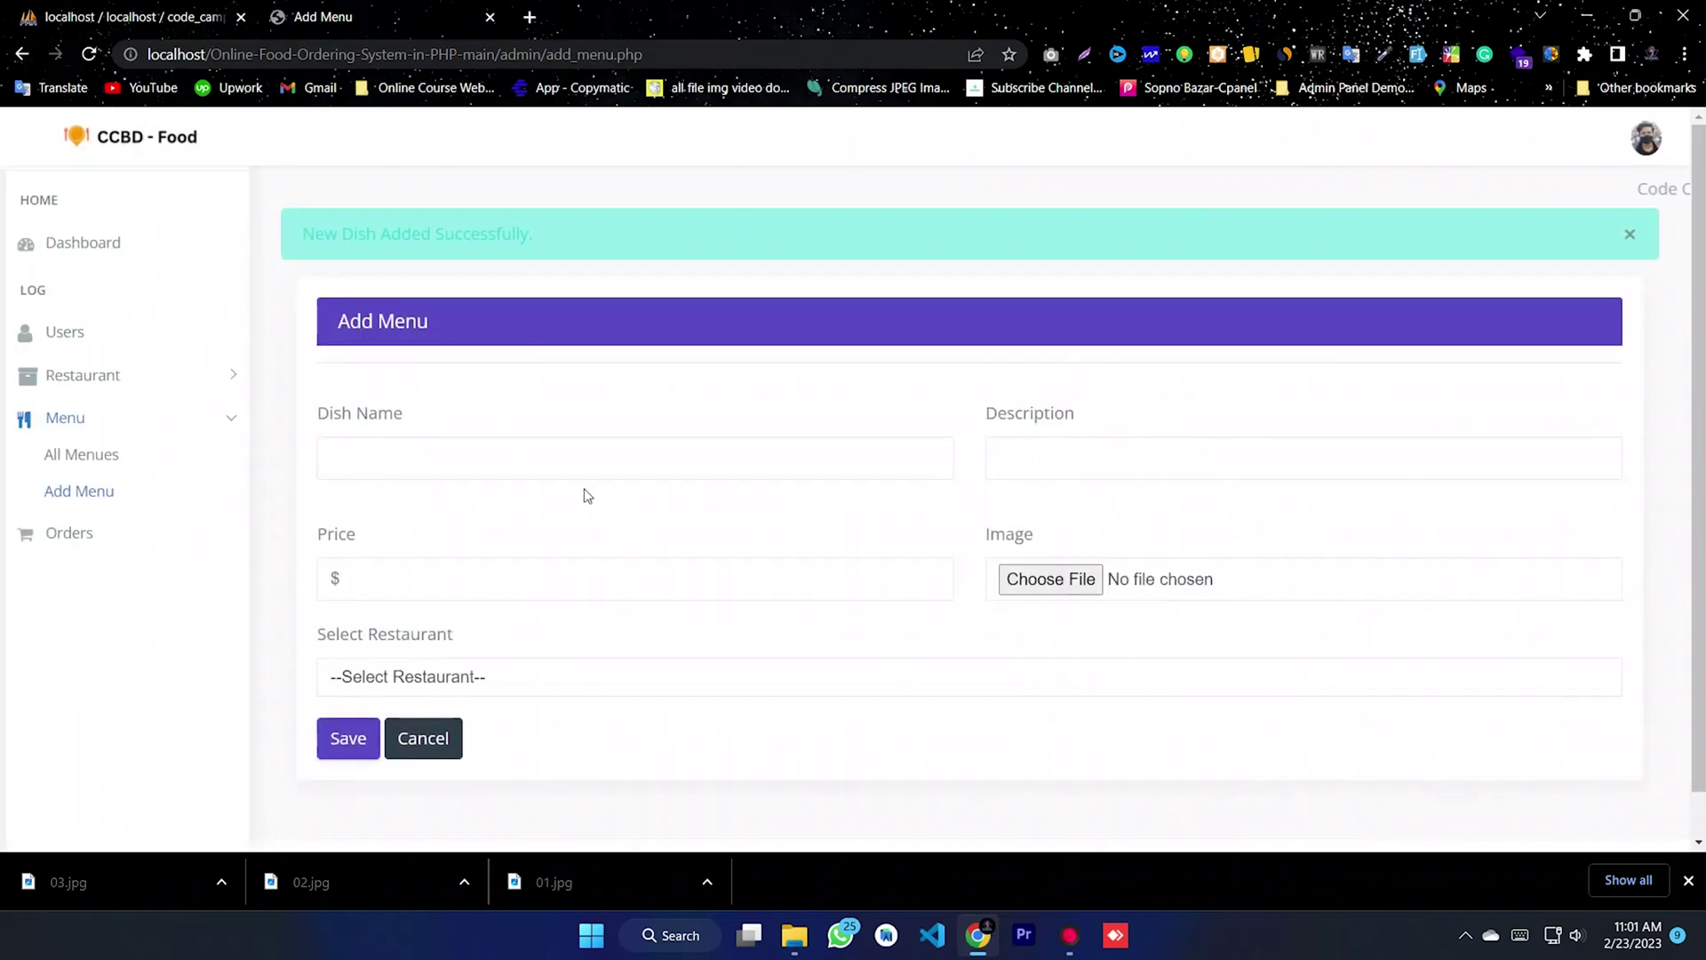
pyautogui.moveTo(303, 233); pyautogui.dragTo(535, 239)
pyautogui.click(682, 243)
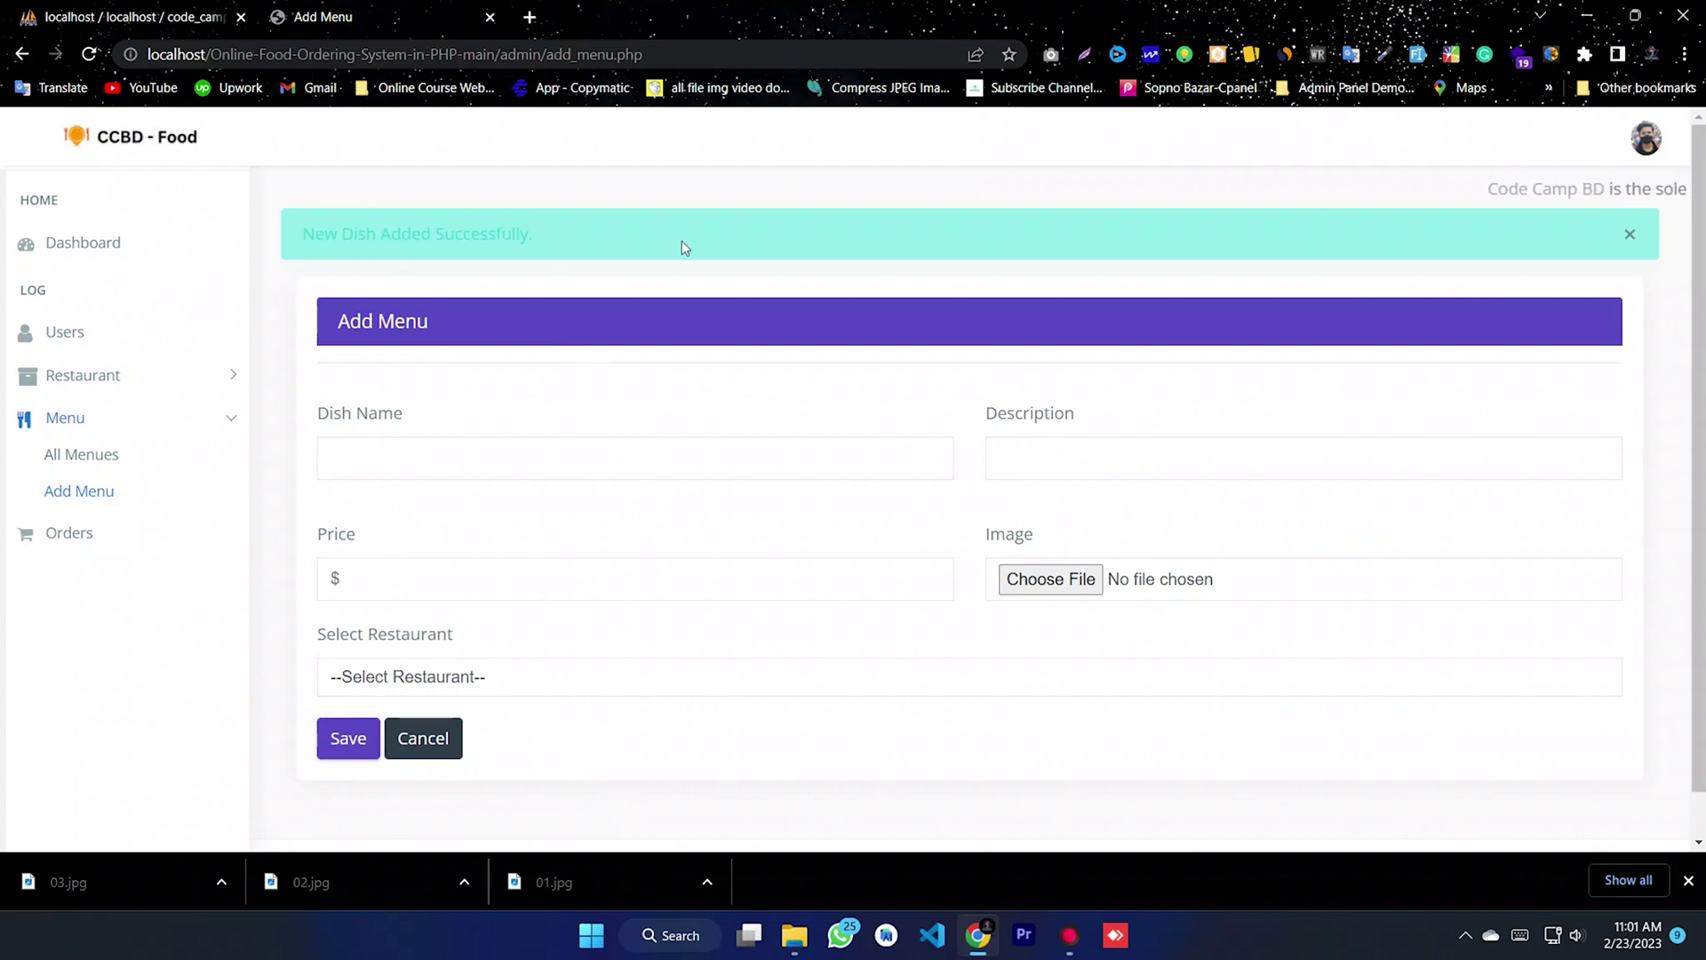
# - Enter Food 02 as the dish name and description, with price 15
pyautogui.click(427, 455)
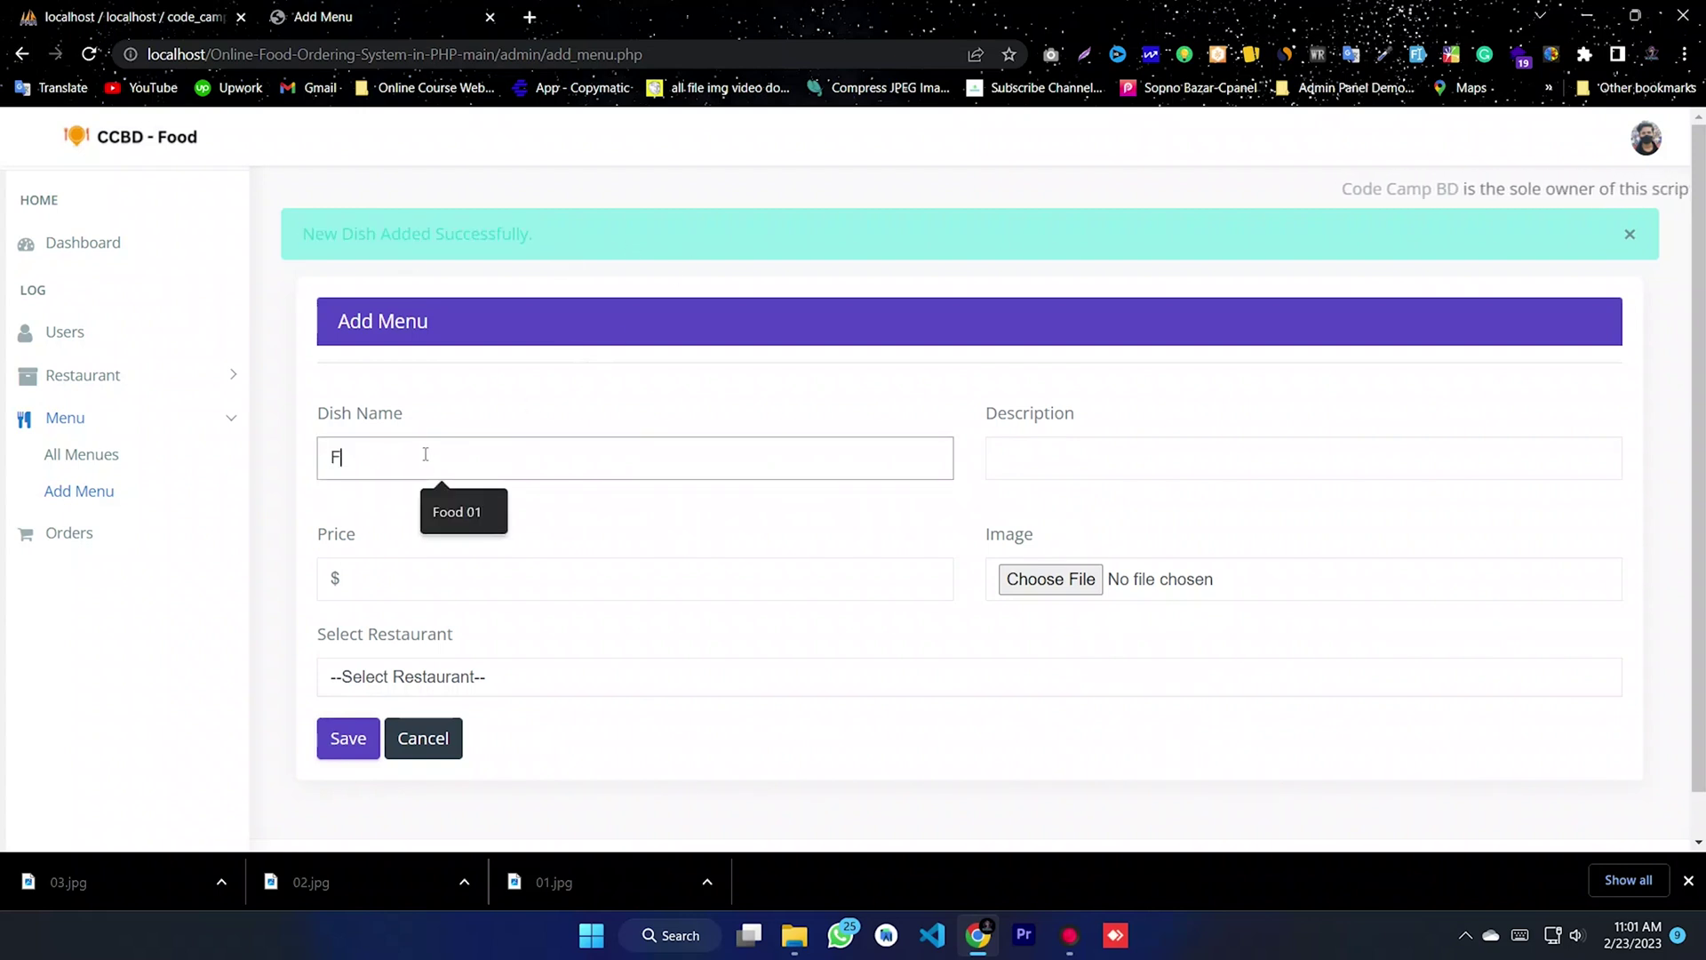
pyautogui.write('Food 02')
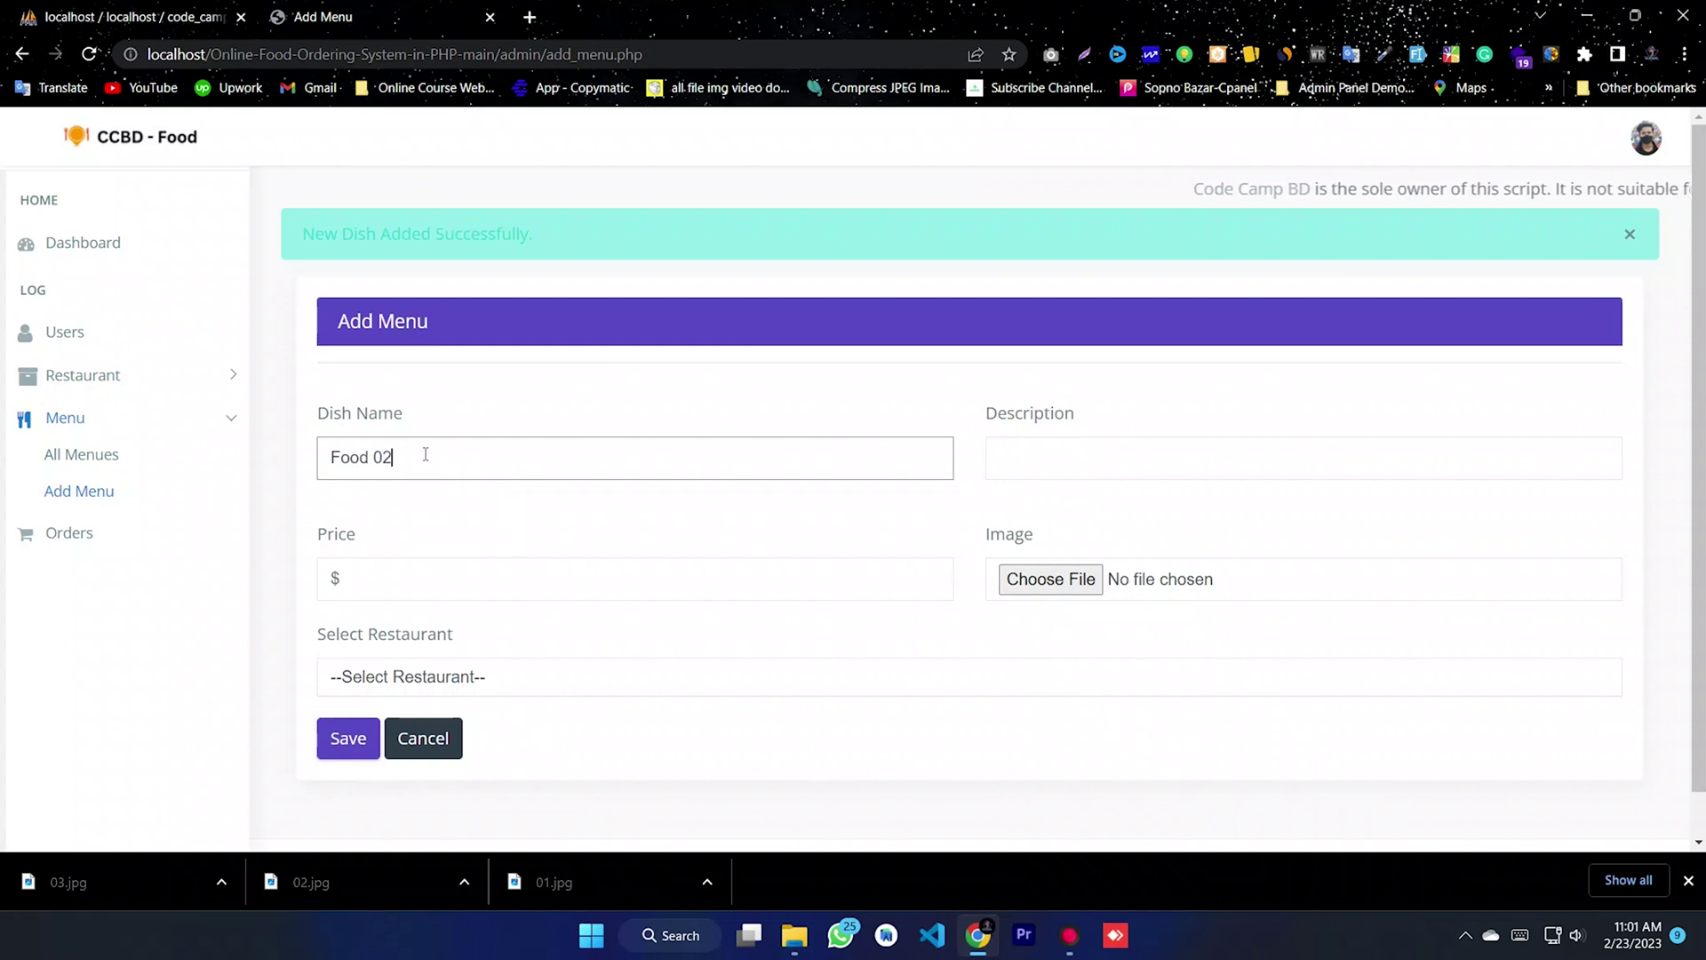
pyautogui.click(1162, 447)
pyautogui.write('Food 02')
pyautogui.click(454, 577)
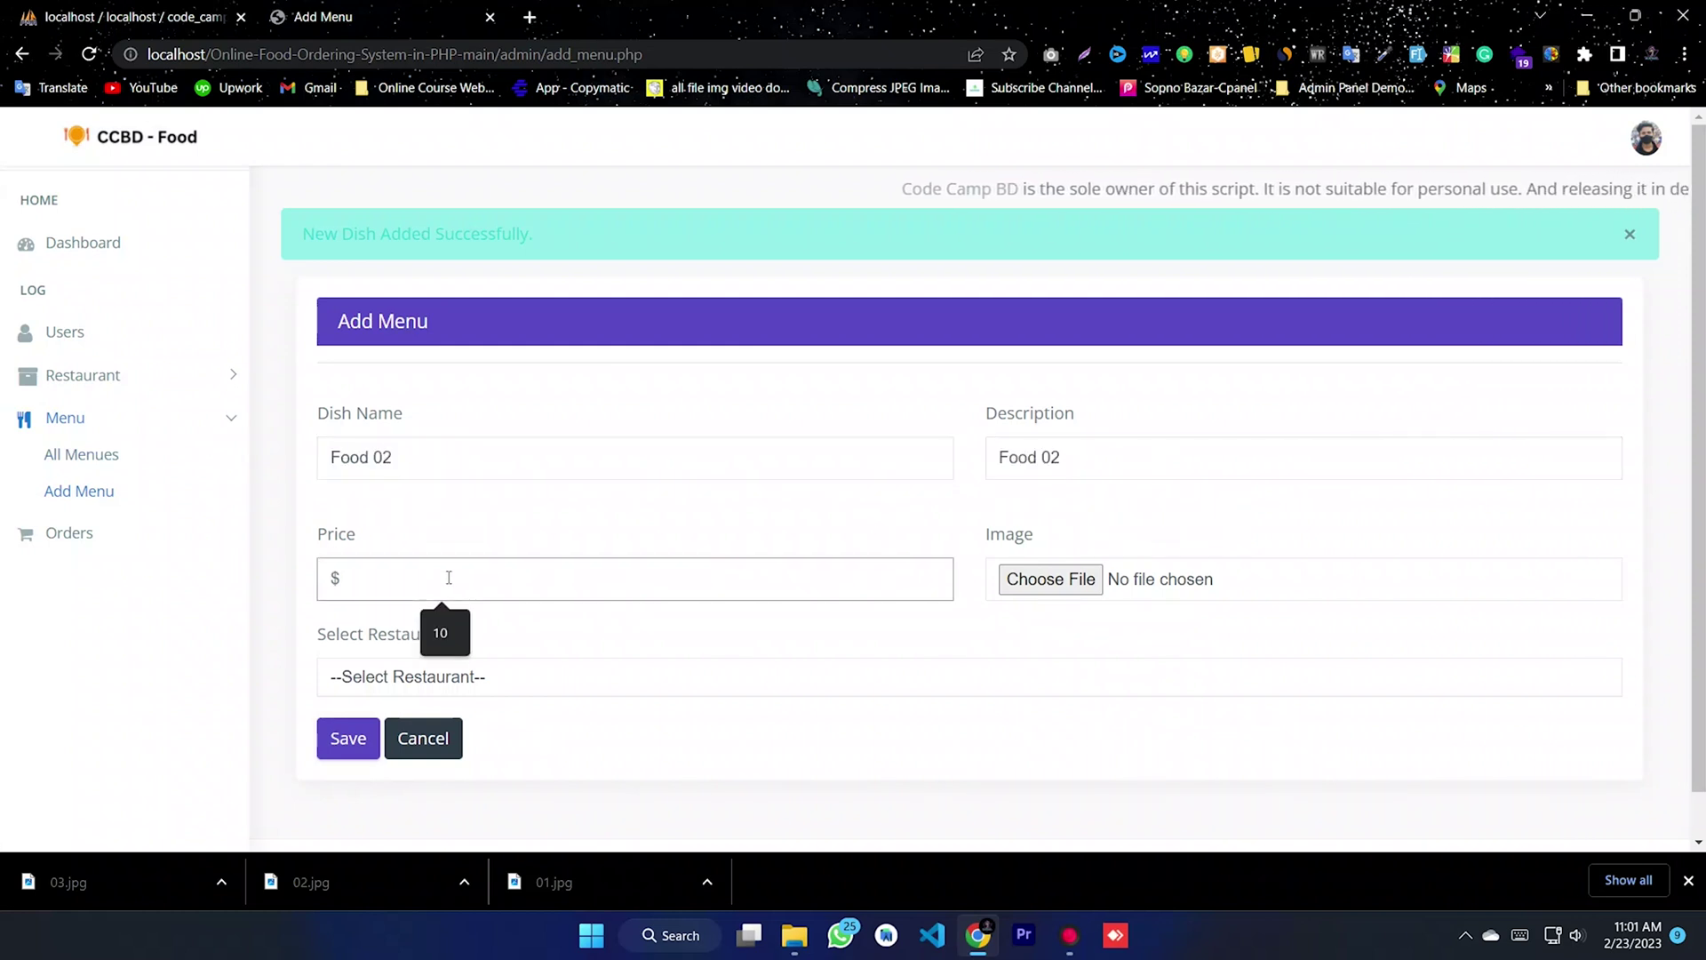
pyautogui.write('15')
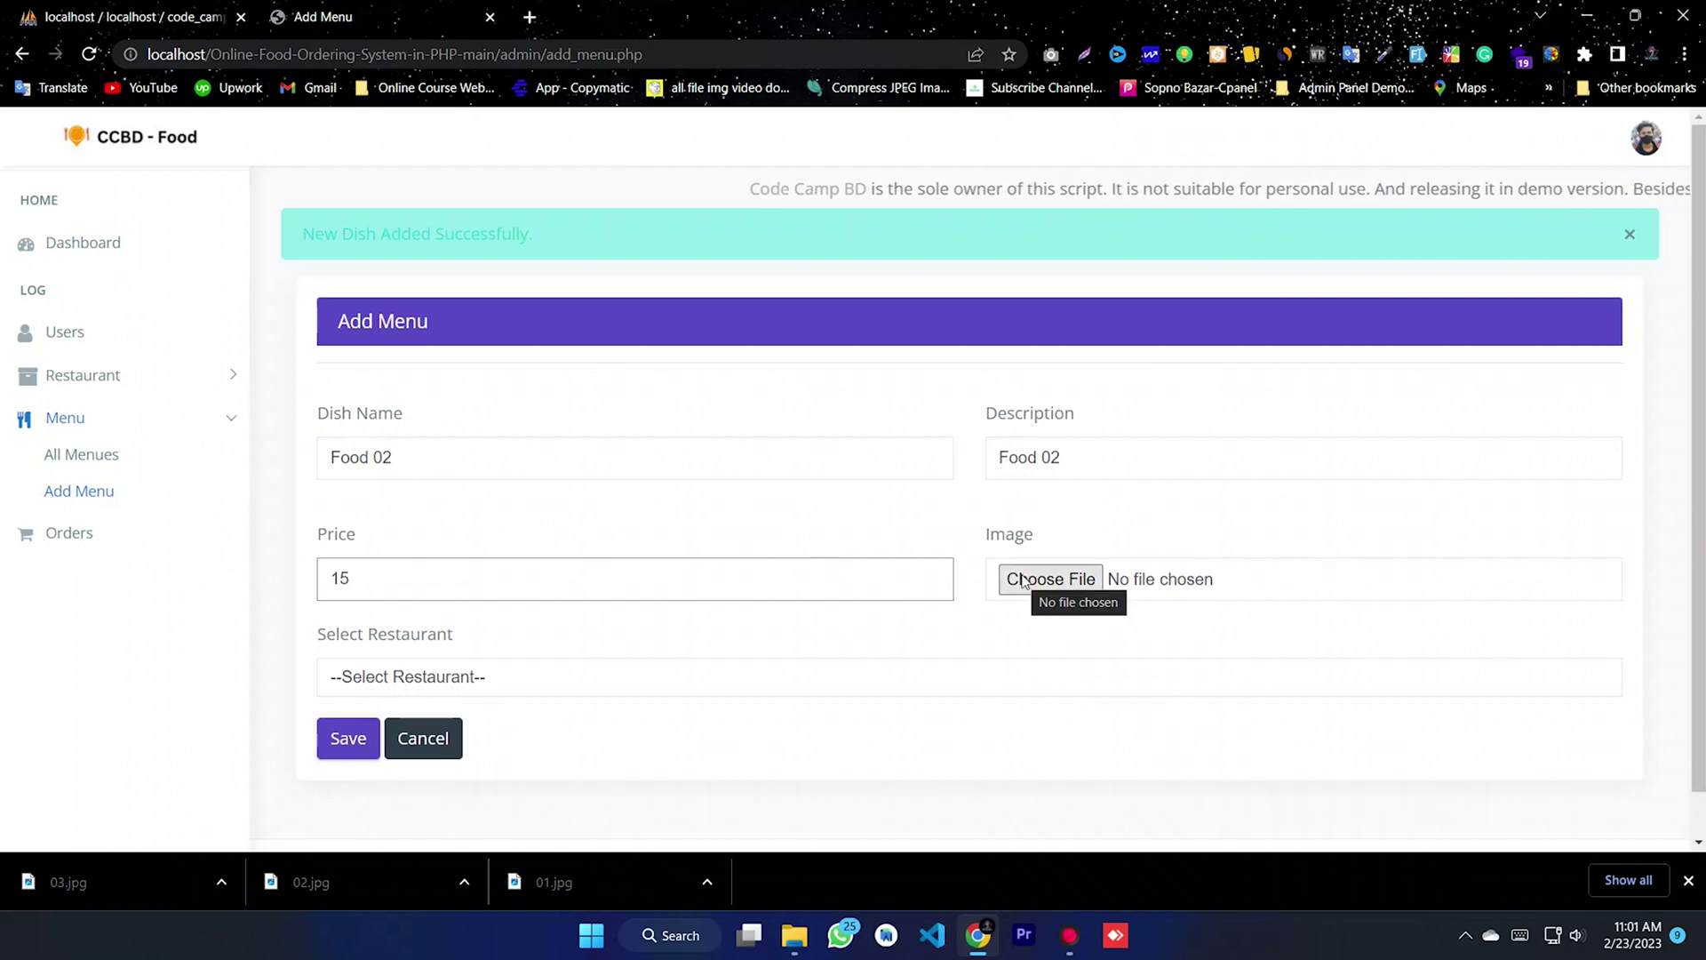
# - Pick image 03.jpg, assign restaurant Code Camp BD, and save Food 02
pyautogui.click(1024, 579)
pyautogui.click(762, 222)
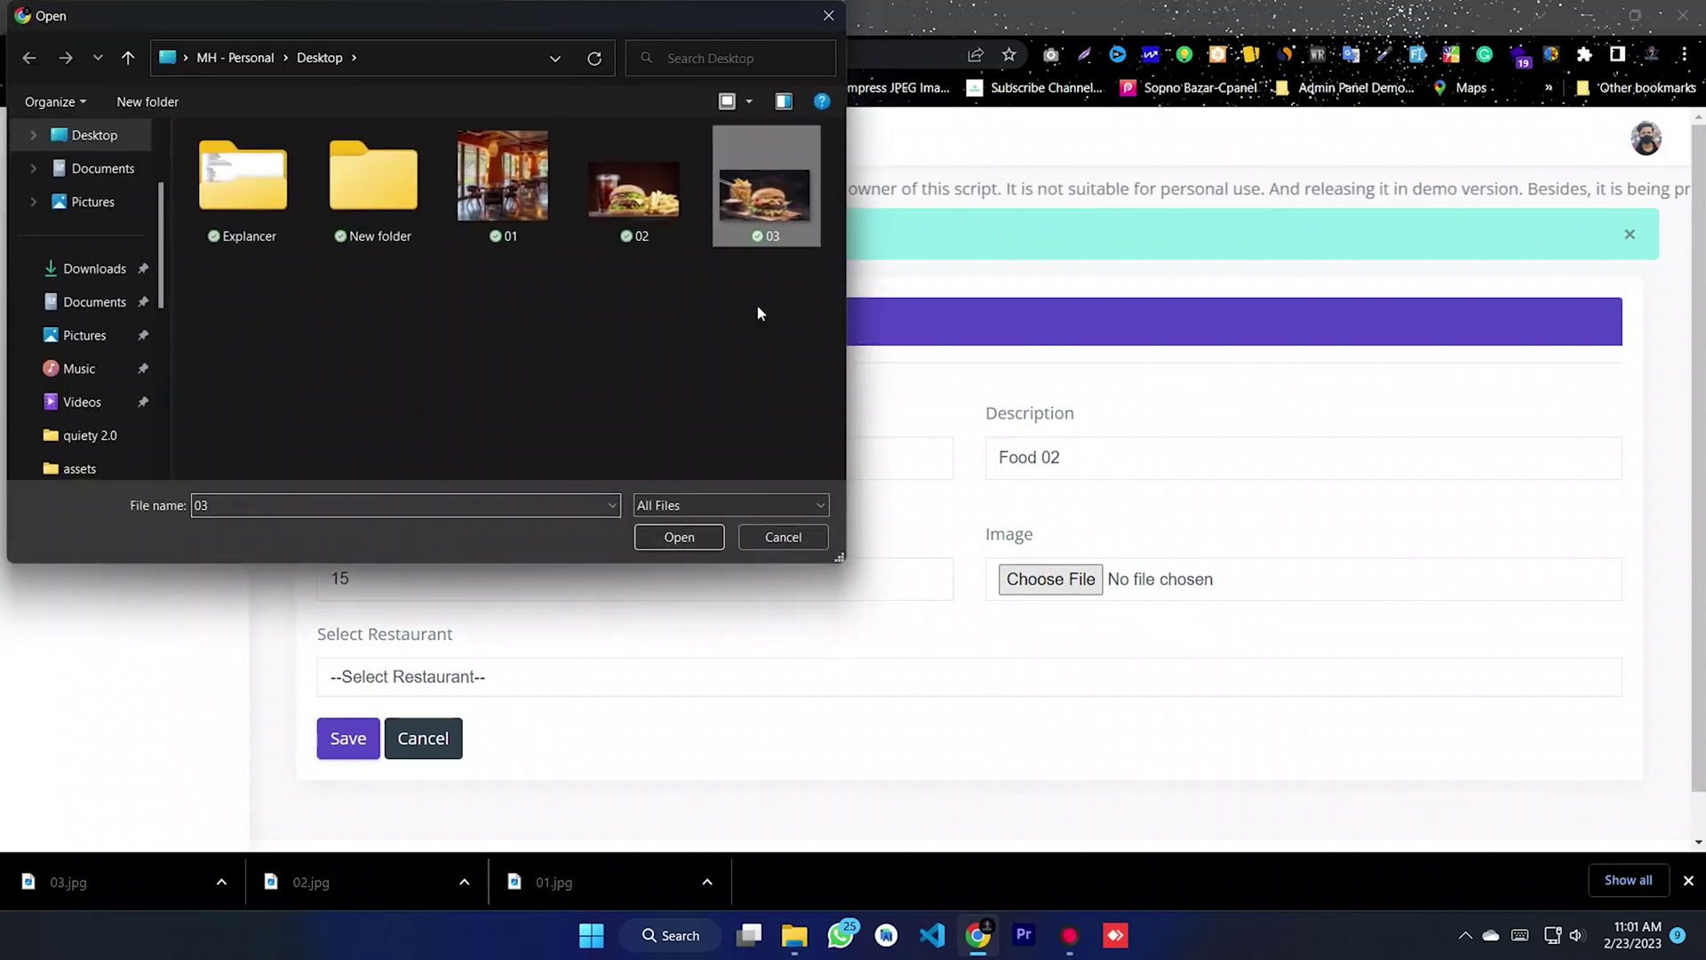
pyautogui.click(680, 537)
pyautogui.click(418, 677)
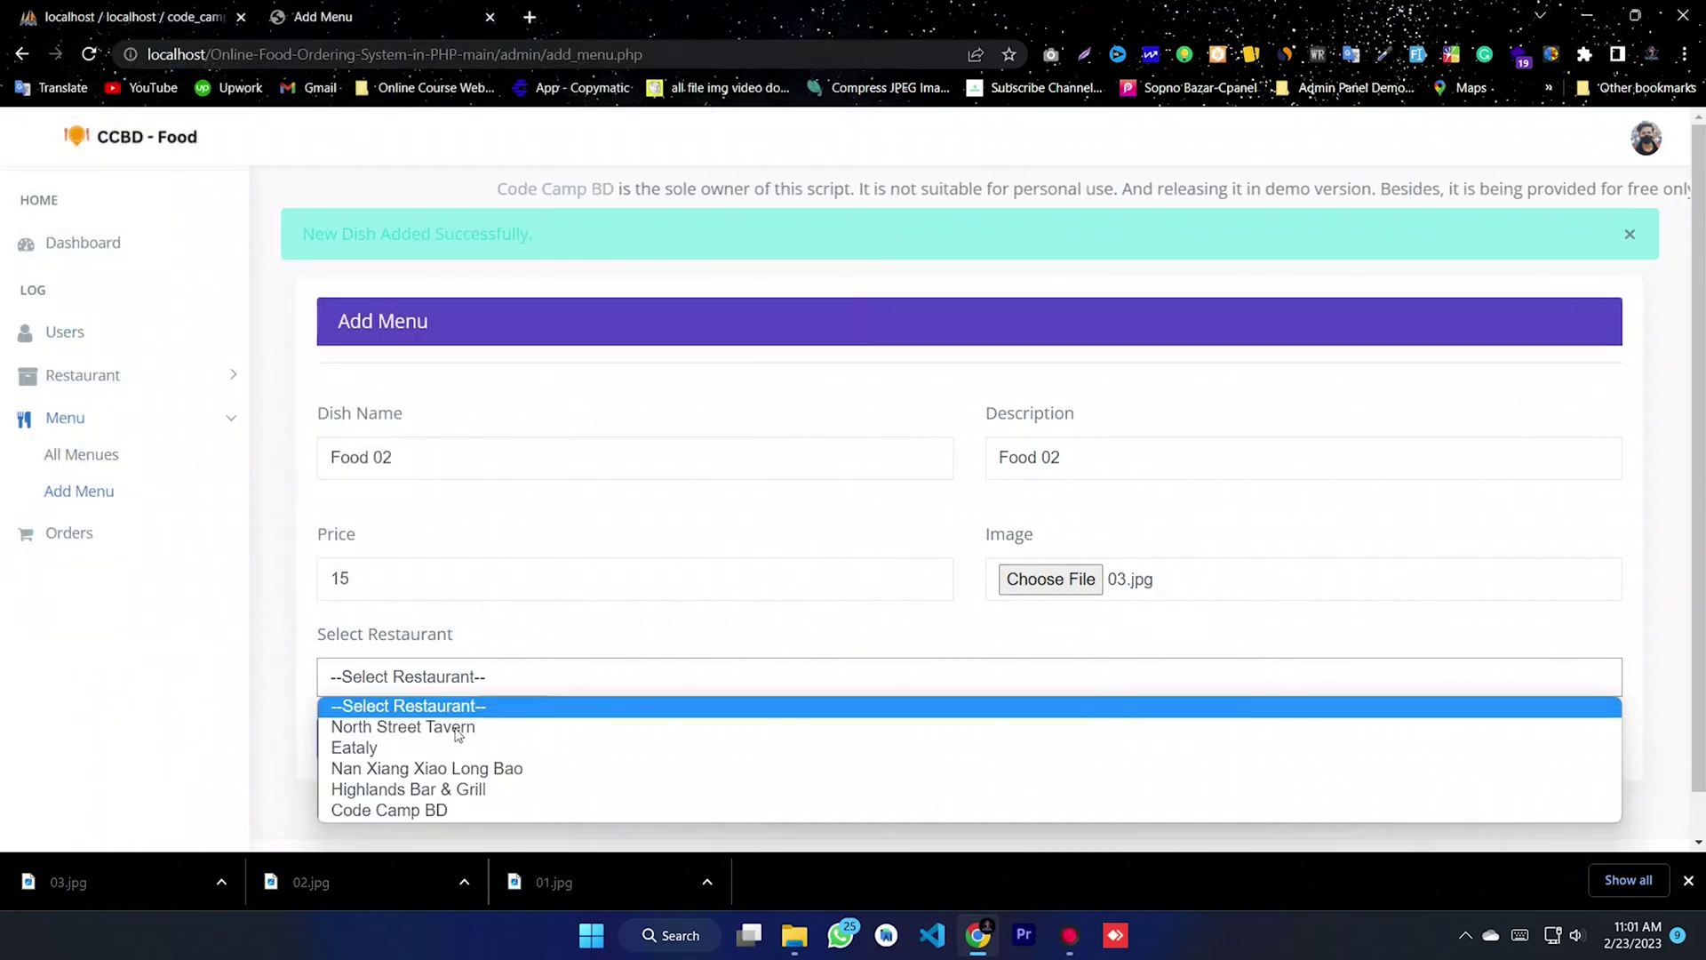
pyautogui.click(417, 811)
pyautogui.click(344, 741)
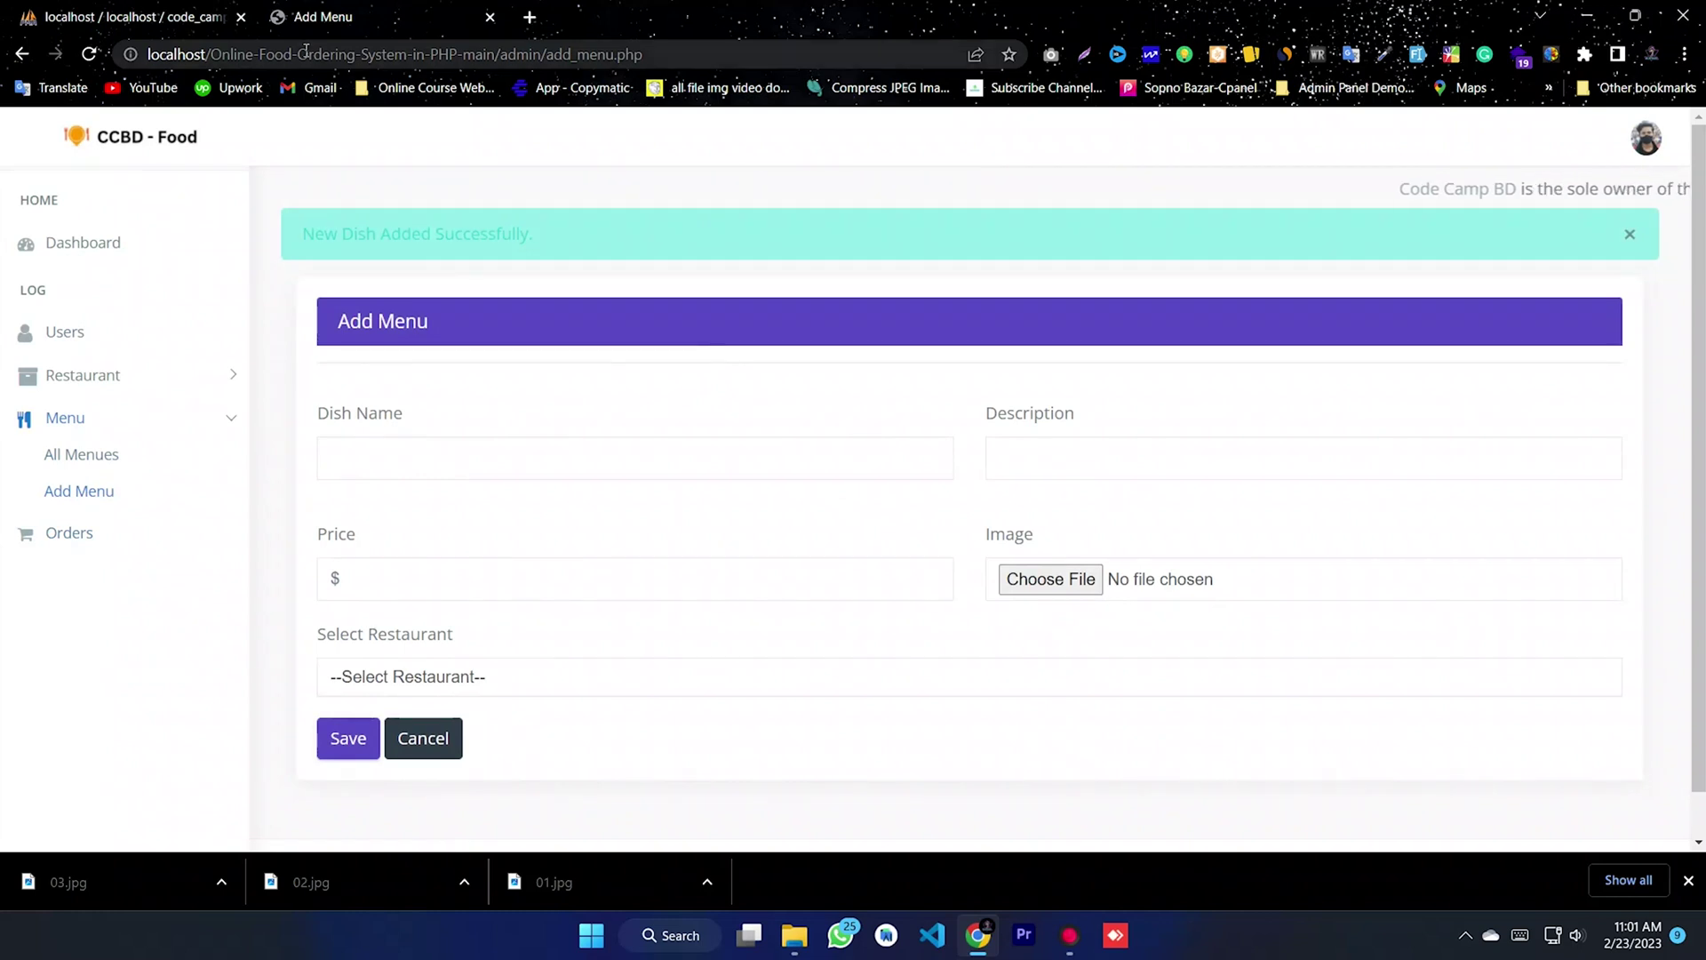
# - Open the food ordering storefront on localhost in a new tab and browse its home page
pyautogui.click(529, 17)
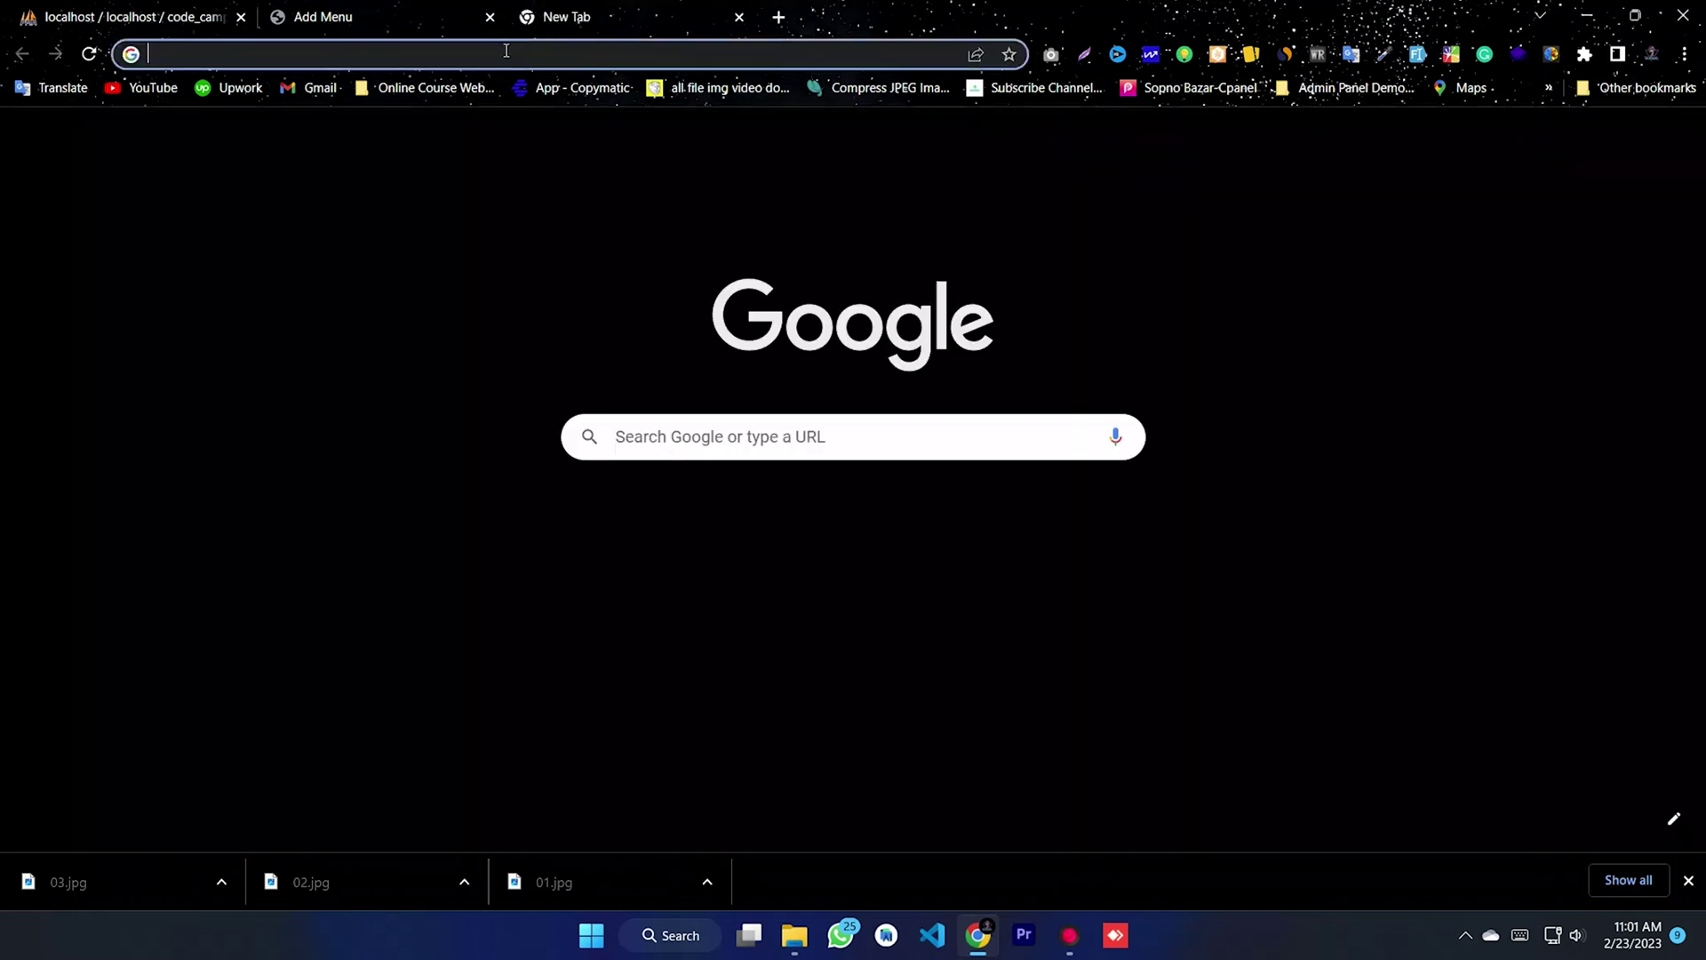
pyautogui.click(505, 51)
pyautogui.write('lo')
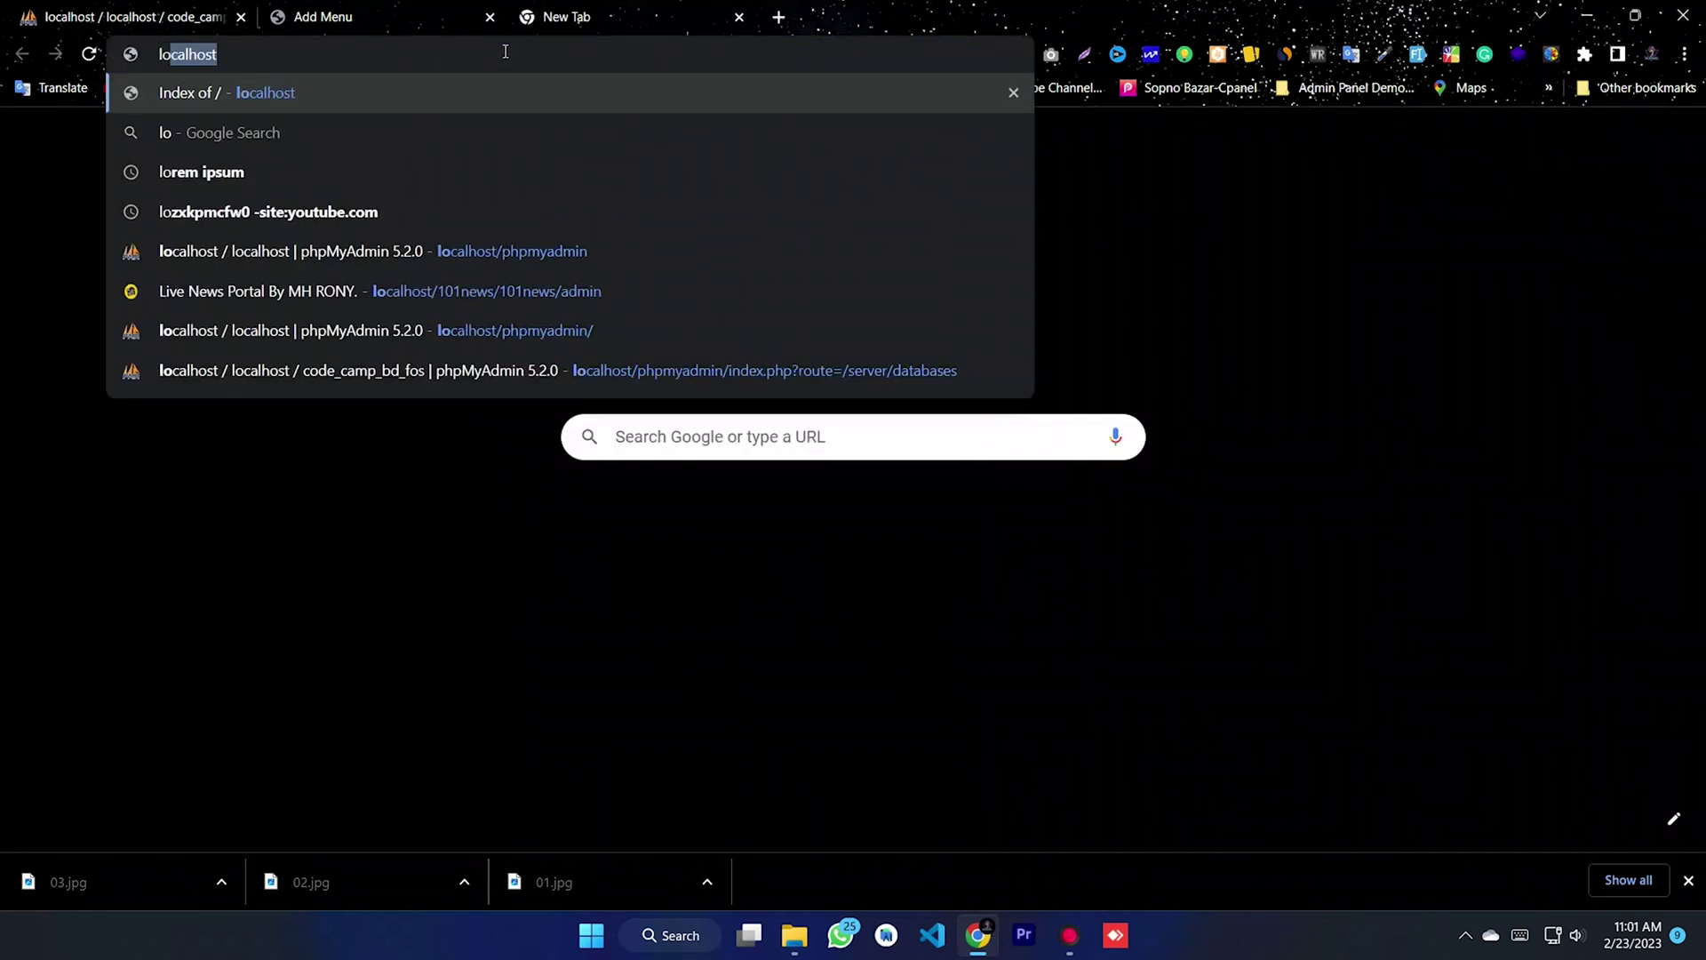
pyautogui.press('Return')
pyautogui.click(212, 225)
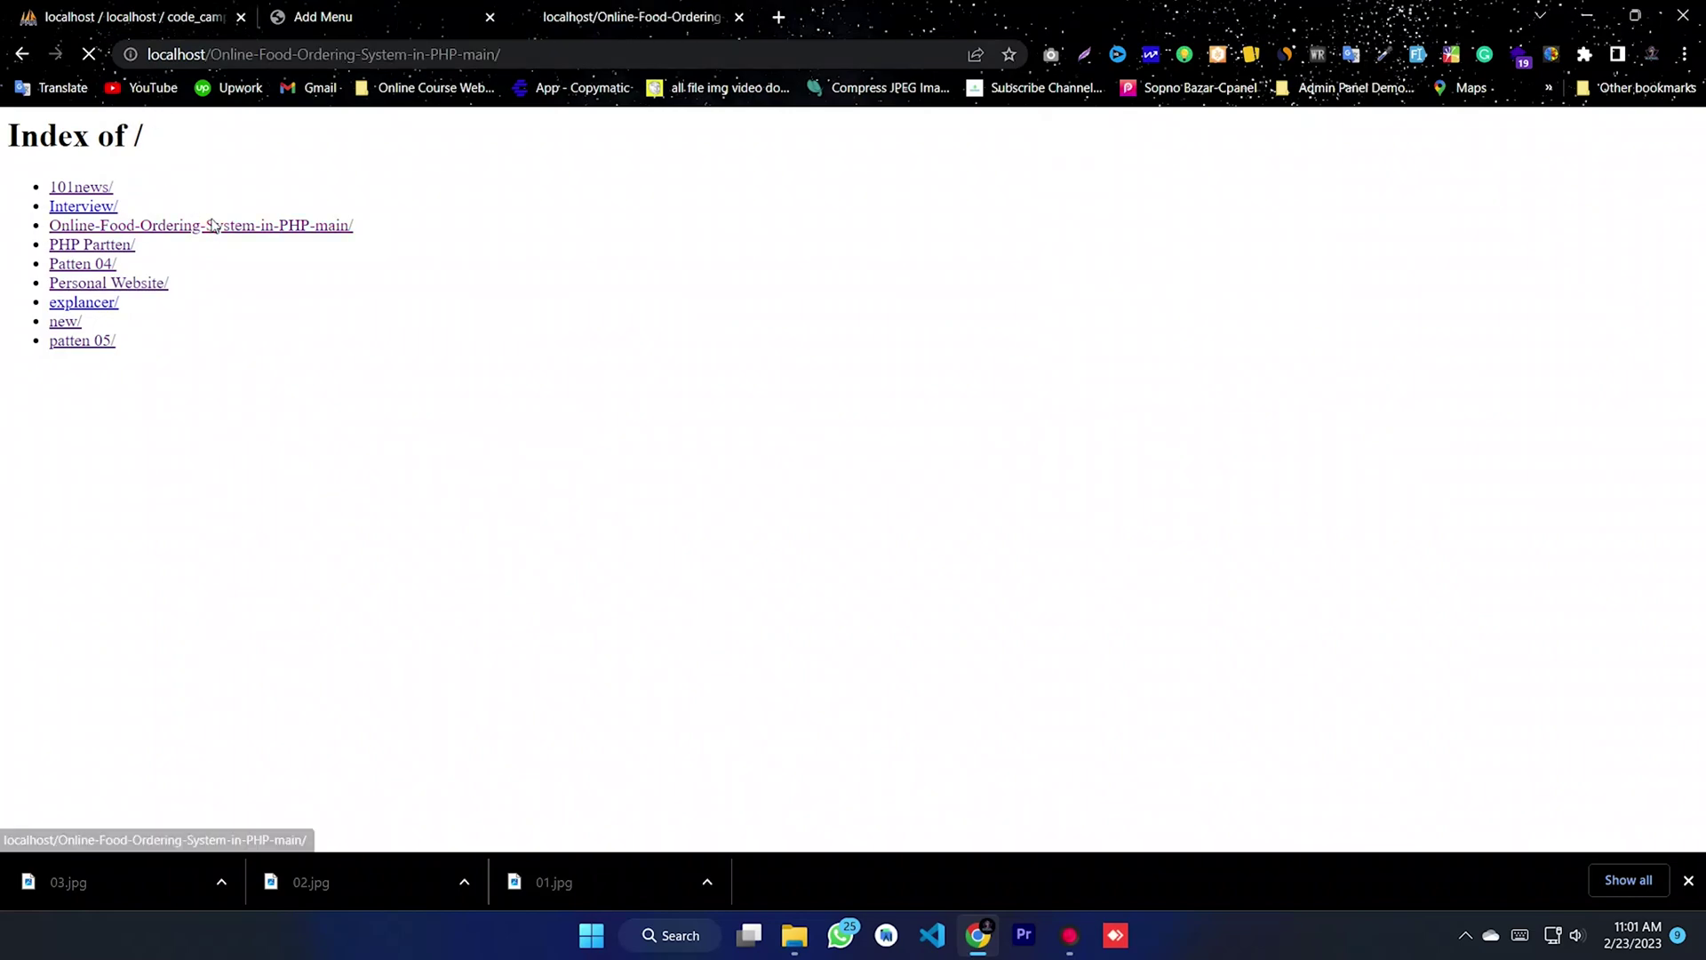
pyautogui.scroll(-10, 1155, 431)
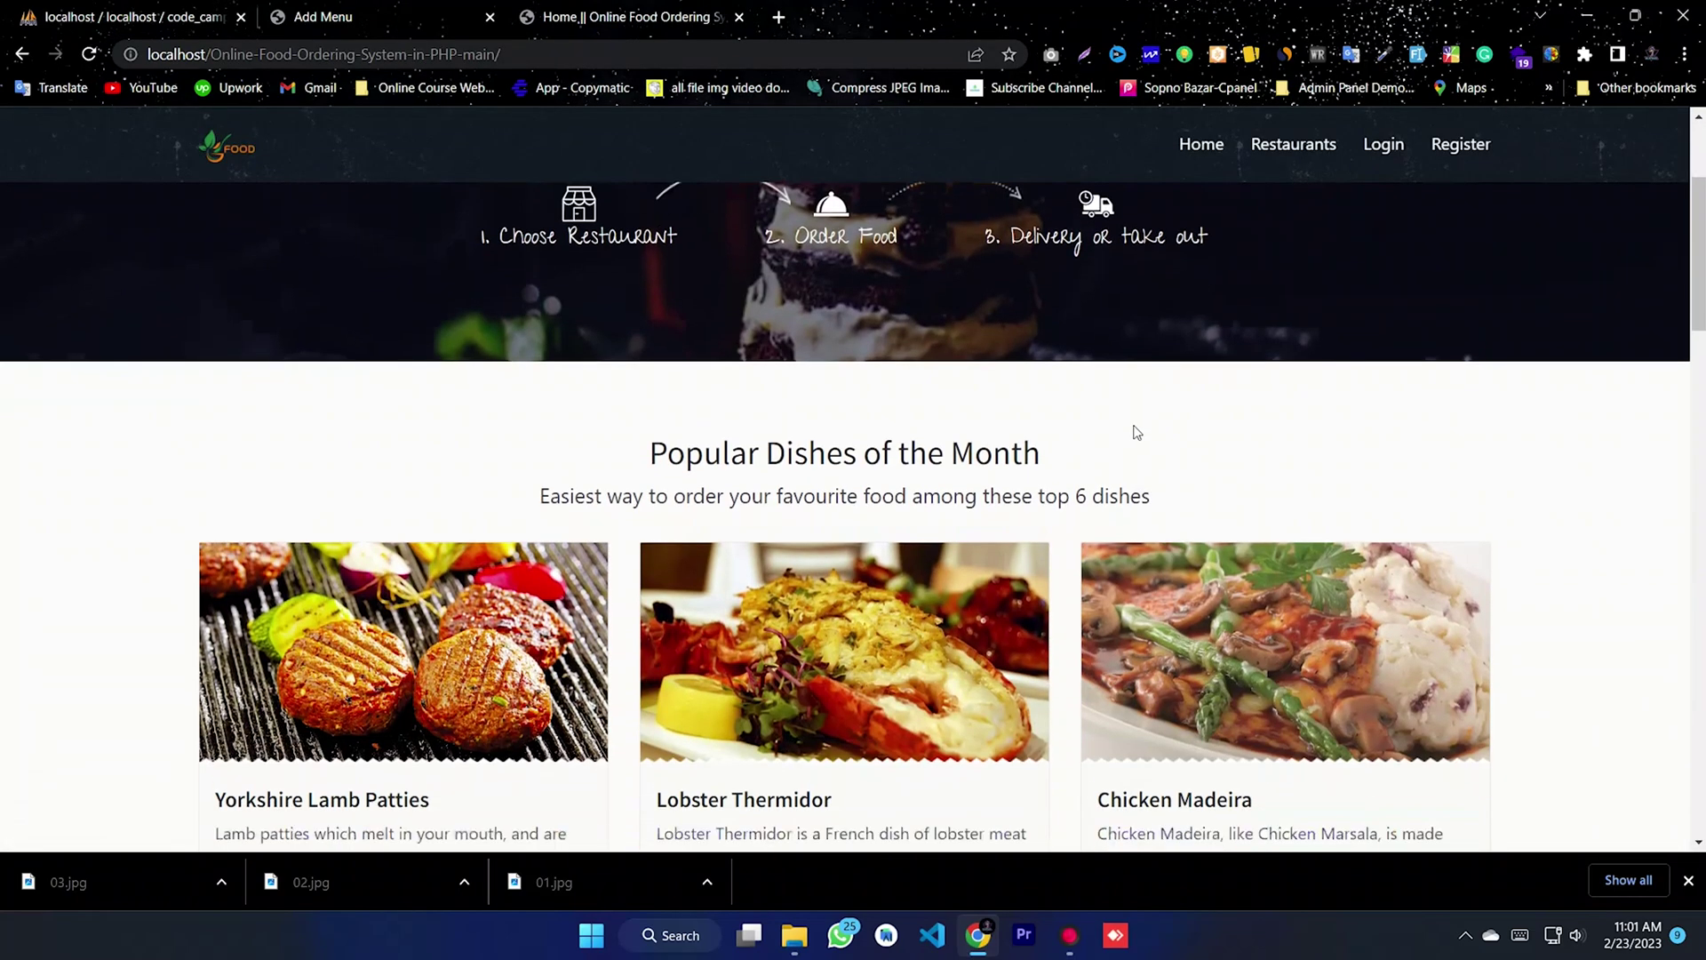
pyautogui.scroll(12, 946, 355)
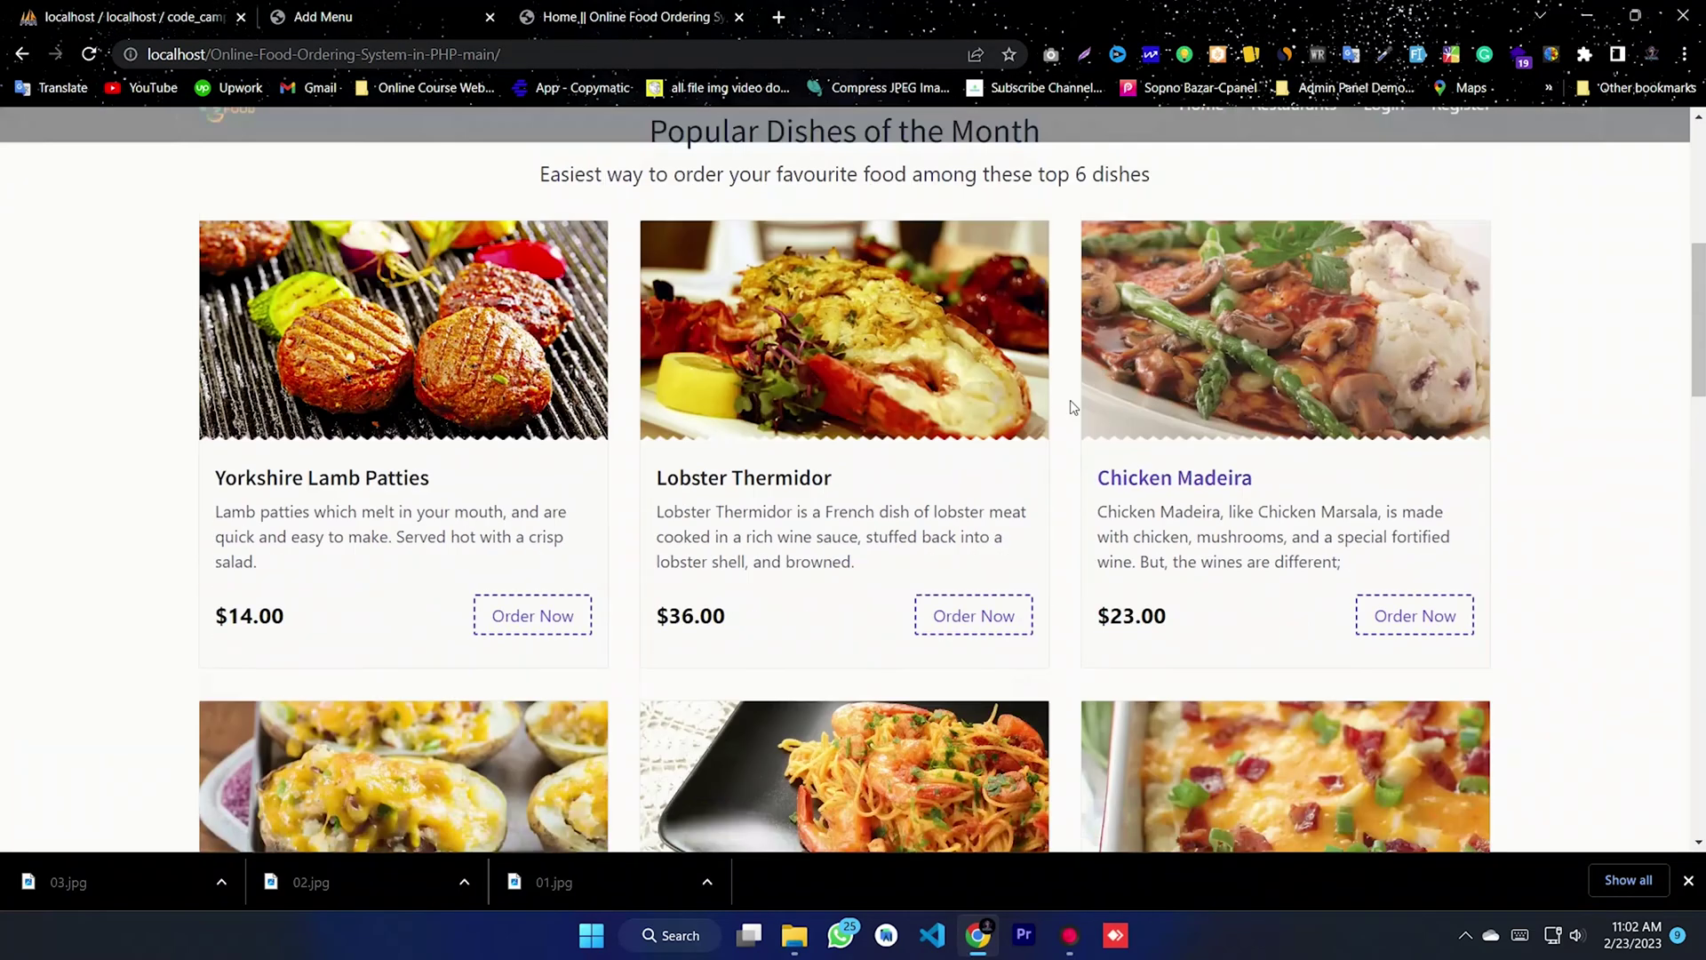
pyautogui.scroll(-11, 953, 426)
pyautogui.scroll(-10, 952, 425)
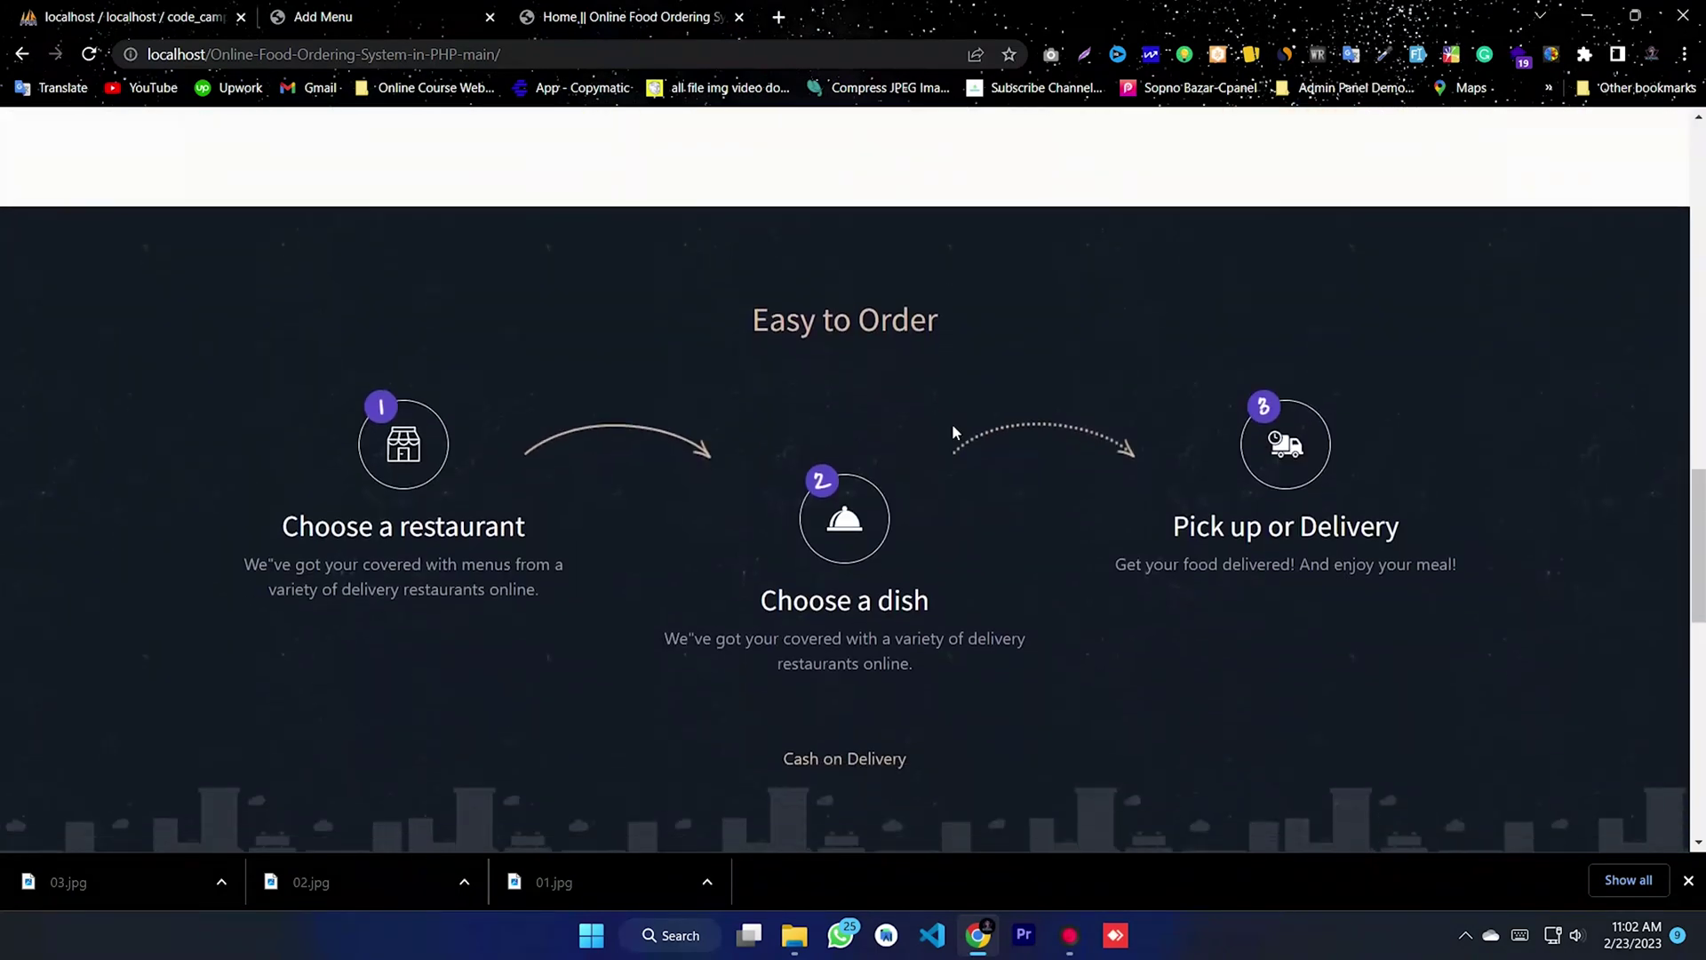
pyautogui.scroll(10, 1109, 484)
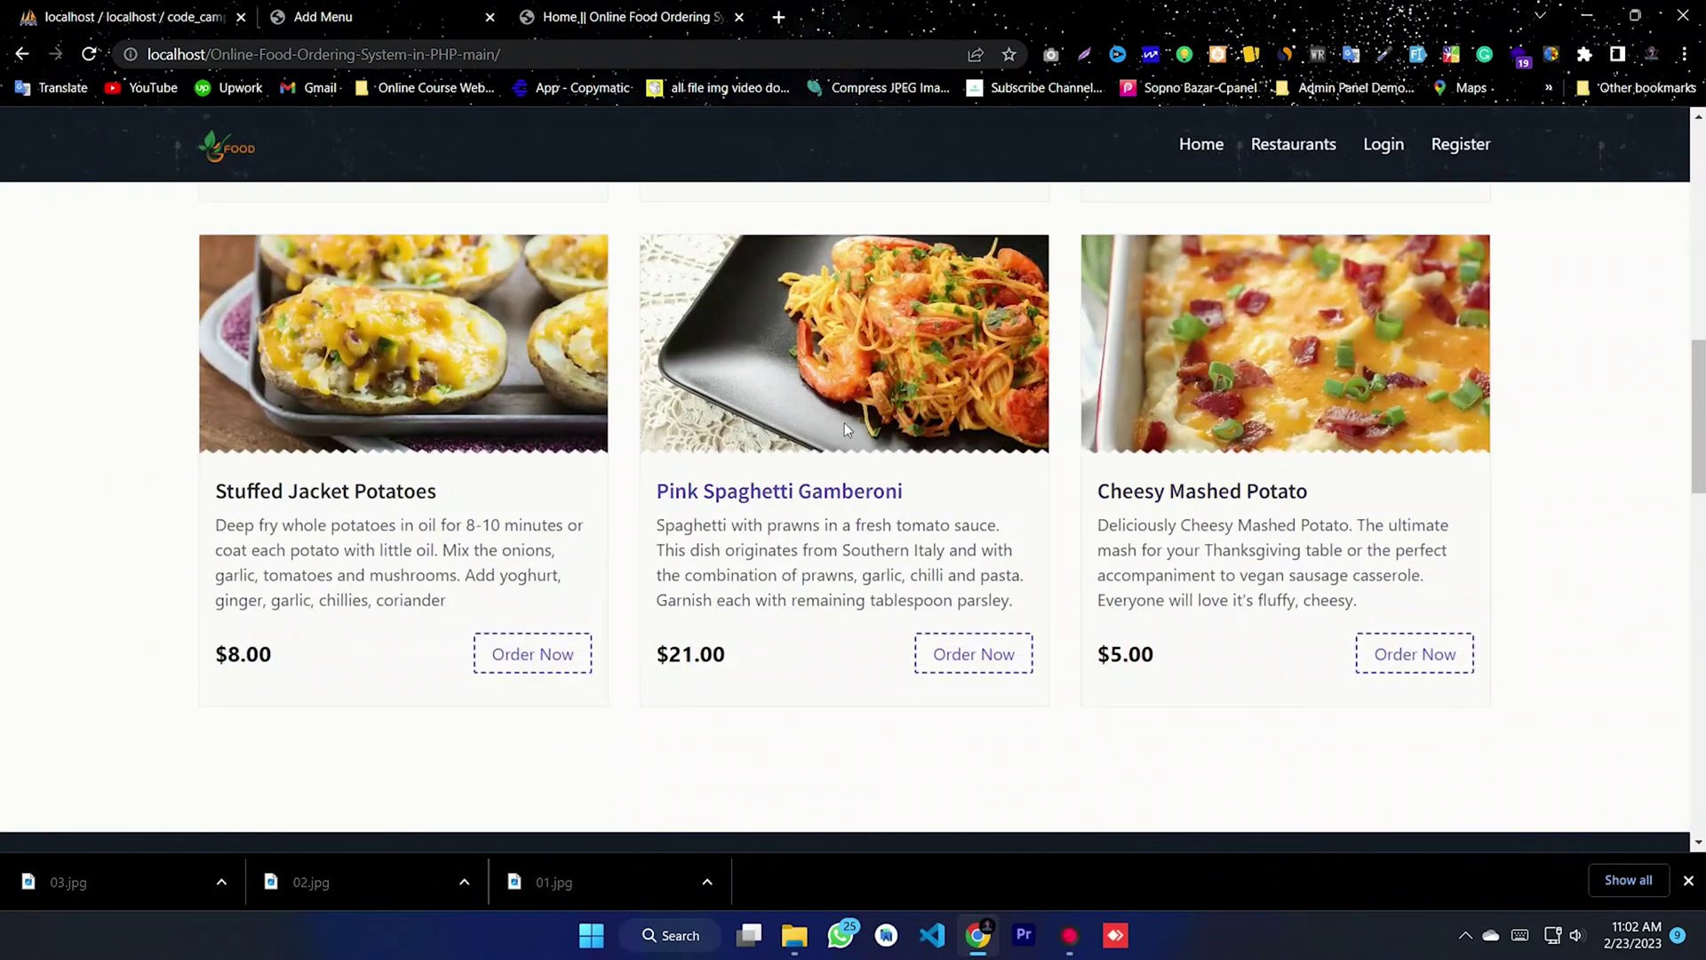
pyautogui.scroll(10, 1019, 479)
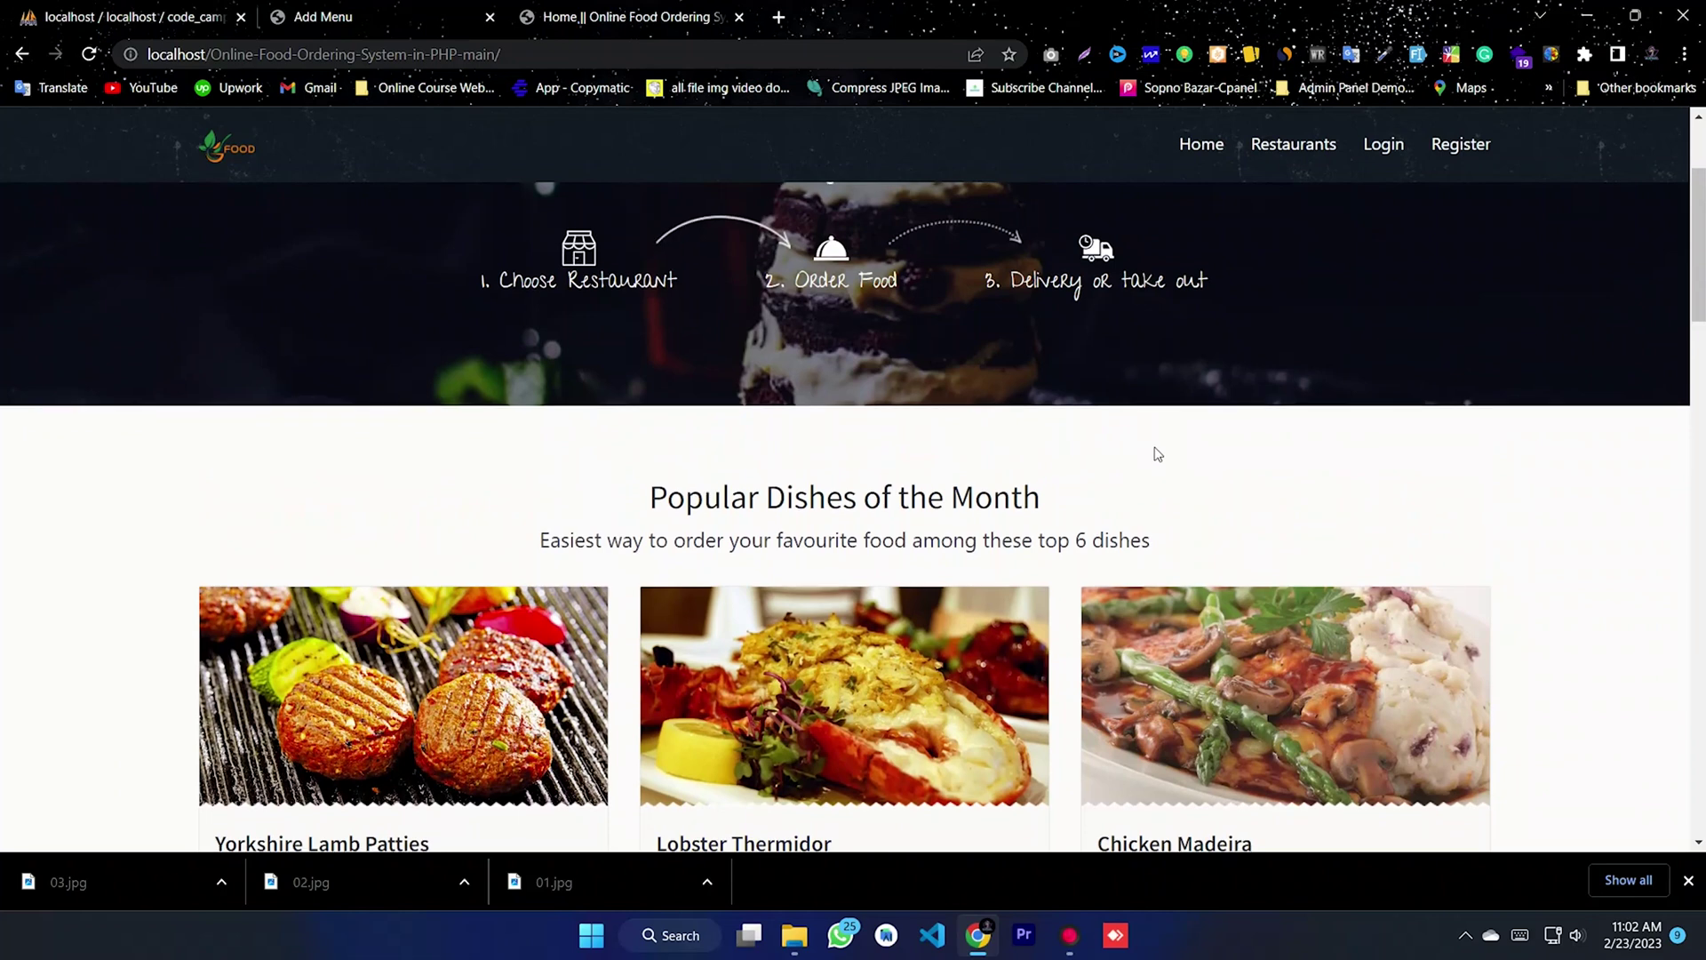
pyautogui.scroll(-1, 1141, 458)
pyautogui.scroll(3, 1260, 404)
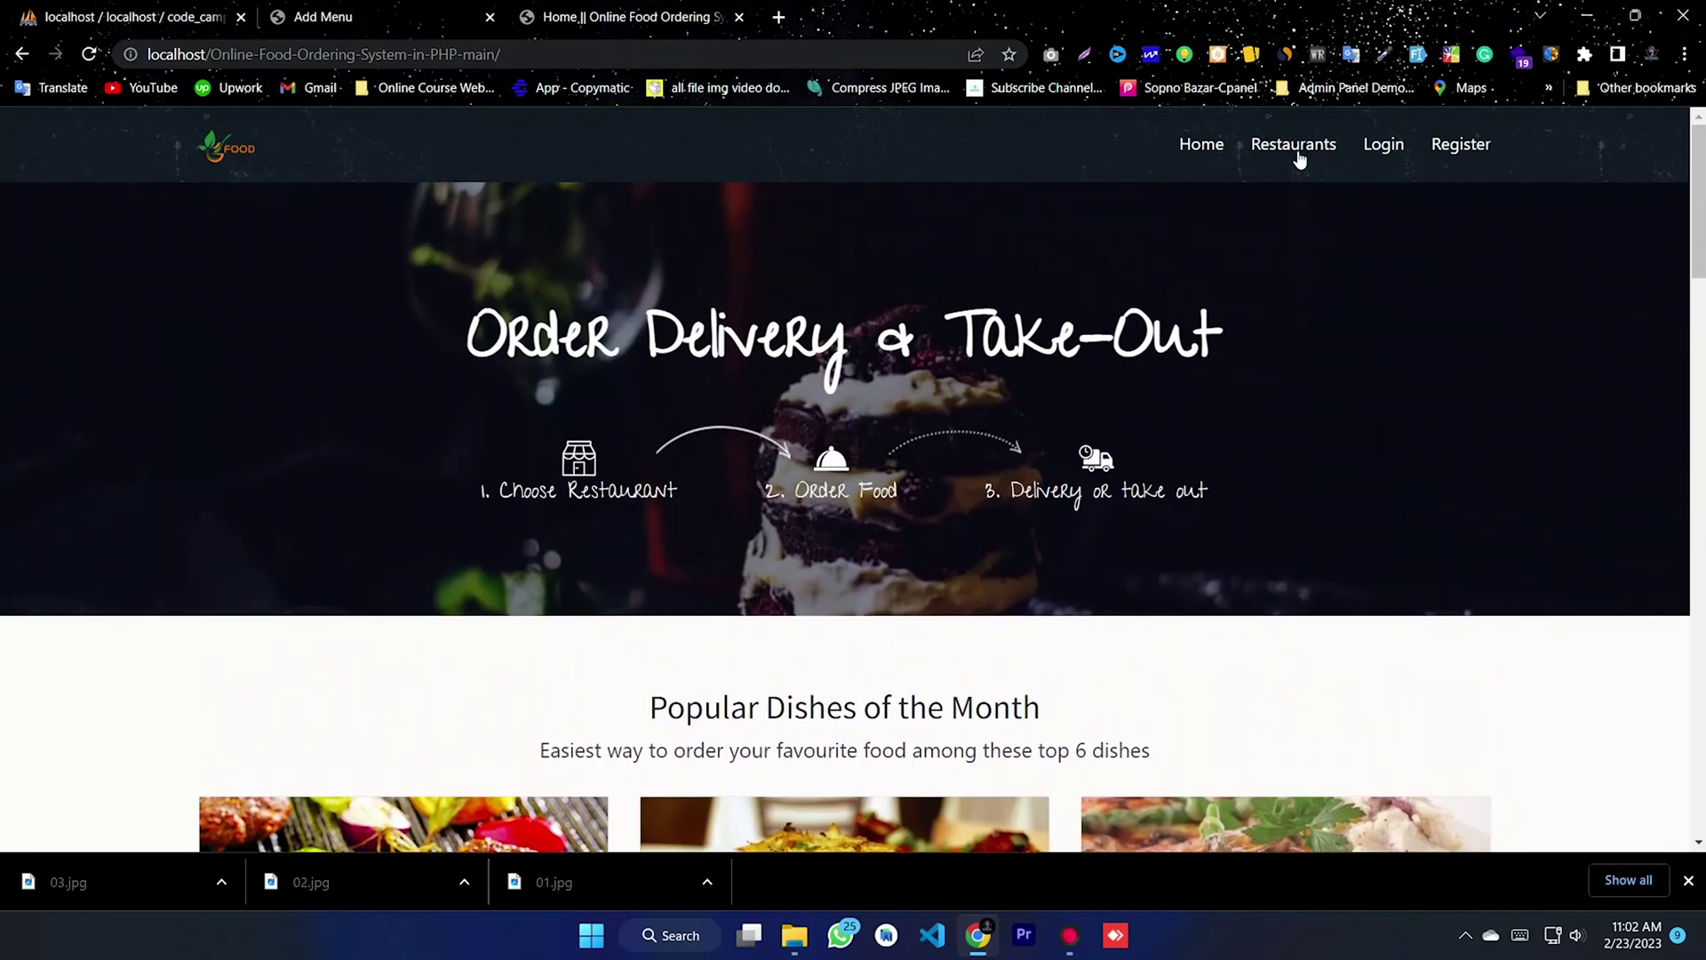
# - View Code Camp BD's menu (Food 01 $10, Food 02 $15), then go to the login page
pyautogui.click(1298, 151)
pyautogui.scroll(-7, 889, 460)
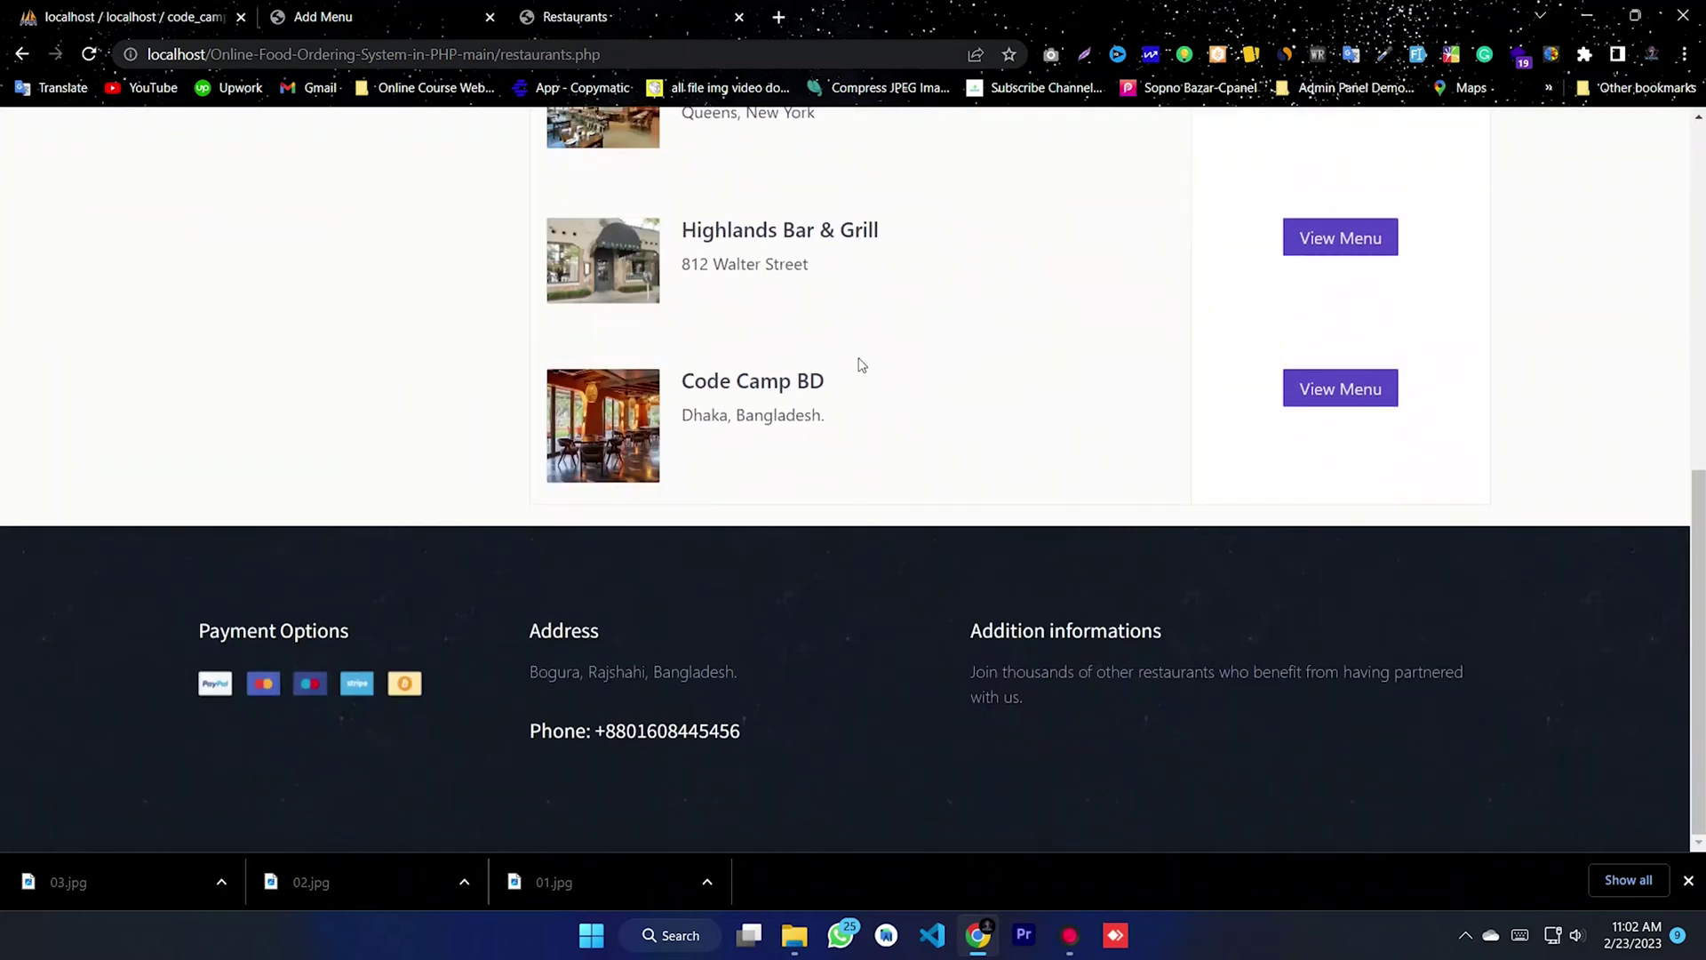
pyautogui.moveTo(860, 364); pyautogui.dragTo(539, 395)
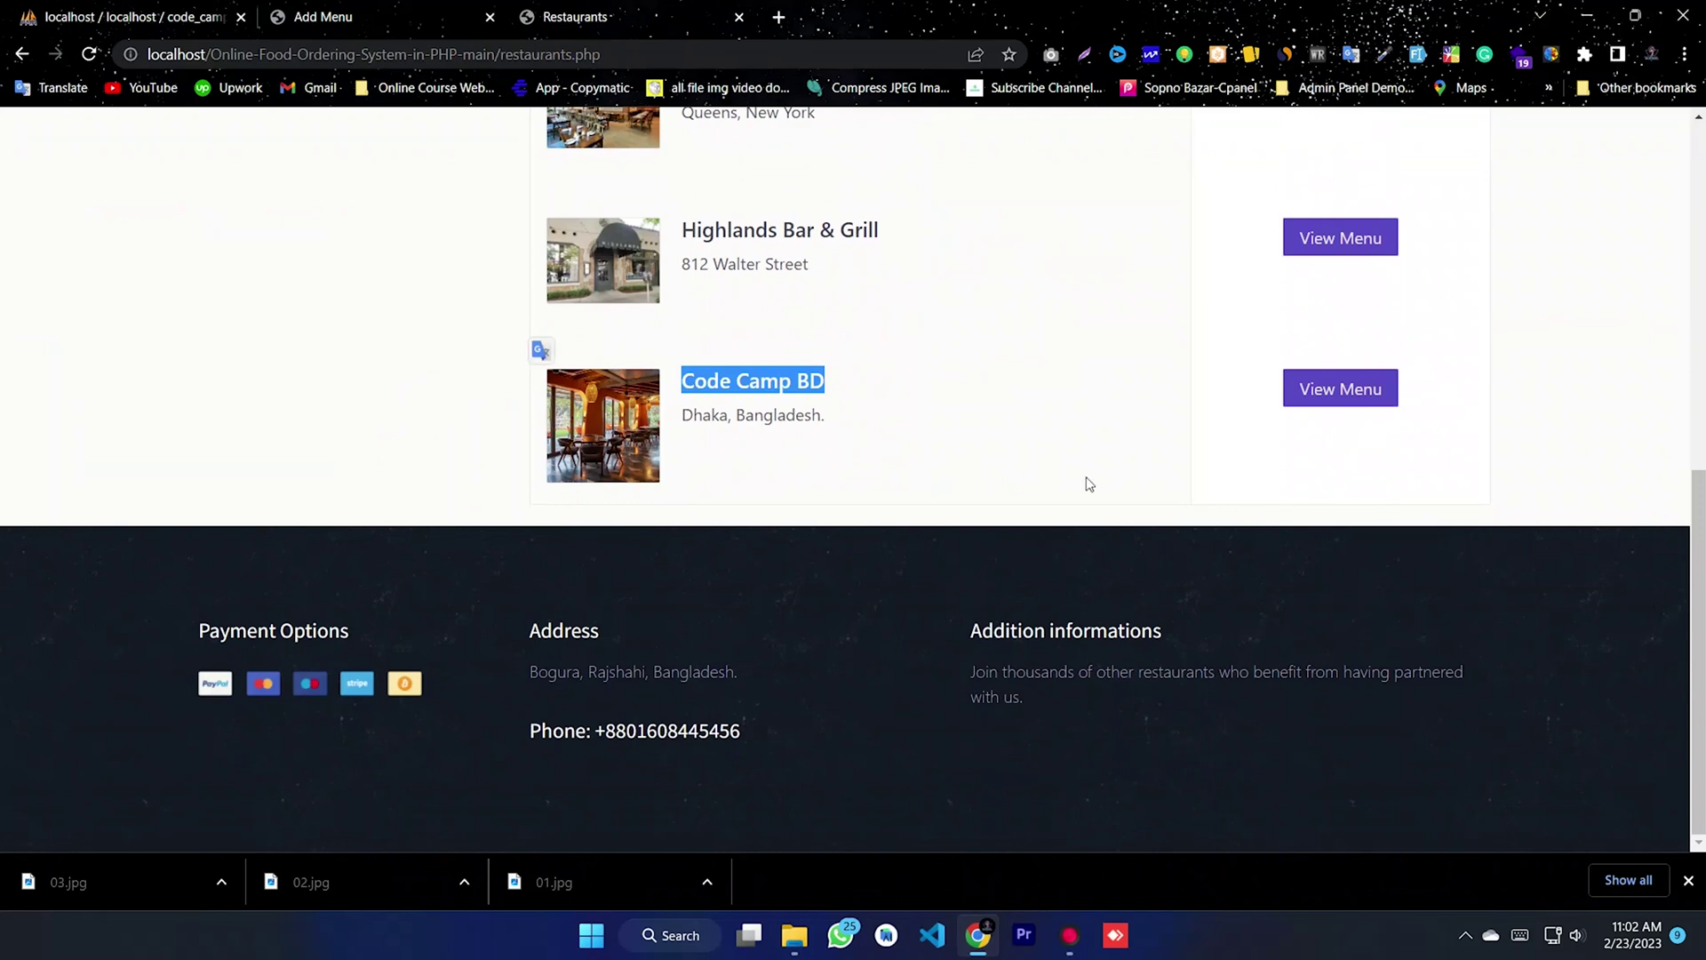
pyautogui.click(1087, 484)
pyautogui.click(1340, 388)
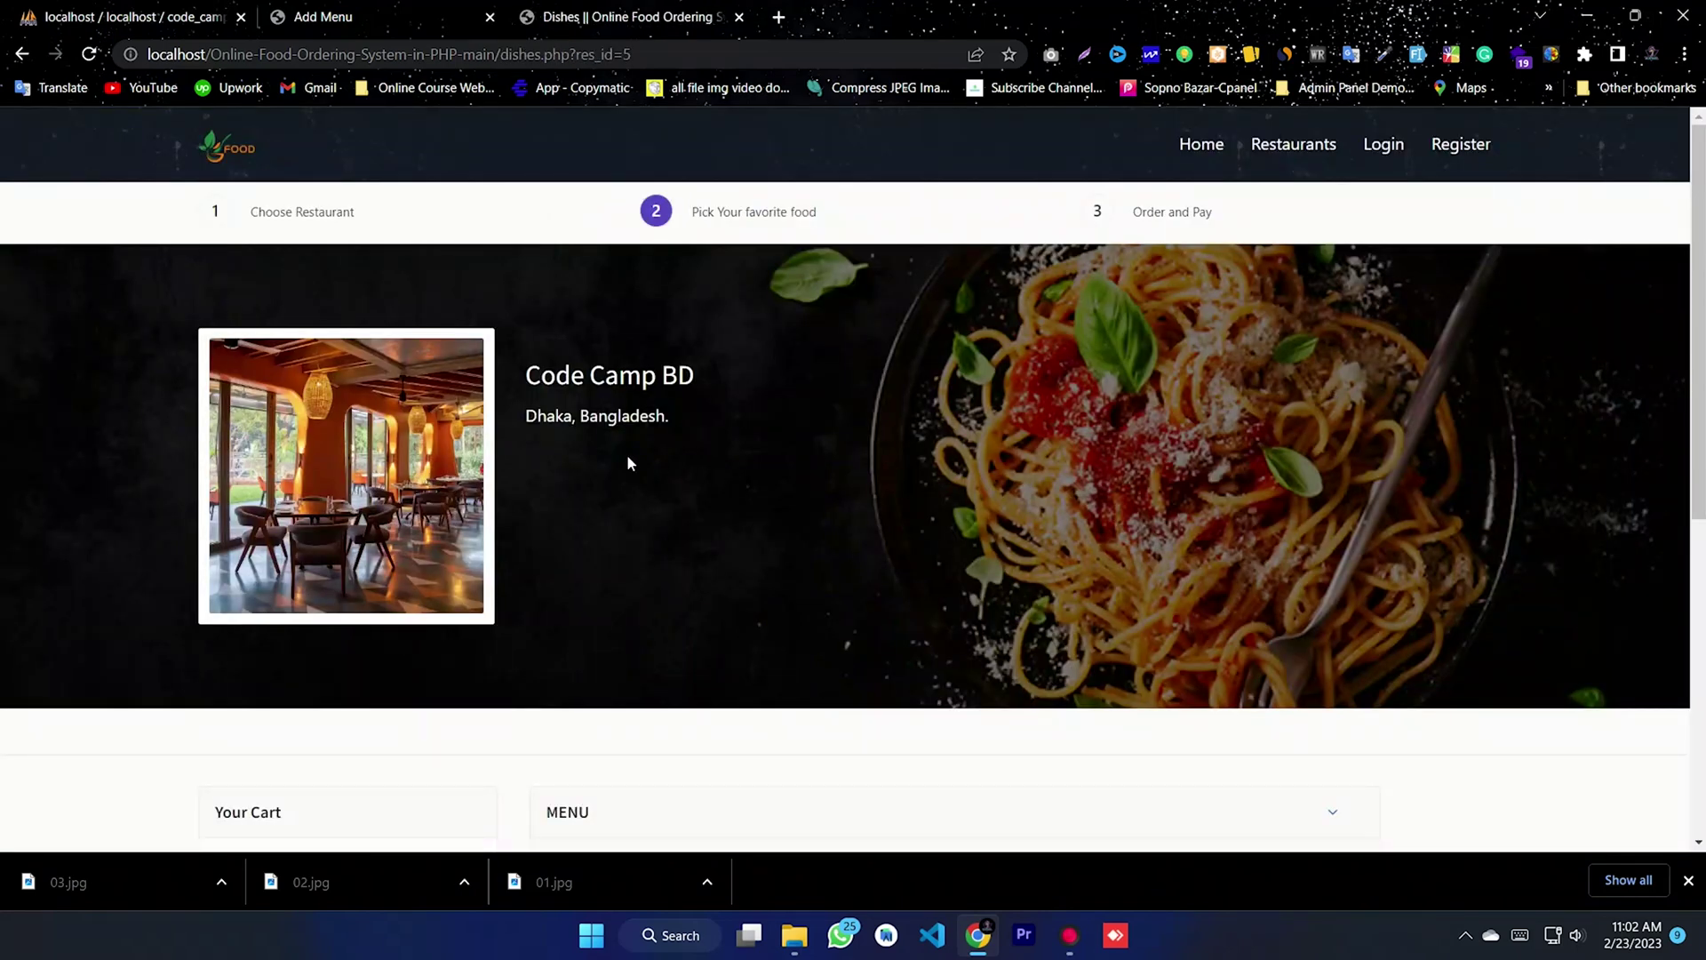
pyautogui.scroll(-5, 626, 457)
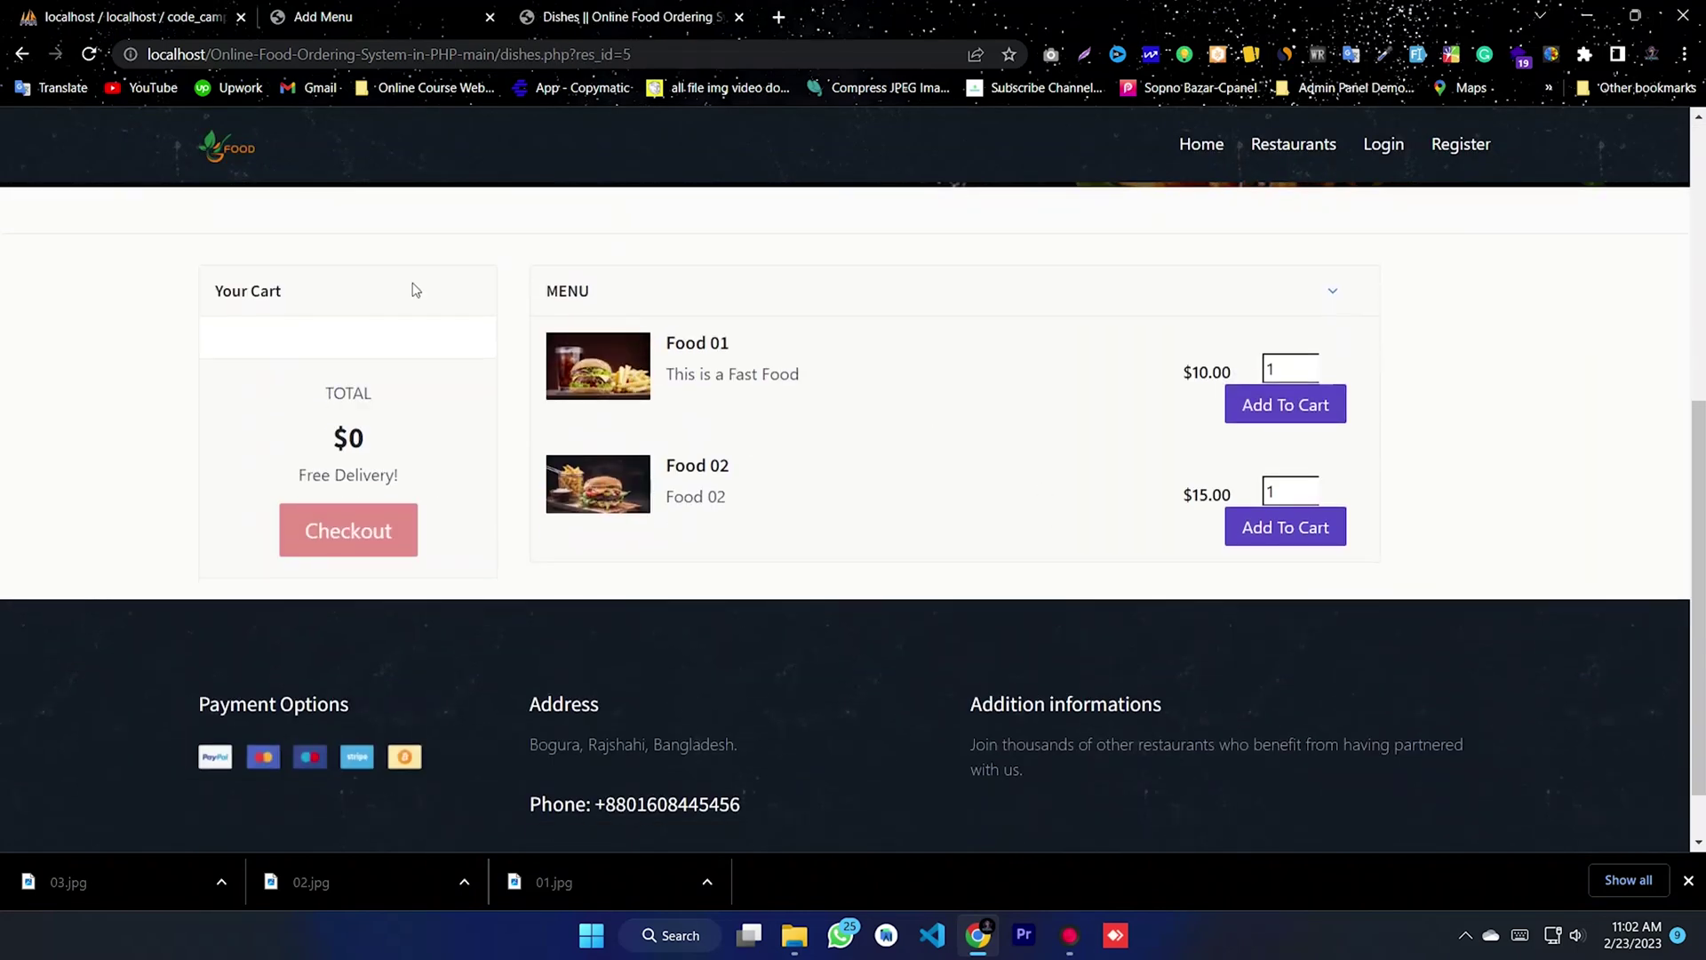
pyautogui.scroll(6, 1238, 370)
pyautogui.click(1386, 147)
# - Sign in to the storefront with the saved customer username and account password
pyautogui.click(745, 344)
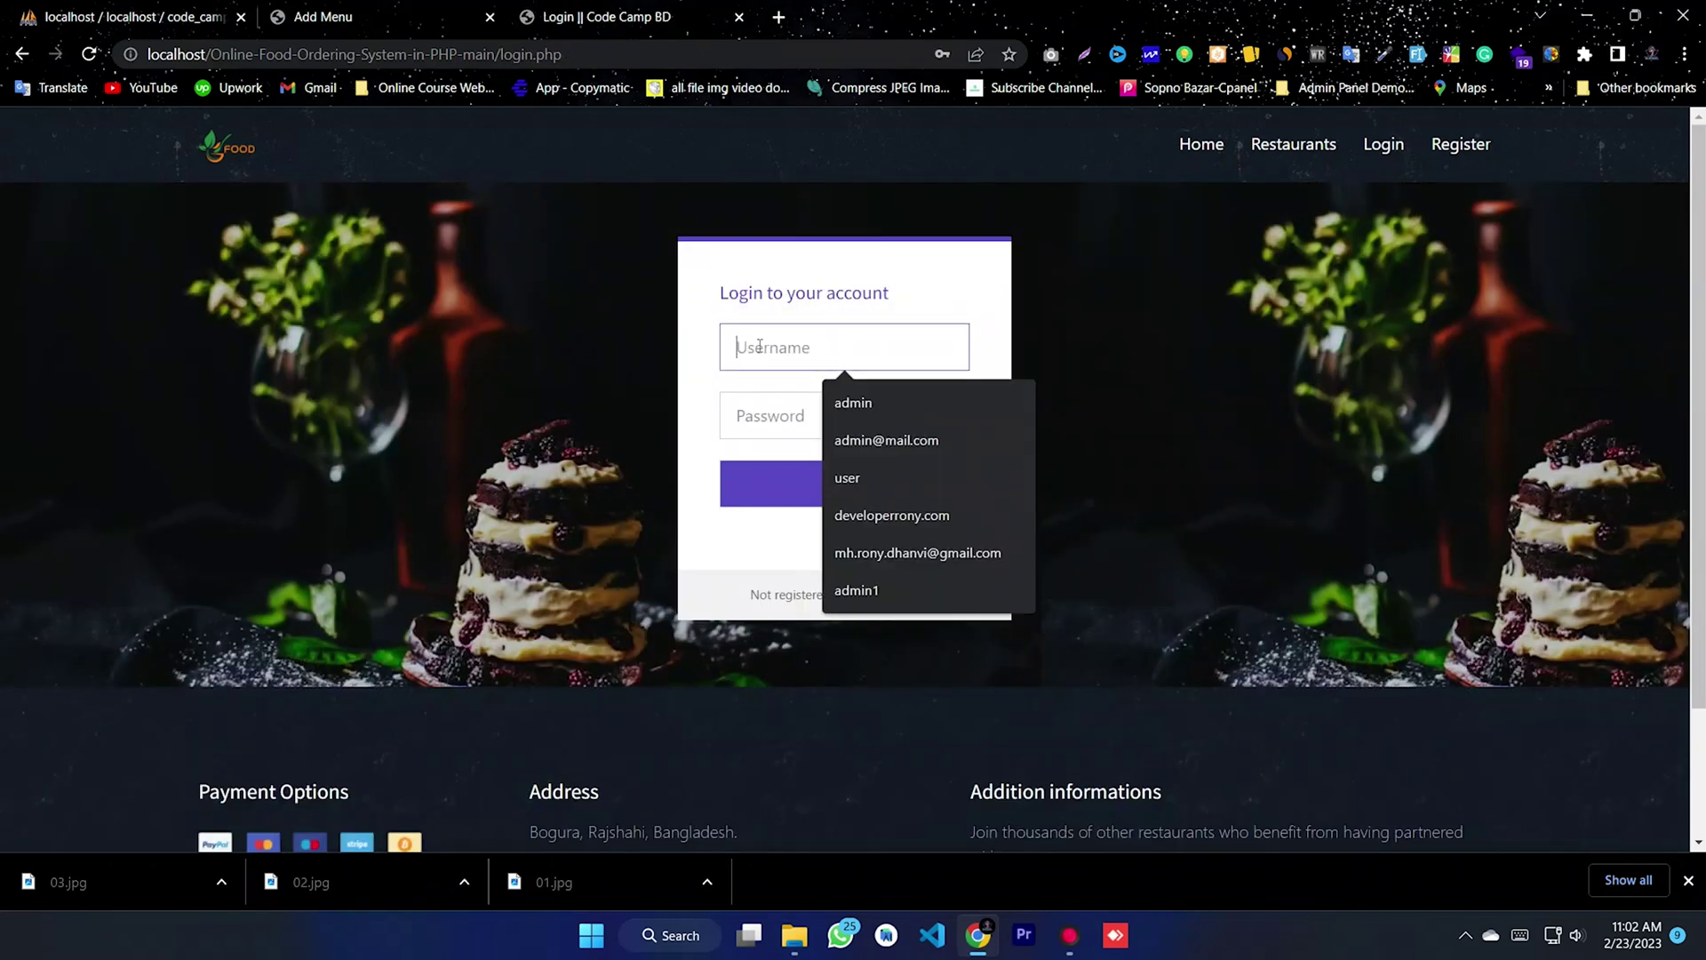
pyautogui.click(871, 477)
pyautogui.click(779, 425)
pyautogui.hotkey('ctrl', 'v')
pyautogui.click(849, 497)
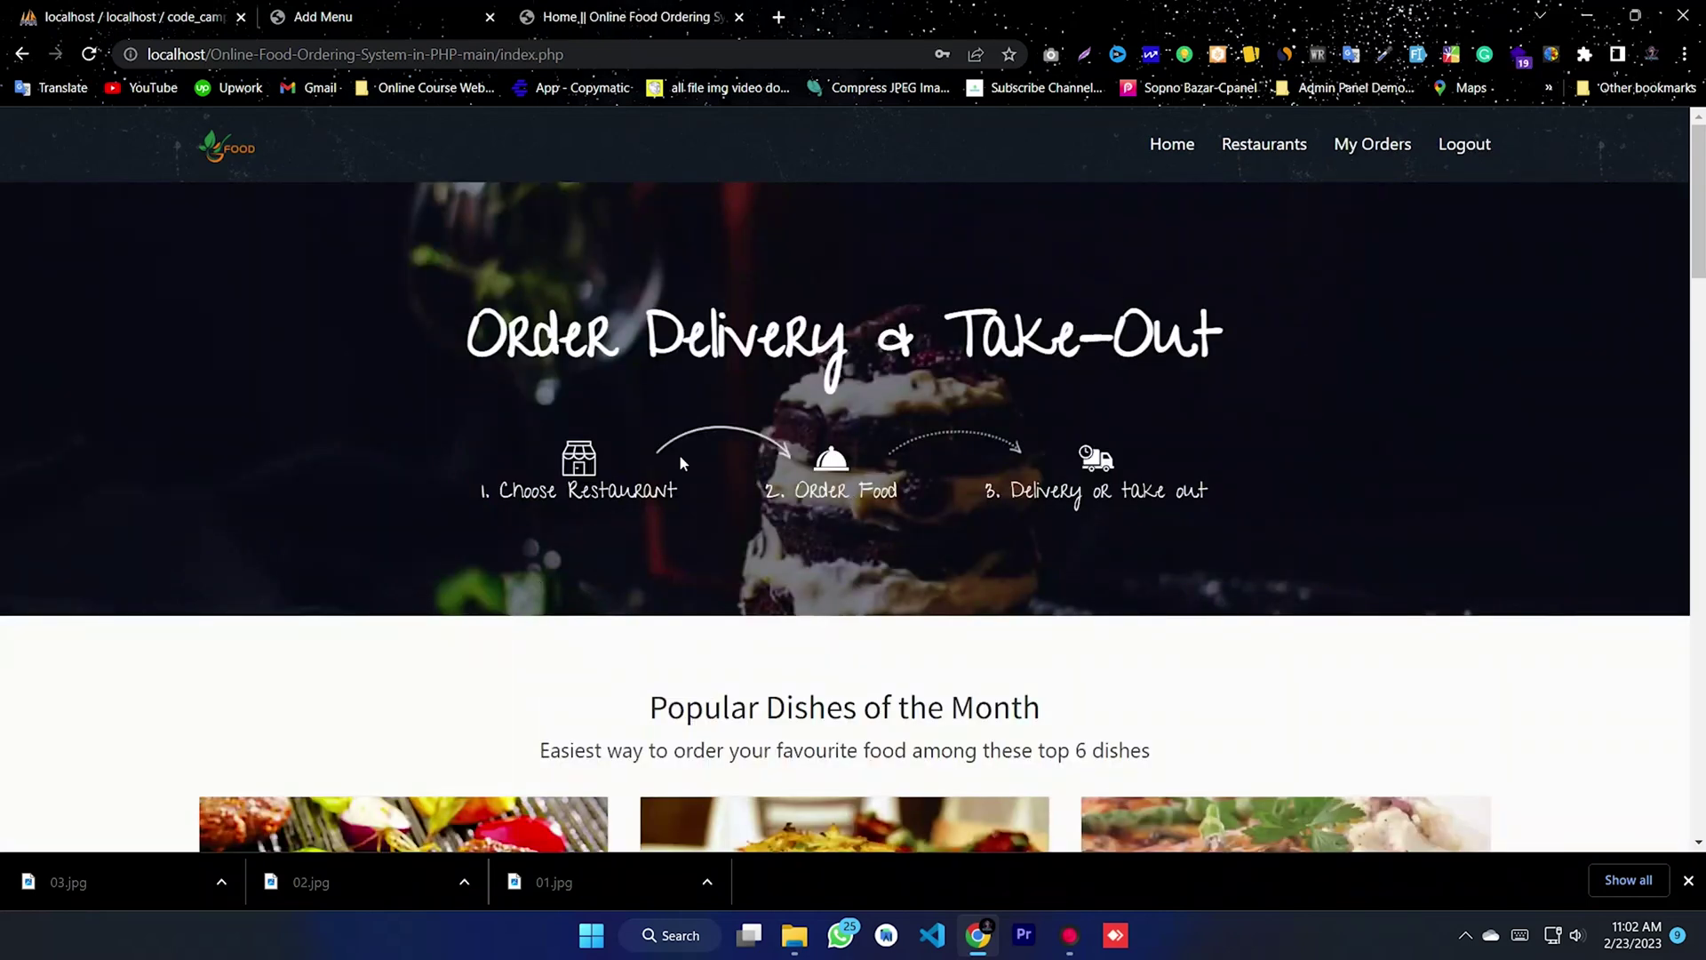
# - Go to Restaurants and bring up Code Camp BD's menu
pyautogui.click(1256, 146)
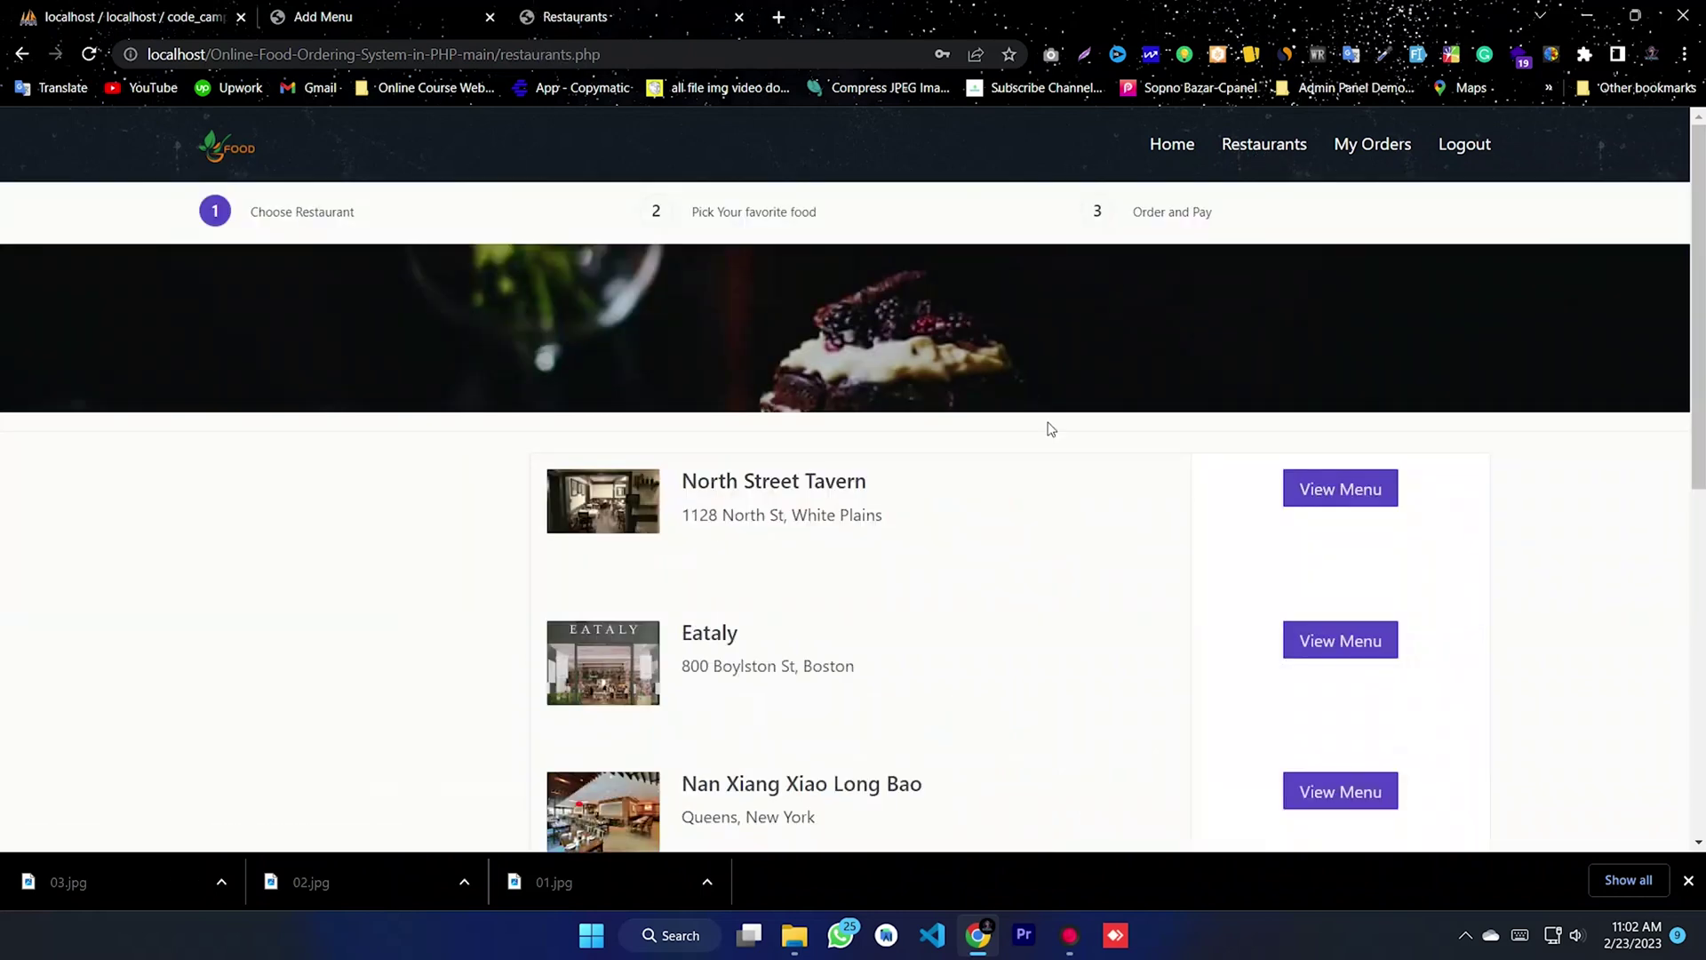
pyautogui.scroll(-6, 1255, 302)
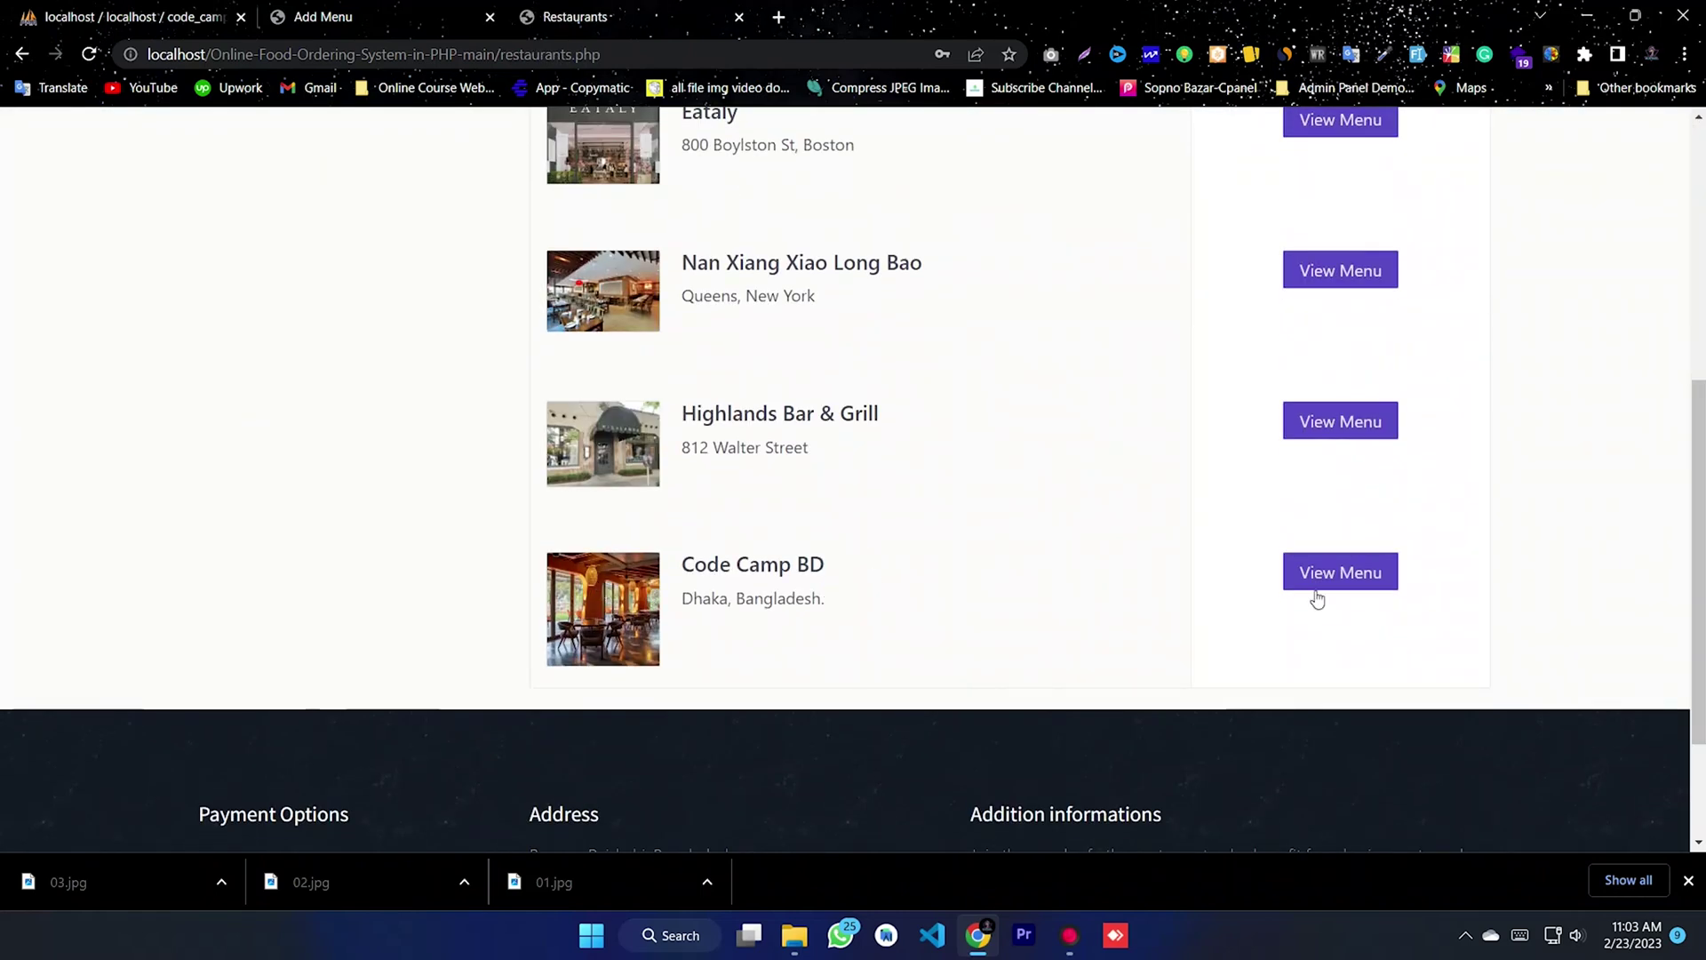
pyautogui.scroll(-2, 889, 569)
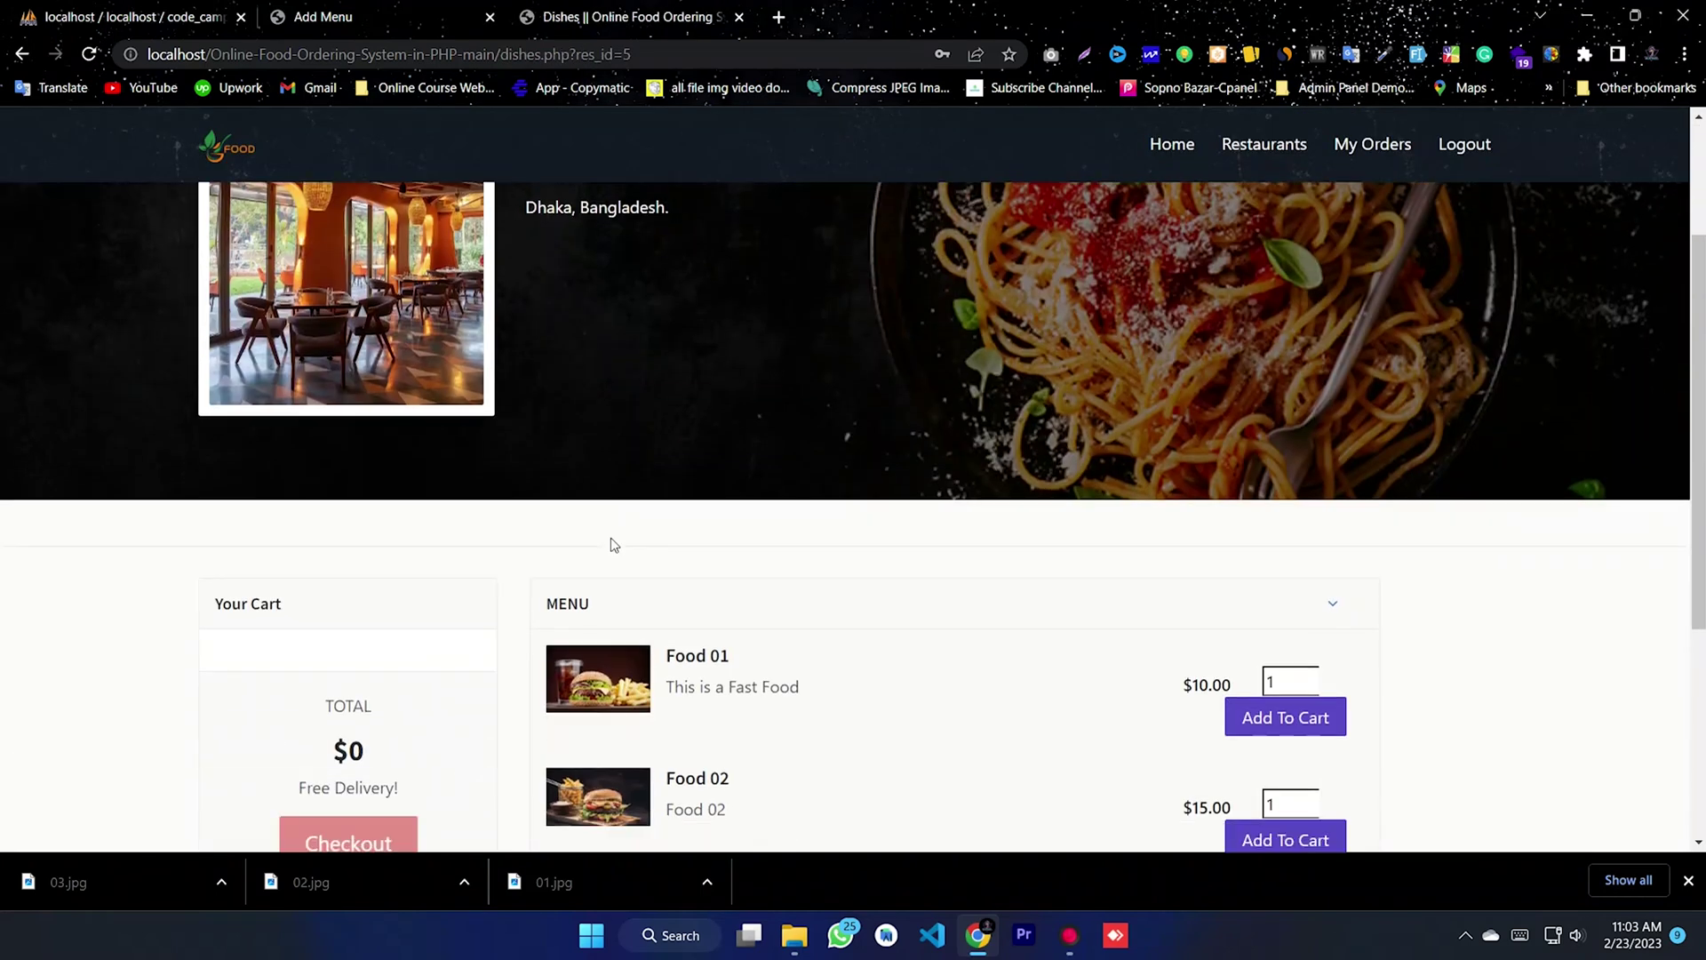
pyautogui.scroll(2, 1225, 448)
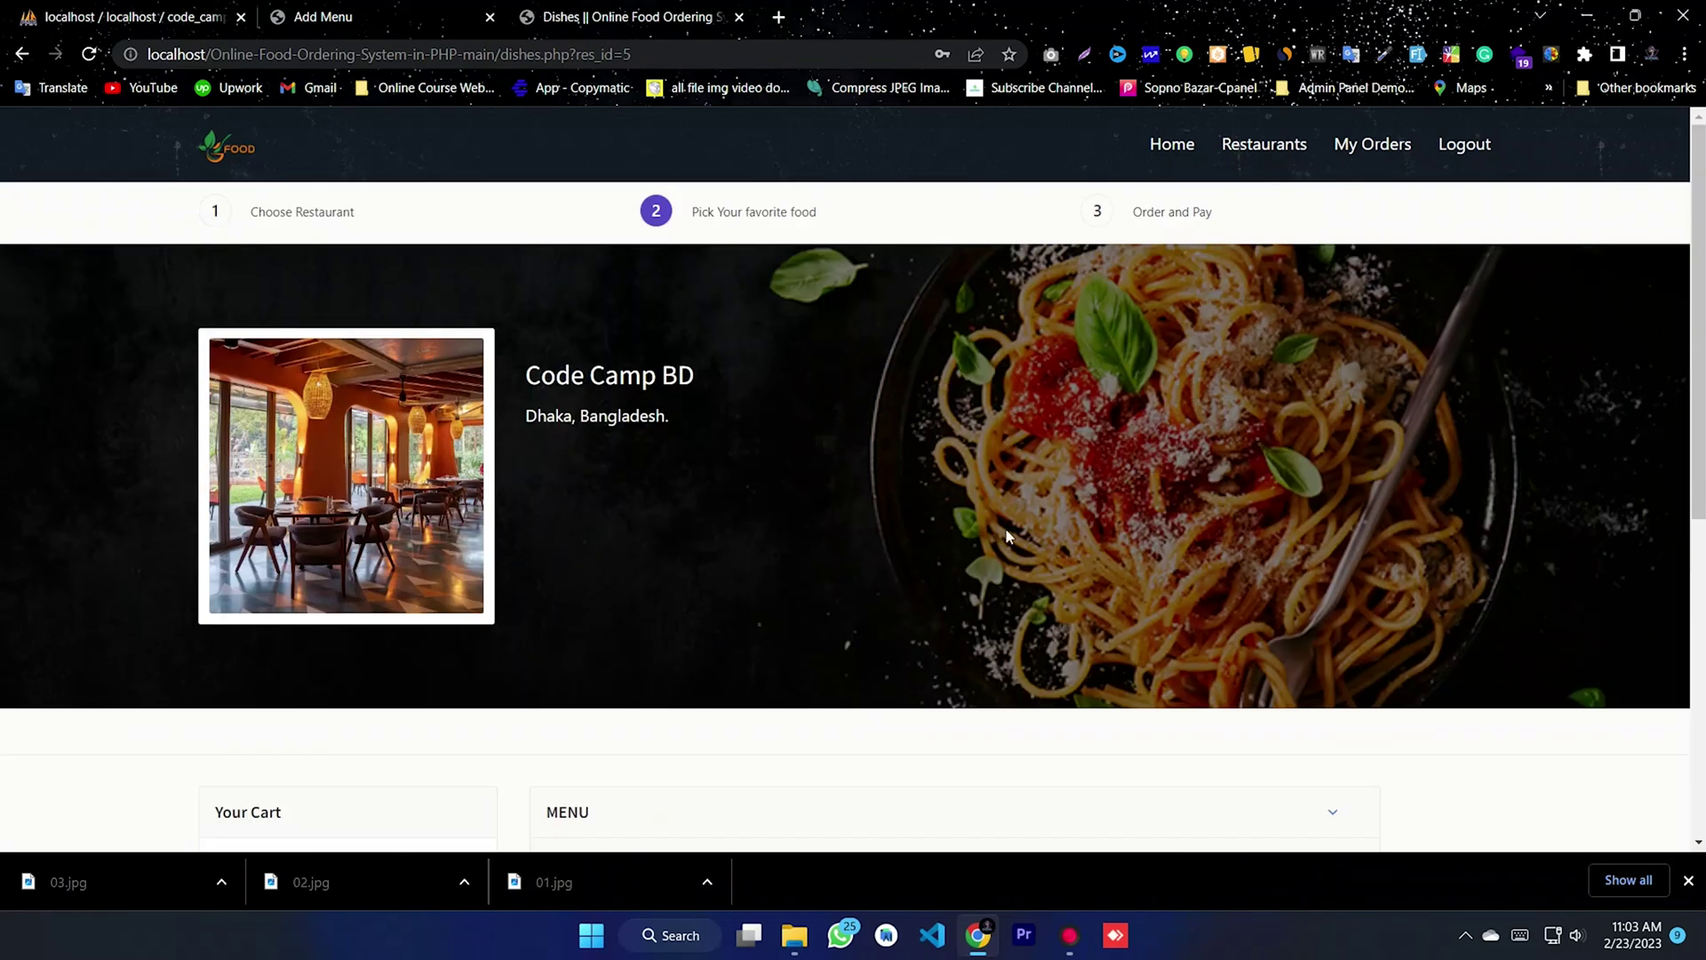
pyautogui.scroll(-4, 1027, 526)
pyautogui.scroll(3, 800, 337)
pyautogui.moveTo(729, 322); pyautogui.dragTo(572, 281)
pyautogui.click(511, 381)
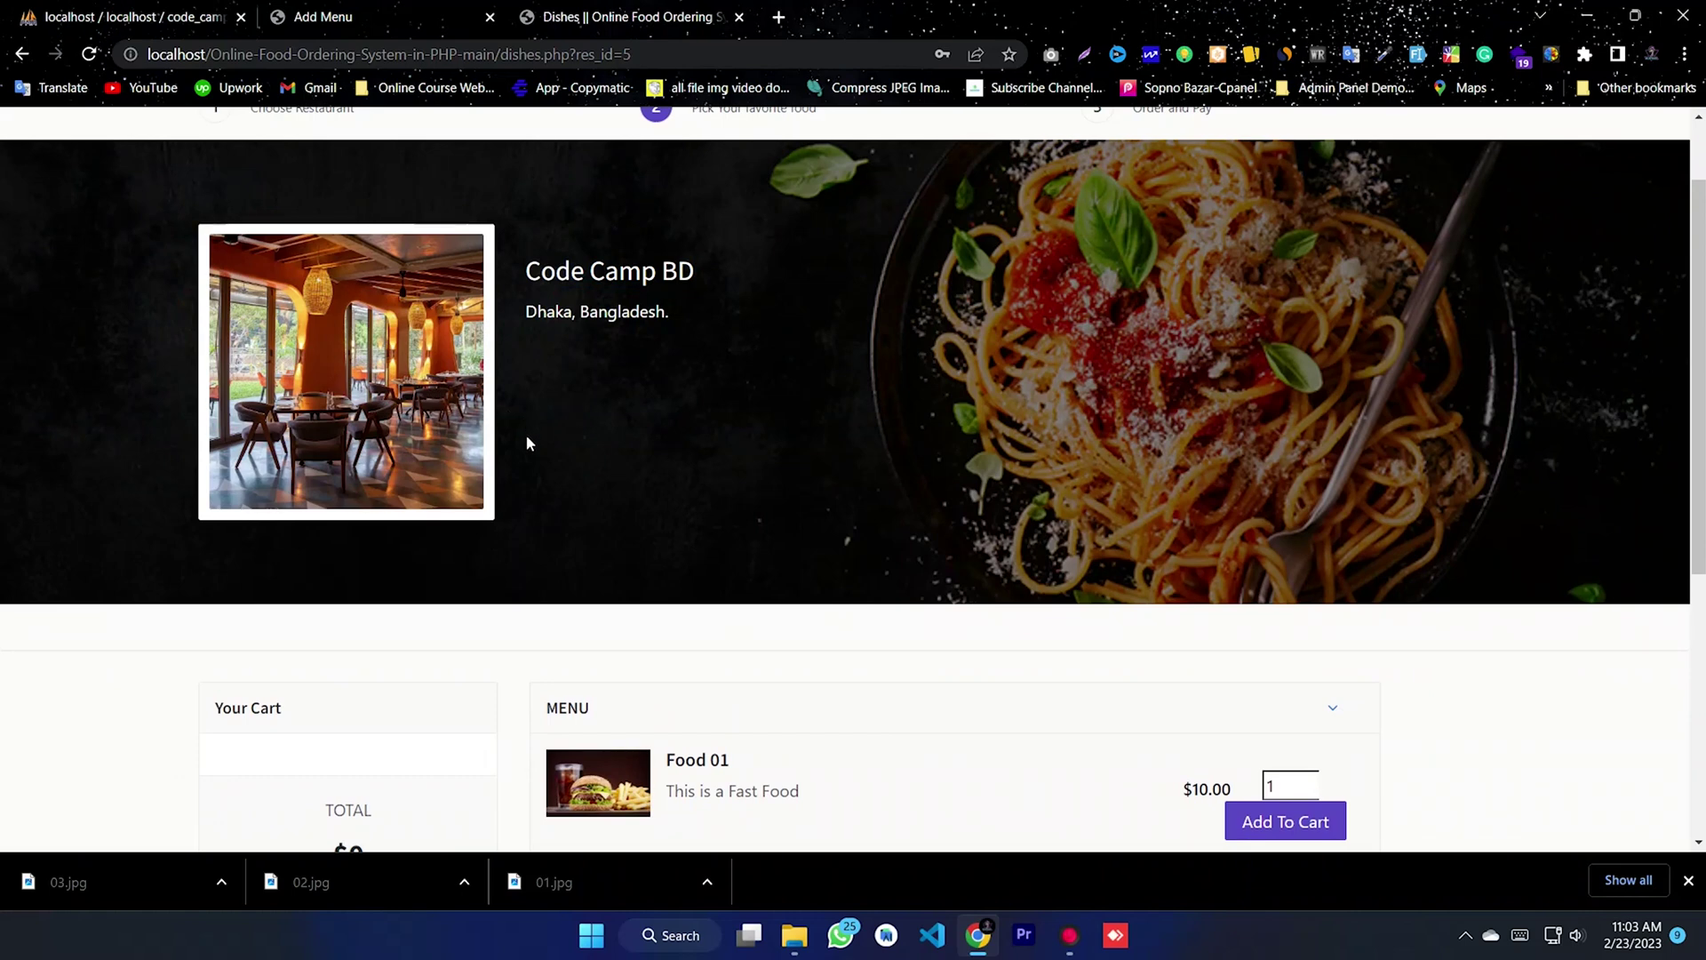
pyautogui.scroll(-5, 527, 441)
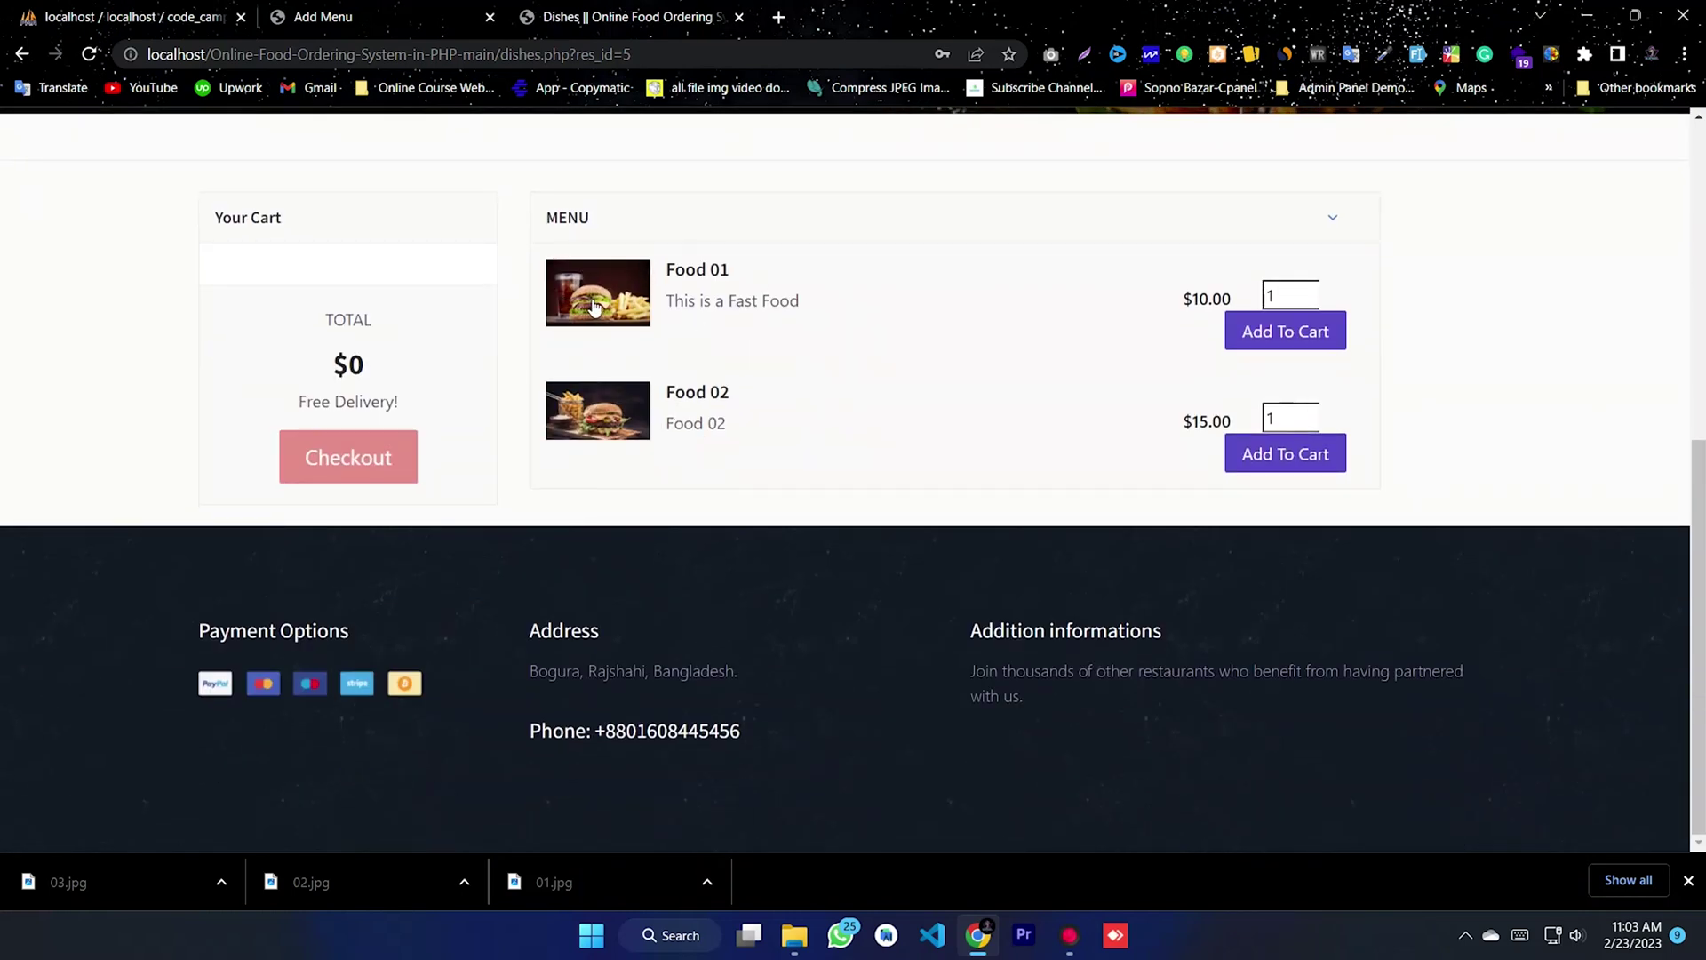
# - Add 3 Food 01 and 5 Food 02 to the cart and proceed to the $105 checkout
pyautogui.doubleClick(1318, 296)
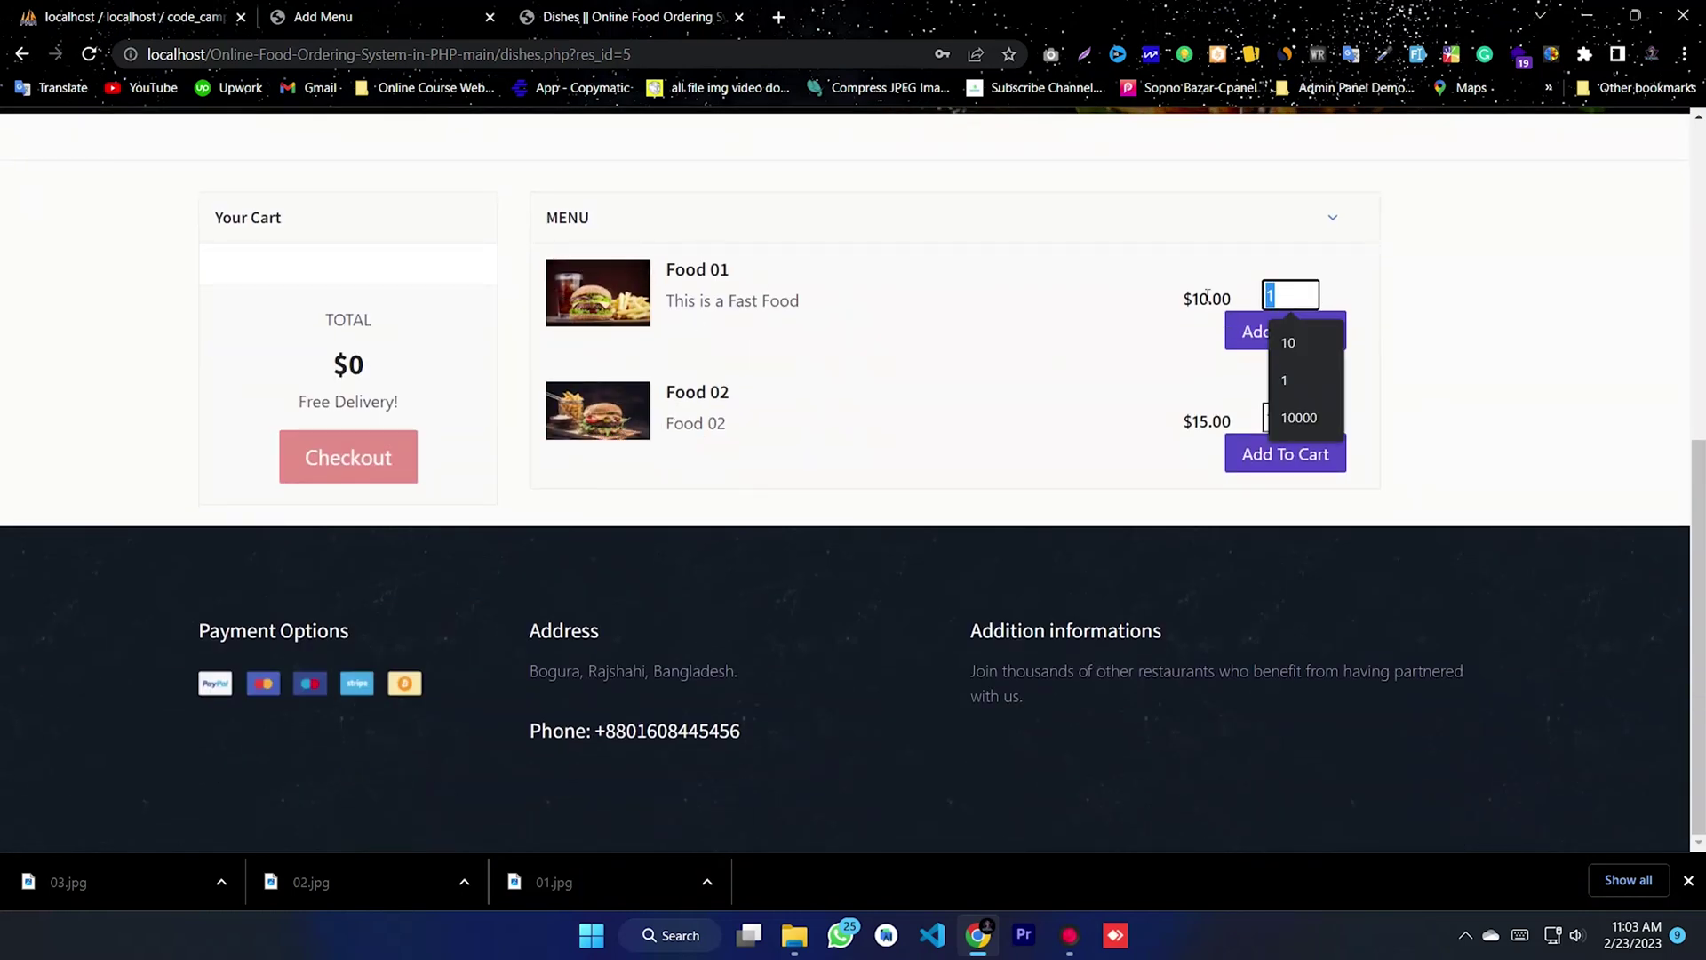
pyautogui.click(1206, 295)
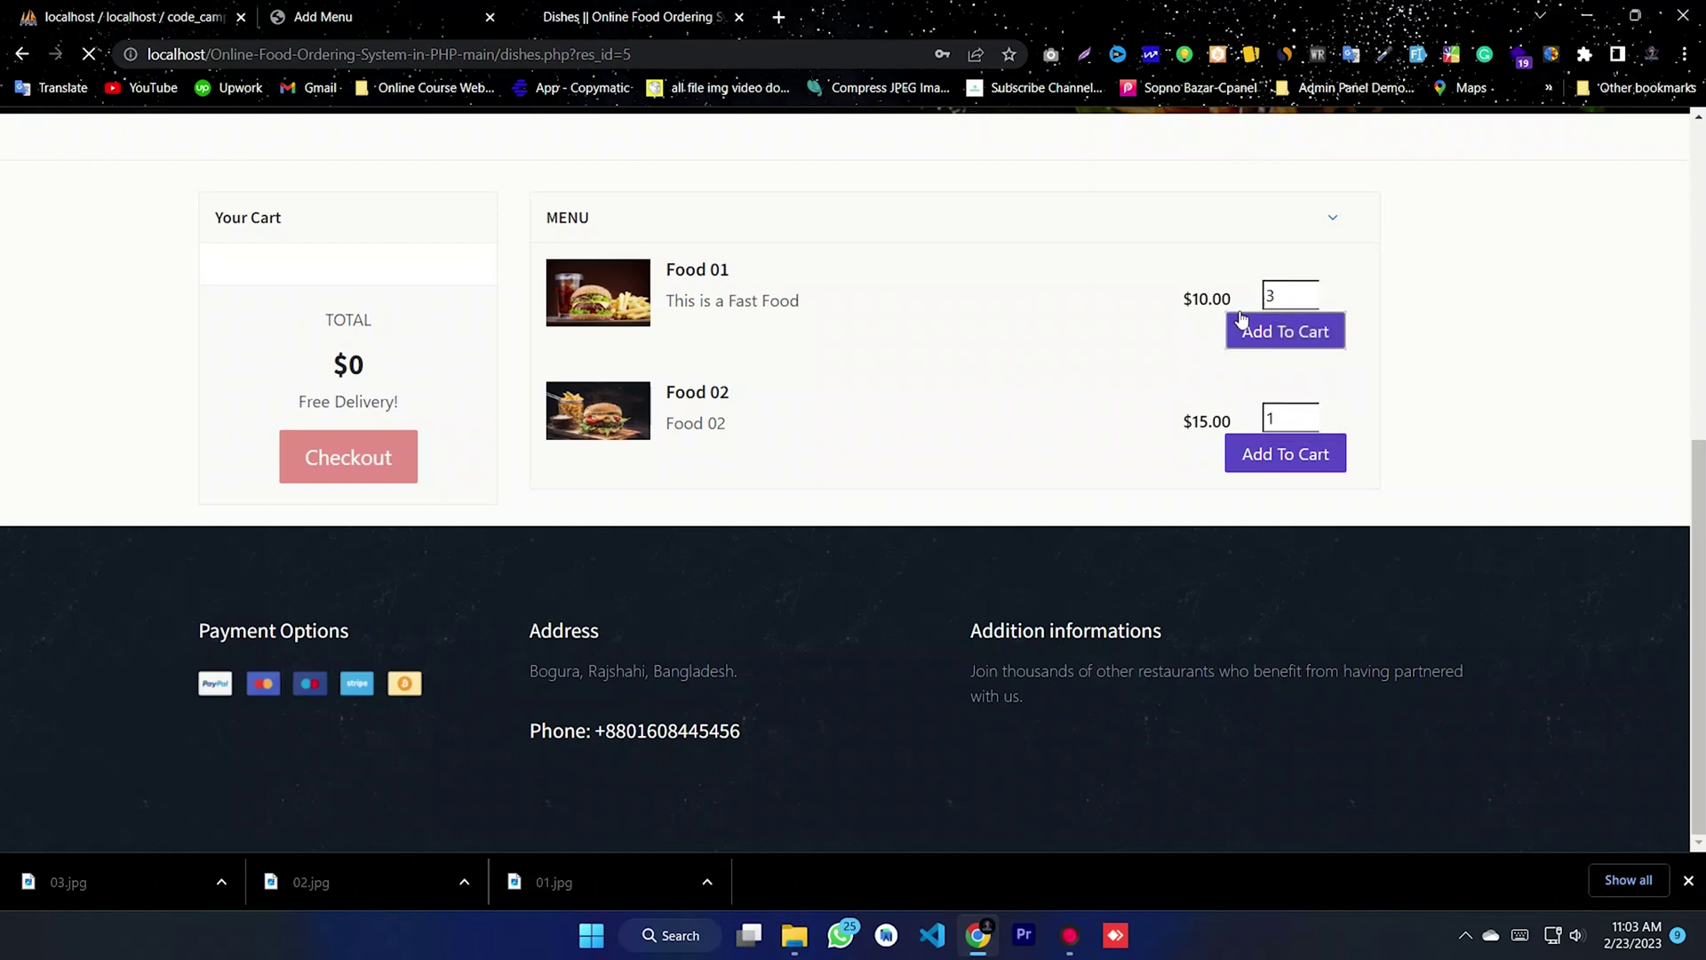
pyautogui.click(1239, 331)
pyautogui.scroll(-7, 1220, 364)
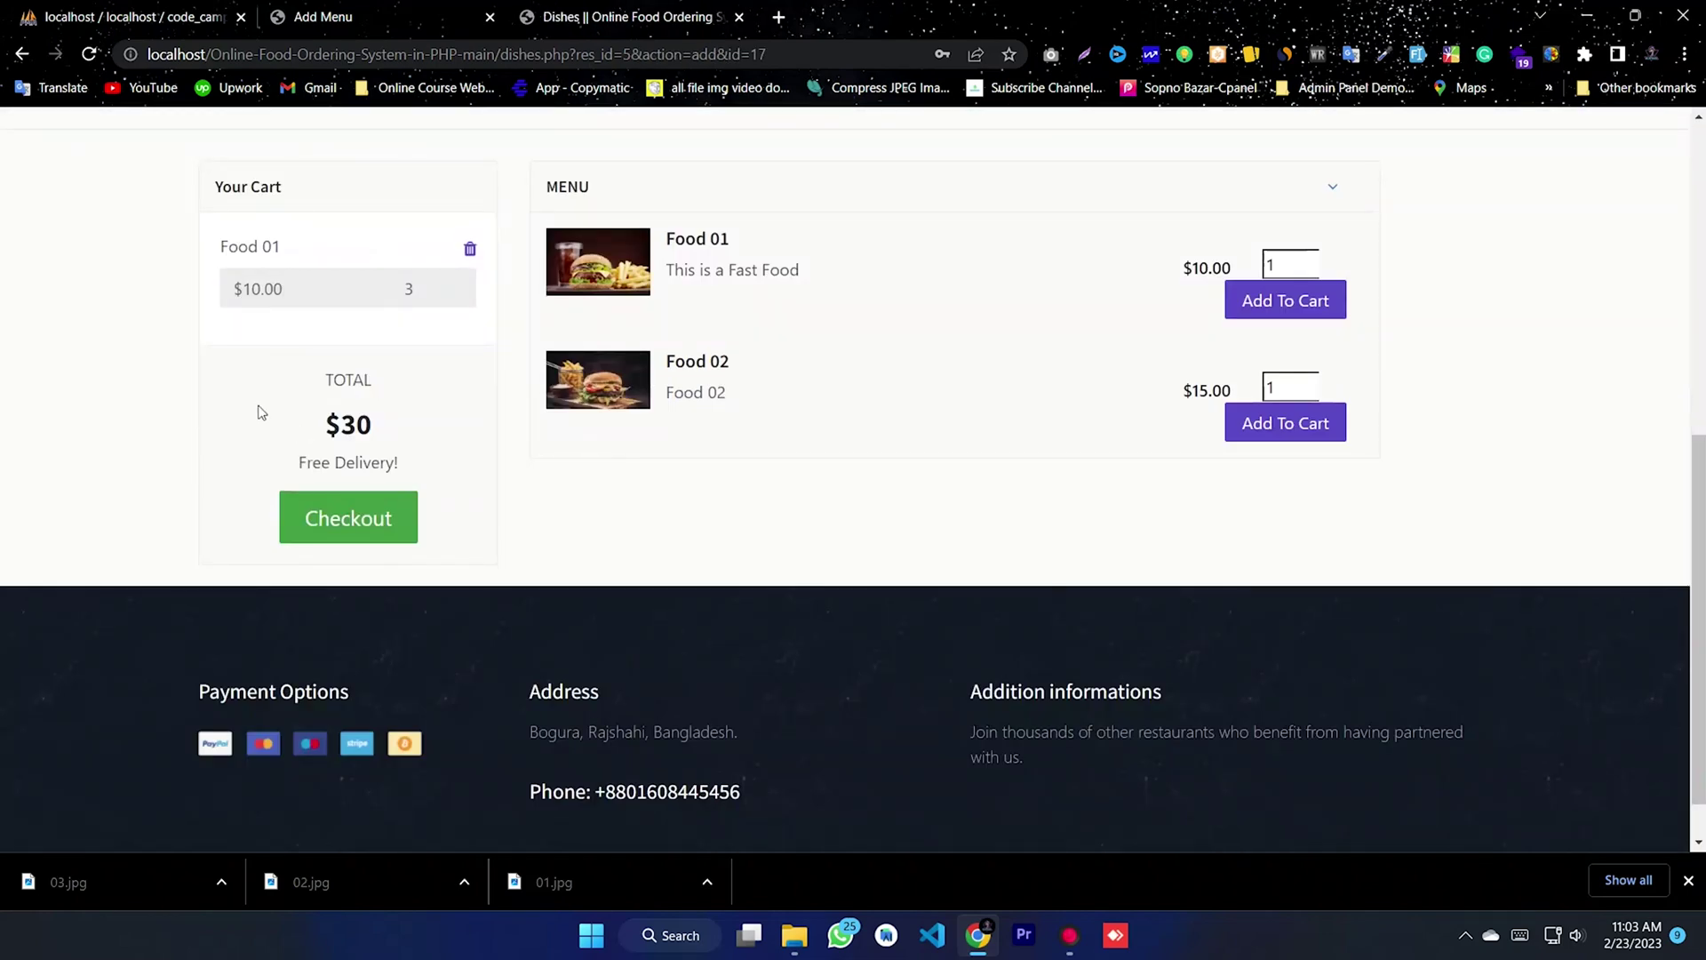
pyautogui.doubleClick(365, 316)
pyautogui.click(1161, 419)
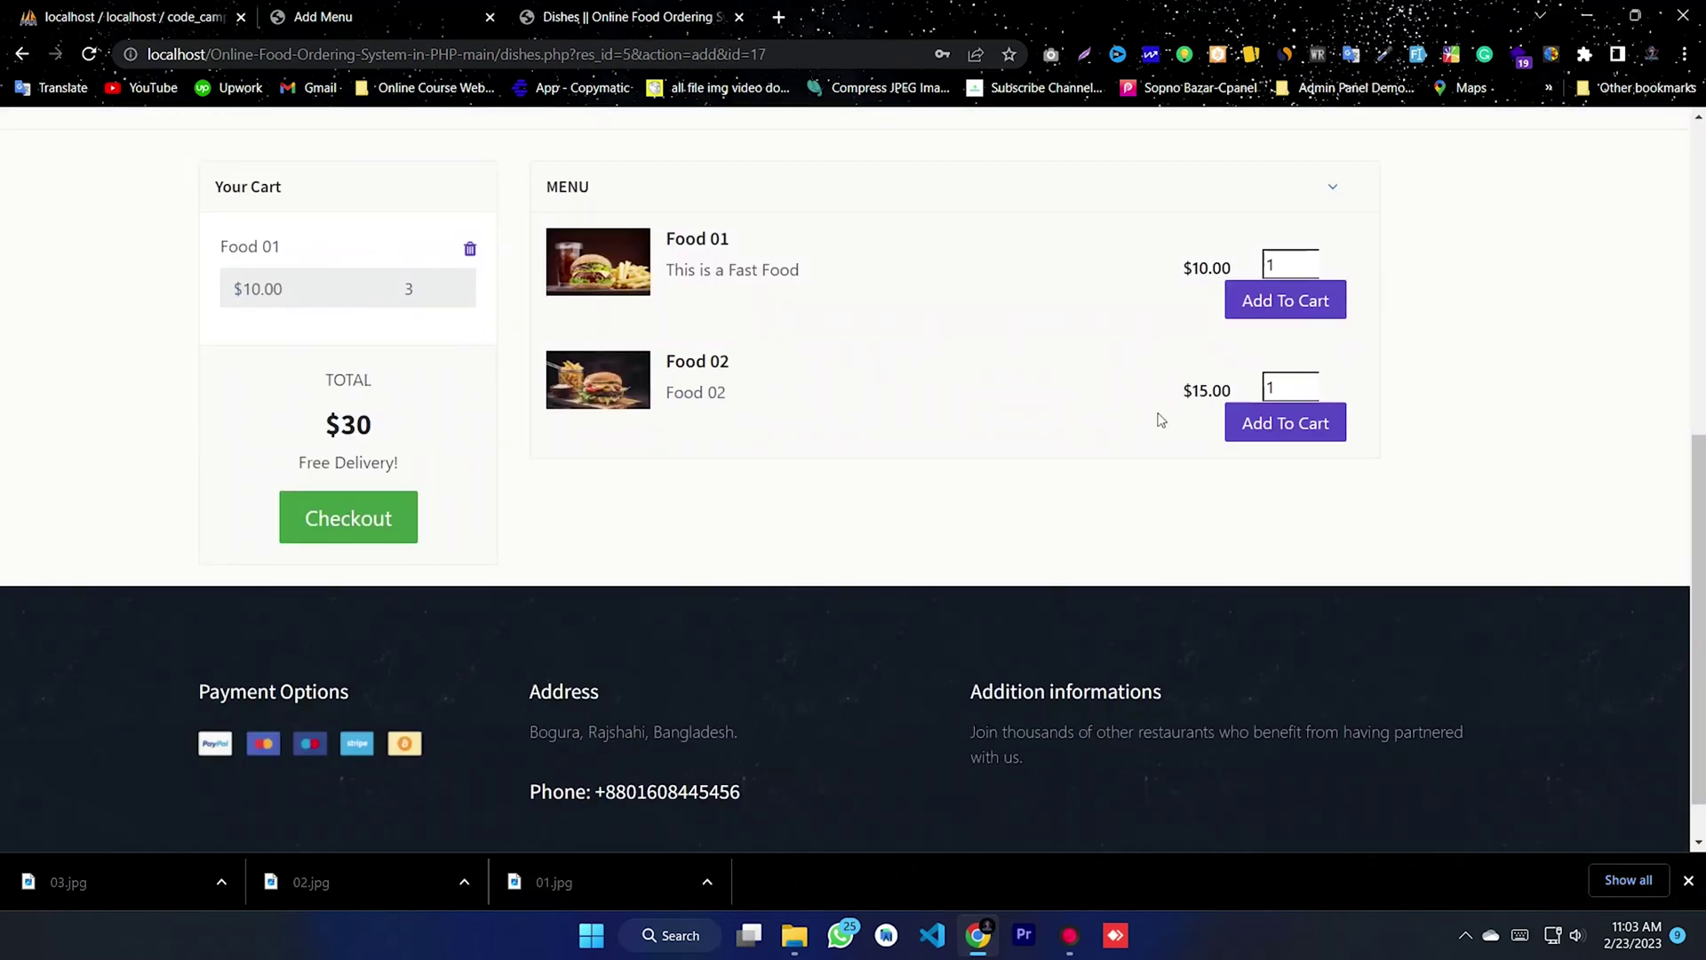
pyautogui.doubleClick(1293, 378)
pyautogui.click(1286, 424)
pyautogui.scroll(-5, 533, 462)
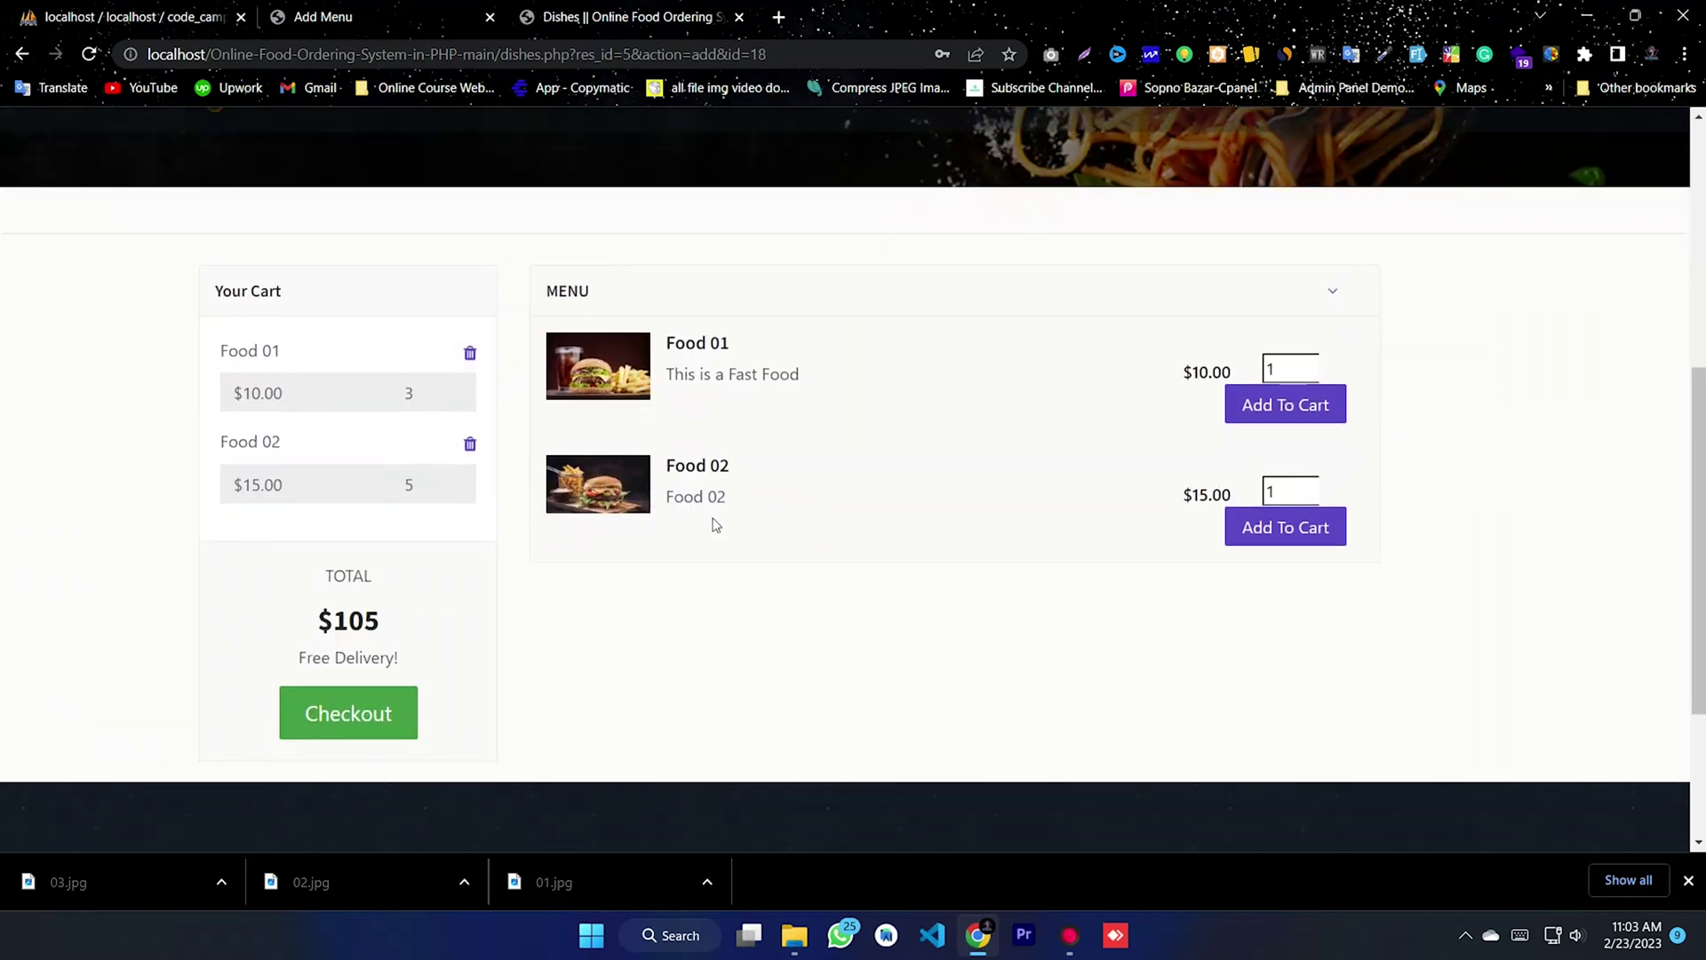
pyautogui.click(331, 721)
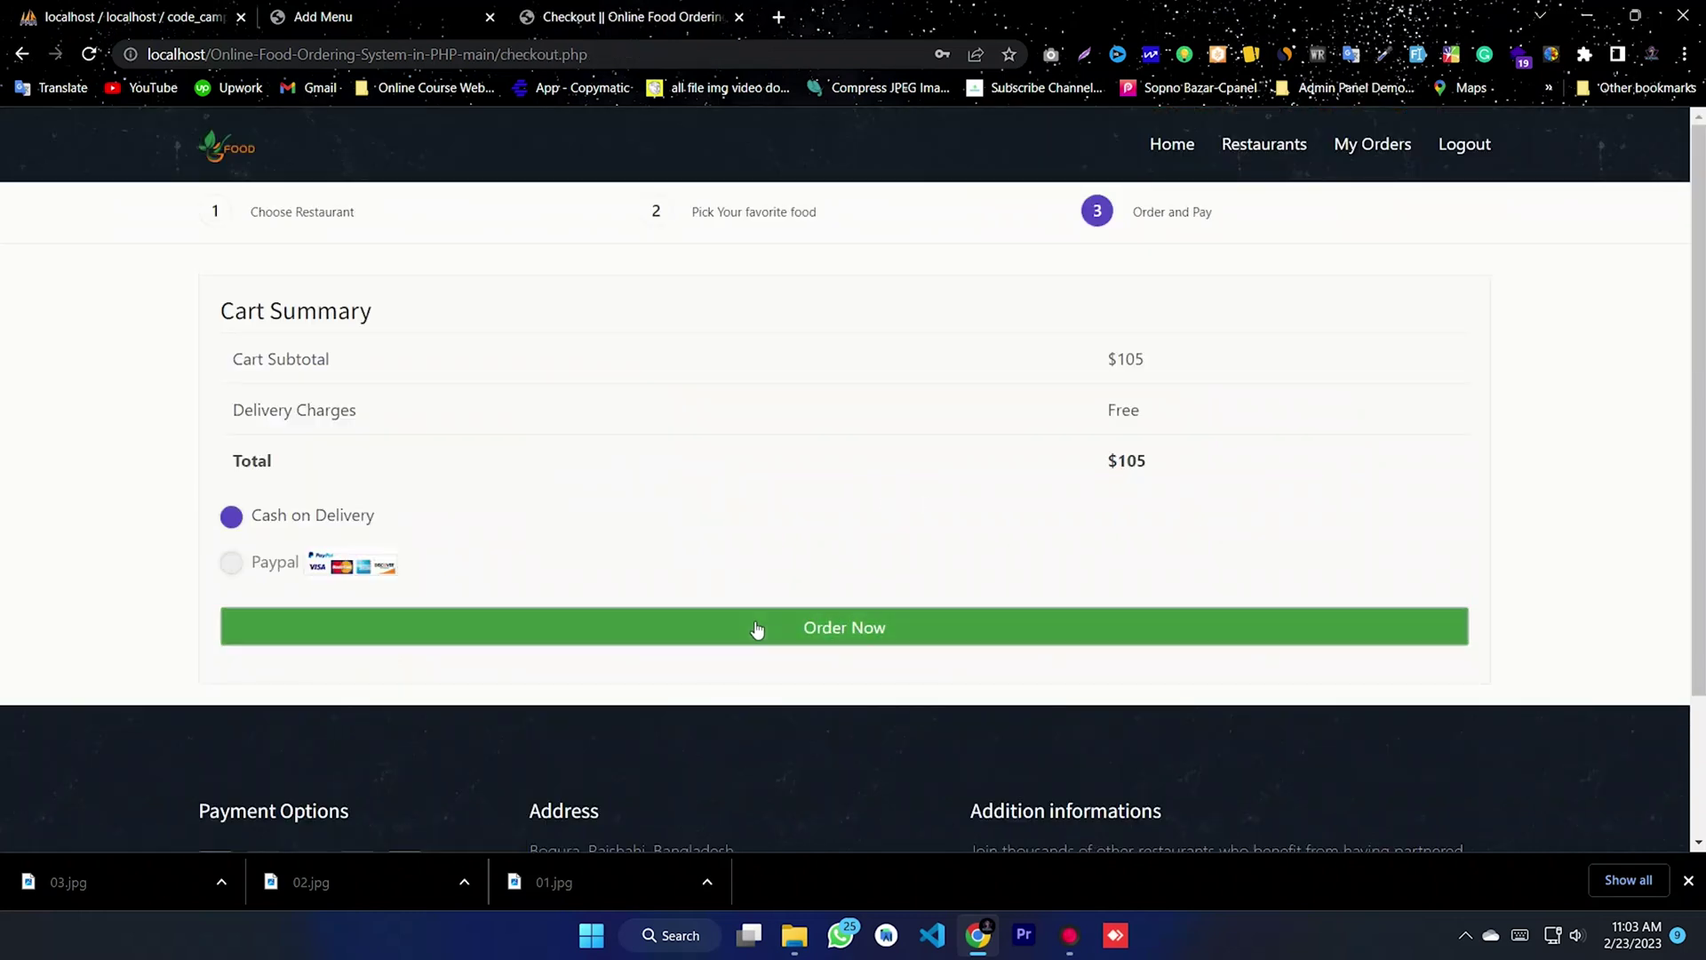
# - Place the $105 cash-on-delivery order, confirm both dialogs, and return to the admin tab
pyautogui.click(759, 631)
pyautogui.click(947, 192)
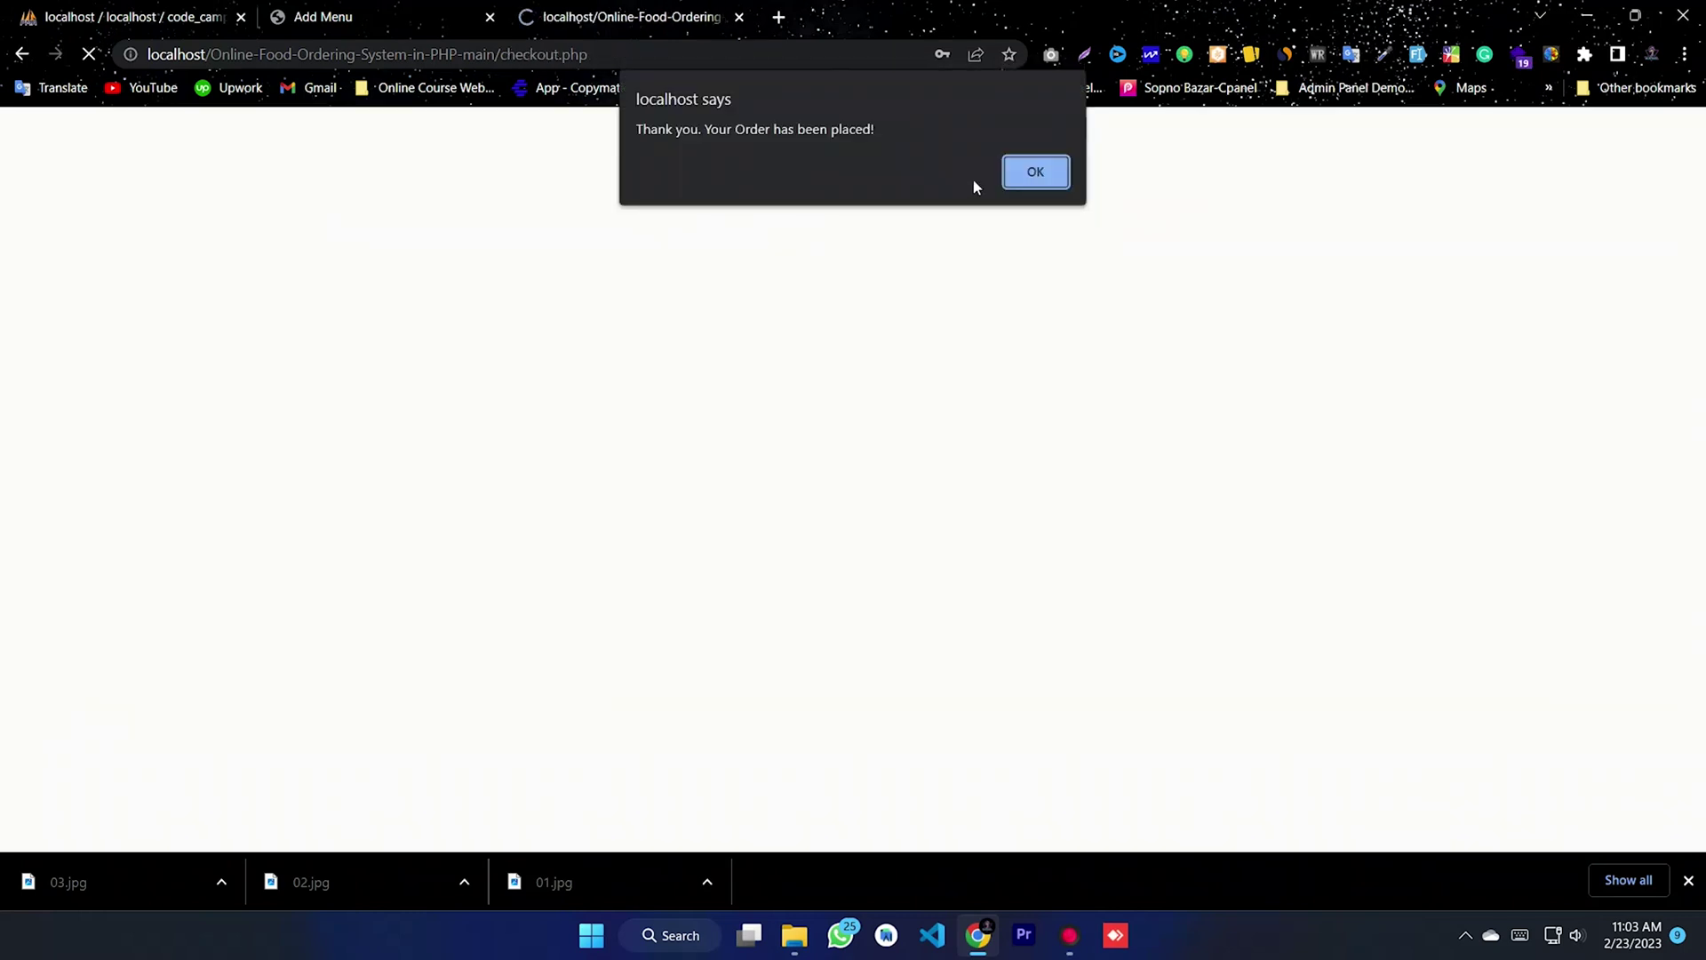
pyautogui.click(1028, 170)
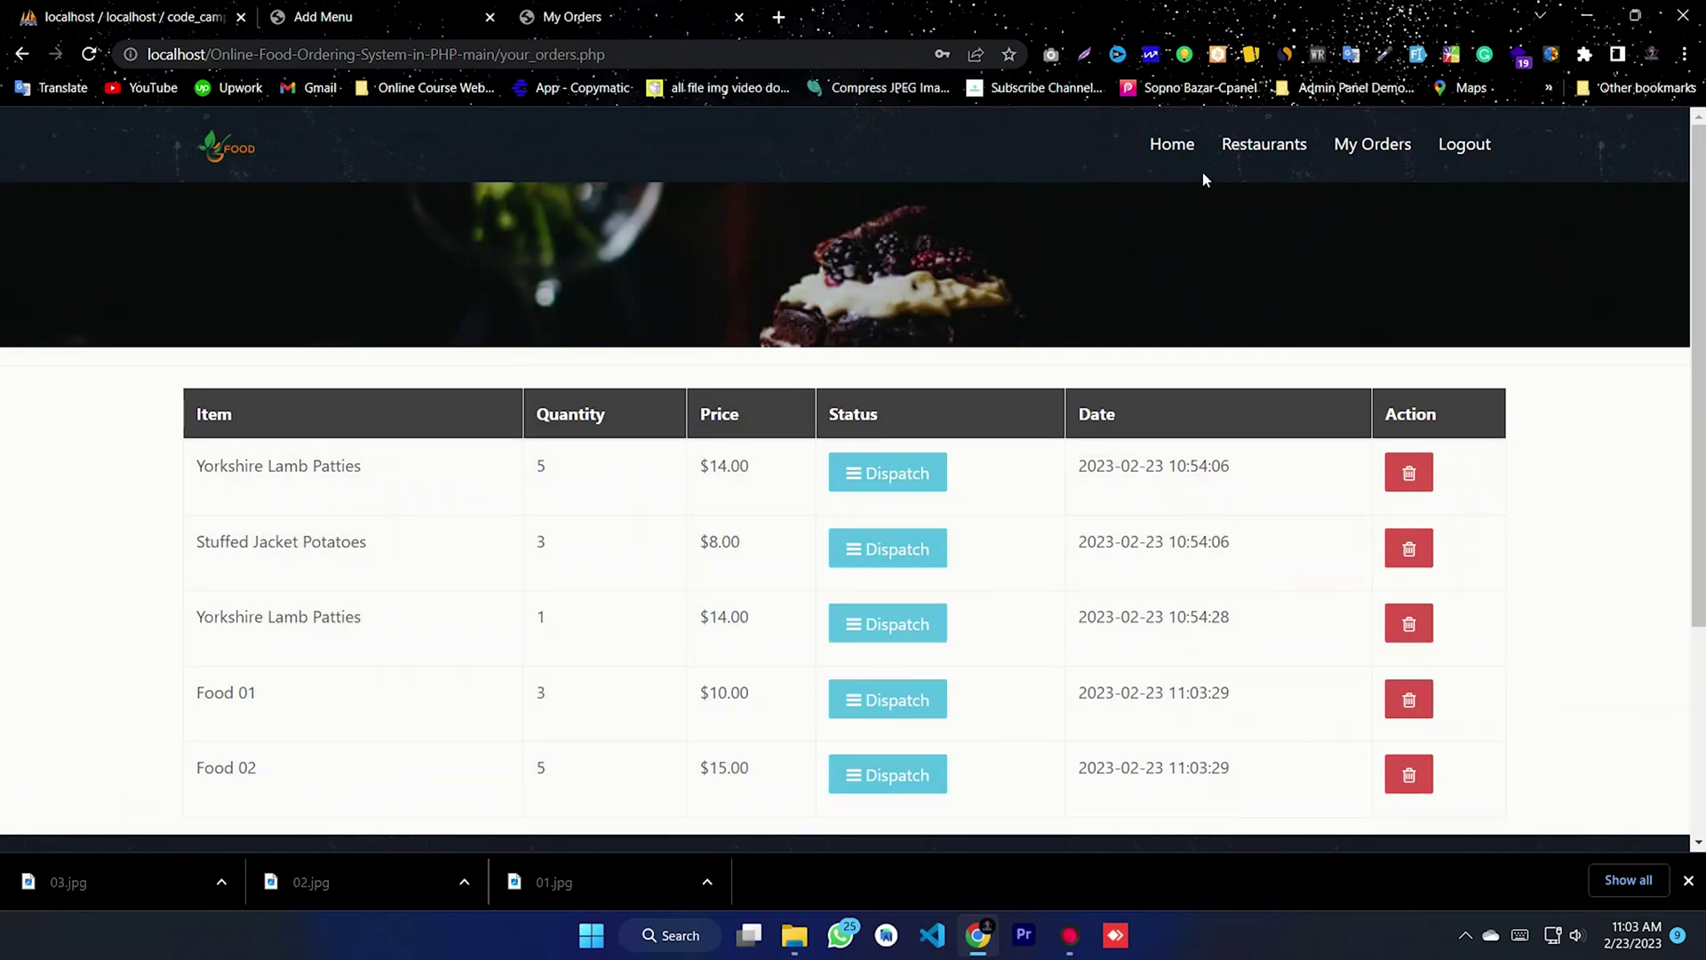
pyautogui.click(312, 12)
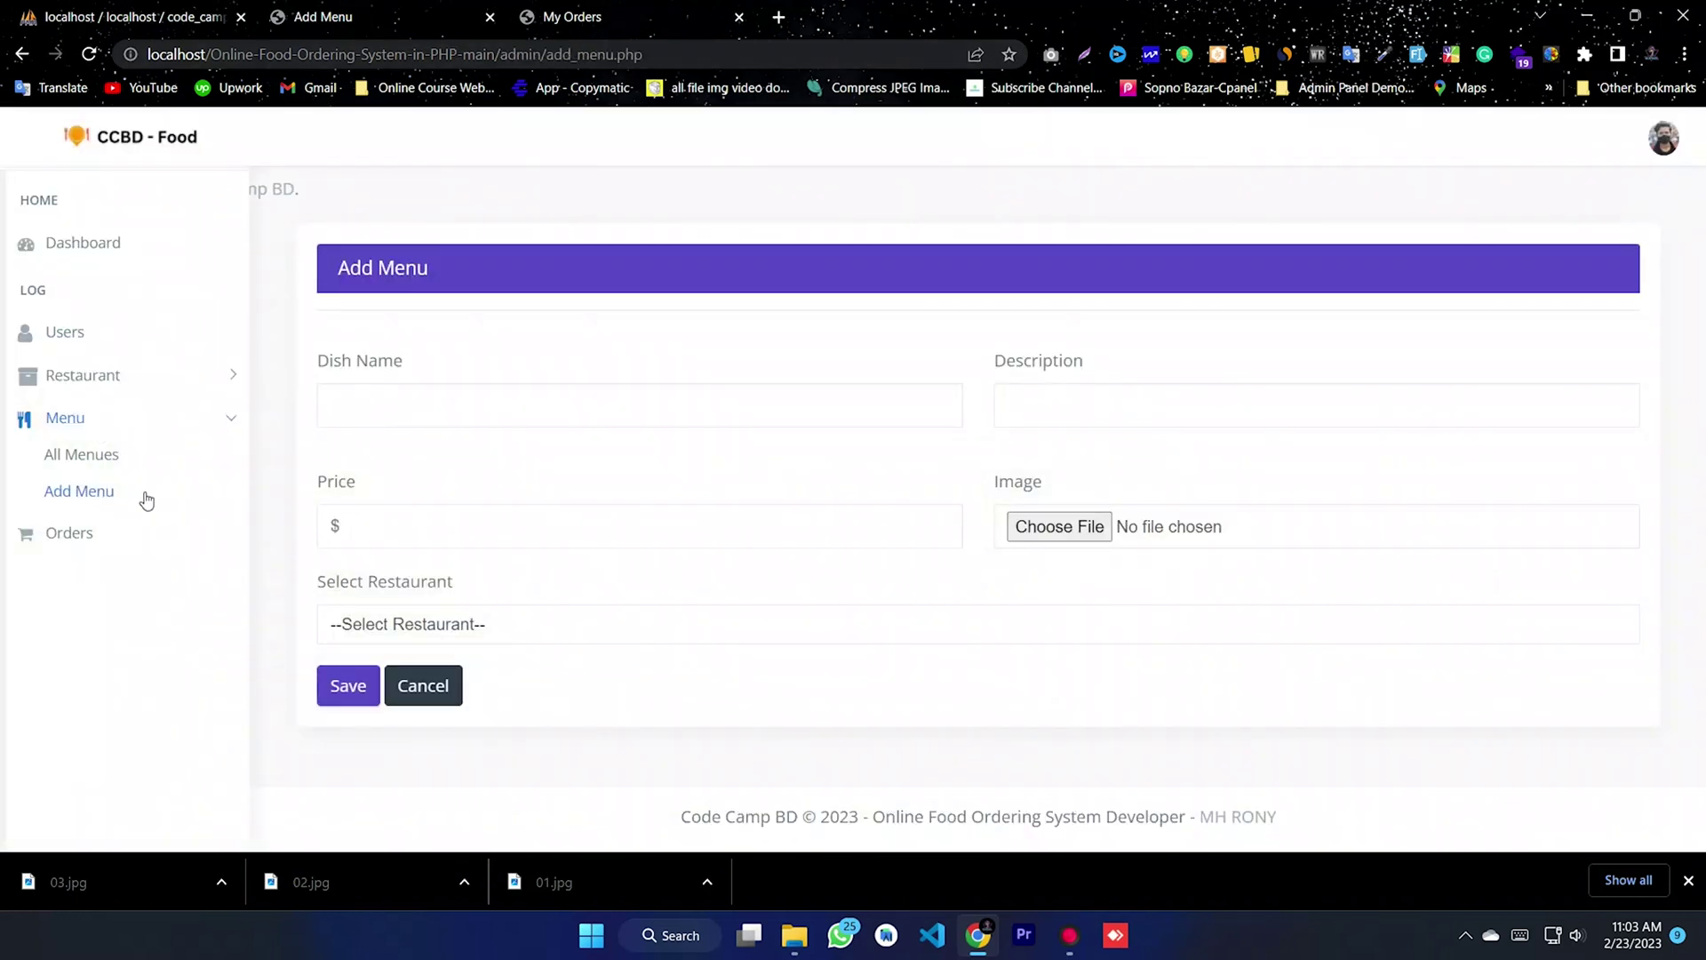
# - In Orders, locate the new Food 01 and Food 02 orders and open Food 02's details
pyautogui.click(71, 533)
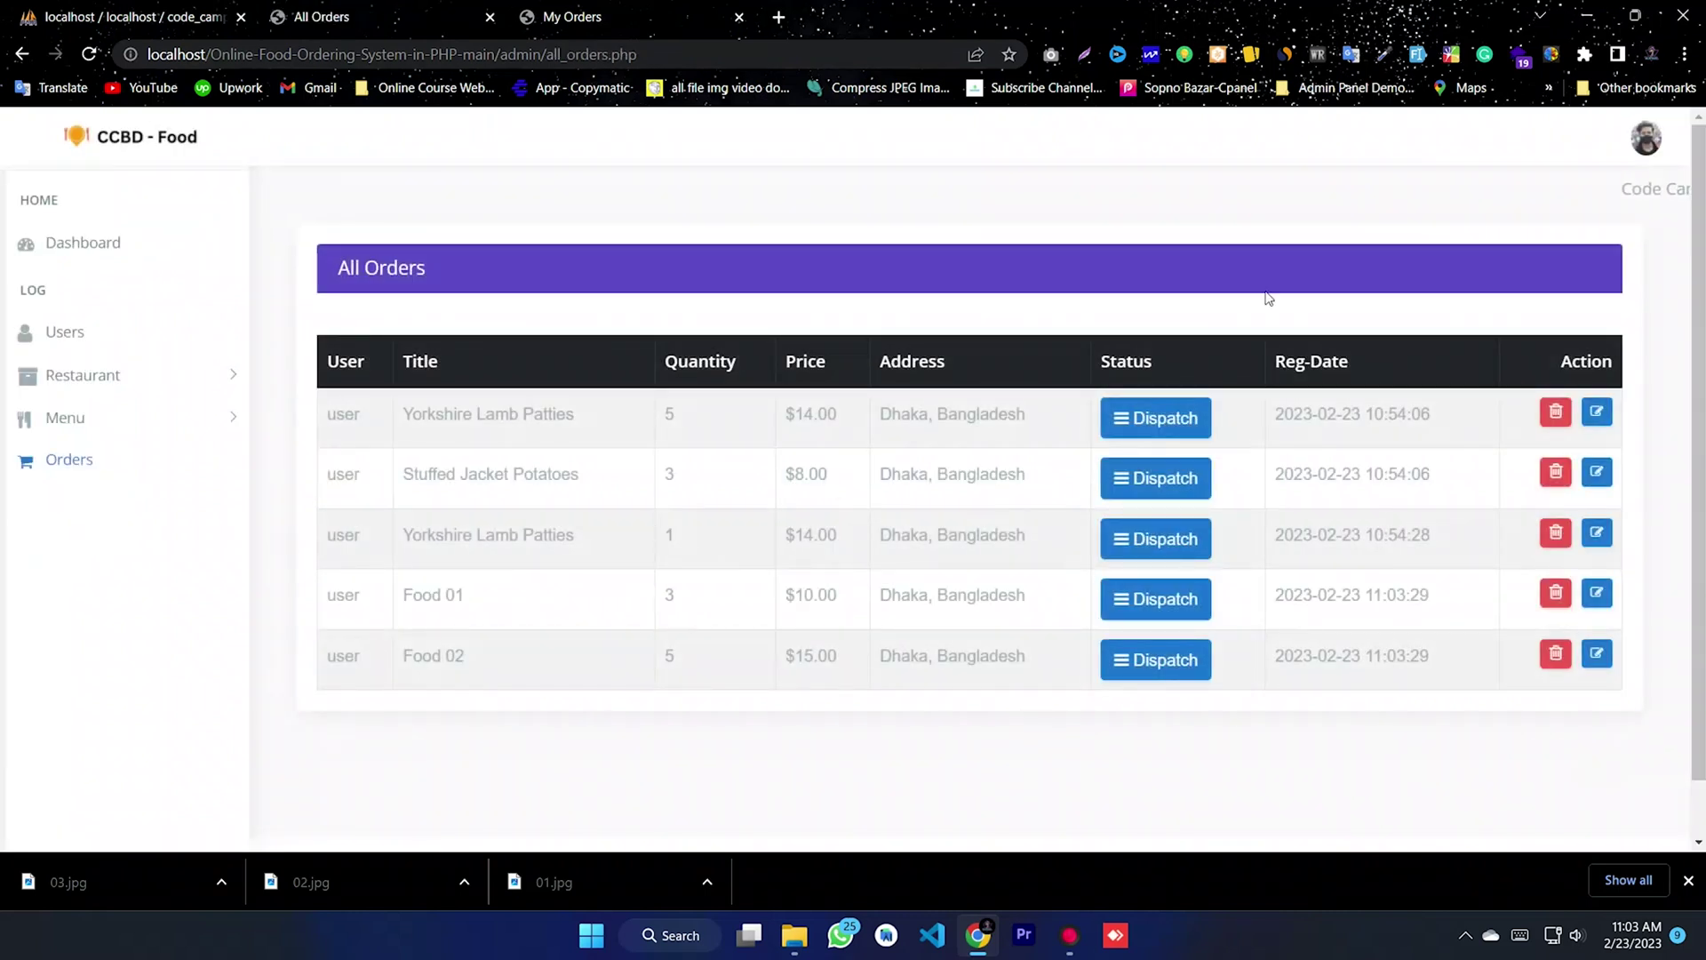
pyautogui.moveTo(531, 433); pyautogui.dragTo(569, 416)
pyautogui.moveTo(439, 476); pyautogui.dragTo(578, 475)
pyautogui.moveTo(428, 534); pyautogui.dragTo(574, 534)
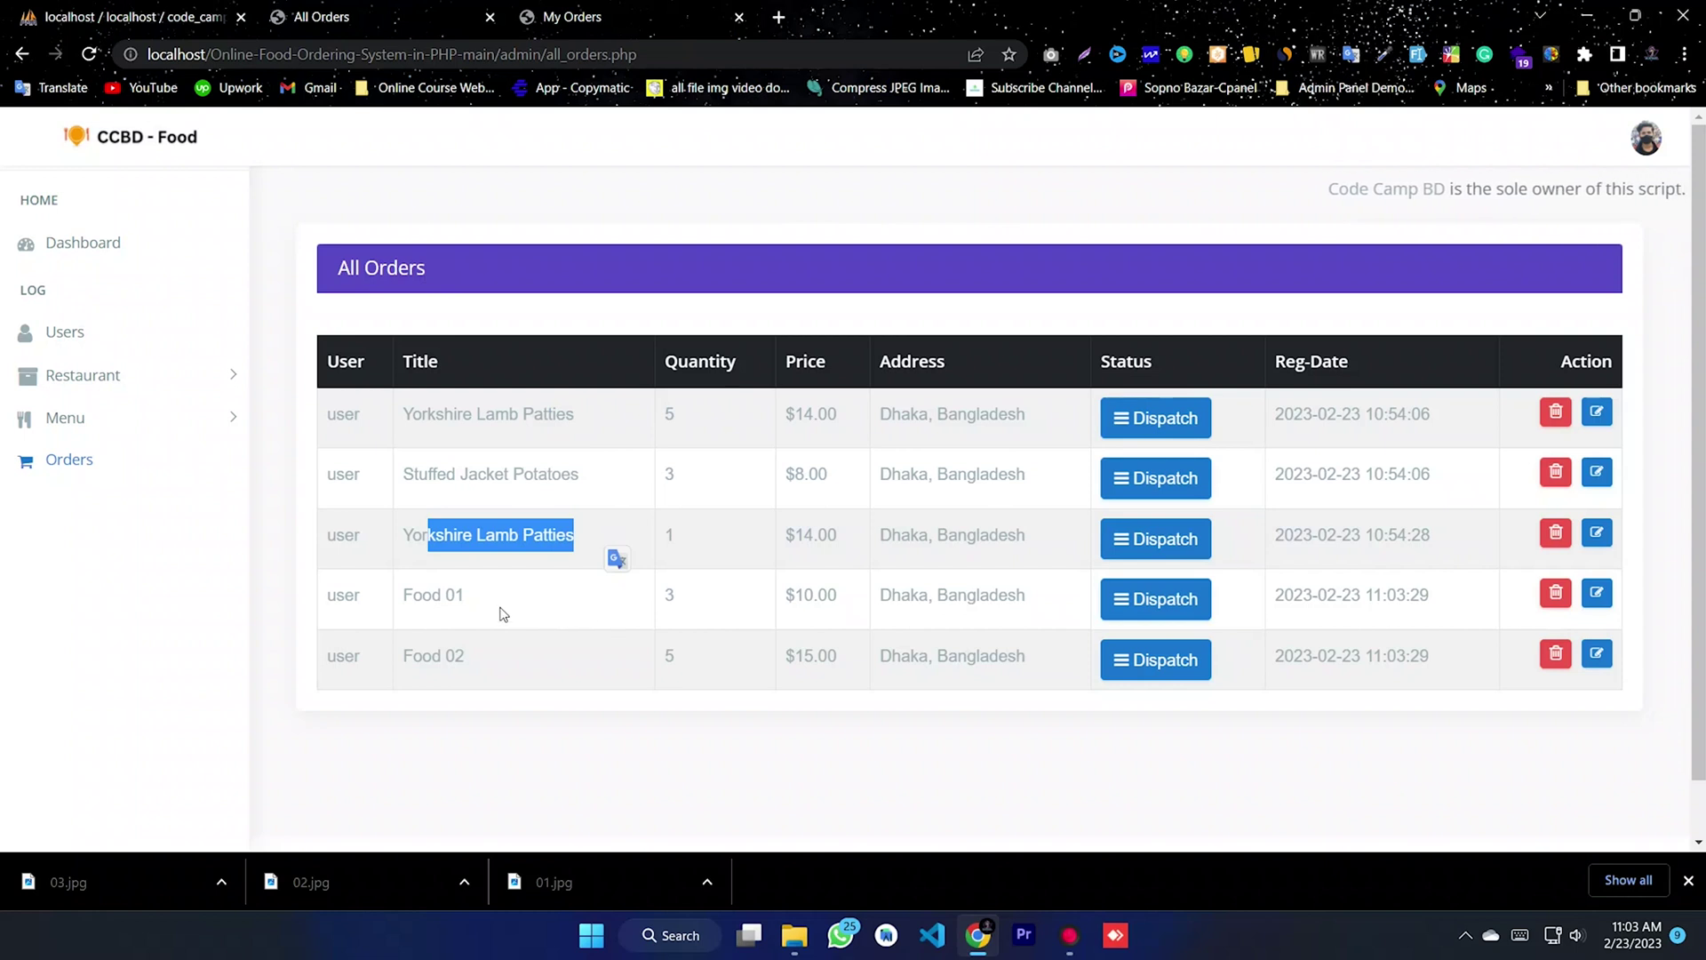
pyautogui.moveTo(503, 613); pyautogui.dragTo(402, 594)
pyautogui.moveTo(473, 658); pyautogui.dragTo(402, 655)
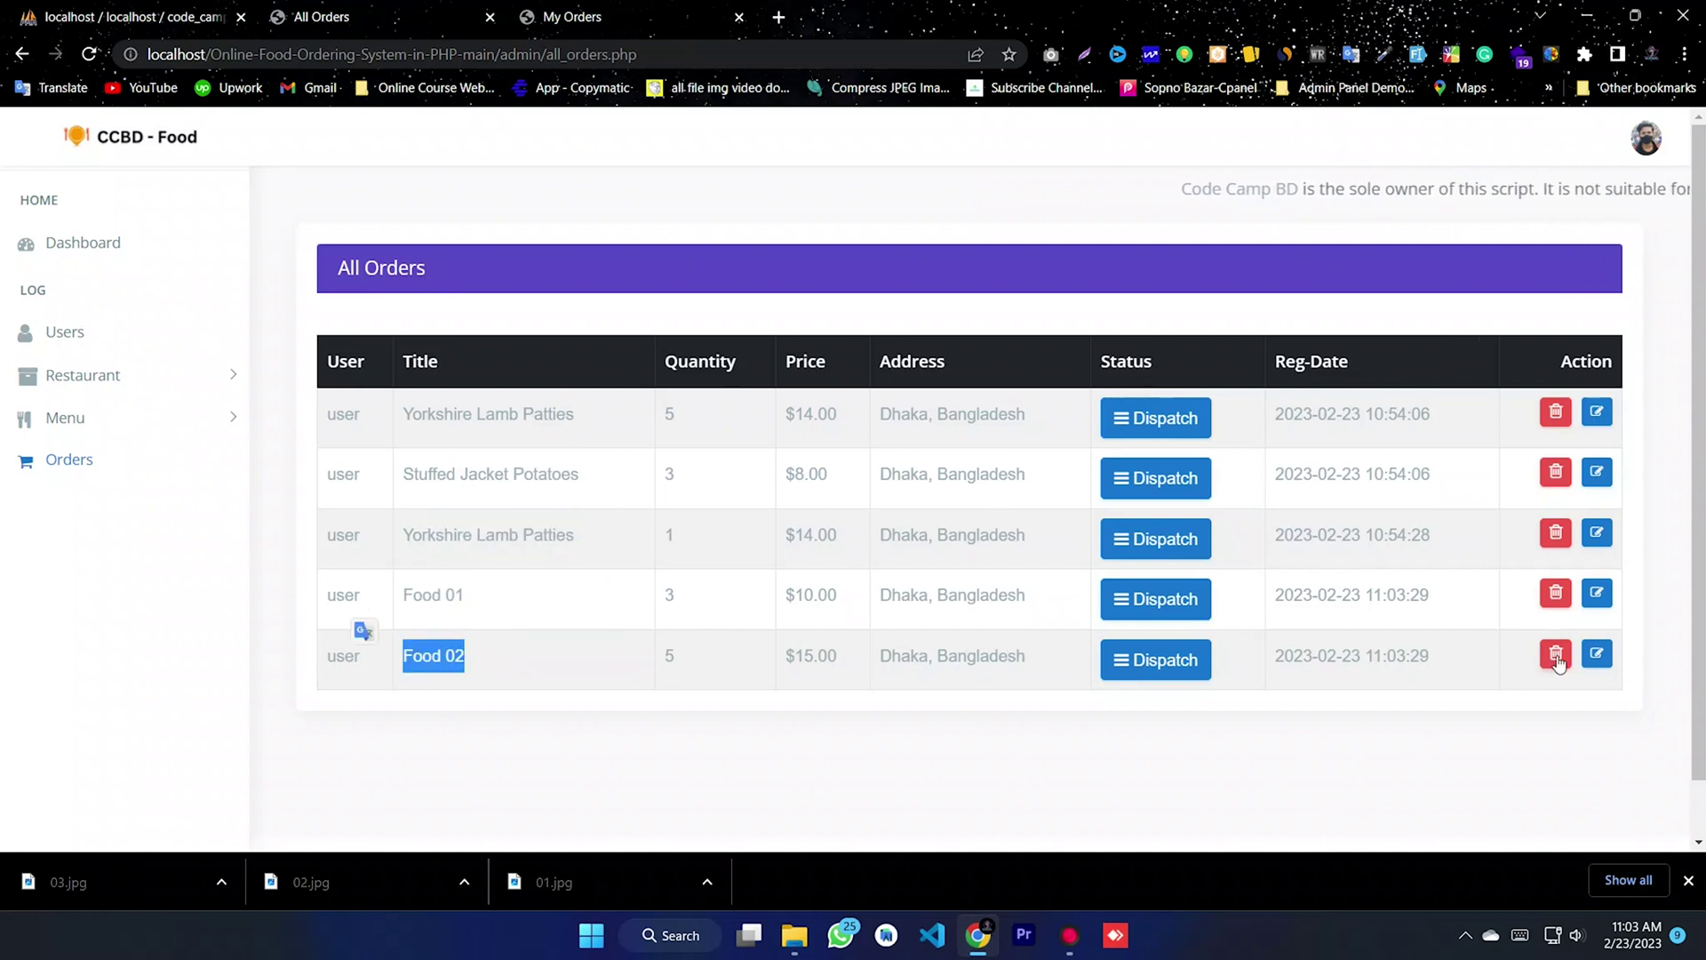
pyautogui.click(1597, 655)
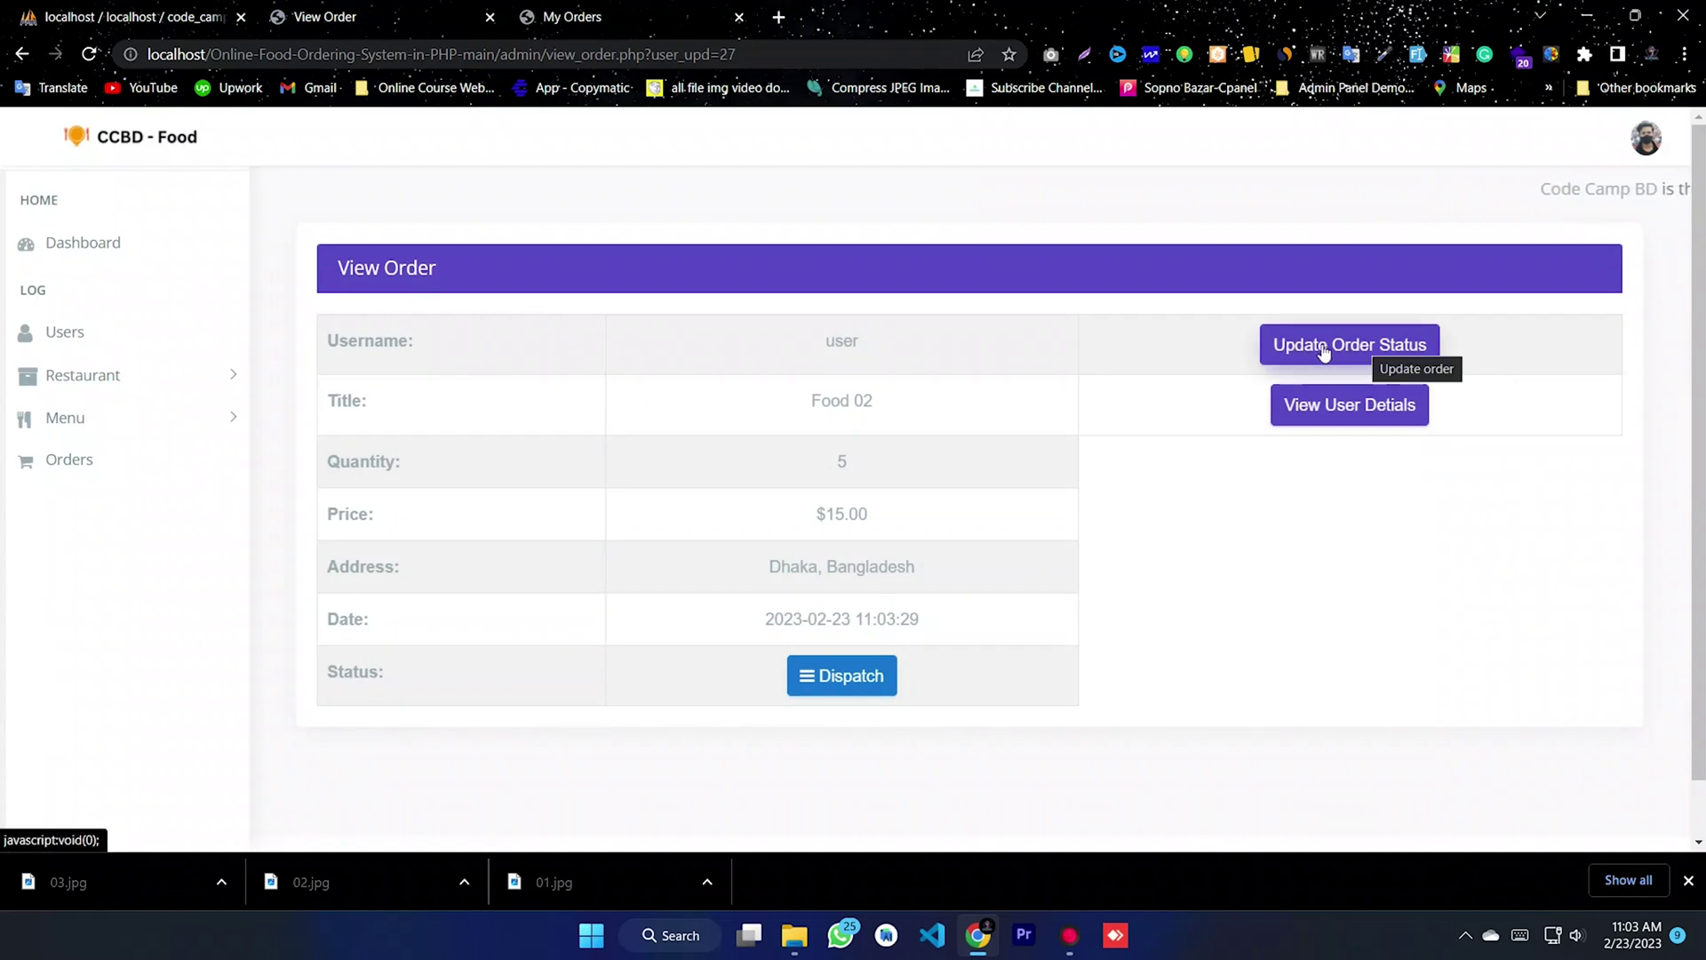
# - Set order 27's status to On the way and start writing the update message
pyautogui.click(1325, 358)
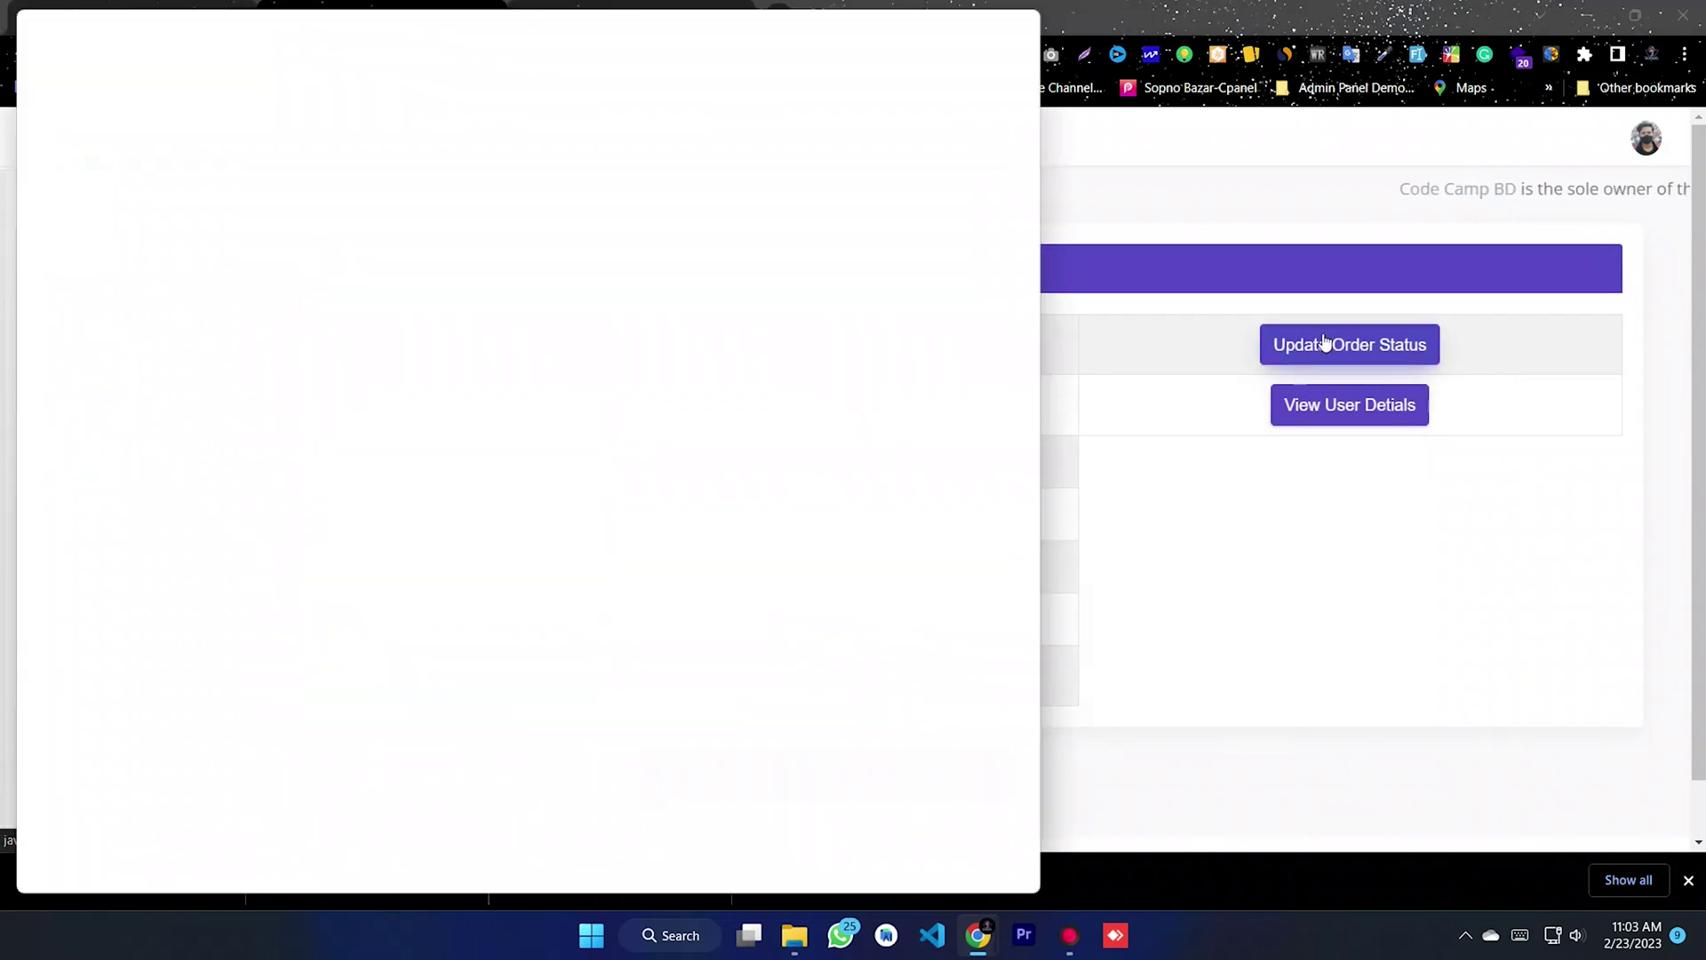
pyautogui.click(812, 216)
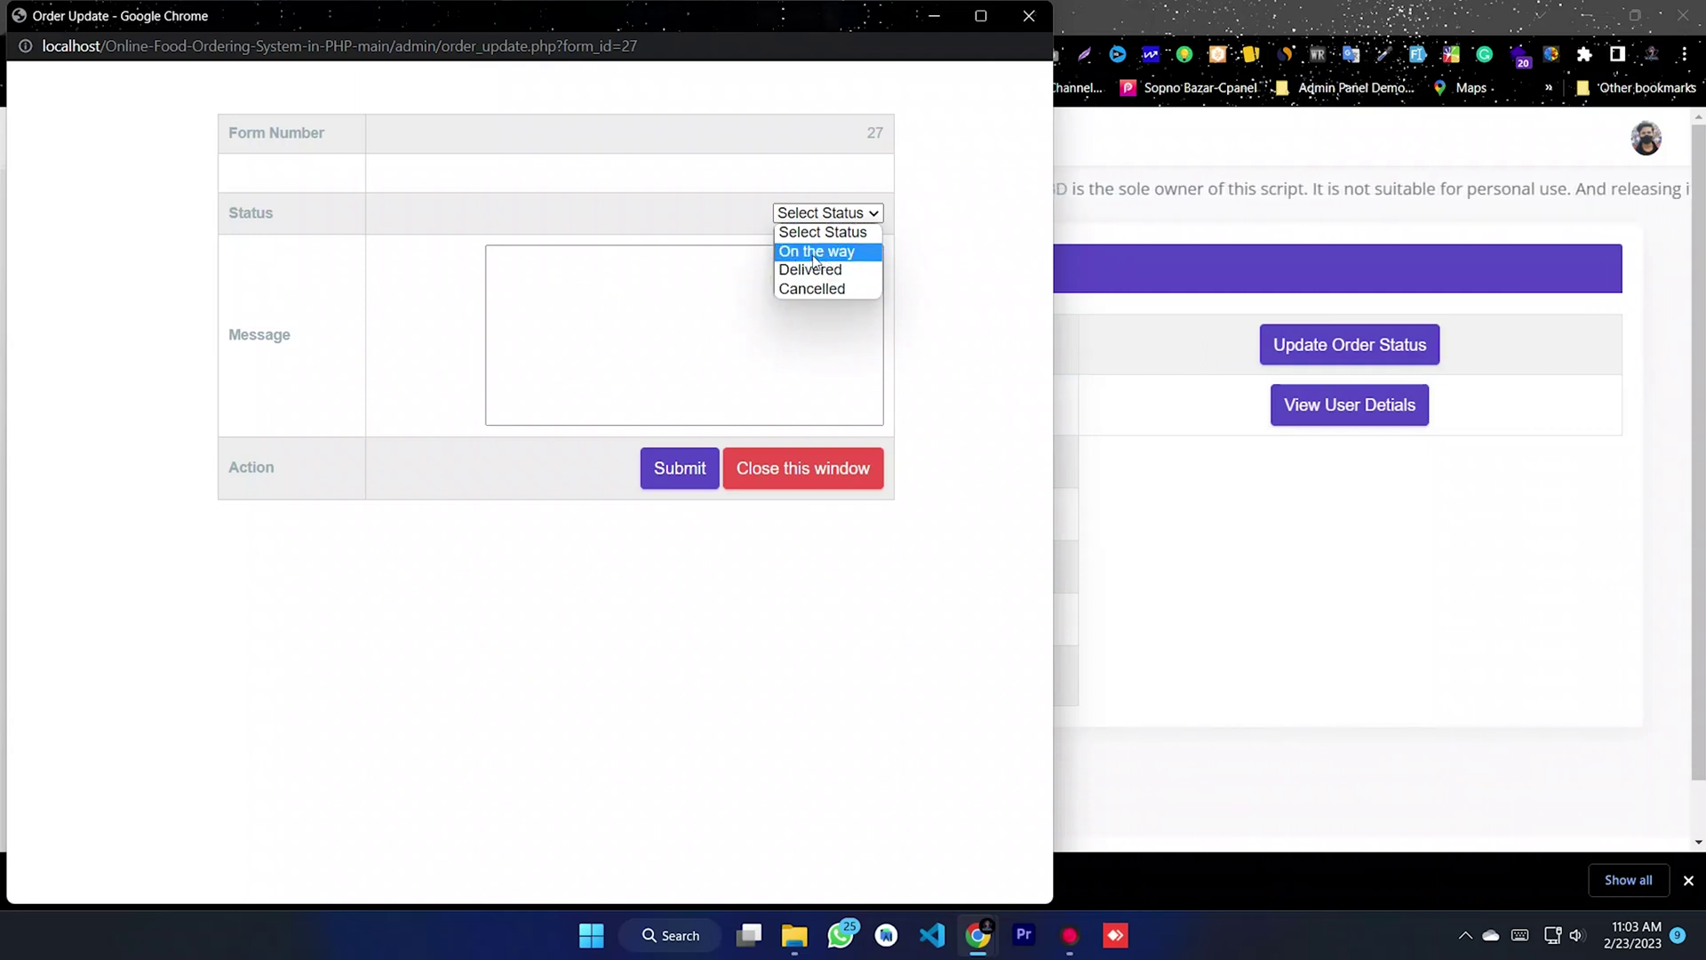
pyautogui.click(814, 254)
pyautogui.click(636, 335)
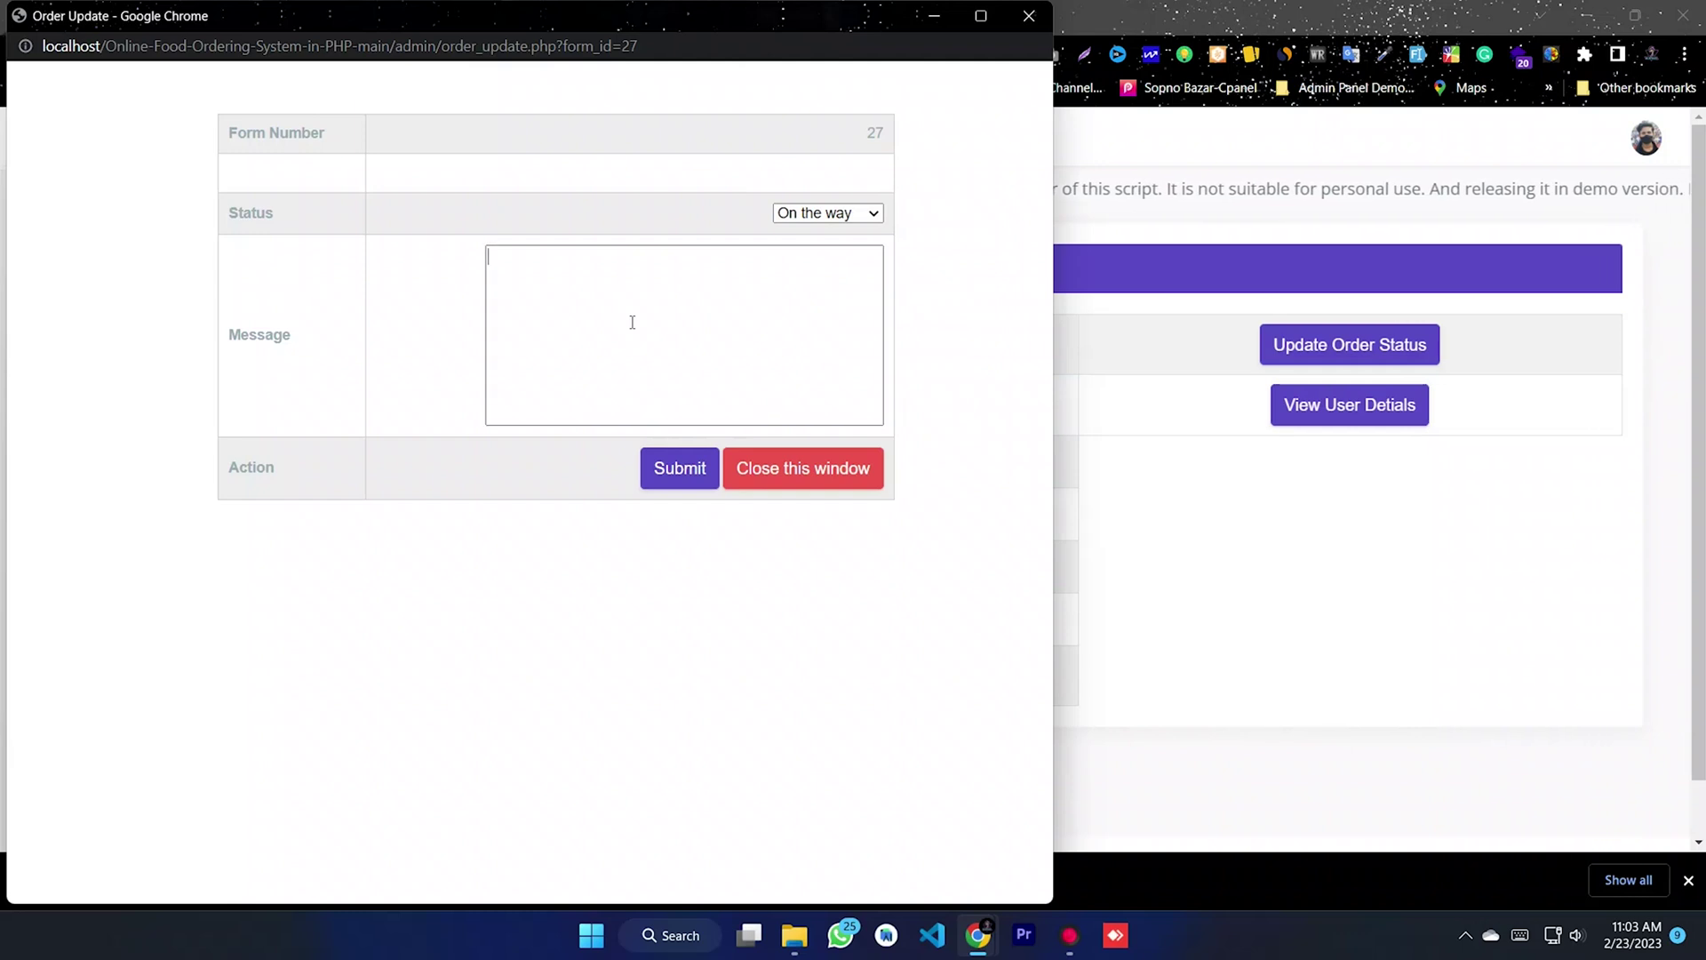
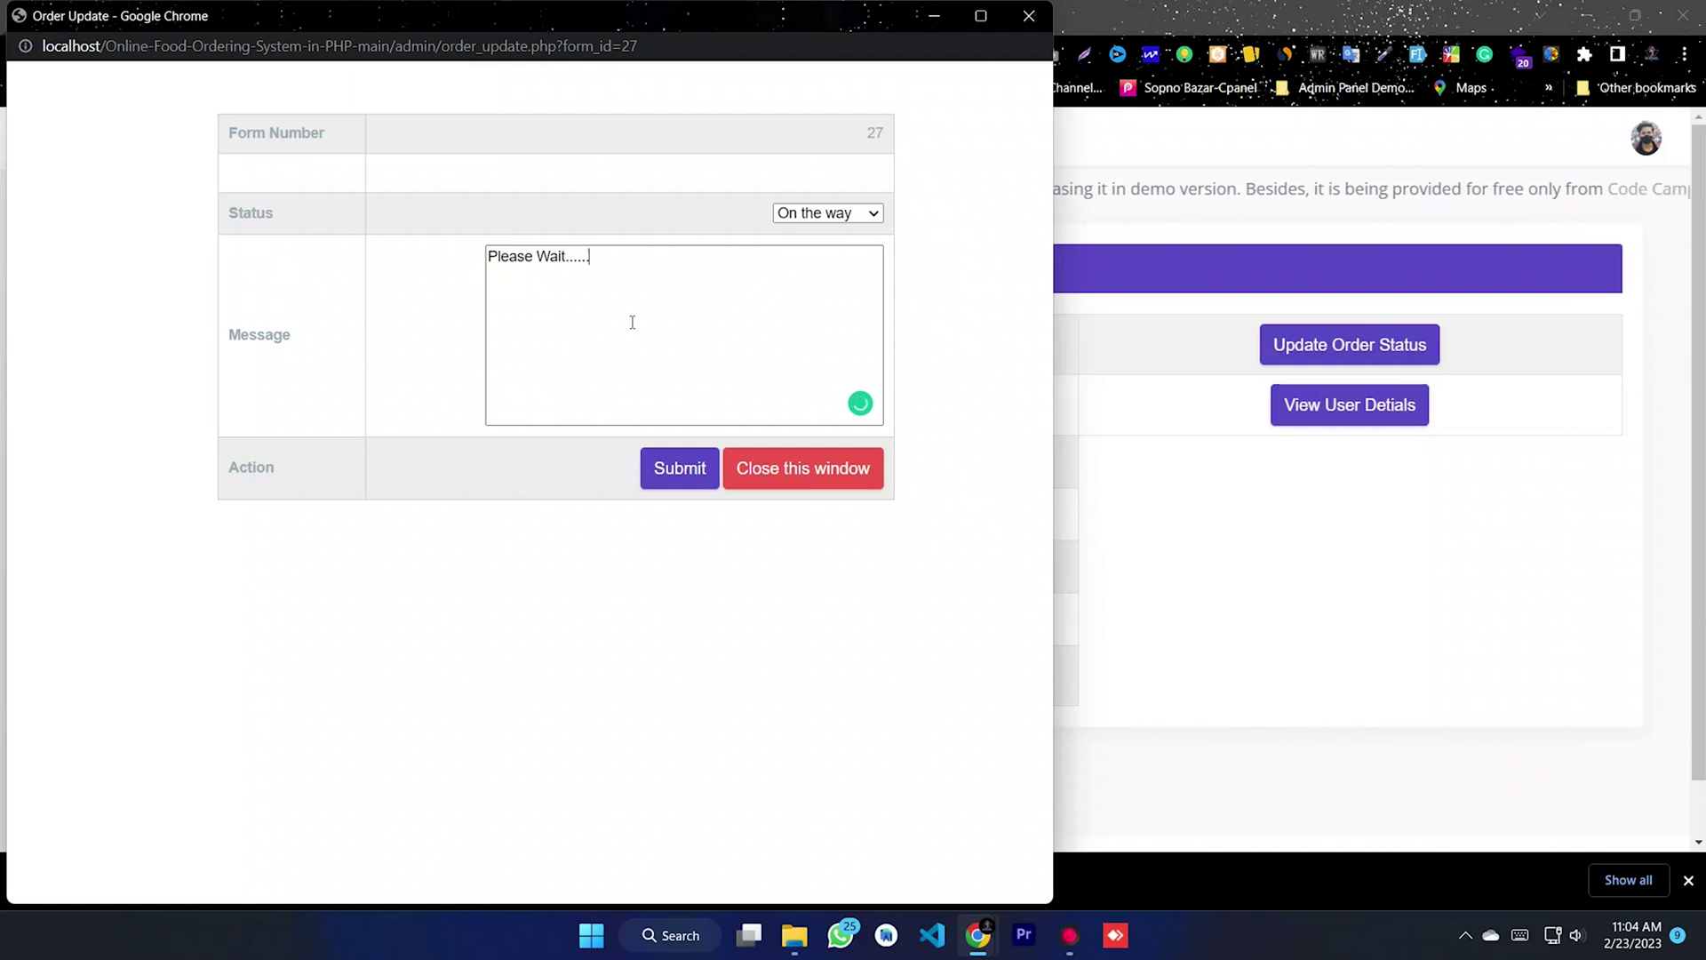
# - Submit order 27 as On the way with message 'Please Wait......' and close its update window
pyautogui.click(685, 478)
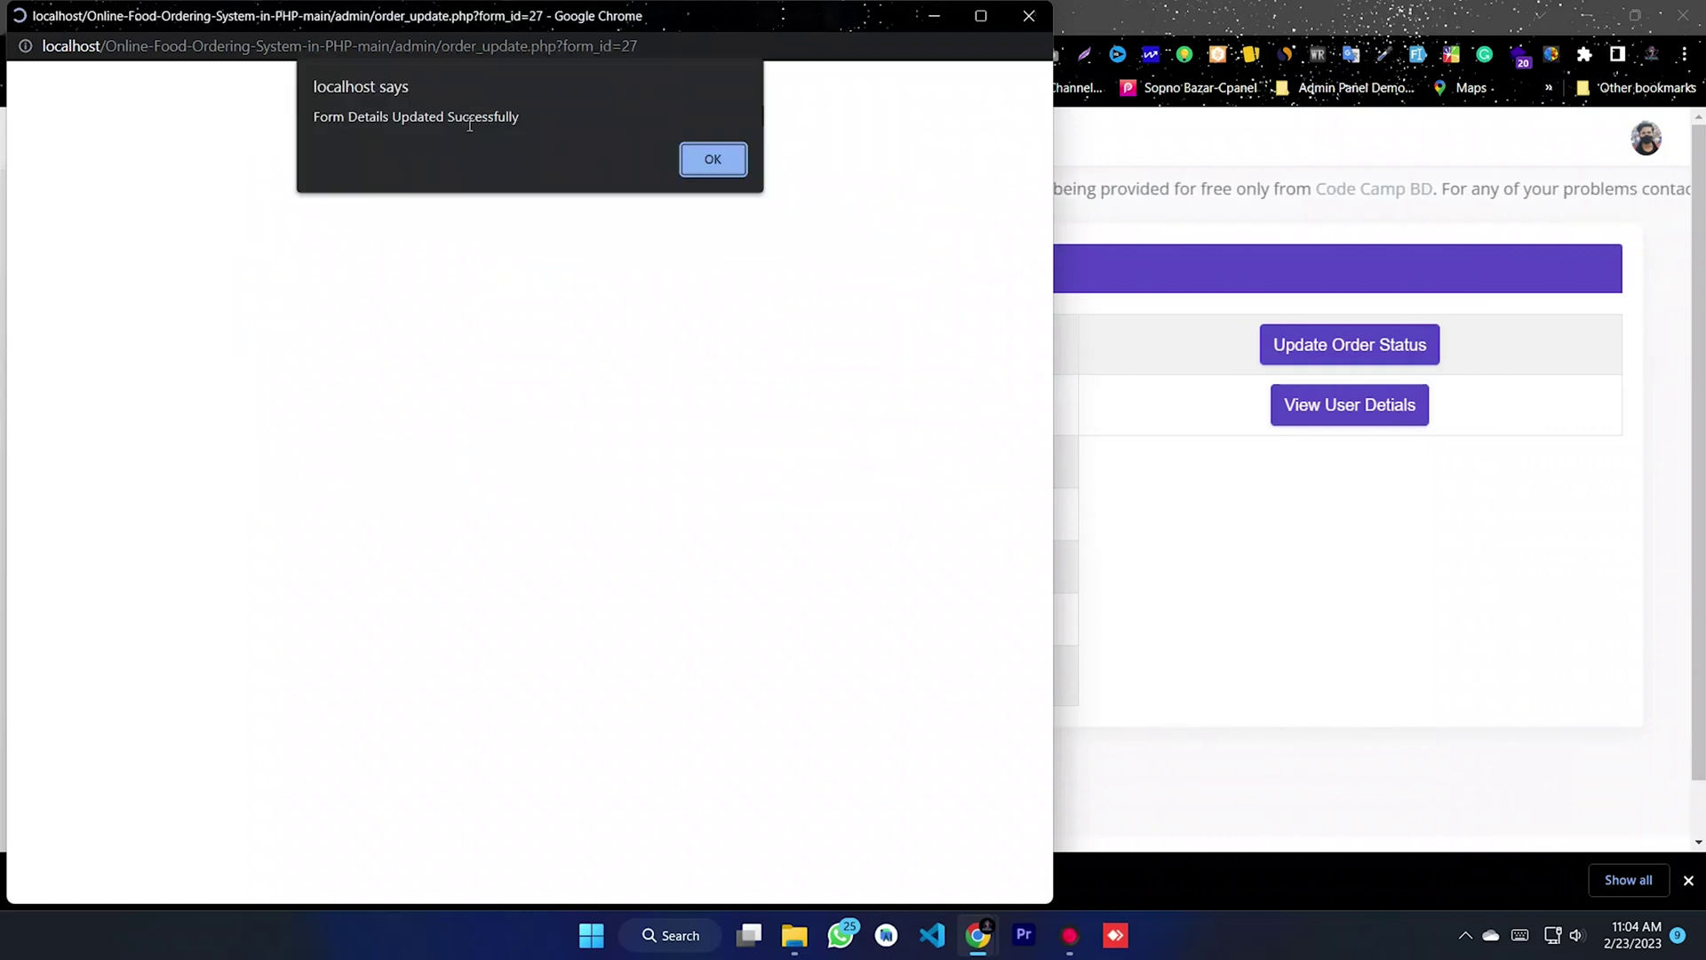
pyautogui.click(698, 157)
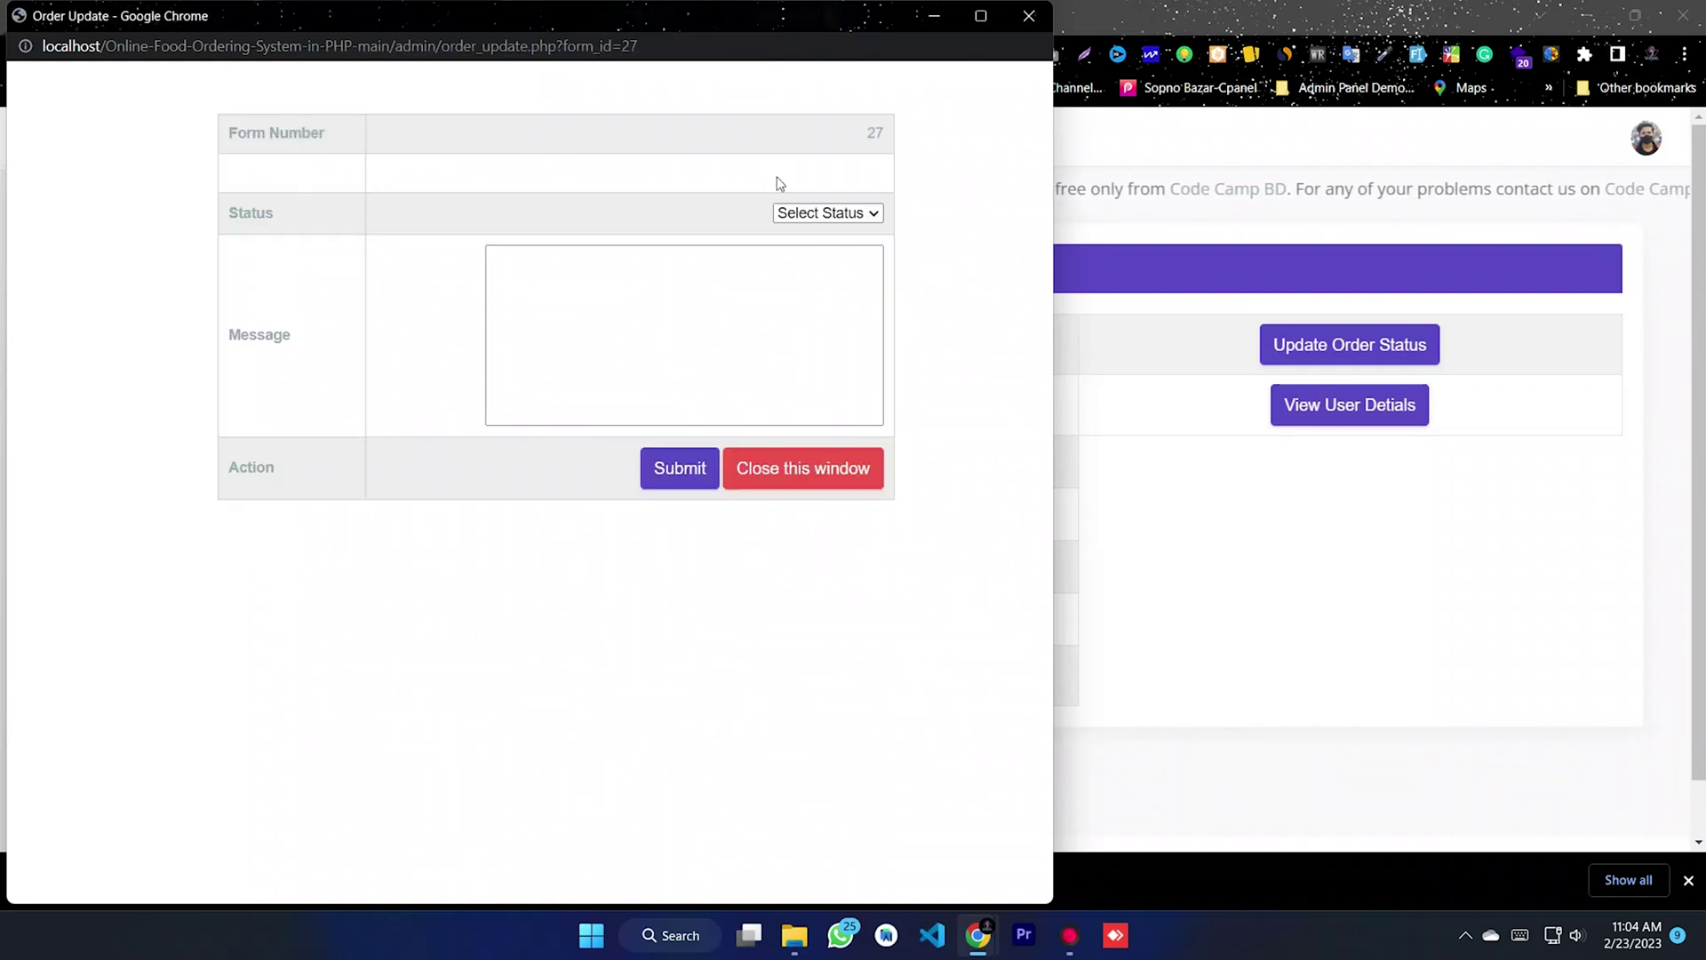
pyautogui.click(1029, 17)
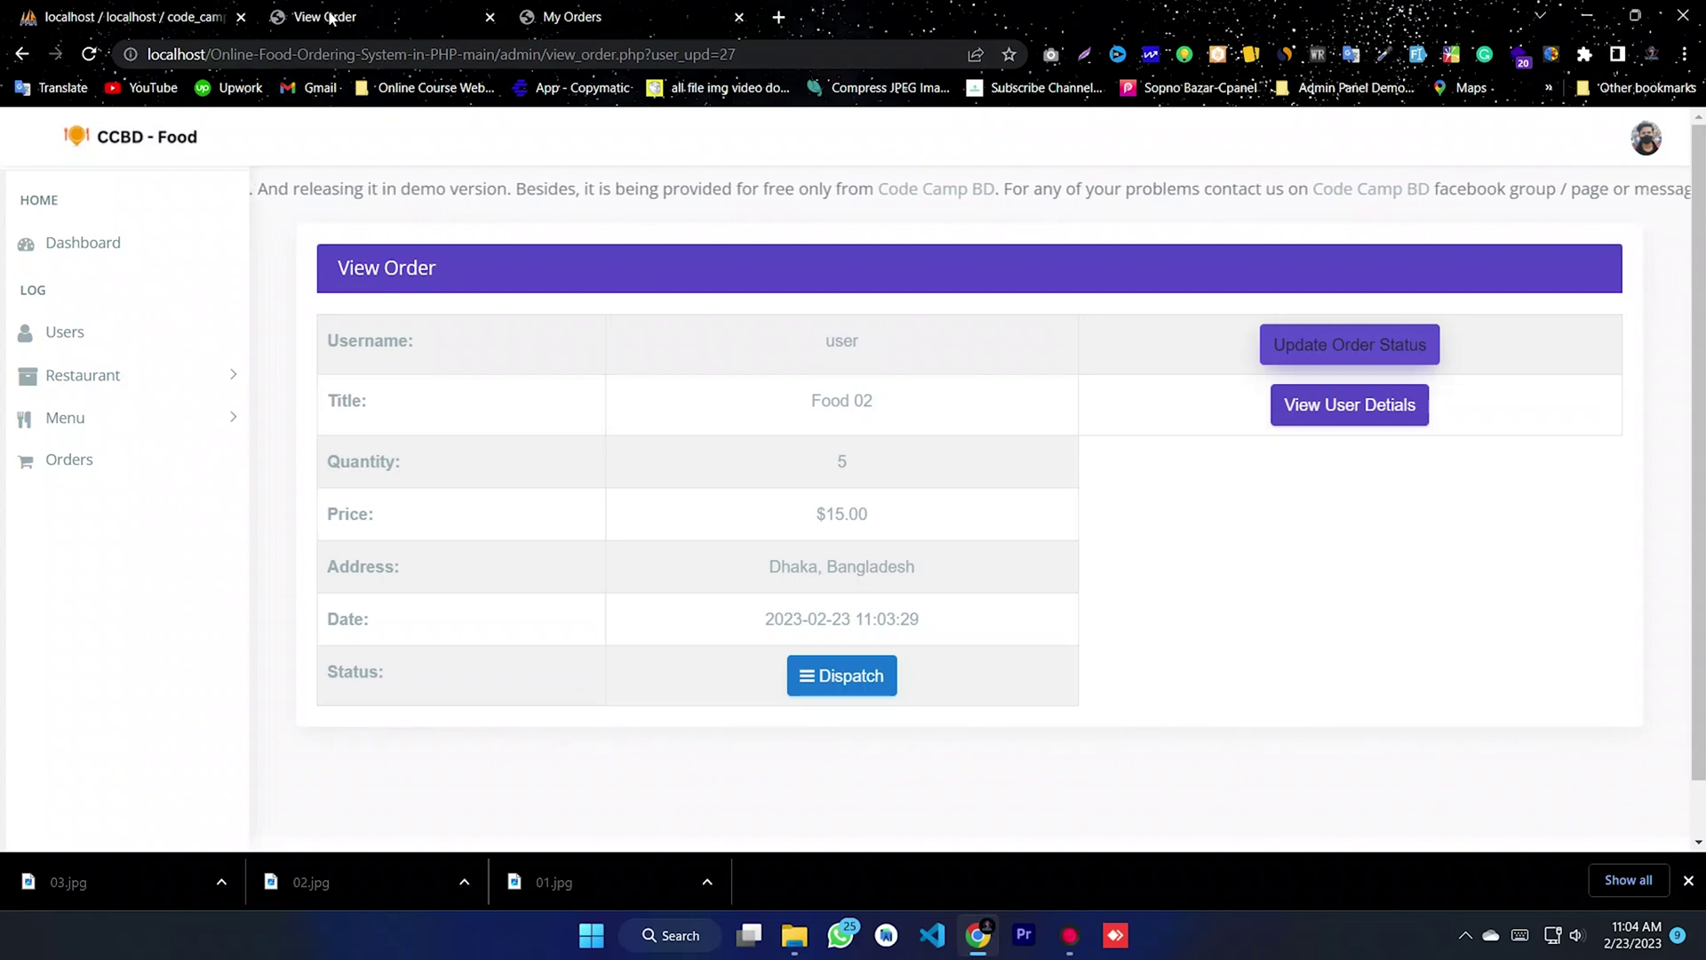
# - Reload the customer's My Orders page and highlight Food 02 showing On The Way!
pyautogui.click(641, 11)
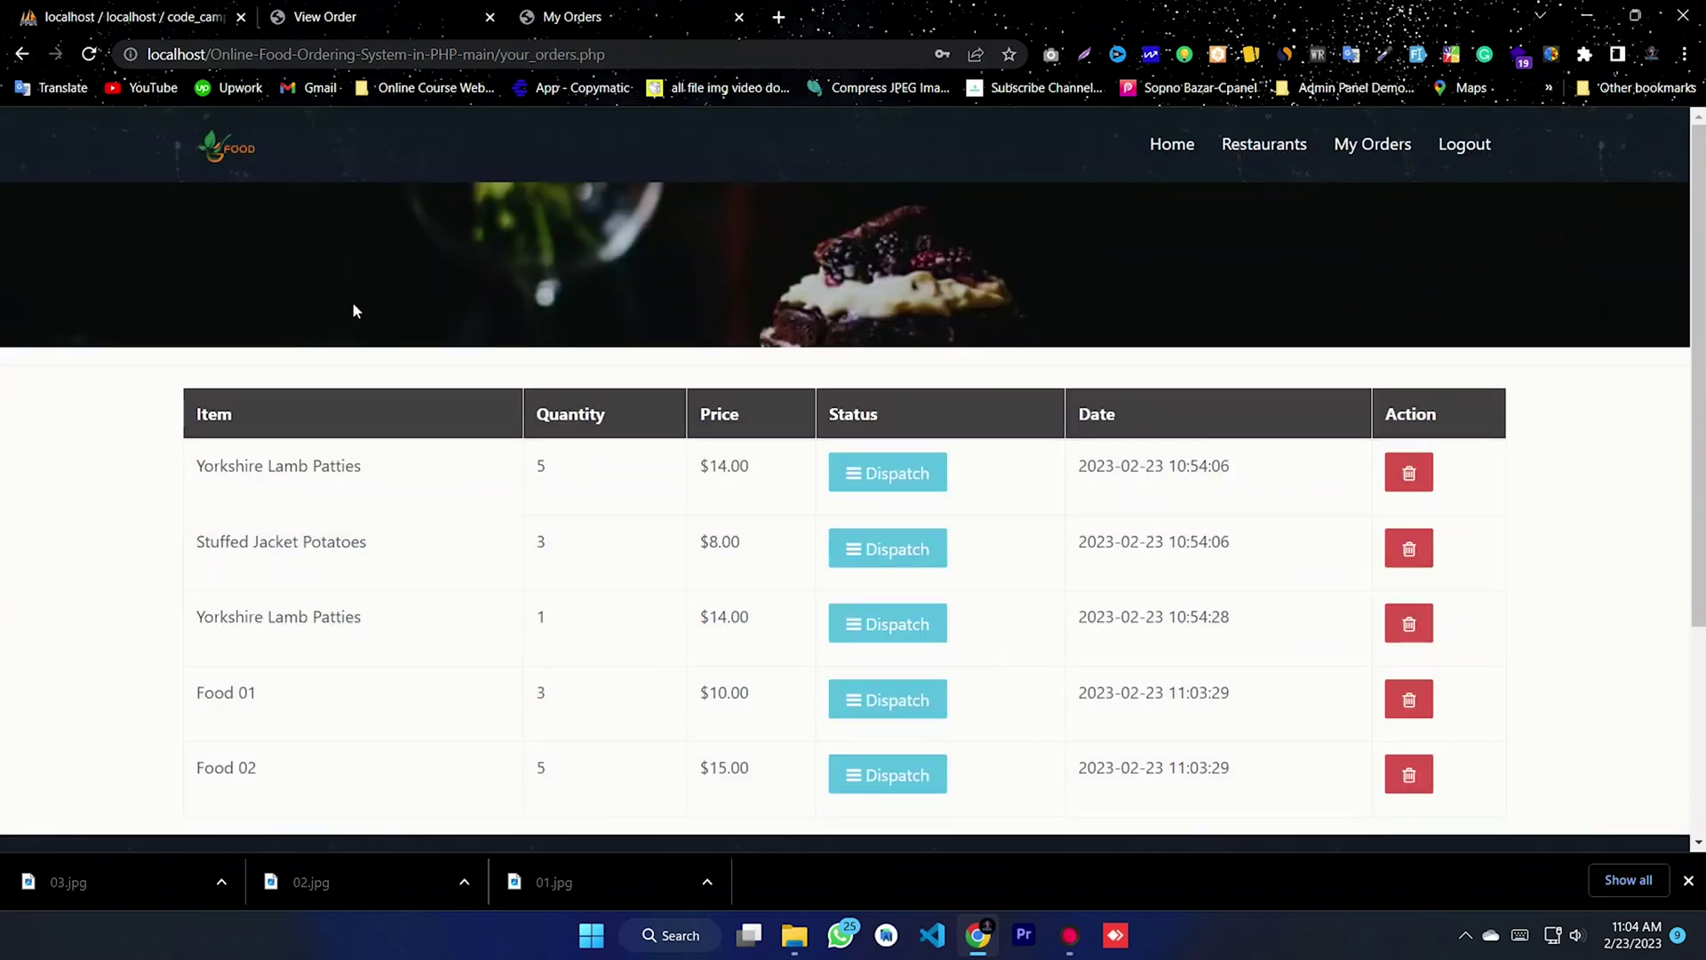
pyautogui.click(91, 55)
pyautogui.scroll(-2, 889, 578)
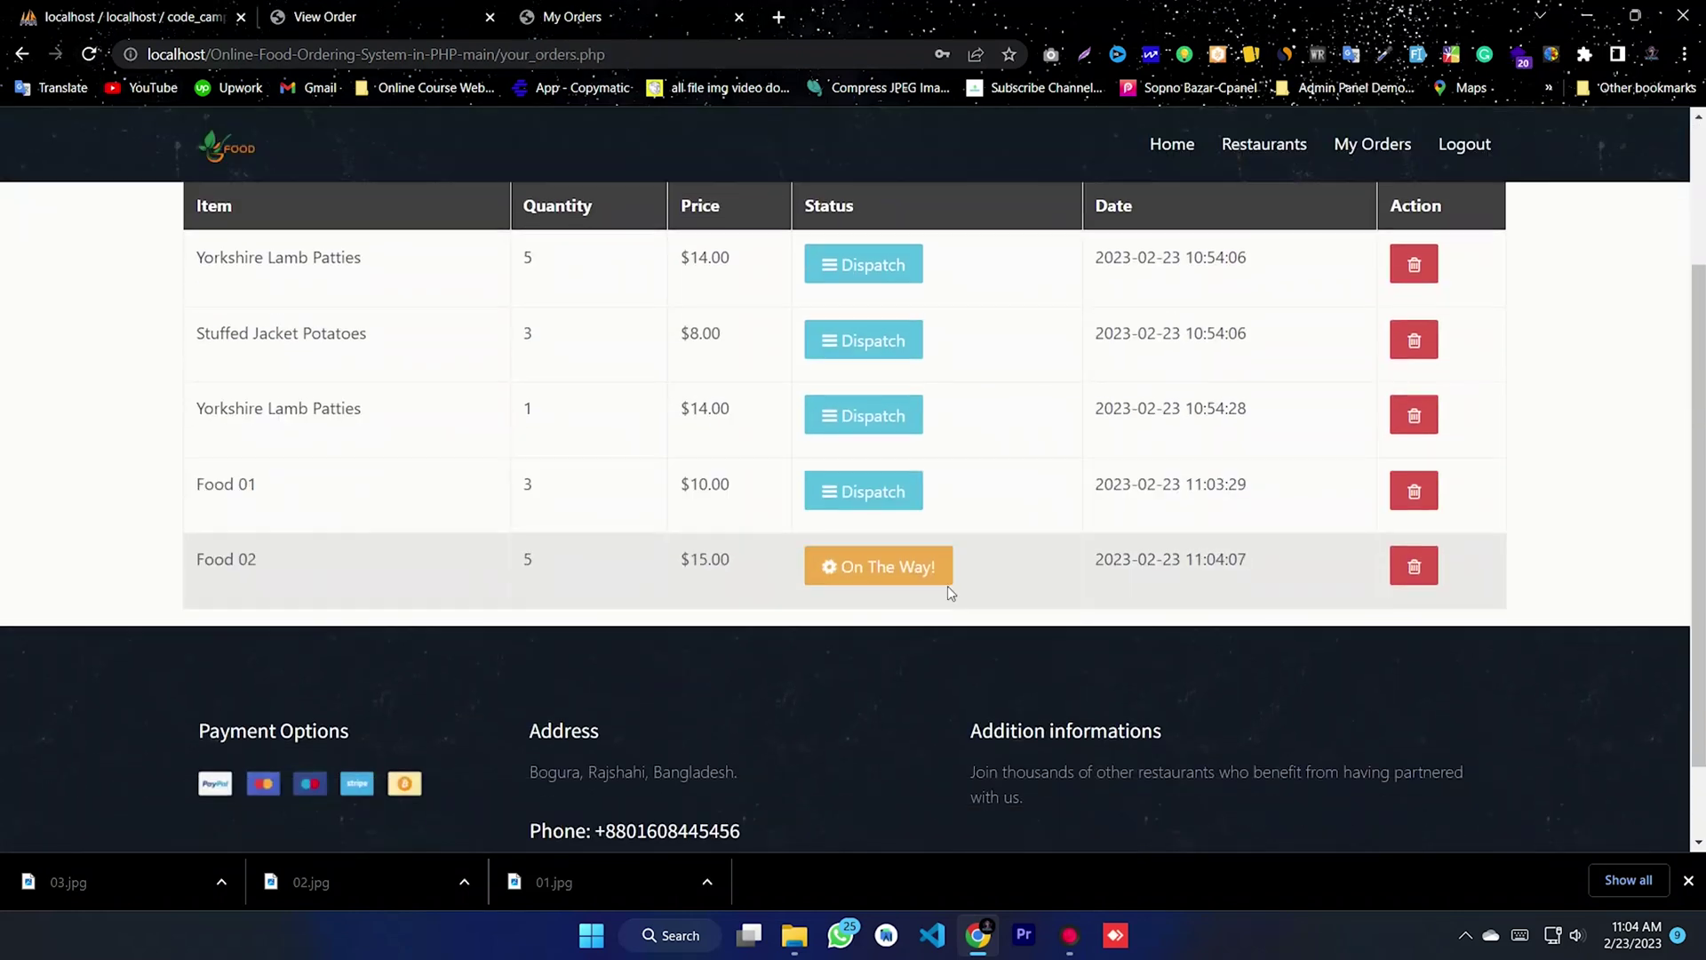
pyautogui.doubleClick(711, 559)
pyautogui.moveTo(216, 568); pyautogui.dragTo(328, 571)
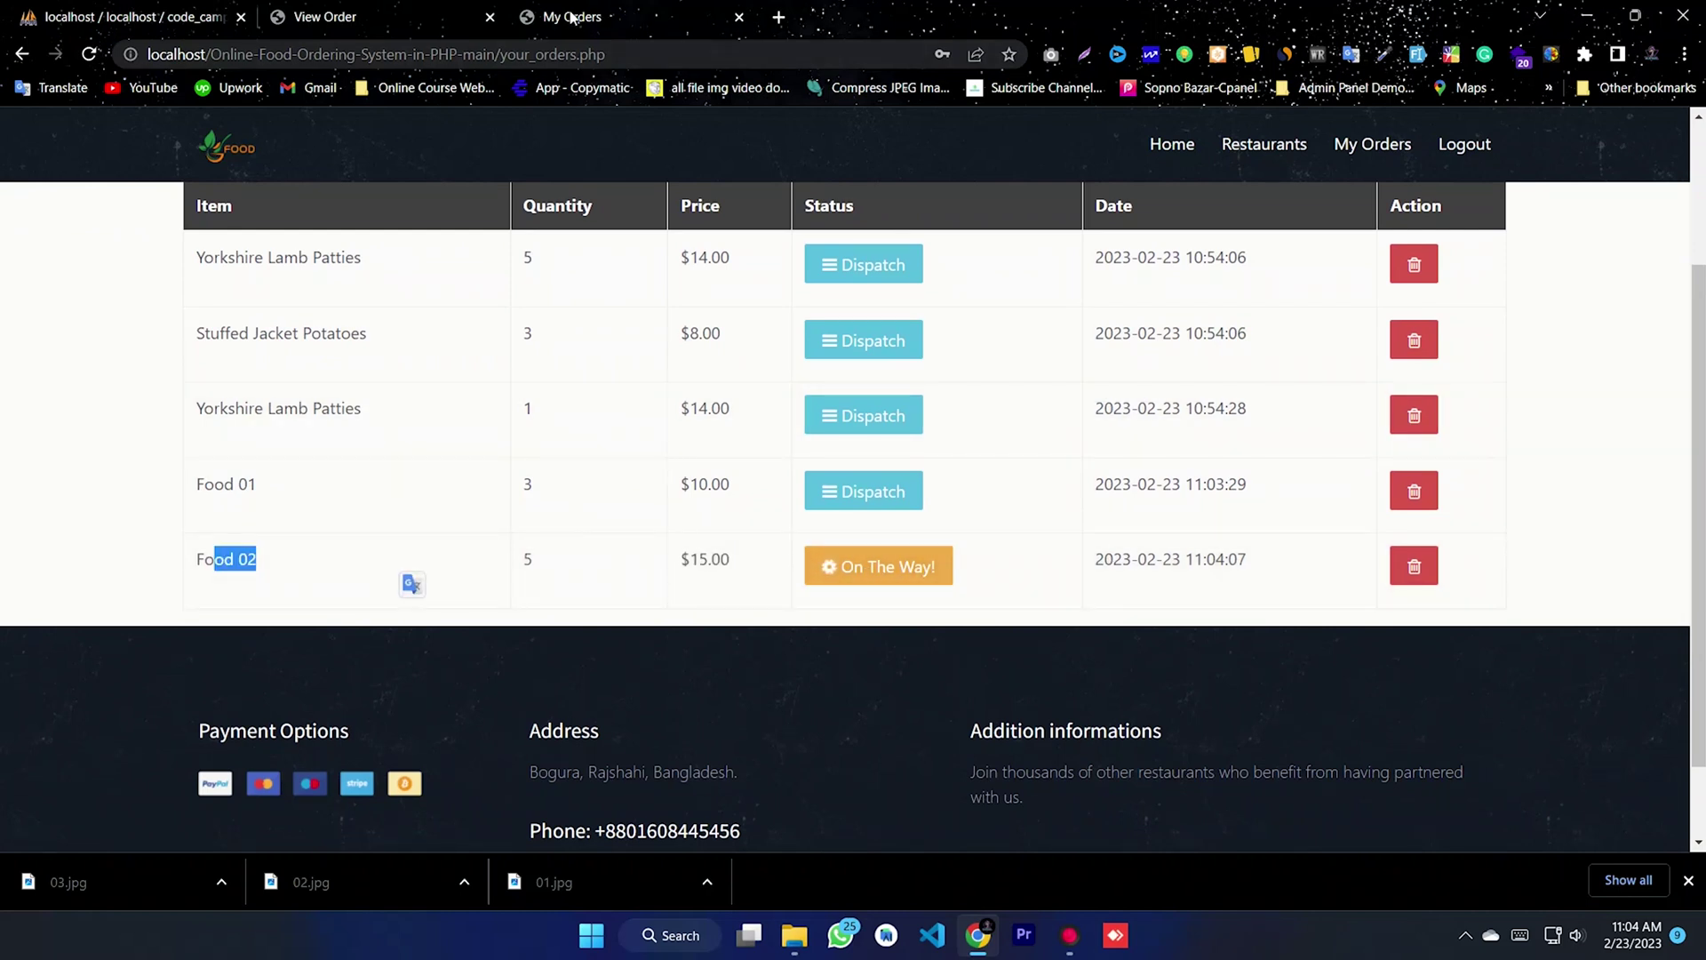
# - In the admin panel, open All Orders and the Food 01 order's details
pyautogui.click(362, 17)
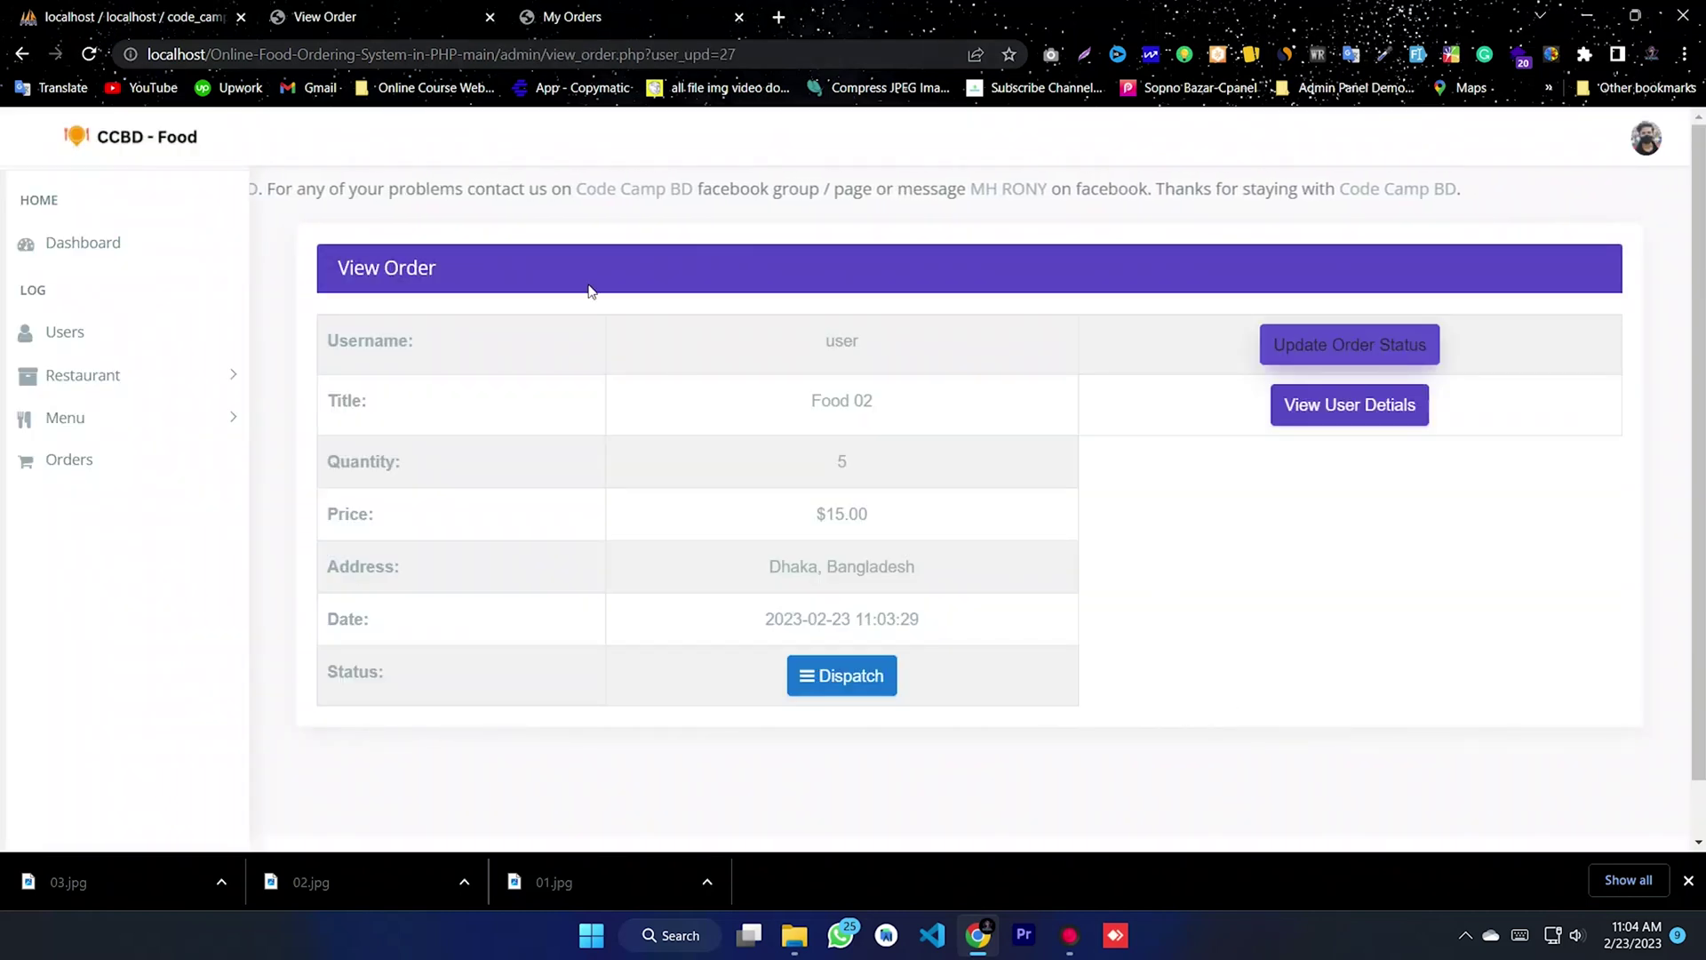
pyautogui.click(138, 476)
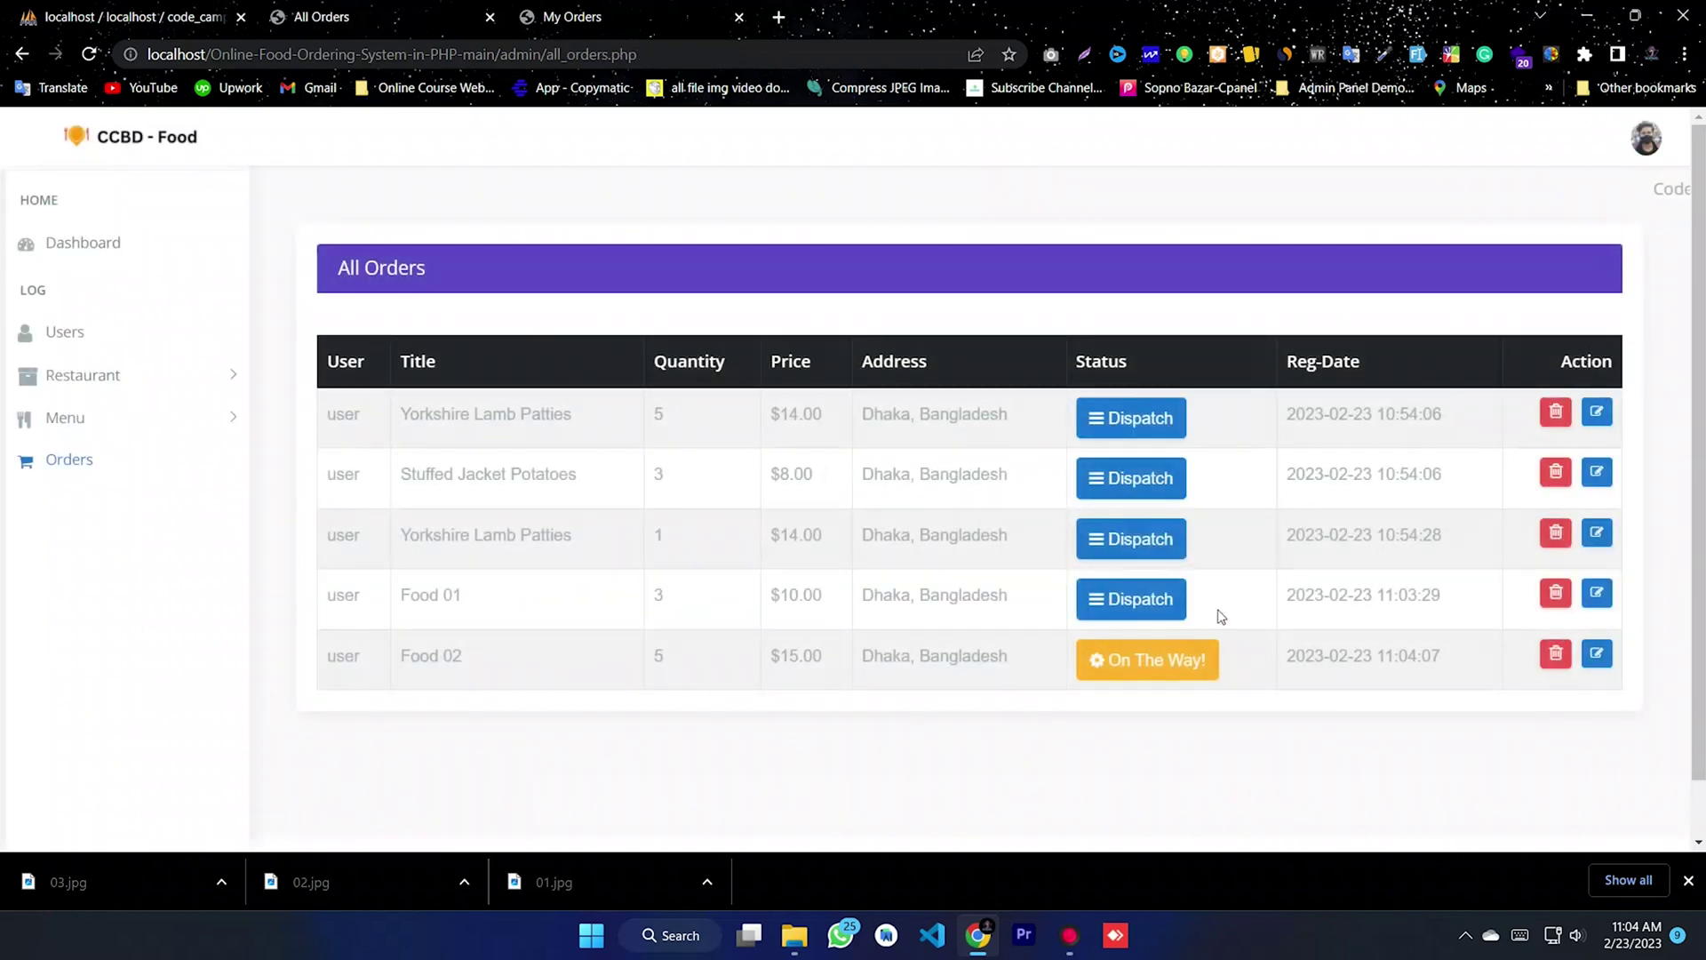
pyautogui.click(1597, 594)
# - Set order 26 for Food 01 to Delivered with message 'Done', submit, and close the window
pyautogui.click(1323, 354)
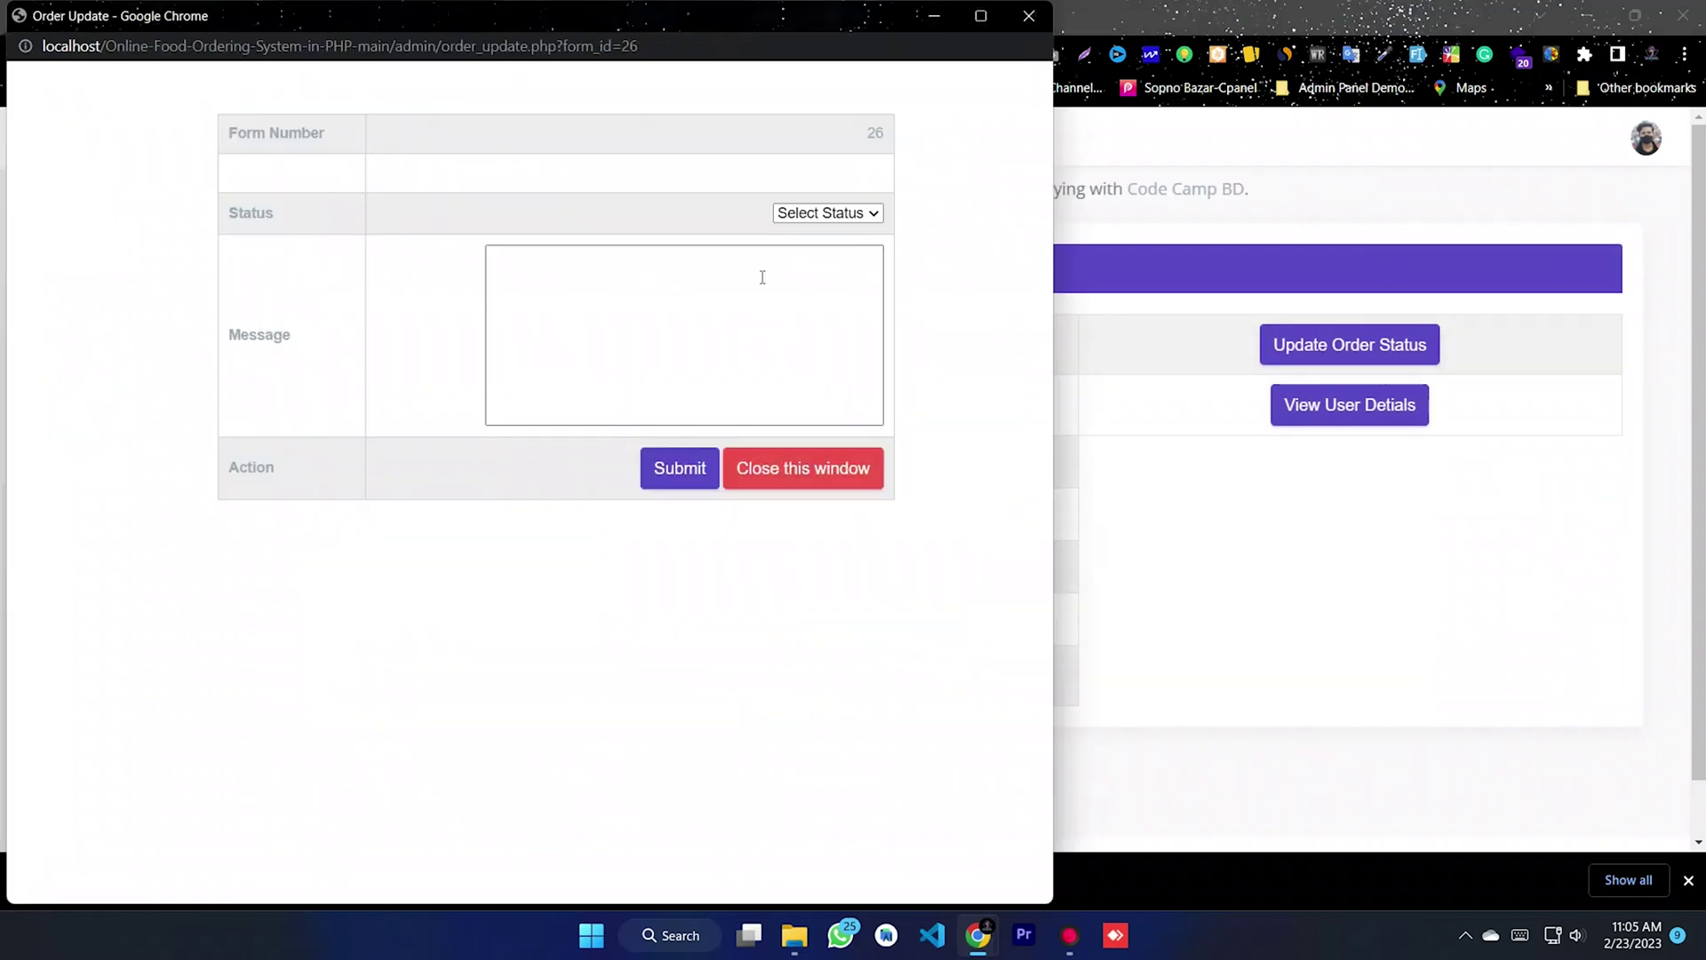
pyautogui.click(805, 215)
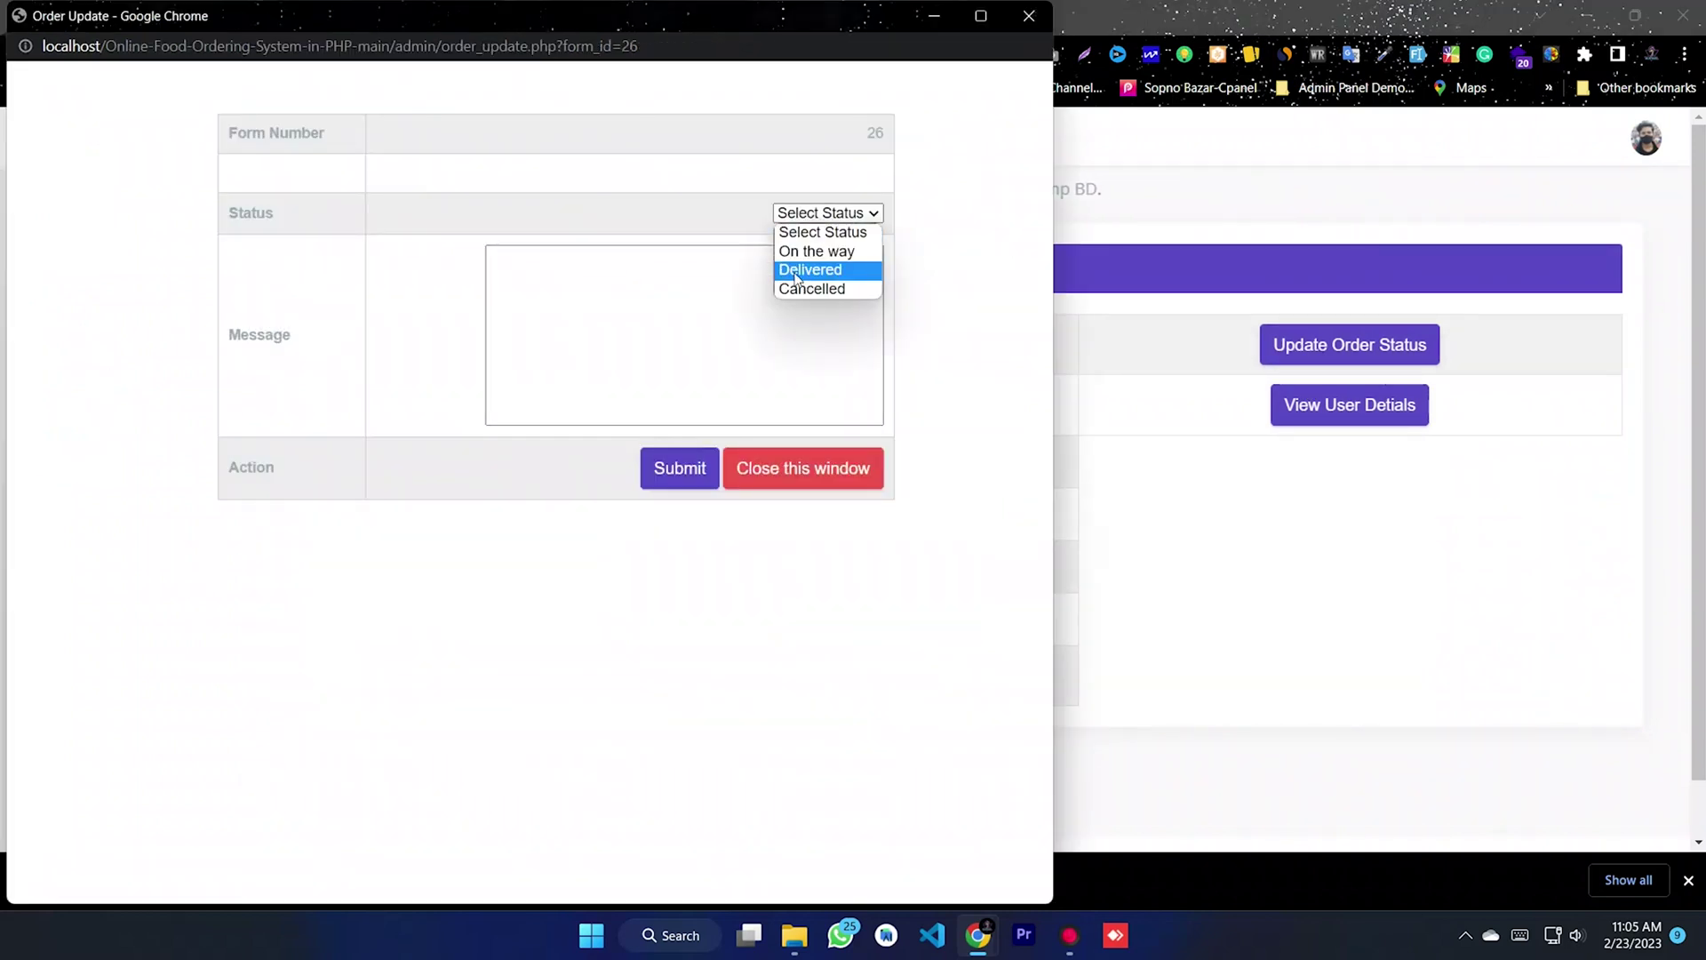
pyautogui.click(797, 272)
pyautogui.click(636, 281)
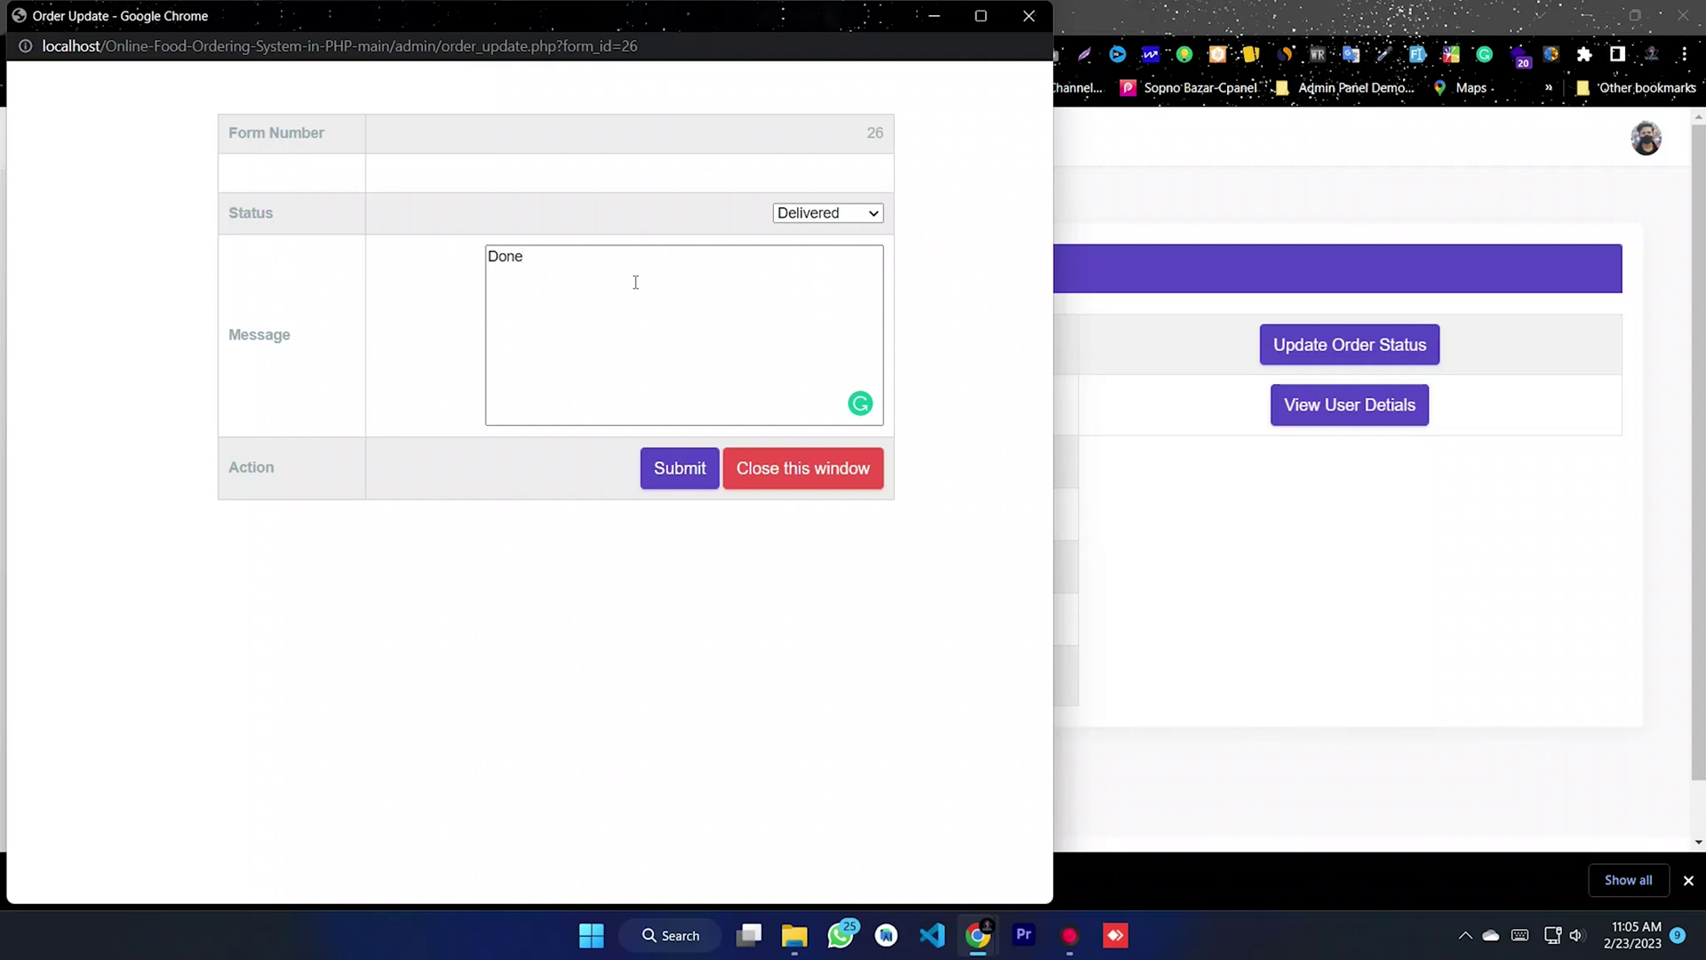
pyautogui.hotkey('ctrl', 'a')
pyautogui.click(679, 468)
pyautogui.click(723, 160)
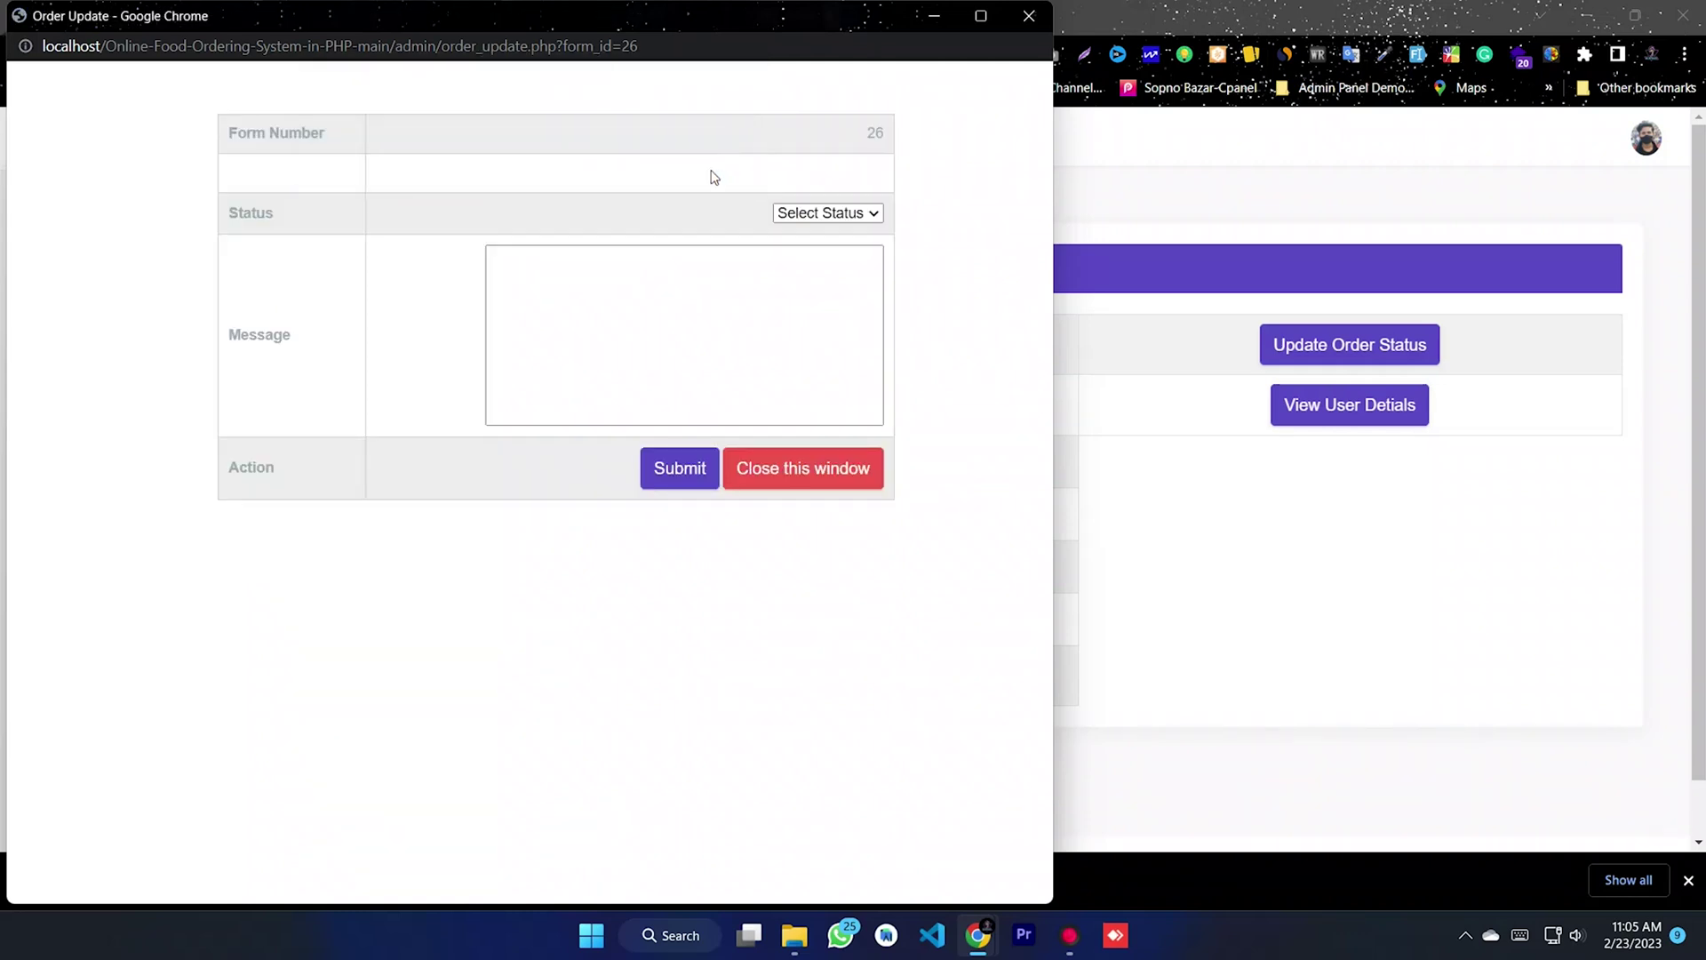
pyautogui.click(1029, 17)
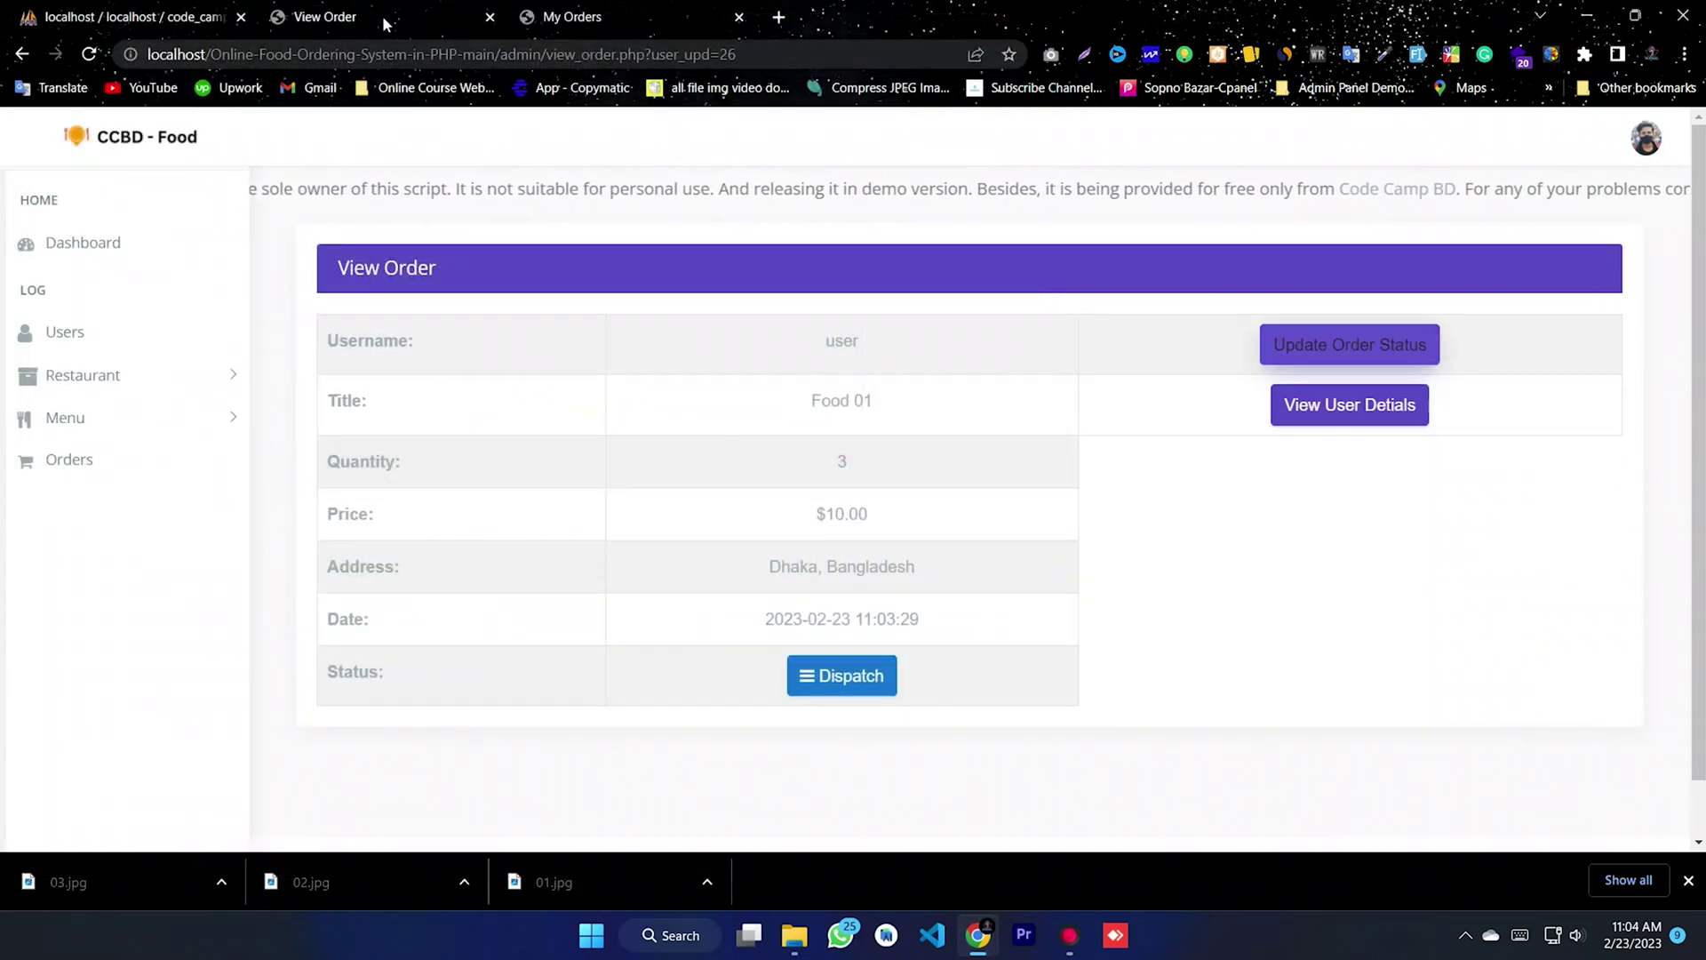
# - Reload the customer's My Orders to confirm Food 01 is Delivered, then return to admin View Order
pyautogui.click(607, 18)
pyautogui.click(89, 55)
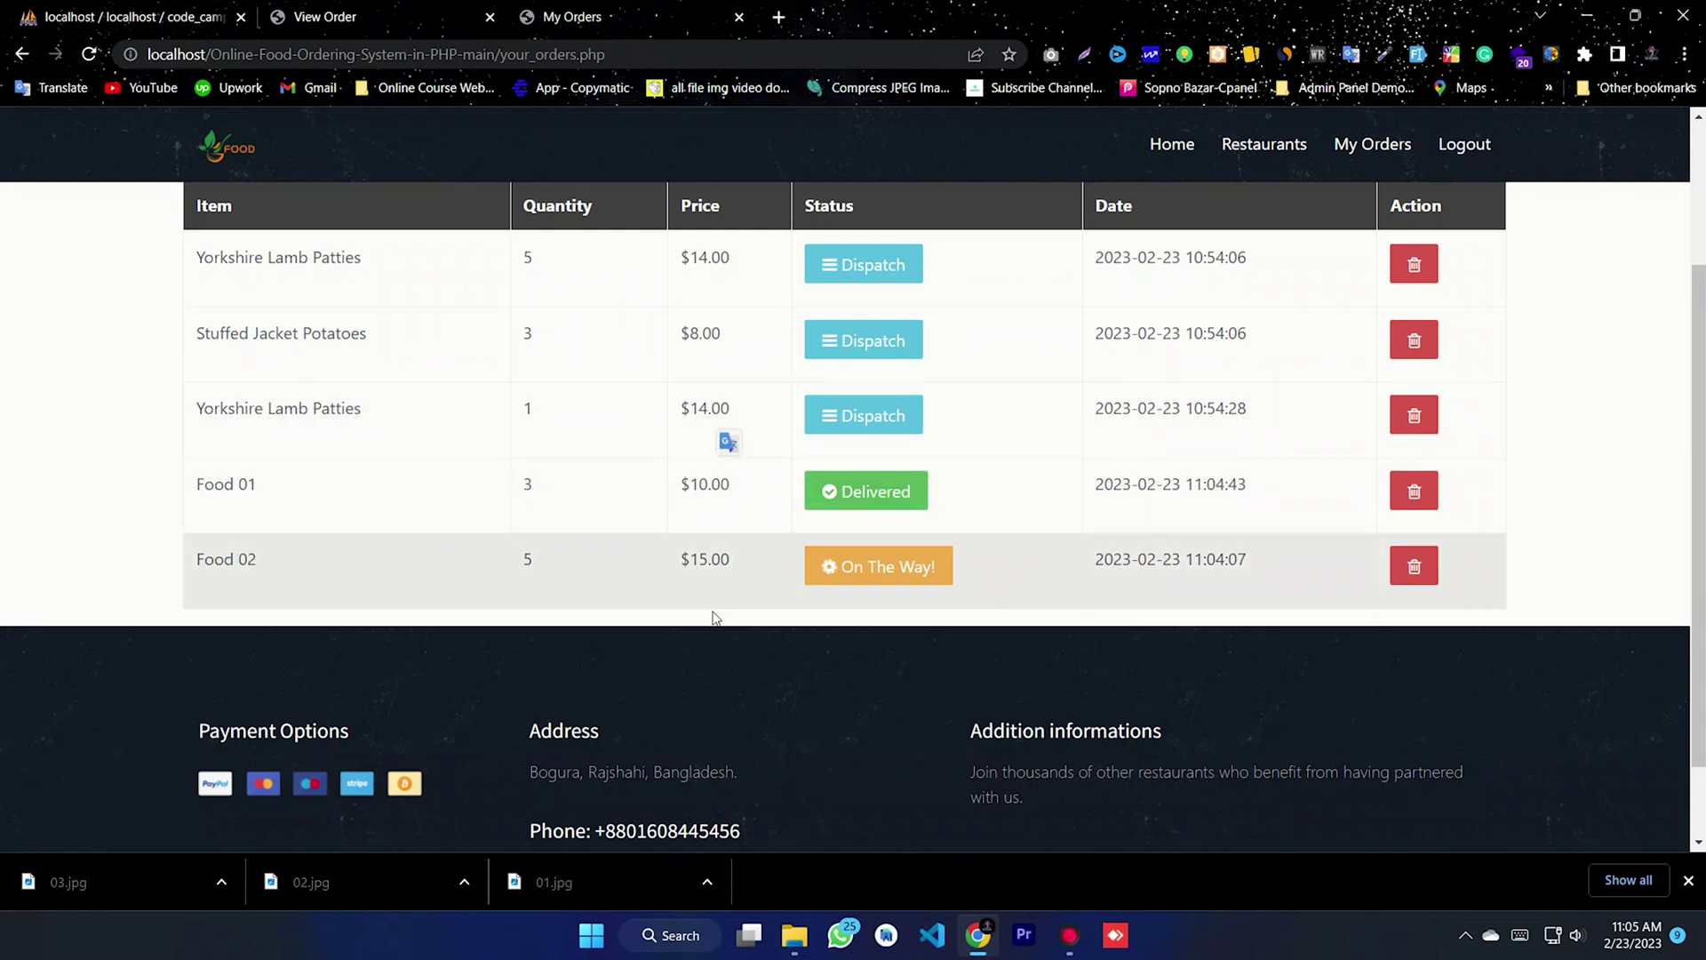
pyautogui.click(347, 22)
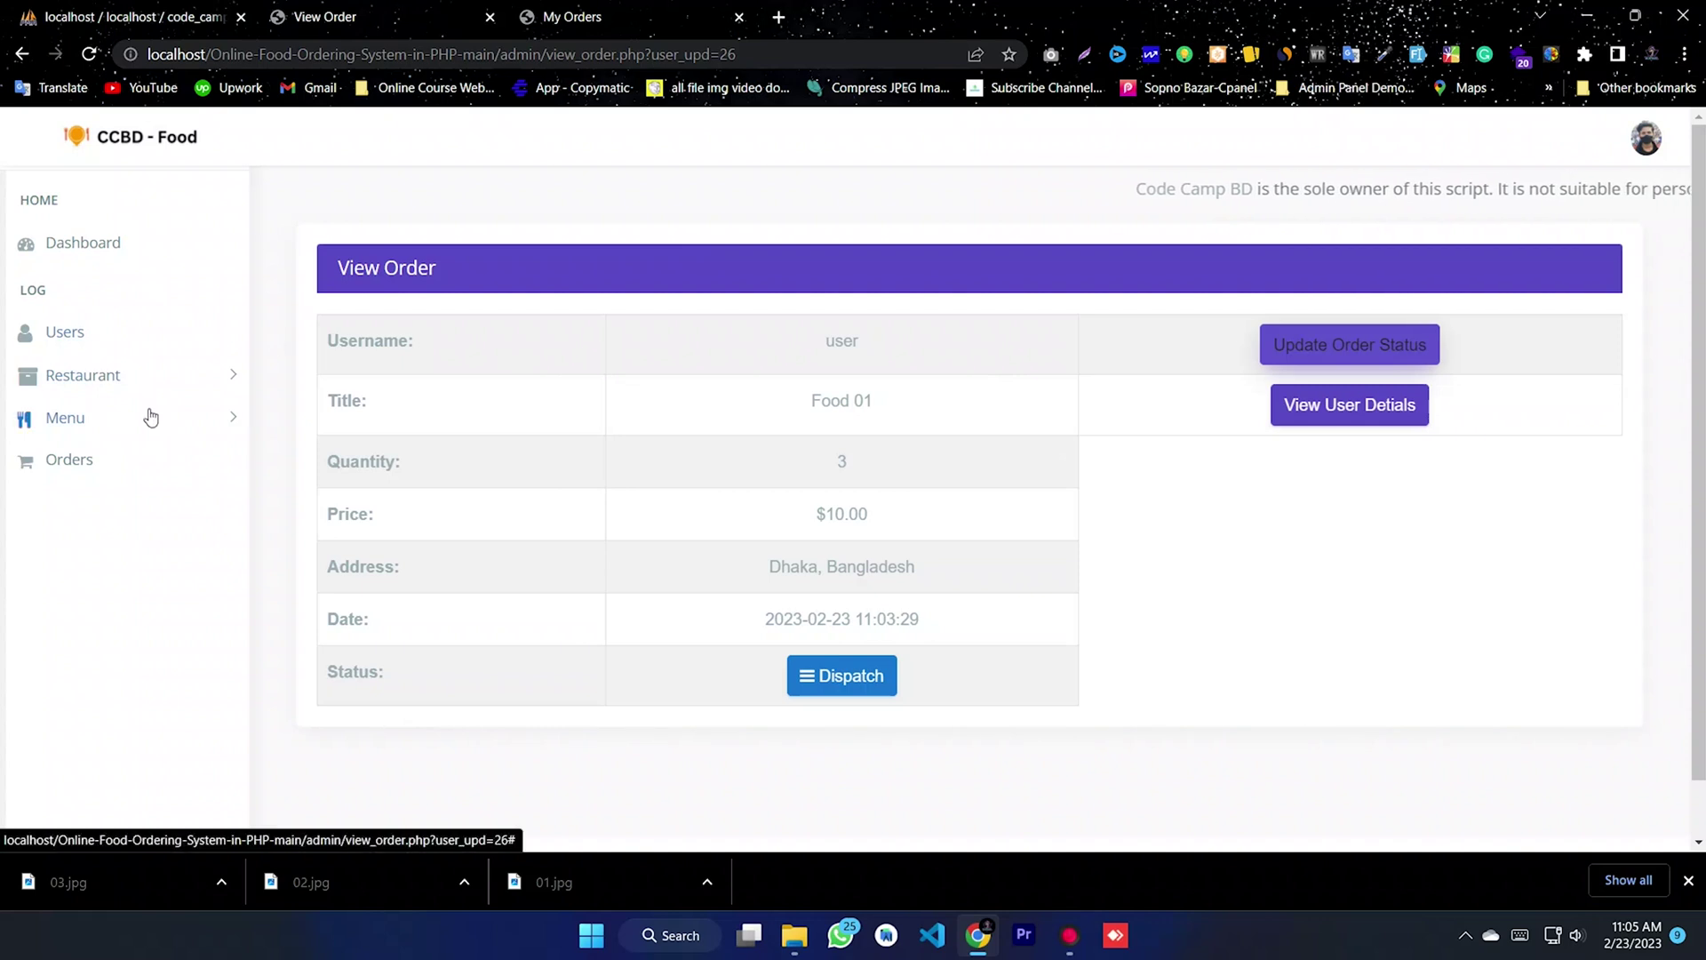
pyautogui.click(1362, 414)
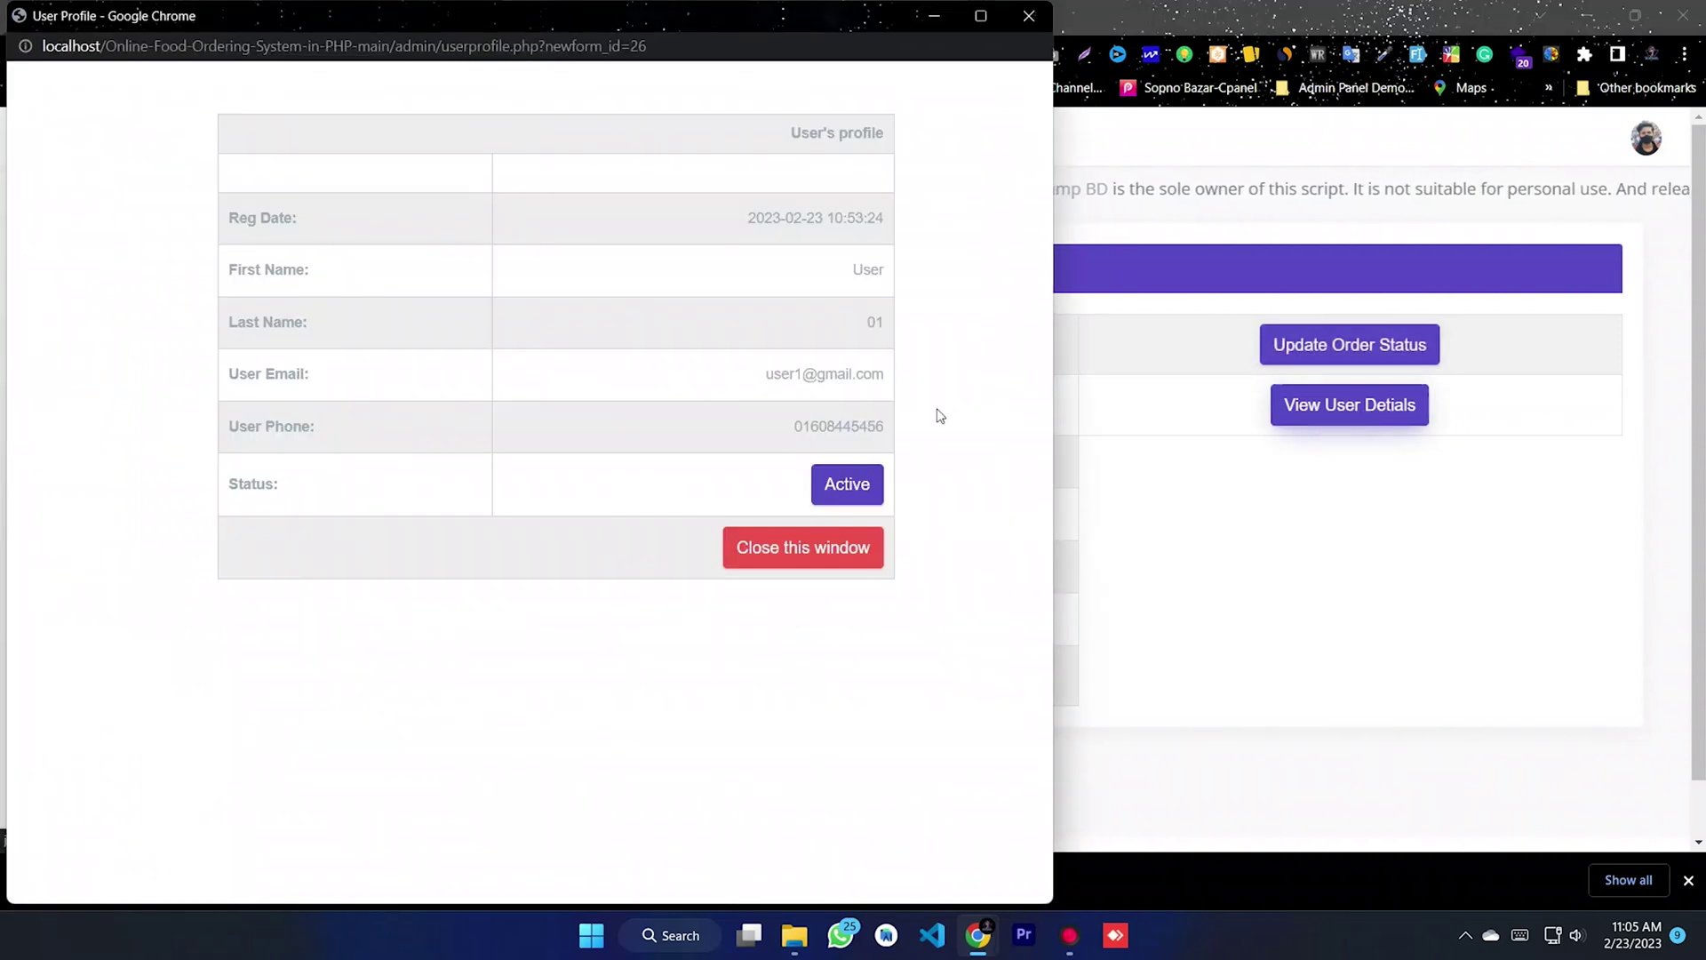
pyautogui.moveTo(404, 156); pyautogui.dragTo(795, 285)
pyautogui.click(675, 196)
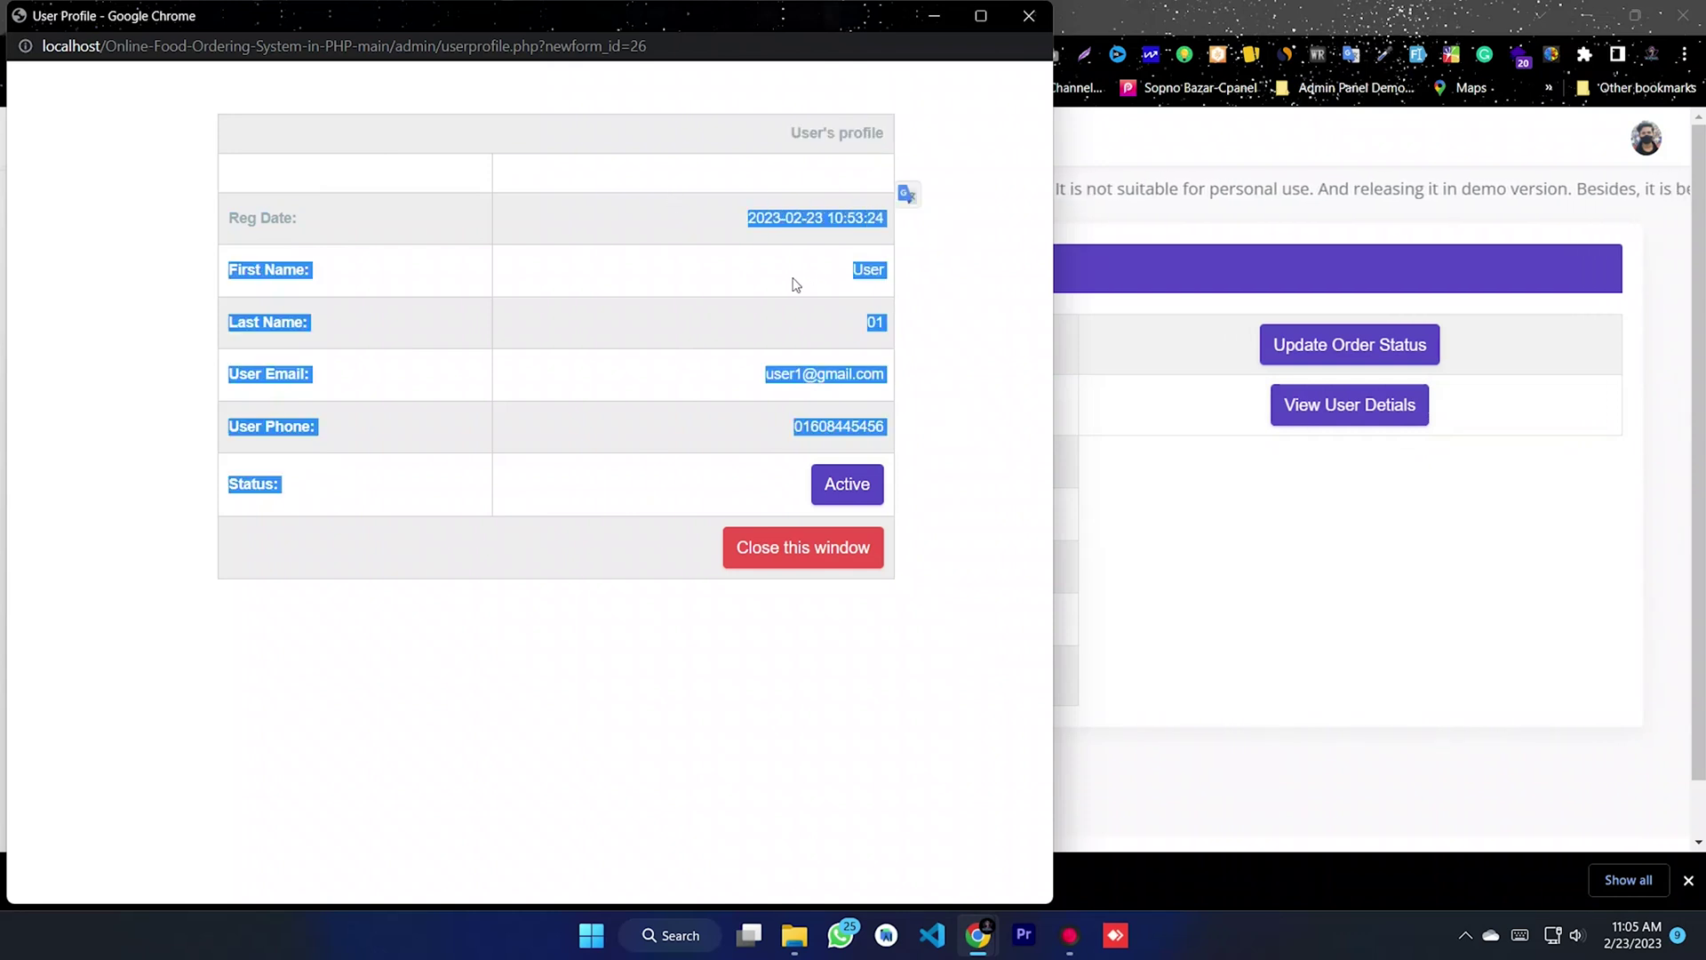
pyautogui.click(753, 306)
pyautogui.moveTo(747, 370); pyautogui.dragTo(872, 431)
pyautogui.click(751, 458)
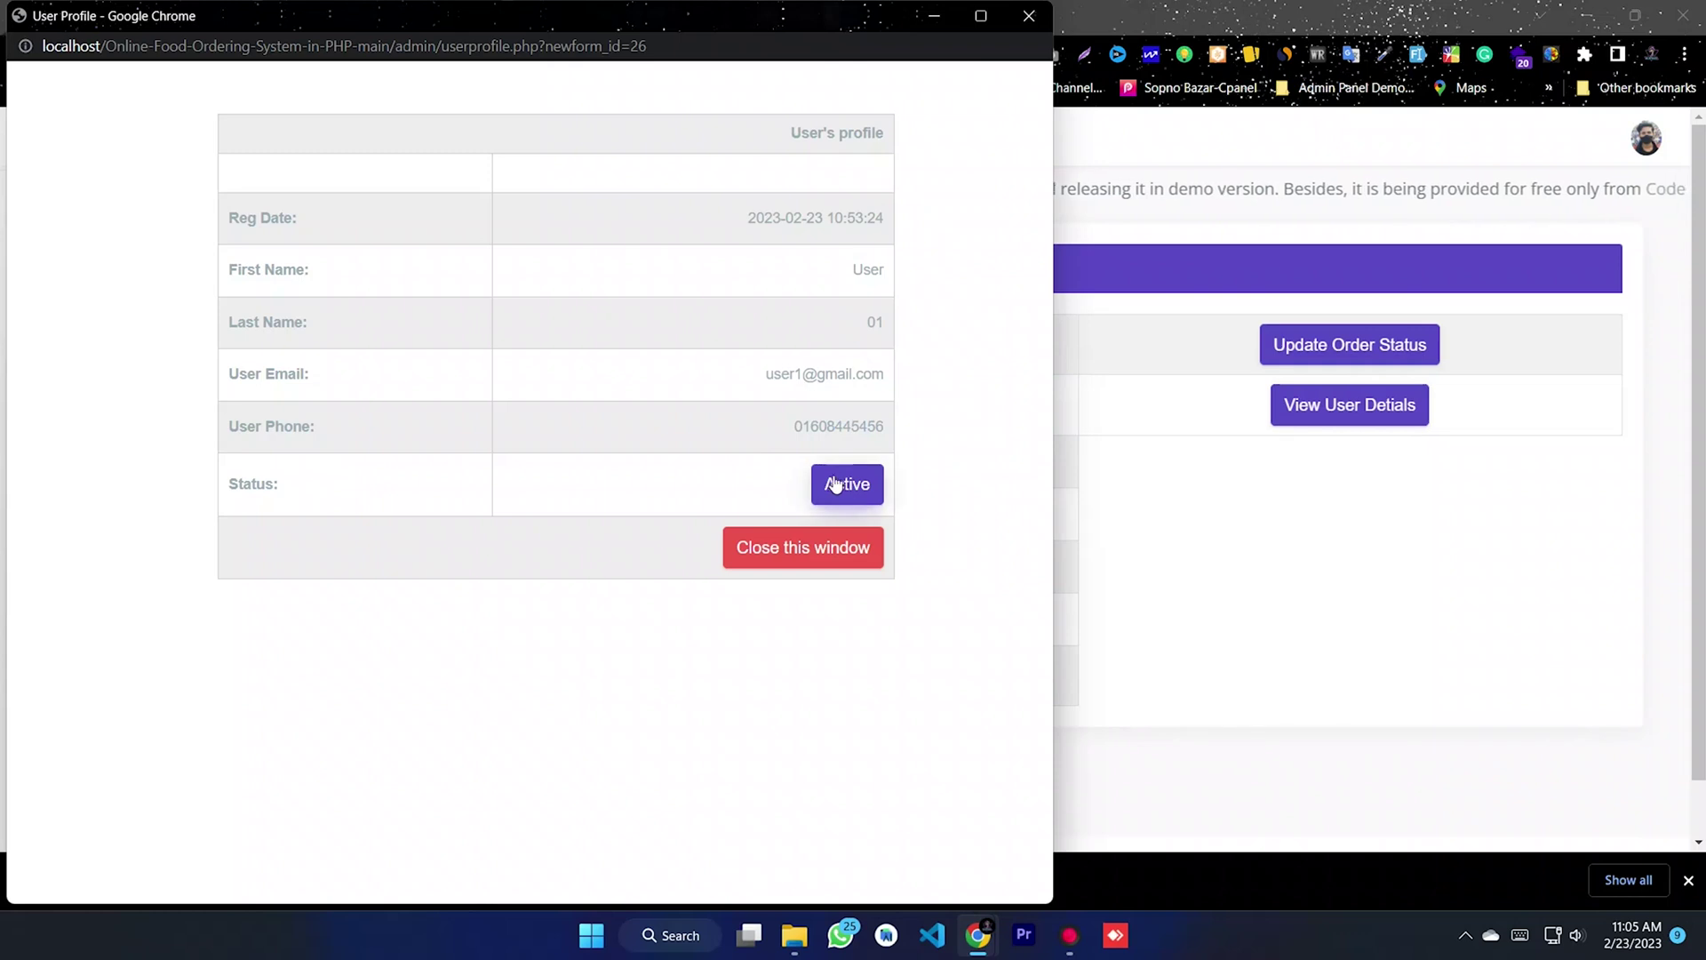
pyautogui.click(1028, 16)
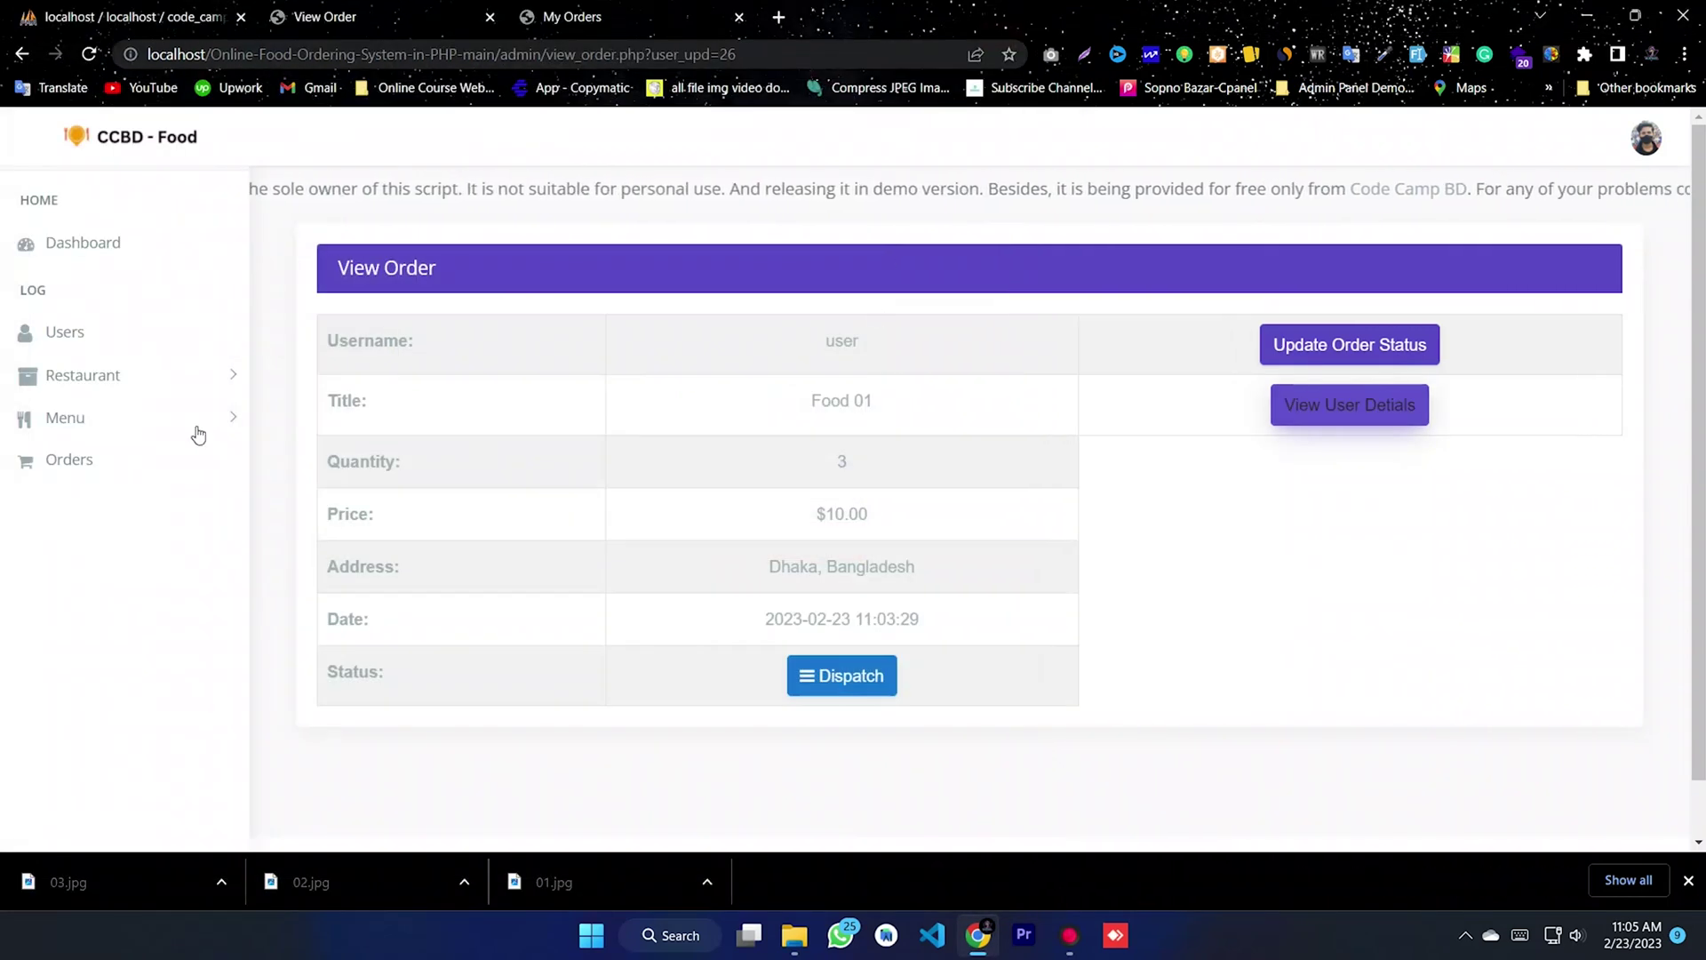
# - Open order 25 for Yorkshire Lamb Patties and choose Cancelled as its new status
pyautogui.click(134, 463)
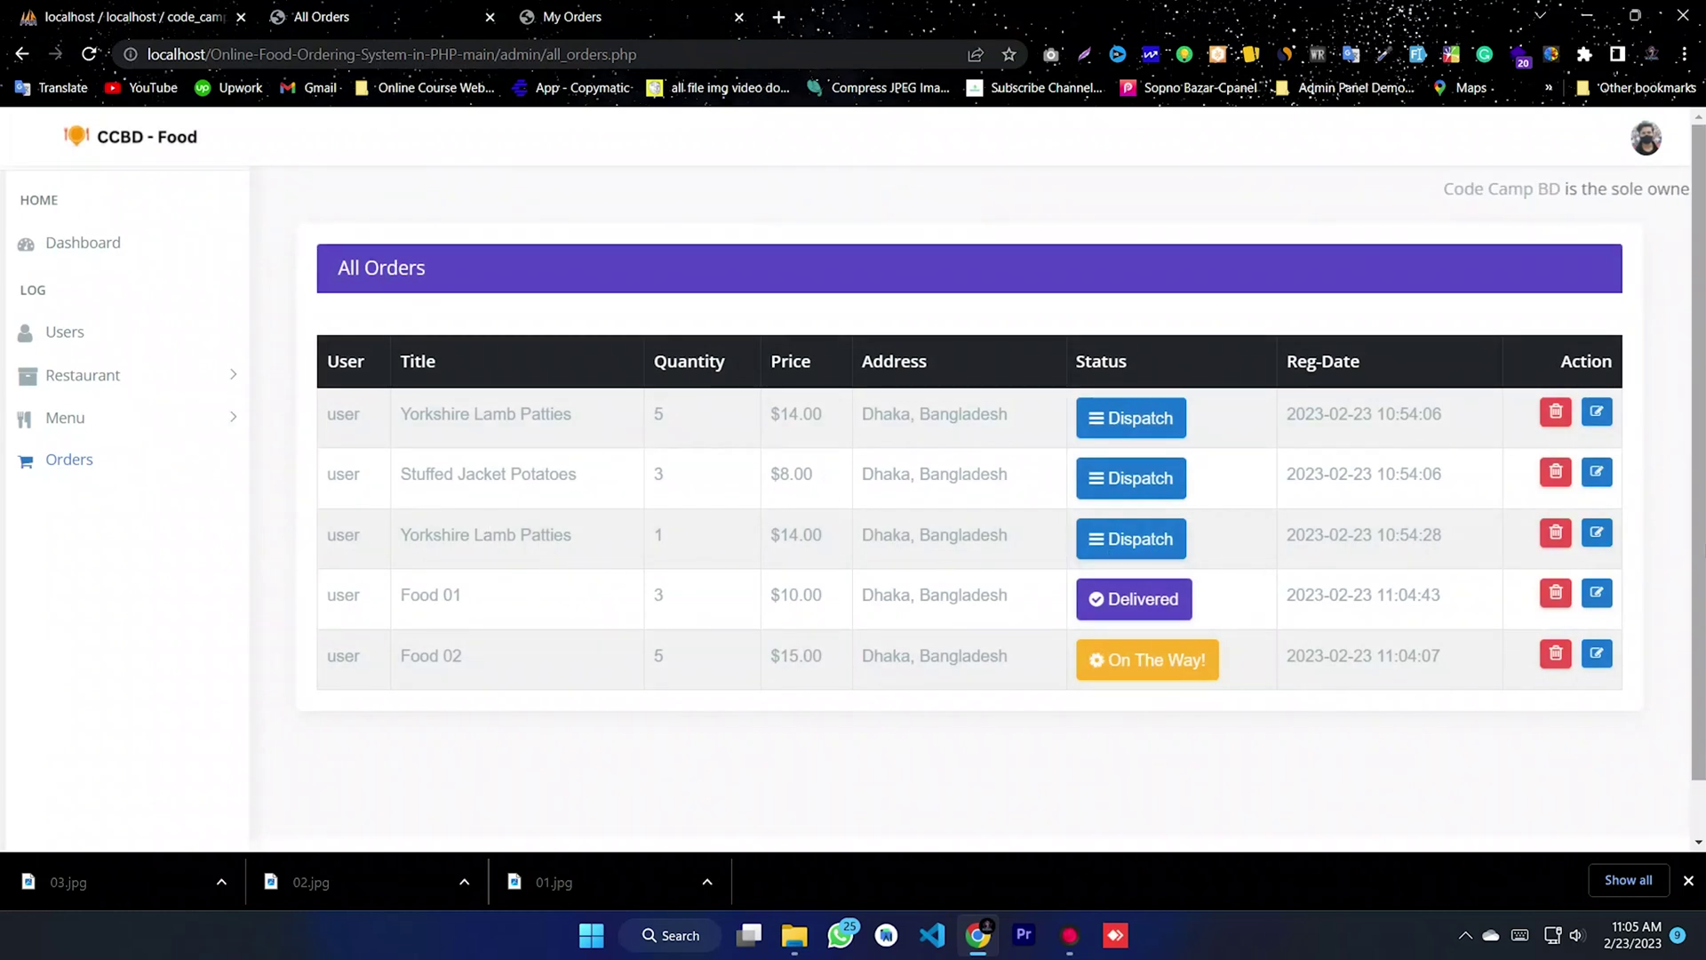
pyautogui.click(1592, 533)
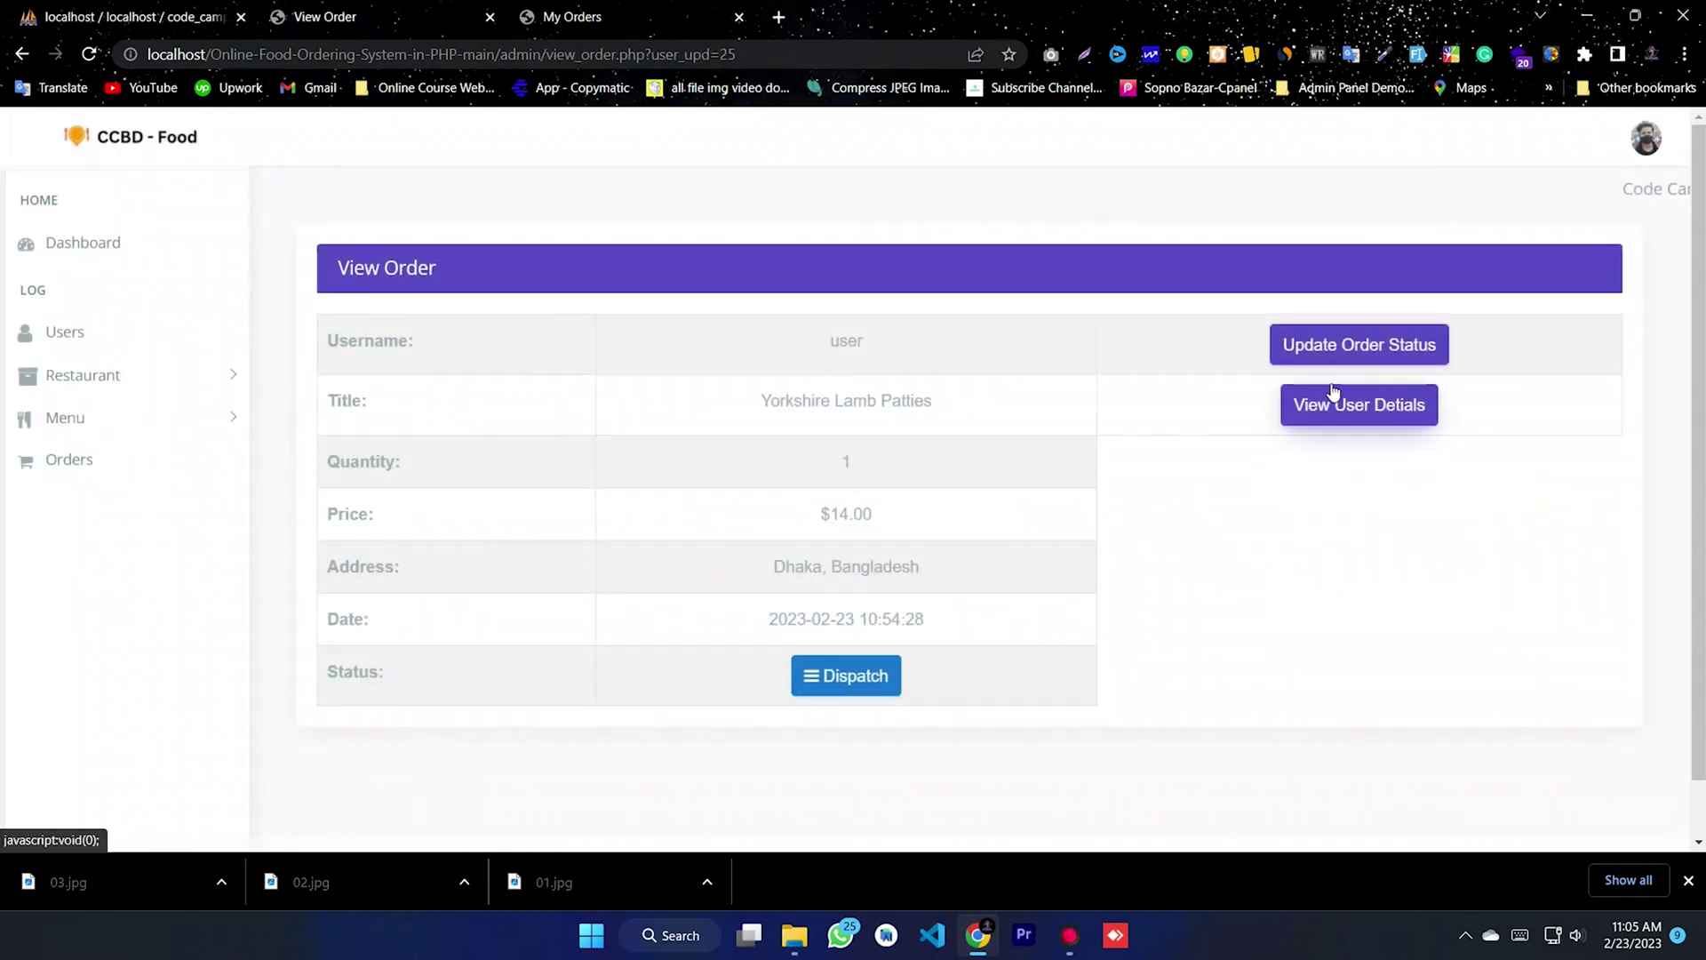
pyautogui.click(1373, 348)
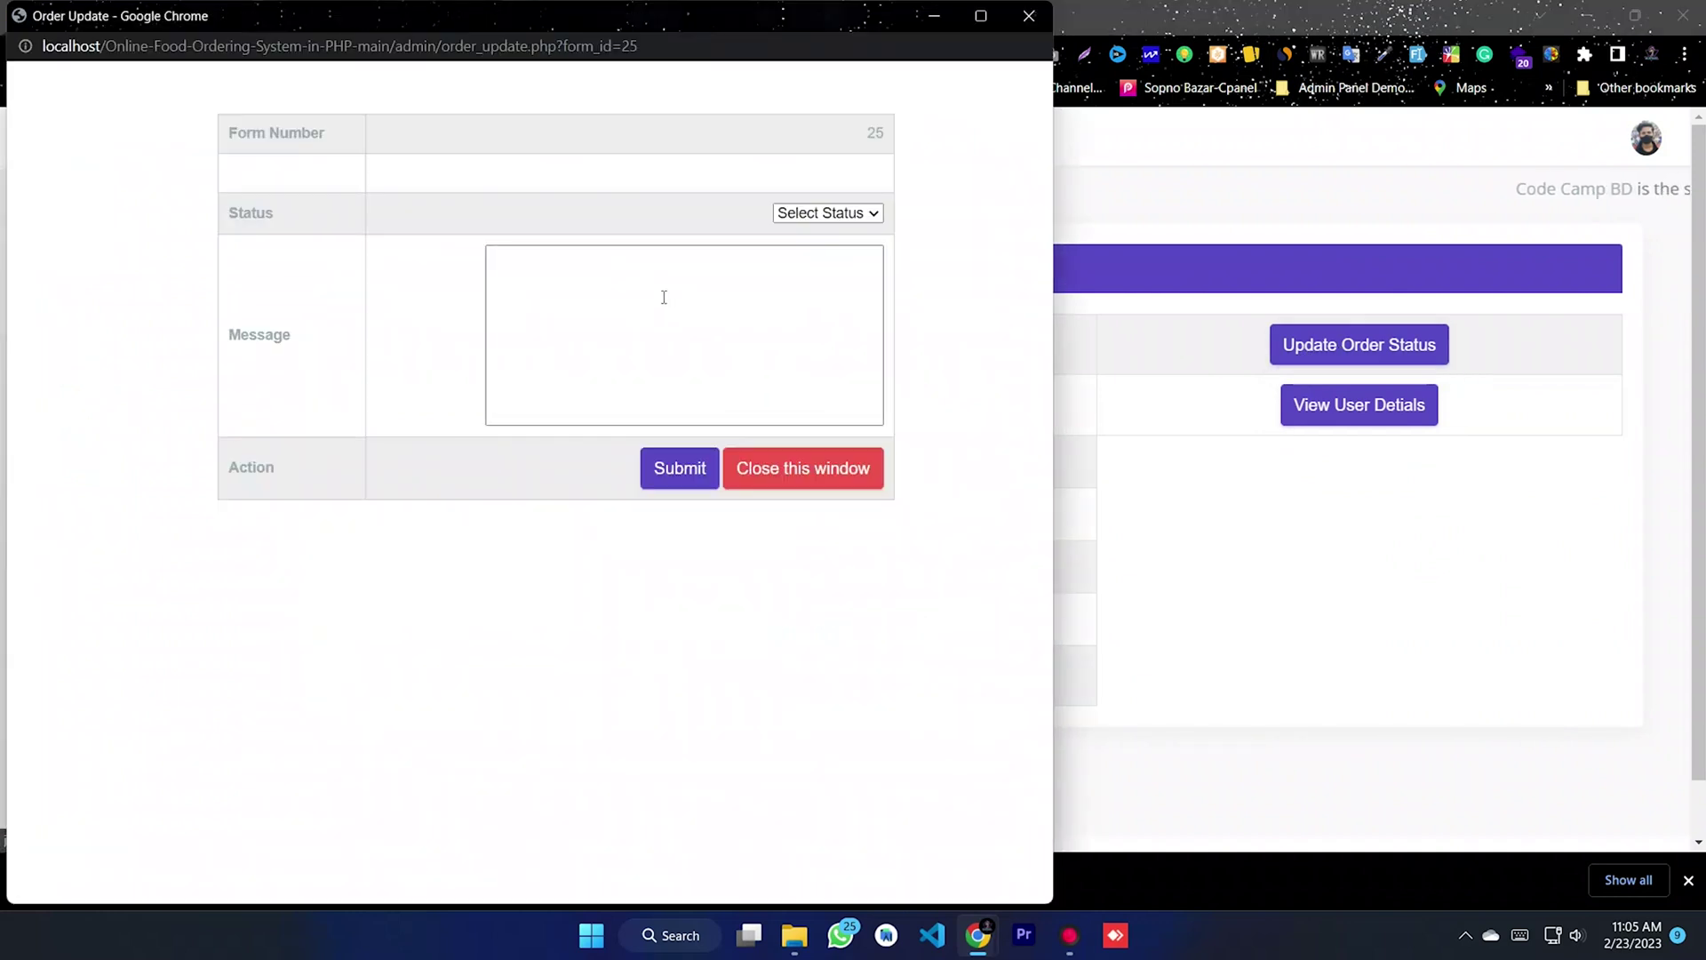
pyautogui.click(829, 216)
pyautogui.click(808, 286)
pyautogui.click(610, 280)
# - Enter the message 'Stock-Out...', submit the update, and close the update window
pyautogui.write('S')
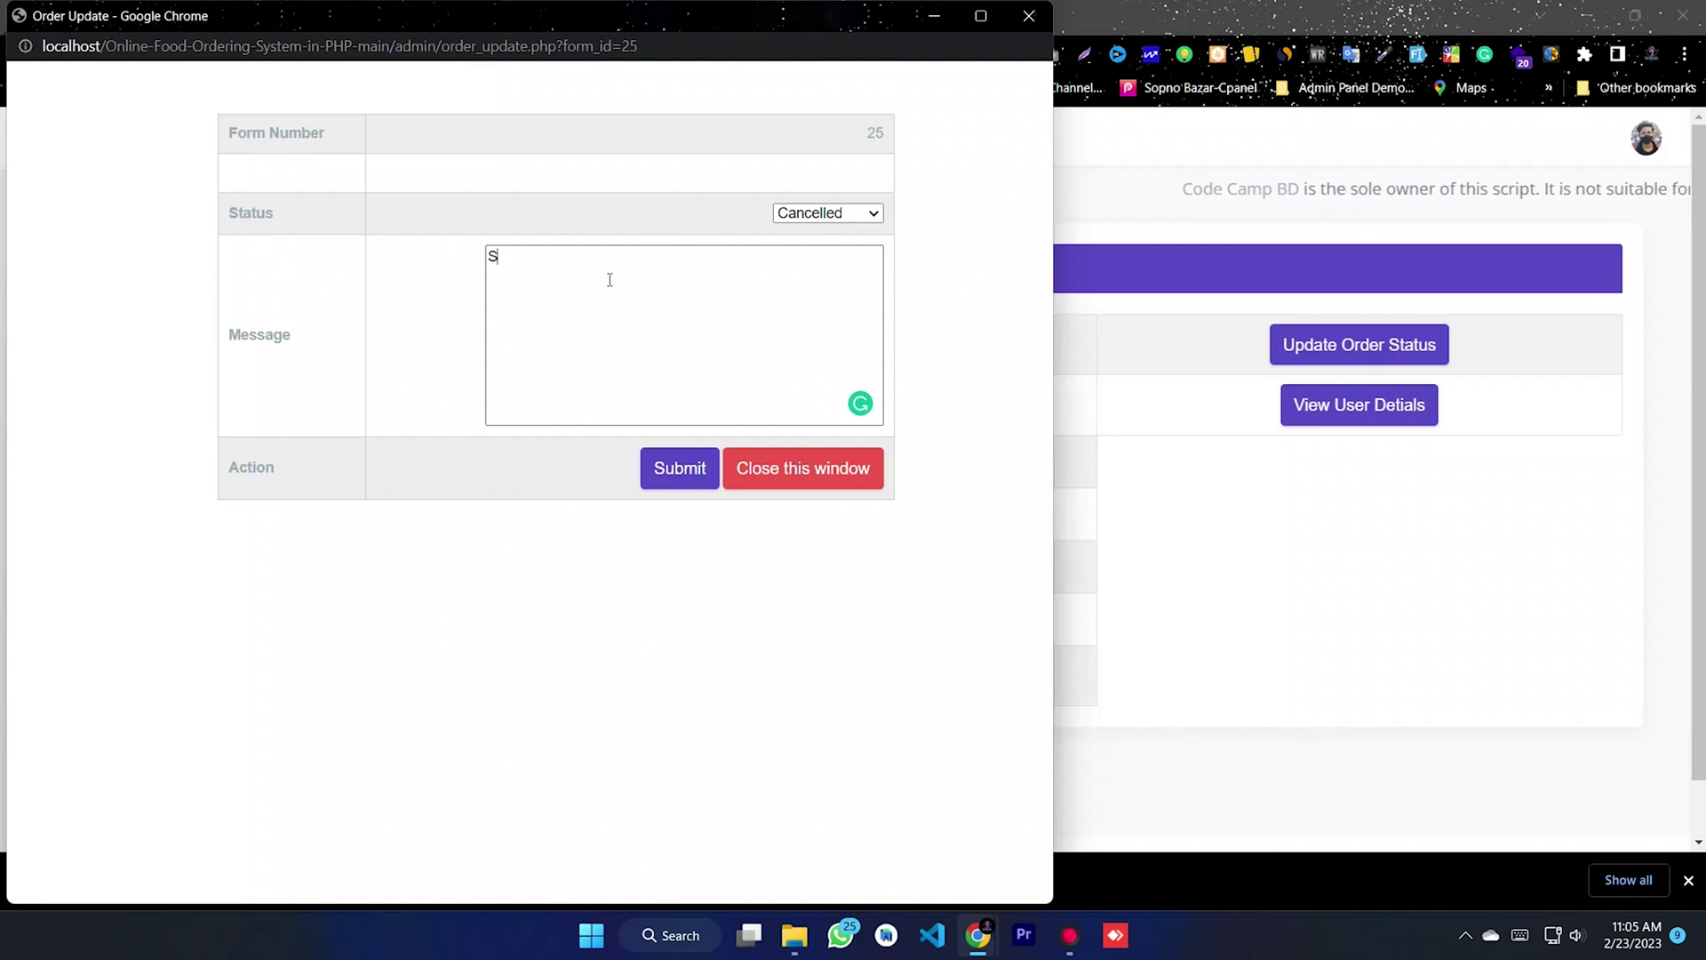
pyautogui.write('tock Out...')
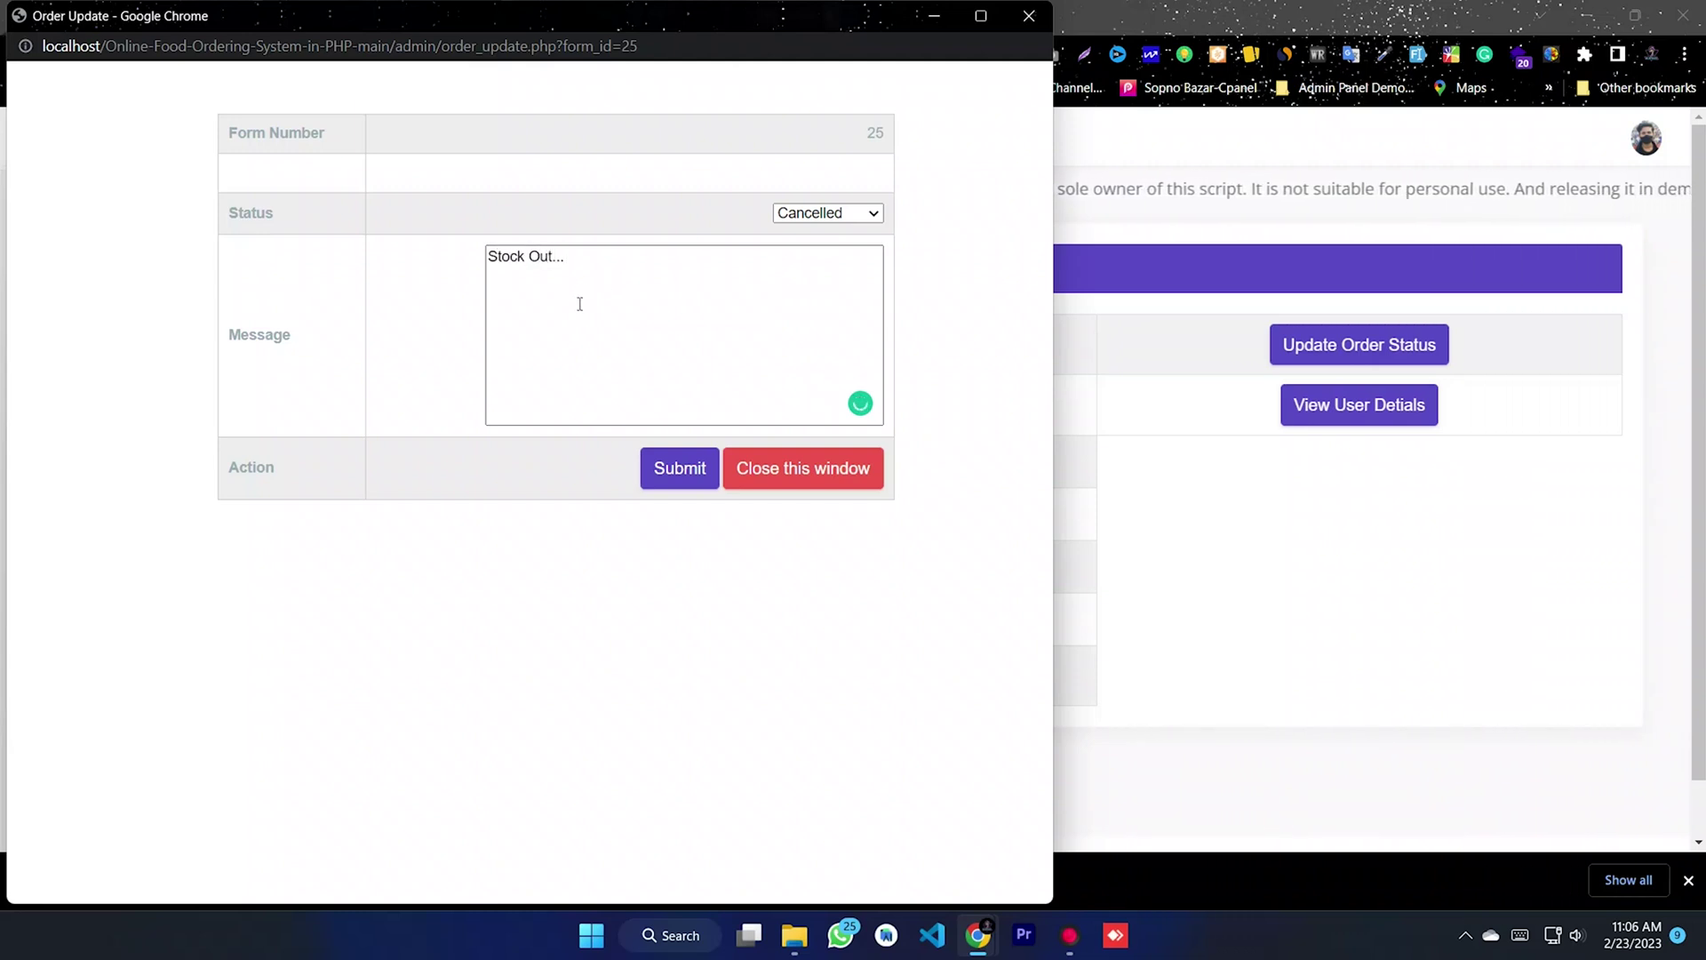
pyautogui.moveTo(524, 258)
pyautogui.click(532, 300)
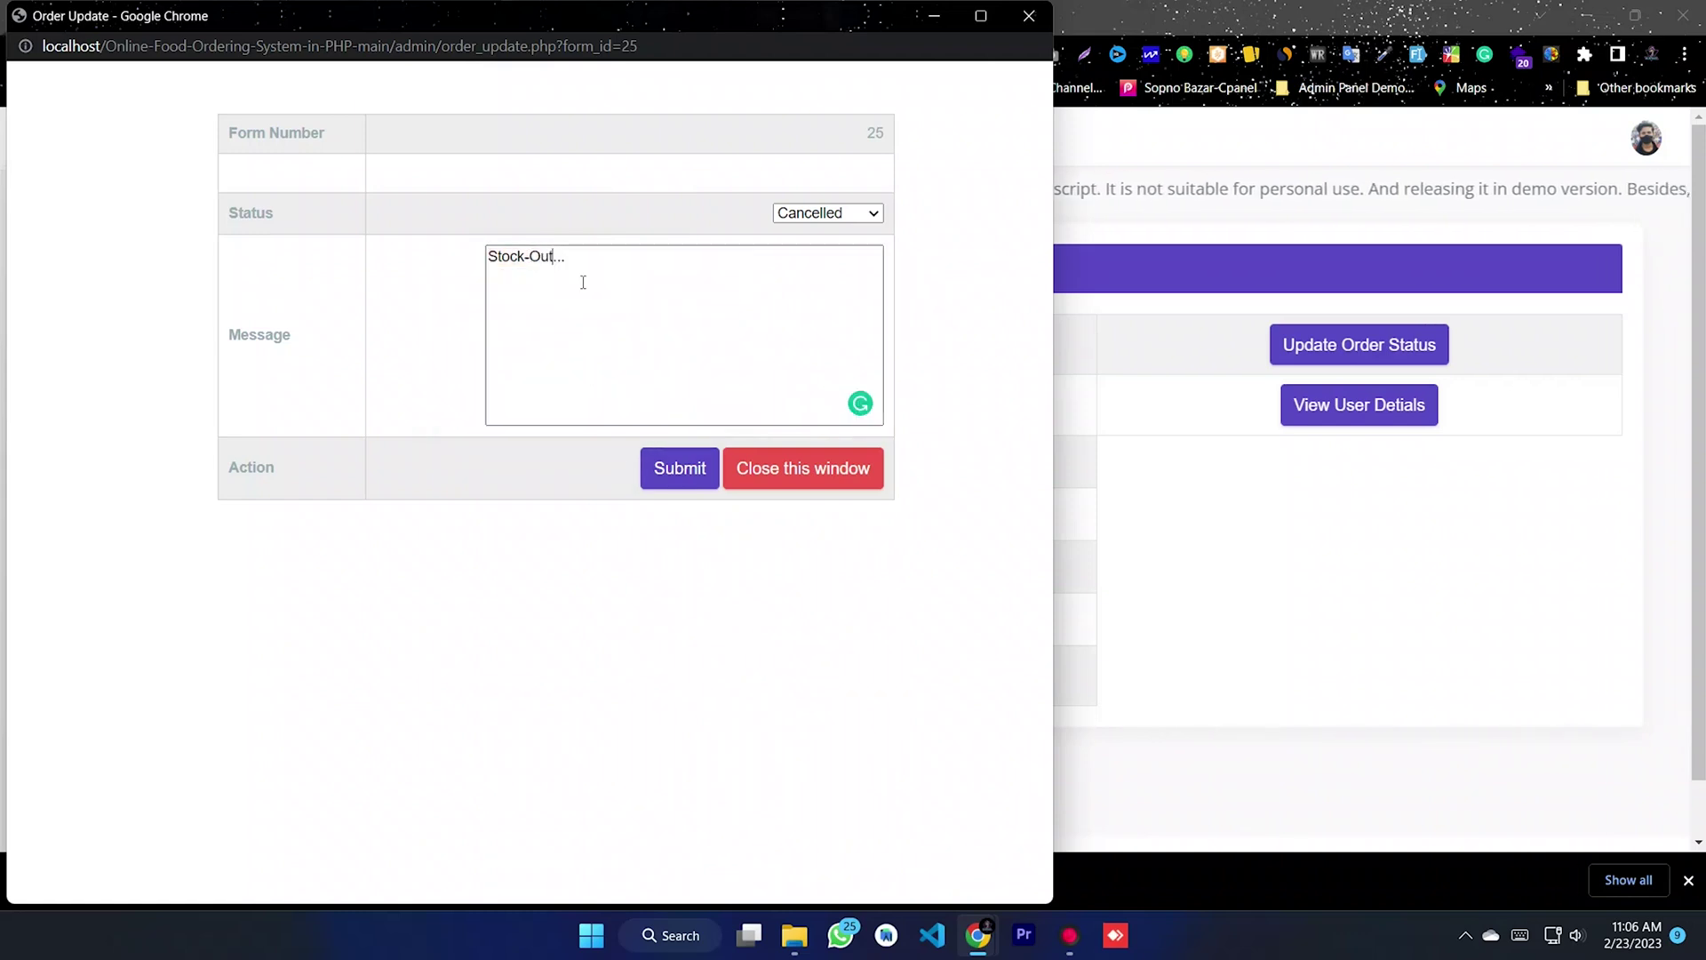
pyautogui.click(673, 468)
pyautogui.click(714, 172)
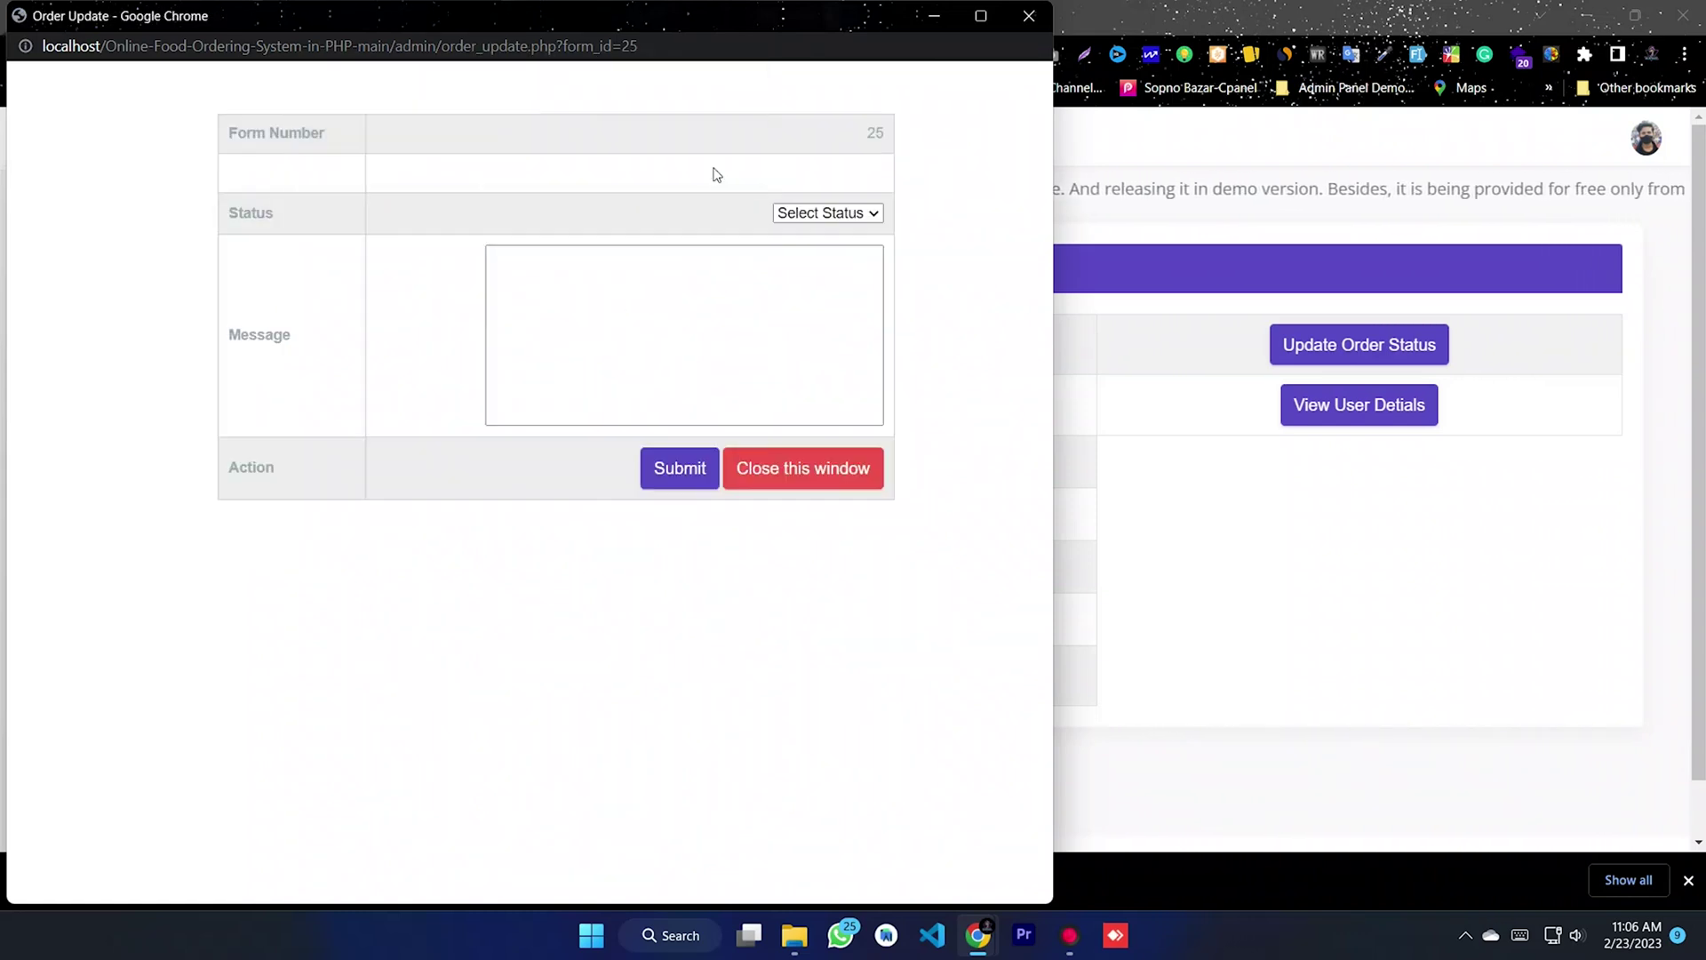
pyautogui.click(1029, 15)
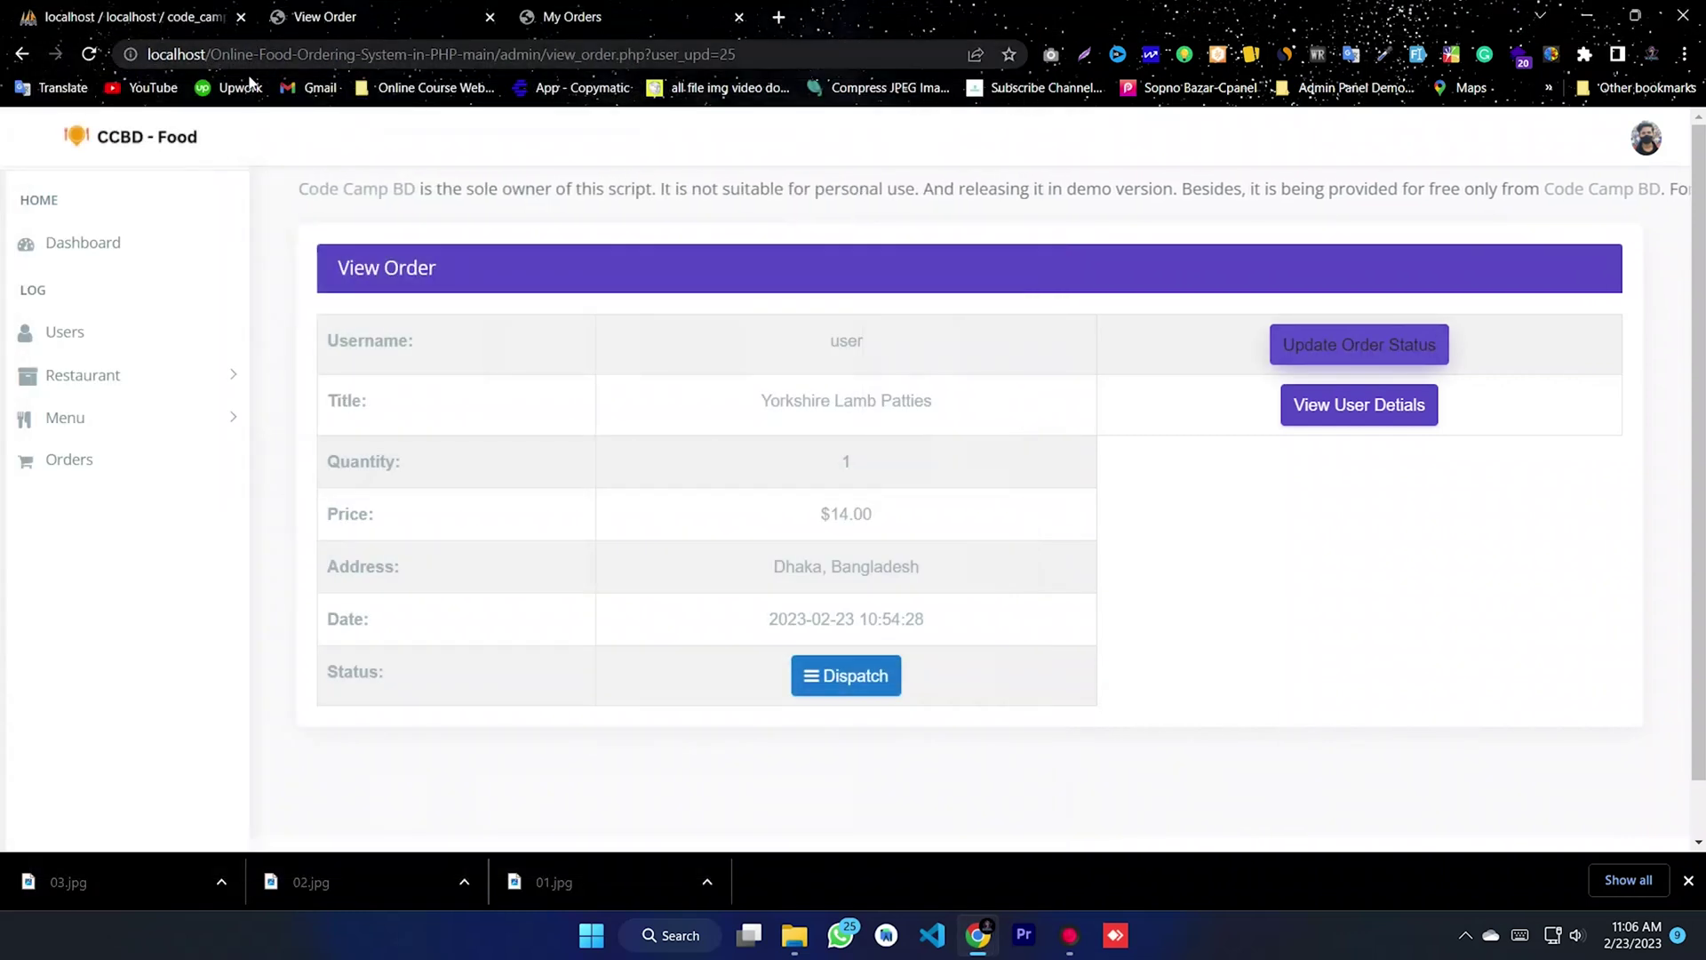
pyautogui.click(672, 22)
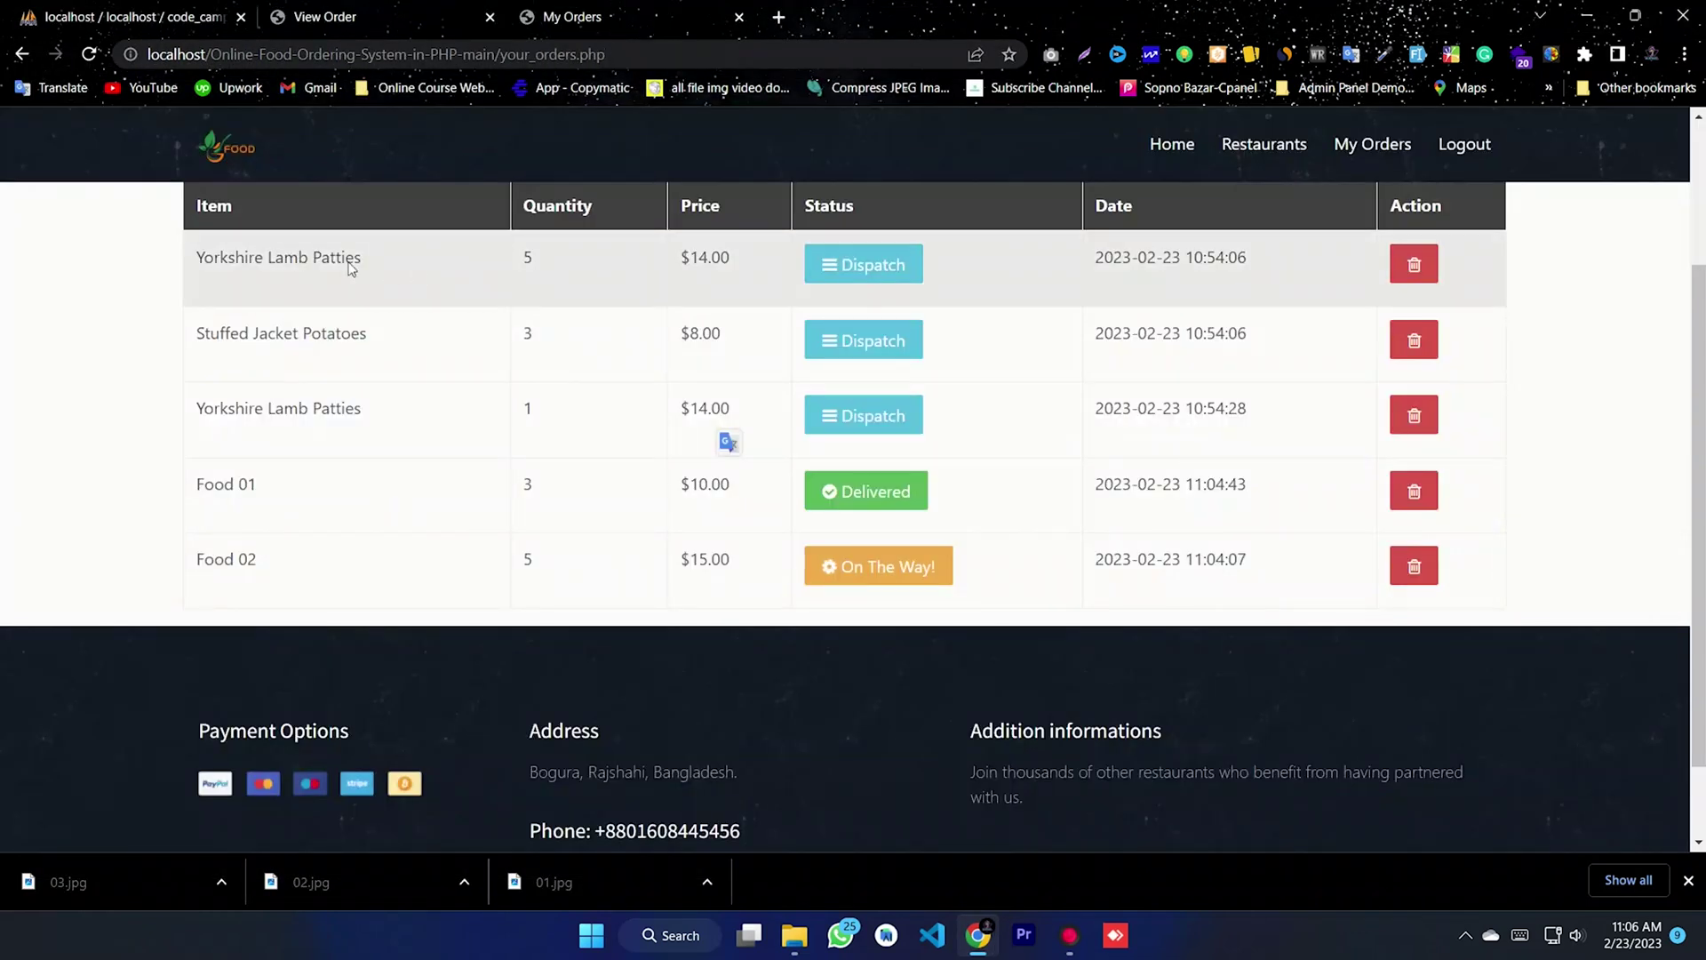
pyautogui.click(88, 54)
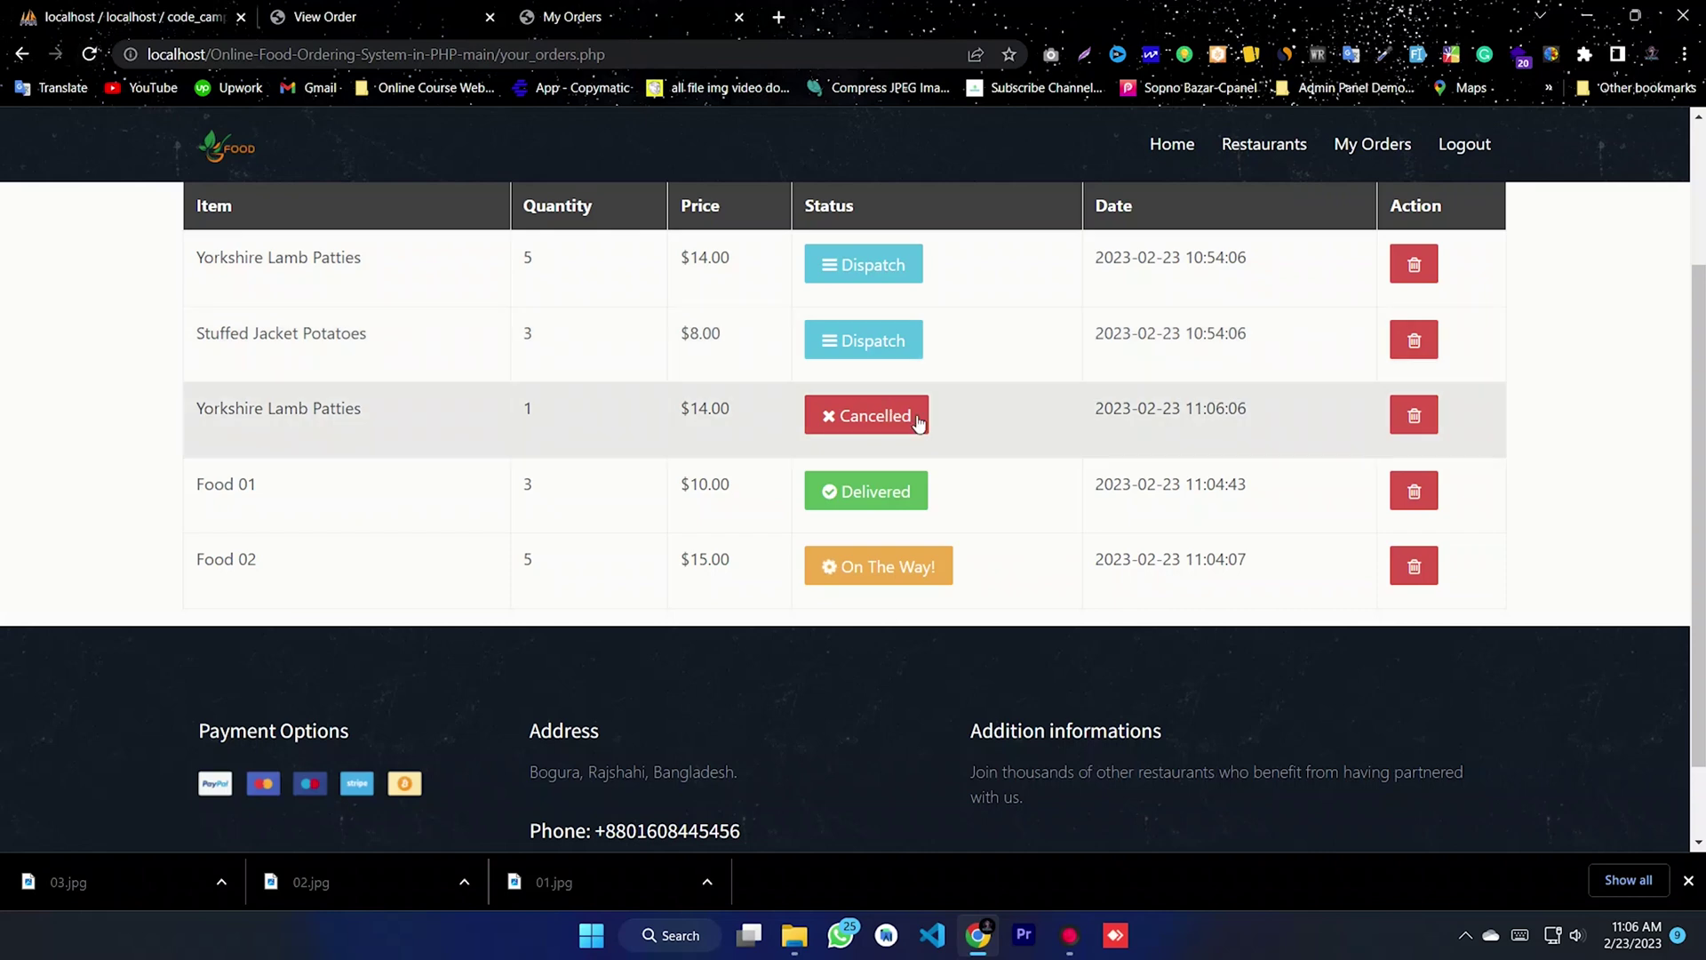
pyautogui.click(855, 417)
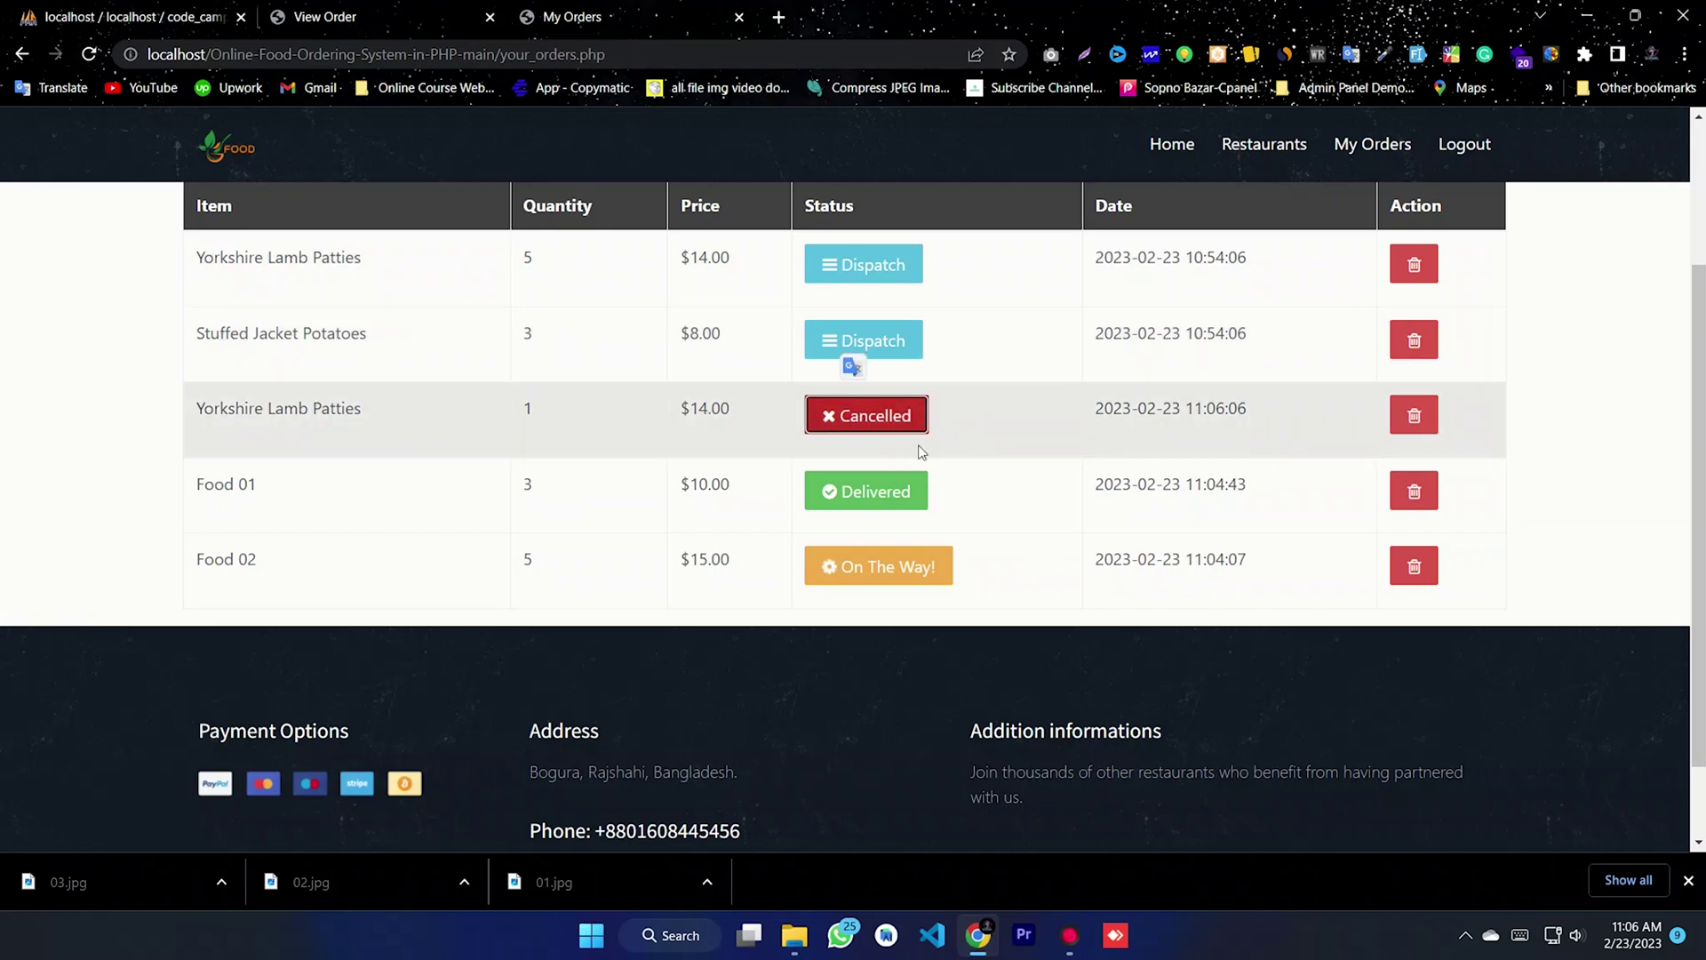
pyautogui.scroll(3, 978, 380)
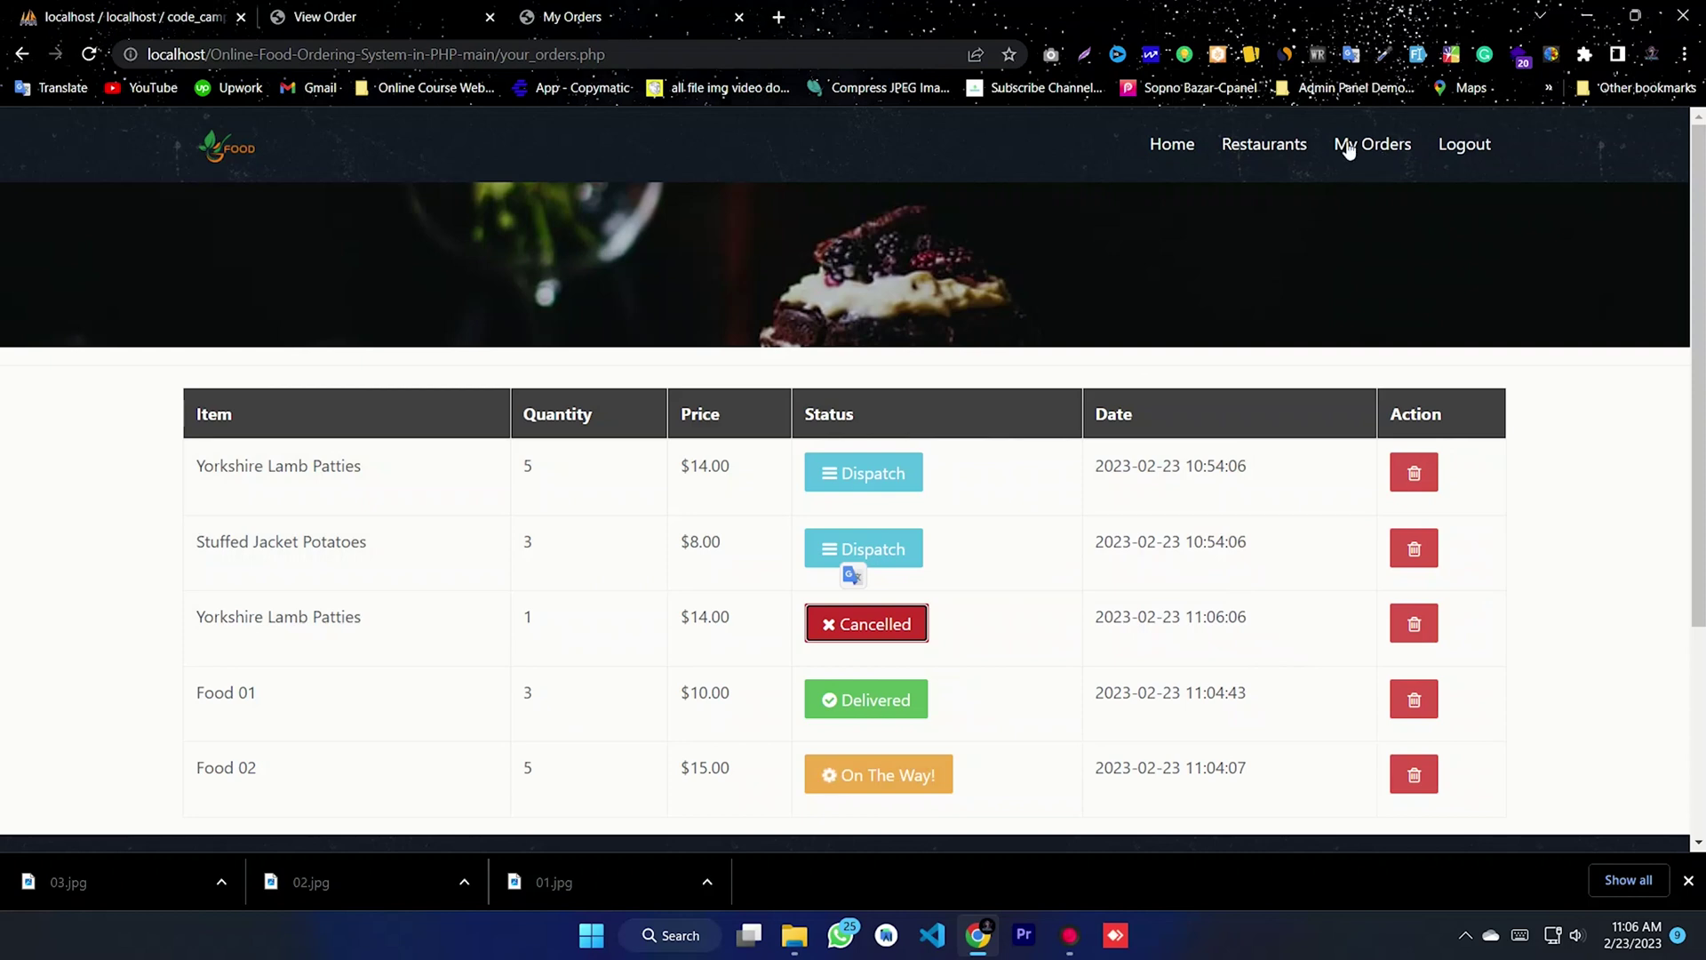
pyautogui.scroll(-4, 1001, 636)
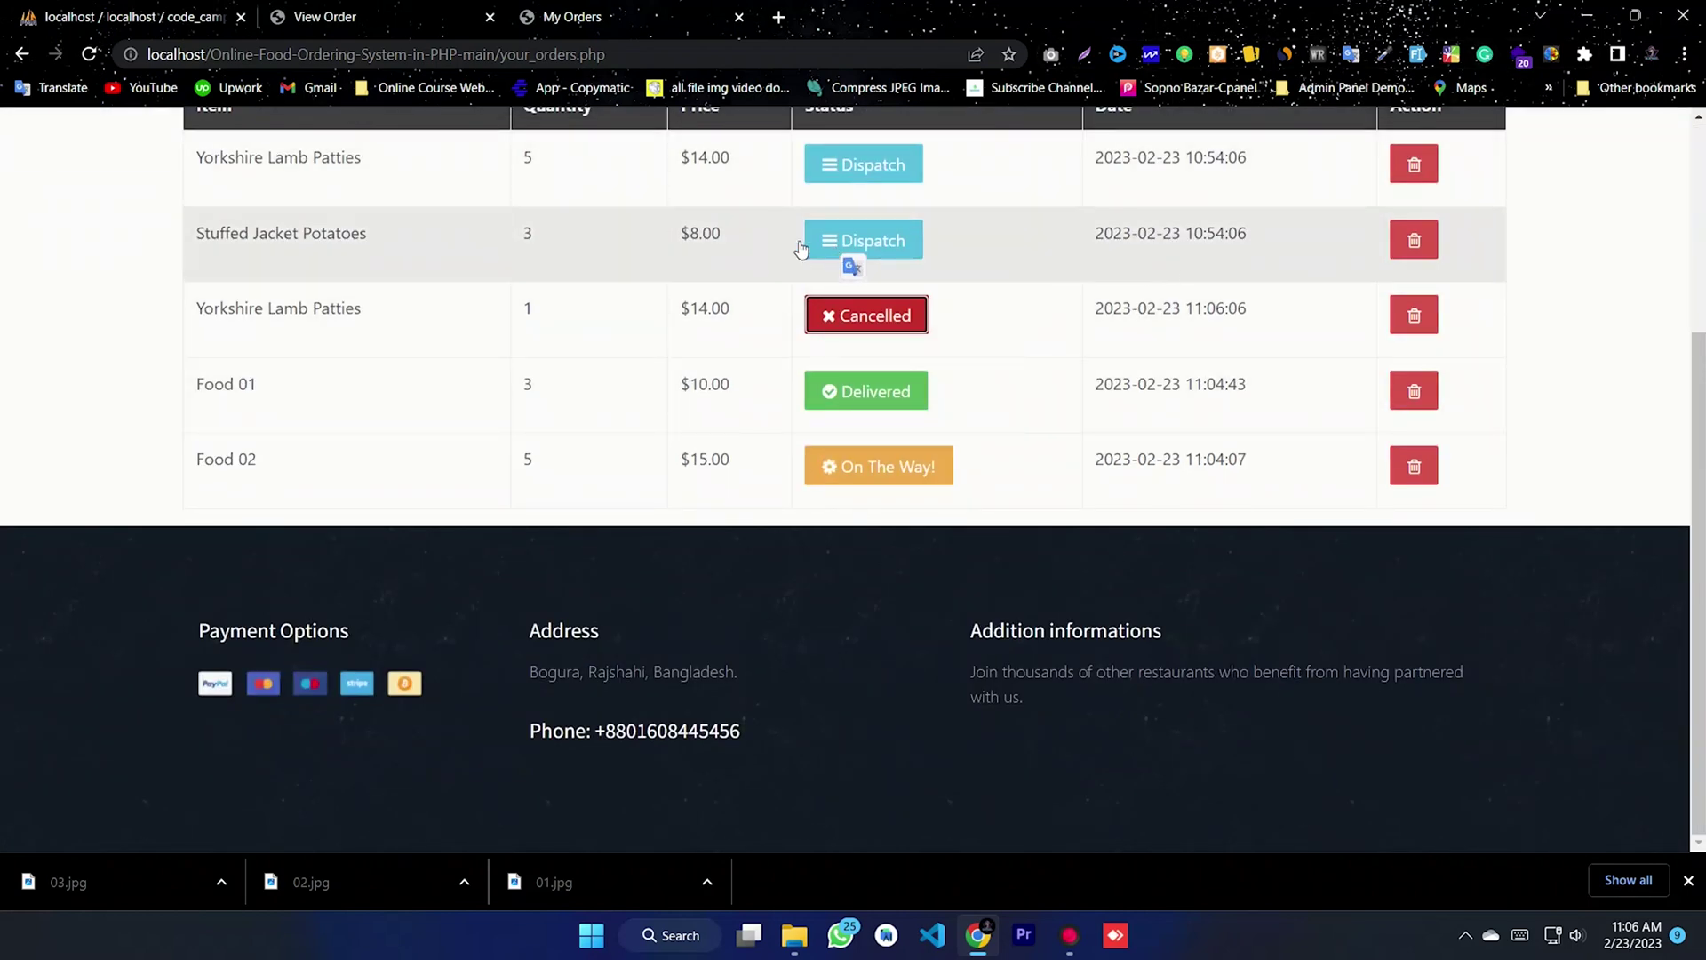
# - Delete the Yorkshire Lamb Patties and Stuffed Jacket Potatoes Dispatch orders, then reload customer My Orders
pyautogui.click(415, 16)
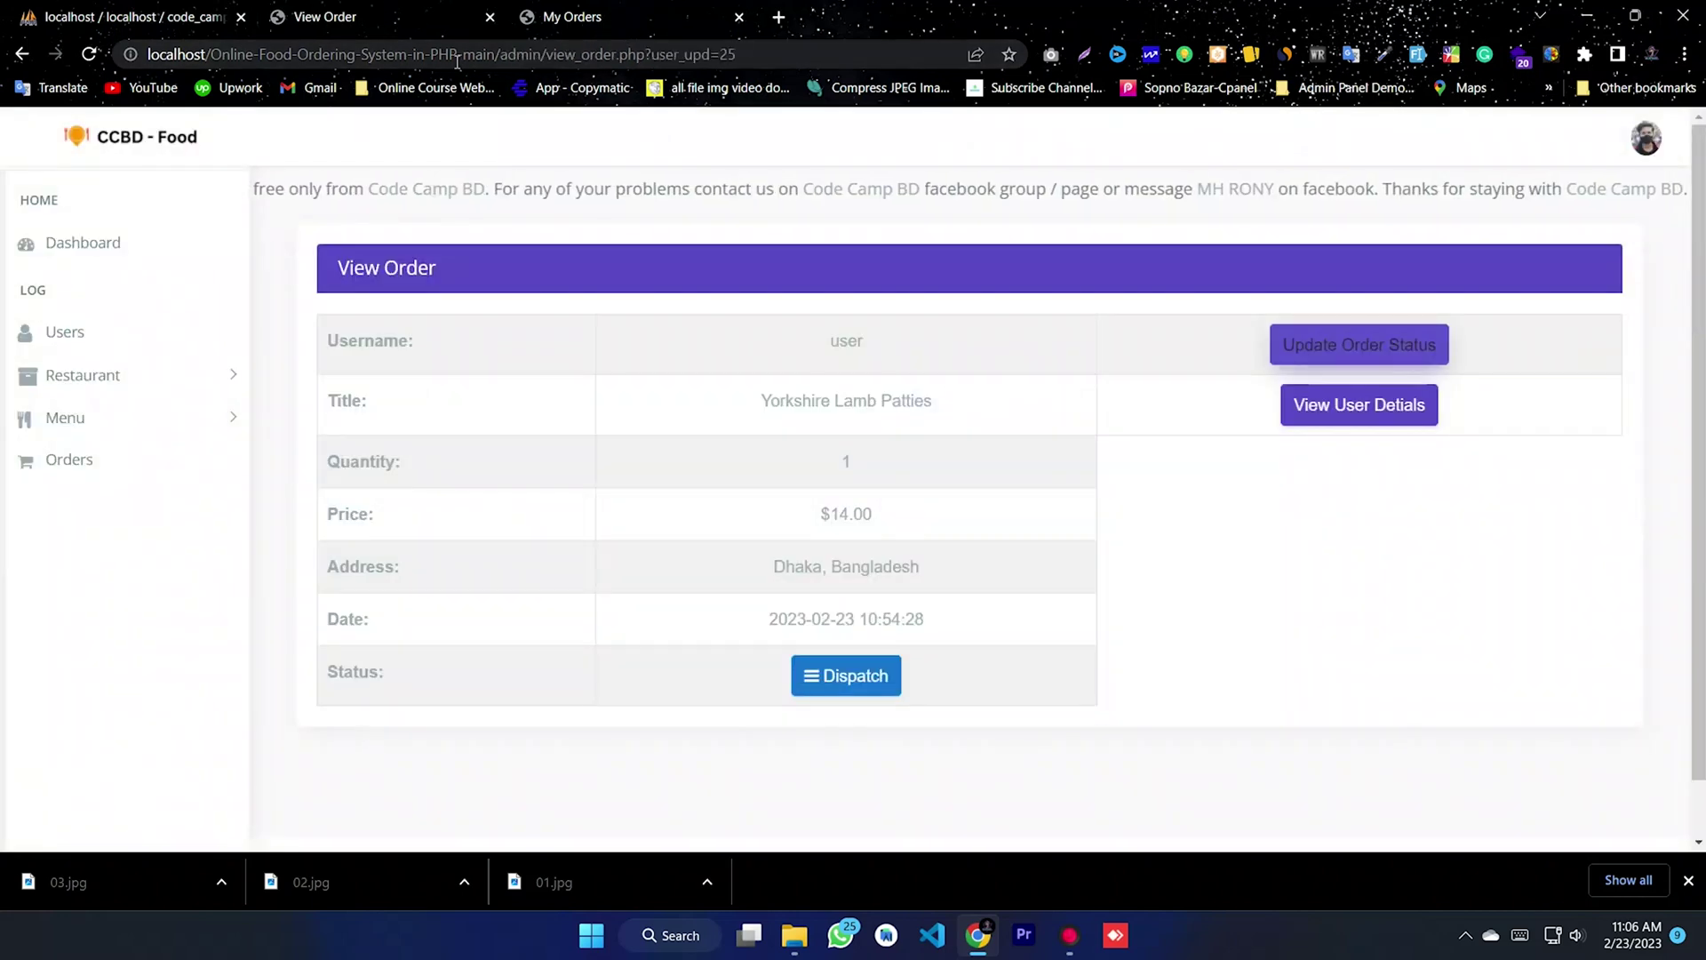
pyautogui.click(85, 468)
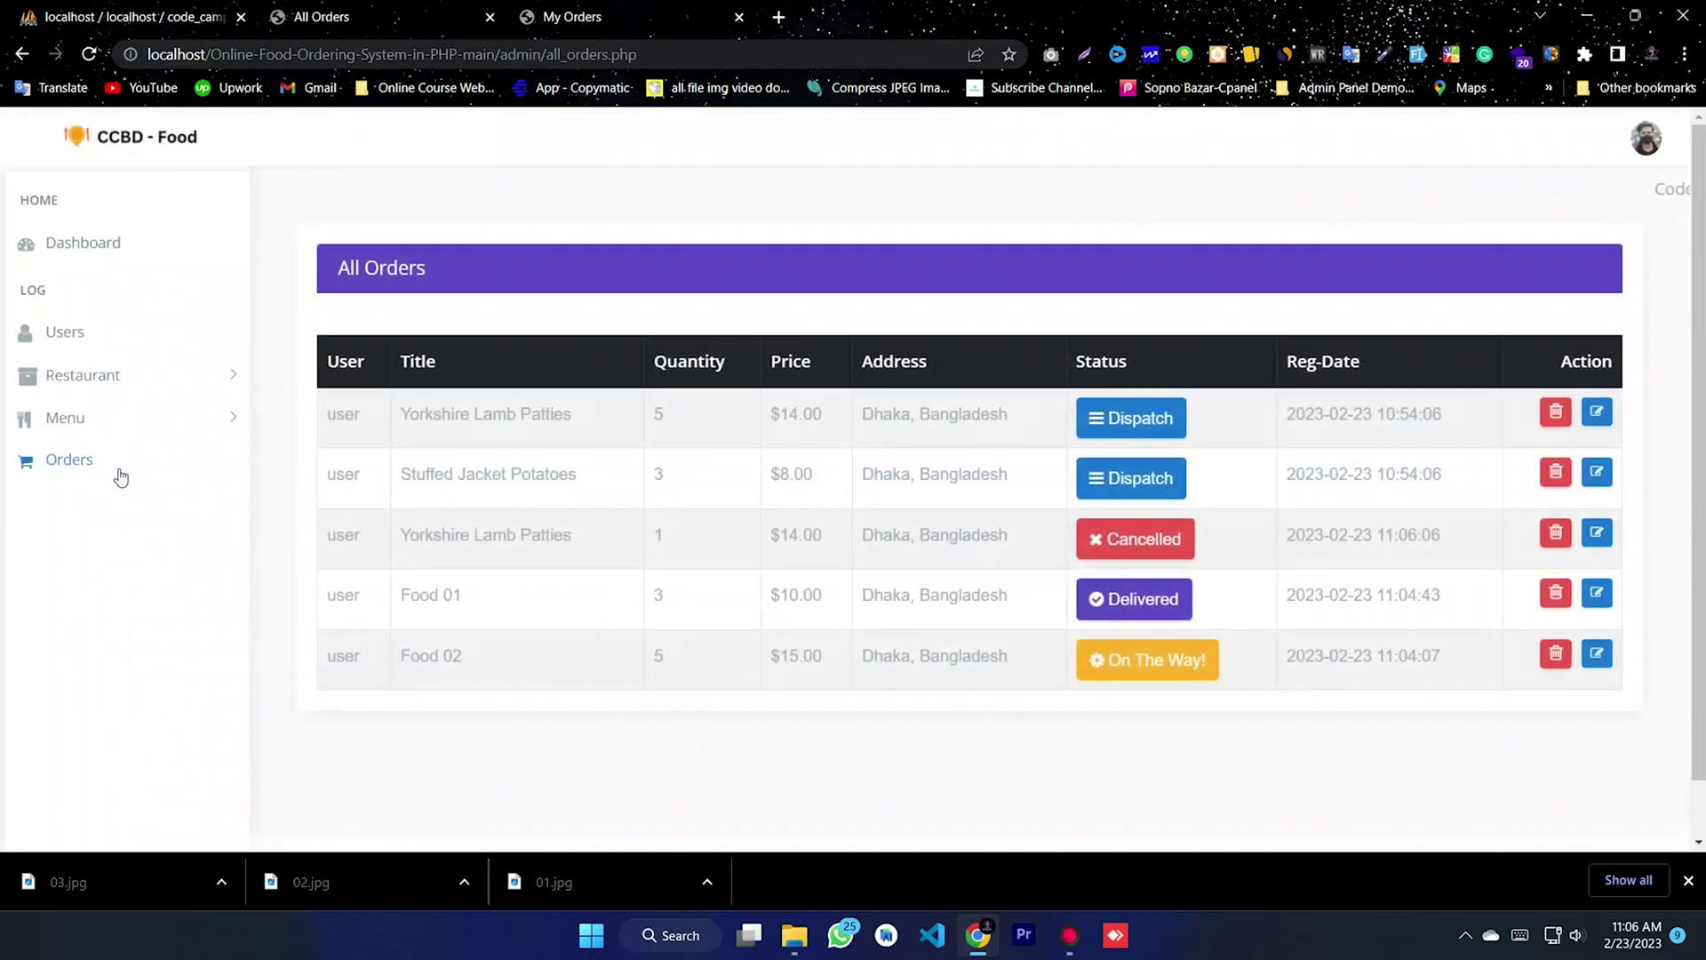
pyautogui.scroll(-1, 976, 513)
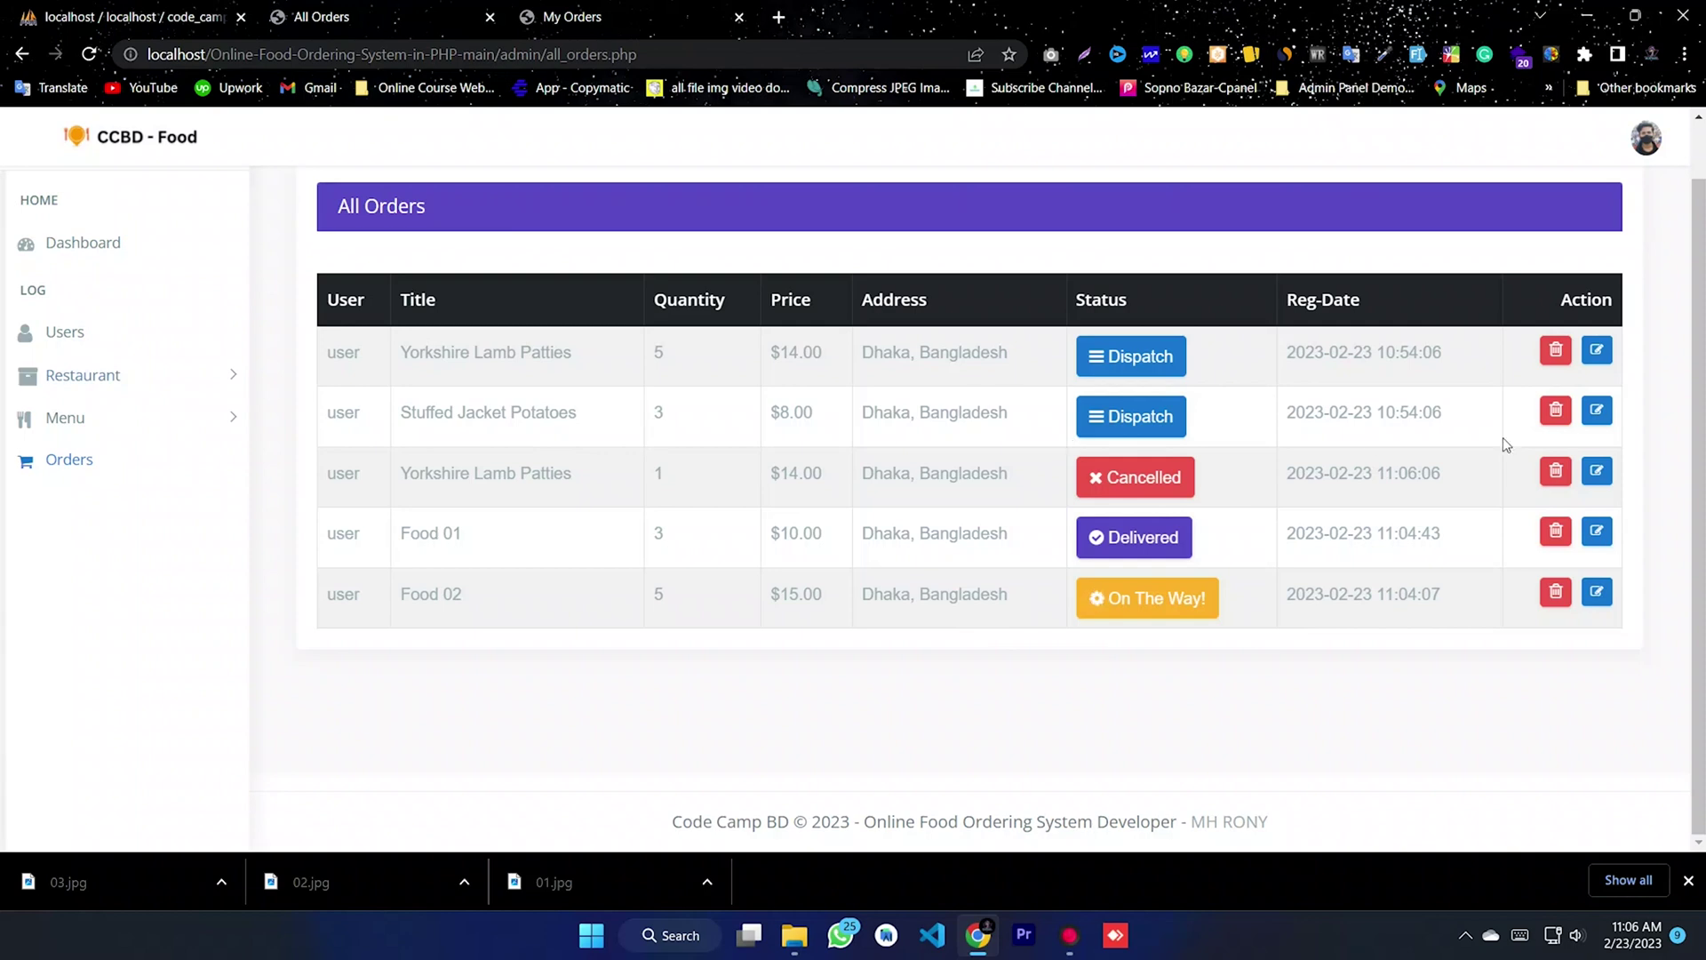
pyautogui.click(1557, 352)
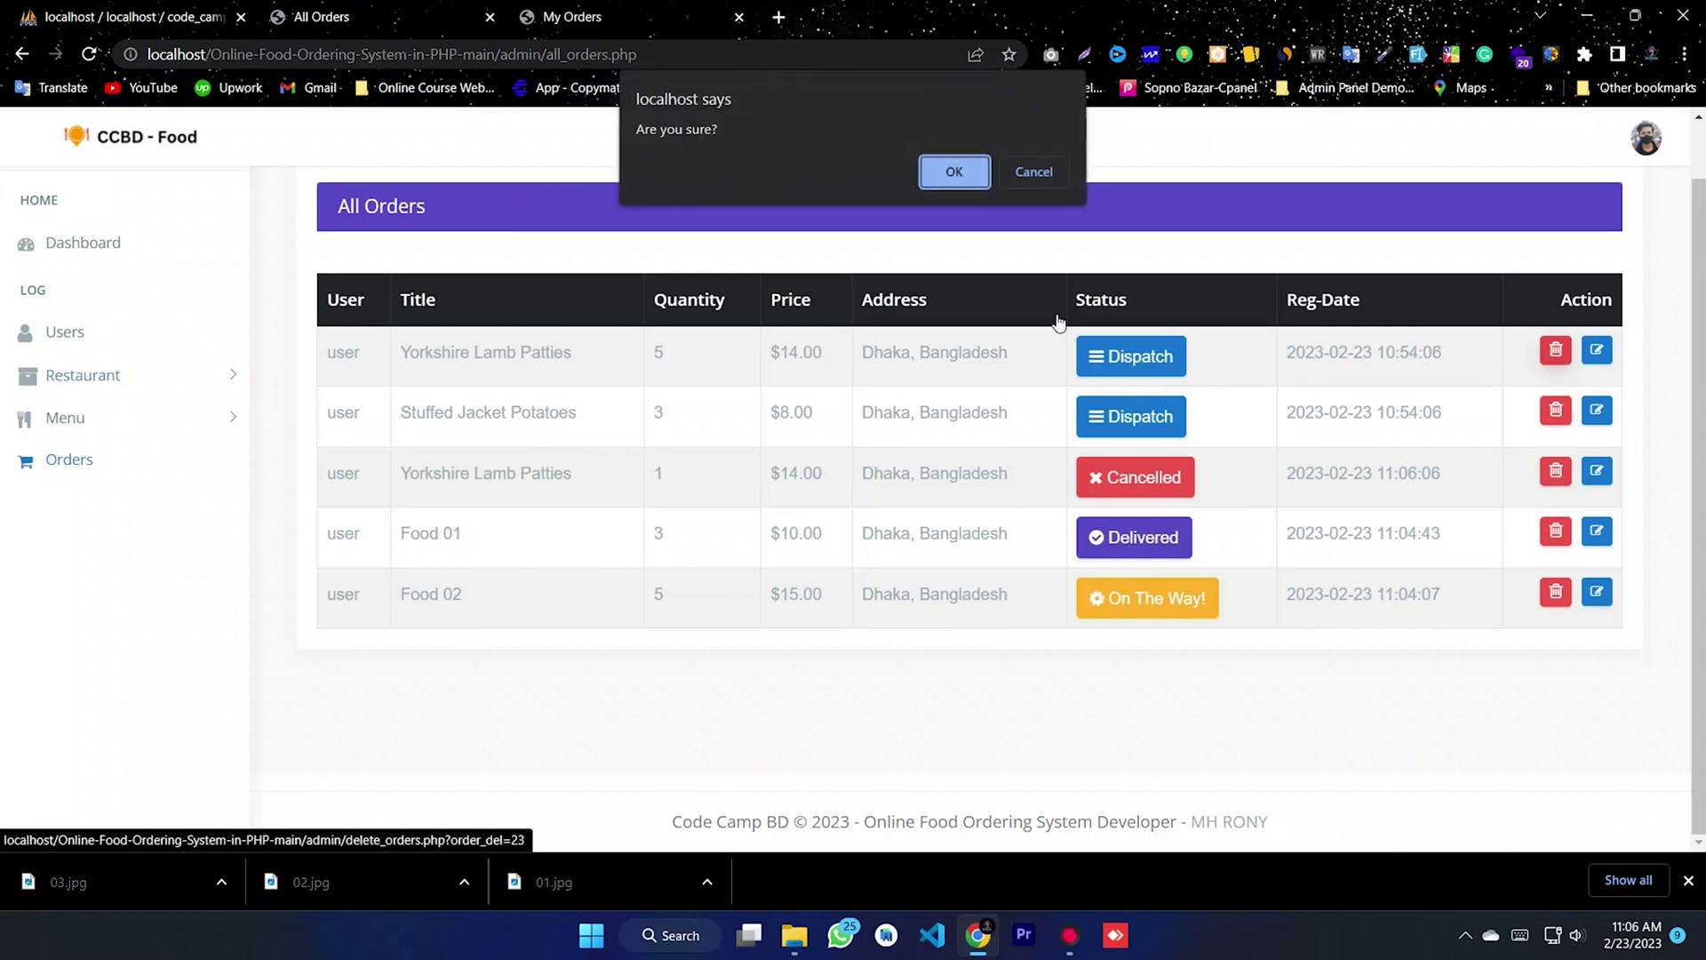
pyautogui.click(951, 161)
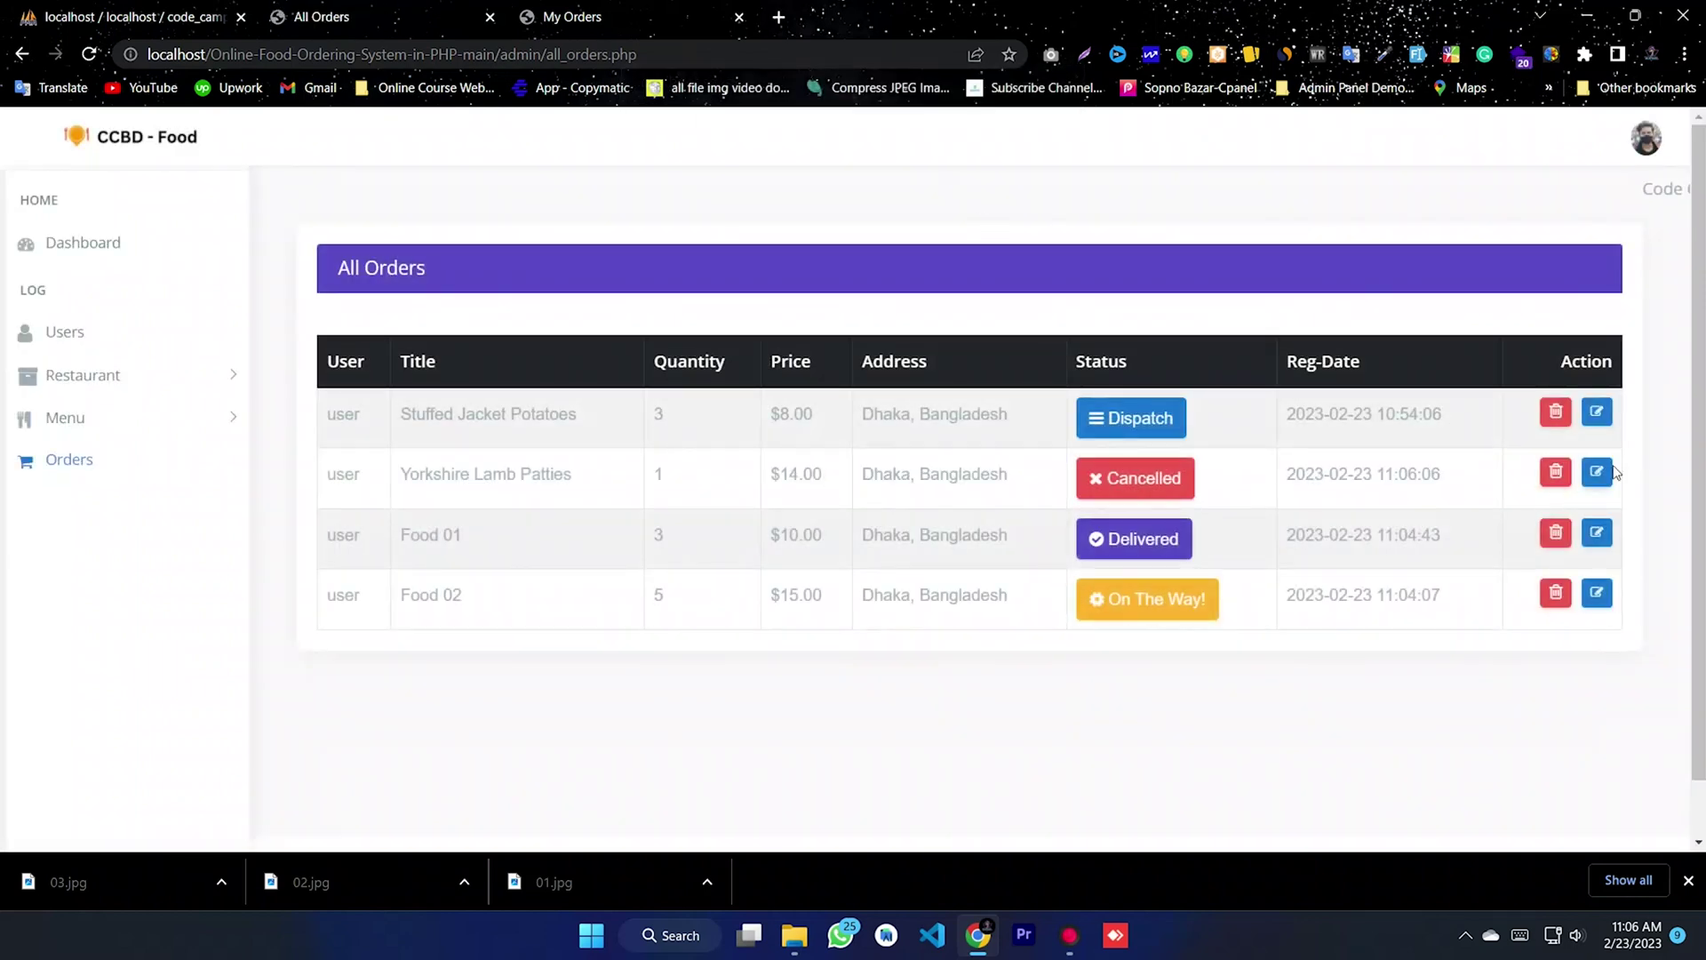
pyautogui.click(1557, 414)
pyautogui.click(953, 171)
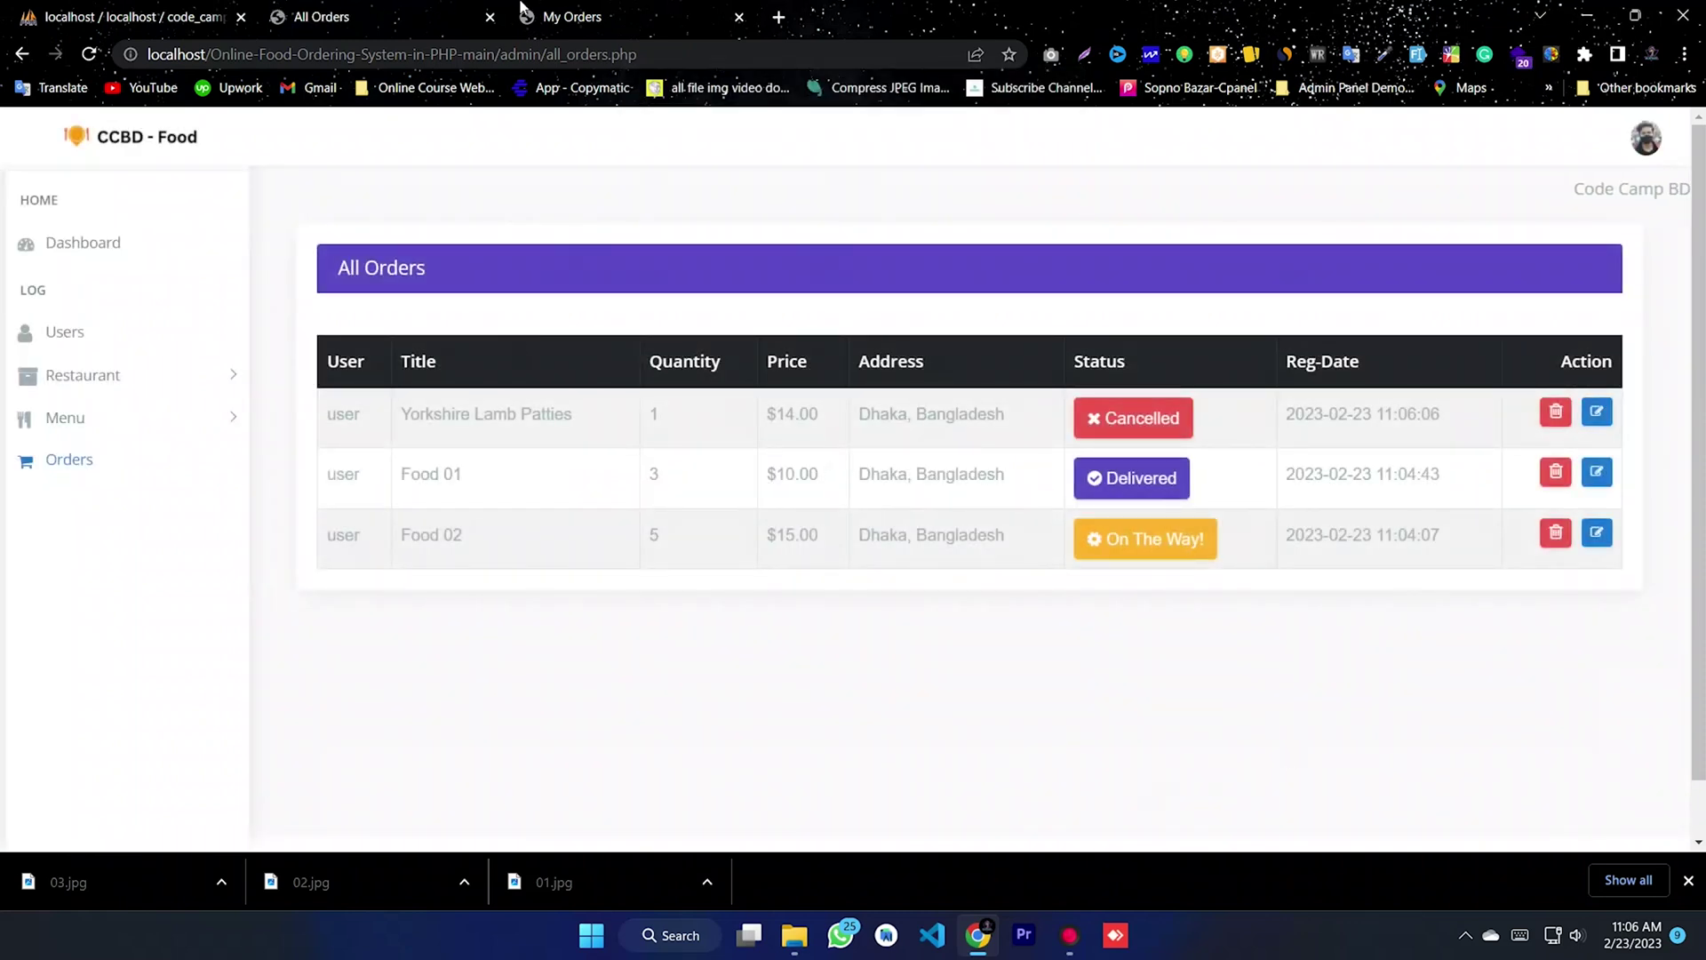
pyautogui.click(556, 11)
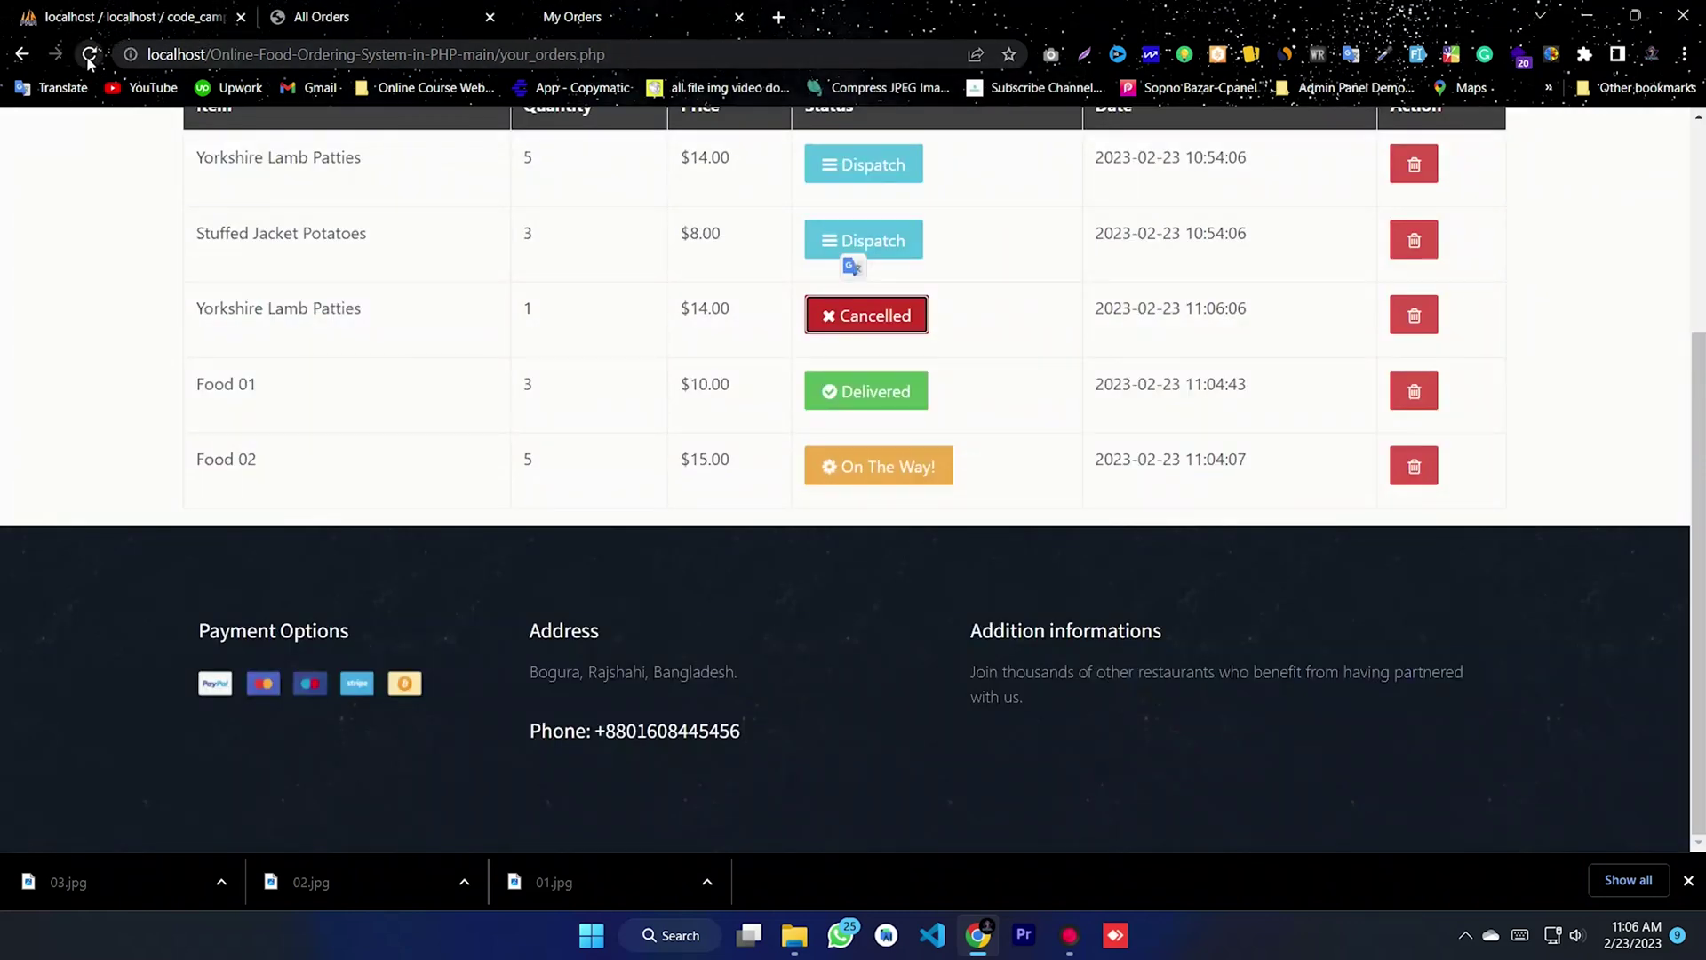
pyautogui.click(89, 56)
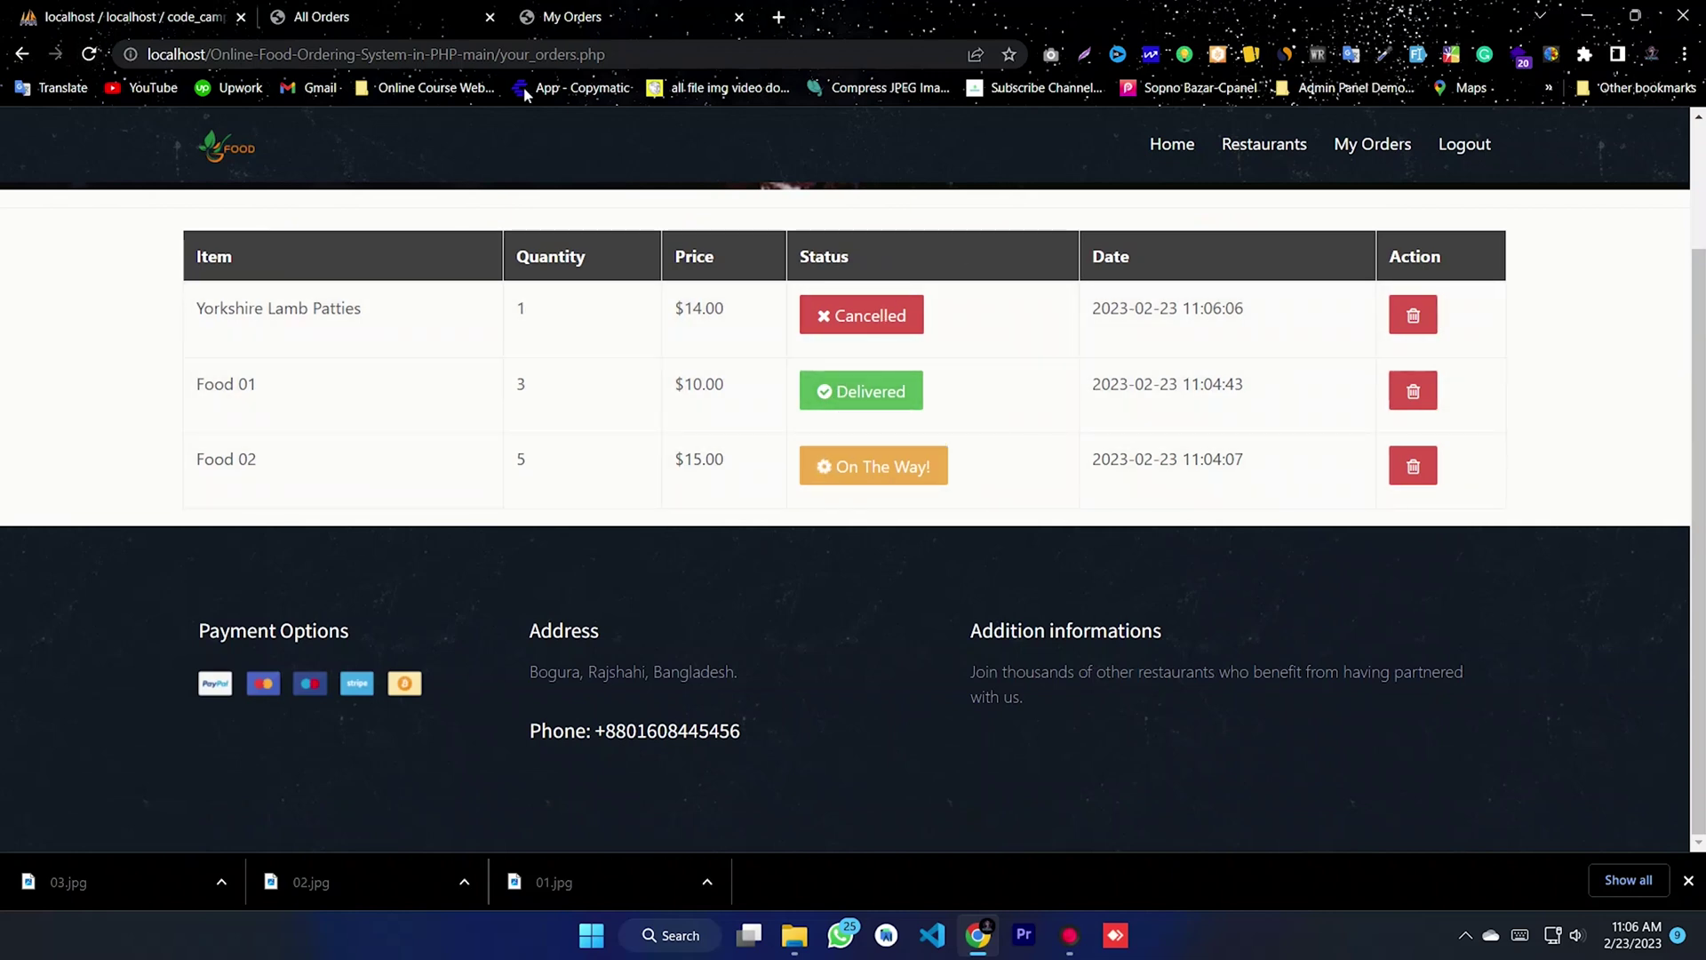
# - Open the admin All Restaurants list and look through the registered restaurants
pyautogui.click(356, 15)
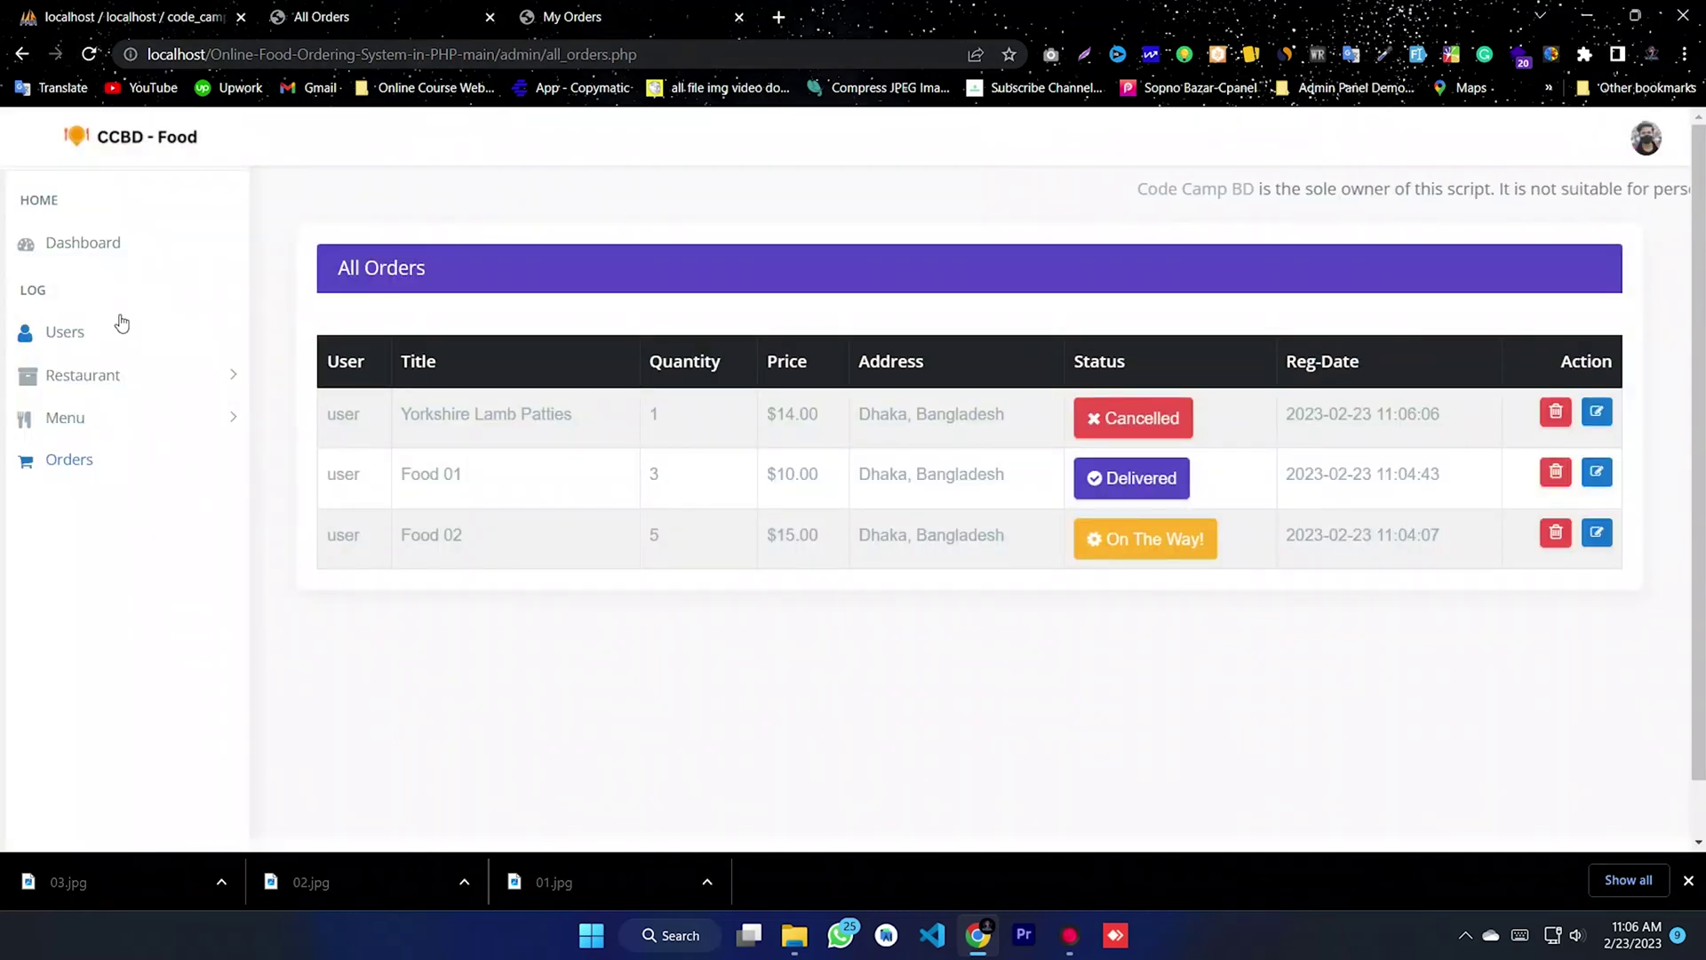
pyautogui.click(63, 333)
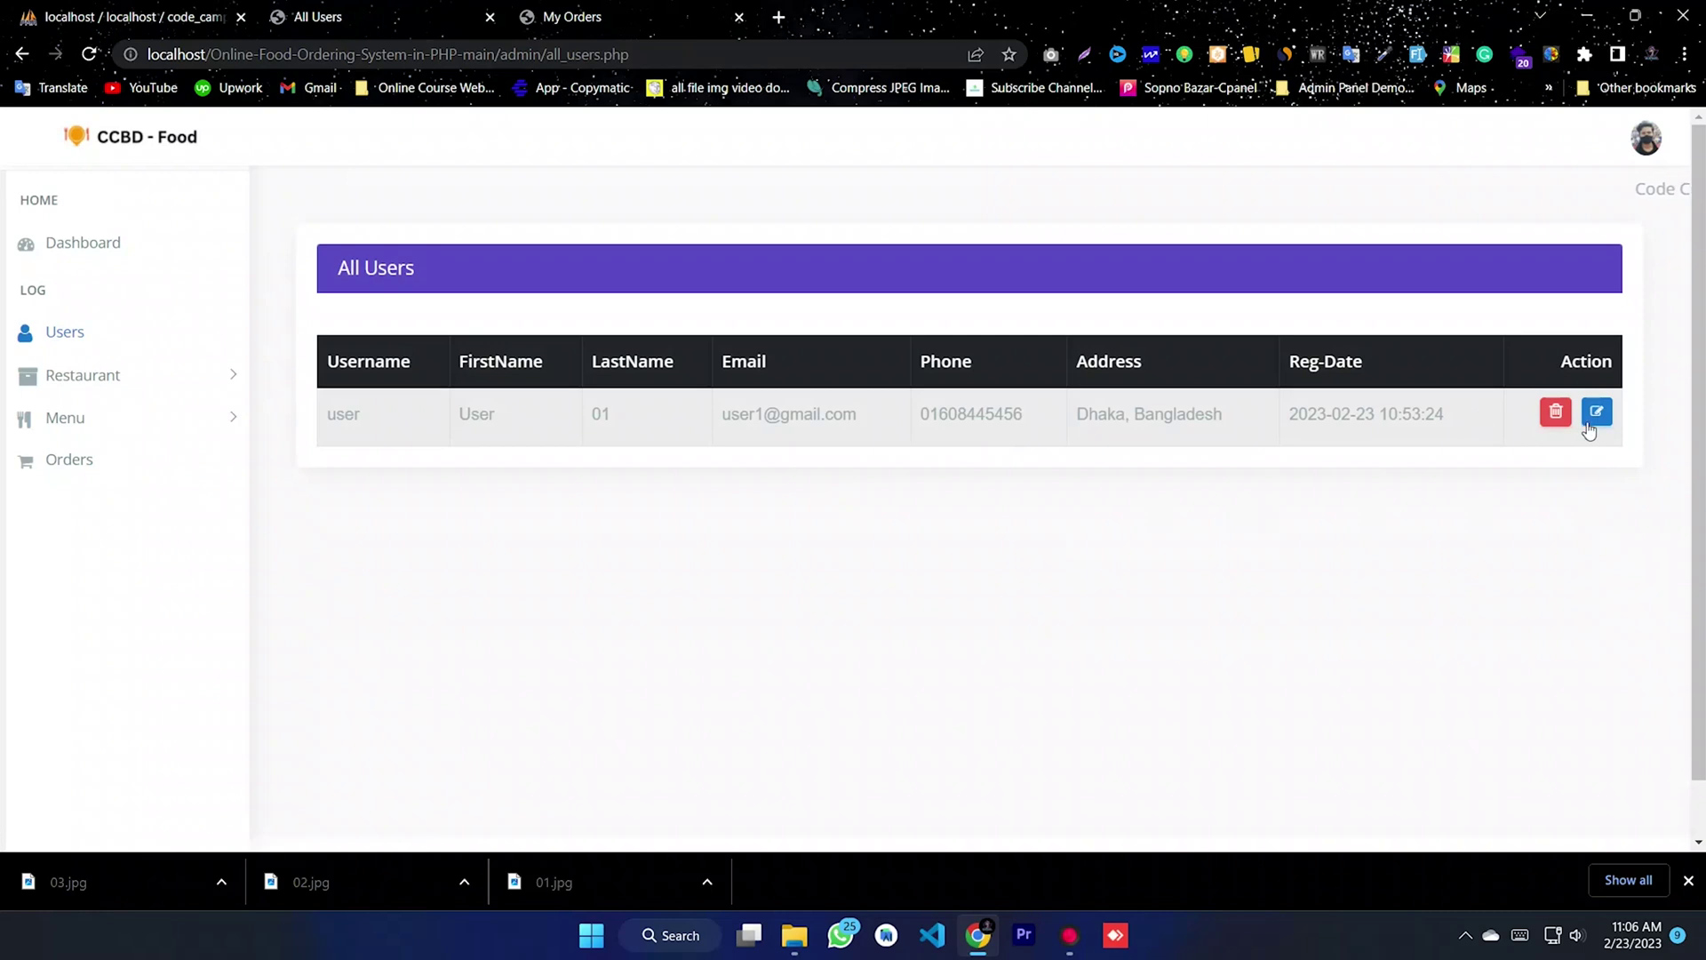
pyautogui.click(128, 383)
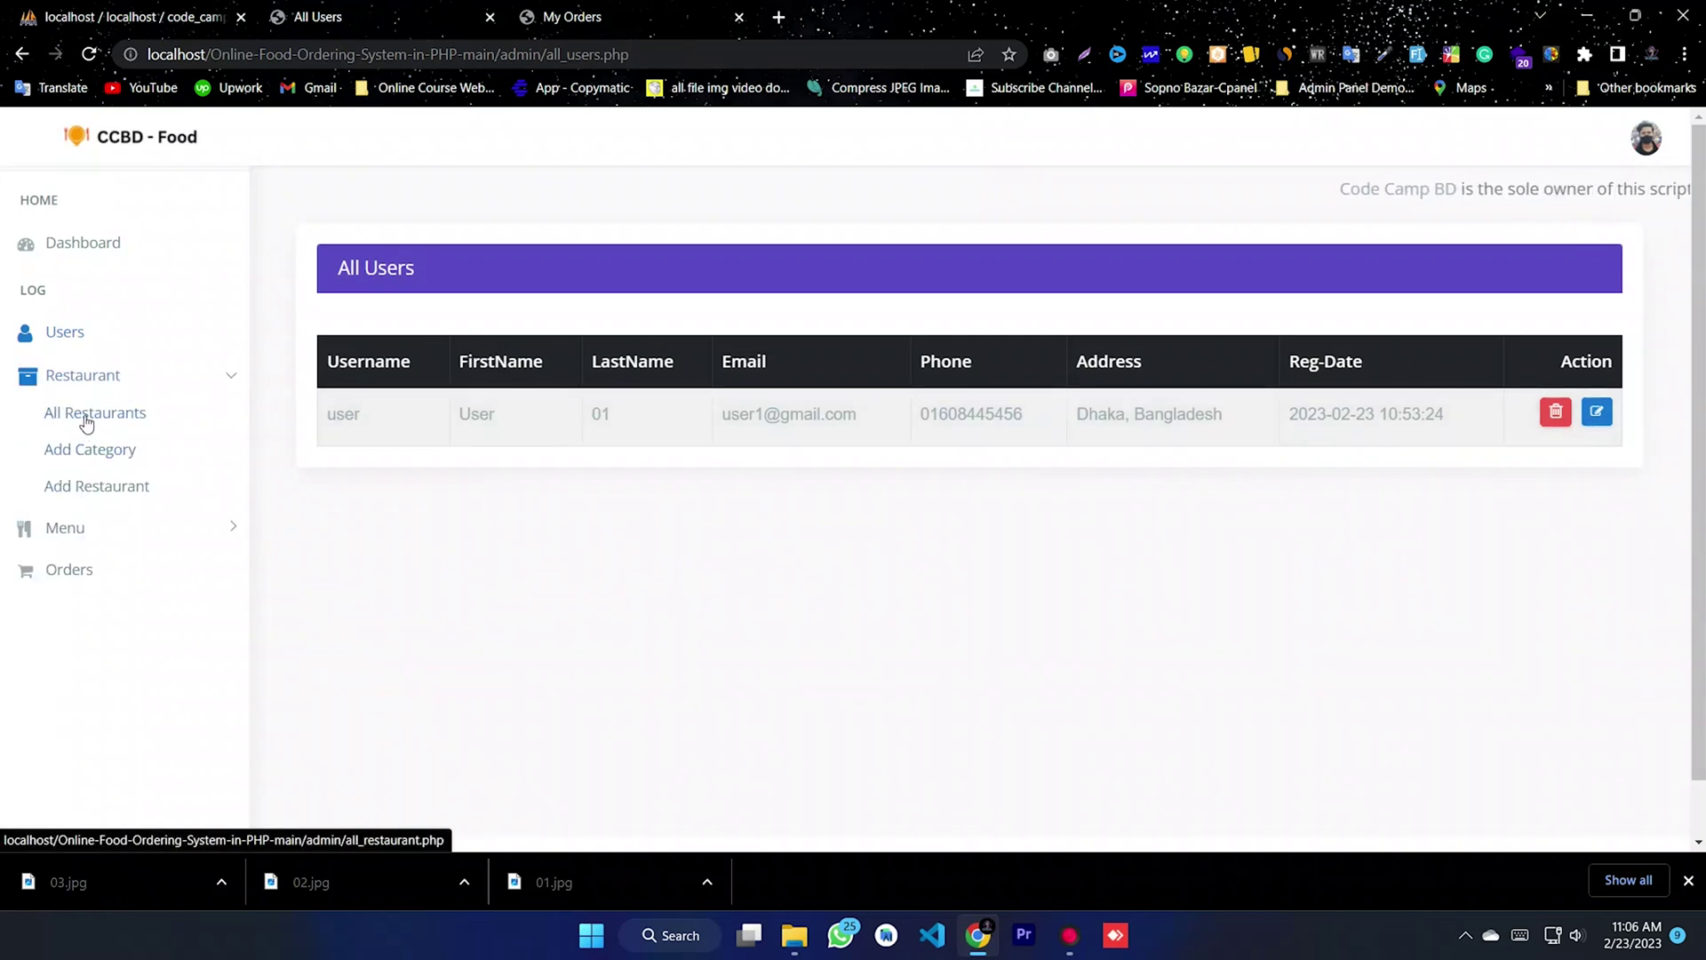
pyautogui.click(86, 417)
pyautogui.scroll(-2, 1351, 548)
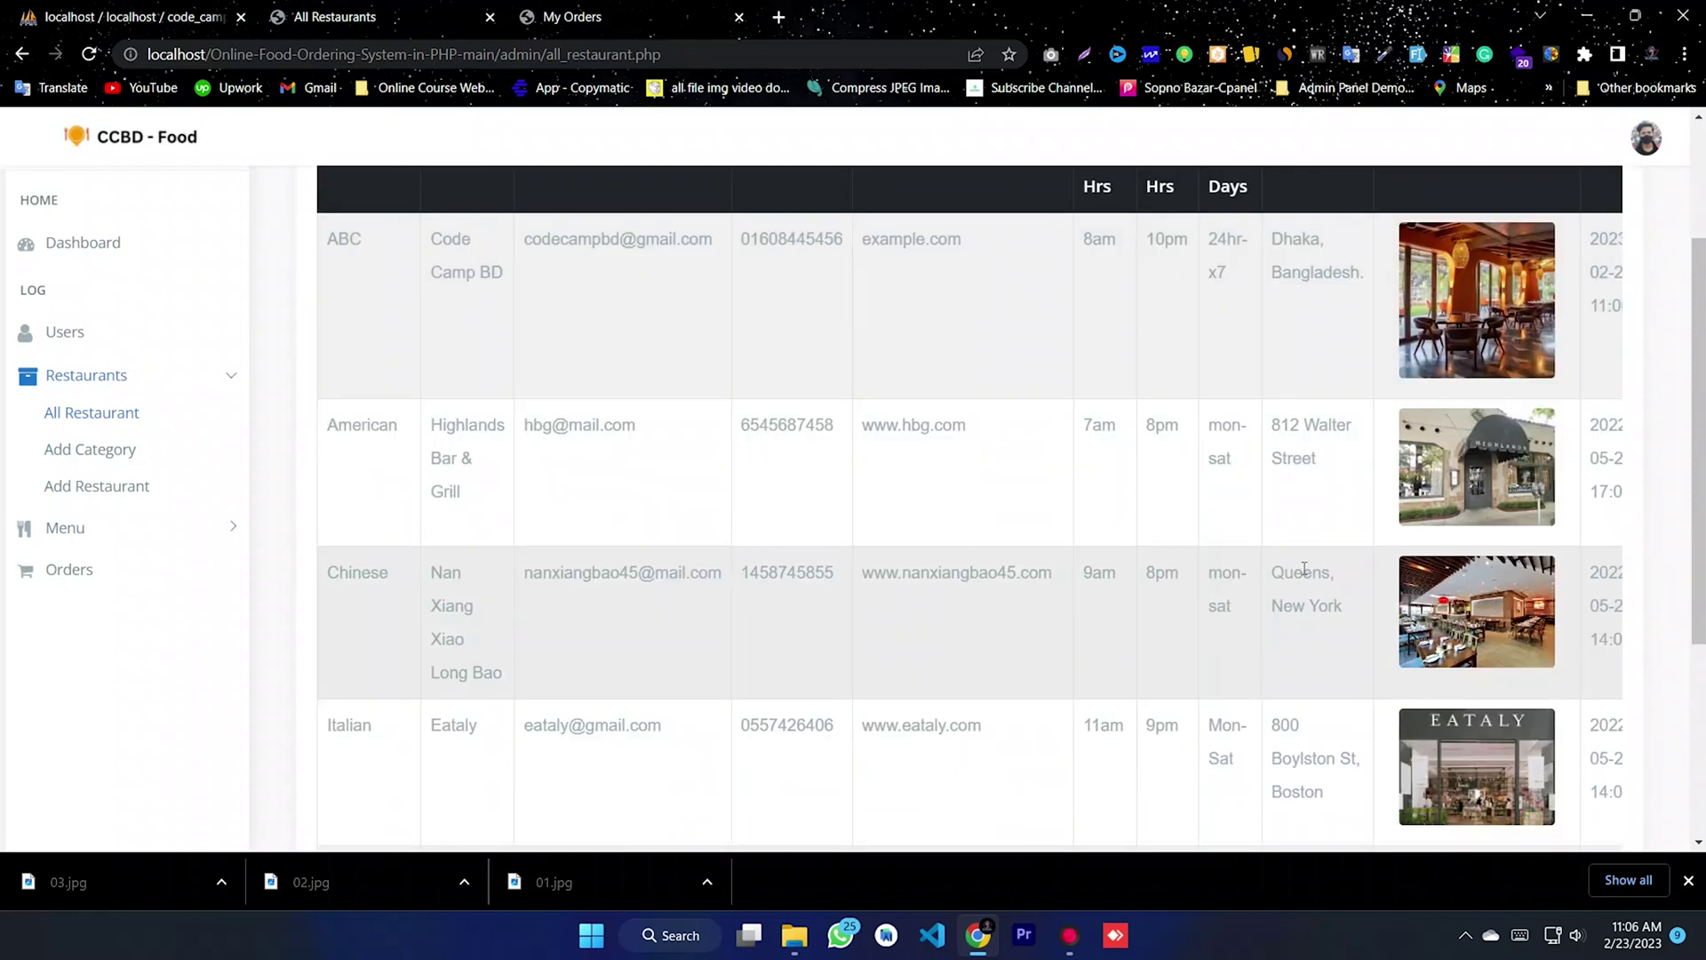
pyautogui.scroll(-3, 847, 766)
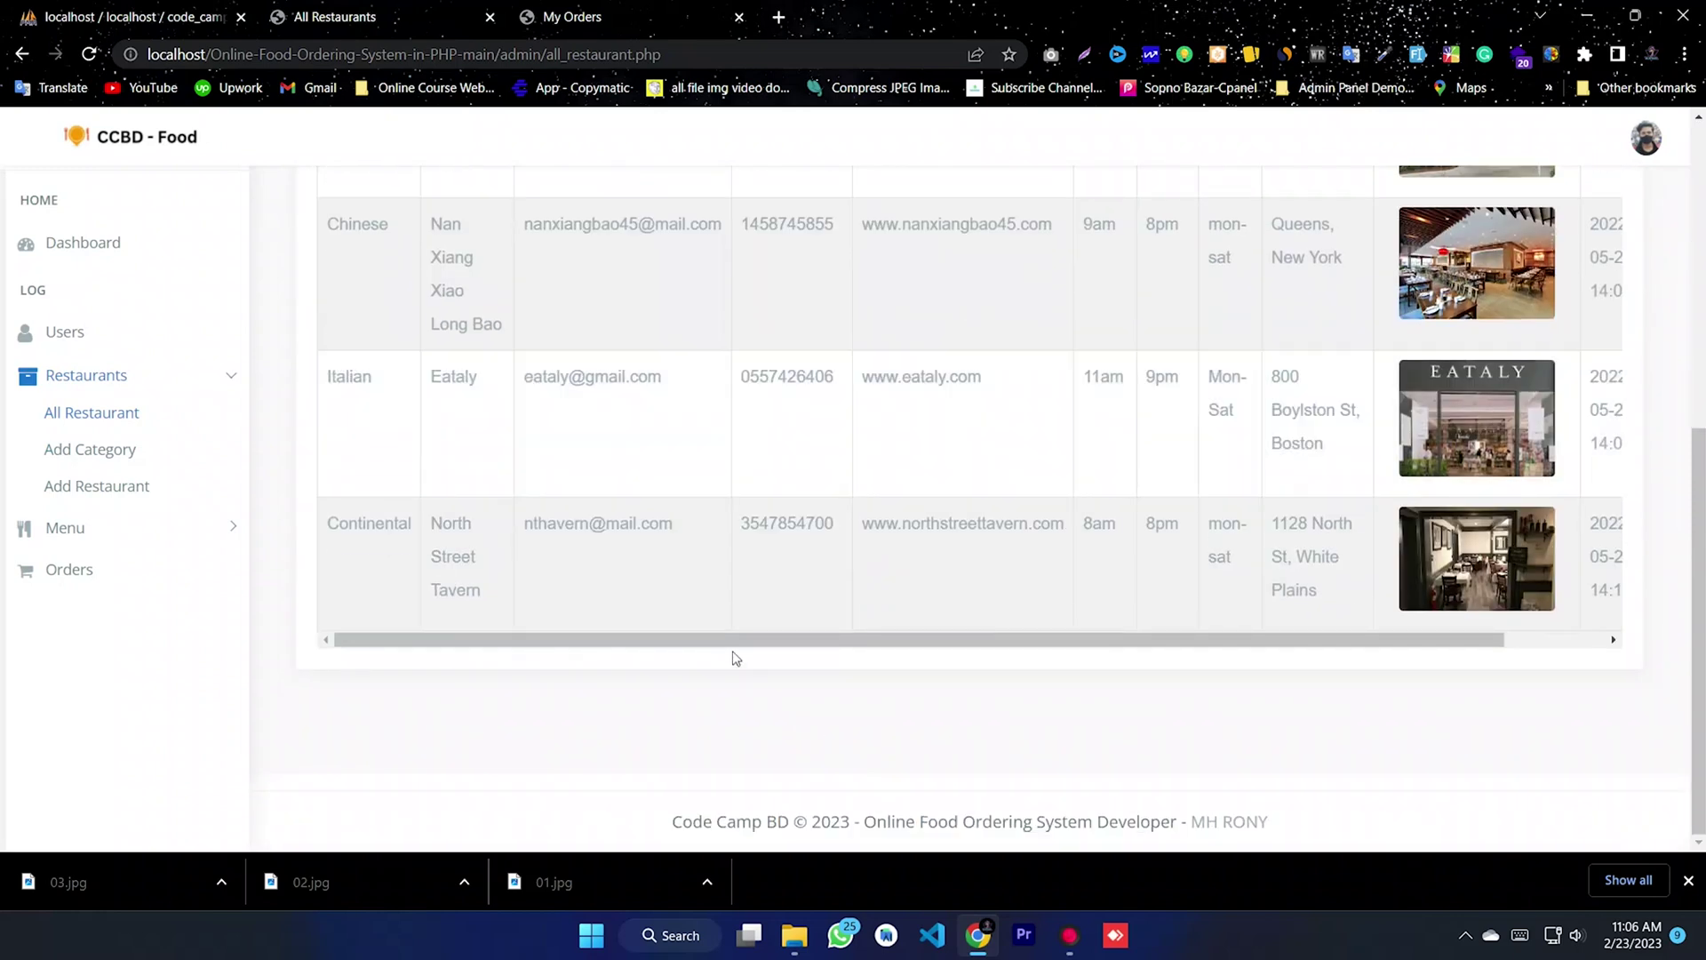
pyautogui.moveTo(743, 647); pyautogui.dragTo(1244, 640)
pyautogui.scroll(3, 1570, 584)
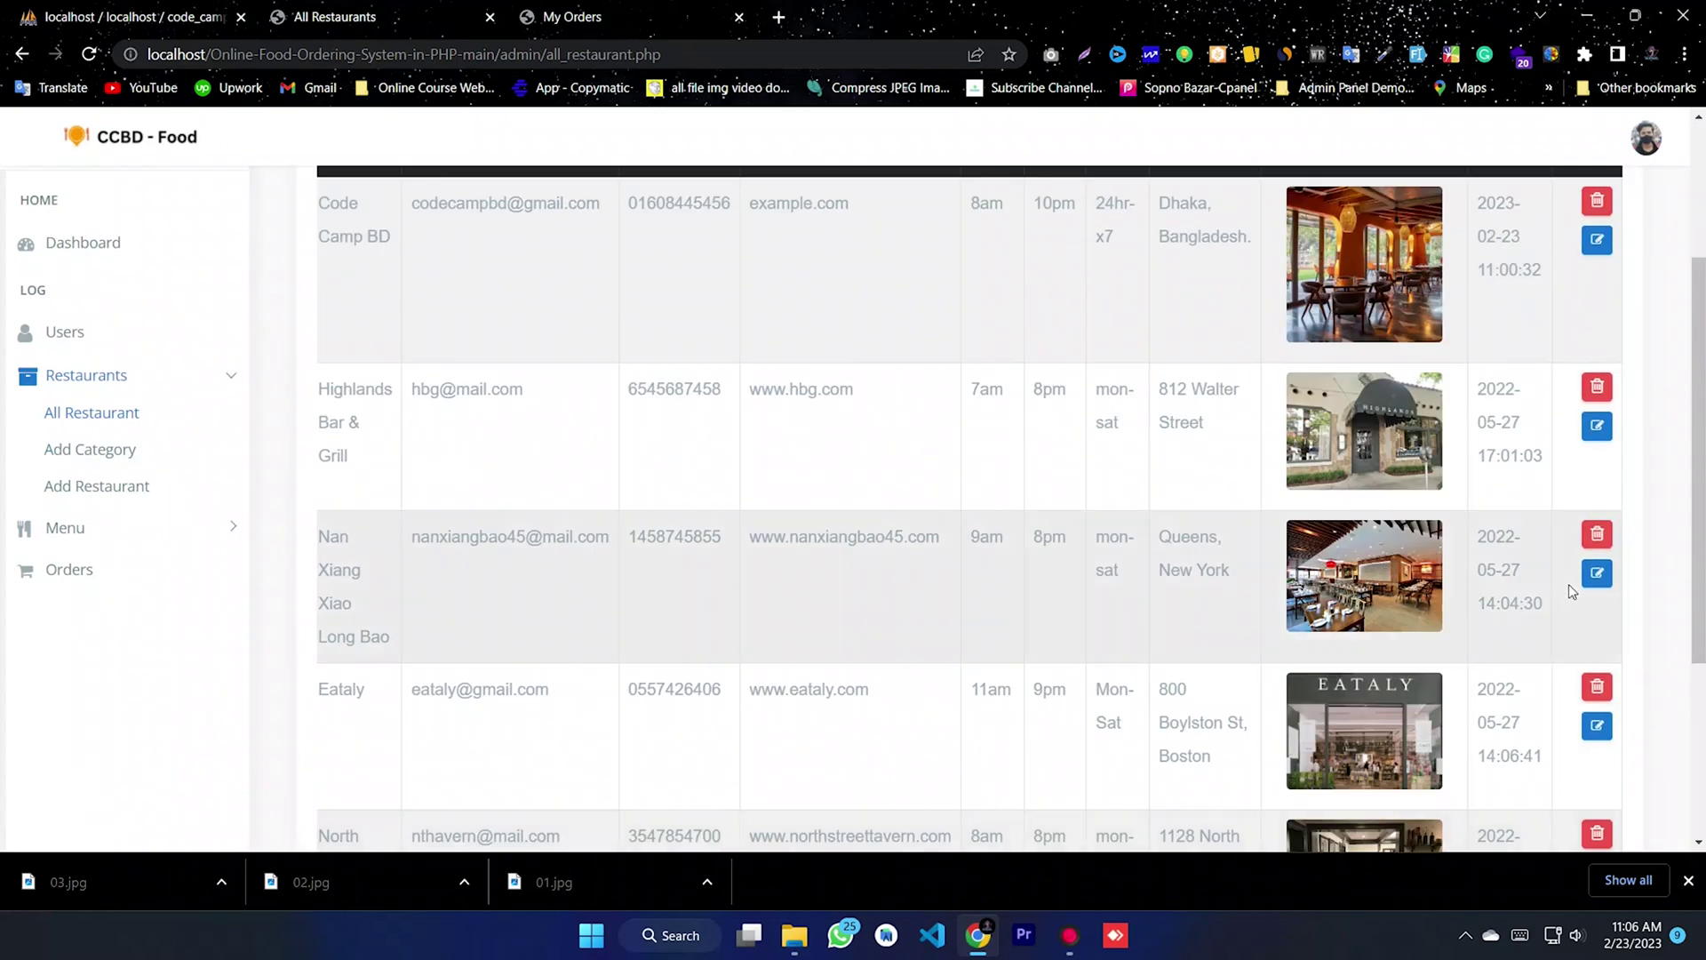
pyautogui.scroll(1, 1569, 584)
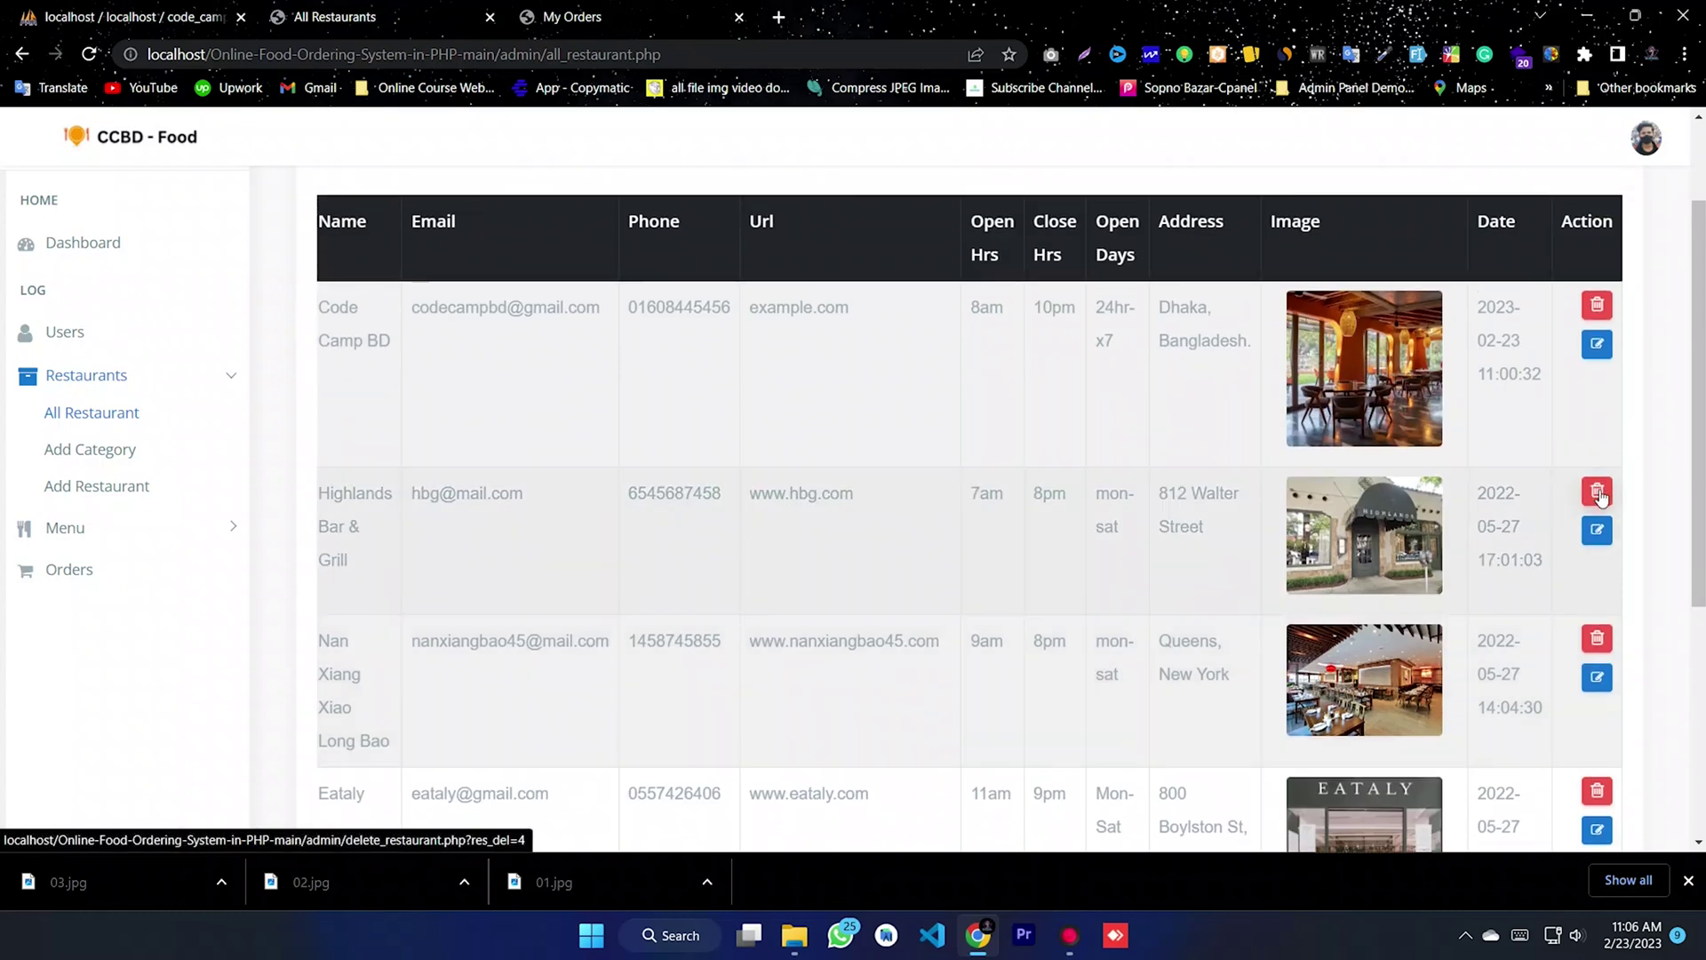
# - Delete the Highlands Bar & Grill and North Street Tavern restaurants
pyautogui.click(1597, 491)
pyautogui.scroll(-5, 1139, 552)
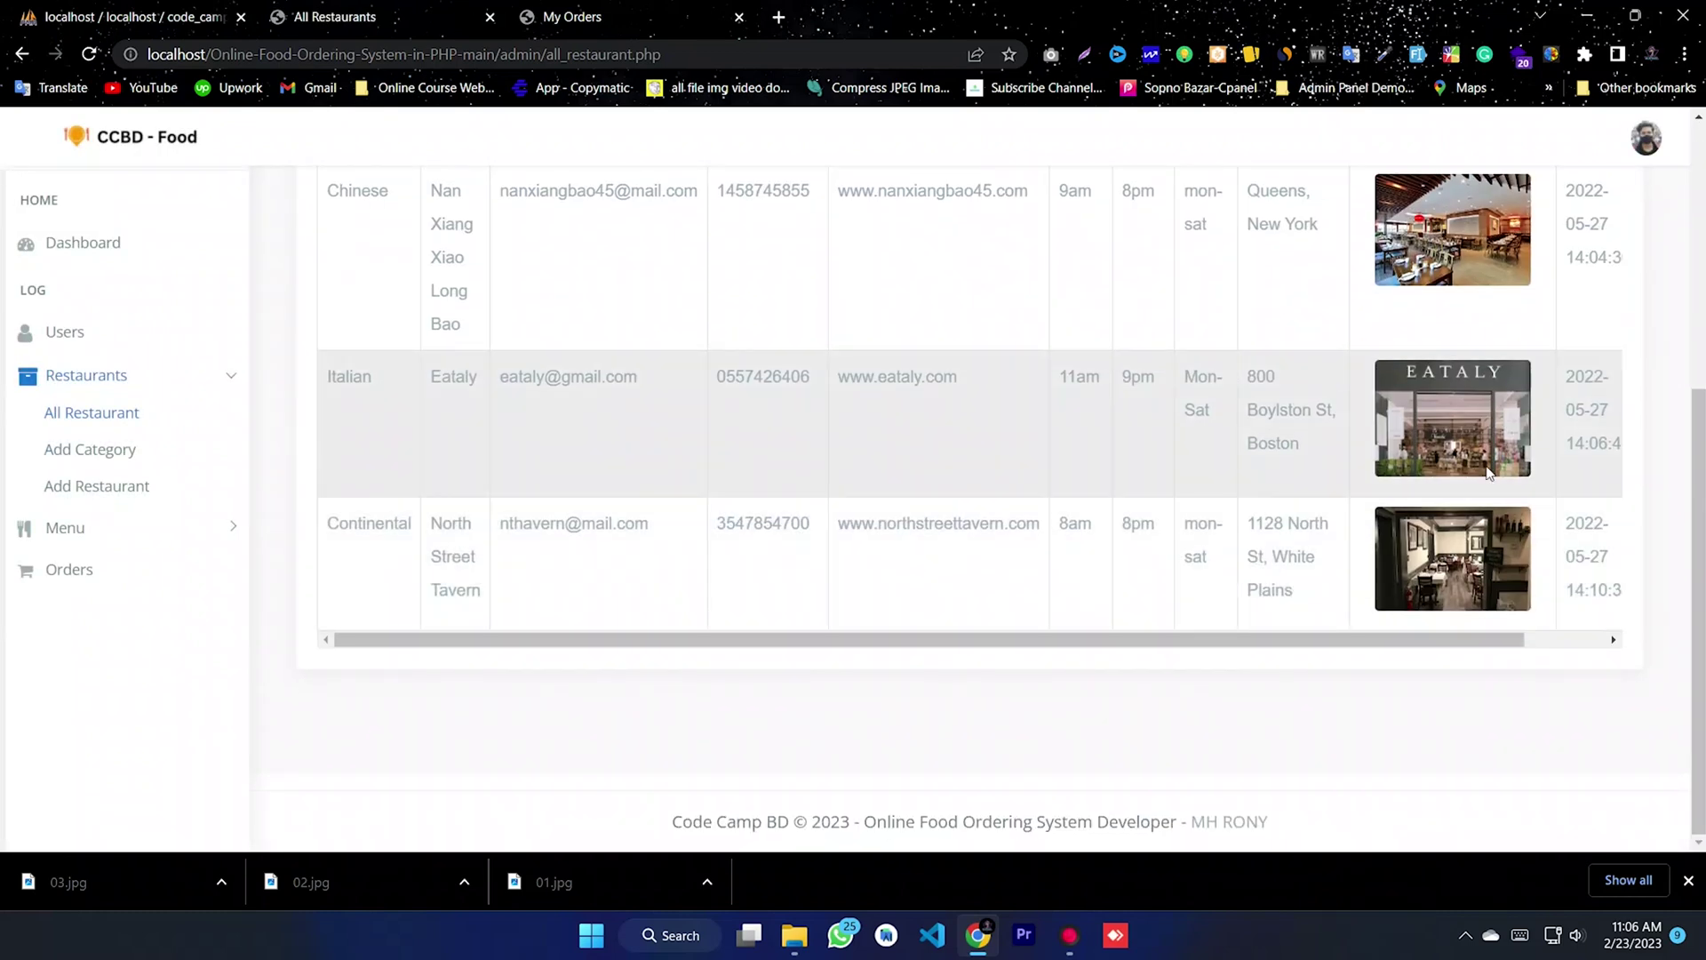
pyautogui.click(1570, 640)
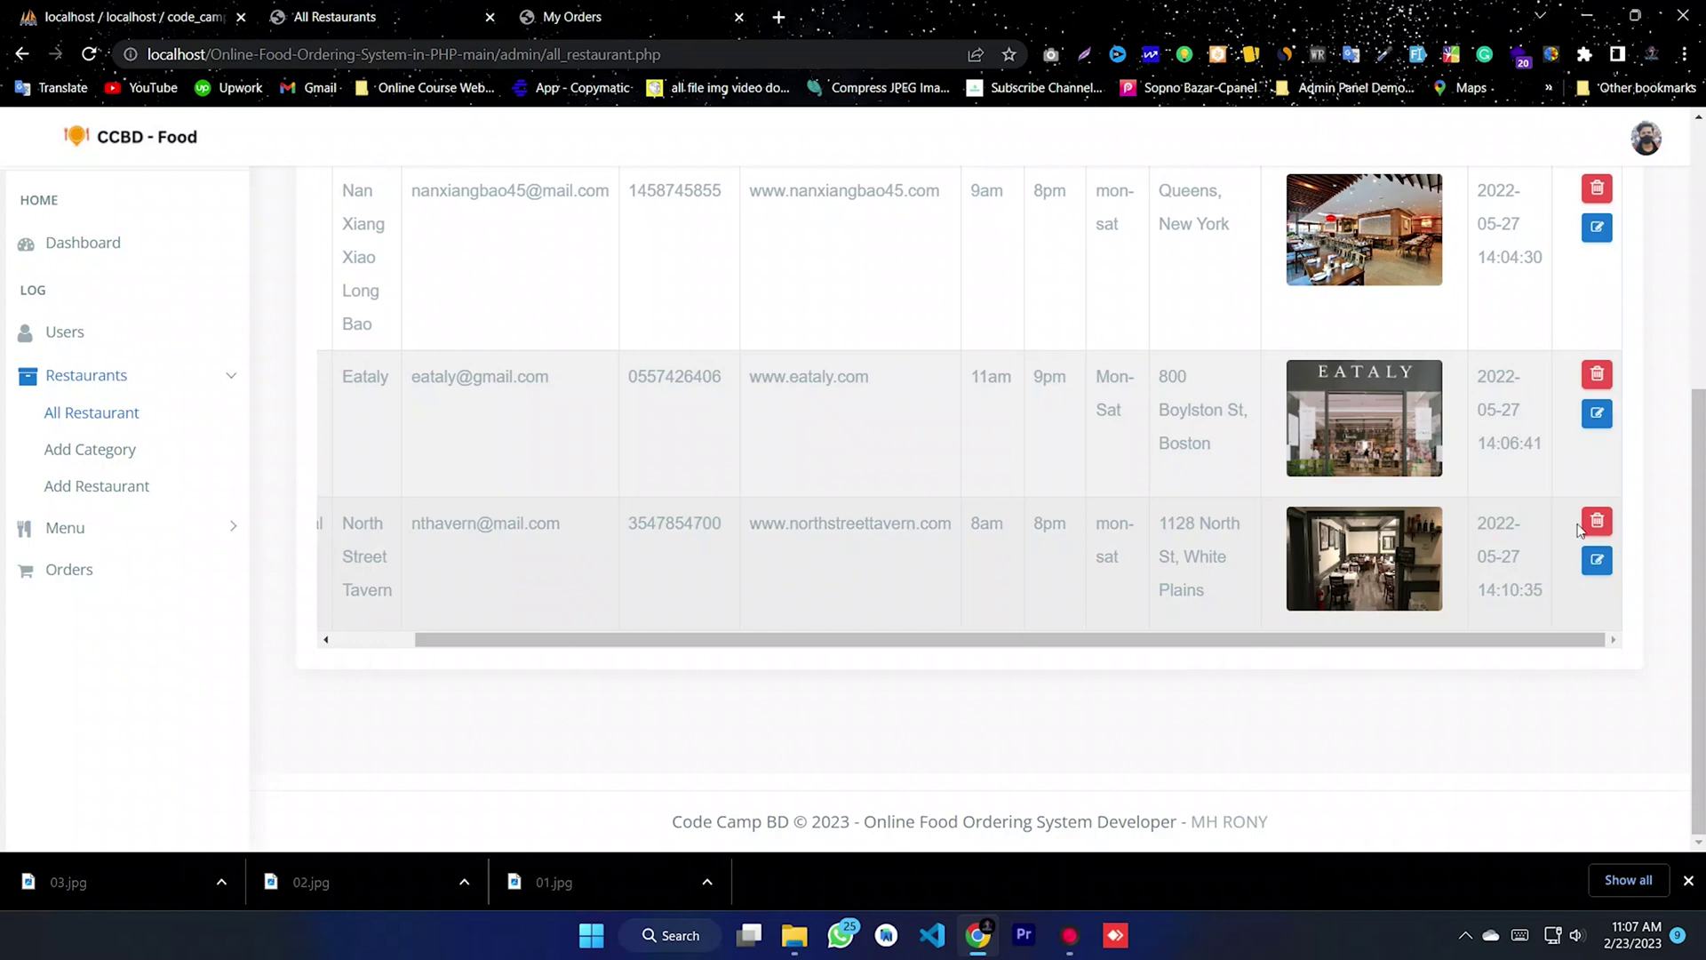
pyautogui.click(1597, 521)
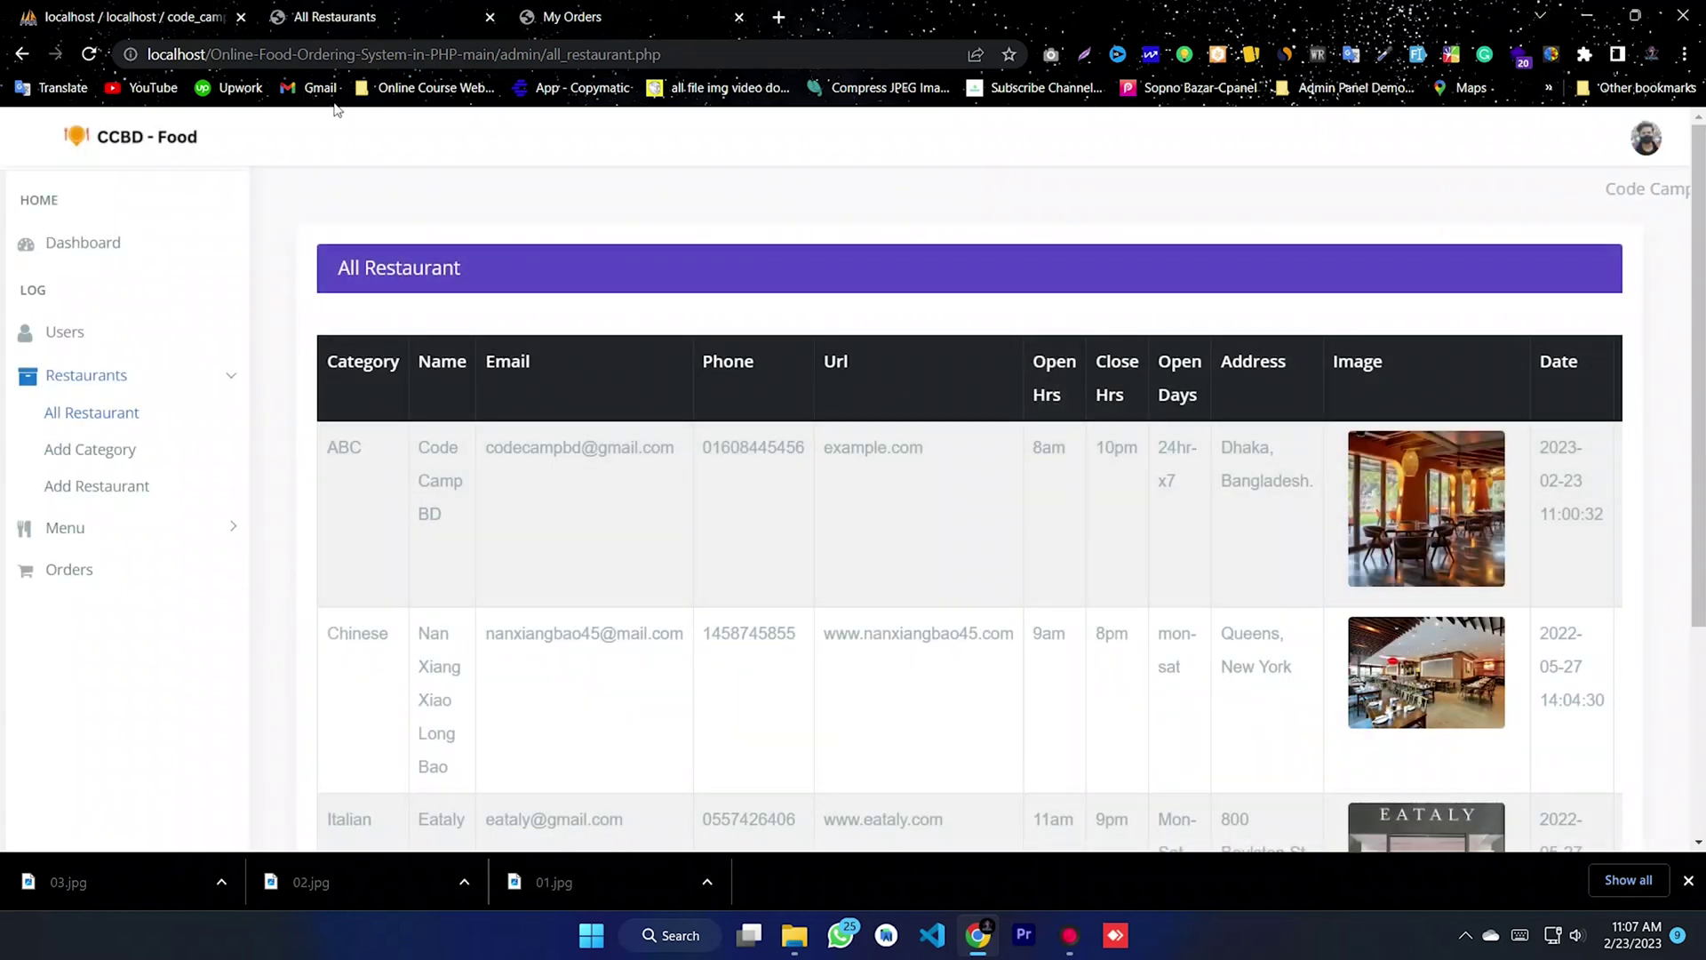
# - Check the customer Restaurants page to confirm the deleted restaurants no longer appear
pyautogui.click(549, 16)
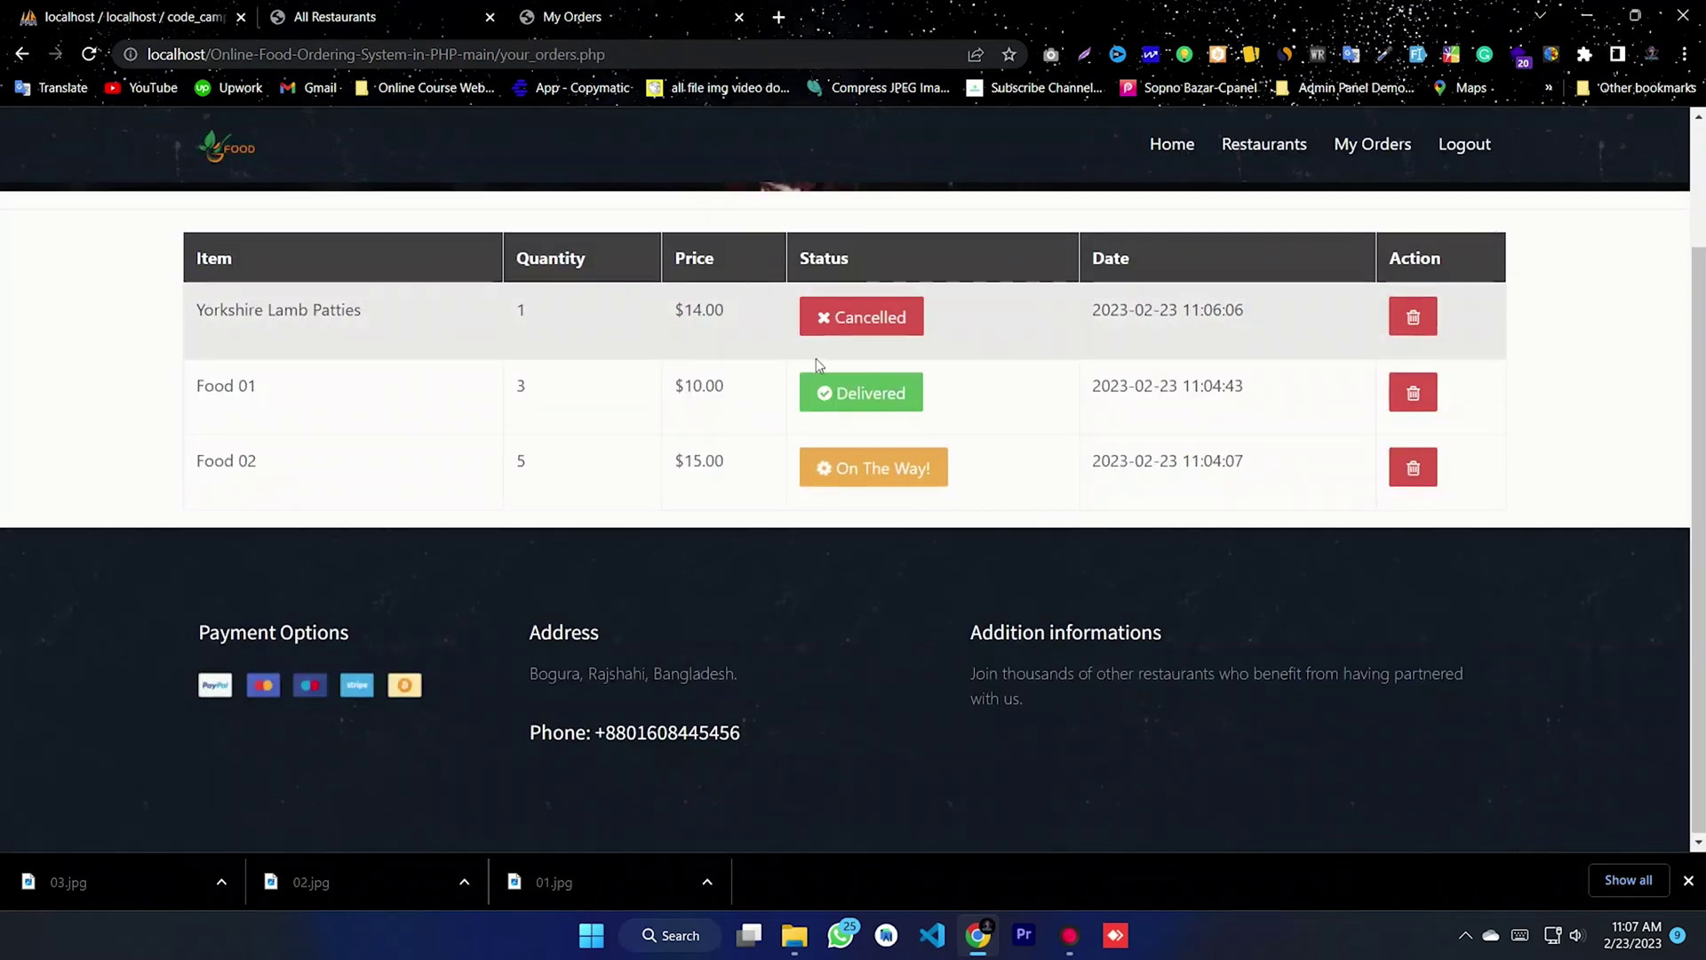
pyautogui.scroll(2, 816, 359)
pyautogui.click(1251, 157)
pyautogui.scroll(-5, 902, 521)
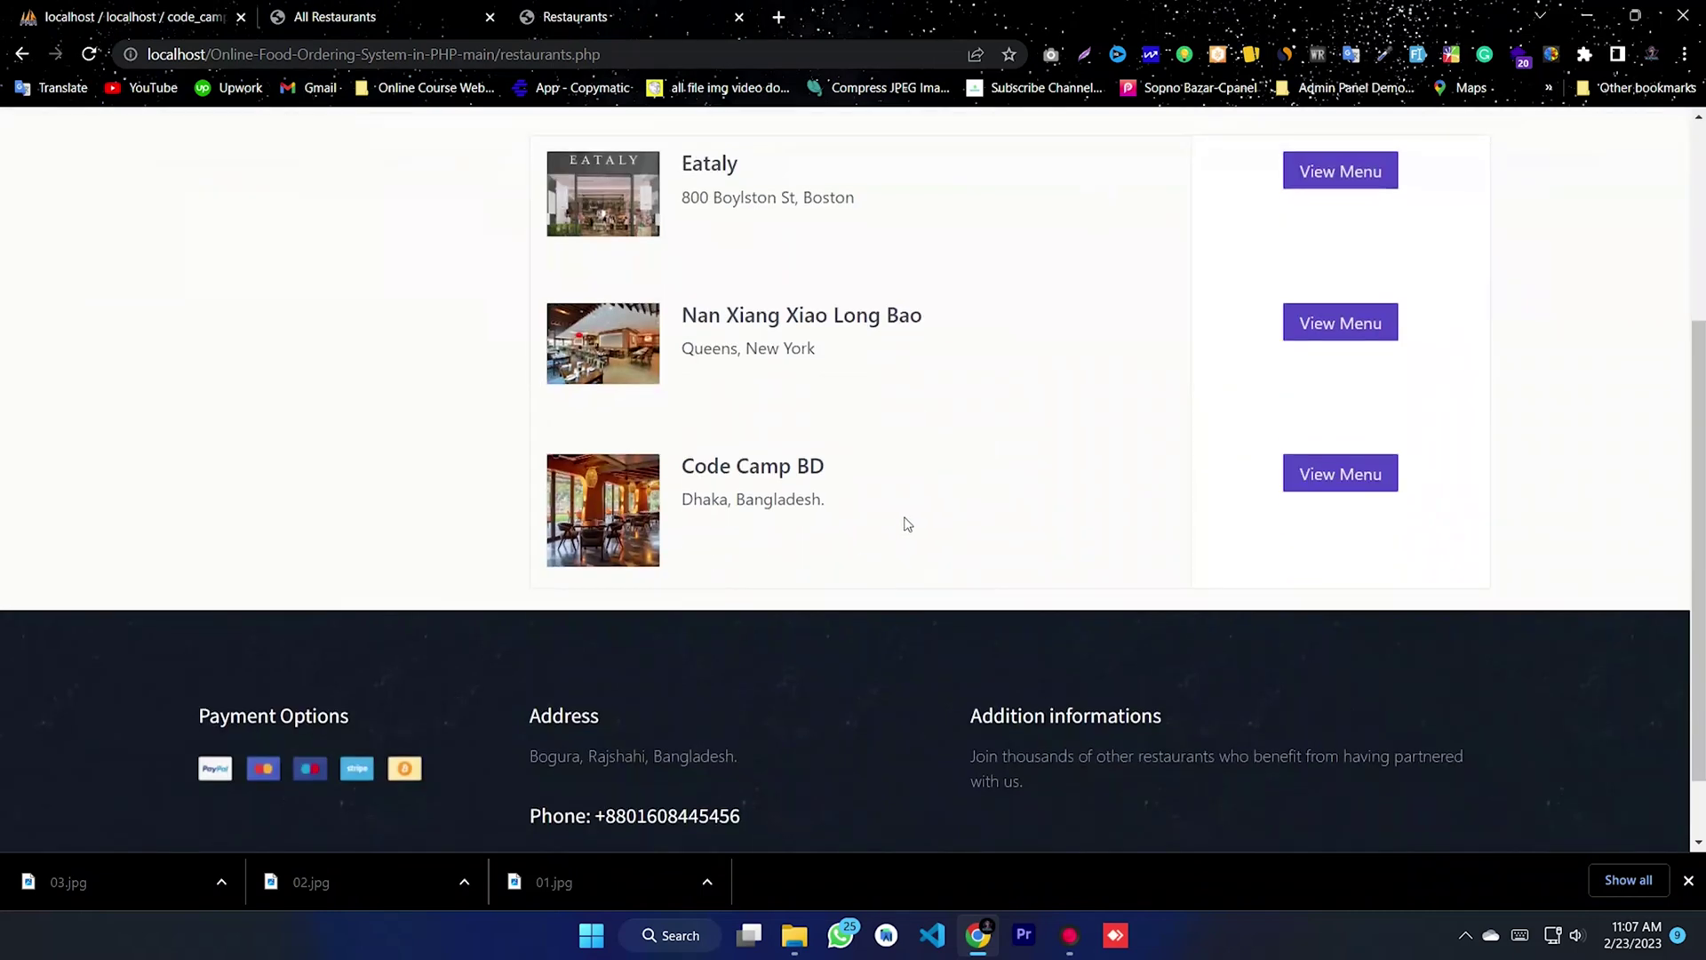
pyautogui.scroll(4, 836, 228)
pyautogui.scroll(1, 836, 228)
pyautogui.scroll(-3, 793, 333)
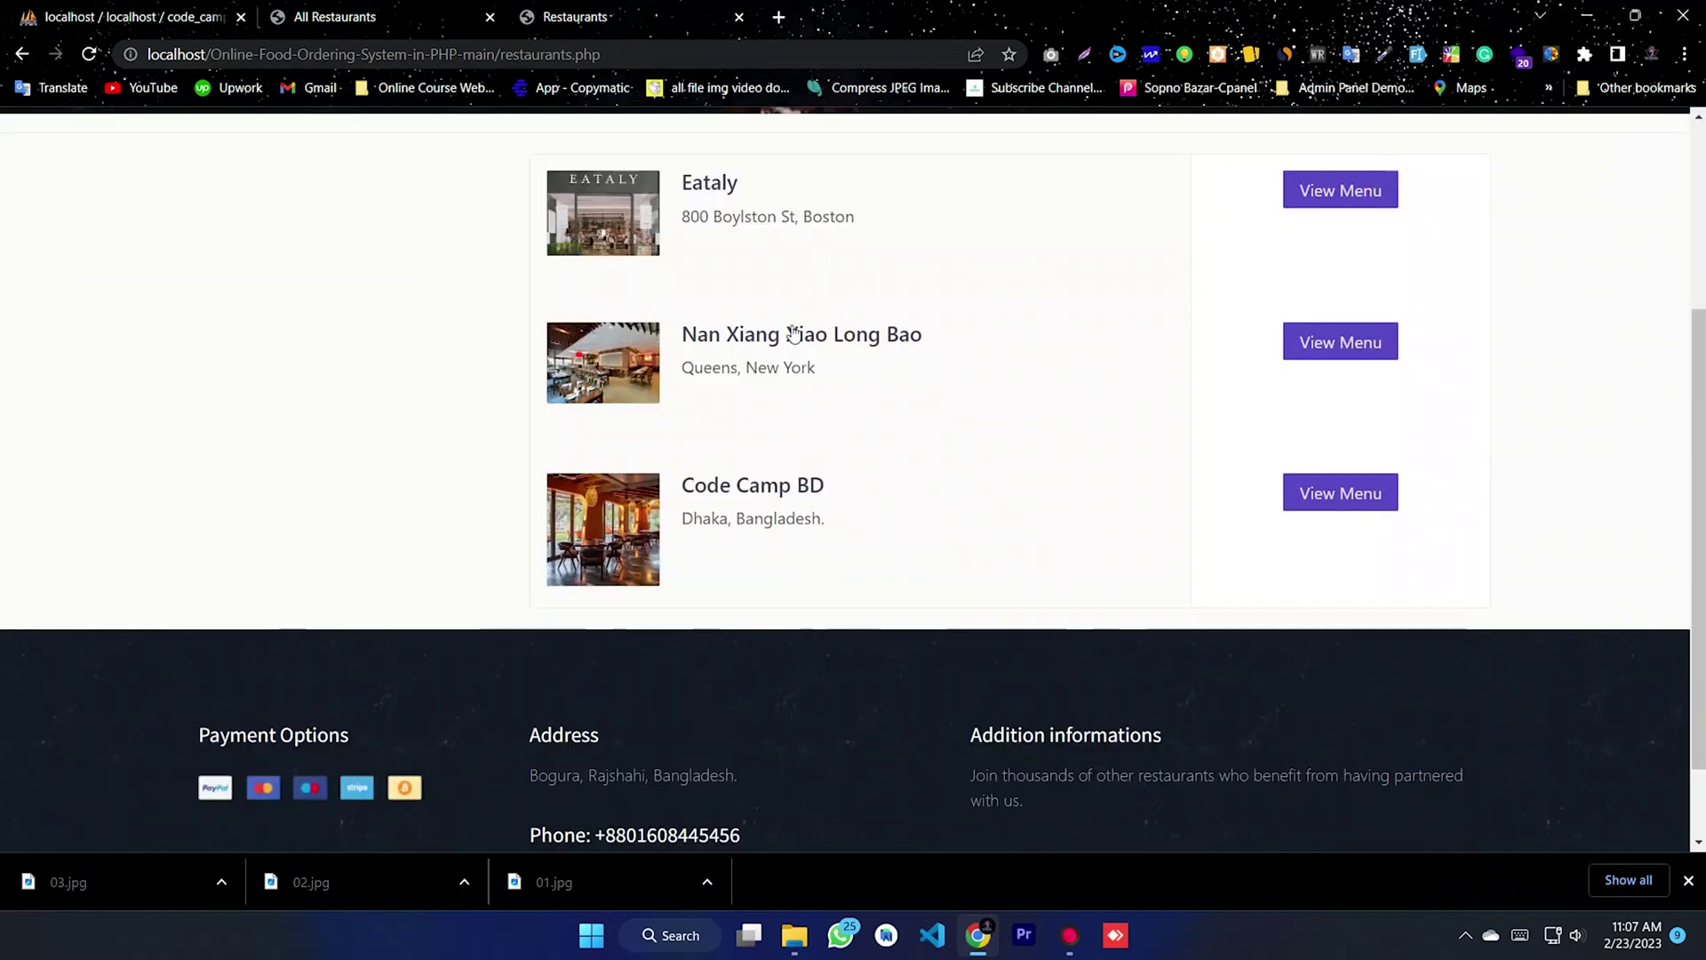
# - Visit the Add Category page, log out of the admin panel, and minimize Chrome
pyautogui.click(383, 16)
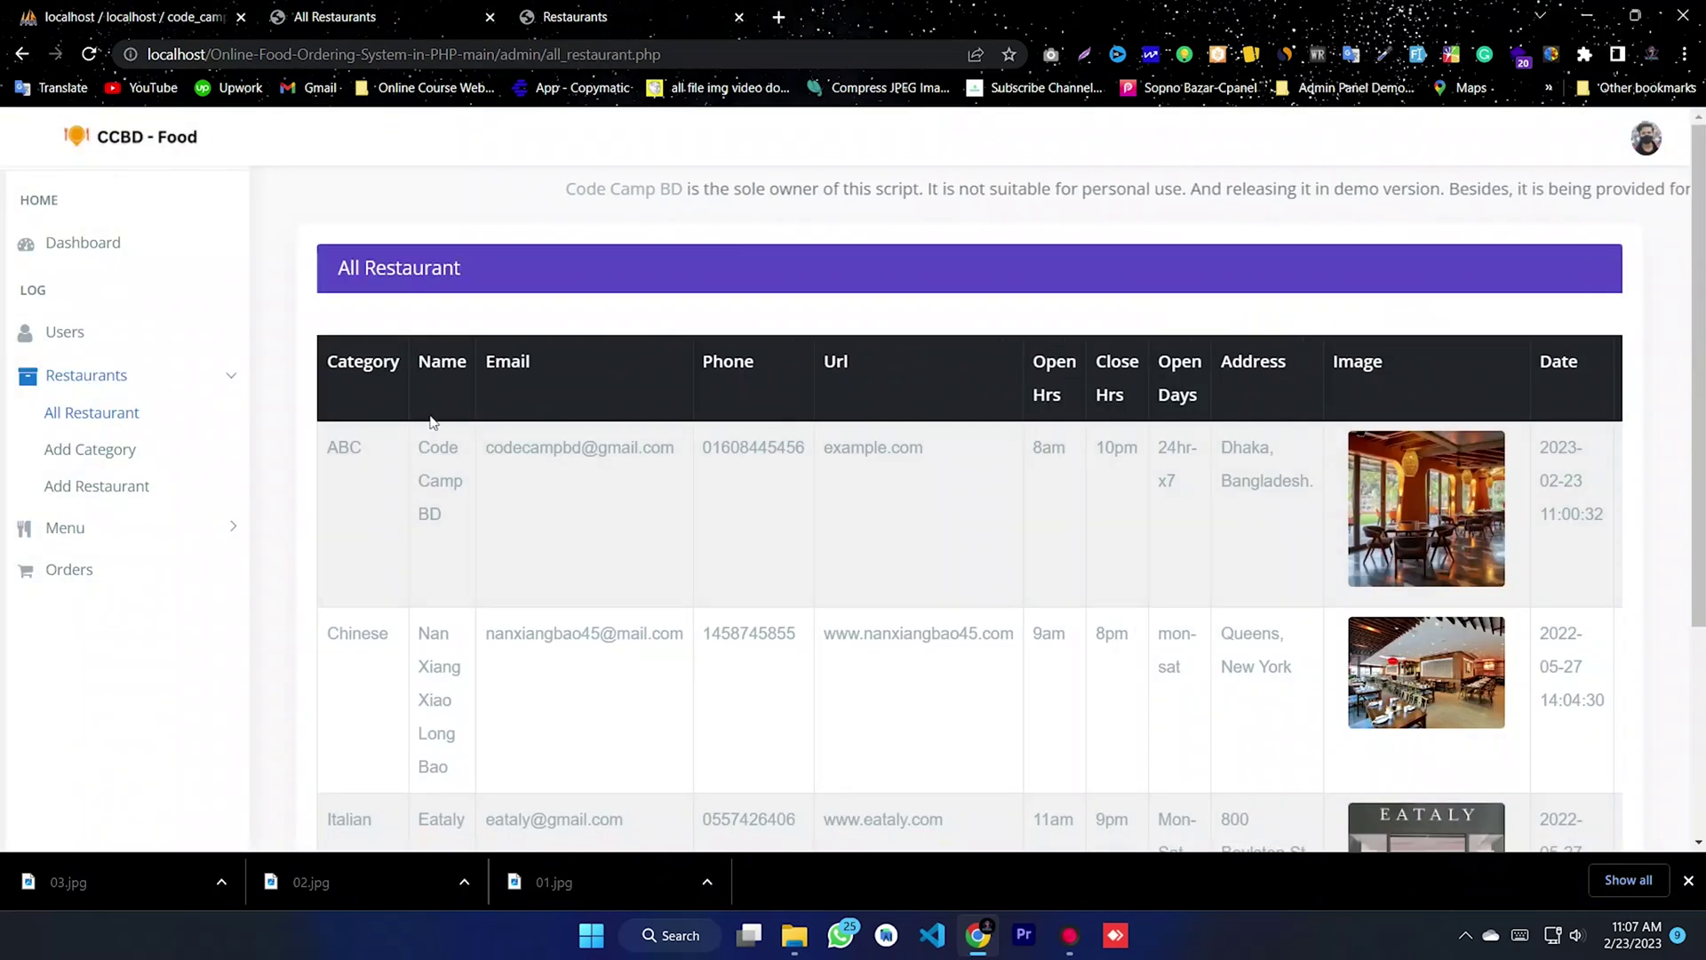
pyautogui.click(105, 452)
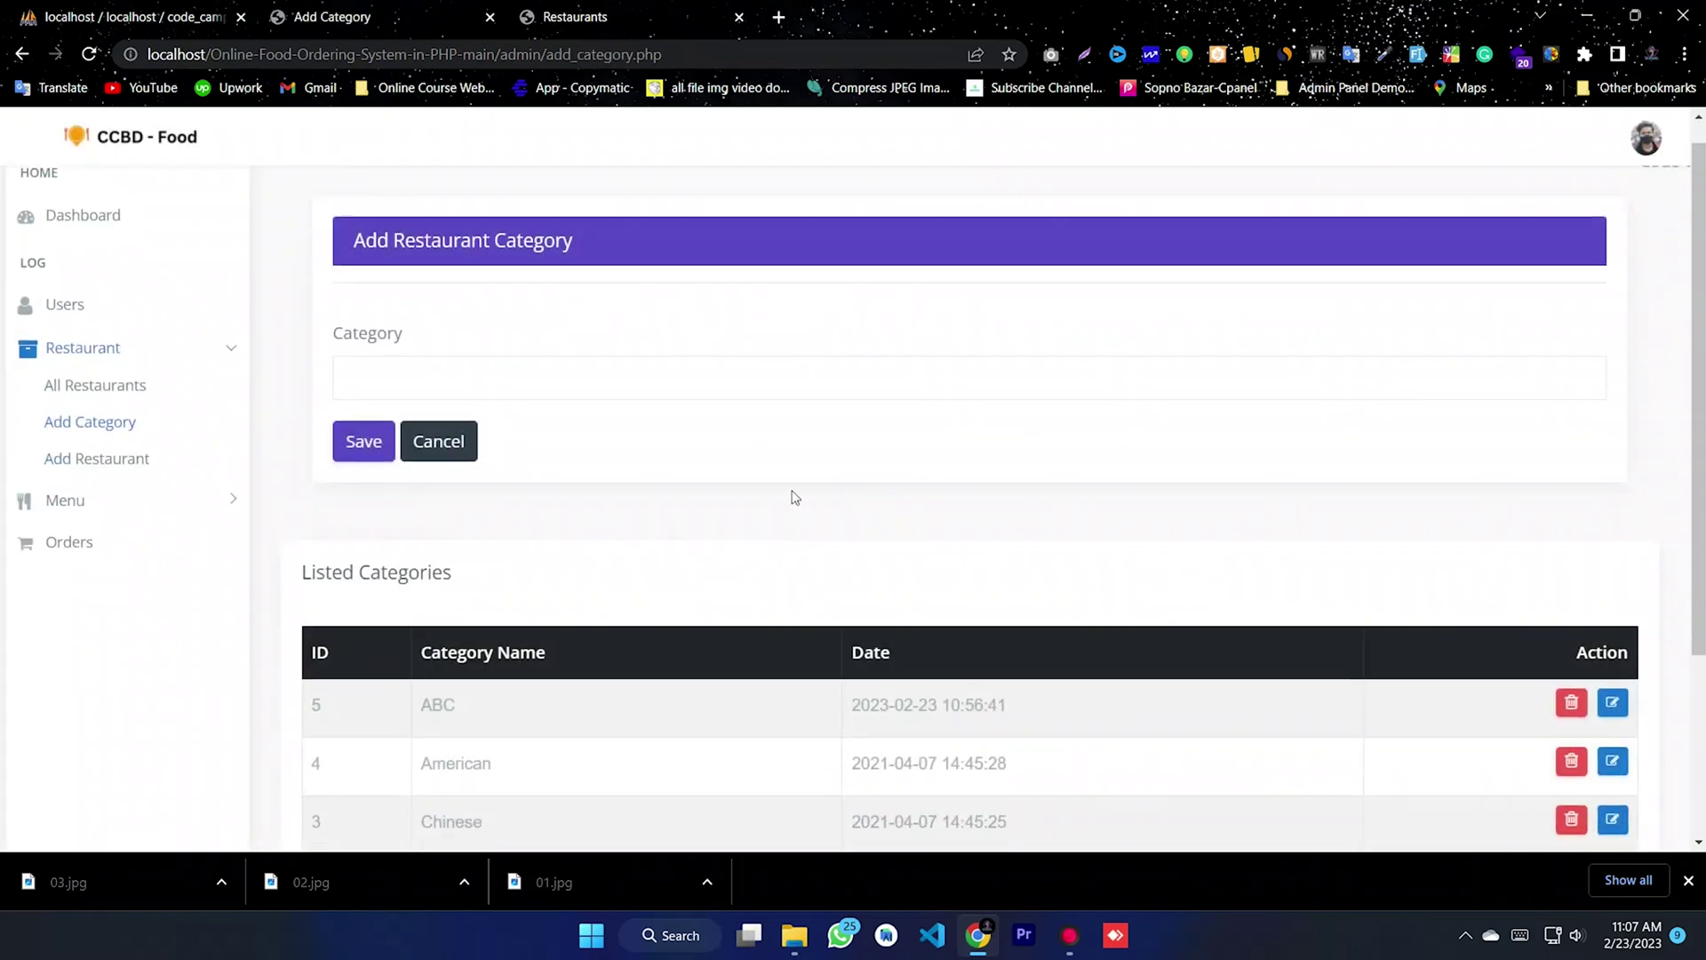
pyautogui.scroll(-3, 800, 639)
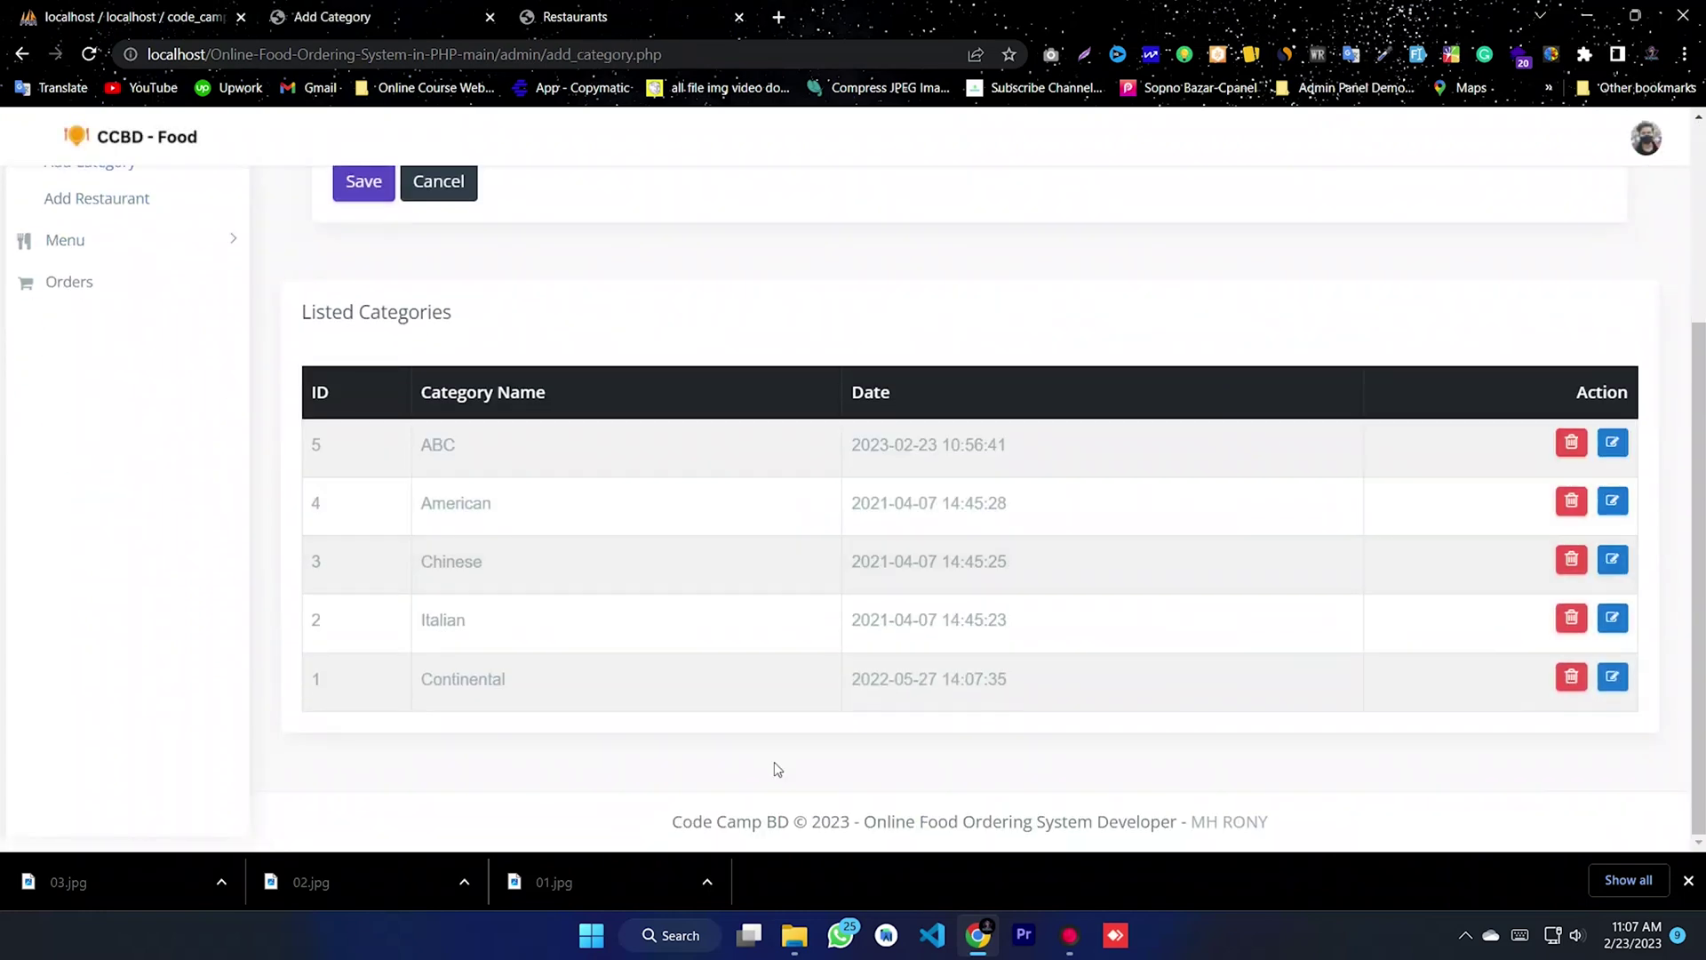
pyautogui.click(1649, 146)
pyautogui.click(1548, 199)
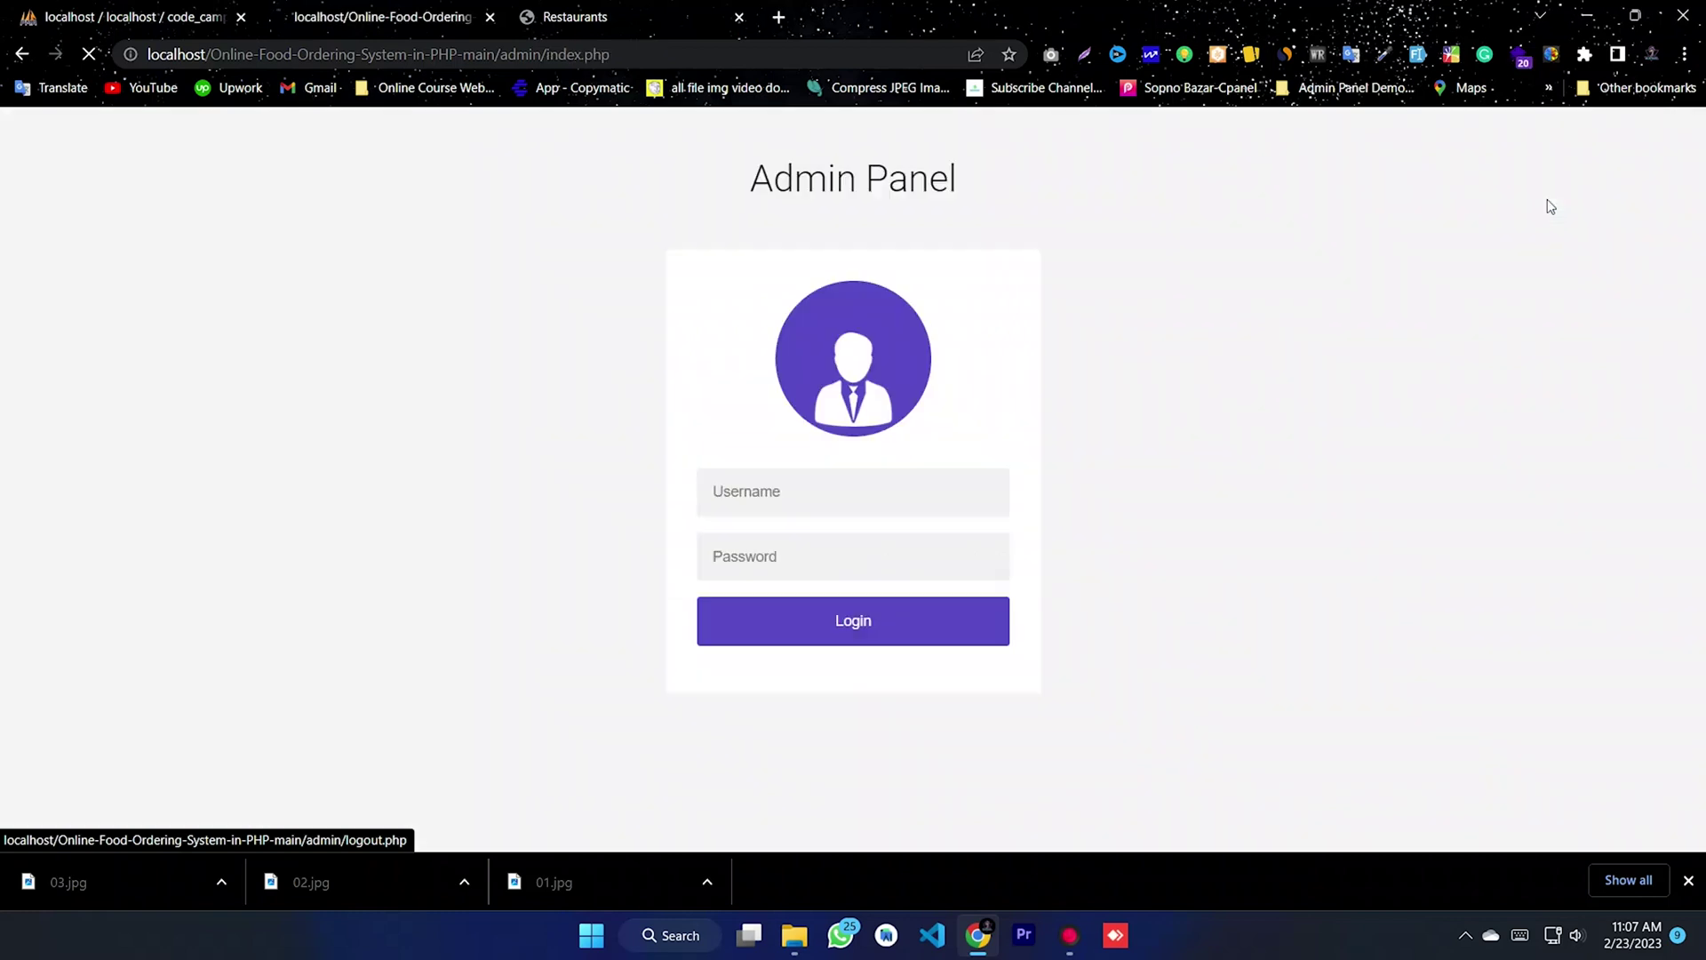
pyautogui.click(1581, 22)
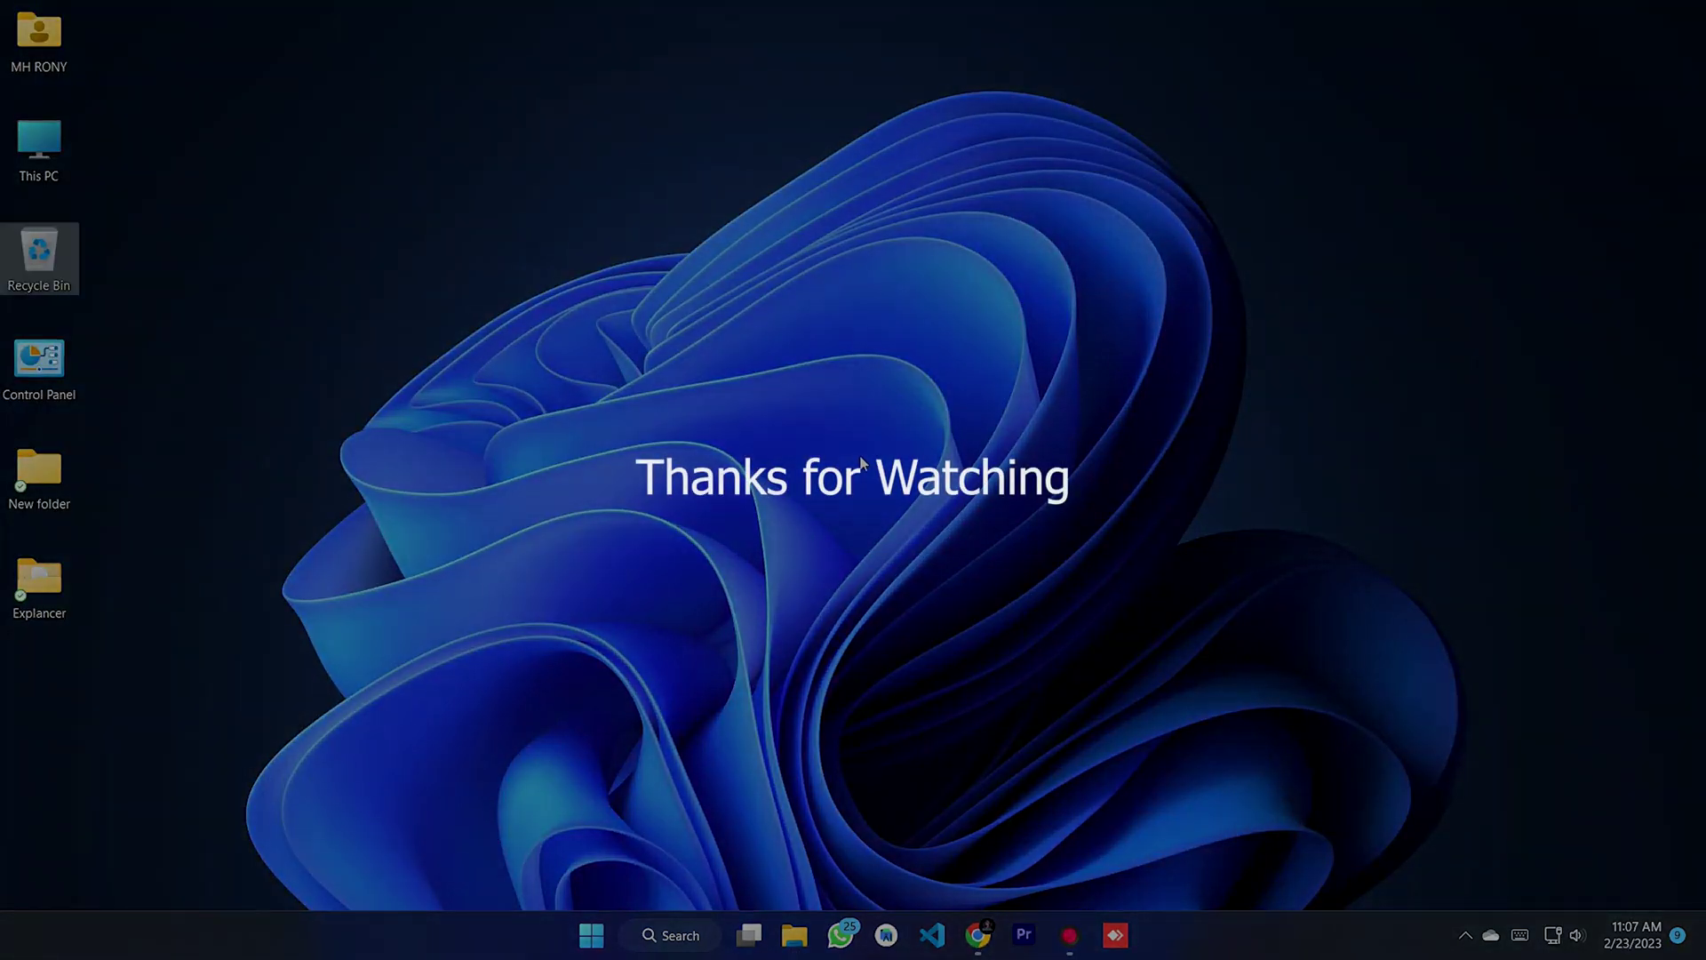